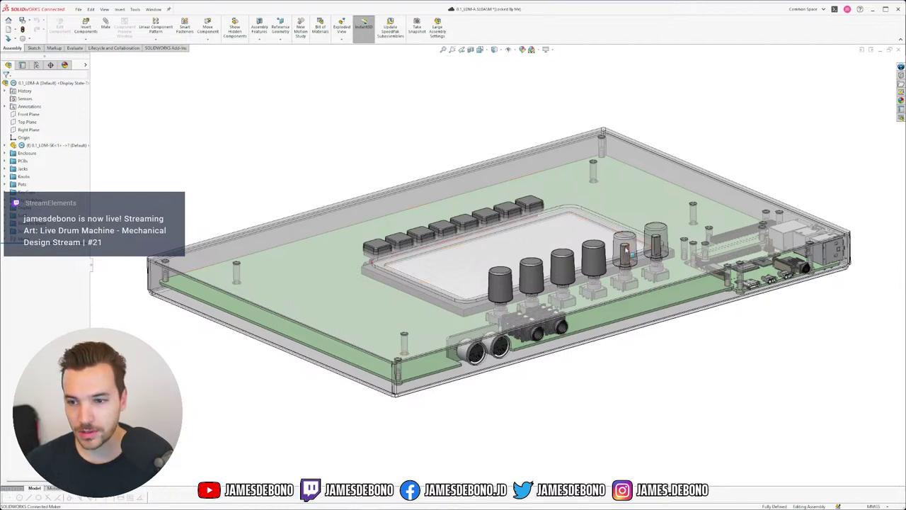
- Turn off the transparency of the sheet-metal base 0.1_LDM-ENC-002 so the enclosure's sides and underside show as solid
middle_click_drag(675, 258, 454, 319)
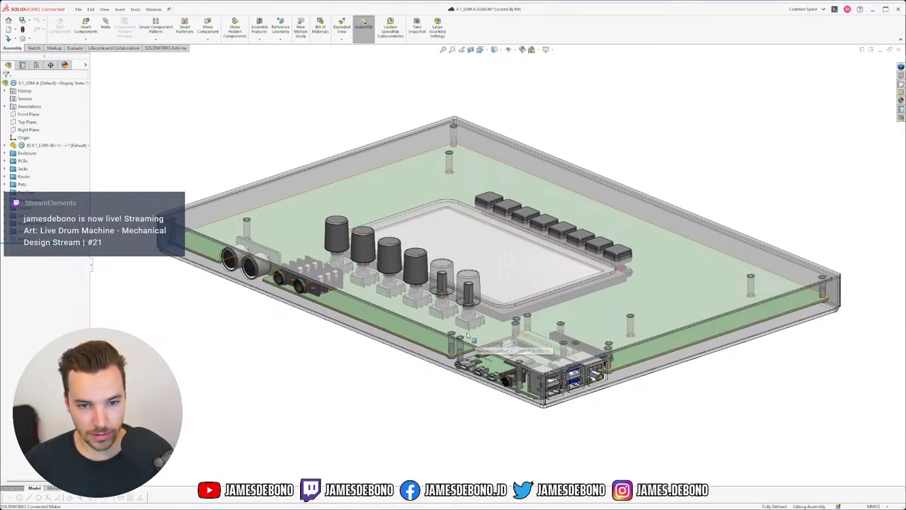
scroll(387, 330, "down", 6)
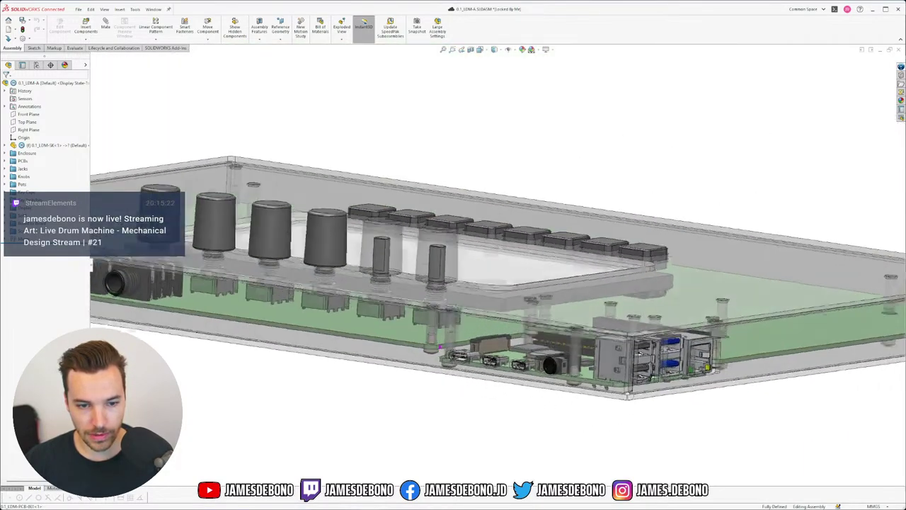
middle_click_drag(441, 346, 468, 284)
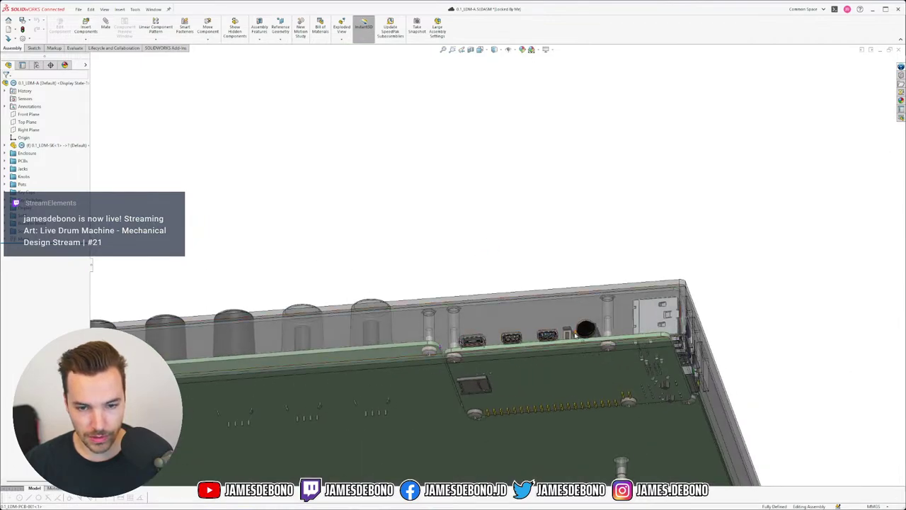
middle_click_drag(575, 336, 522, 398)
scroll(655, 325, "up", 5)
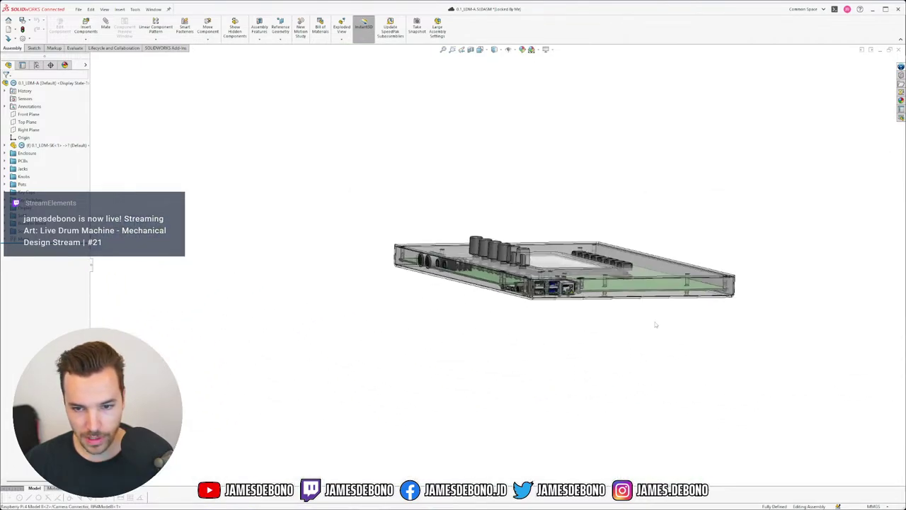
scroll(655, 324, "down", 8)
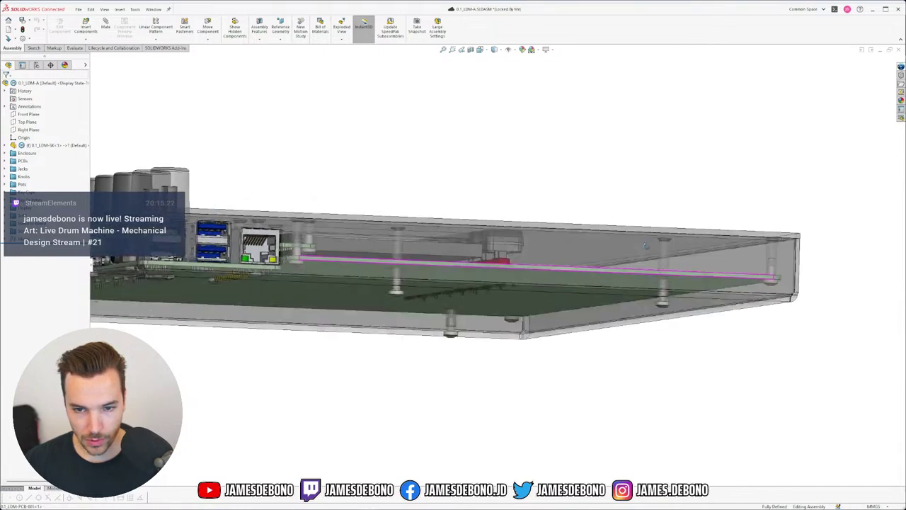
middle_click_drag(646, 245, 726, 311)
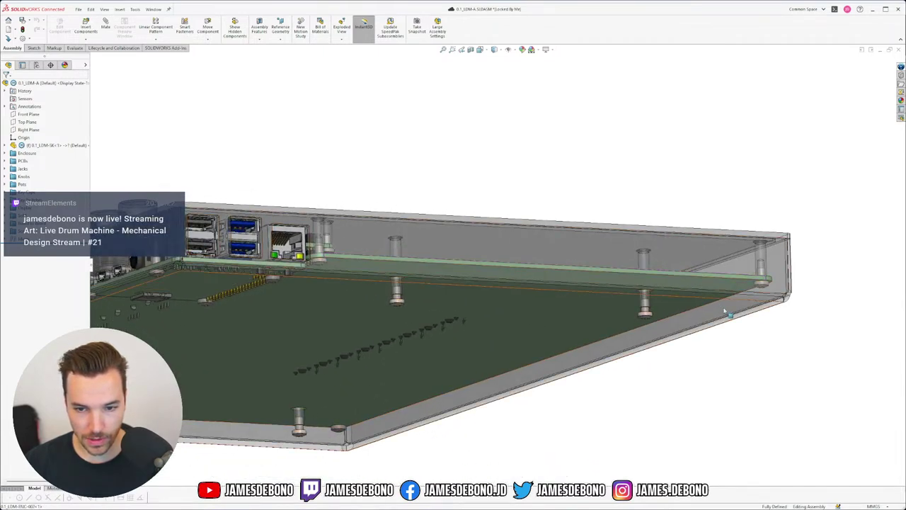
left_click(724, 310)
left_click(797, 265)
left_click(755, 356)
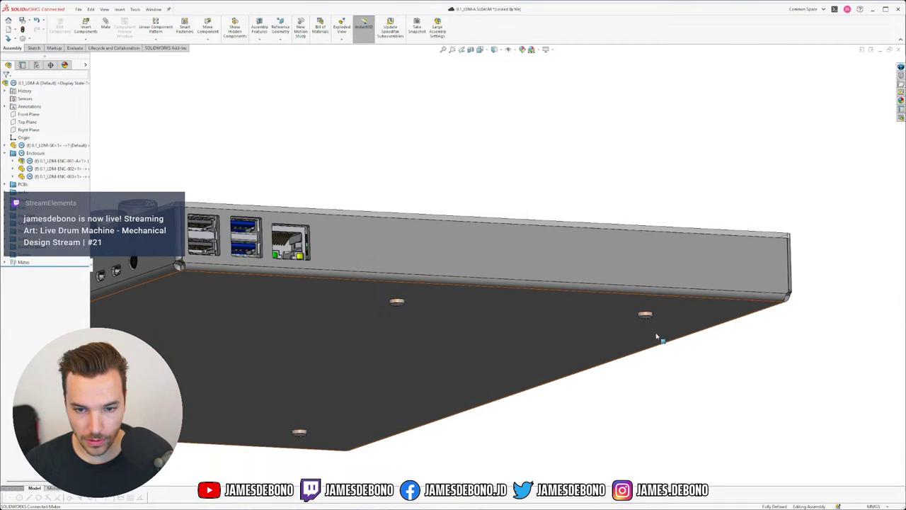
- Turn off the transparency of the enclosure's top panel subassembly 0.1_LDM-ENC-001-A
middle_click_drag(657, 338, 593, 318)
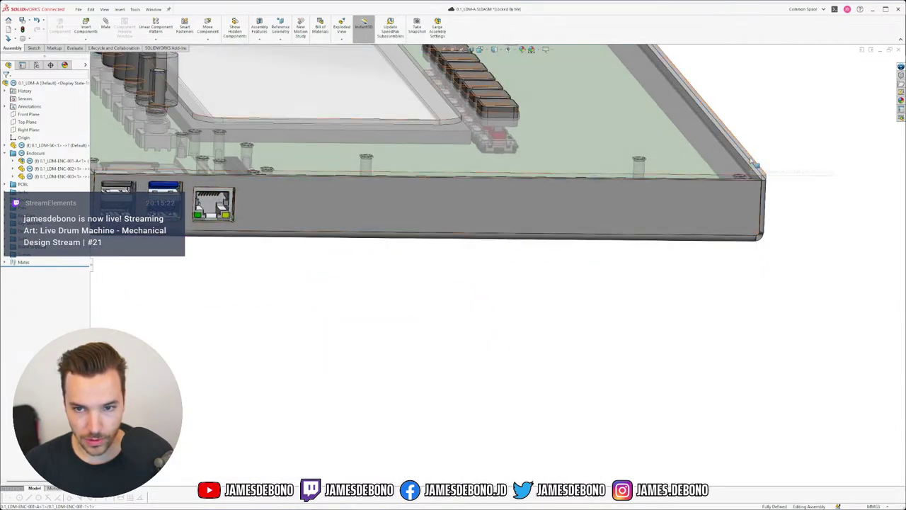
left_click(754, 161)
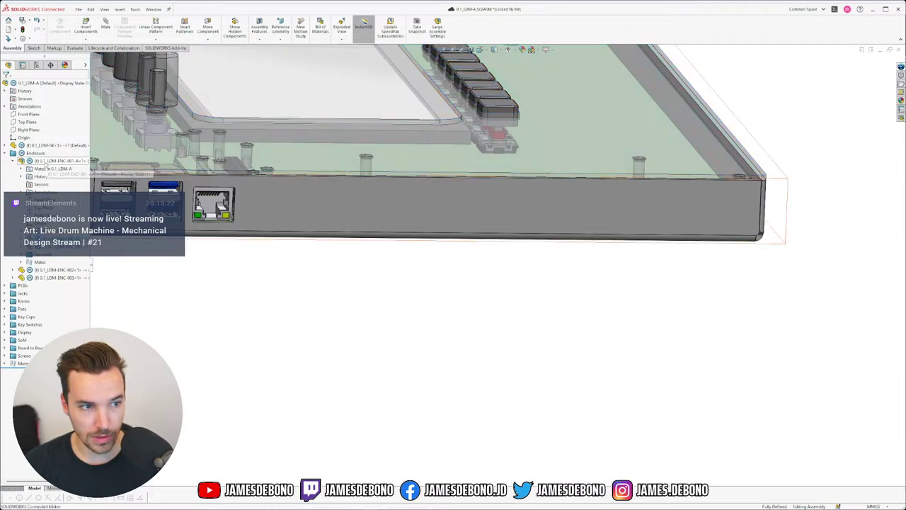
left_click(67, 160)
left_click(103, 140)
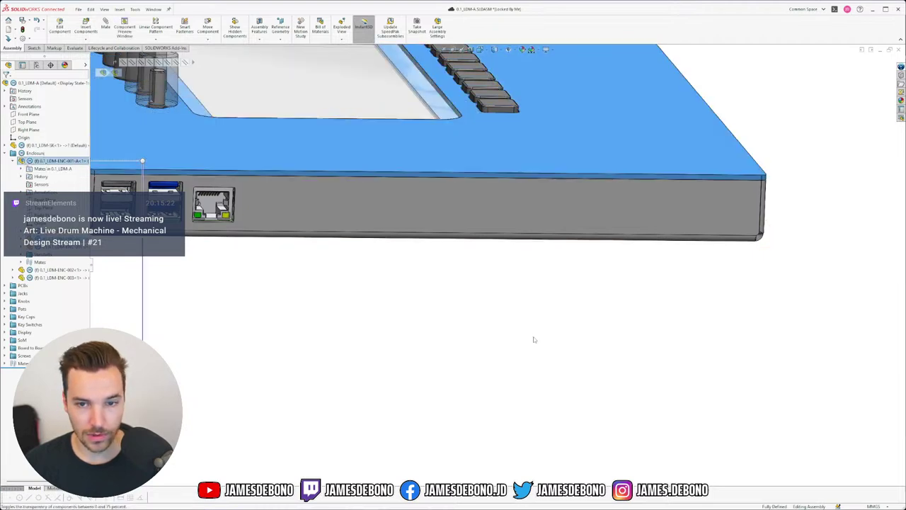
left_click(533, 340)
- Make the two transparent knobs at the end of the knob row opaque
scroll(445, 243, "up", 6)
scroll(437, 226, "down", 4)
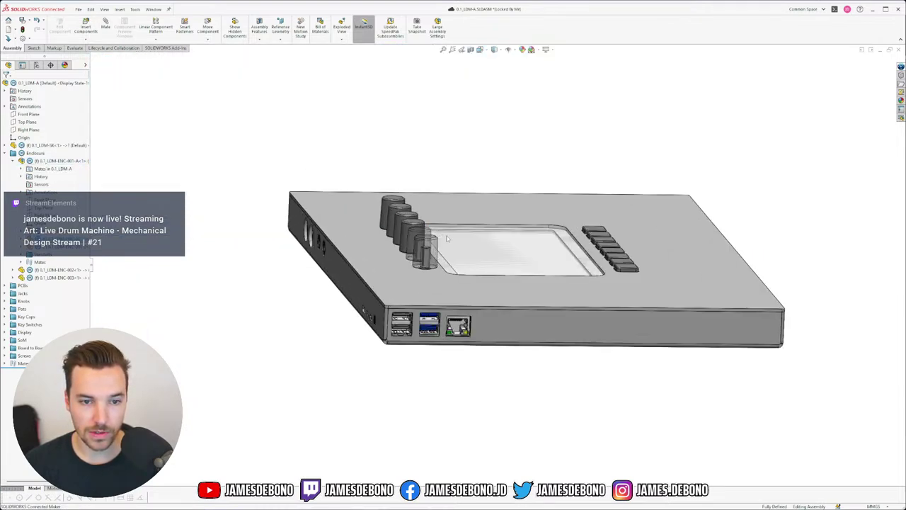
middle_click_drag(463, 294, 477, 203)
left_click(476, 203)
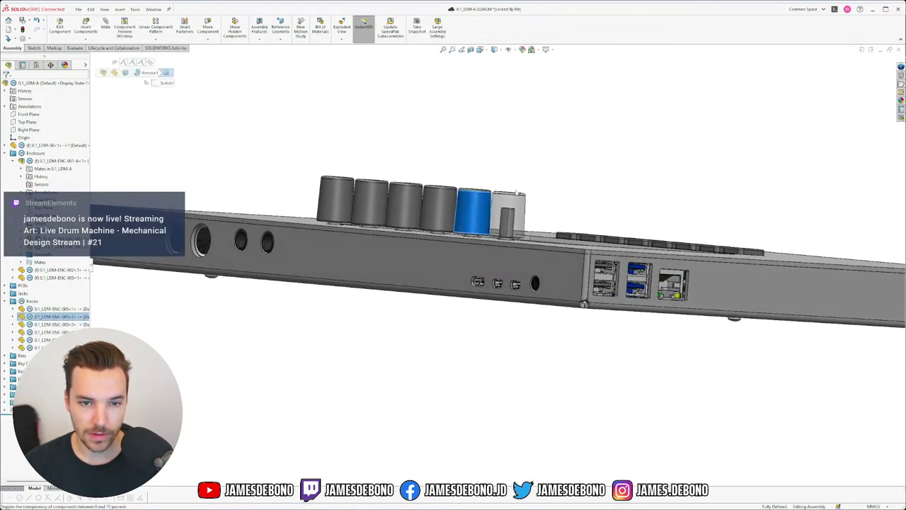
left_click(520, 204)
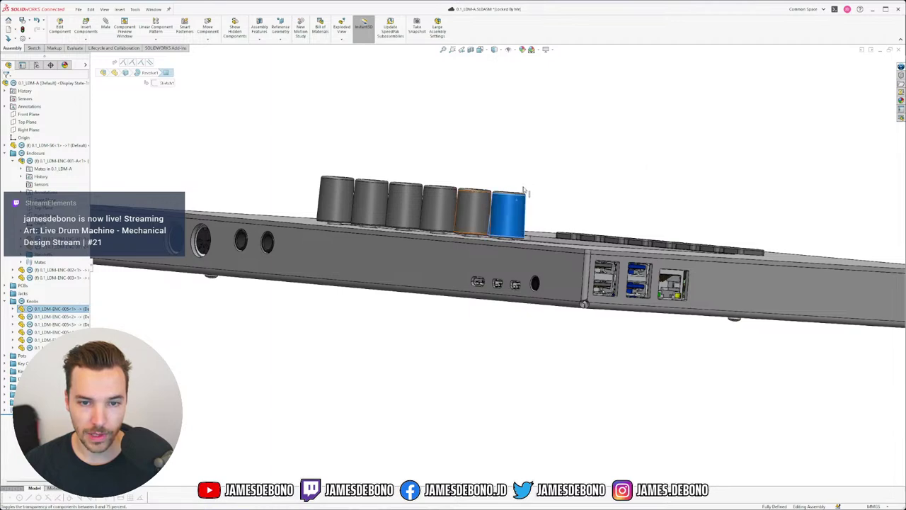
left_click(583, 166)
- Examine the opaque enclosure from above and below, including its top face, connector sides and underside
middle_click_drag(563, 208, 616, 201)
scroll(616, 201, "up", 5)
scroll(621, 211, "down", 2)
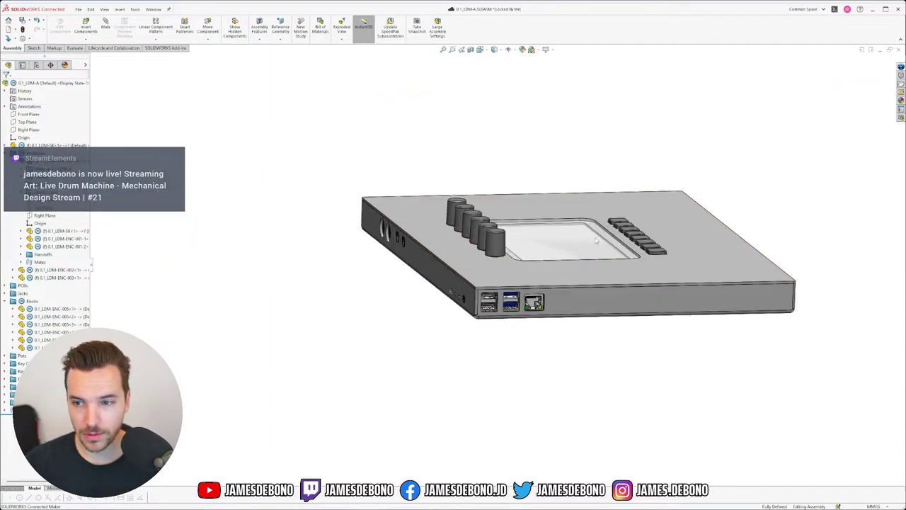
middle_click_drag(571, 275, 674, 179)
middle_click_drag(563, 162, 690, 219)
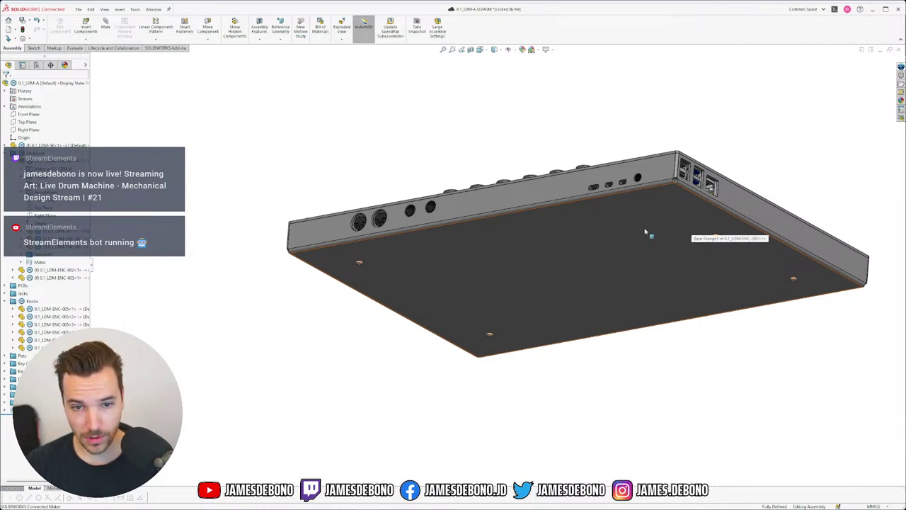
middle_click_drag(645, 231, 555, 184)
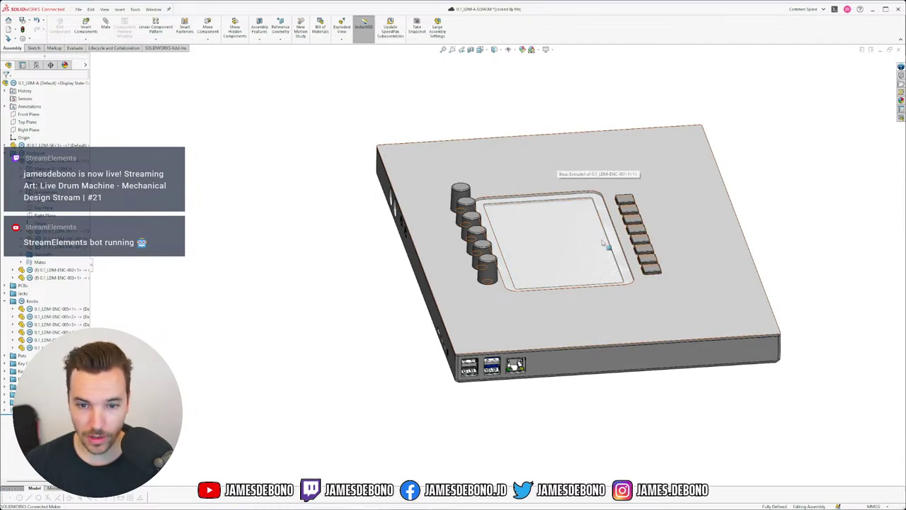
middle_click_drag(626, 330, 668, 276)
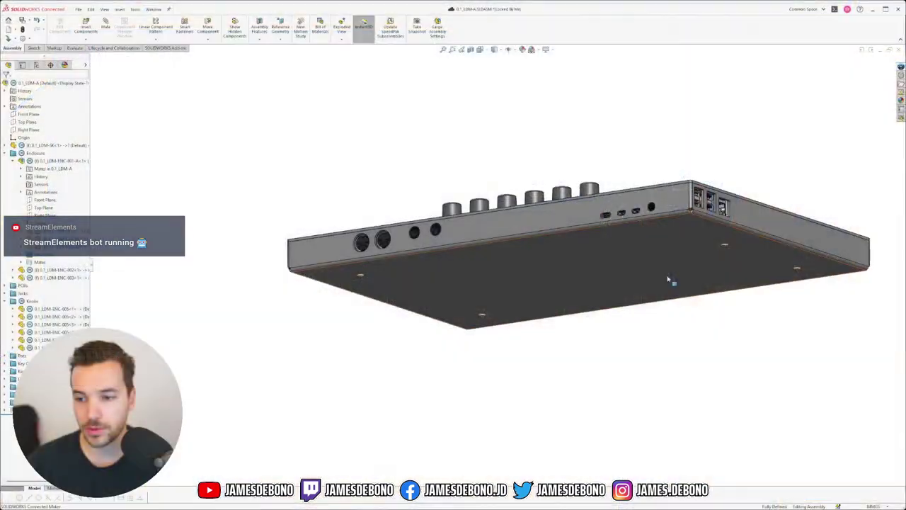
middle_click_drag(643, 259, 625, 261)
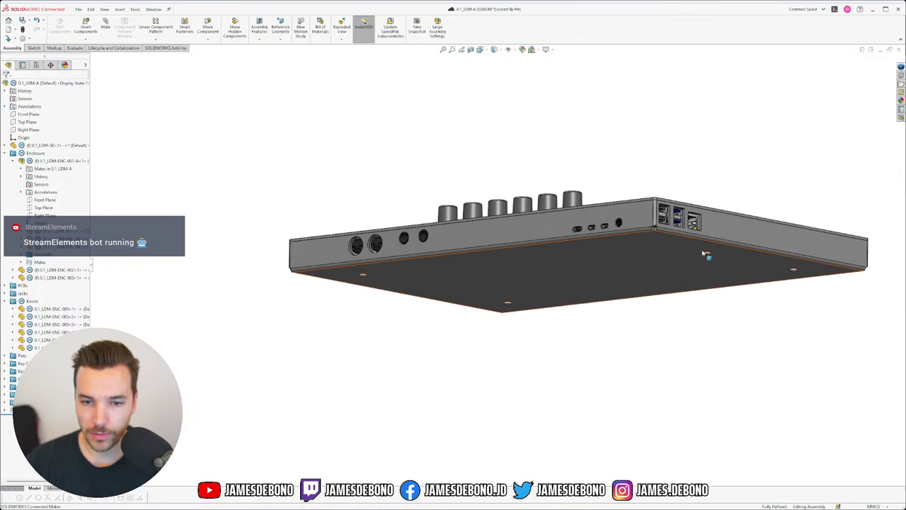
- Inspect up close a screw head protruding from the enclosure's underside near the Ethernet and USB ports
scroll(706, 254, "down", 3)
scroll(682, 256, "down", 5)
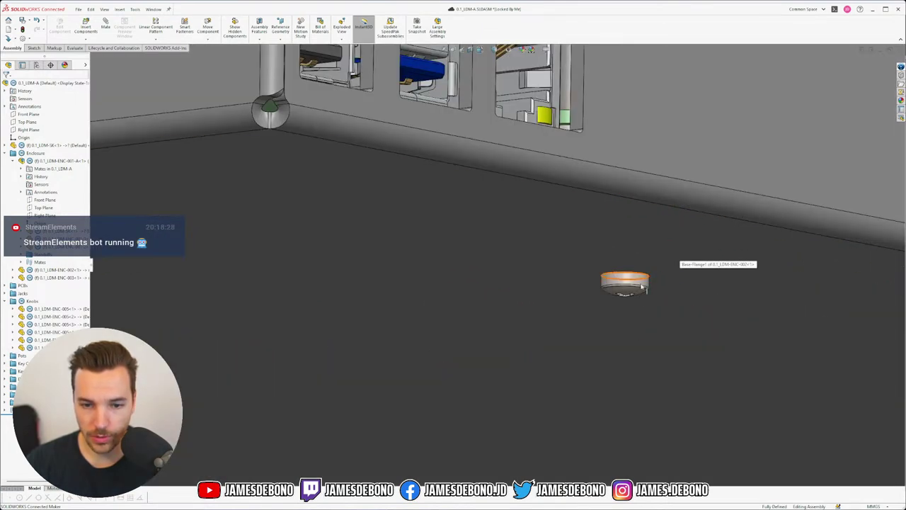
middle_click_drag(641, 286, 641, 231)
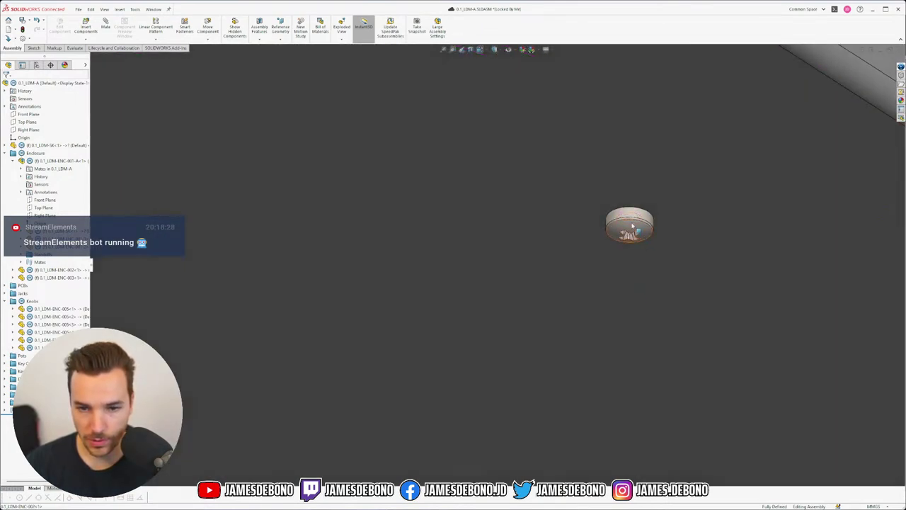
scroll(623, 240, "up", 3)
scroll(639, 247, "up", 4)
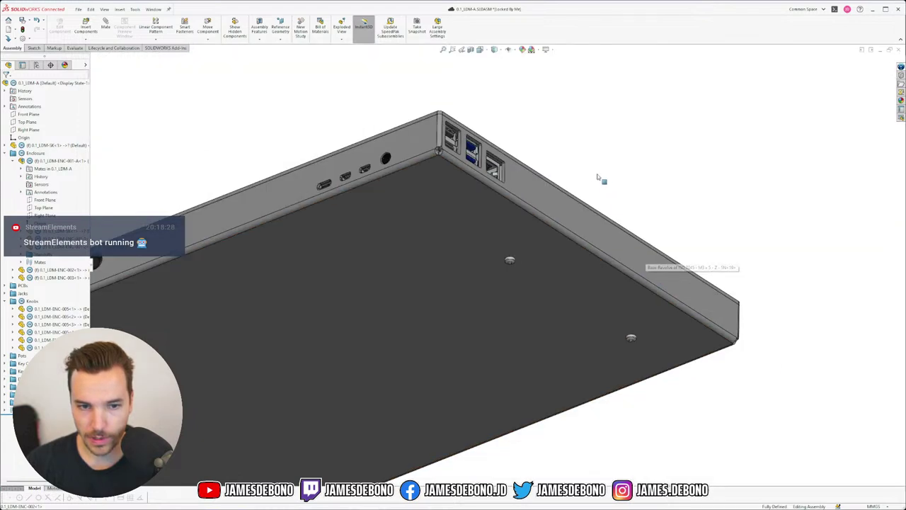
- Measure how far the M3 screw head protrudes below the enclosure's bottom edge in a straight side view of the ports
key("ctrl+4")
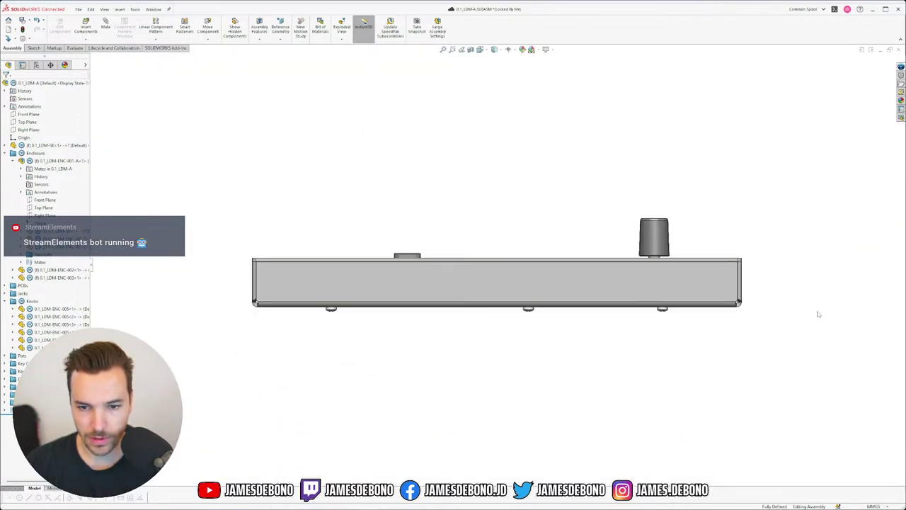
key("ctrl+2")
scroll(339, 313, "down", 2)
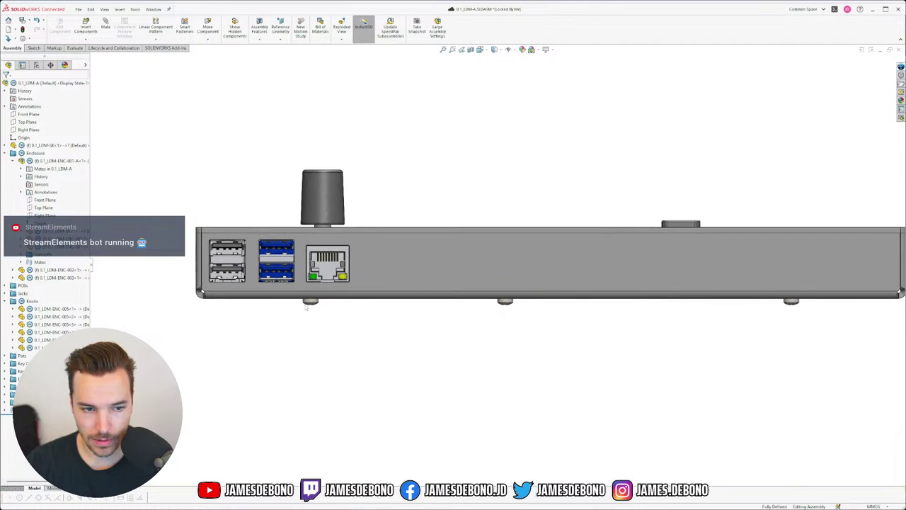
scroll(366, 290, "down", 5)
right_click_drag(390, 276, 436, 245)
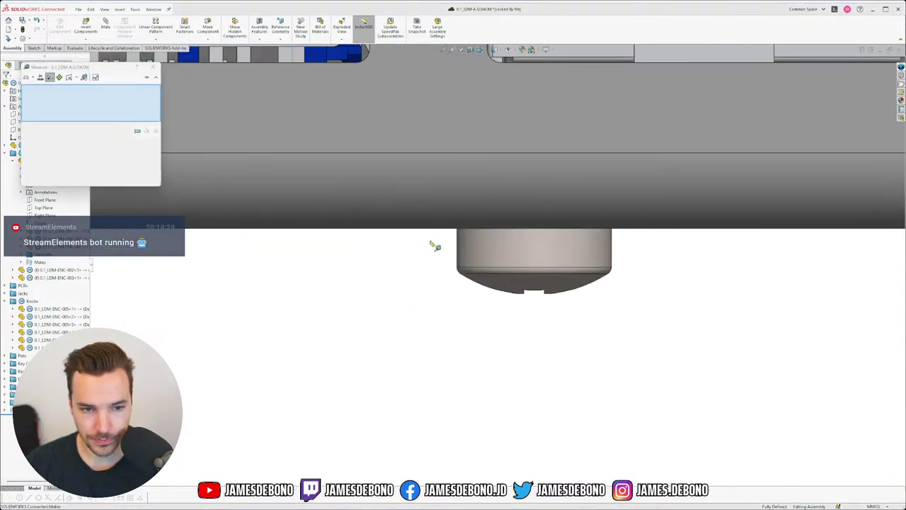
left_click(440, 230)
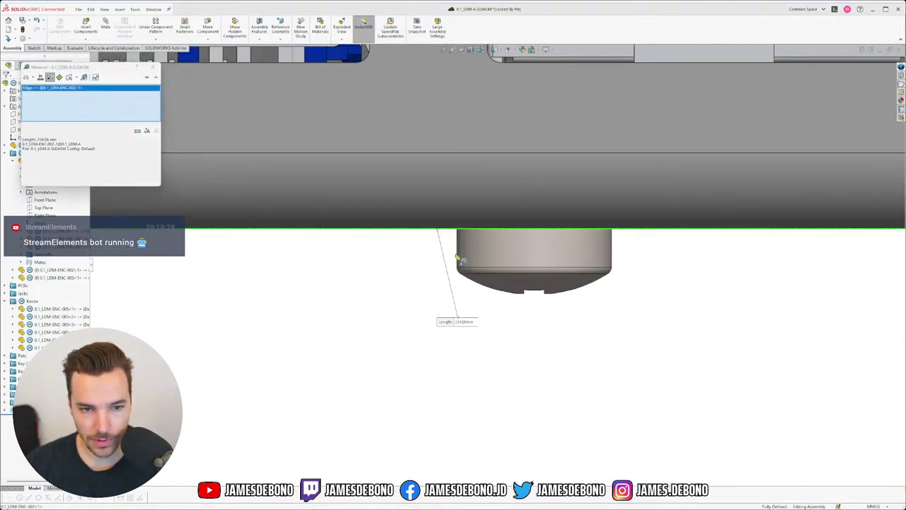
left_click(525, 293)
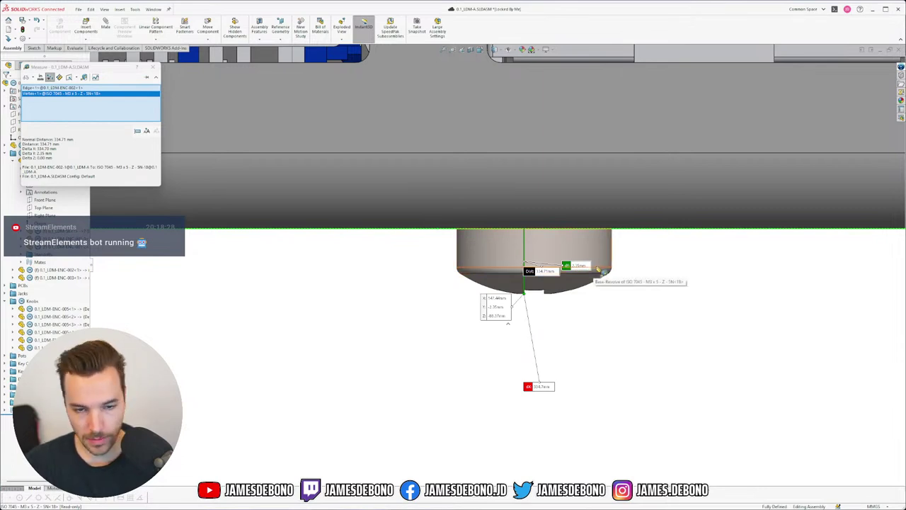
scroll(502, 300, "up", 4)
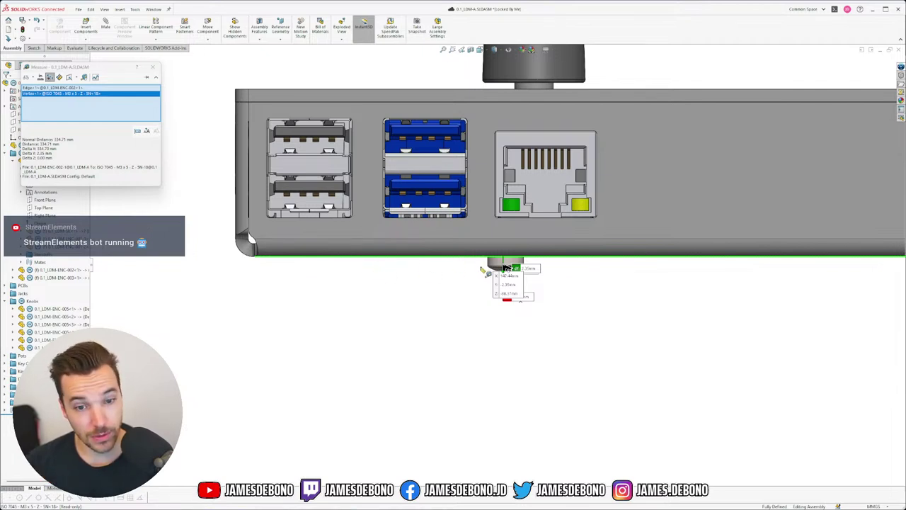
- Clear the measurement selections, review the screw heads across the enclosure's underside, and exit the Measure tool
scroll(505, 258, "down", 1)
middle_click_drag(453, 332, 461, 262)
left_click(425, 412)
scroll(374, 382, "up", 6)
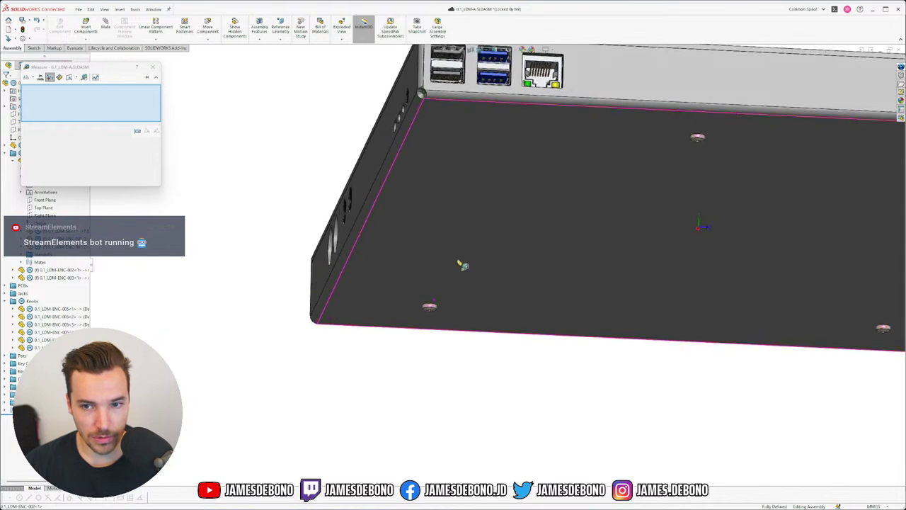
scroll(696, 142, "down", 5)
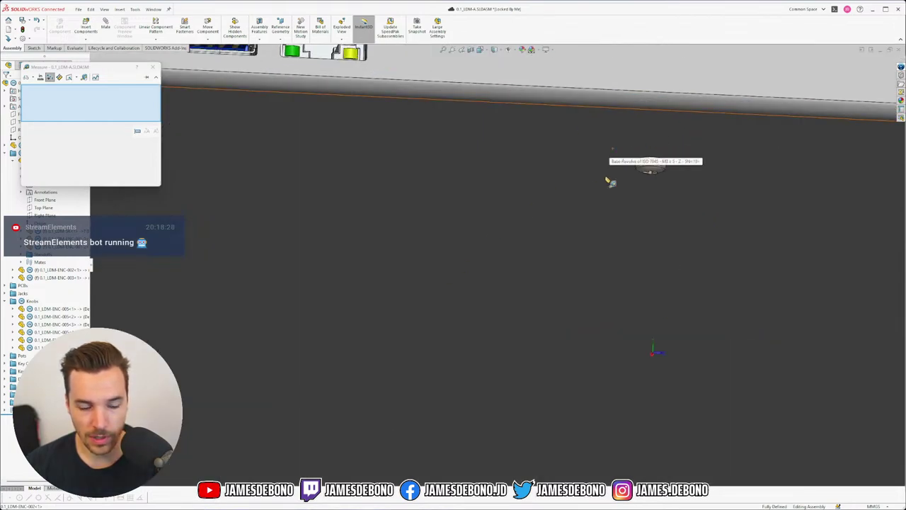
scroll(510, 211, "up", 5)
left_click(153, 66)
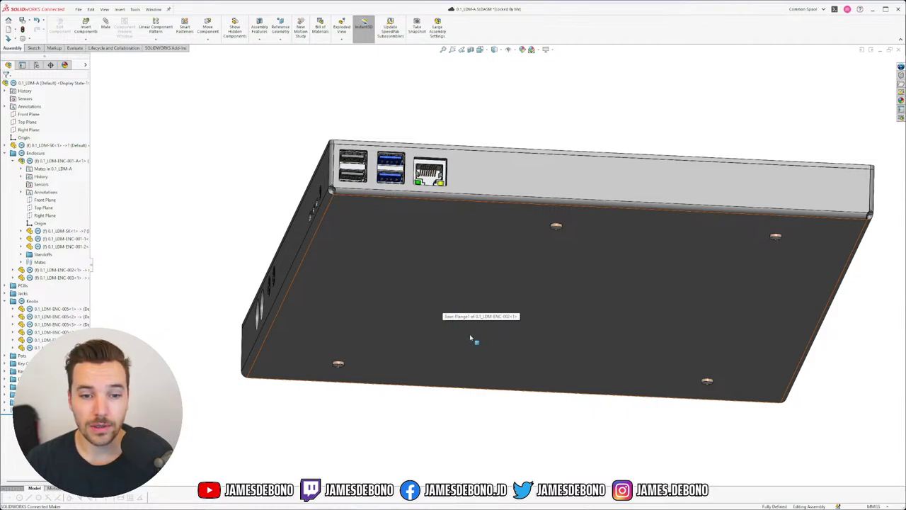
mouse_move(473, 339)
middle_mouse_down()
mouse_move(475, 324)
mouse_move(474, 332)
middle_mouse_up()
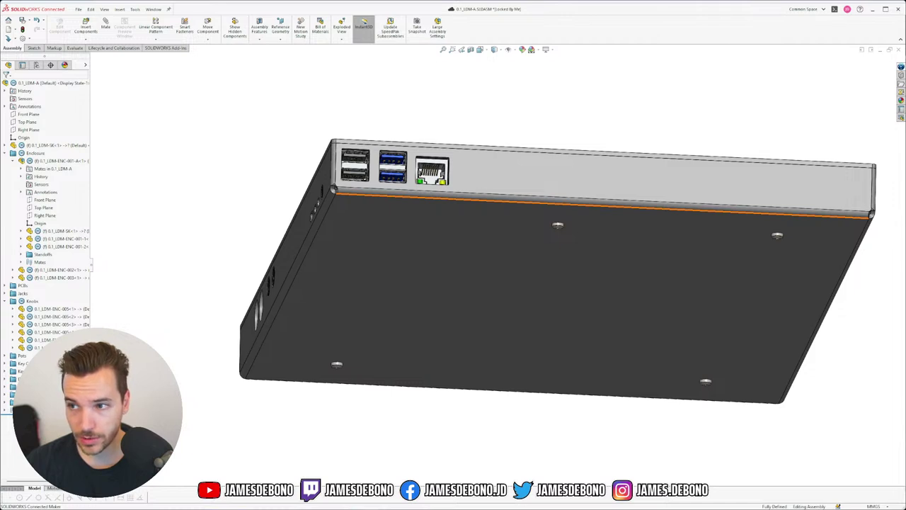
- Switch to File Explorer's Screws folder and open the 316 Stainless Steel Socket Head Screw and 18-8 Button Head Torx Screws SLDPRT files
key("alt+Tab")
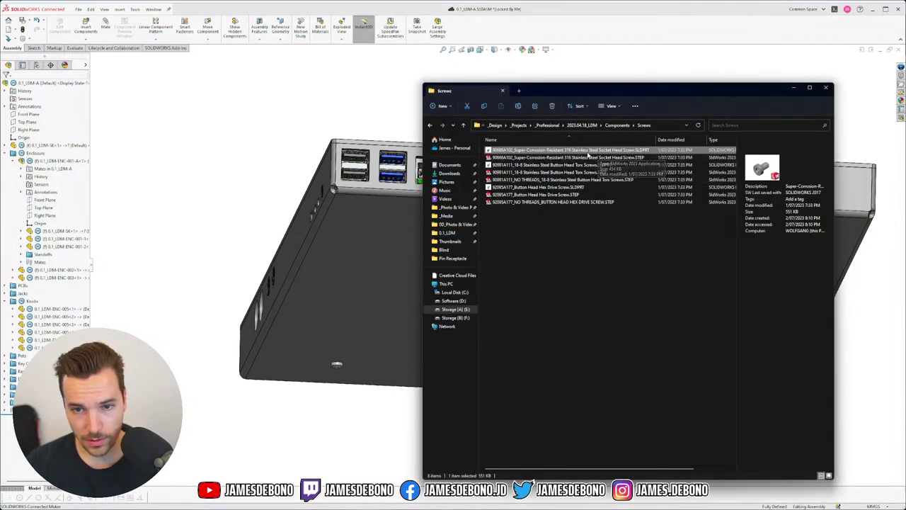
double_click(543, 152)
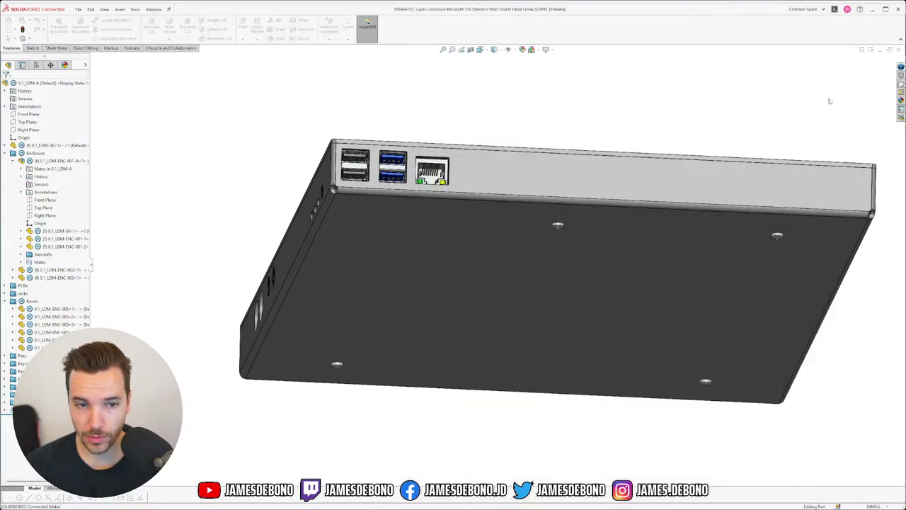
key("alt+Tab")
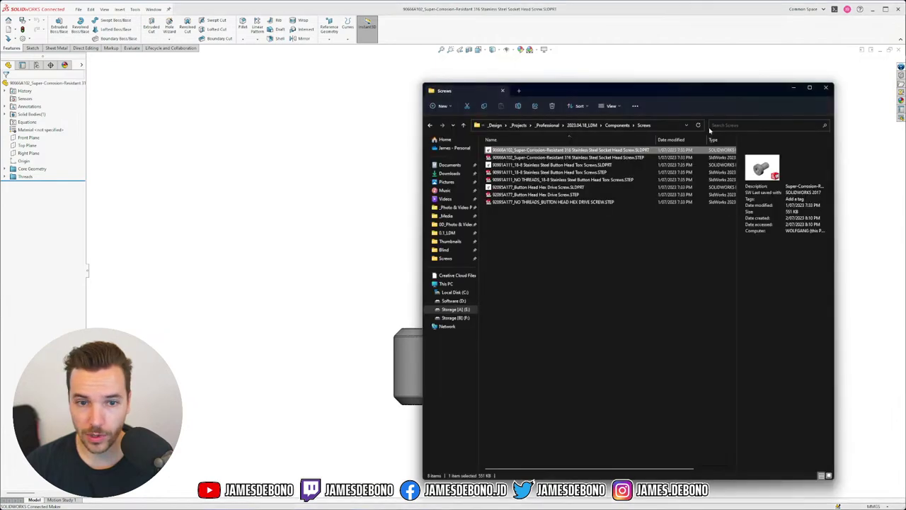
double_click(558, 164)
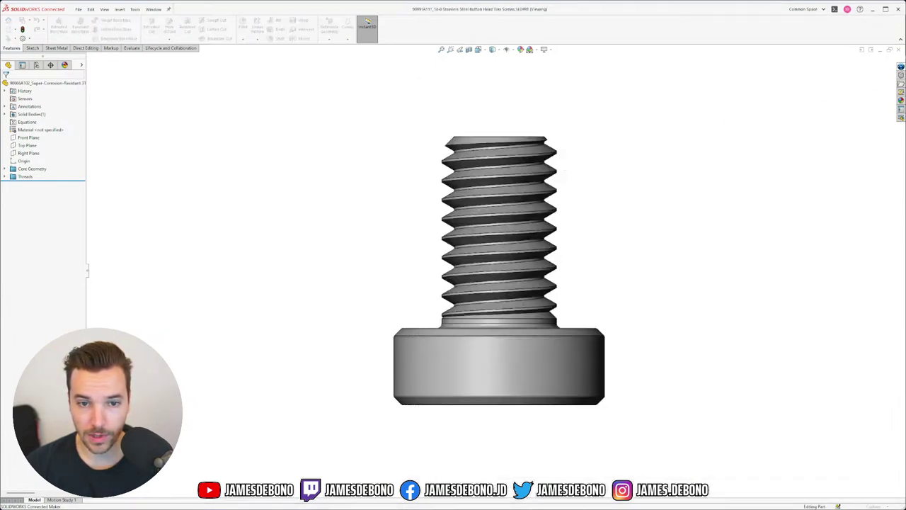
- Open the Button Head Hex Drive Screw SLDPRT file from File Explorer's Screws folder and view the screw up close
key("alt+Tab")
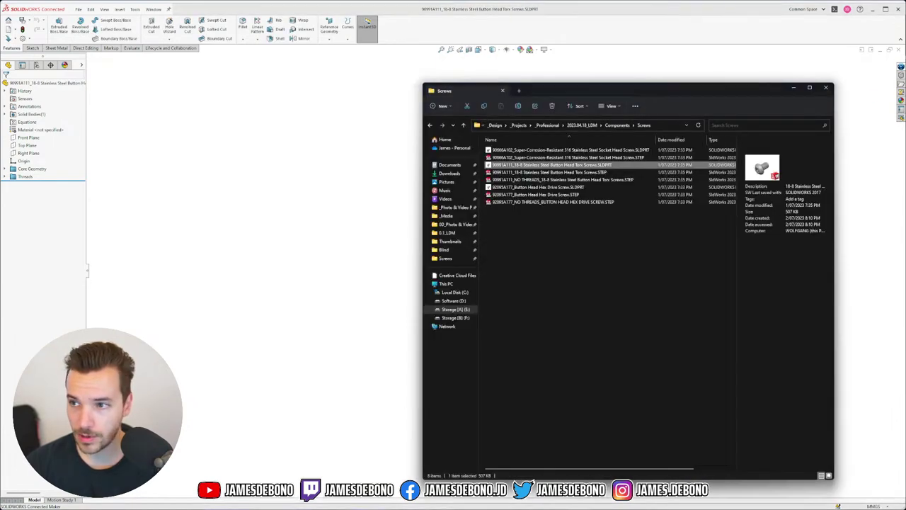
double_click(585, 188)
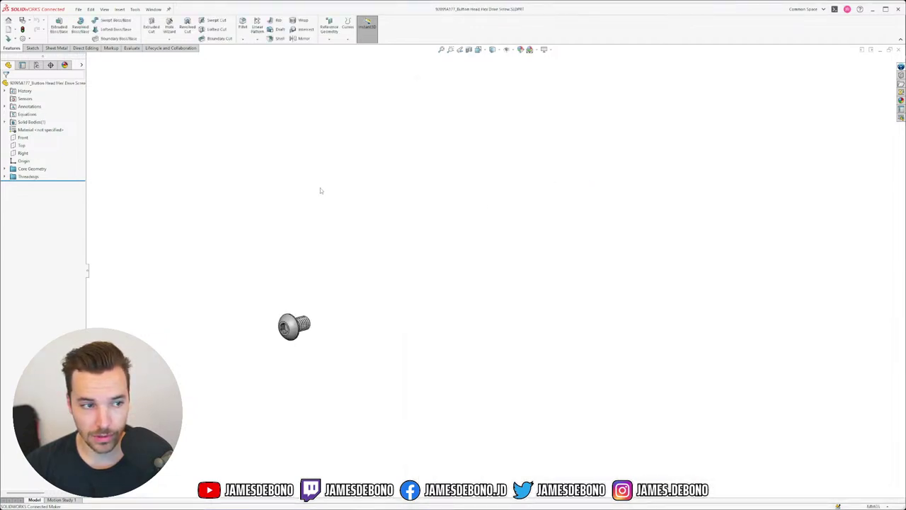
middle_click_drag(320, 191, 312, 276)
key("f")
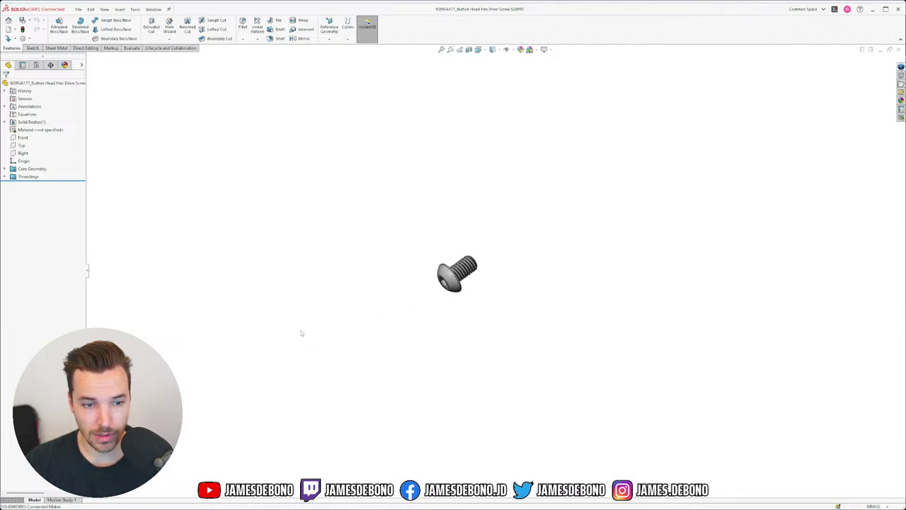
scroll(416, 290, "down", 3)
- Switch to the 0.1_LDM-A assembly and make the enclosure's bottom cover and the 0.1_LDM-ENC-001-A subassembly transparent
left_click(154, 9)
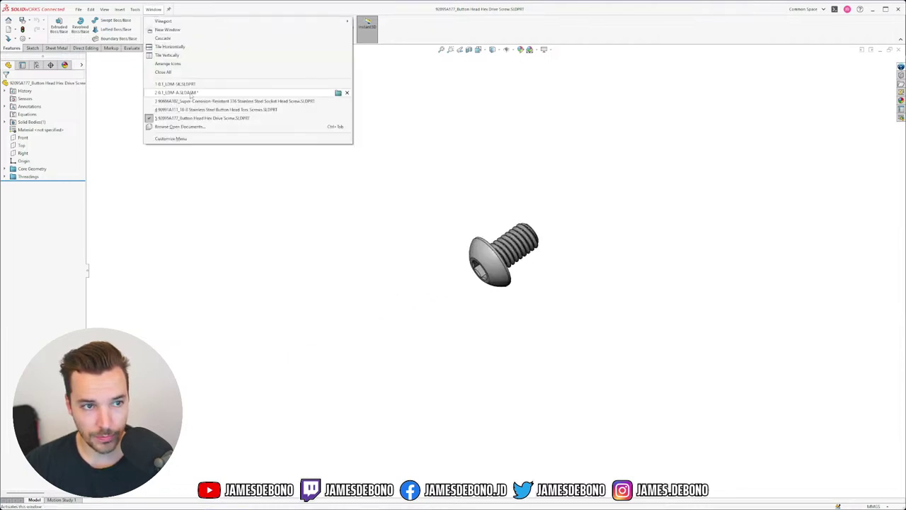
left_click(190, 94)
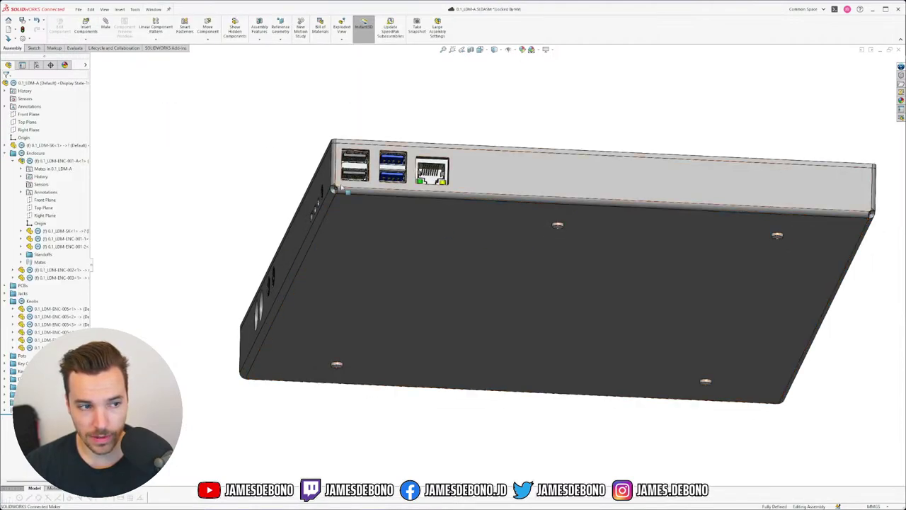
left_click(463, 232)
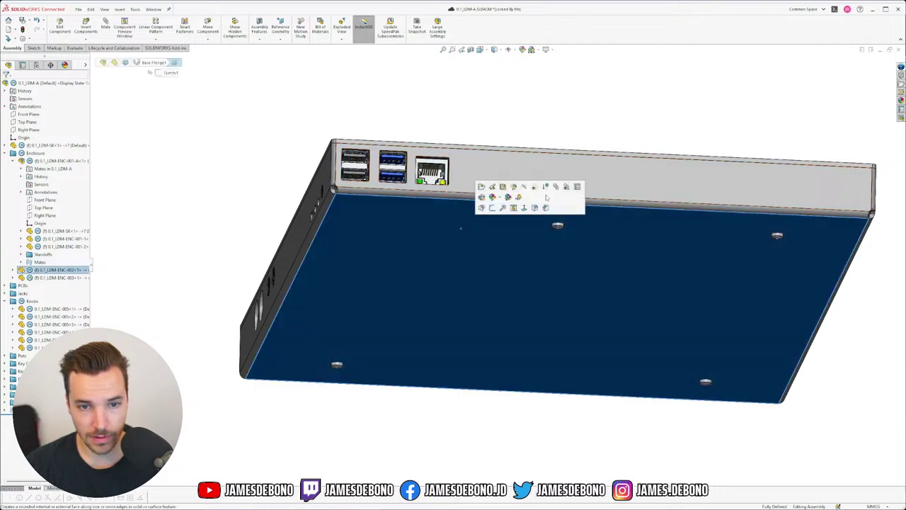
left_click(536, 187)
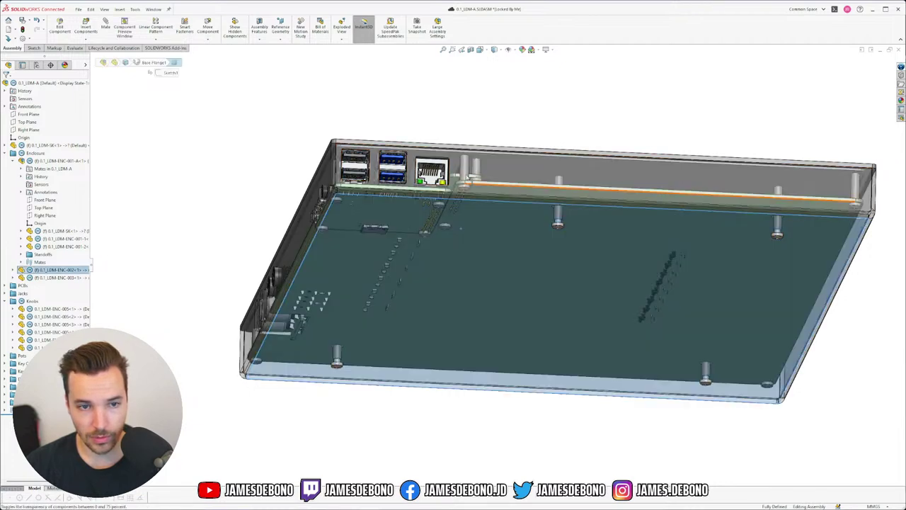
left_click(43, 161)
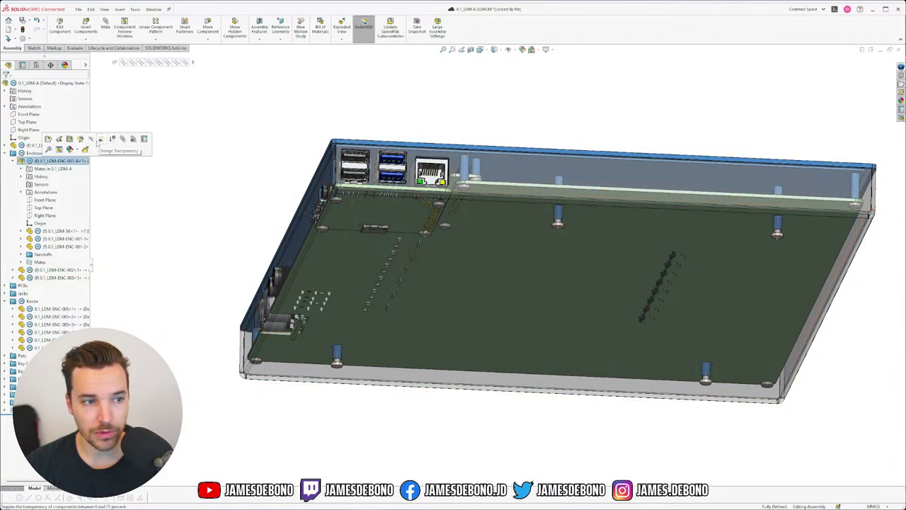
left_click(219, 117)
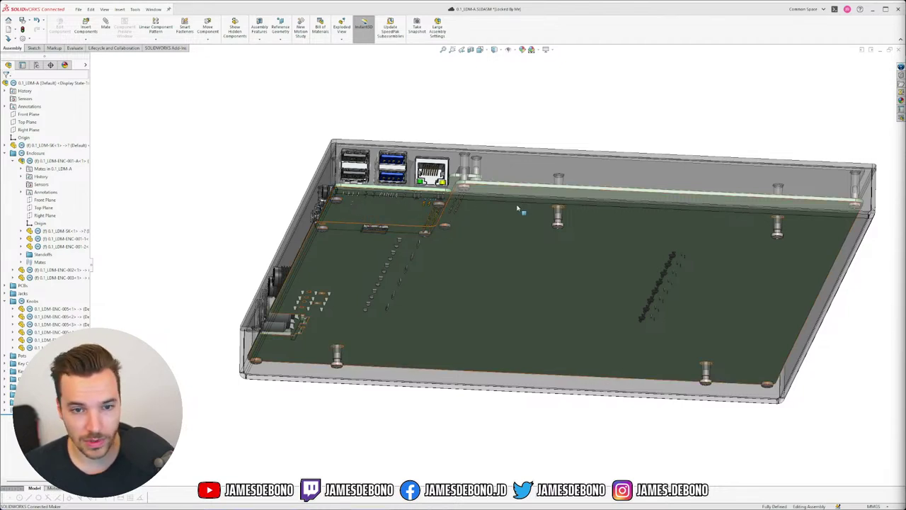
- Examine through the transparent enclosure how the screws beside the Ethernet port fasten the circuit boards to the standoffs
middle_click_drag(489, 206, 479, 262)
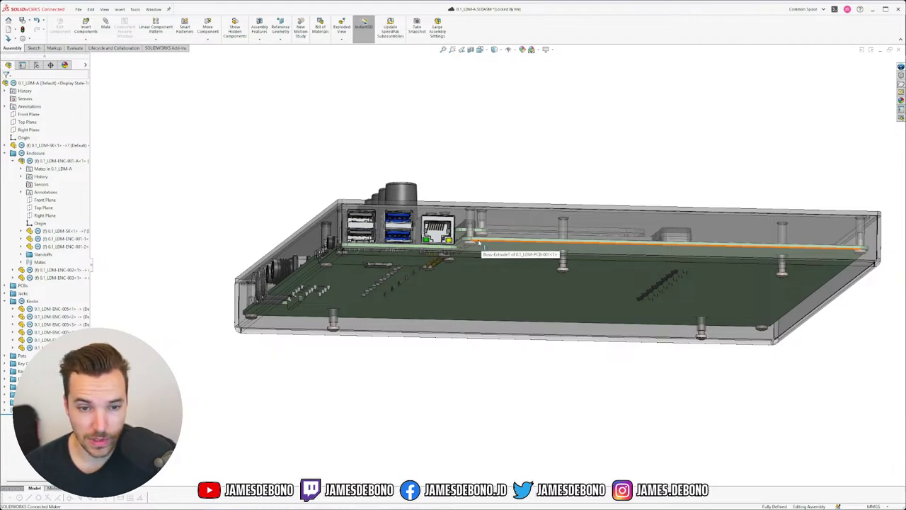
scroll(479, 243, "down", 5)
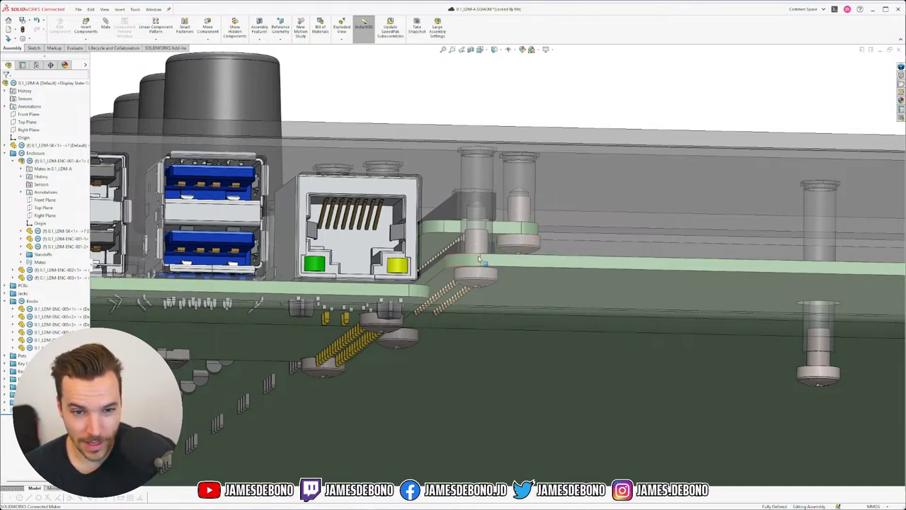
middle_click_drag(508, 231, 513, 247)
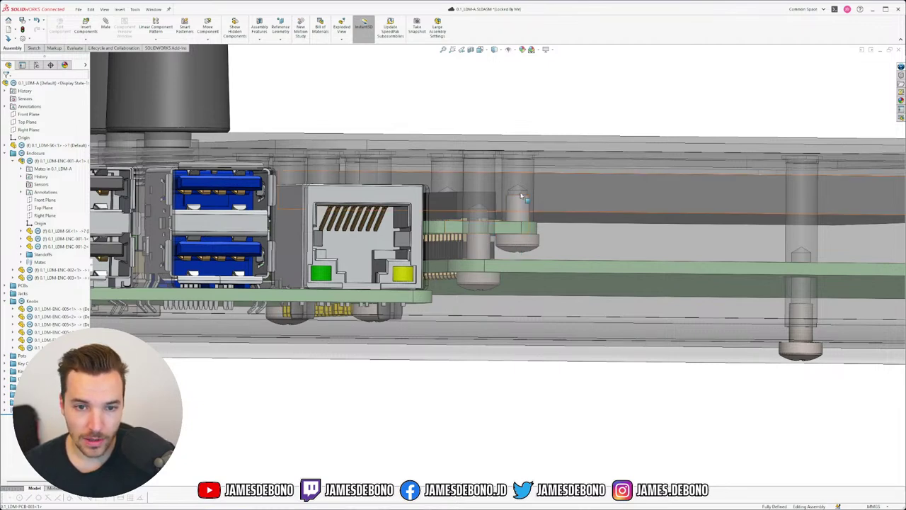
scroll(515, 204, "down", 2)
scroll(515, 204, "down", 6)
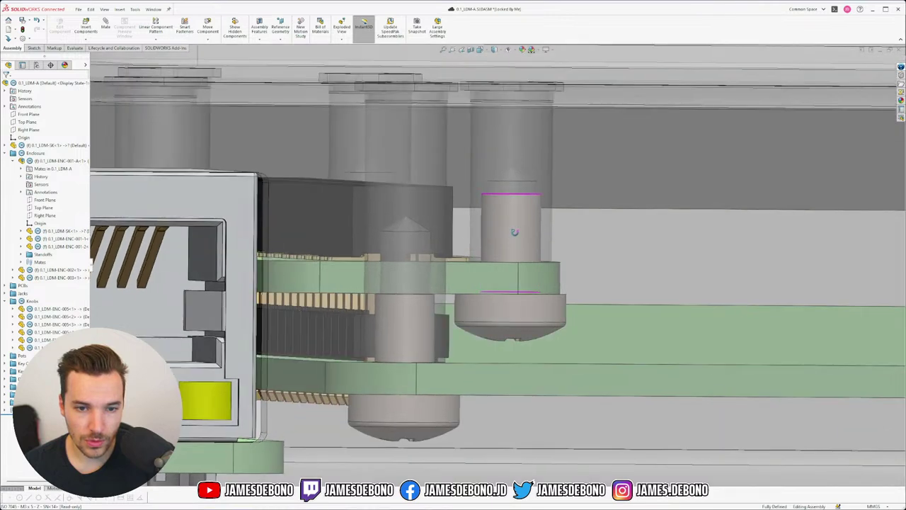
middle_click_drag(515, 232, 502, 203)
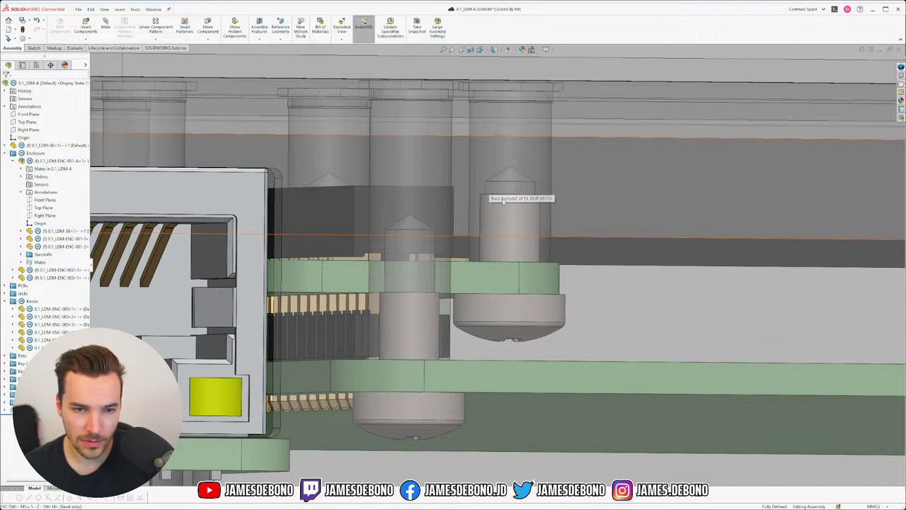
scroll(492, 234, "up", 5)
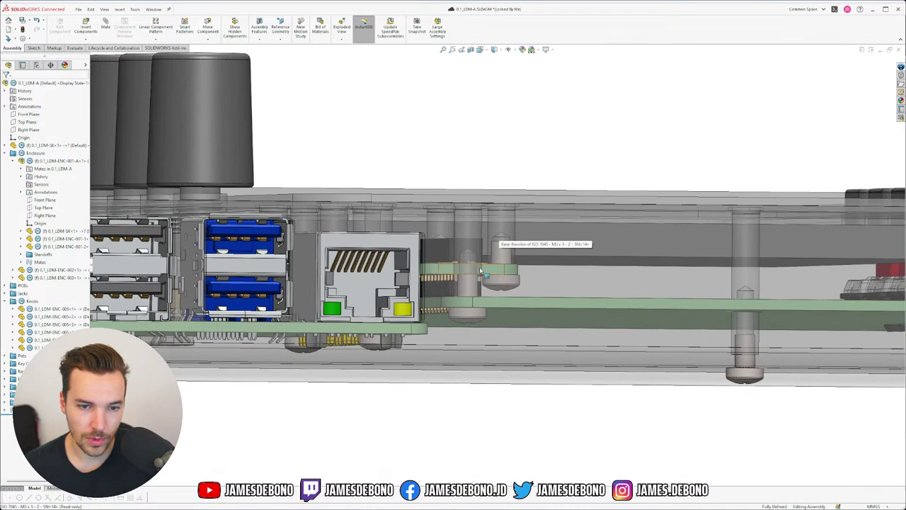
scroll(479, 267, "up", 6)
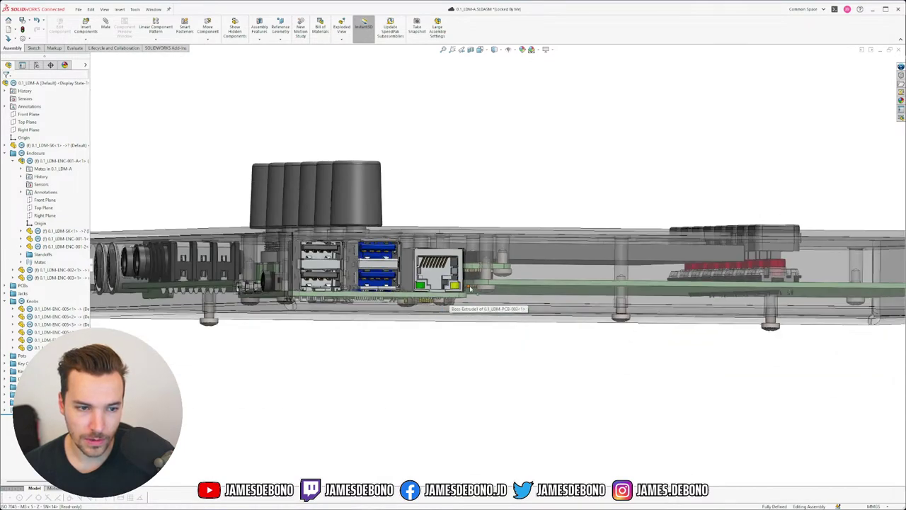
- Compare the upper board's M3 x 5 screw head with the neighbouring board screw, checking the space around both heads
scroll(470, 288, "down", 8)
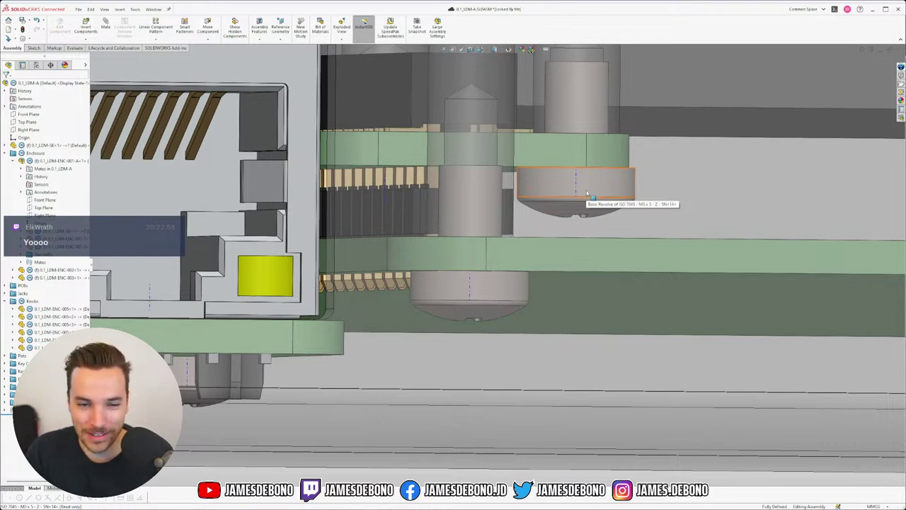
scroll(586, 205, "up", 5)
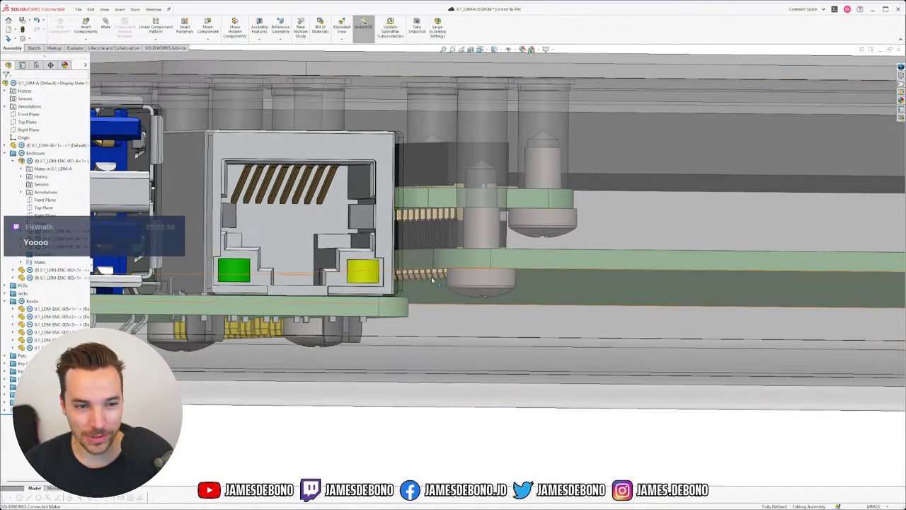
scroll(405, 247, "up", 2)
scroll(405, 247, "down", 2)
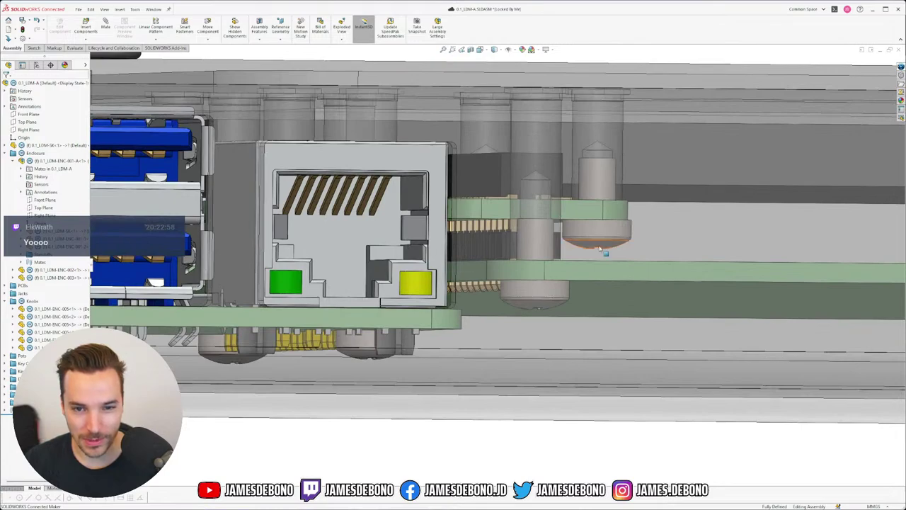
scroll(584, 243, "down", 1)
mouse_move(539, 236)
middle_mouse_down()
mouse_move(513, 237)
mouse_move(538, 234)
middle_mouse_up()
scroll(540, 234, "up", 5)
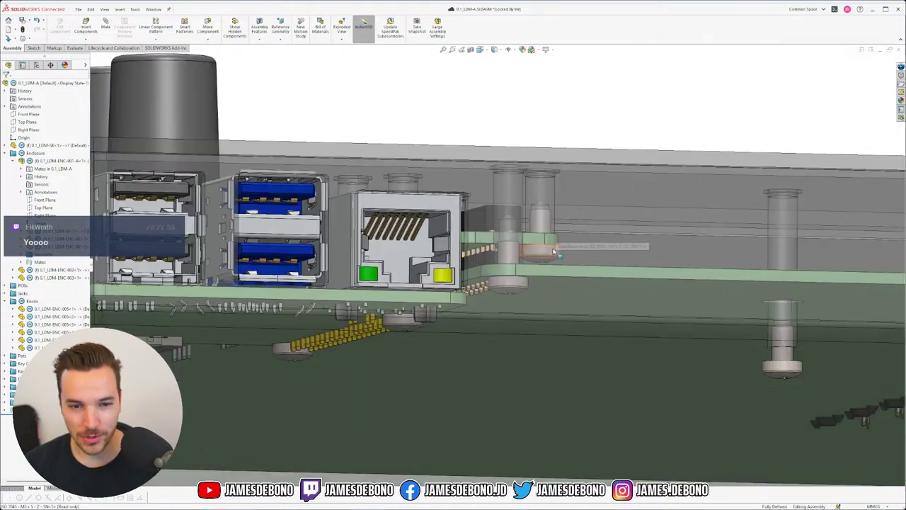
scroll(483, 267, "up", 6)
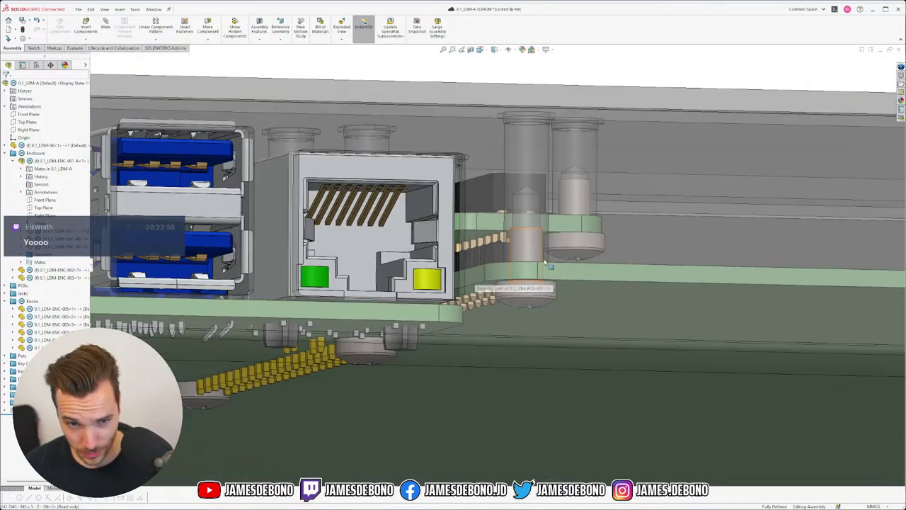
scroll(518, 272, "up", 5)
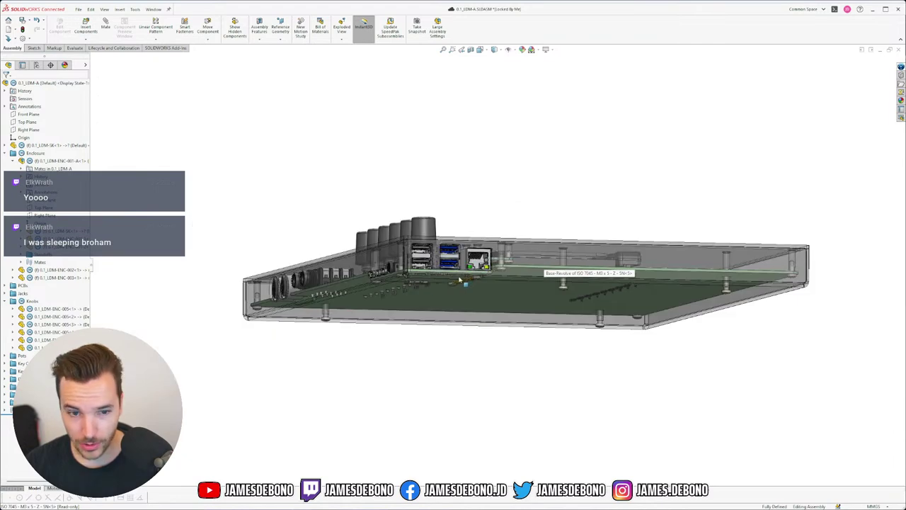
scroll(504, 280, "up", 1)
- Inspect from below and the side the standoff passing the upper board's edge next to the Ethernet port
scroll(481, 283, "down", 2)
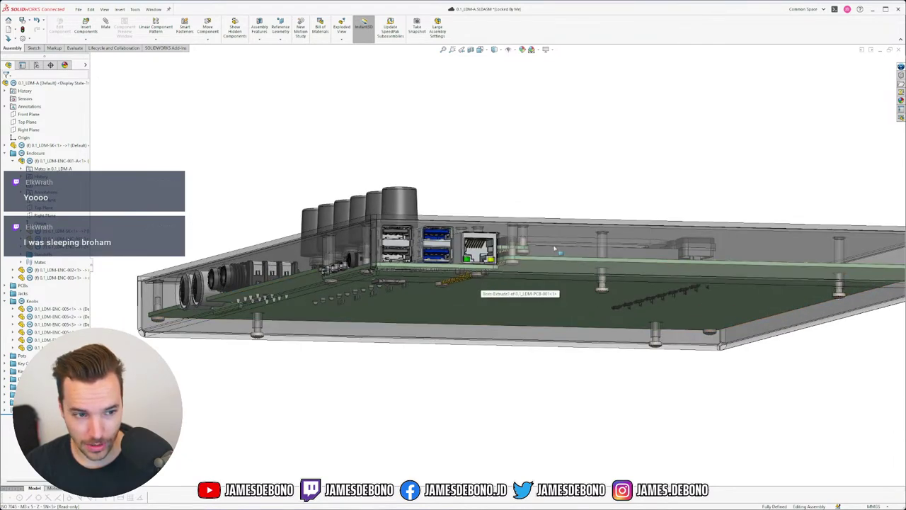
scroll(545, 251, "down", 2)
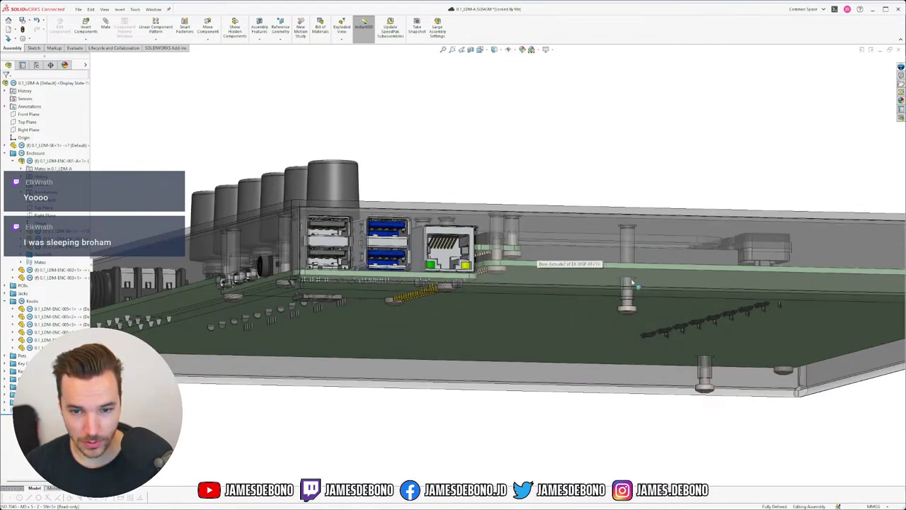
scroll(499, 273, "down", 2)
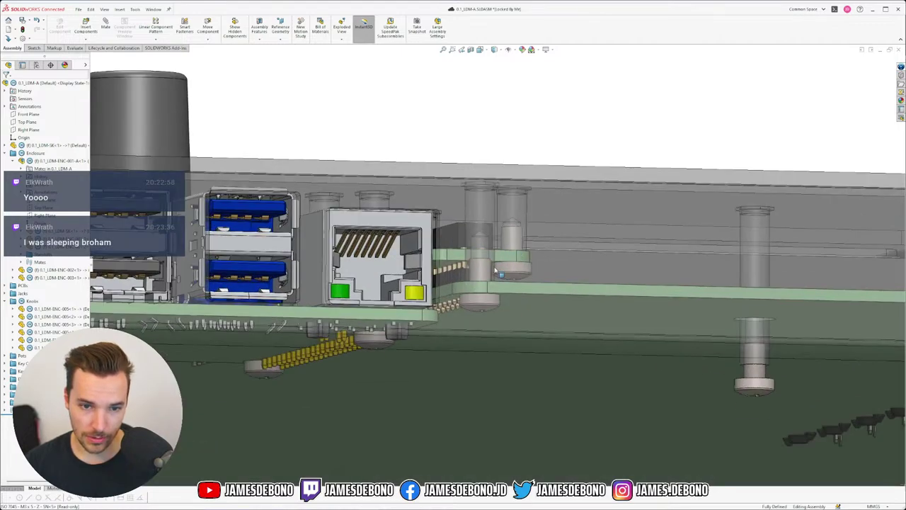
scroll(496, 273, "down", 3)
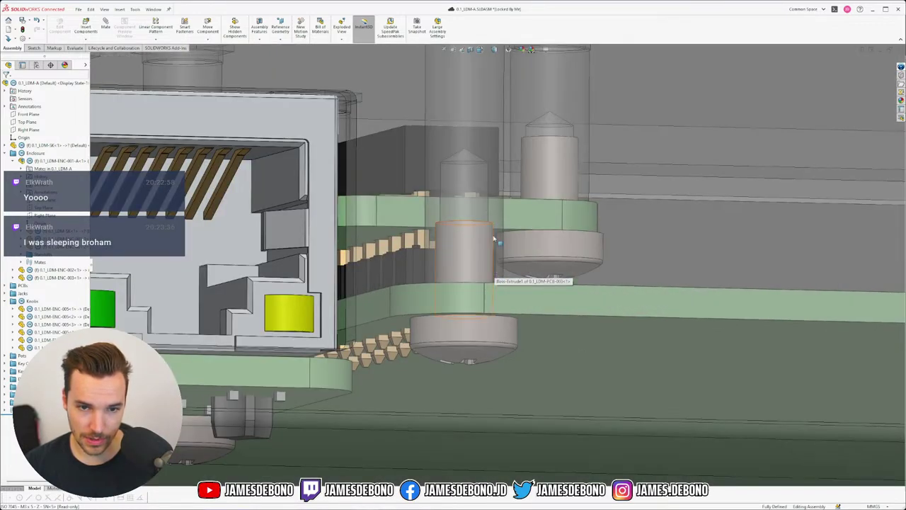
mouse_move(486, 245)
middle_mouse_down()
mouse_move(467, 271)
mouse_move(471, 247)
mouse_move(480, 248)
mouse_move(473, 240)
middle_mouse_up()
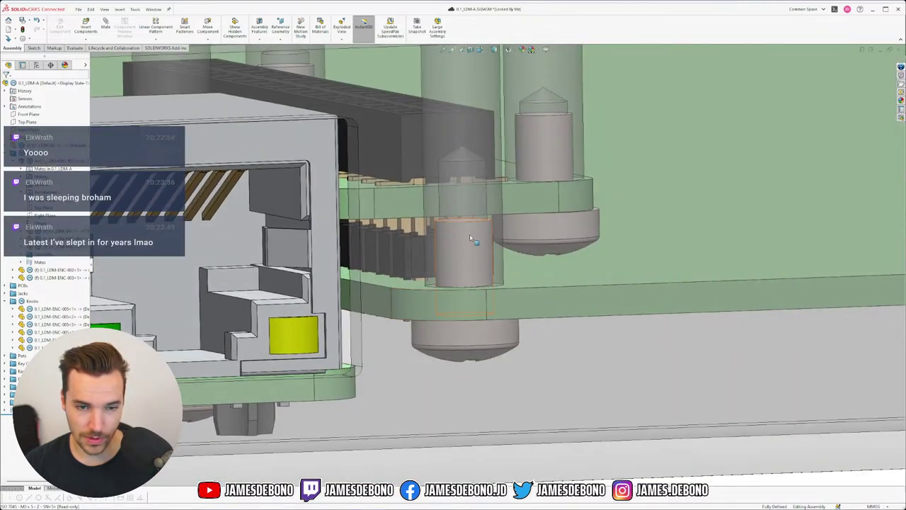
- Review the whole transparent enclosure from above, checking the layout of standoffs, boards and screws around the rear ports
scroll(470, 238, "up", 6)
scroll(475, 278, "down", 1)
scroll(471, 279, "up", 1)
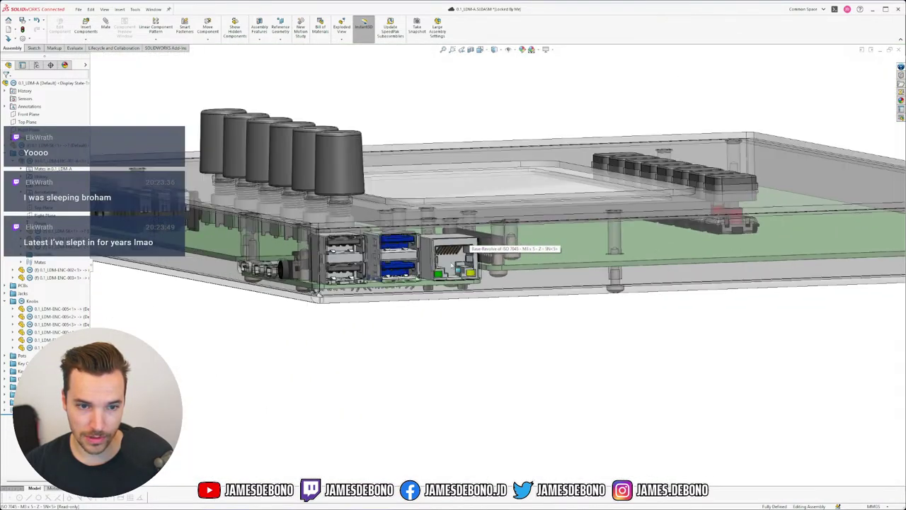
scroll(451, 265, "up", 1)
scroll(439, 234, "up", 1)
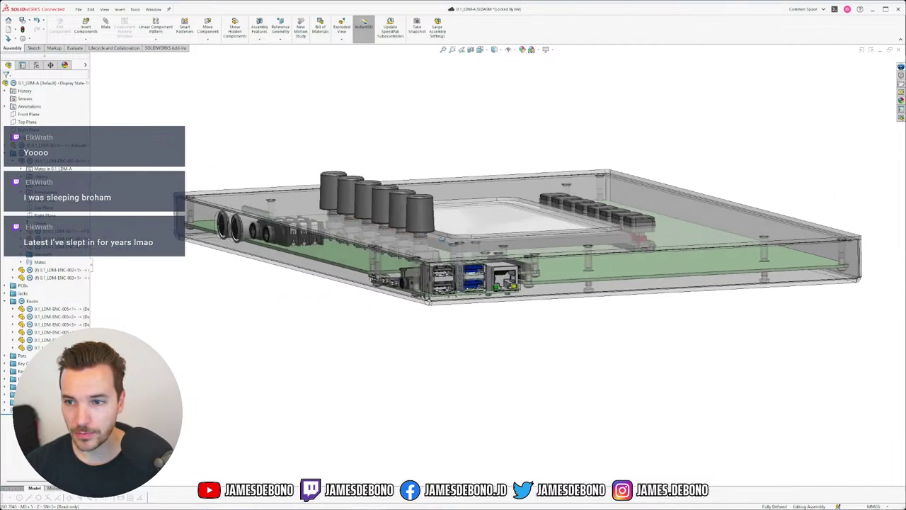
middle_click_drag(441, 239, 439, 252)
scroll(439, 252, "up", 1)
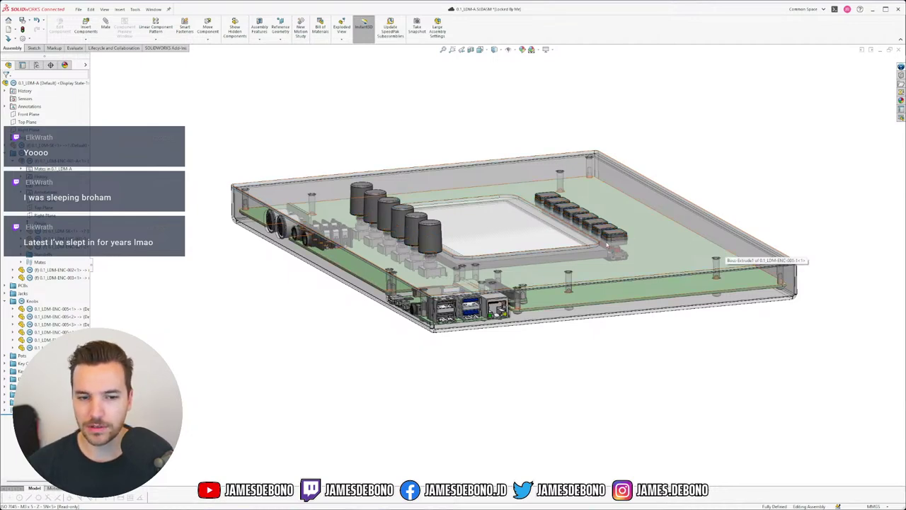
scroll(395, 297, "down", 5)
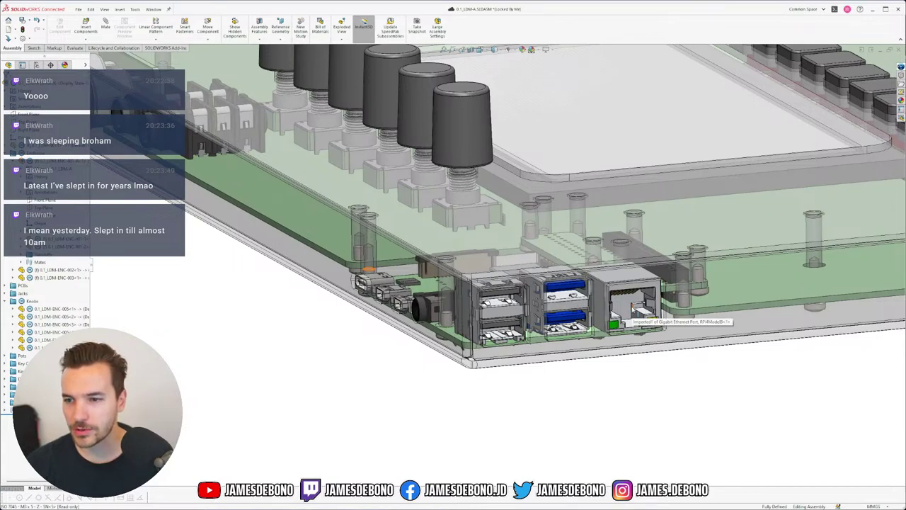
middle_click_drag(663, 316, 603, 334)
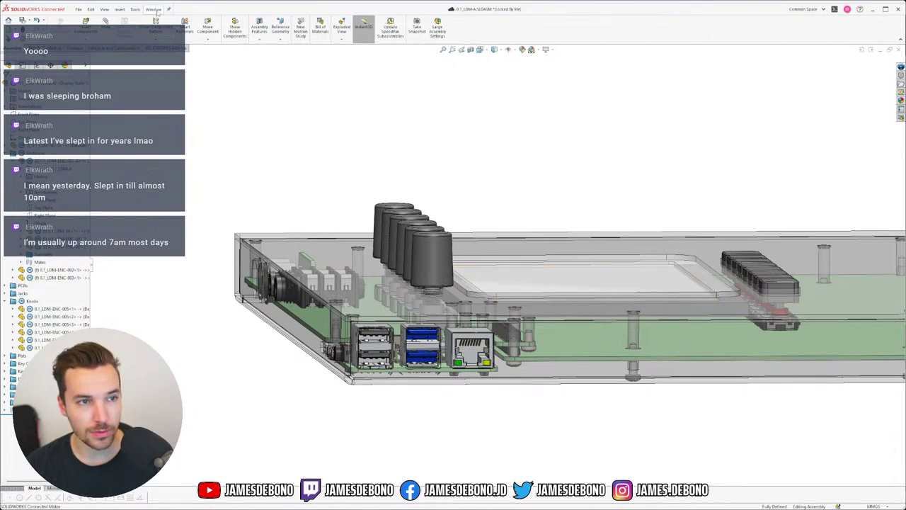
- Switch to the 316 Stainless Steel Socket Head Screw part and examine its hex recess and low head from below
left_click(154, 10)
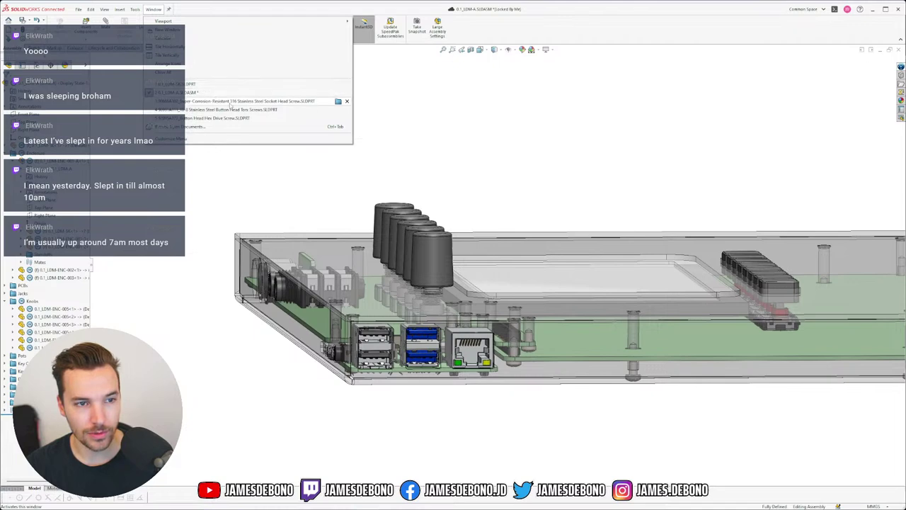
left_click(229, 103)
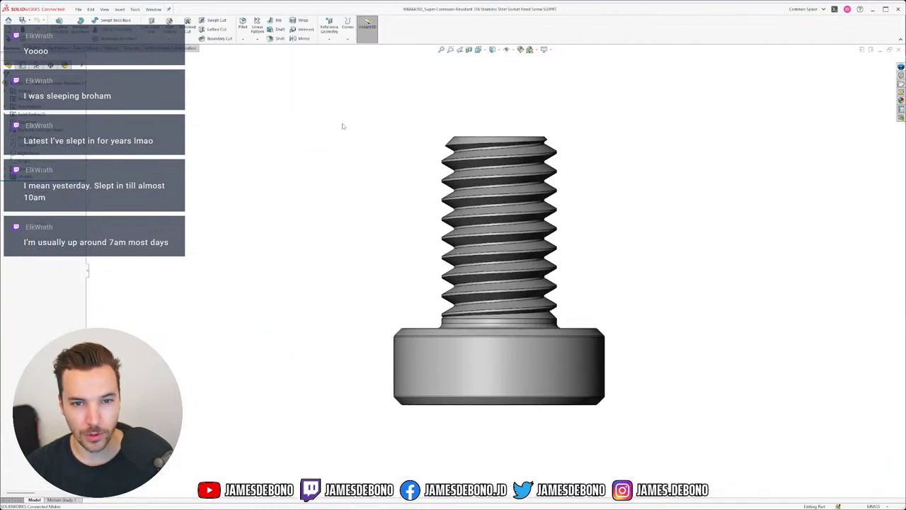
middle_click_drag(440, 188, 495, 212)
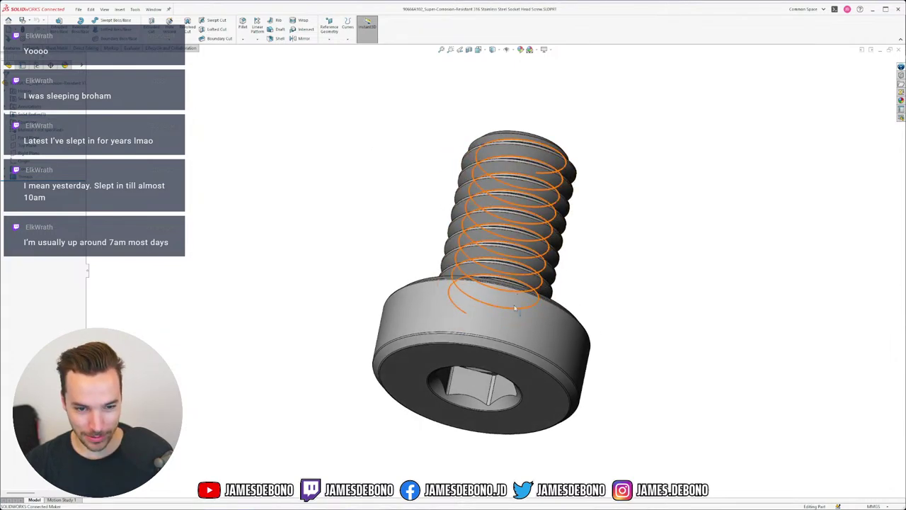
- Return to the drum machine assembly and examine from the rear the screw head protruding beneath the Ethernet port
scroll(486, 296, "up", 3)
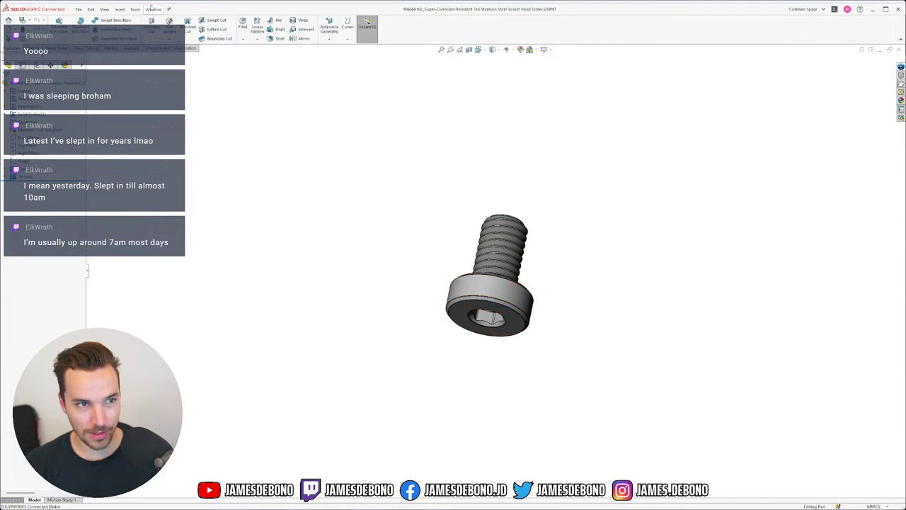
left_click(154, 9)
left_click(191, 93)
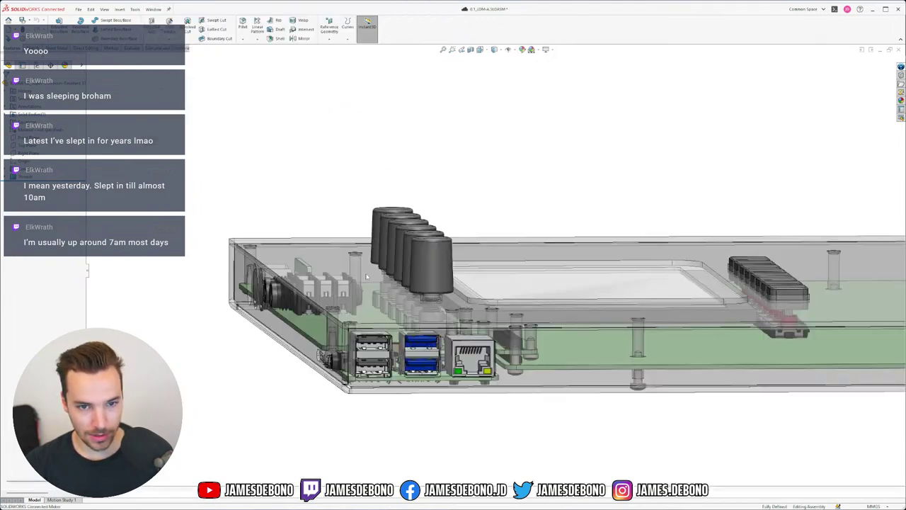
right_click_drag(289, 398, 478, 439)
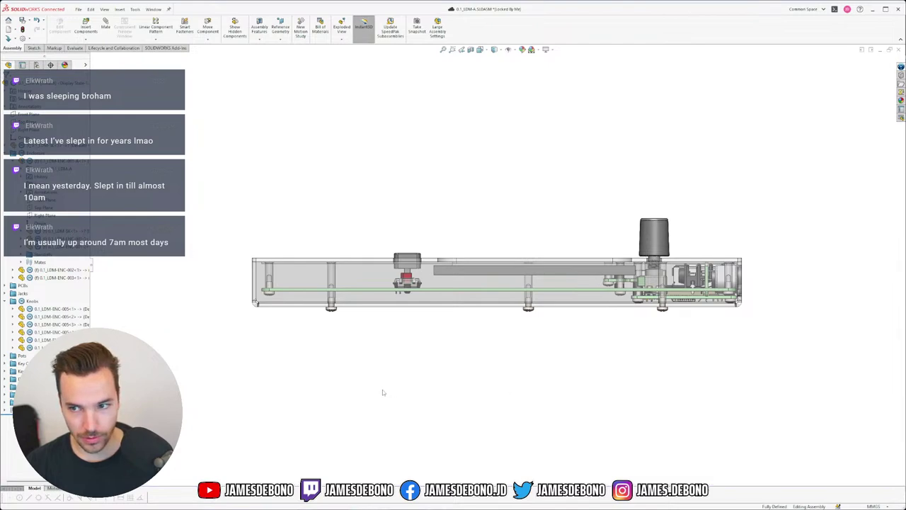
key("ctrl+2")
scroll(329, 317, "down", 5)
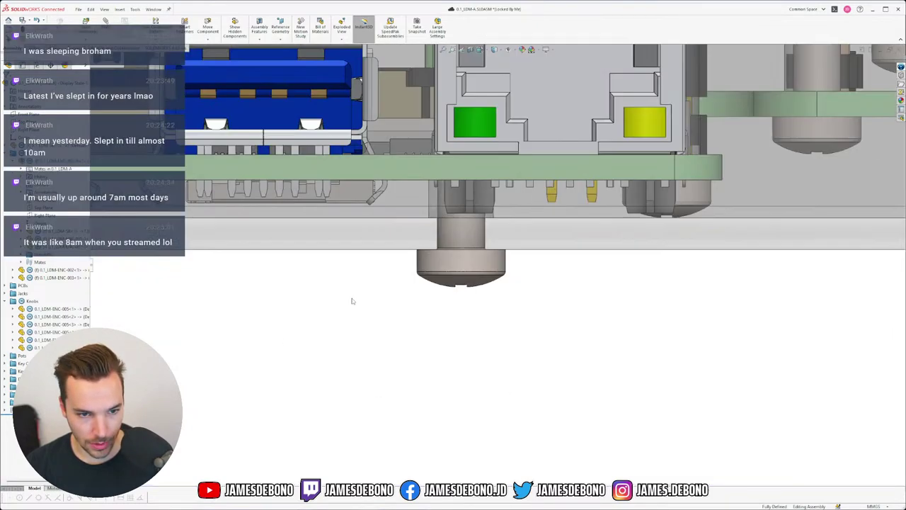
scroll(323, 295, "down", 1)
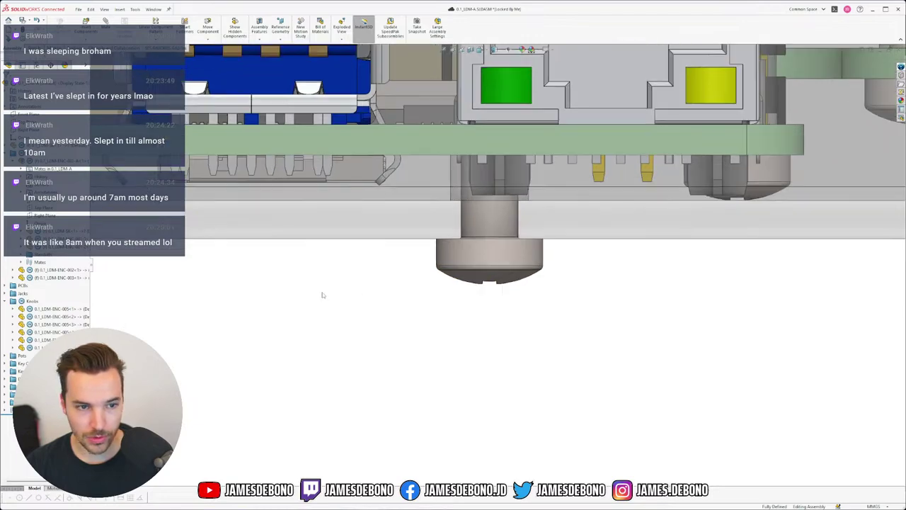
- Inspect the clearance between the board screw head below the corner USB ports and the enclosure's bottom, comparing it with the whole rear profile
scroll(323, 295, "up", 3)
scroll(515, 375, "down", 8)
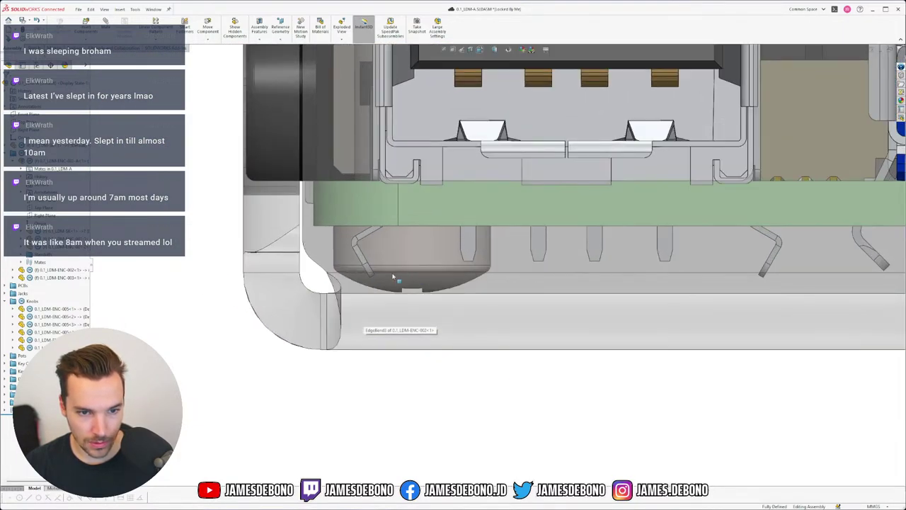
scroll(410, 297, "down", 3)
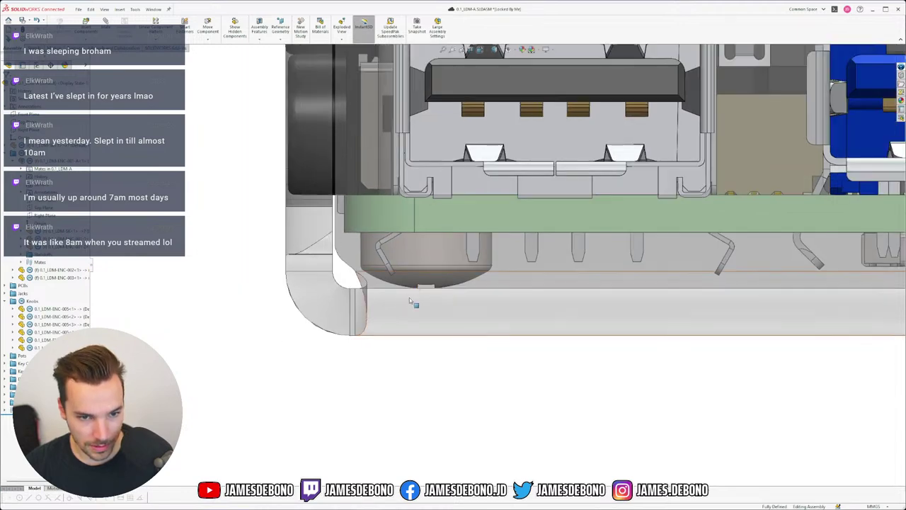
scroll(444, 282, "down", 1)
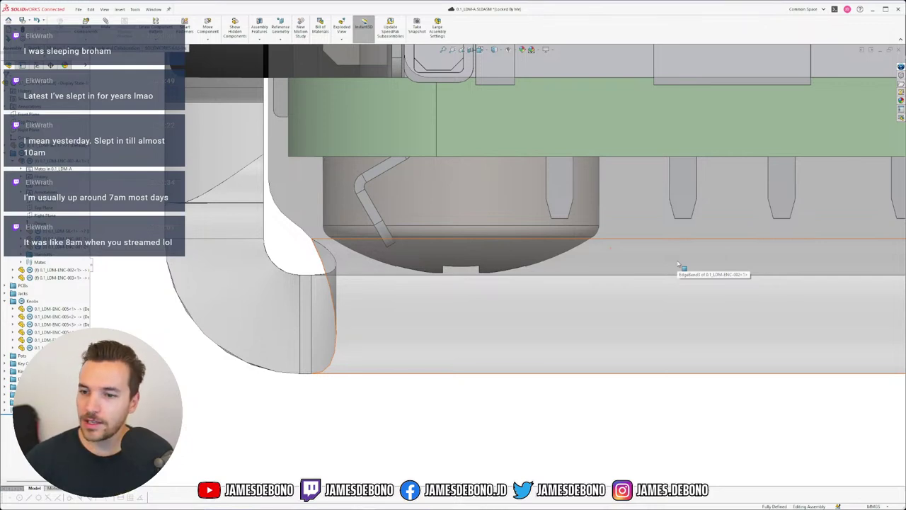
scroll(664, 276, "up", 6)
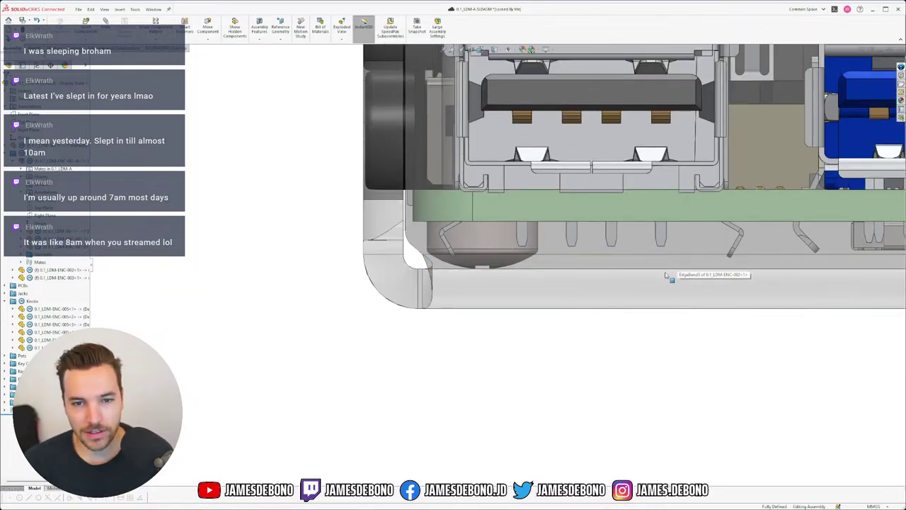
scroll(666, 278, "up", 5)
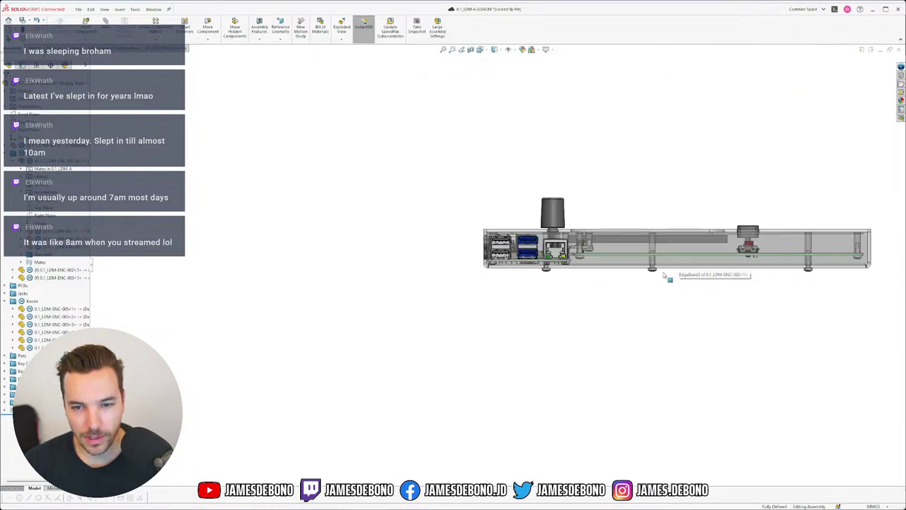
scroll(725, 237, "down", 6)
scroll(505, 275, "up", 4)
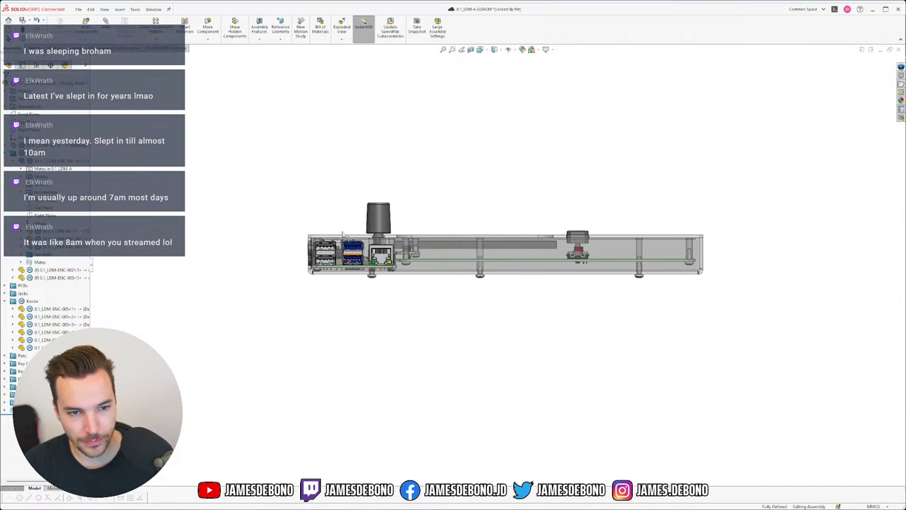
- Switch to the 316 Stainless Steel Socket Head Screw part and measure the head height between its underside and outer face
left_click(153, 10)
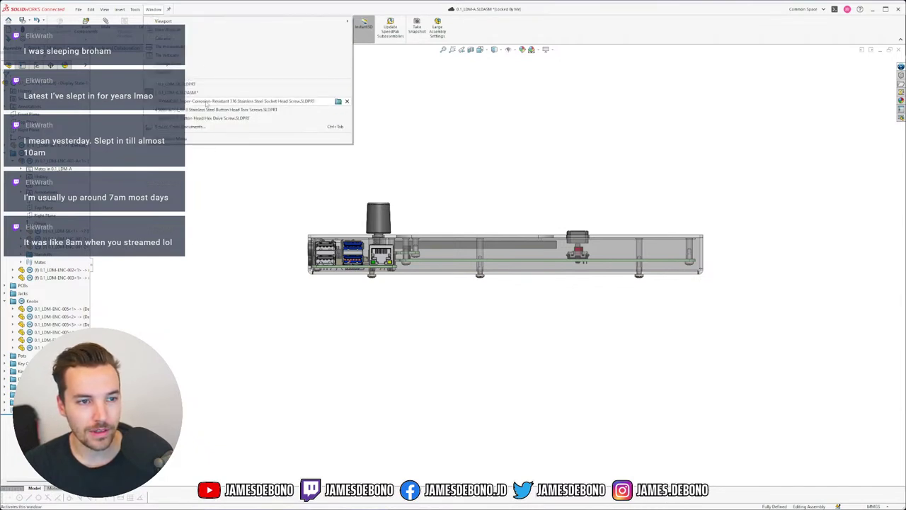
left_click(207, 103)
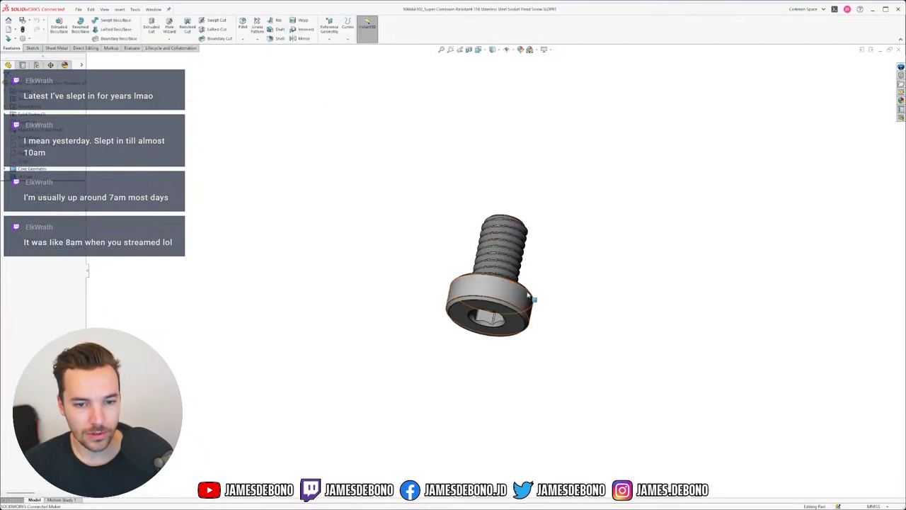
middle_click_drag(539, 322, 471, 373)
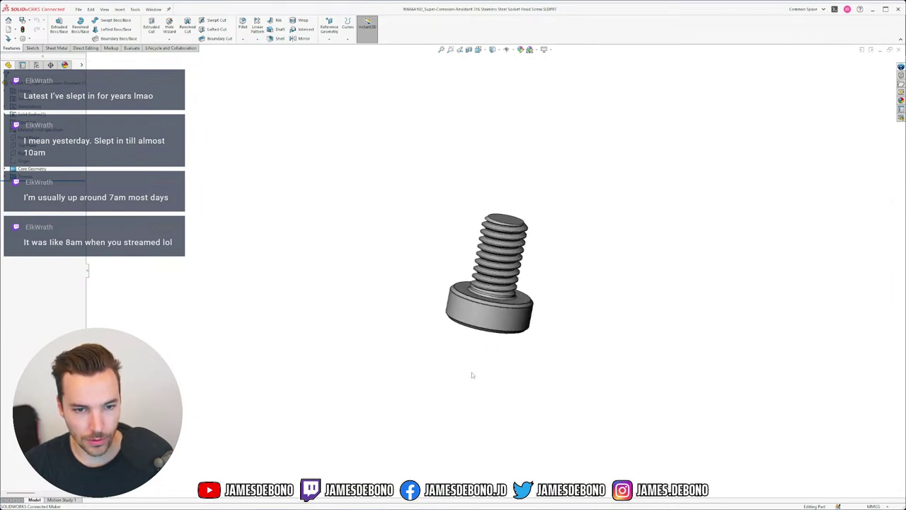
right_click_drag(436, 351, 472, 385)
scroll(468, 328, "down", 5)
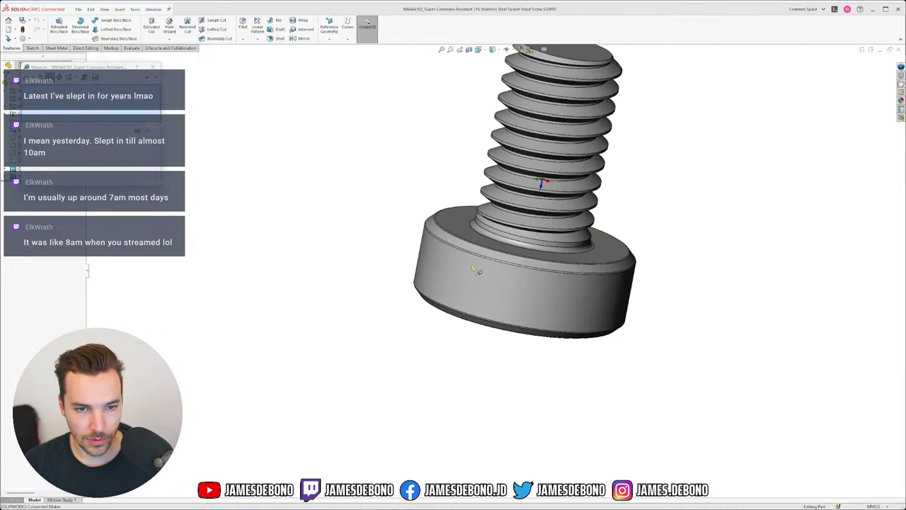
left_click(470, 227)
middle_click_drag(470, 227, 453, 291)
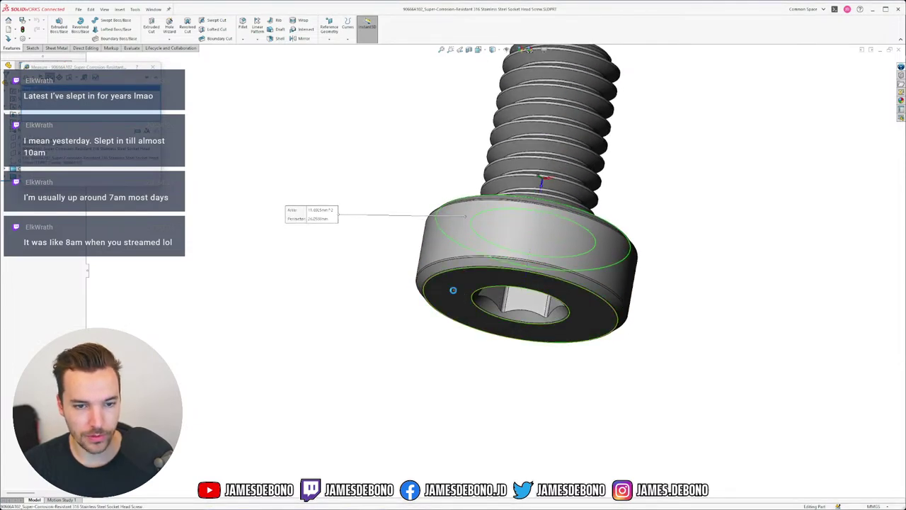
left_click(453, 291)
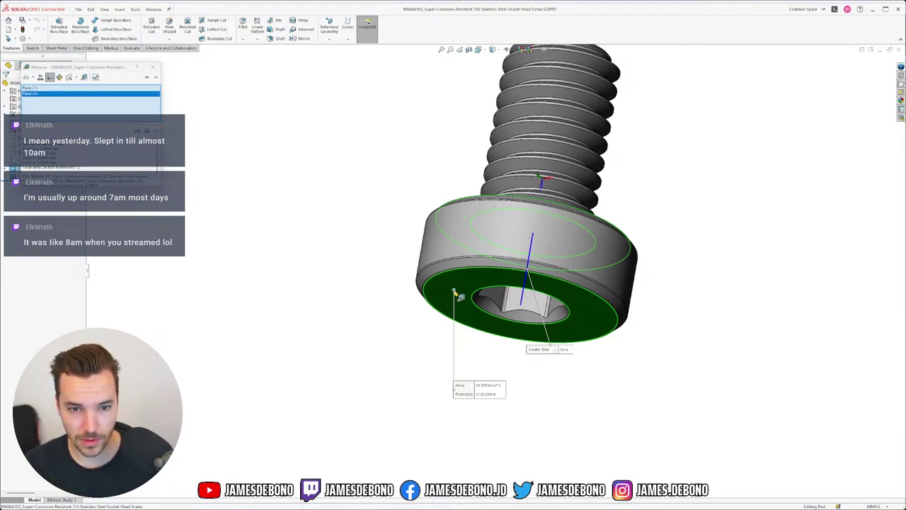
- Examine the measured socket head from the side and from the hex recess end, and end the measurement
middle_click_drag(457, 295, 513, 233)
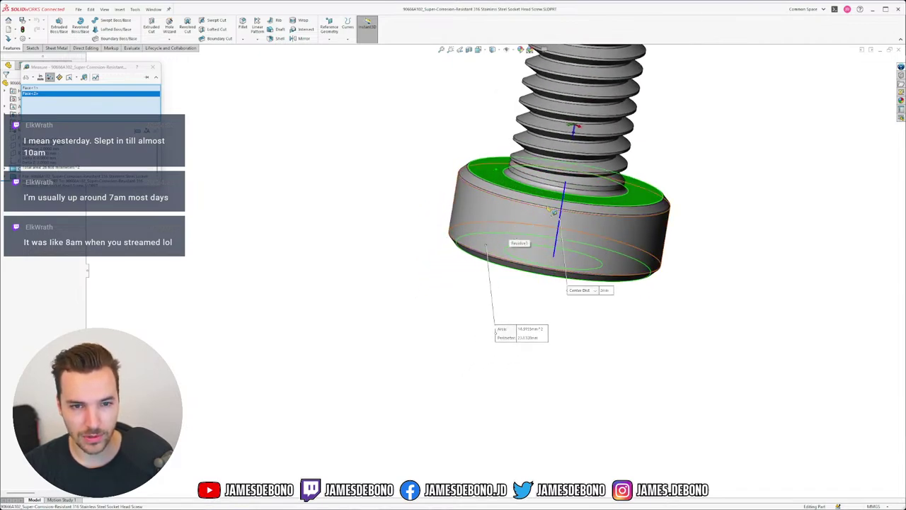
scroll(552, 211, "up", 3)
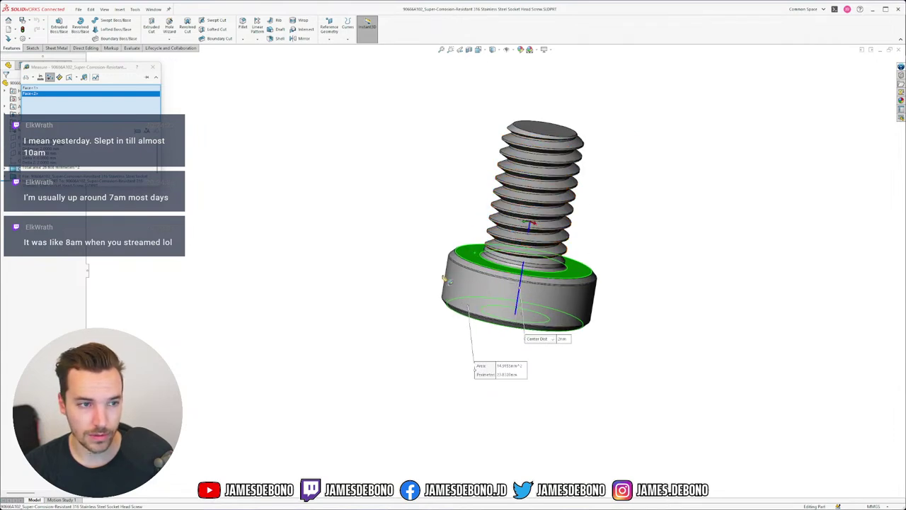
middle_click_drag(536, 268, 521, 203)
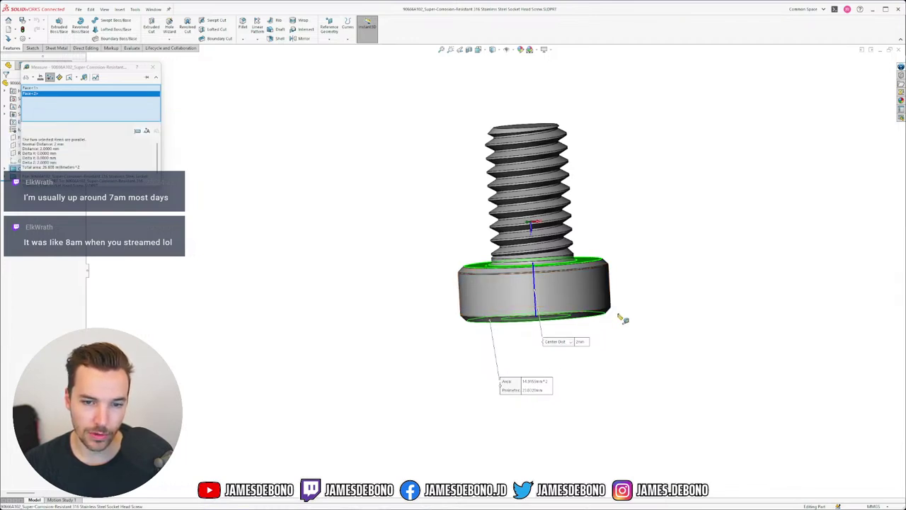
middle_click_drag(618, 322, 449, 205)
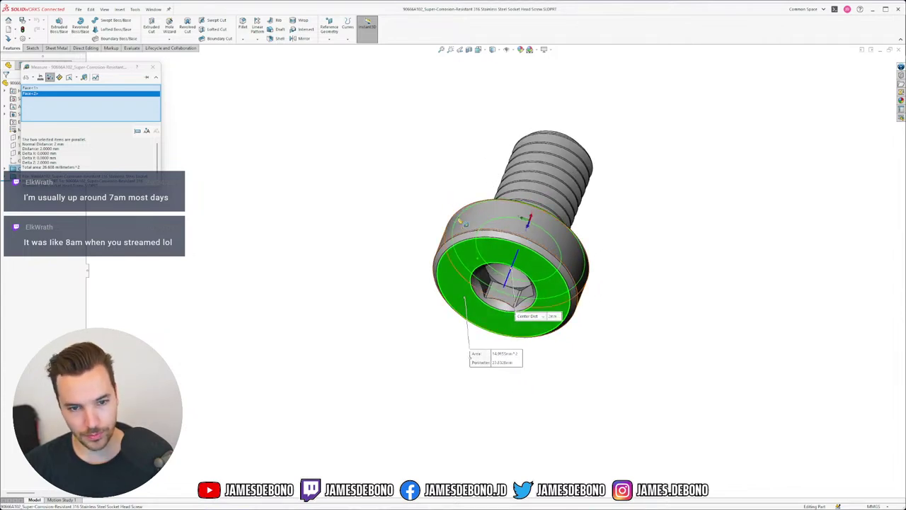
left_click(156, 68)
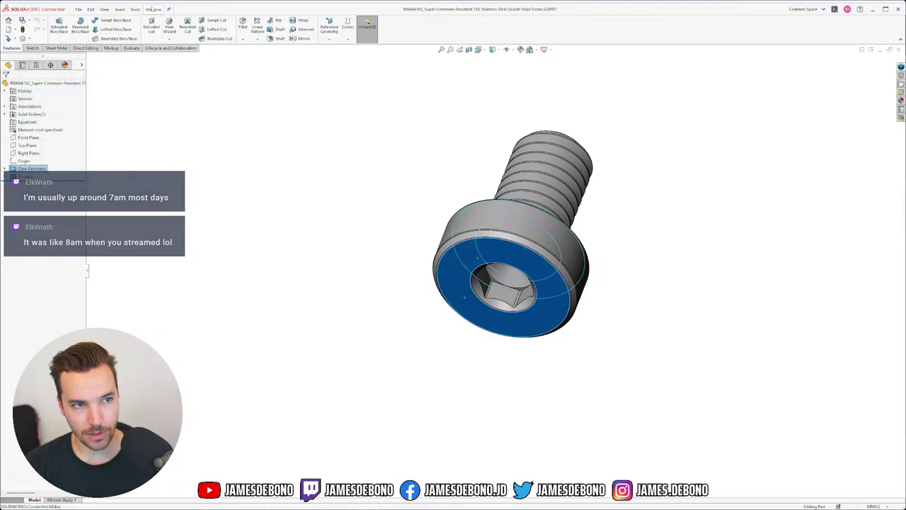
- Return to the assembly and open the protruding screw beneath the Ethernet port as its own part
left_click(152, 9)
left_click(181, 93)
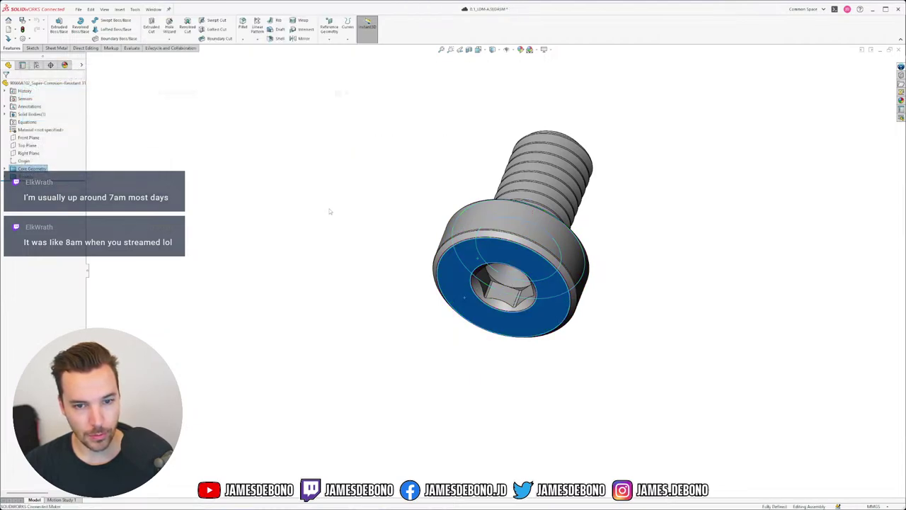
scroll(368, 283, "down", 10)
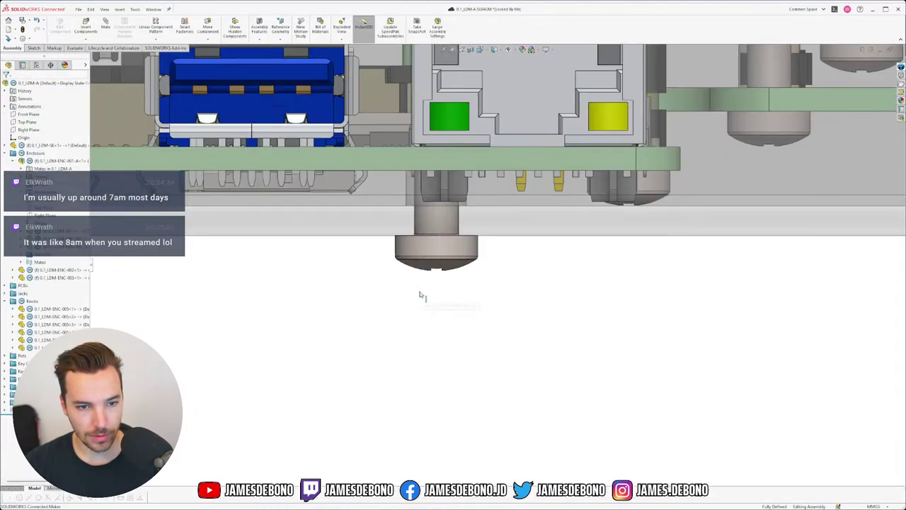
right_click(438, 246)
left_click(447, 220)
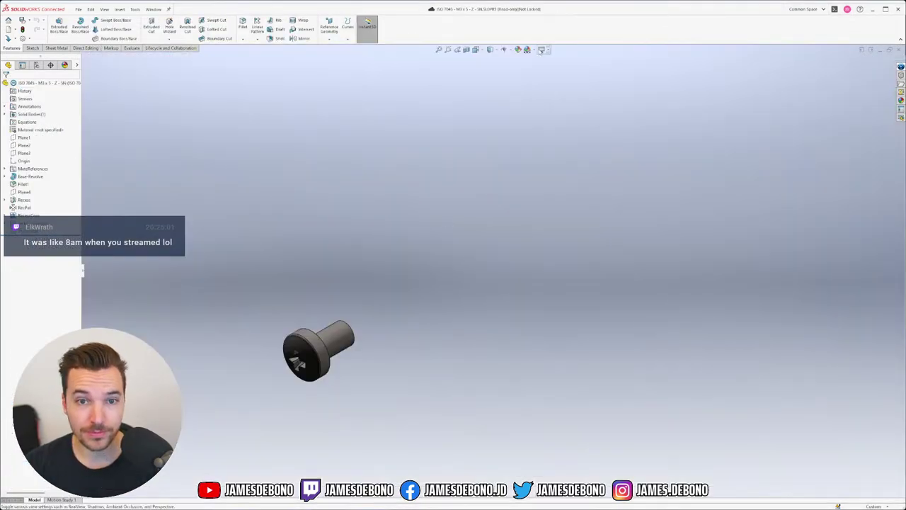
- Apply the Plain White scene to the ISO 7045 M3 x 5 screw part and view its cross-recessed head up close
left_click(527, 50)
left_click(543, 73)
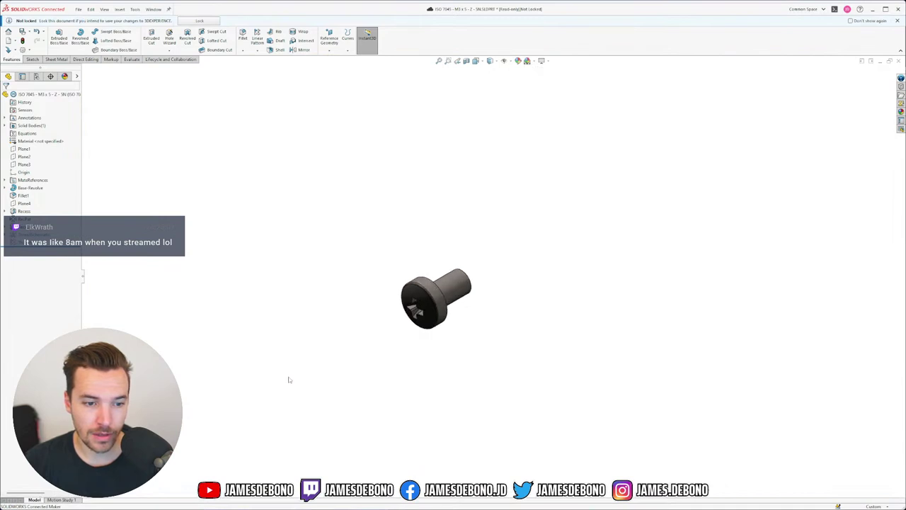
scroll(371, 340, "down", 5)
mouse_move(484, 281)
middle_mouse_down()
mouse_move(533, 208)
mouse_move(496, 269)
mouse_move(445, 311)
mouse_move(432, 281)
mouse_move(461, 309)
mouse_move(465, 291)
middle_mouse_up()
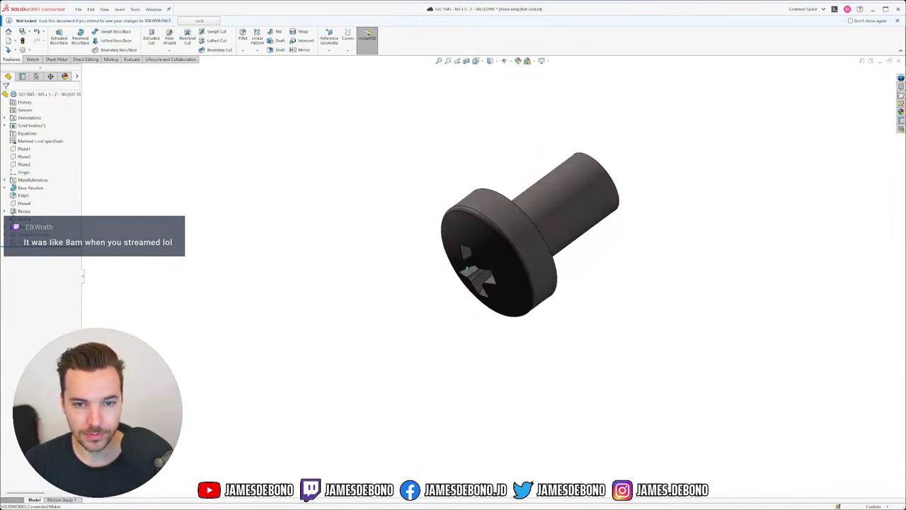
- Increase the Ambient light level in the M3 x 5 screw part's scene lighting to brighten the model
left_click(64, 76)
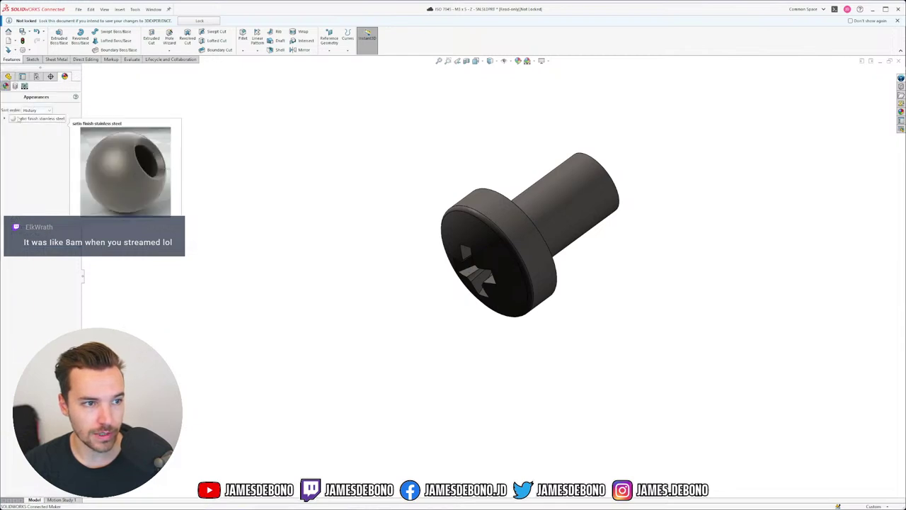
left_click(15, 85)
left_click(24, 85)
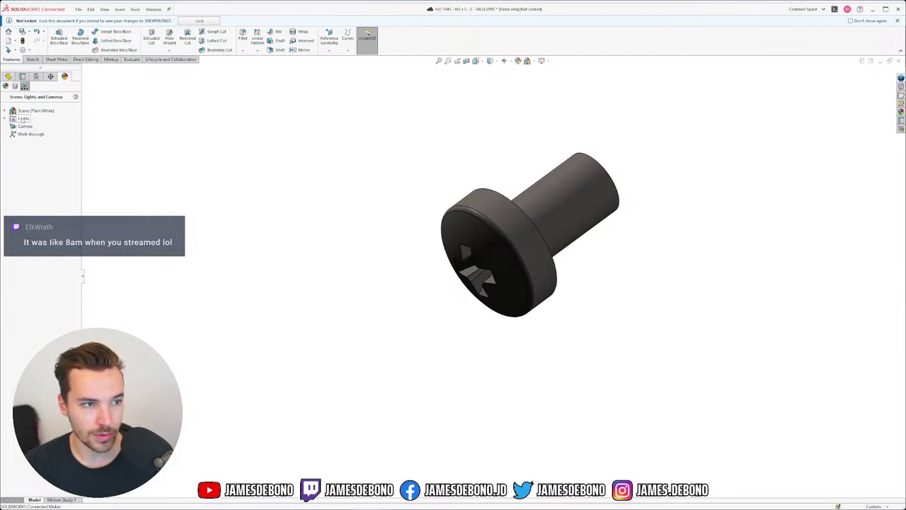
right_click(27, 119)
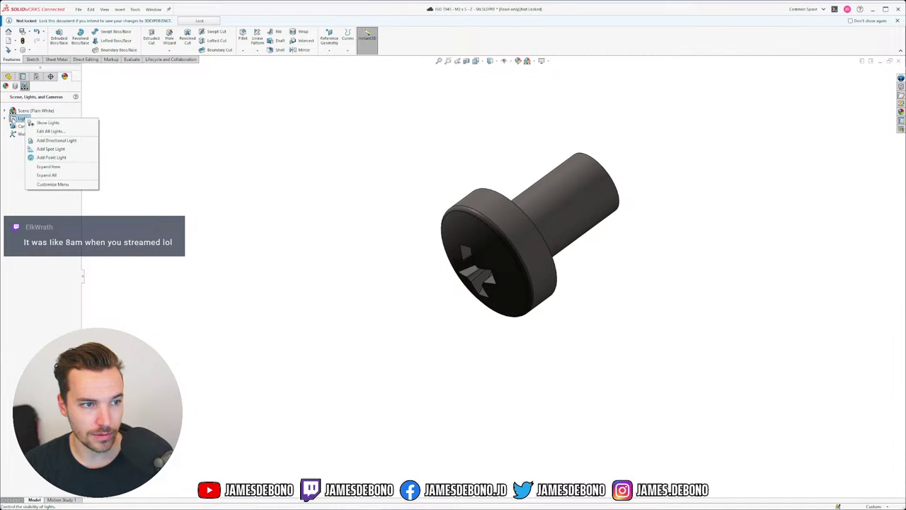
left_click(6, 119)
right_click(36, 126)
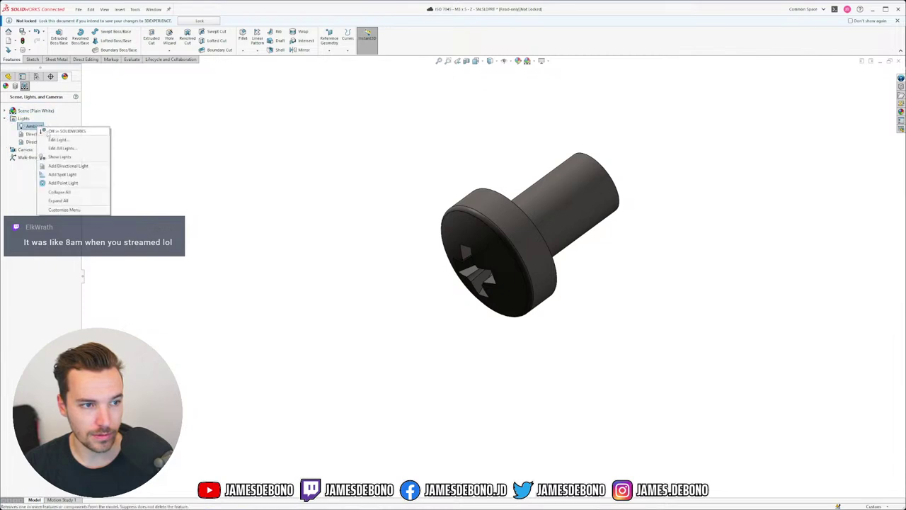
left_click(58, 139)
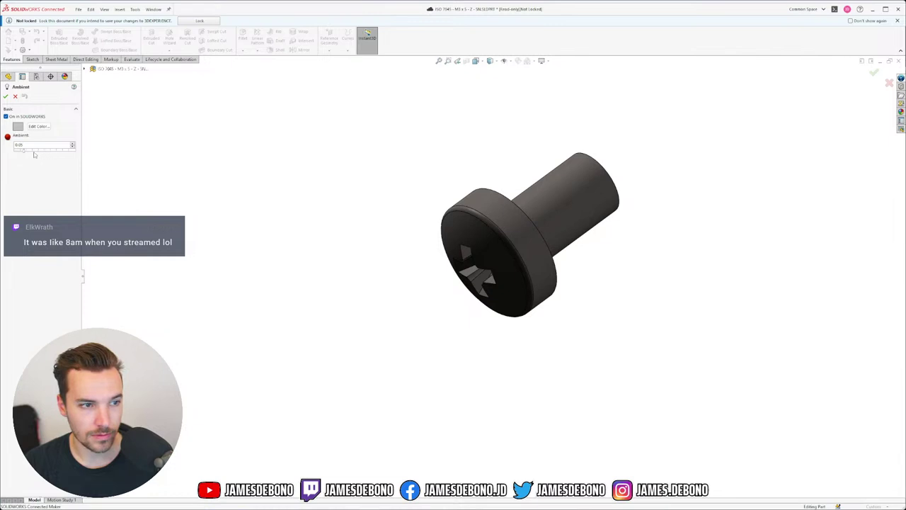
mouse_move(34, 154)
left_mouse_down()
mouse_move(26, 153)
mouse_move(48, 153)
left_mouse_up()
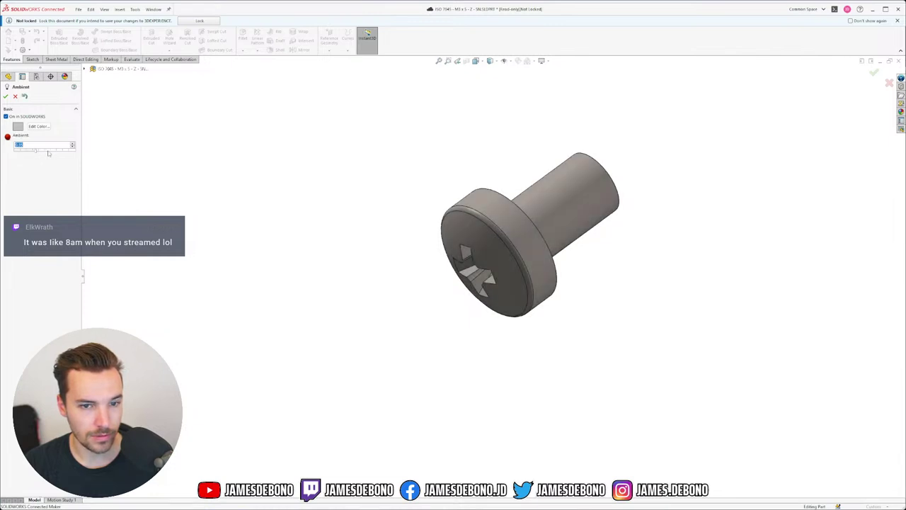
left_click(53, 152)
left_click(52, 152)
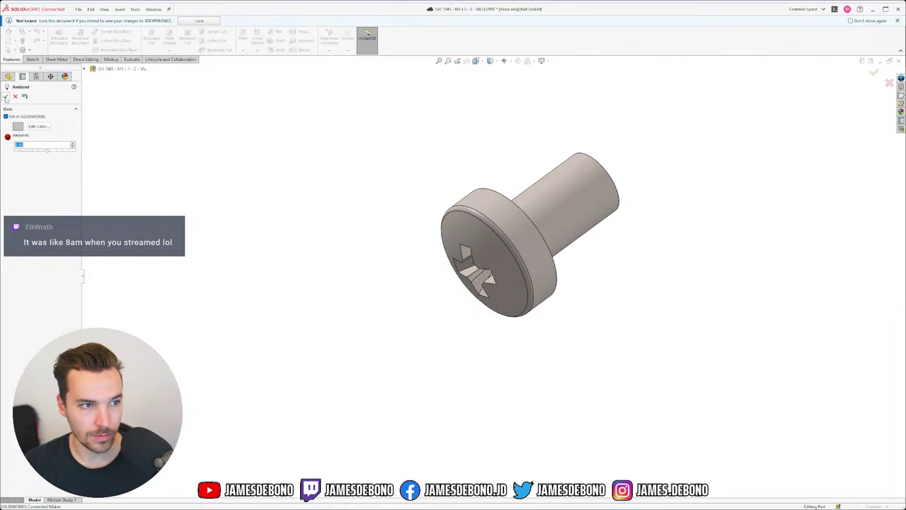
left_click(5, 97)
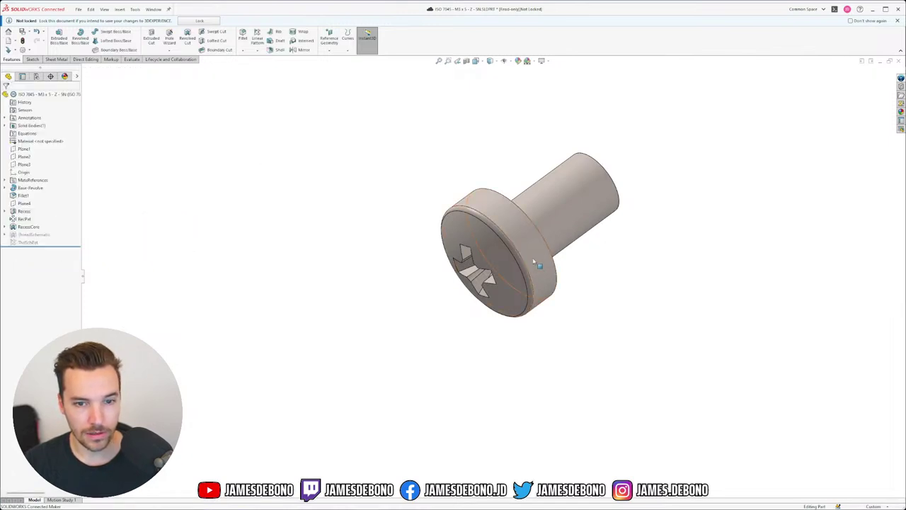
- Measure the M3 x 5 screw's head from its underside face to a corner of the cross recess, and end the measurement
key("m")
middle_click_drag(488, 241, 534, 222)
left_click(489, 237)
scroll(482, 271, "down", 3)
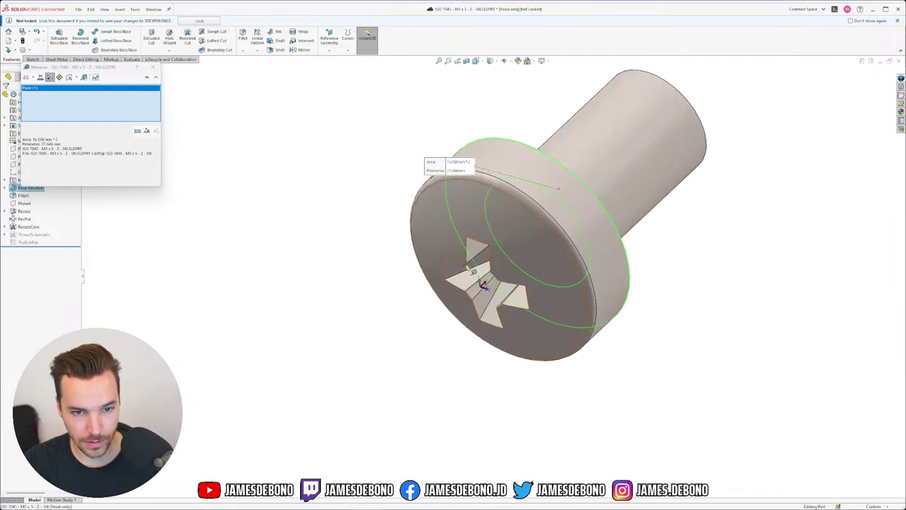
left_click(467, 264)
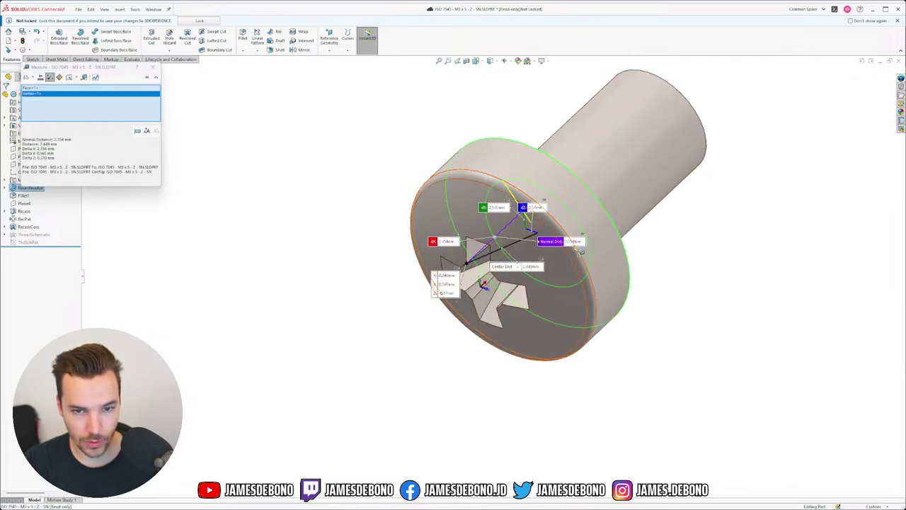
left_click(694, 262)
middle_click_drag(692, 257, 572, 153)
scroll(499, 274, "up", 4)
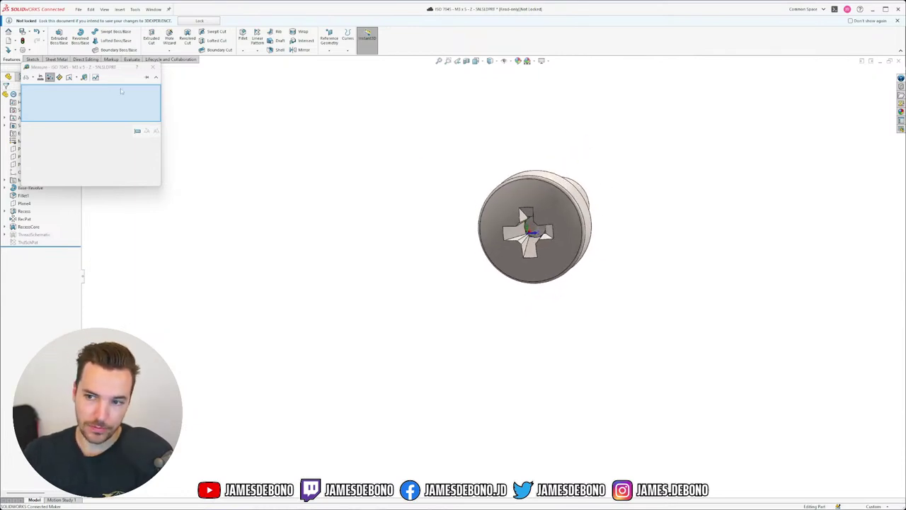
left_click(154, 68)
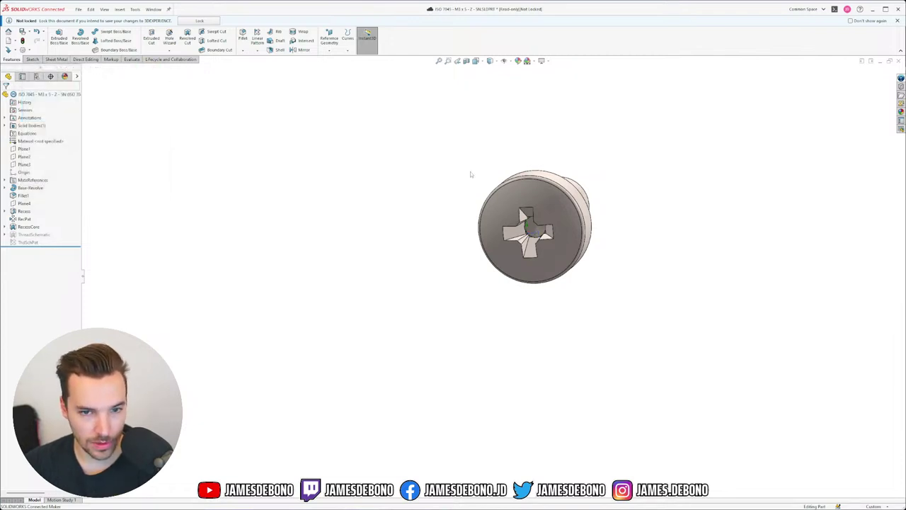
middle_click_drag(532, 195, 537, 175)
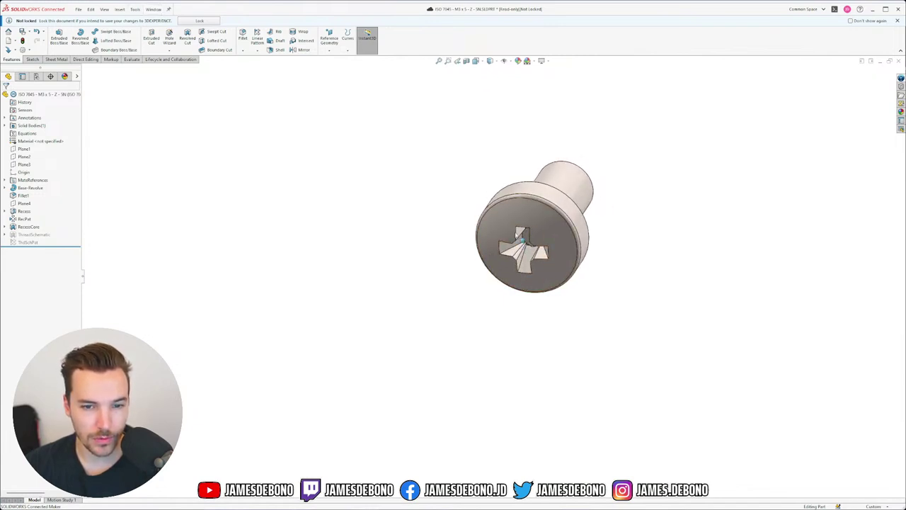
- Switch to the 316 stainless steel socket head screw part and view its head and hex recess at an angle
left_click(153, 9)
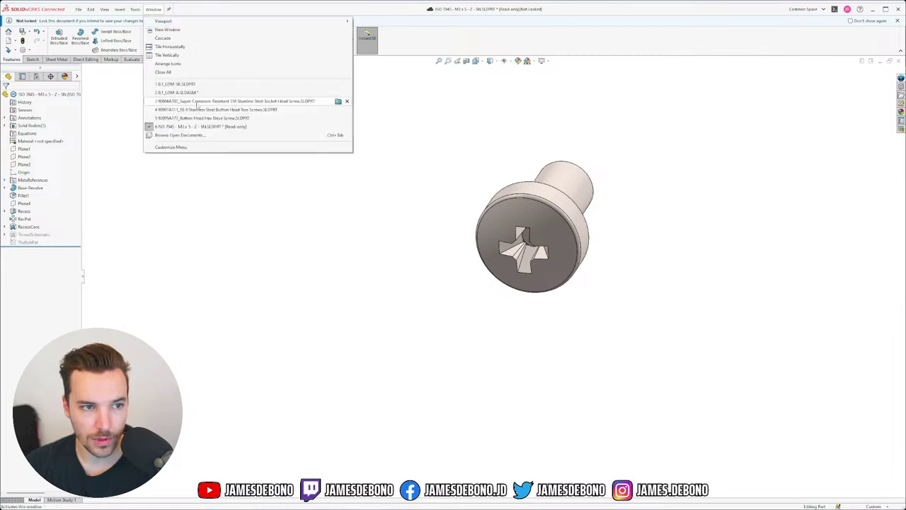
left_click(302, 102)
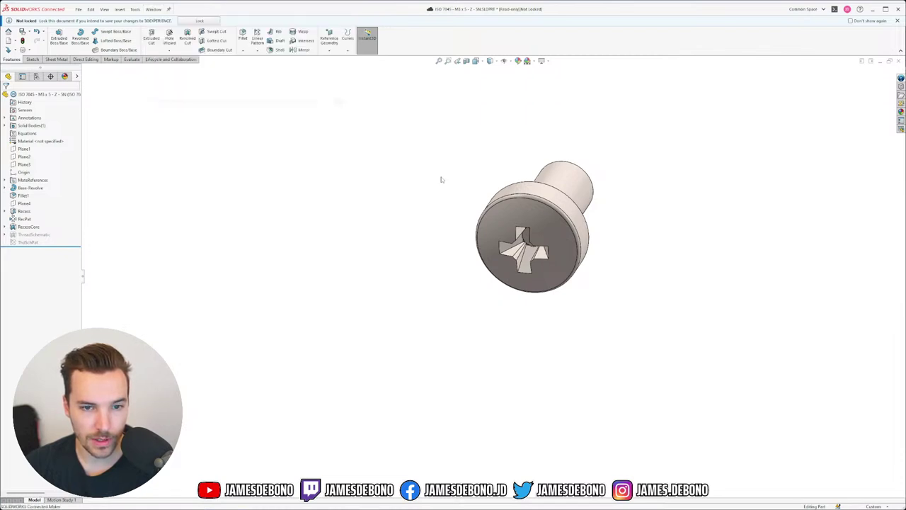
left_click(610, 348)
middle_click_drag(542, 267, 437, 196)
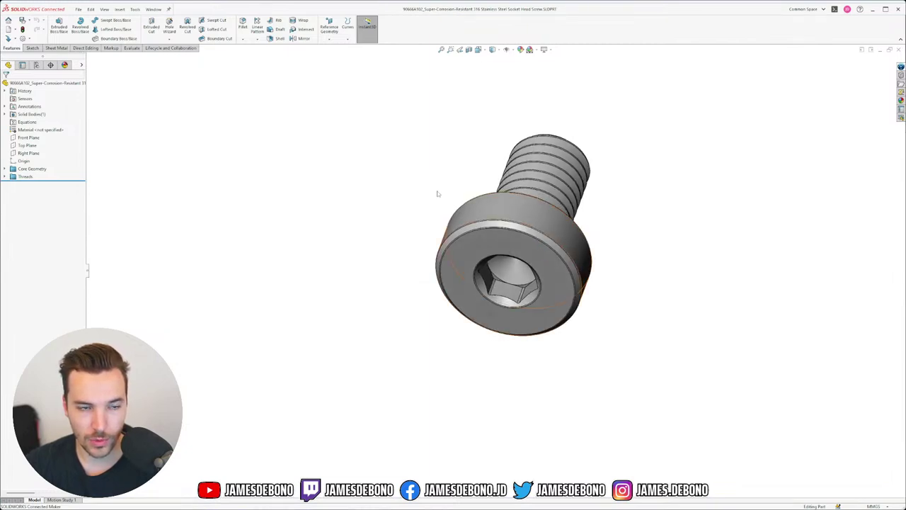
- Switch to the 18-8 Stainless Steel Button Head Torx Screws part and view the underside of its head up close
left_click(153, 9)
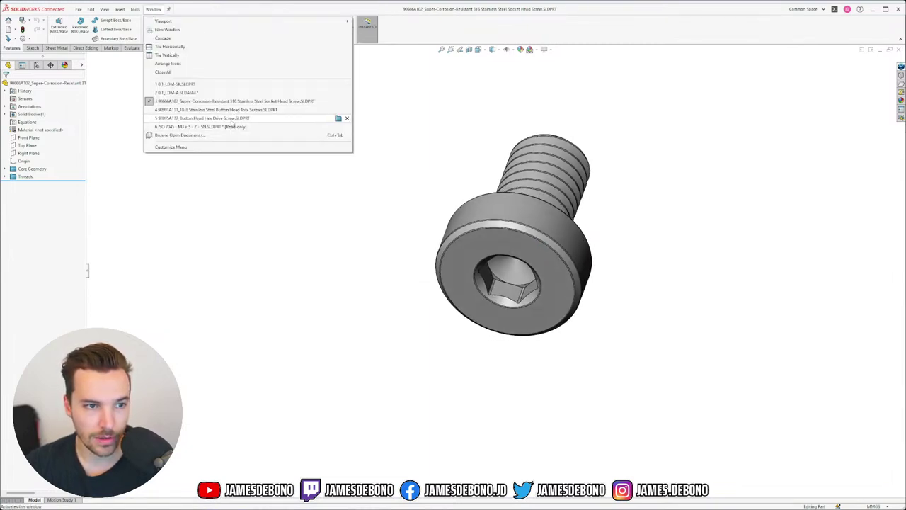
mouse_move(223, 112)
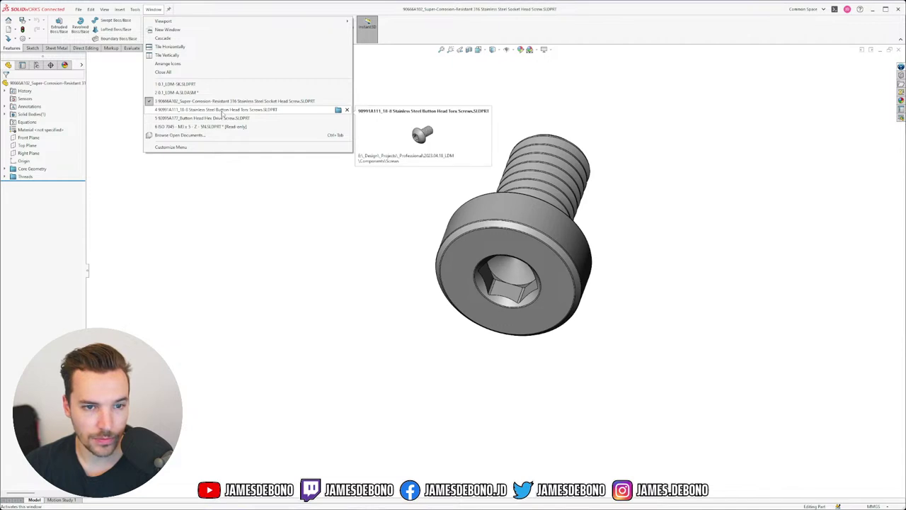
left_click(223, 110)
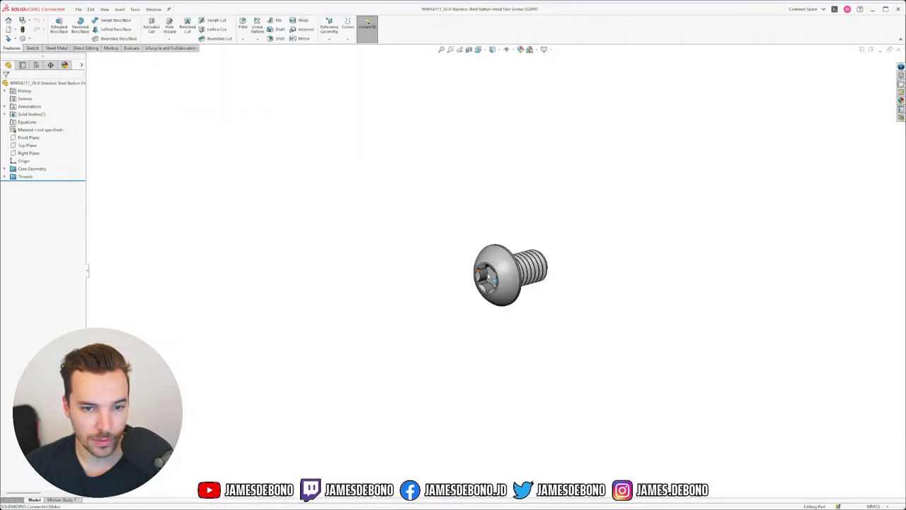
scroll(510, 293, "down", 6)
middle_click_drag(517, 231, 431, 271)
- Measure the Torx button head's height between its underside face and the flat rim around the recess, and end the measurement
key("m")
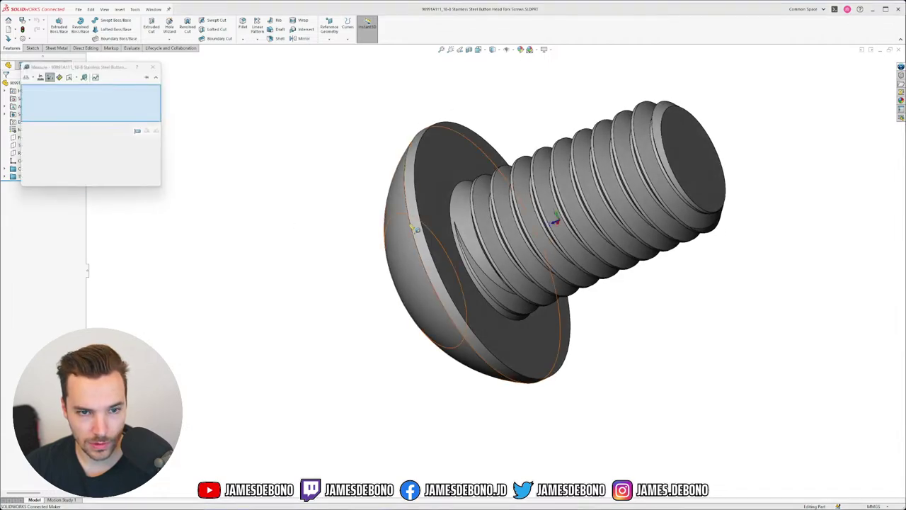
left_click(434, 214)
middle_click_drag(434, 214, 283, 268)
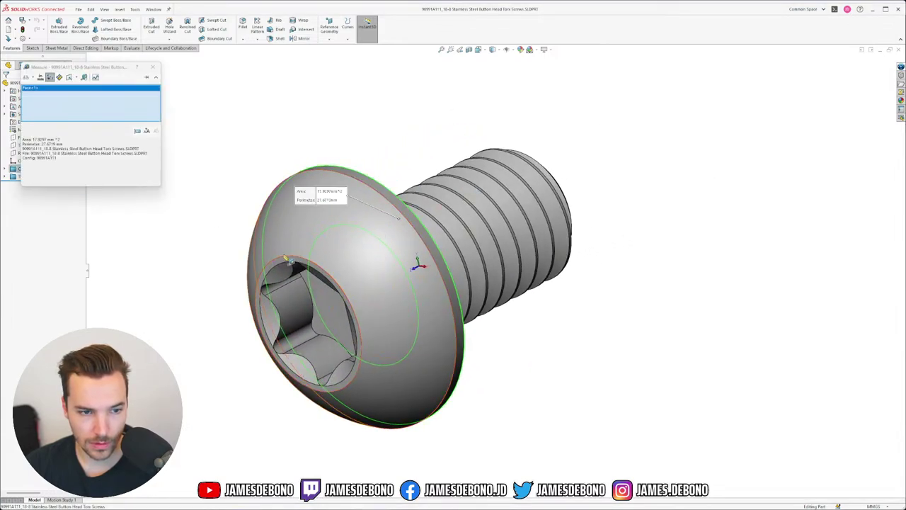
left_click(283, 267)
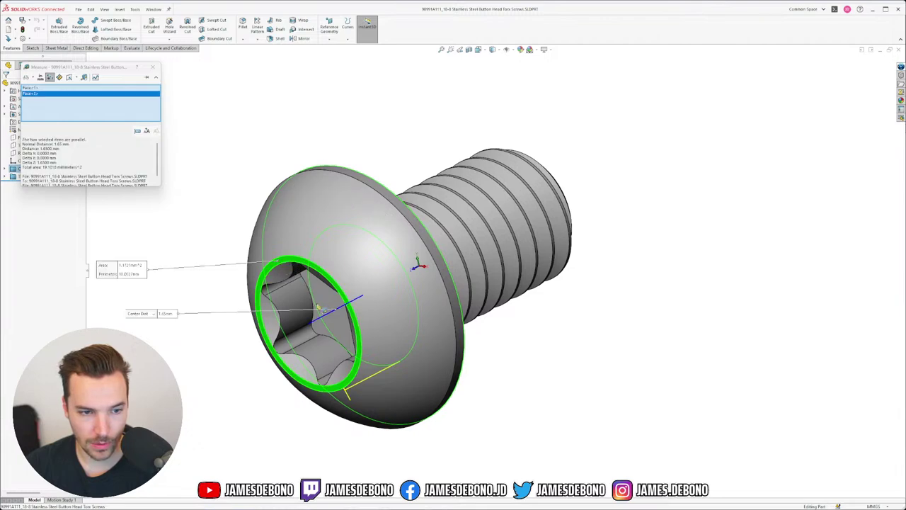
scroll(291, 321, "down", 1)
scroll(290, 321, "up", 2)
middle_click_drag(326, 308, 356, 350)
left_click(155, 70)
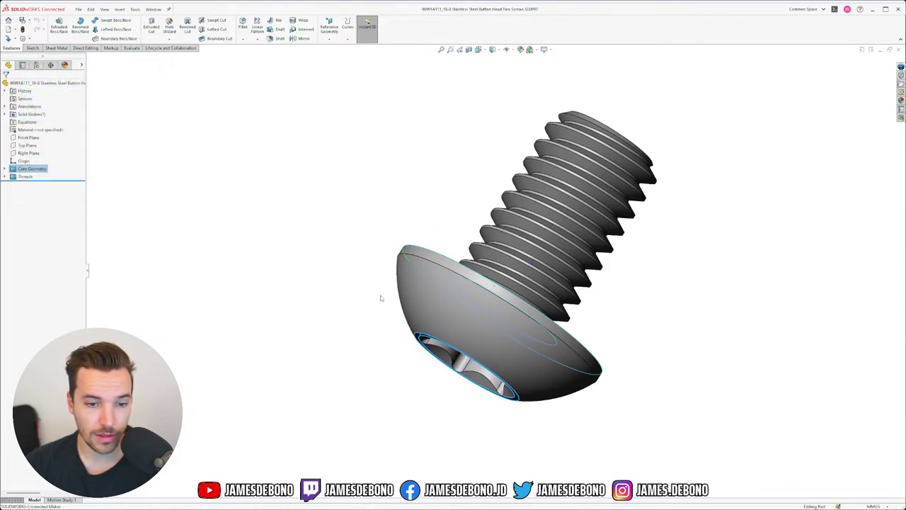
- Examine the Torx recess of the button head screw straight on and at an angle, with the face selection cleared
middle_click_drag(380, 297, 430, 146)
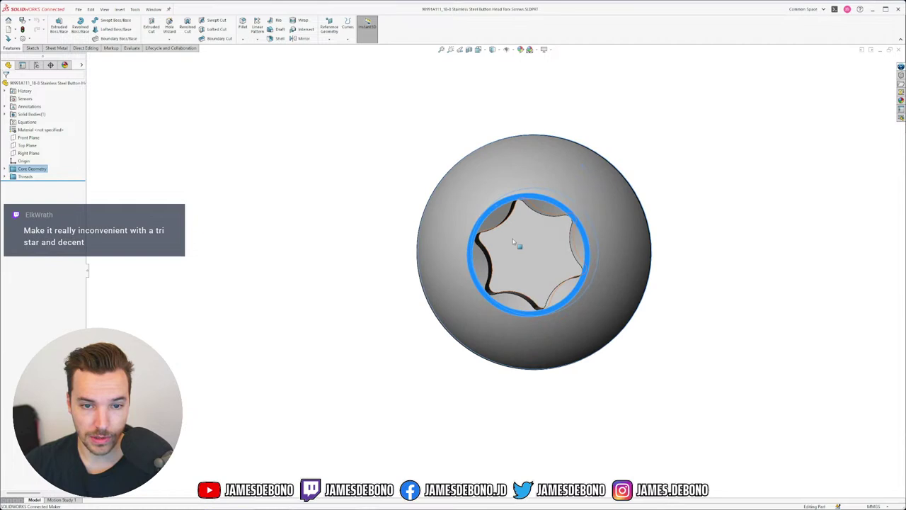
middle_click_drag(587, 307, 586, 289)
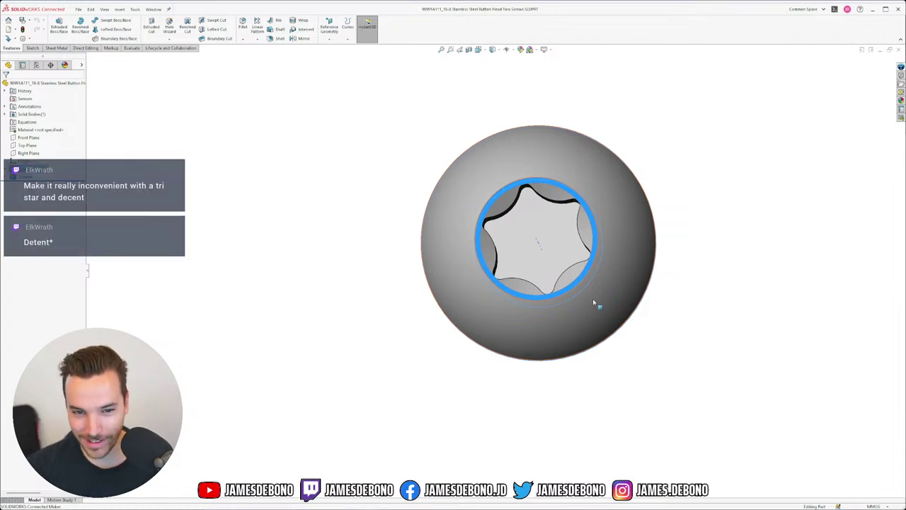
left_click(726, 276)
middle_click_drag(603, 286, 574, 356)
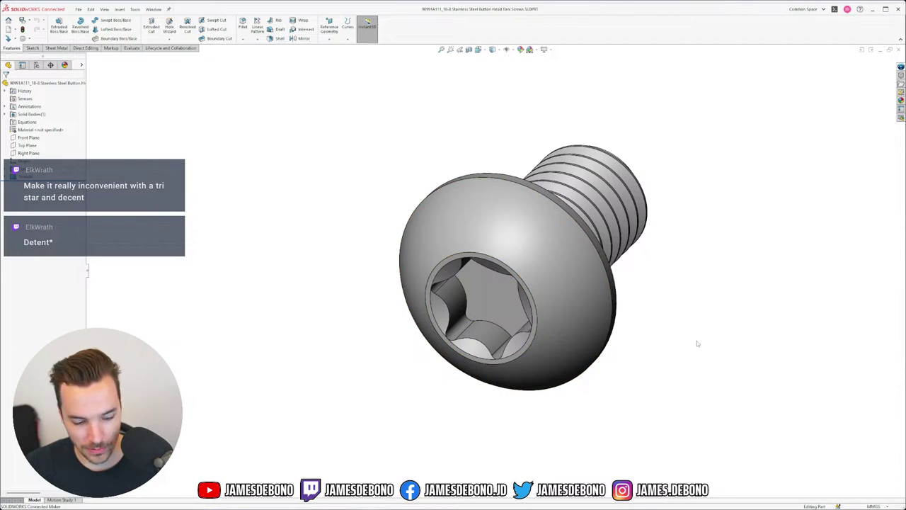
middle_click_drag(696, 343, 542, 282)
middle_click_drag(557, 284, 556, 263)
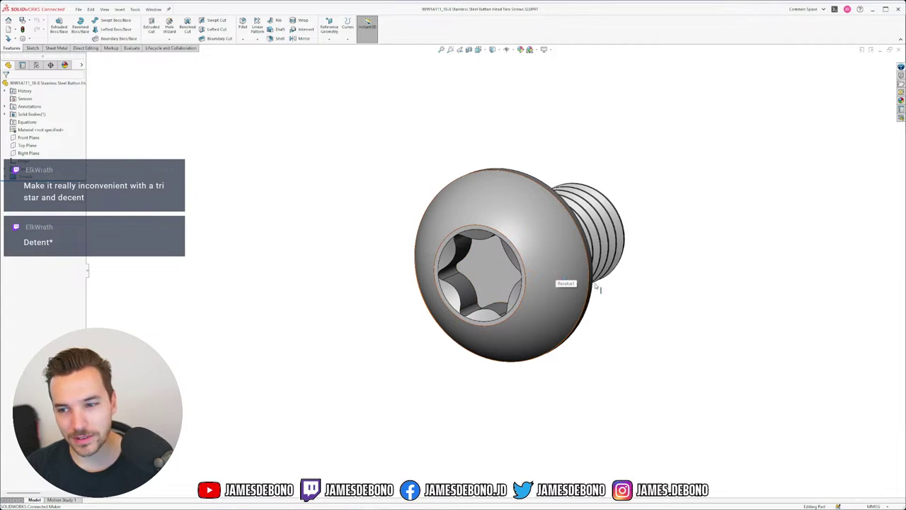
- Switch to the Button Head Hex Drive Screw part
left_click(154, 10)
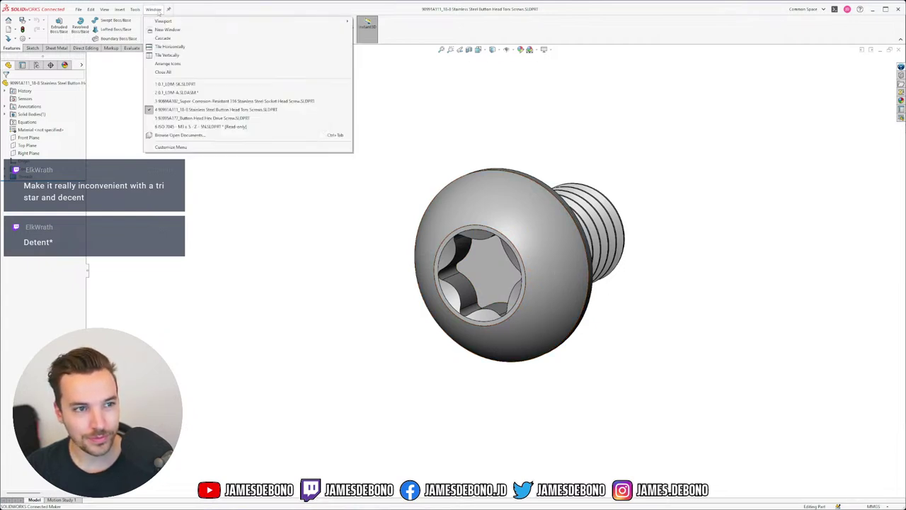
mouse_move(208, 122)
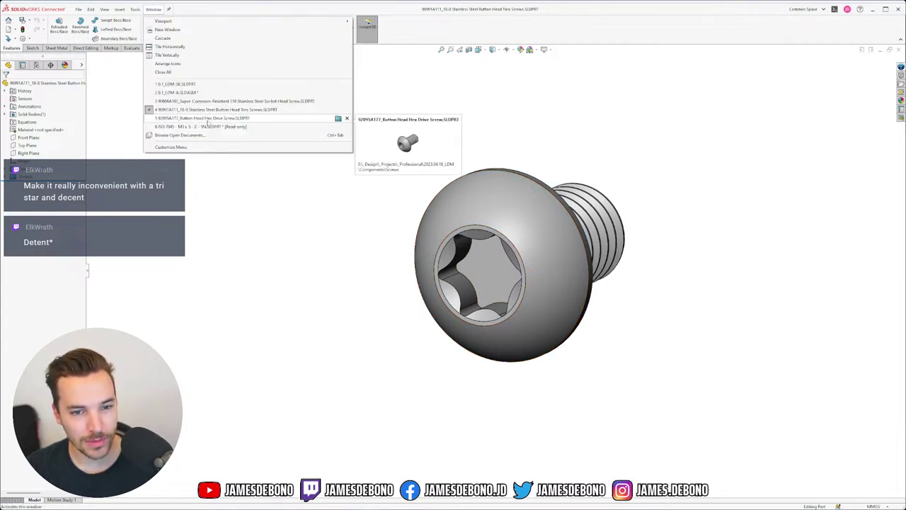
left_click(219, 118)
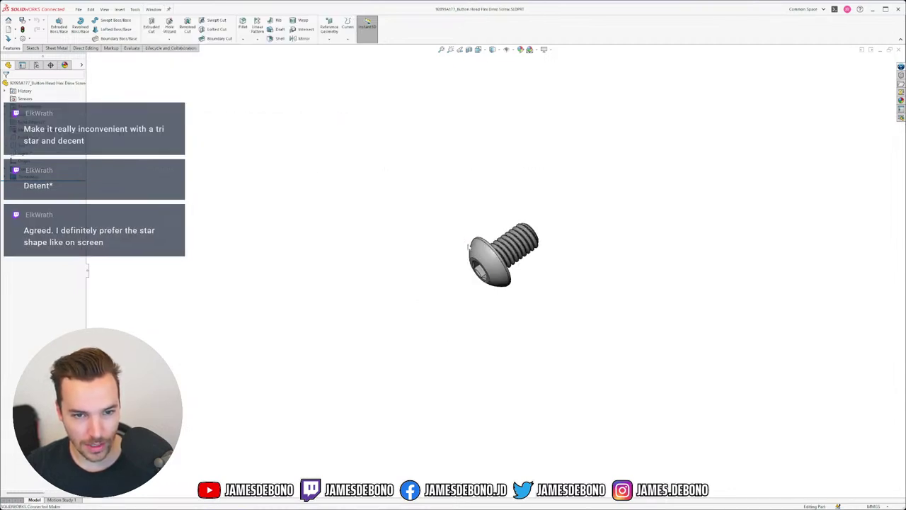
- Measure the hex drive button head's height between its underside face and the flat rim around the recess, and end the measurement
right_click_drag(398, 241, 429, 268)
middle_click_drag(496, 267, 468, 269)
left_click(487, 236)
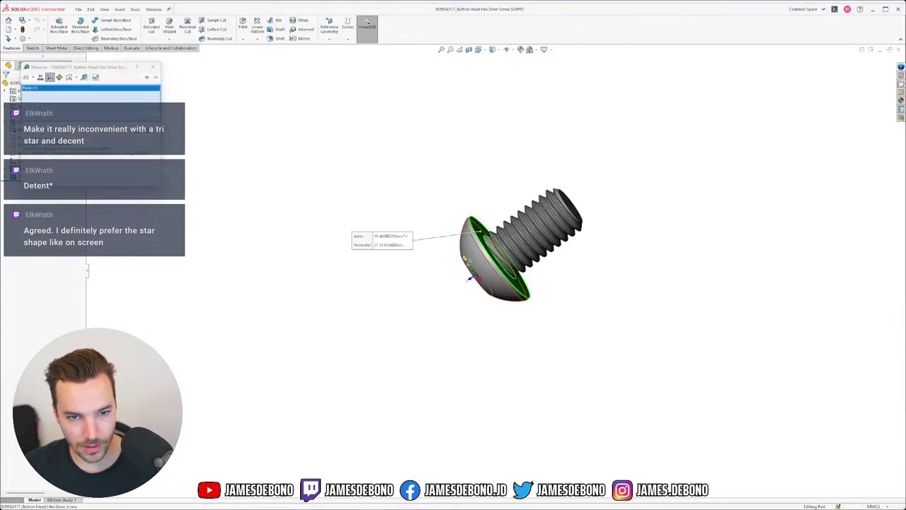
middle_click_drag(488, 237, 507, 202)
scroll(507, 252, "down", 2)
scroll(507, 252, "down", 5)
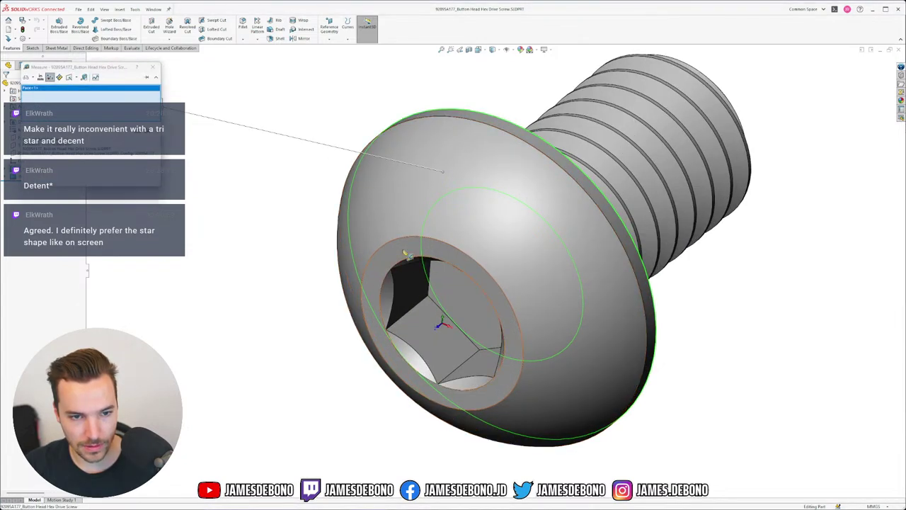
left_click(406, 256)
scroll(417, 283, "up", 5)
mouse_move(453, 283)
middle_mouse_down()
mouse_move(517, 237)
mouse_move(535, 236)
mouse_move(436, 273)
mouse_move(451, 274)
middle_mouse_up()
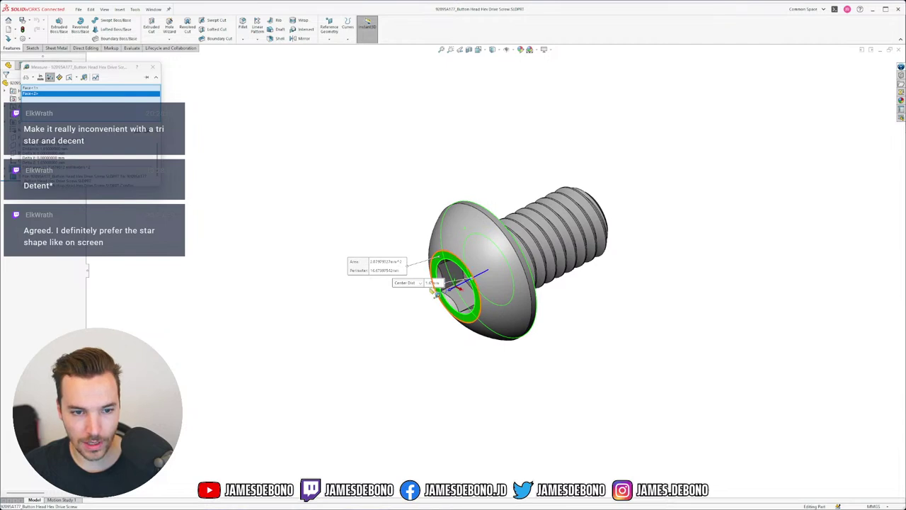
middle_click_drag(442, 302, 525, 254)
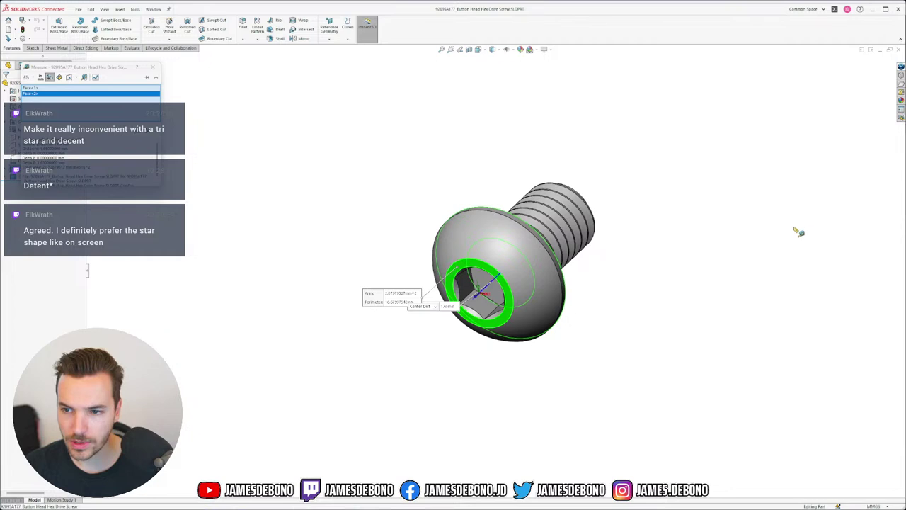
left_click(715, 251)
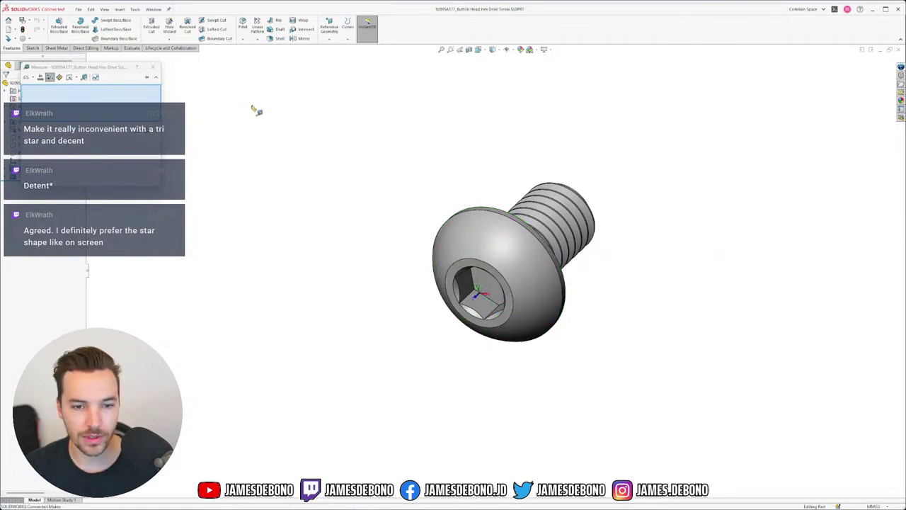
left_click(153, 67)
middle_click_drag(430, 232, 415, 207)
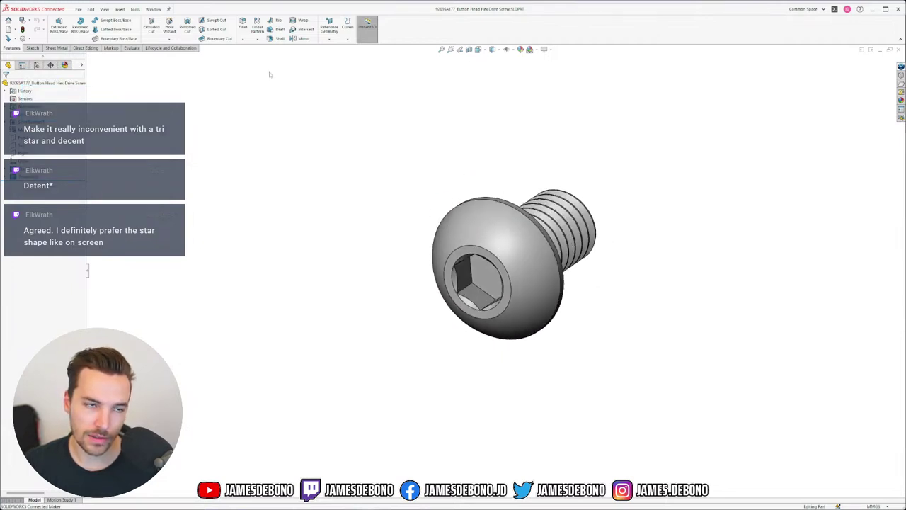
- Return to the ISO 7045 M3 x 5 screw part and examine its cross recess up close and at an angle
left_click(154, 9)
left_click(213, 128)
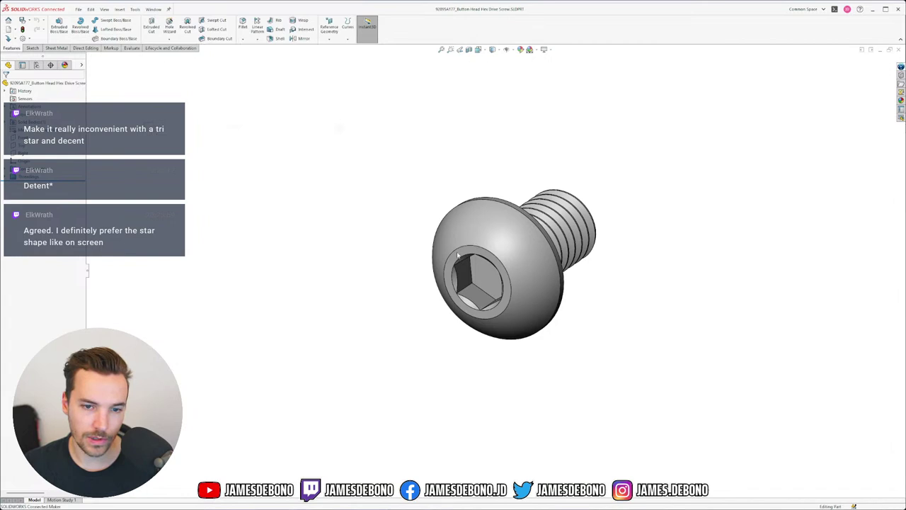
middle_click_drag(532, 188, 540, 205)
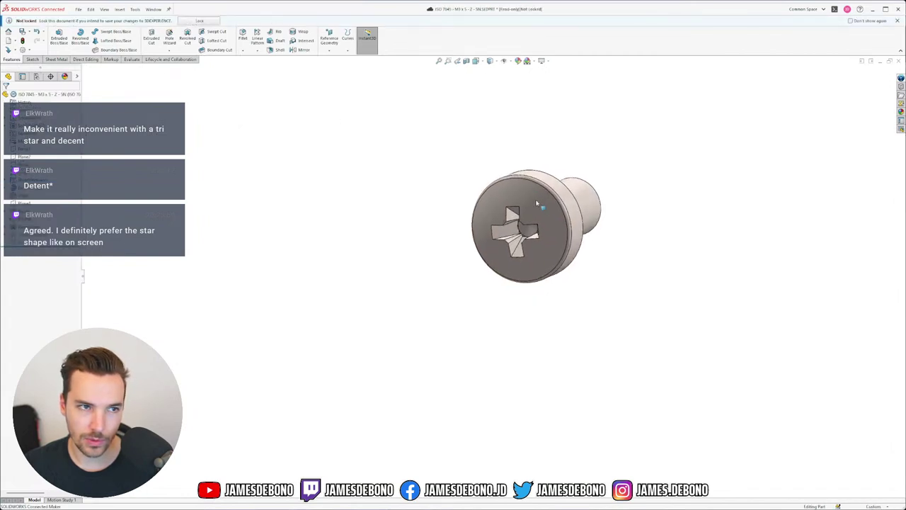
scroll(522, 218, "down", 6)
scroll(542, 243, "up", 5)
mouse_move(534, 260)
middle_mouse_down()
mouse_move(572, 208)
mouse_move(564, 200)
mouse_move(522, 291)
mouse_move(547, 264)
mouse_move(517, 289)
middle_mouse_up()
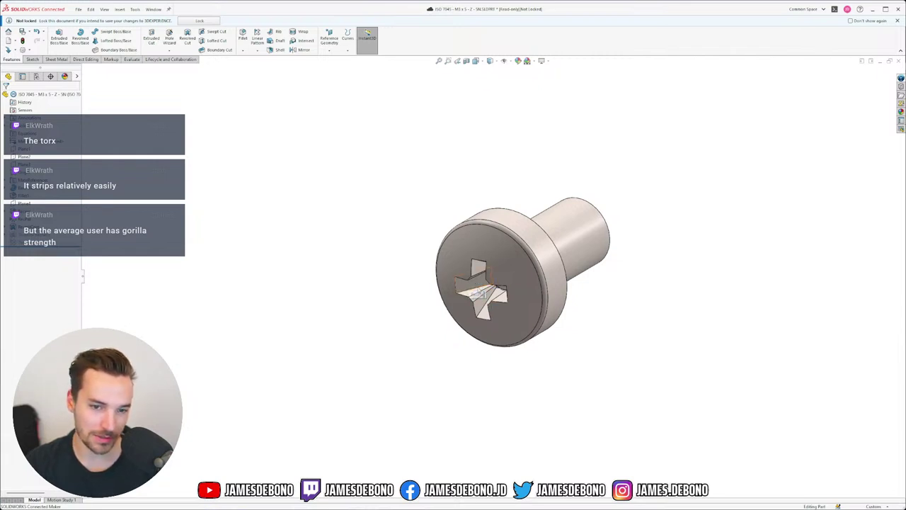
- Compare the Button Head Hex Drive Screw with the ISO 7045 M3 x 5 screw, ending on the ISO 7045 part
left_click(153, 9)
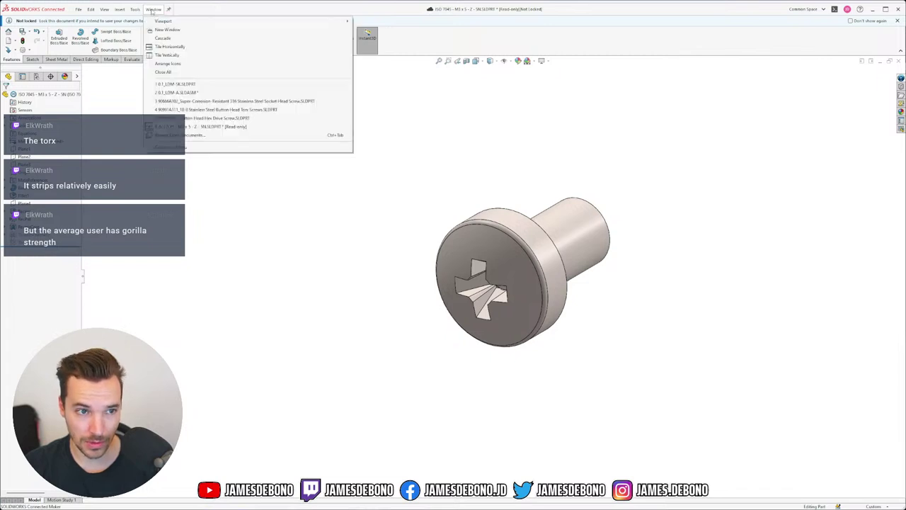
left_click(200, 119)
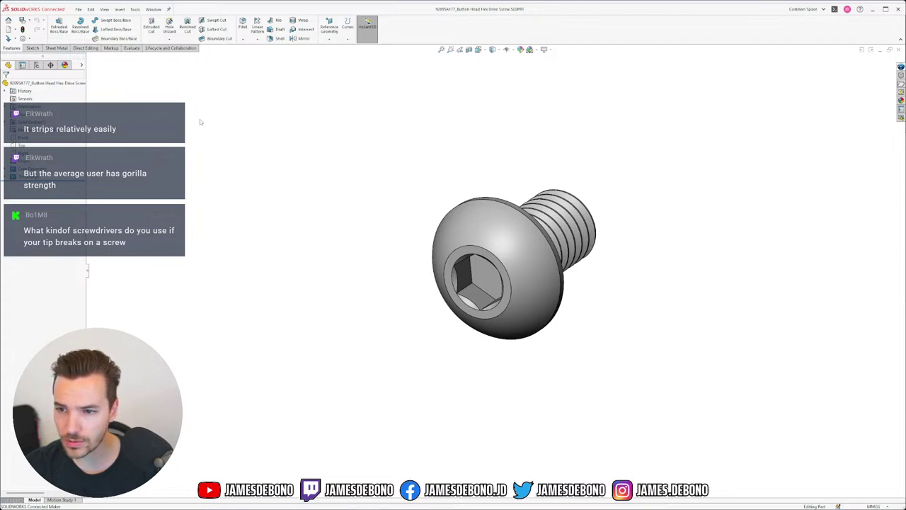
left_click(153, 9)
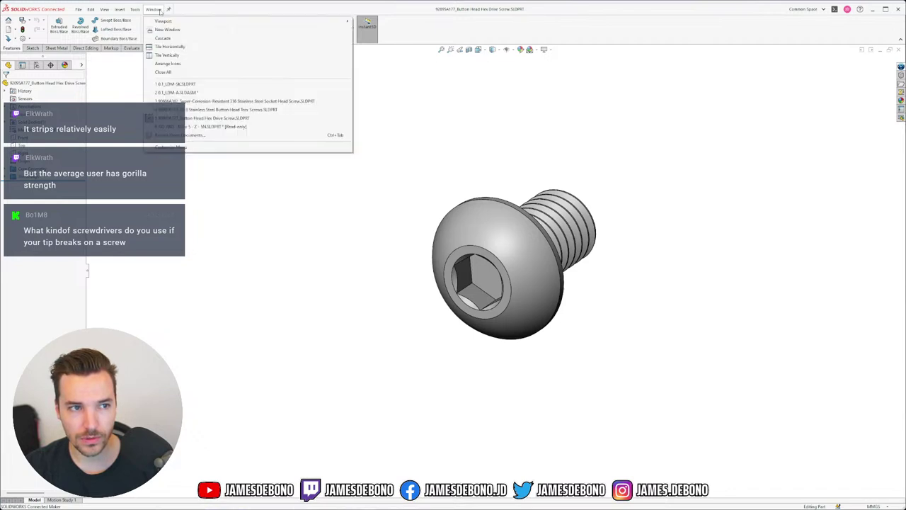
left_click(178, 127)
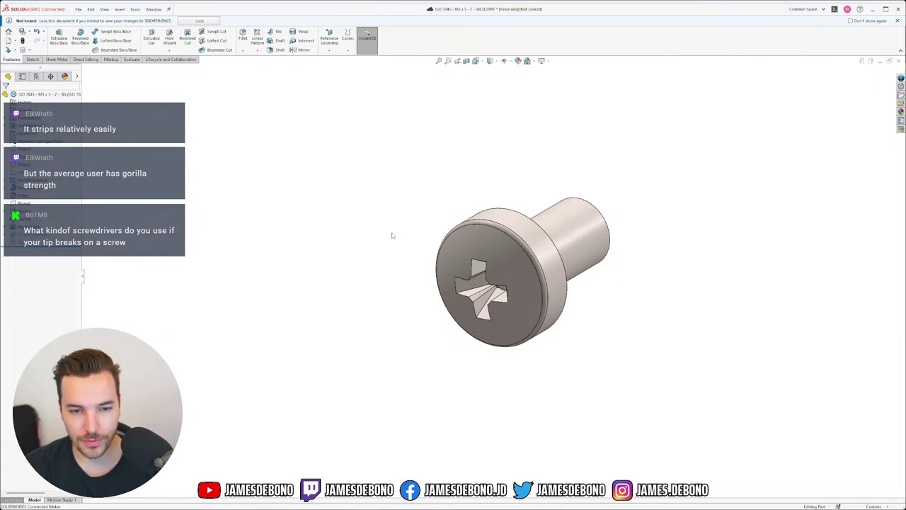
- Switch to the Button Head Hex Drive Screw part and examine its hex recess head-on and at an angle
left_click(154, 10)
left_click(213, 118)
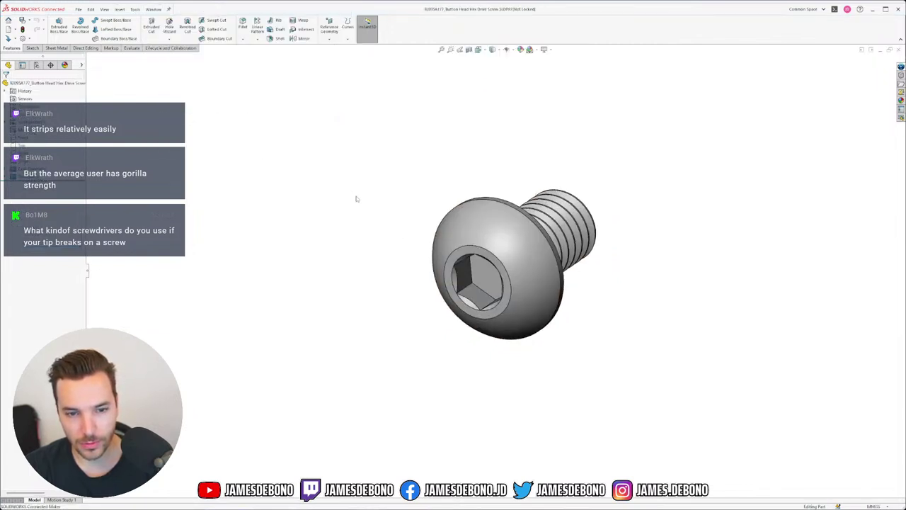
scroll(491, 290, "down", 1)
middle_click_drag(491, 288, 542, 235)
left_click(531, 244)
key("Escape")
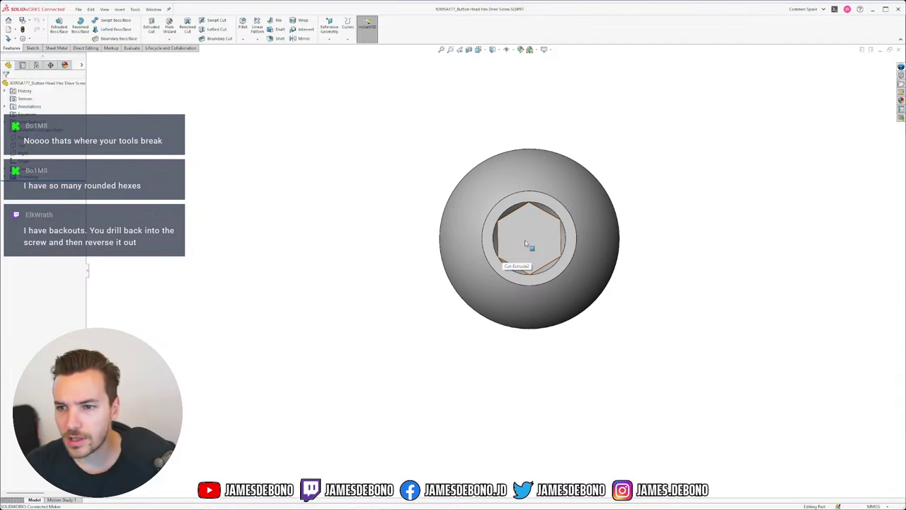
mouse_move(524, 240)
middle_mouse_down()
mouse_move(533, 231)
mouse_move(536, 247)
middle_mouse_up()
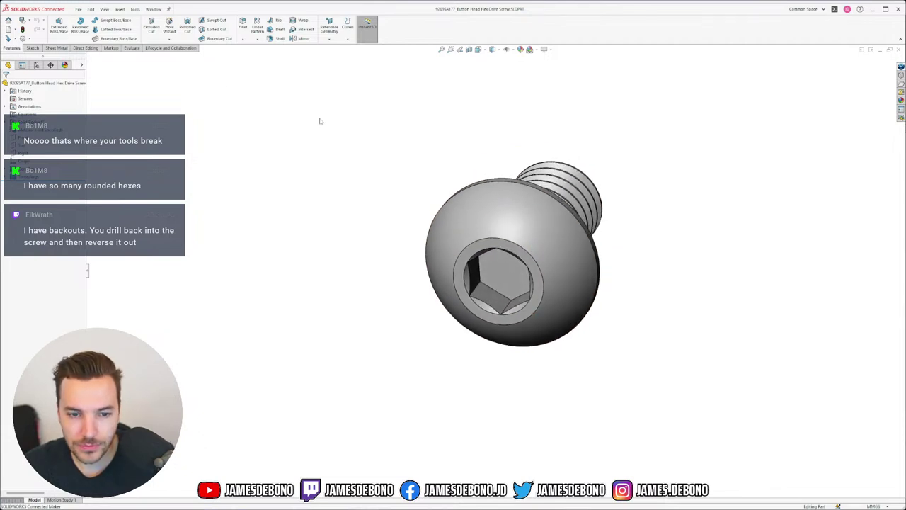
- Compare the recess of the Stainless Steel Button Head Torx Screws part with that of the 316 Stainless Steel Socket Head Screw
left_click(155, 9)
left_click(212, 111)
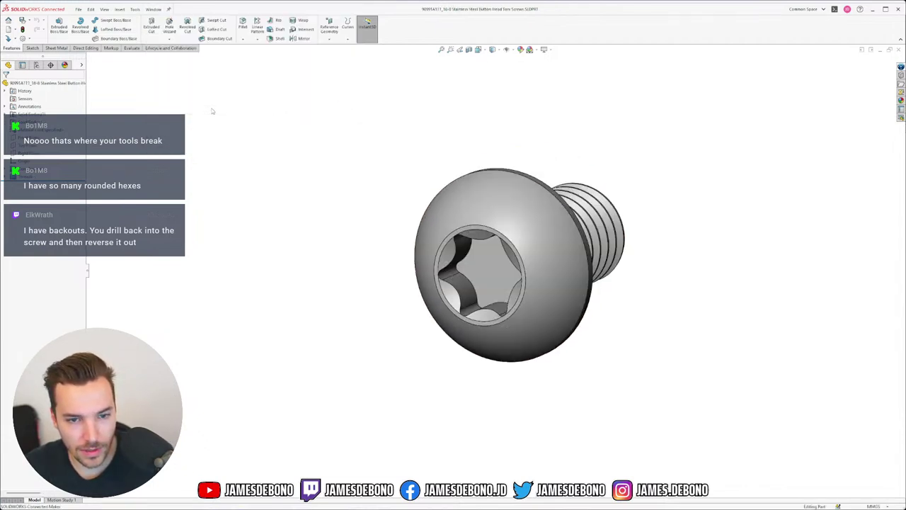
mouse_move(538, 259)
middle_mouse_down()
mouse_move(544, 222)
mouse_move(560, 232)
mouse_move(550, 246)
middle_mouse_up()
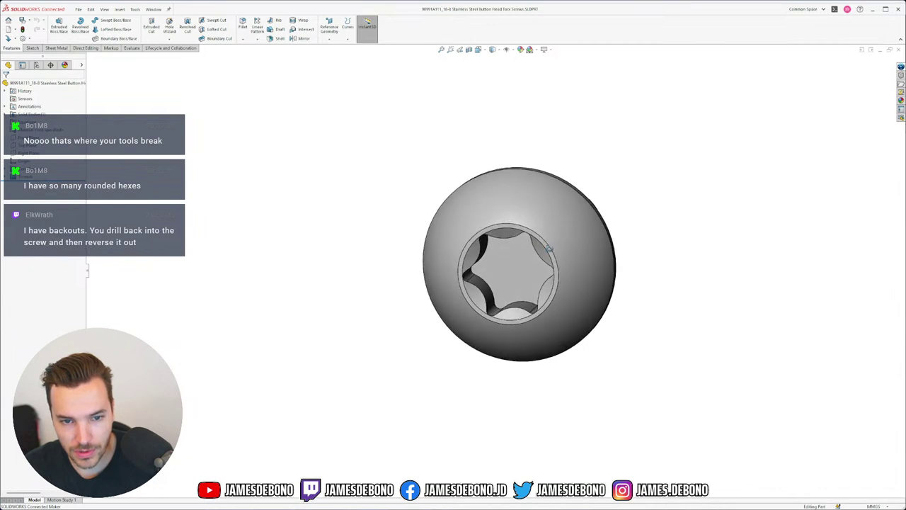
left_click(156, 10)
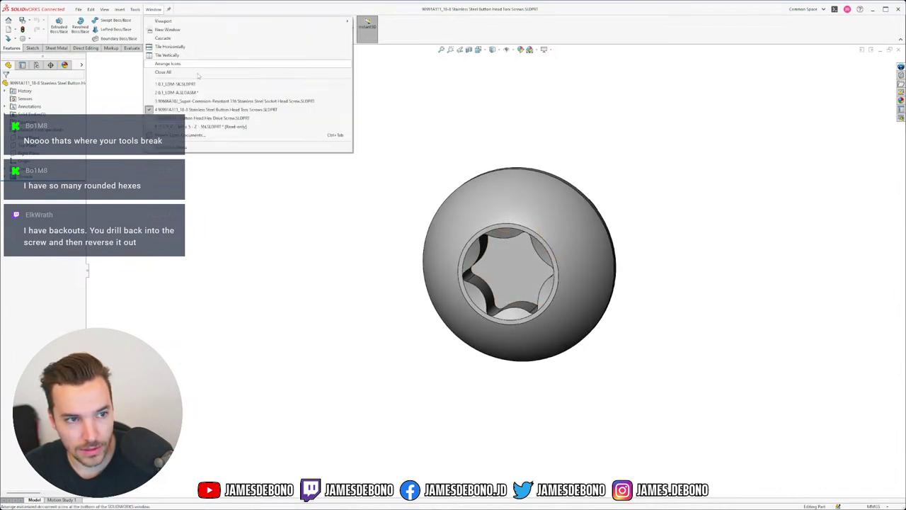
left_click(205, 101)
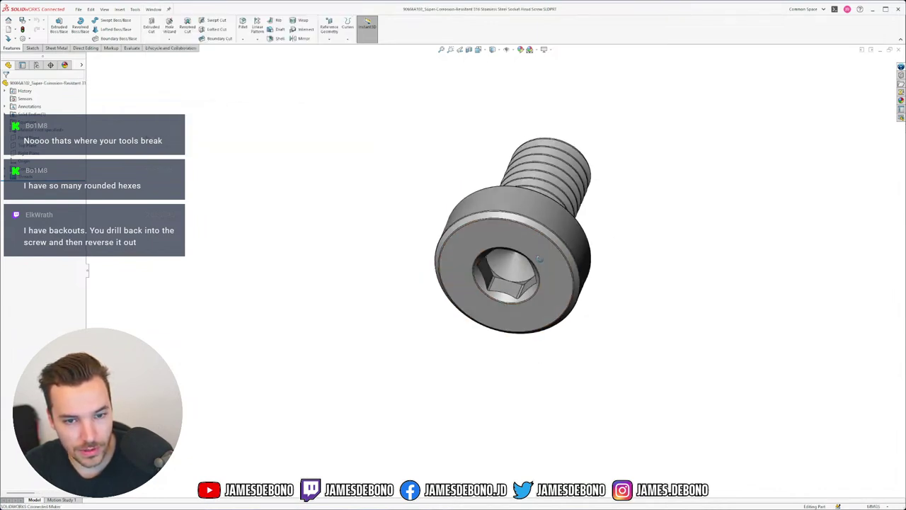
middle_click_drag(539, 259, 516, 250)
- Revisit the ISO 7045 M3 x 5 and Button Head Hex Drive screw parts, ending on the Button Head Torx part
left_click(153, 9)
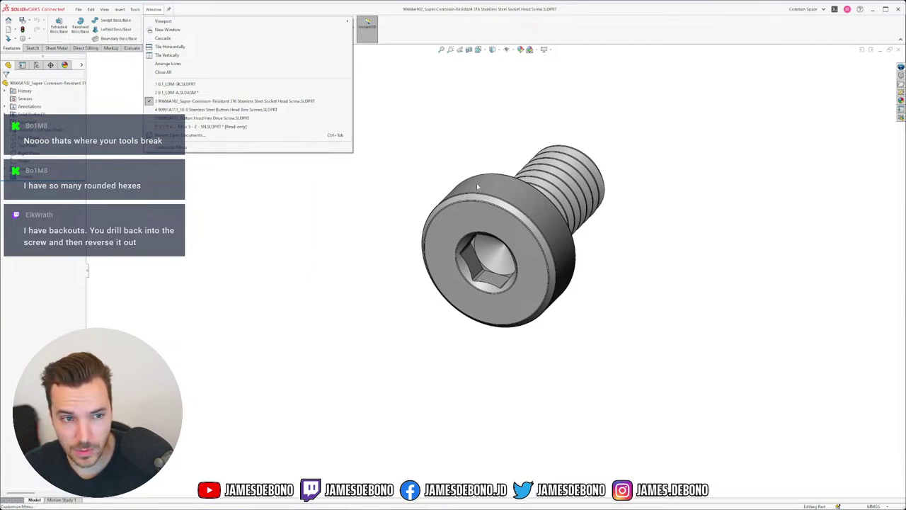
left_click(228, 128)
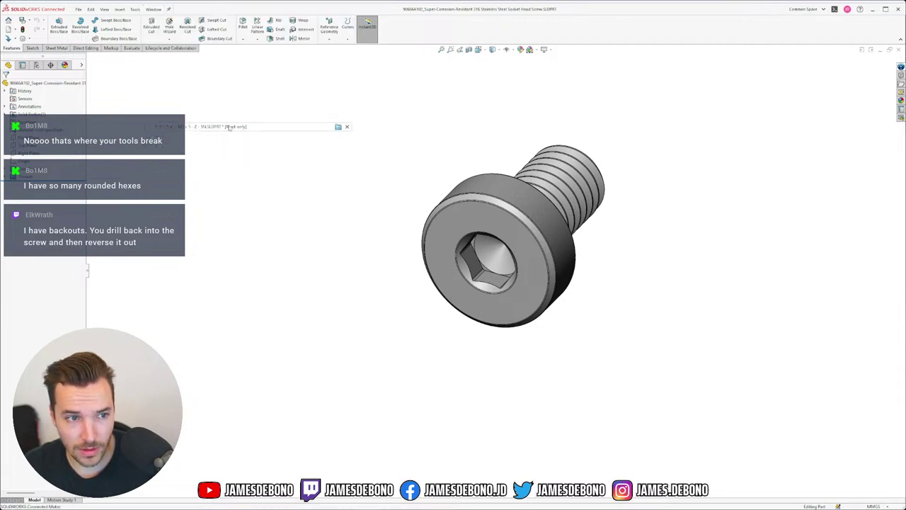
left_click(154, 9)
left_click(219, 120)
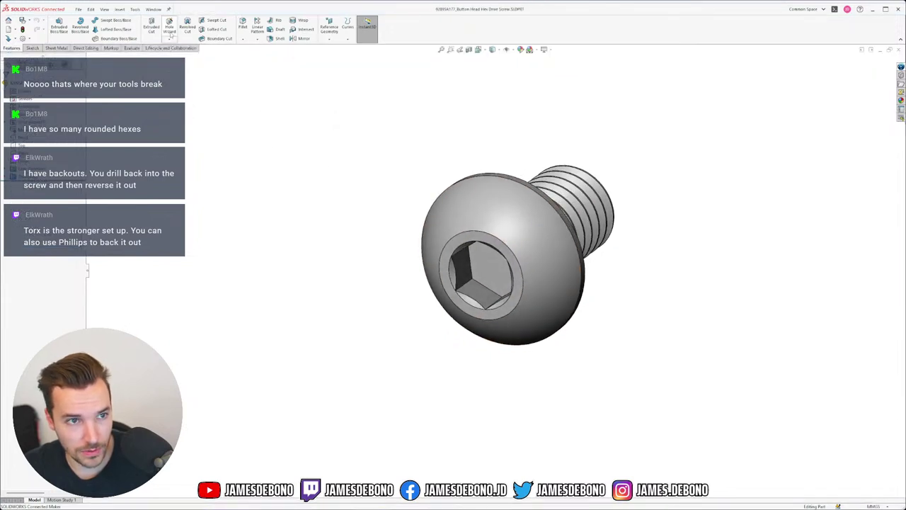
left_click(154, 10)
left_click(201, 112)
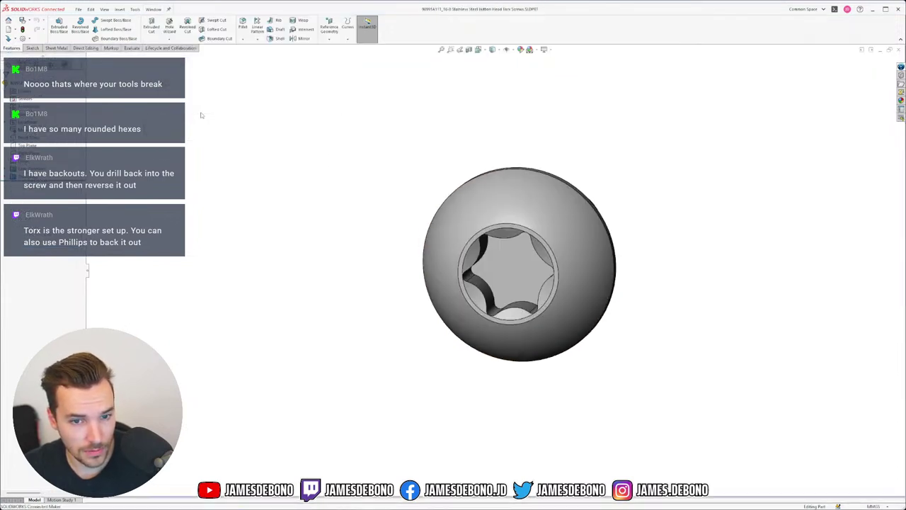
- Examine the Torx button head screw's six-lobed recess and its floor face, both head-on and at an angle
middle_click_drag(543, 209, 526, 225)
scroll(496, 272, "up", 3)
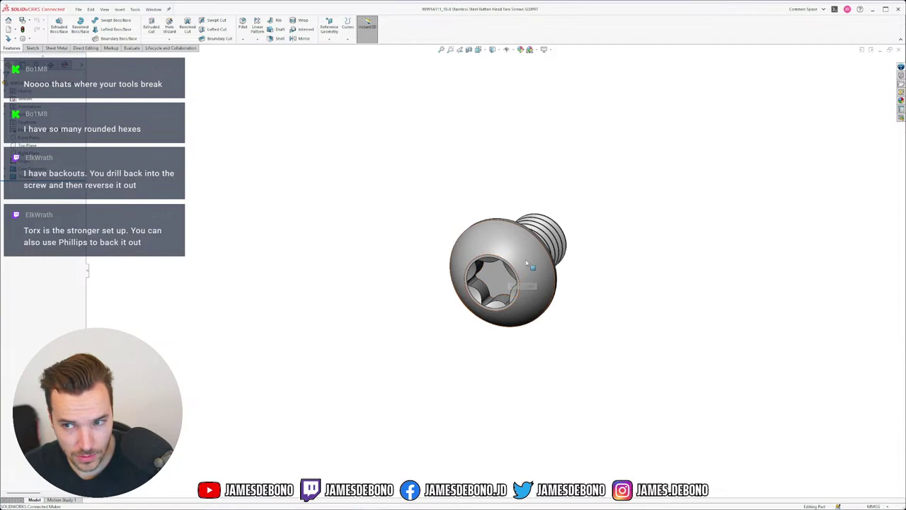
middle_click_drag(531, 262, 516, 281)
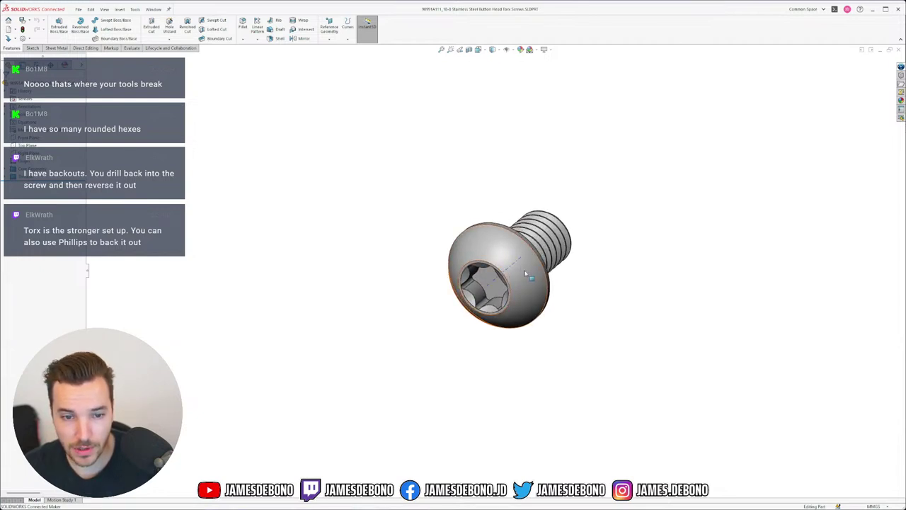
scroll(478, 291, "down", 4)
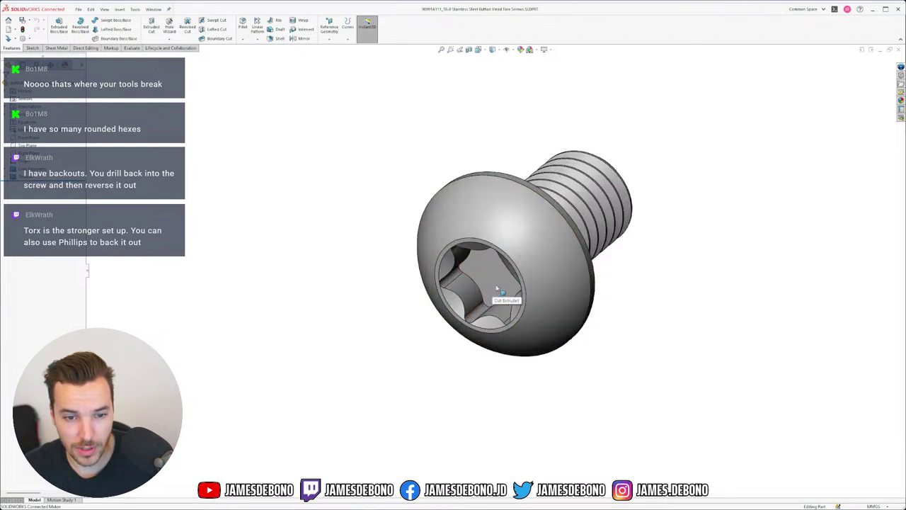
mouse_move(495, 287)
middle_mouse_down()
mouse_move(538, 221)
mouse_move(532, 227)
middle_mouse_up()
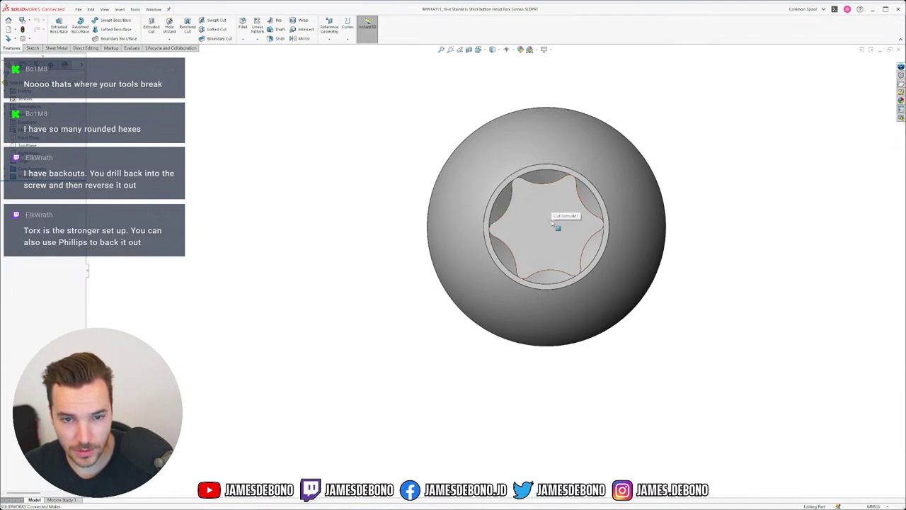
left_click(551, 222)
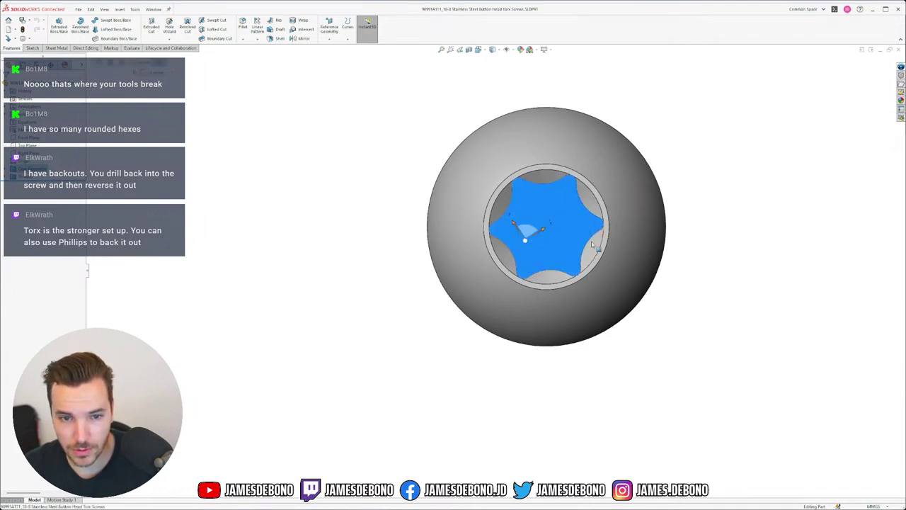
scroll(586, 232, "up", 1)
scroll(585, 232, "up", 2)
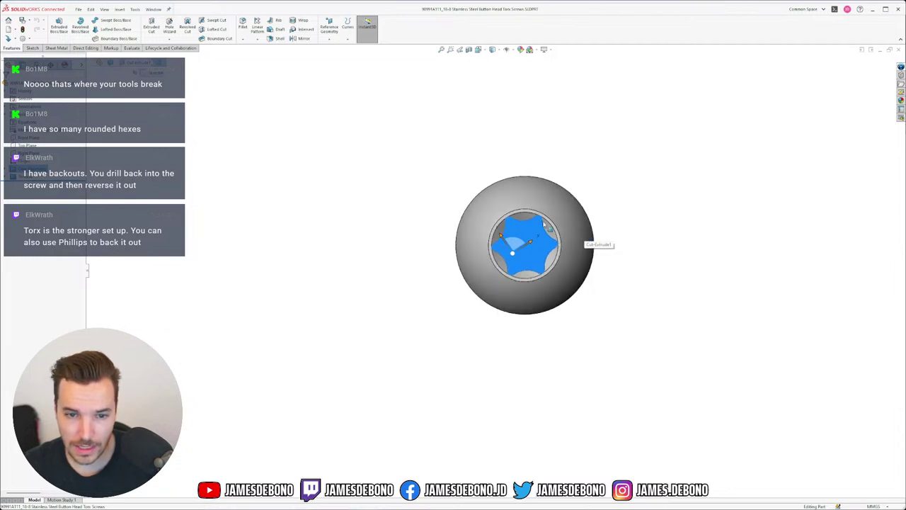
scroll(545, 222, "down", 1)
middle_click_drag(538, 228, 525, 294)
left_click(537, 389)
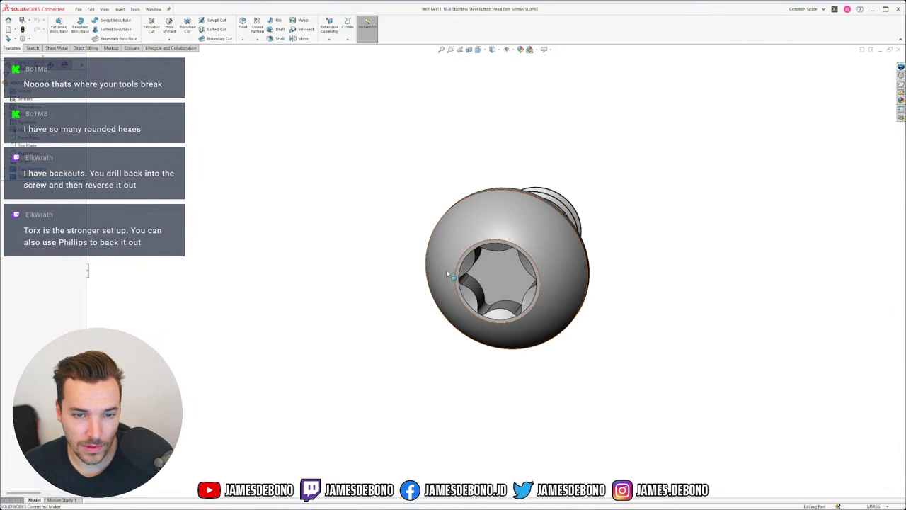
scroll(463, 284, "down", 1)
scroll(497, 287, "up", 1)
middle_click_drag(540, 263, 489, 281)
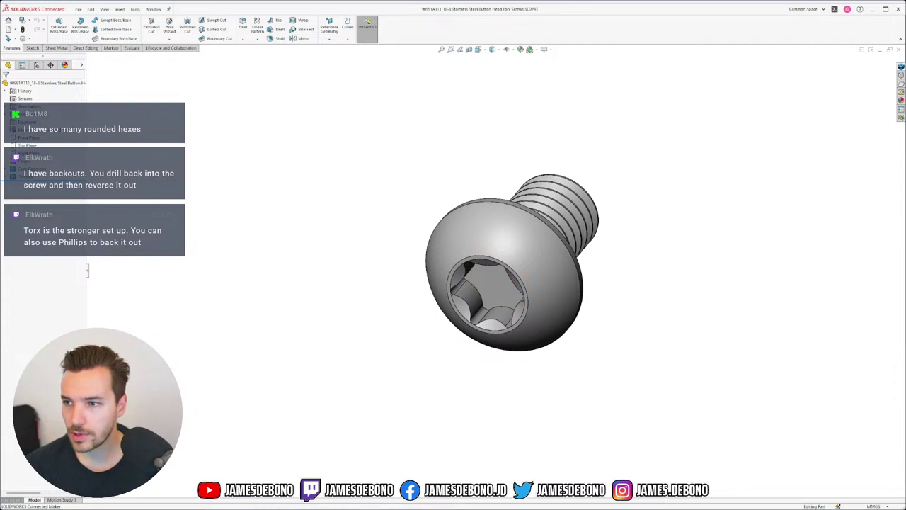
- Switch to the Firefox browser and run a Google image search for "screw driver bit types"
key("alt+Tab")
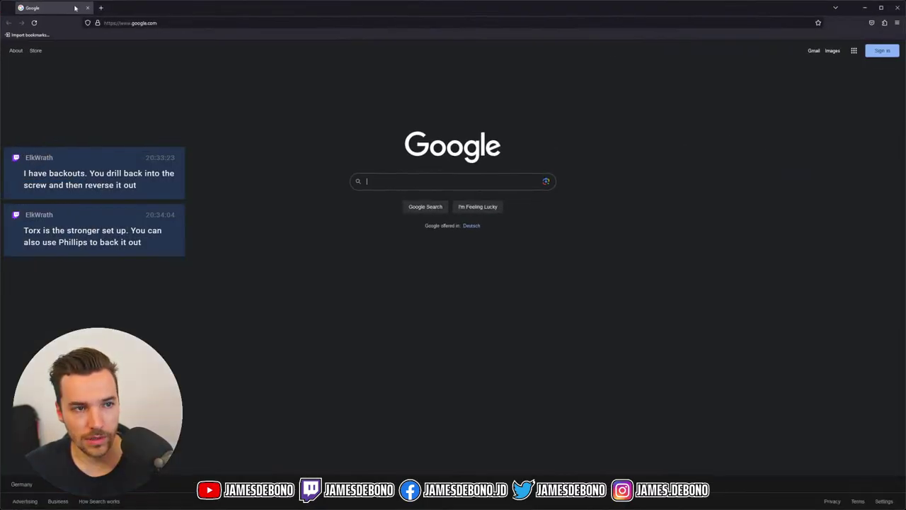
left_click(149, 24)
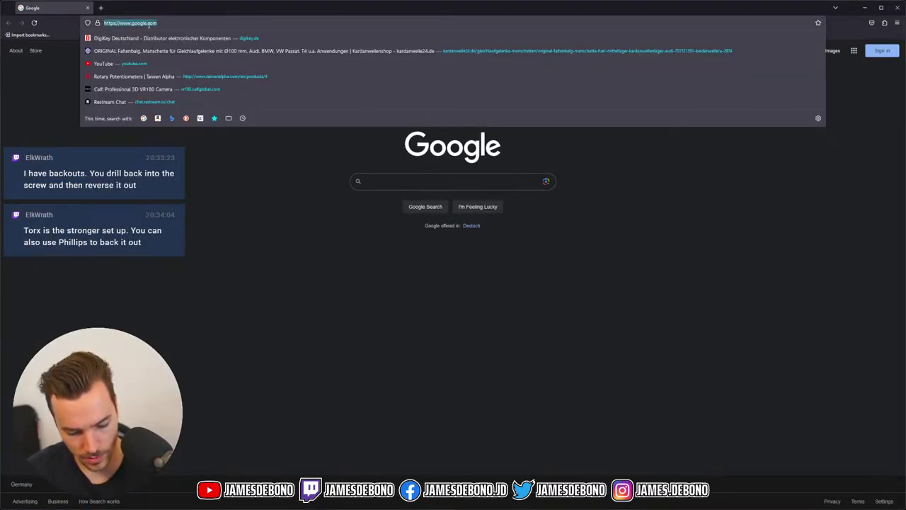
type("screw dr")
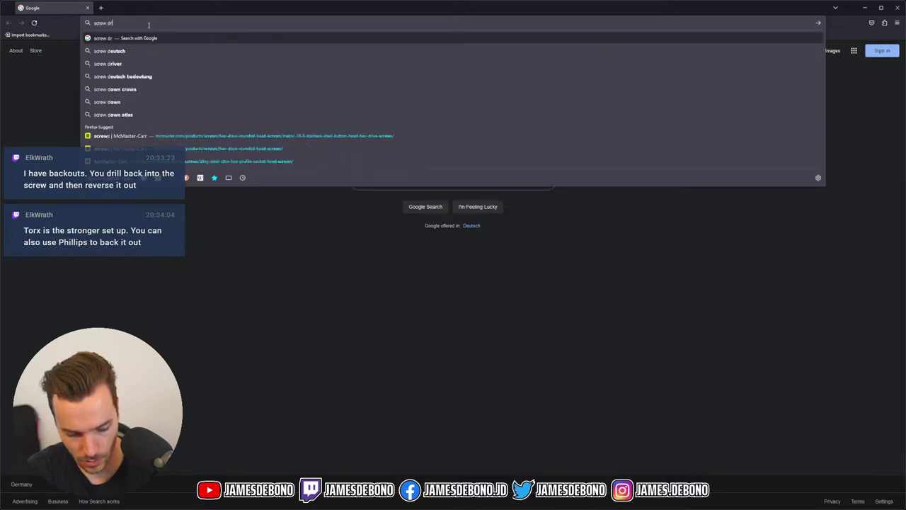
type("iver bit t")
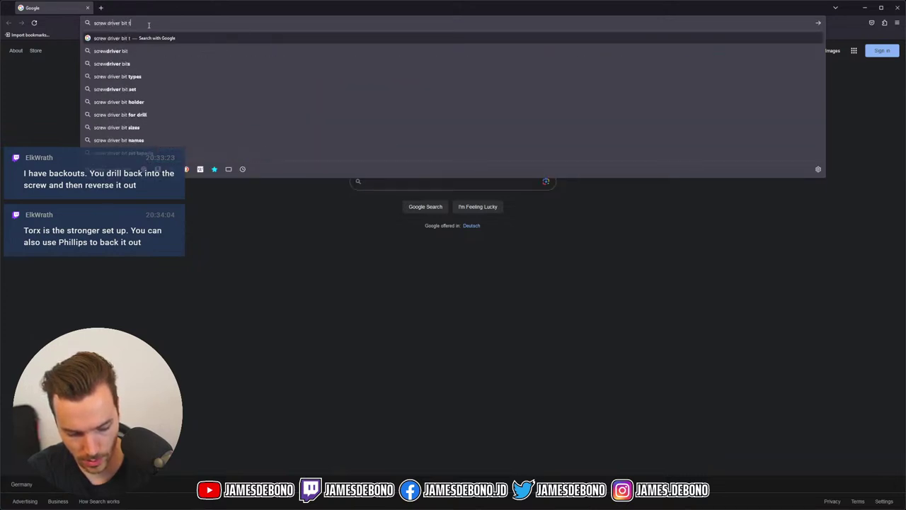
type("ypes")
key("Return")
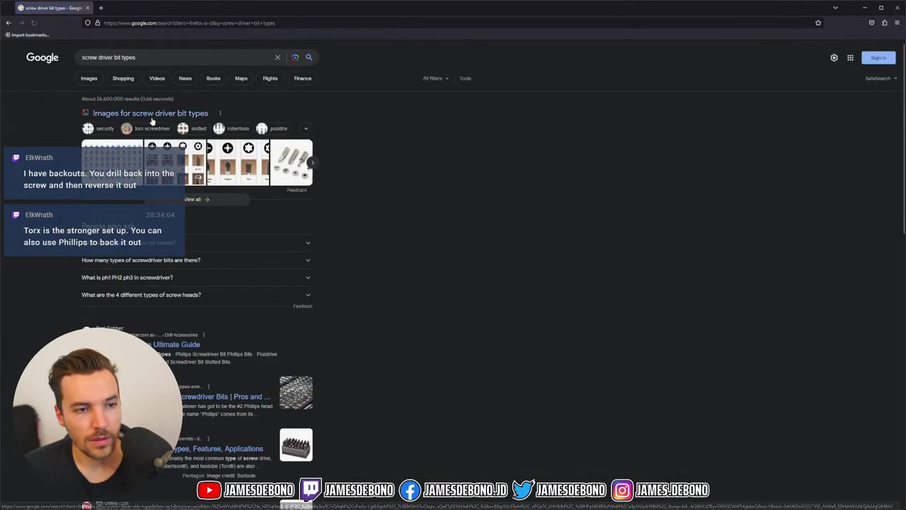
left_click(88, 79)
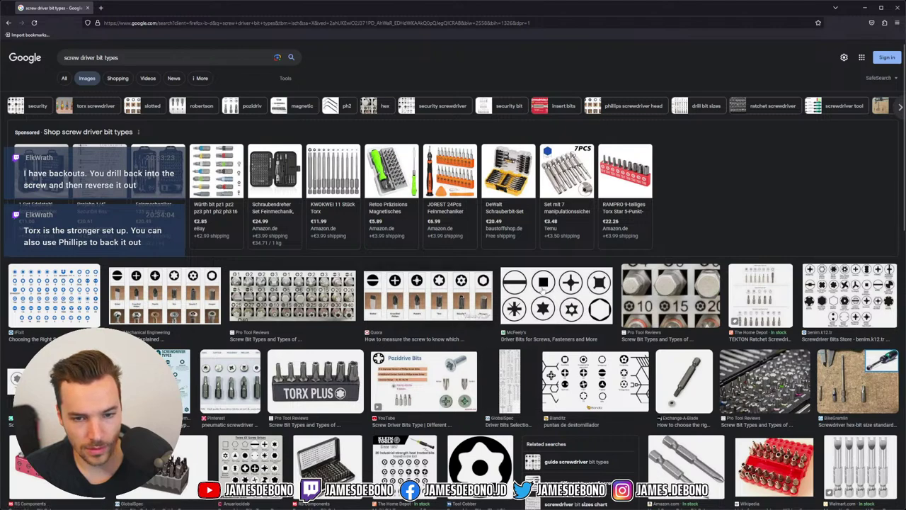
- Preview the McFeely's, Bianditz and RF Electronics charts of screwdriver bit types among the image results
left_click(543, 290)
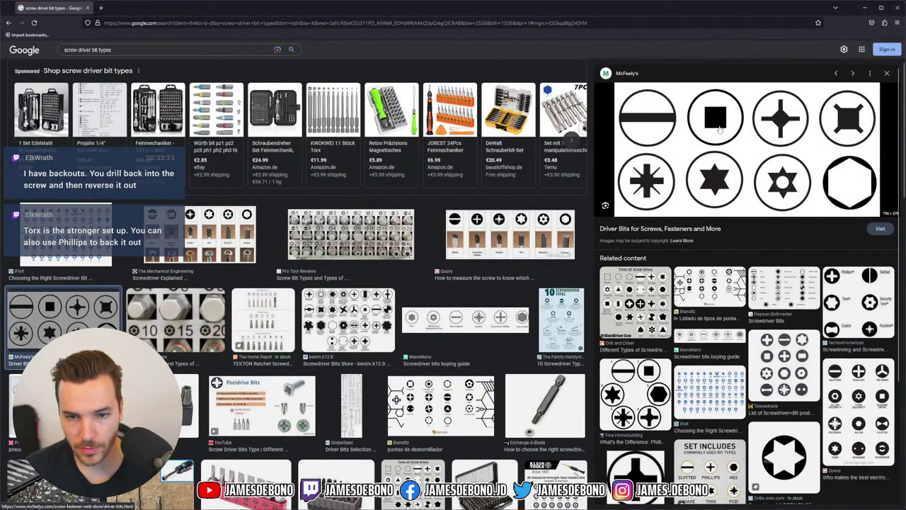
left_click(714, 290)
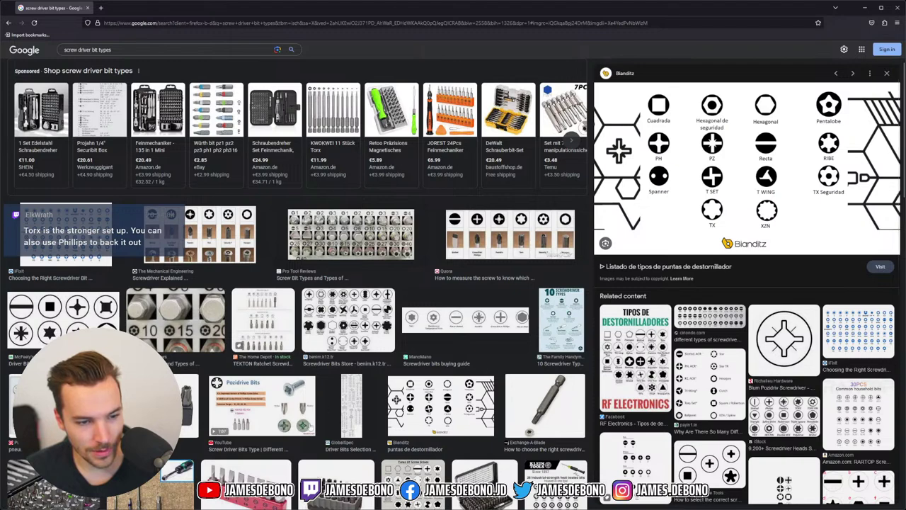
scroll(328, 348, "down", 4)
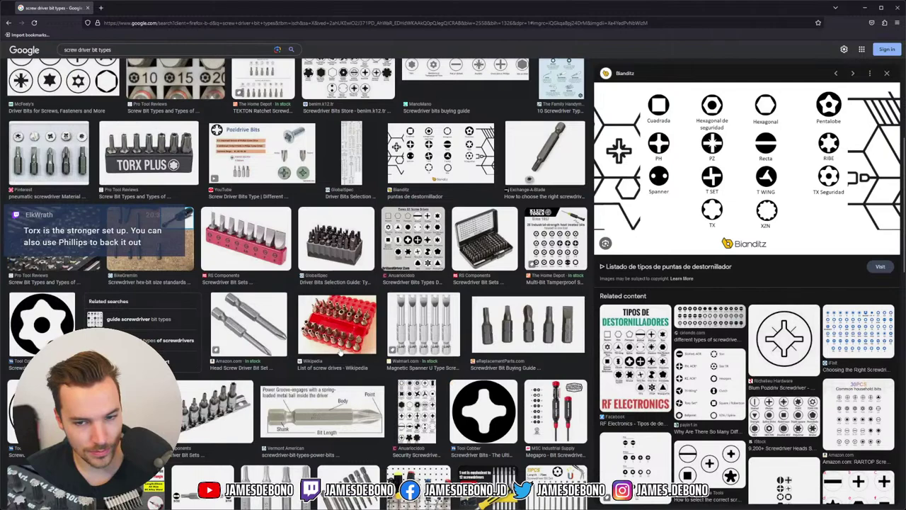
left_click(639, 366)
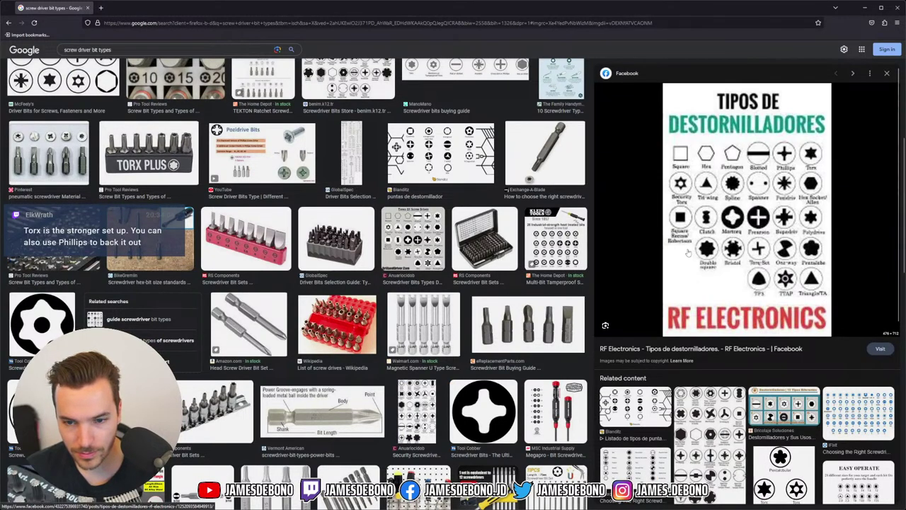
- Preview the related bit charts from iFixit, Amazon and AliExpress, and look through the remaining image results
left_click(856, 425)
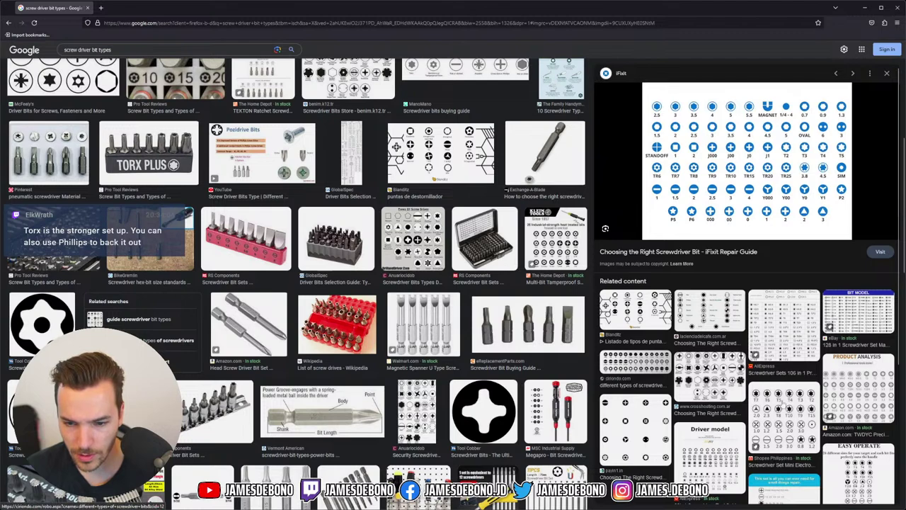
left_click(856, 393)
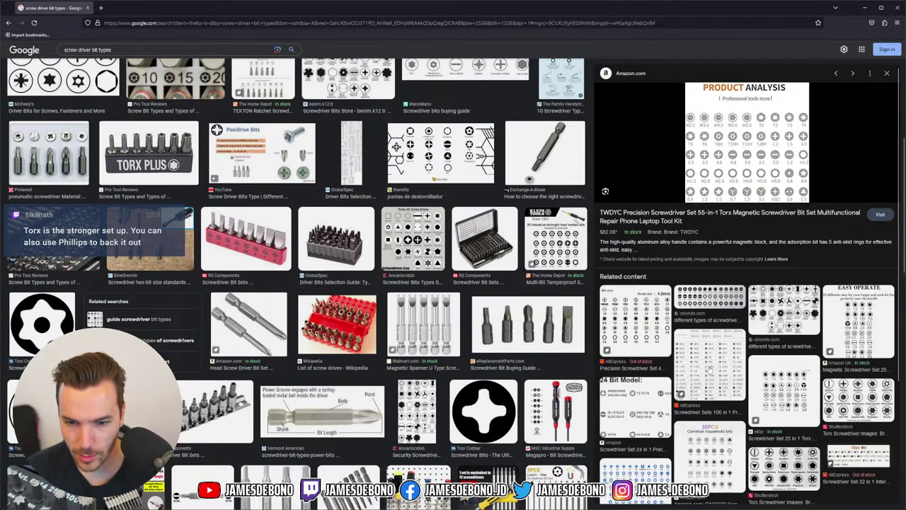
left_click(633, 412)
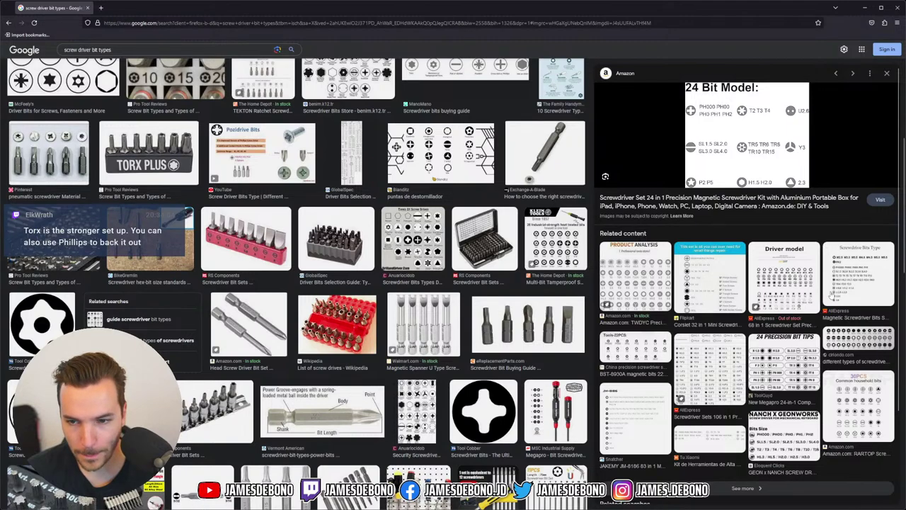
left_click(861, 281)
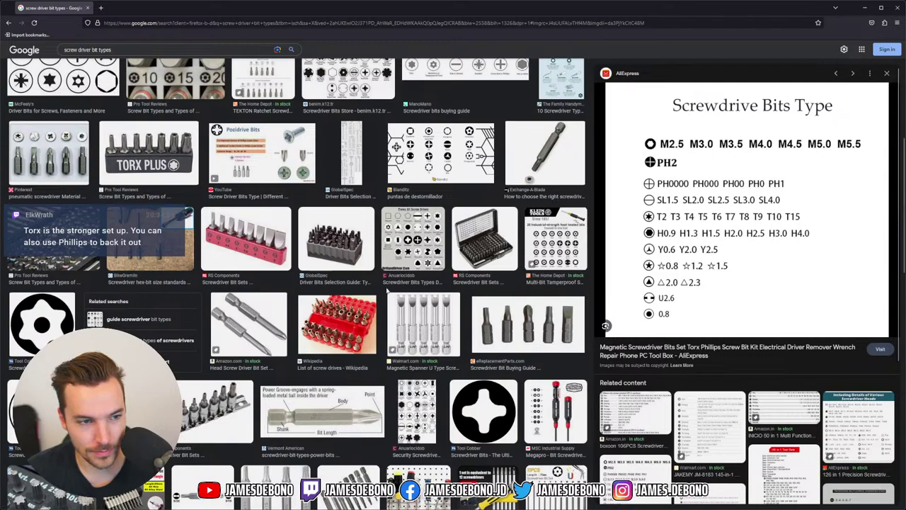
scroll(386, 287, "down", 4)
scroll(373, 275, "up", 5)
scroll(373, 273, "up", 5)
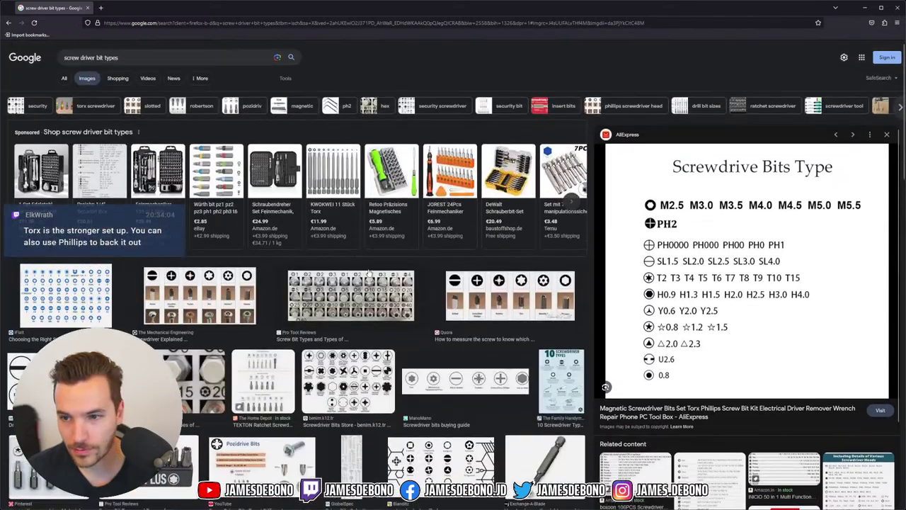
- Run a Google image search for "square screw head" and preview Popular Woodworking's comparison of Phillips, hybrid and square-drive heads
left_click(127, 59)
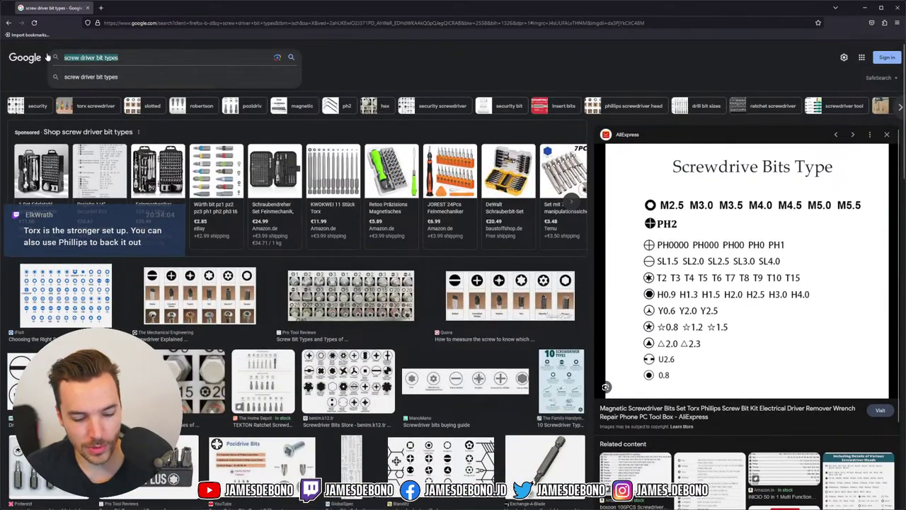
type("squa")
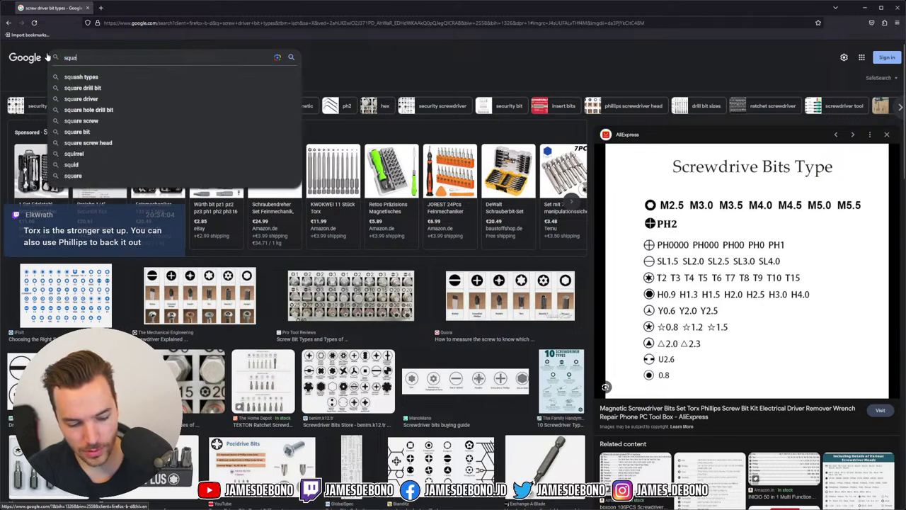
type("re screw head")
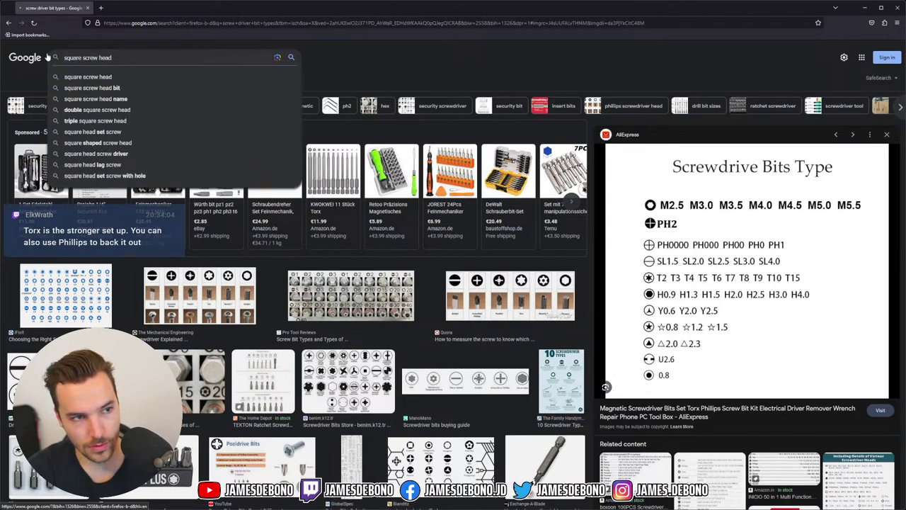
key("Return")
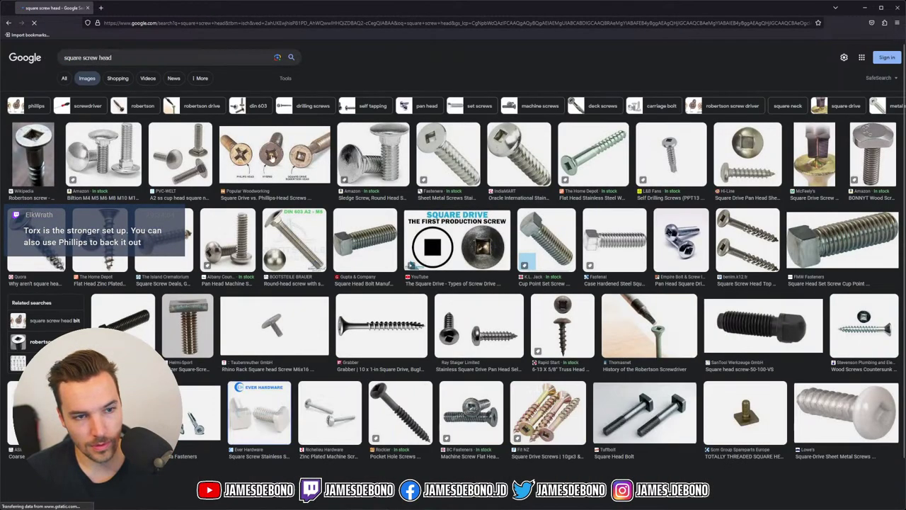
left_click(292, 180)
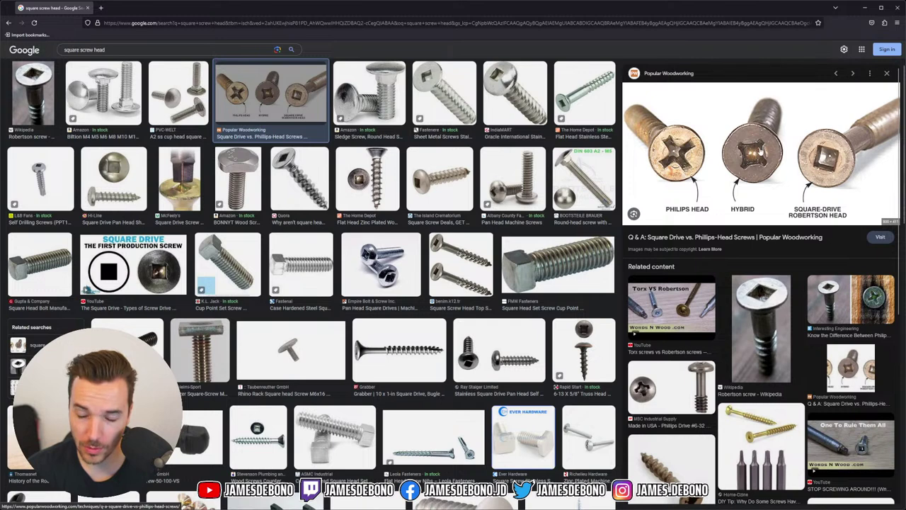
- Return to SOLIDWORKS and inspect the Torx button head screw's recess, head profile and Core Geometry features
left_click(867, 10)
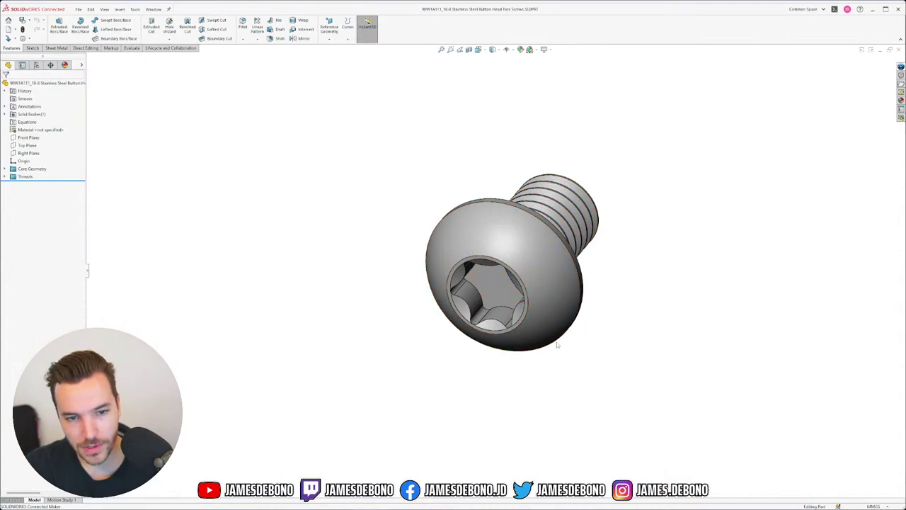
middle_click_drag(537, 337, 452, 259)
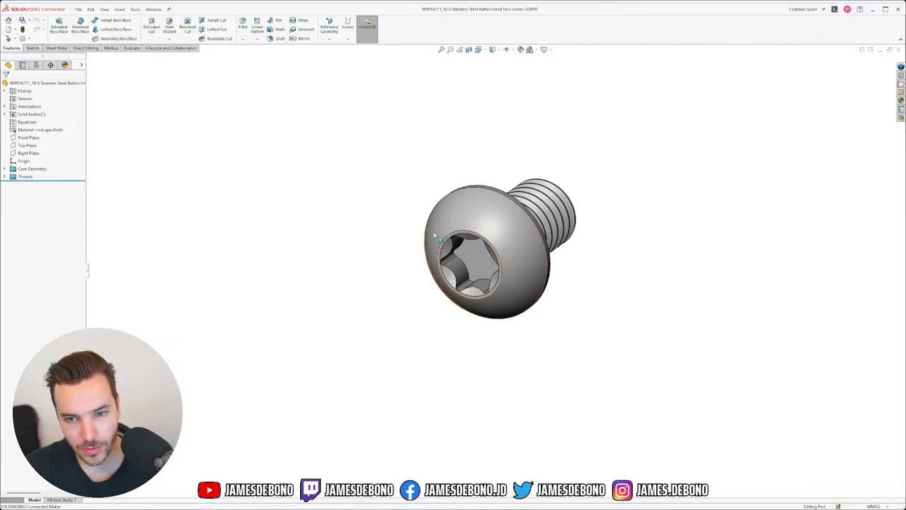
middle_click_drag(479, 263, 462, 230)
left_click(5, 169)
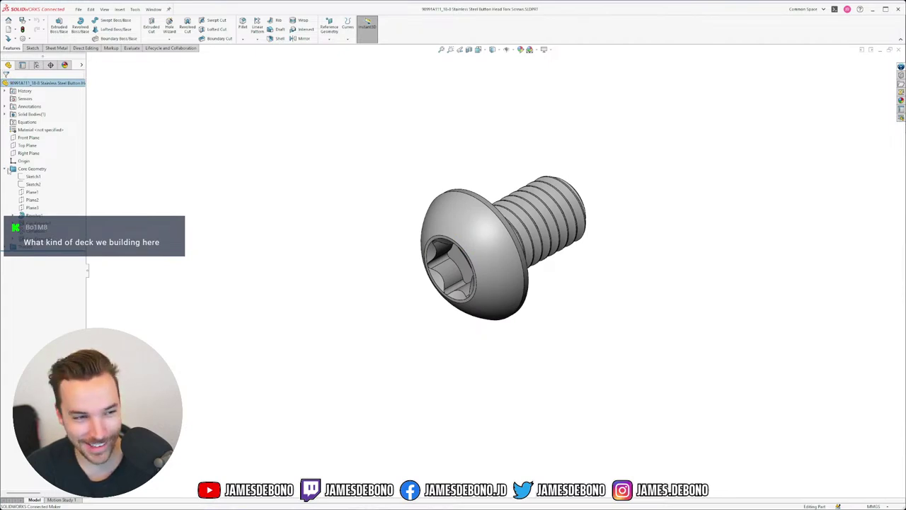
left_click(5, 169)
- Switch to the 0.1_LDM-A assembly and examine the screws on the enclosure's underside near the USB and Ethernet ports
left_click(153, 9)
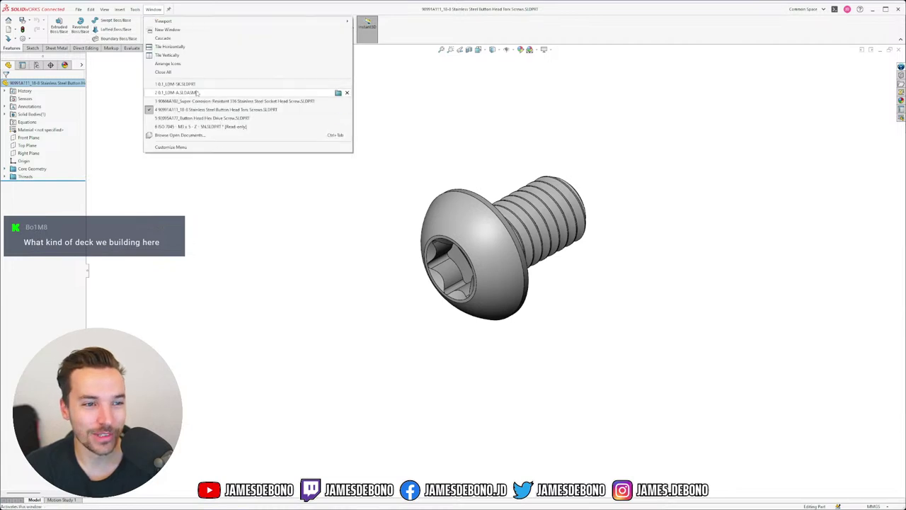
left_click(177, 93)
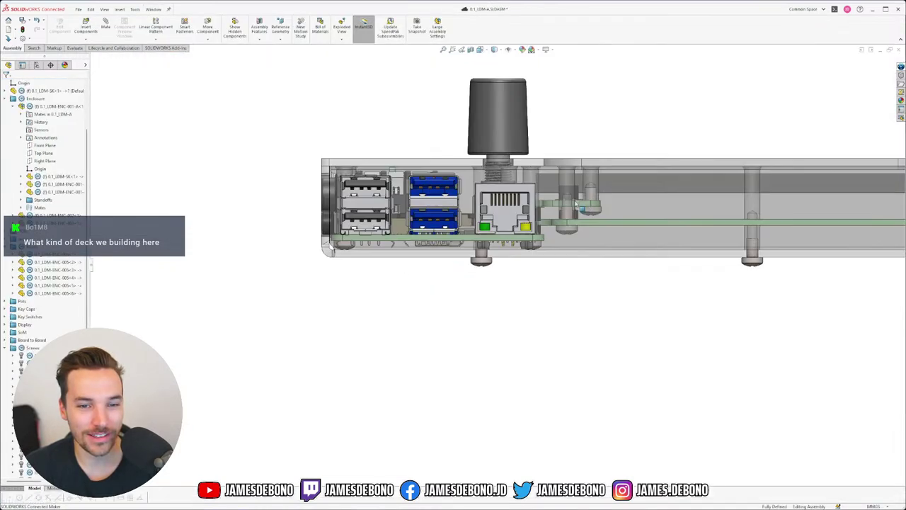
scroll(576, 204, "up", 6)
scroll(562, 235, "down", 3)
middle_click_drag(488, 245, 492, 273)
scroll(564, 313, "up", 2)
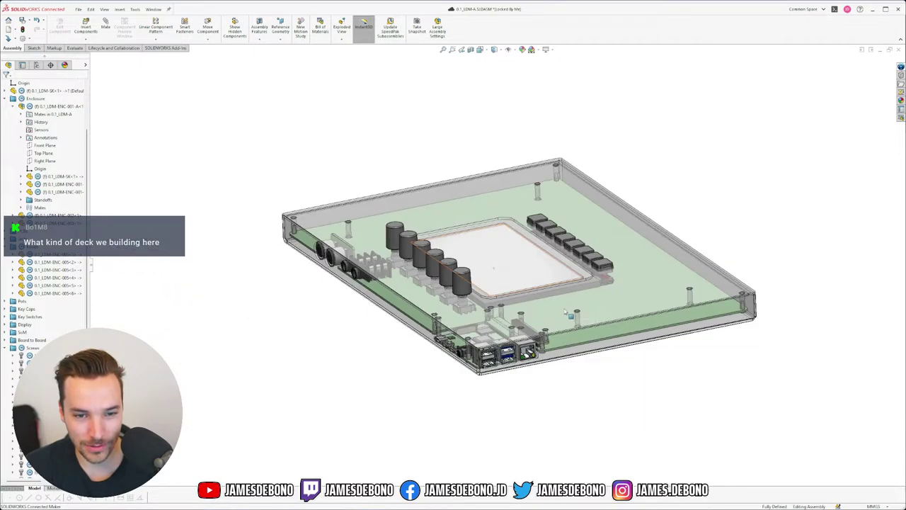
mouse_move(571, 335)
middle_mouse_down()
mouse_move(606, 264)
mouse_move(585, 326)
middle_mouse_up()
scroll(576, 305, "down", 6)
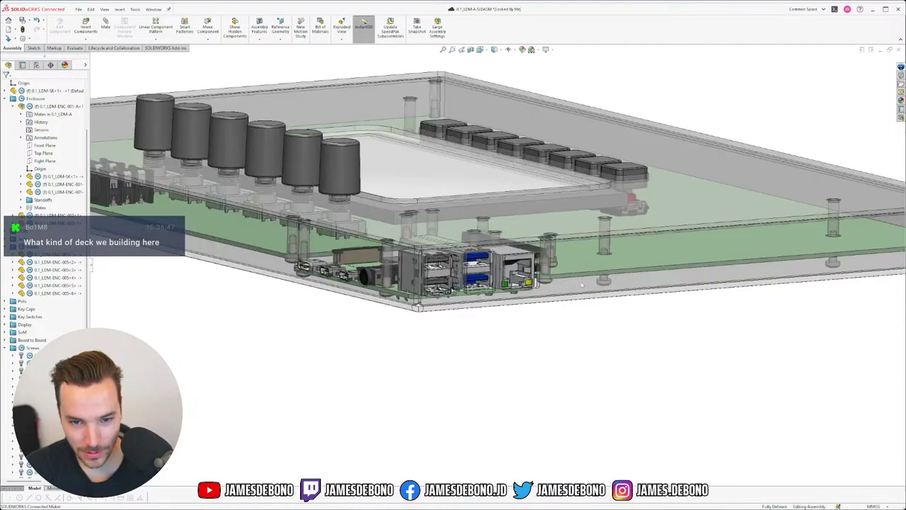
middle_click_drag(482, 269, 451, 289)
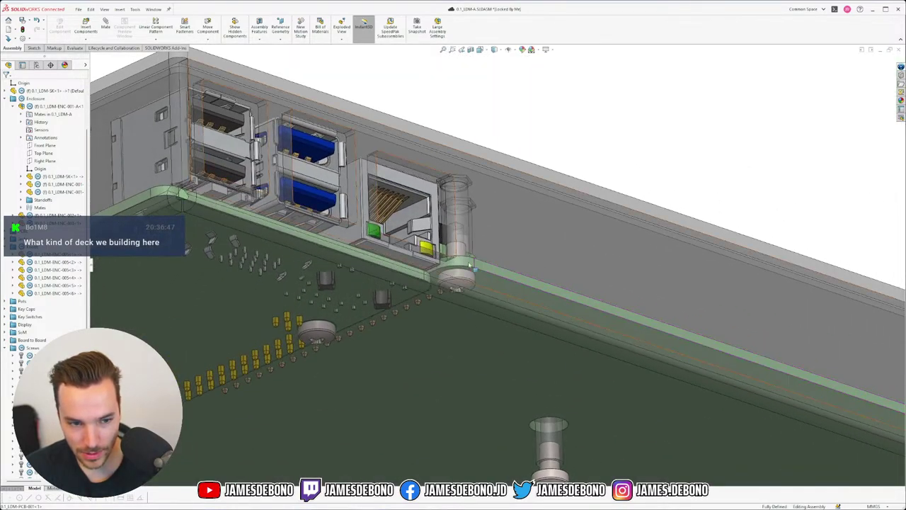
scroll(450, 289, "down", 2)
scroll(478, 272, "up", 8)
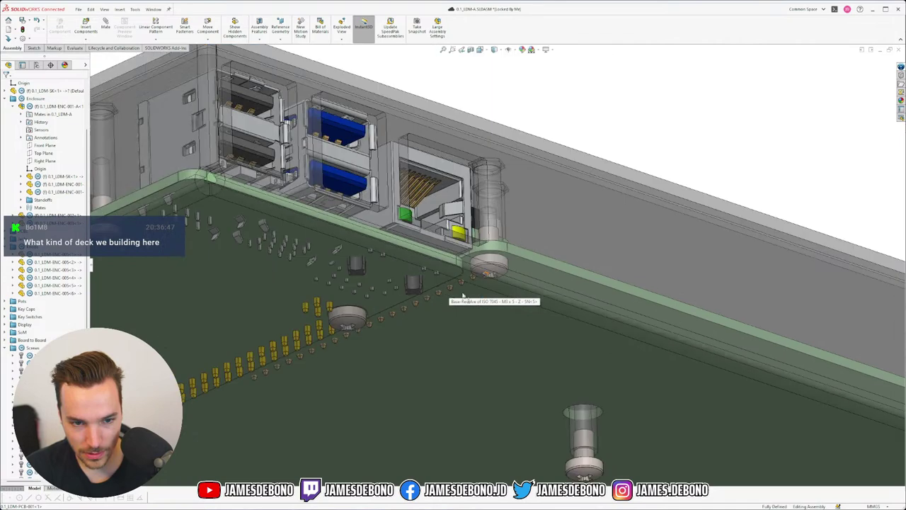
right_click_drag(655, 204, 607, 207)
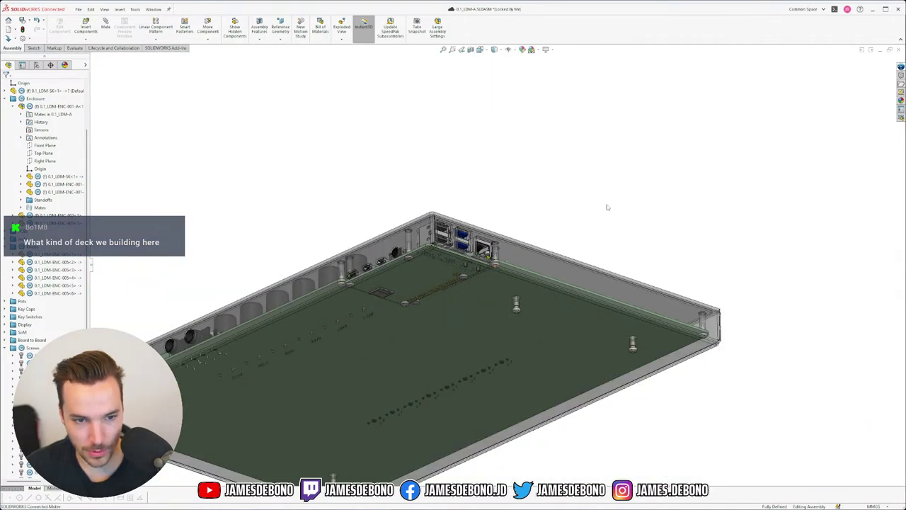
- Measure the head height of the protruding ISO 7045 screw below the Ethernet port, from its seating edge to its tip
scroll(301, 316, "down", 5)
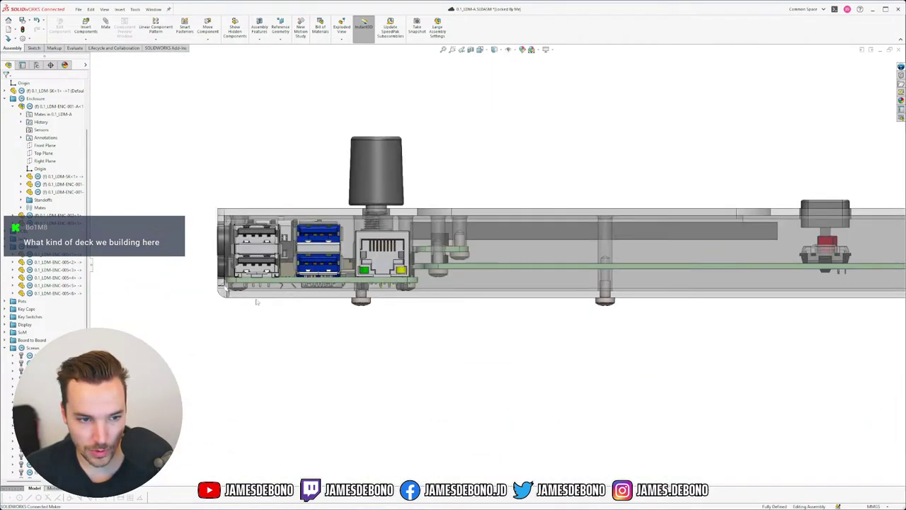
scroll(650, 309, "down", 1)
scroll(650, 308, "down", 5)
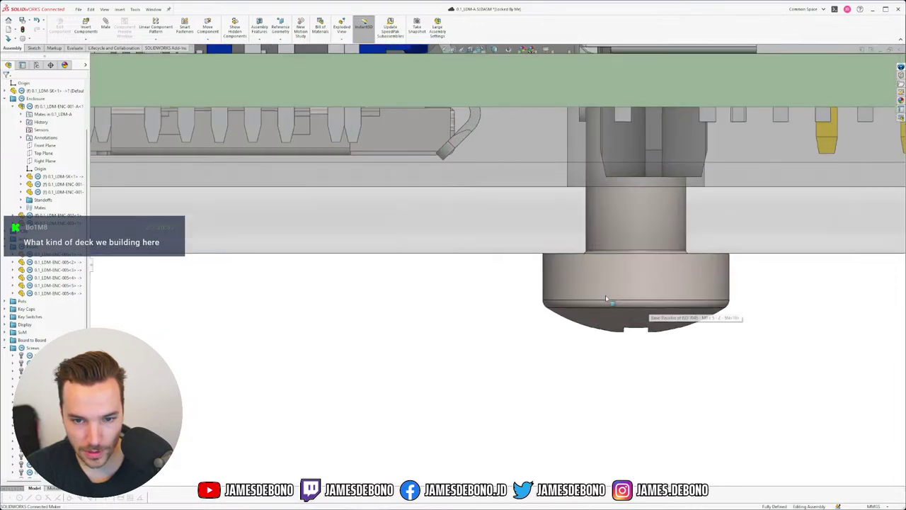
key("m")
left_click(536, 247)
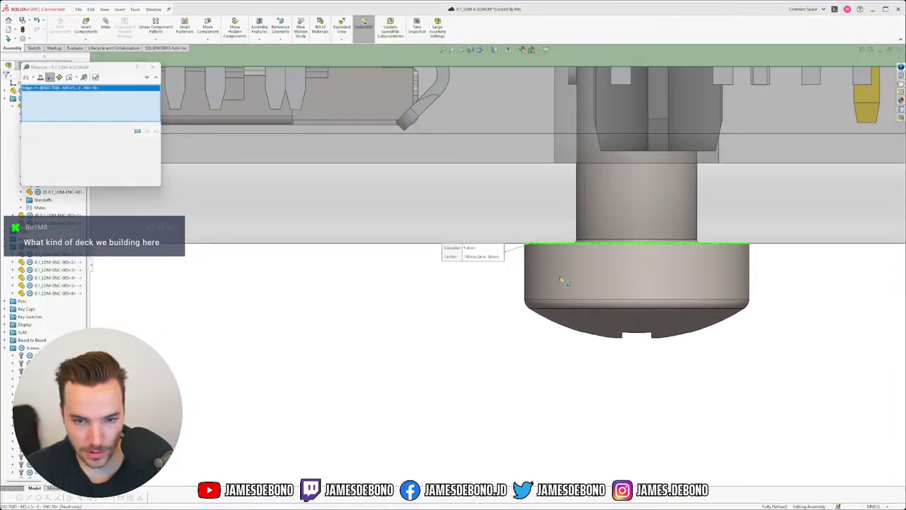
left_click(625, 343)
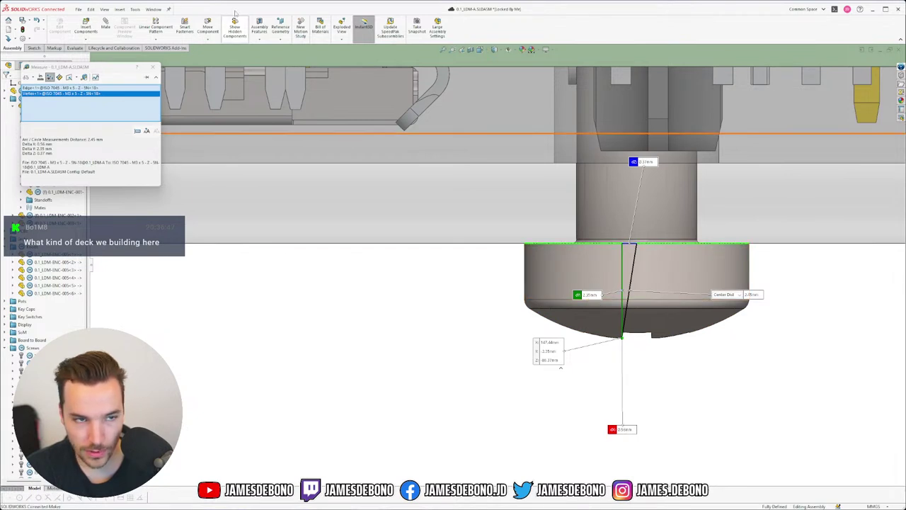
left_click(152, 66)
- Switch to the 90991A111 Torx button head screw and measure its head height between the underside and the recess rim face
left_click(153, 10)
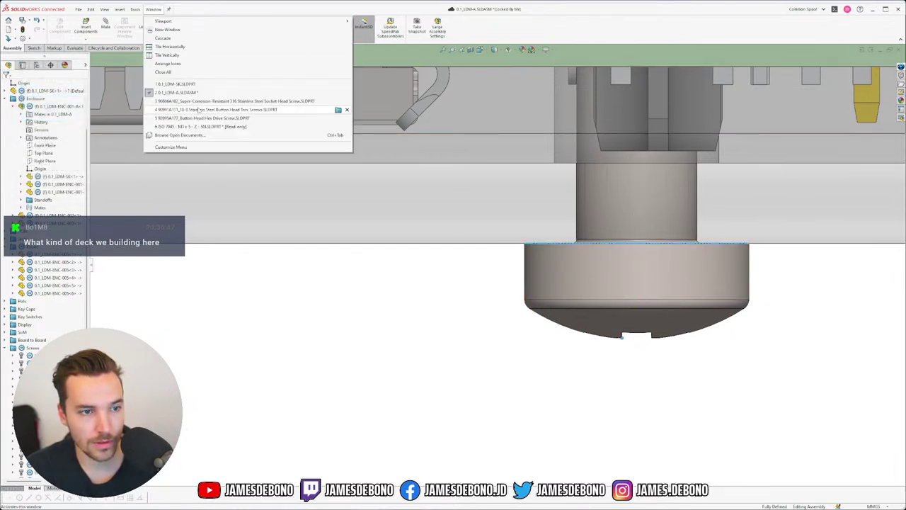
left_click(213, 109)
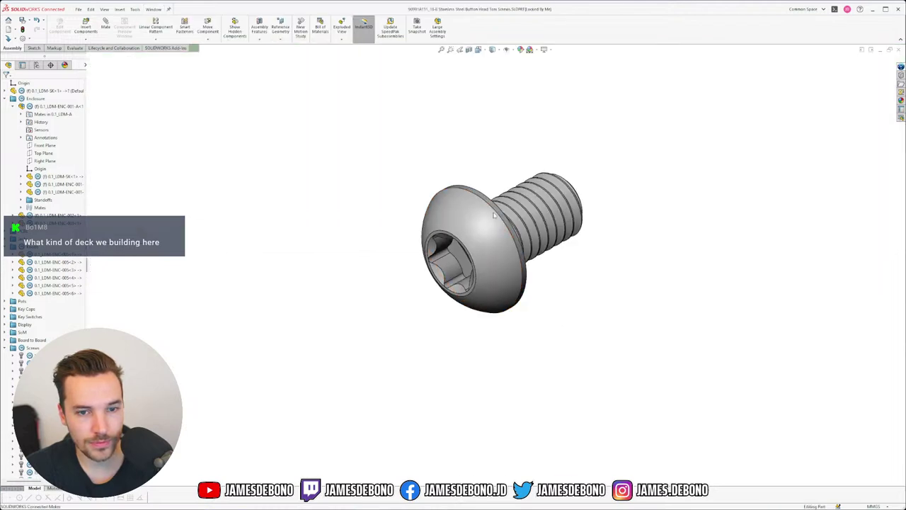
key("m")
middle_click_drag(501, 231, 425, 244)
left_click(434, 248)
scroll(425, 244, "down", 3)
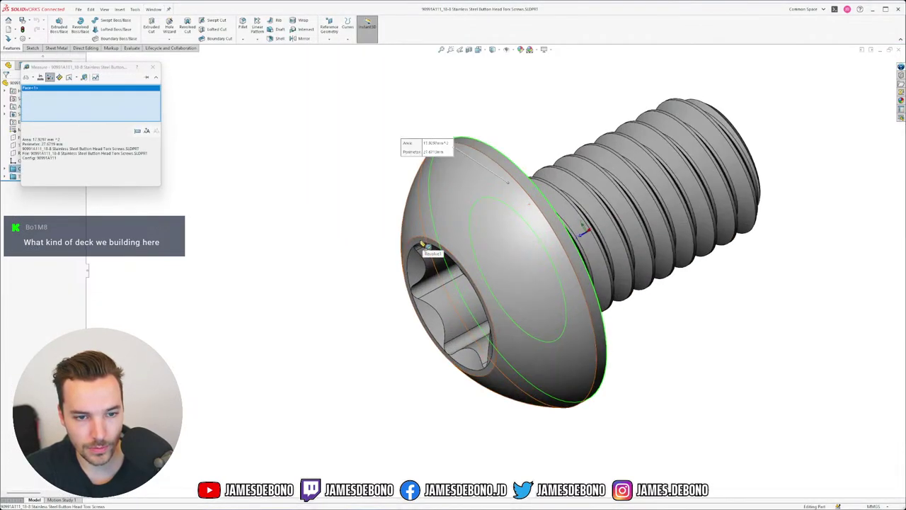
left_click(422, 244)
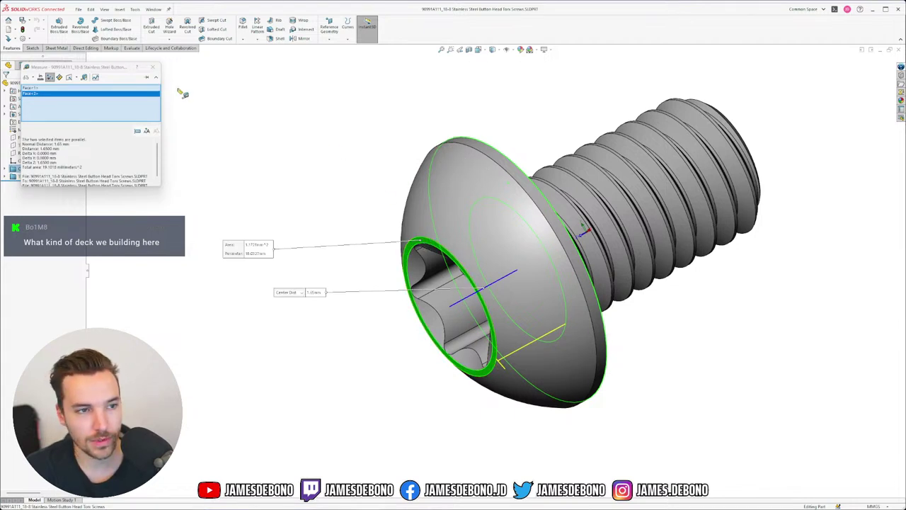
left_click(153, 67)
- Check the screw part files in the project's Components > Screws folder in File Explorer, then return to the Torx screw
scroll(416, 198, "up", 5)
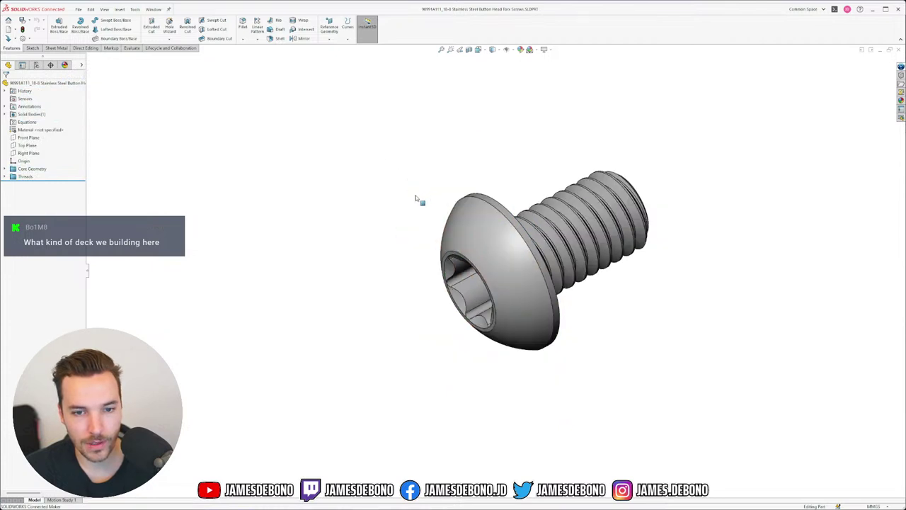
middle_click_drag(552, 247, 553, 193)
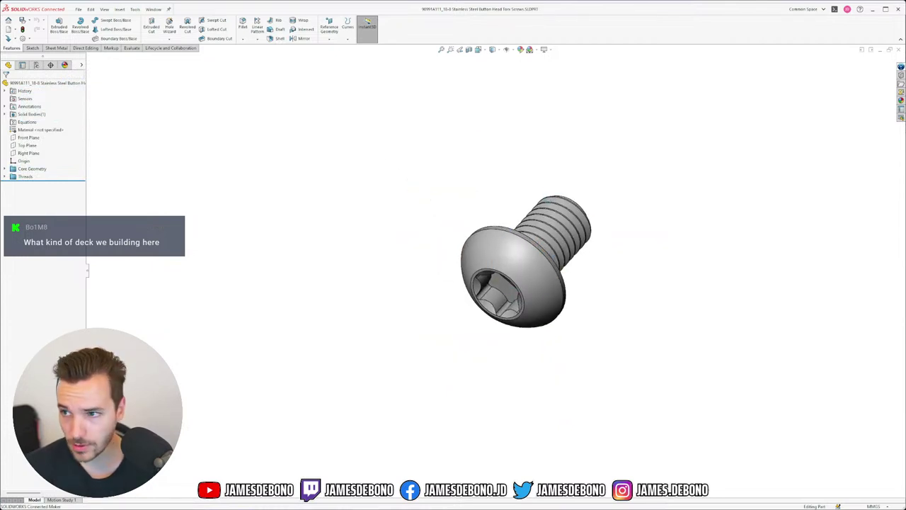
key("alt+Tab")
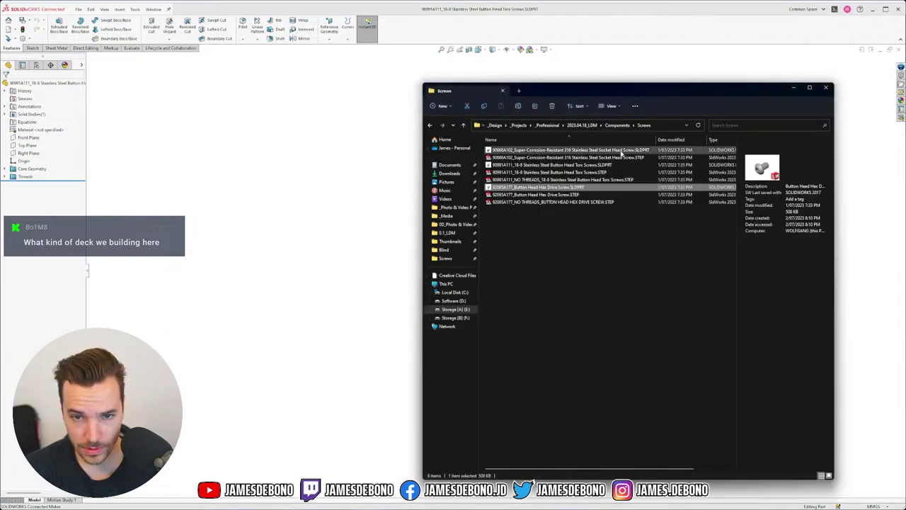
left_click(795, 90)
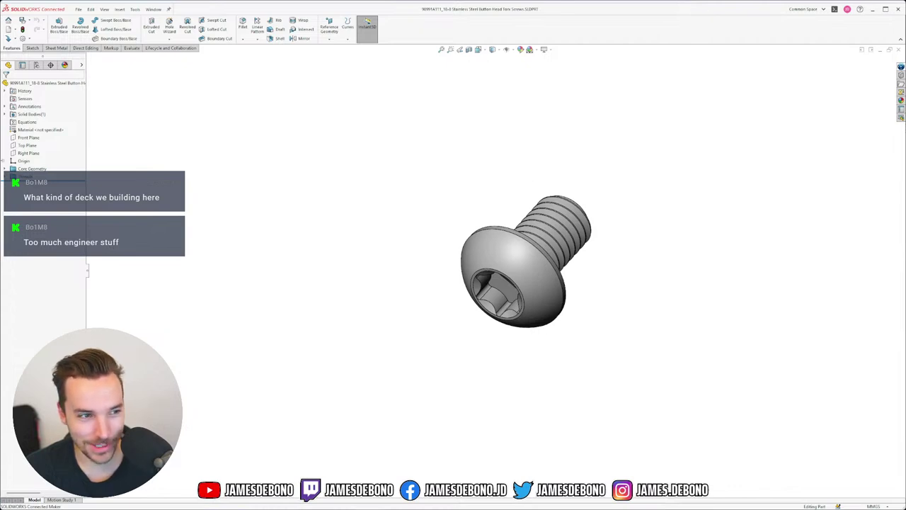
left_click(5, 176)
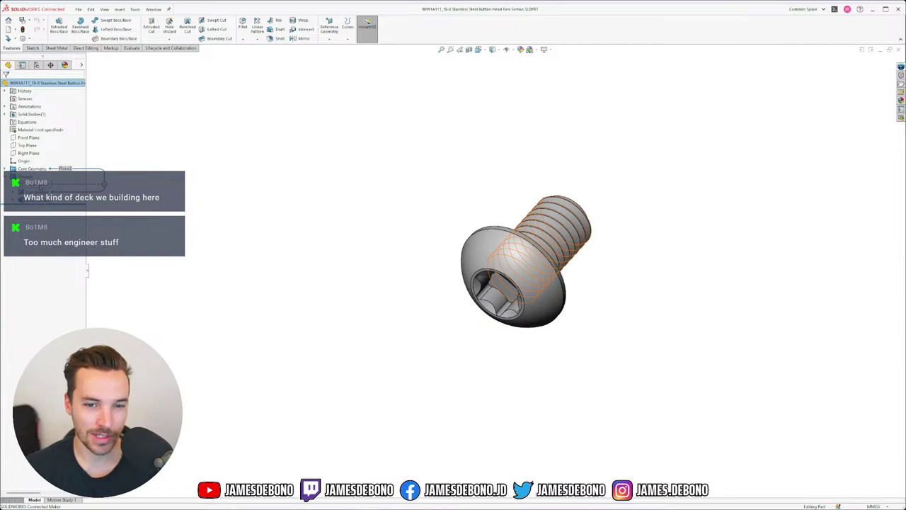
left_click(37, 192)
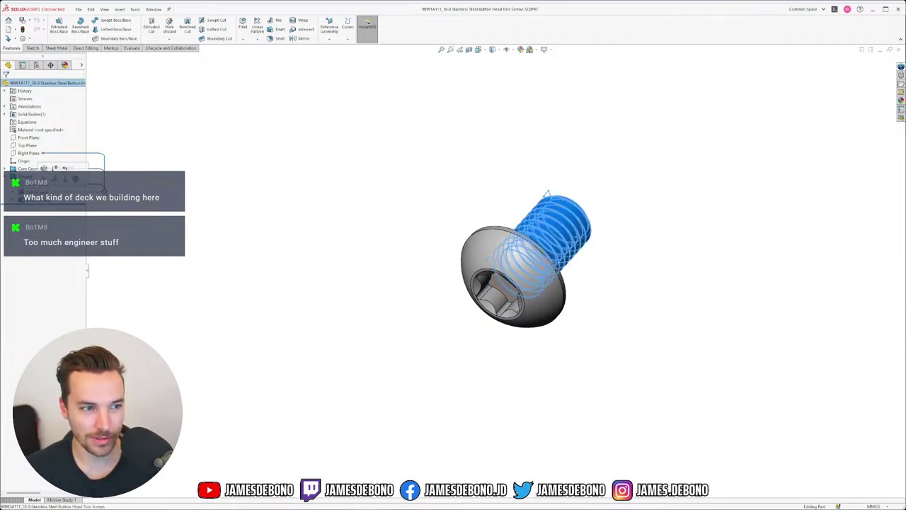
key("Escape")
left_click(5, 176)
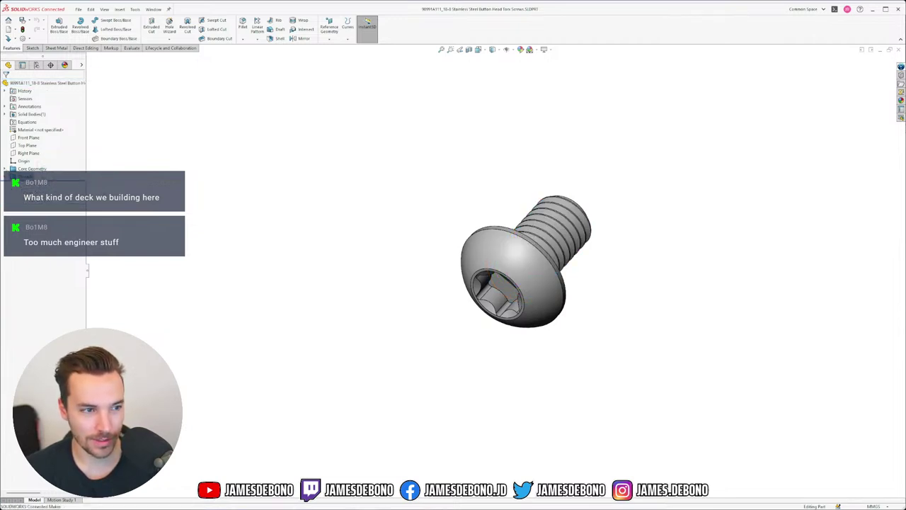
left_click(5, 168)
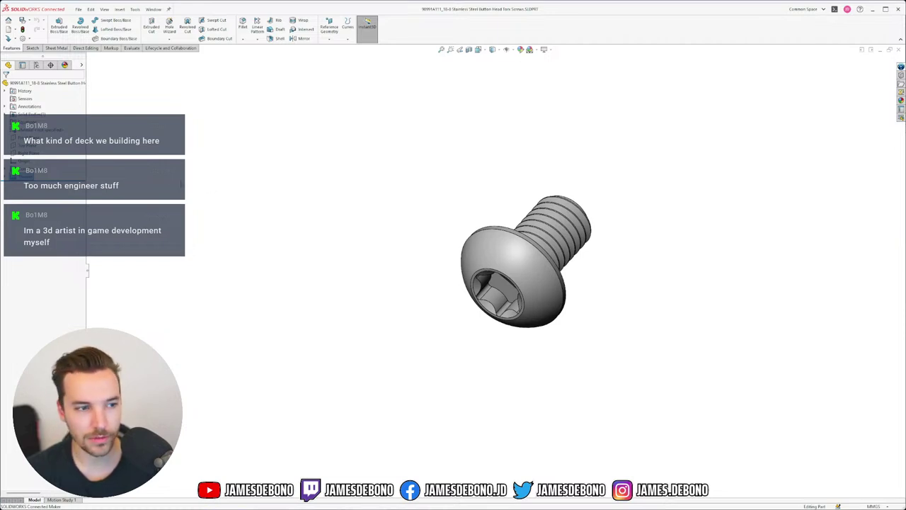
left_click(26, 168)
left_click(24, 161)
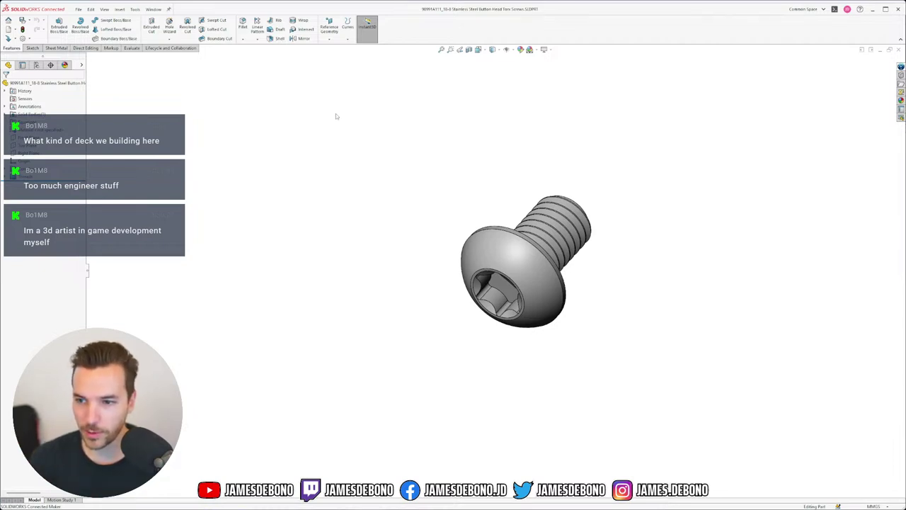
- Close the 90666A102 socket head screw and 92095A177 button head hex drive screw documents
left_click(153, 9)
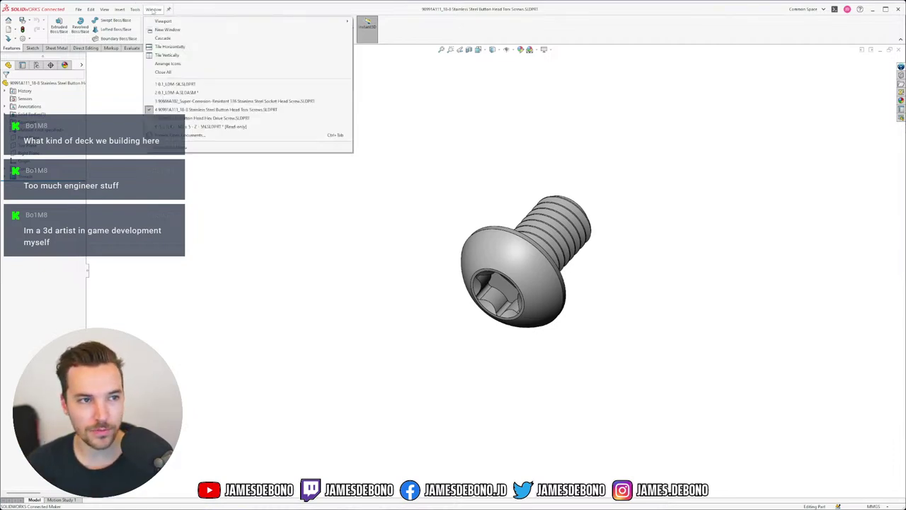
left_click(306, 100)
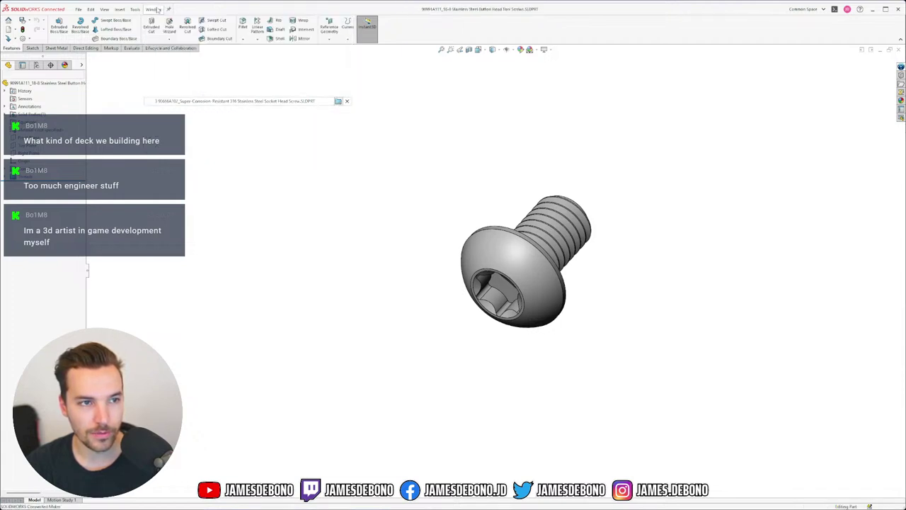
left_click(153, 9)
left_click(307, 110)
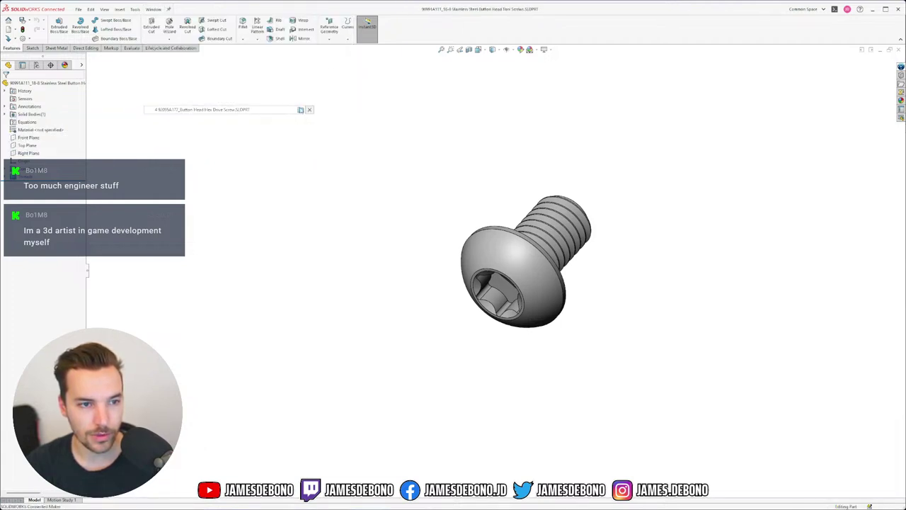
- Close the ISO 7045 M3 x 5 screw document without saving its changes, and close the 90991A111 Torx screw document
left_click(154, 9)
left_click(298, 107)
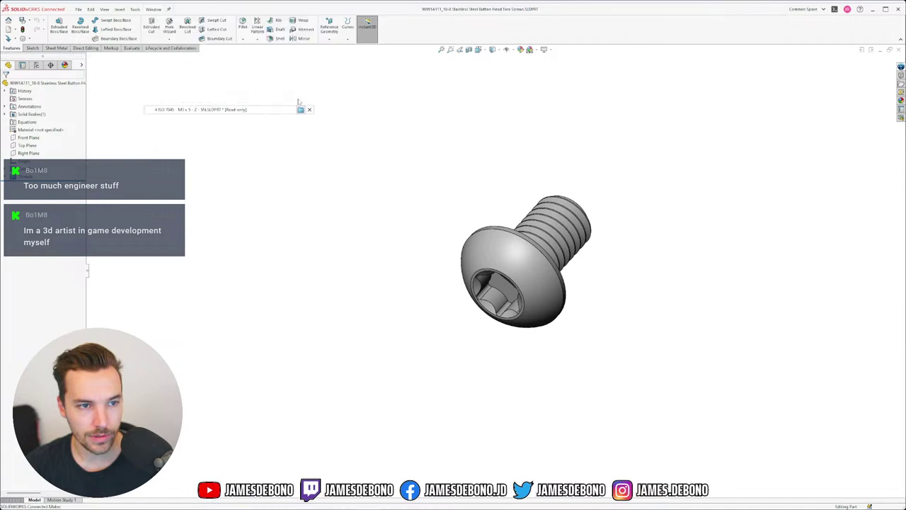
left_click(153, 10)
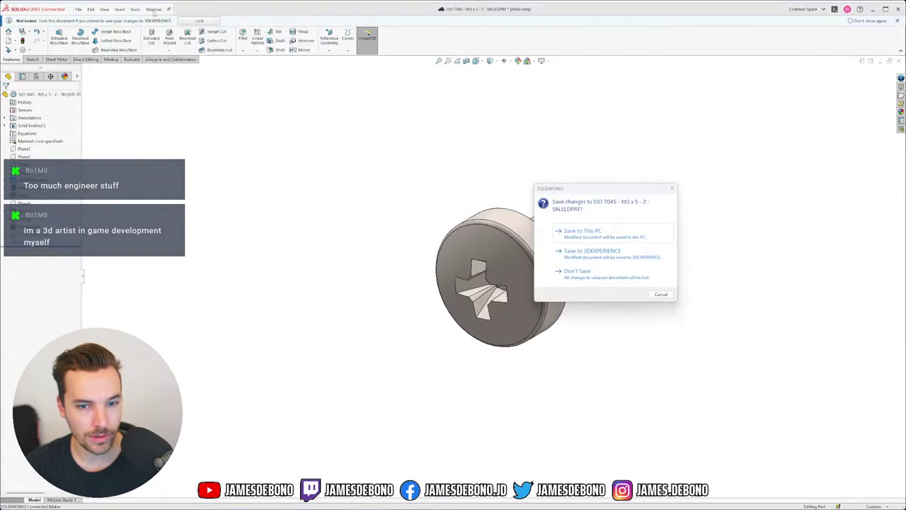
left_click(585, 274)
left_click(588, 268)
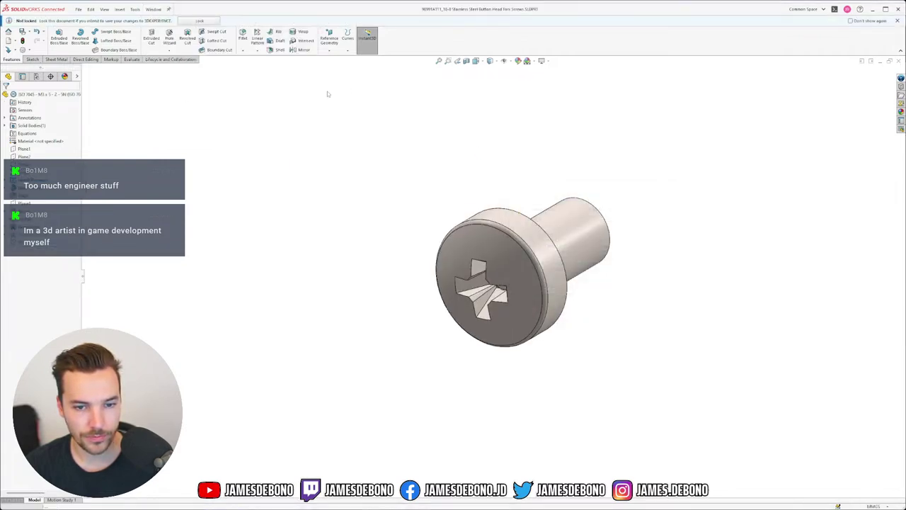
left_click(154, 9)
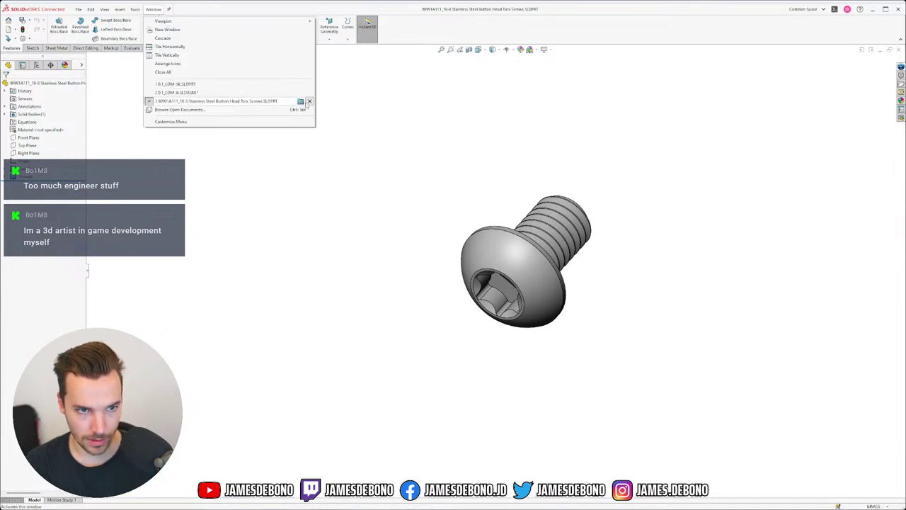
left_click(309, 101)
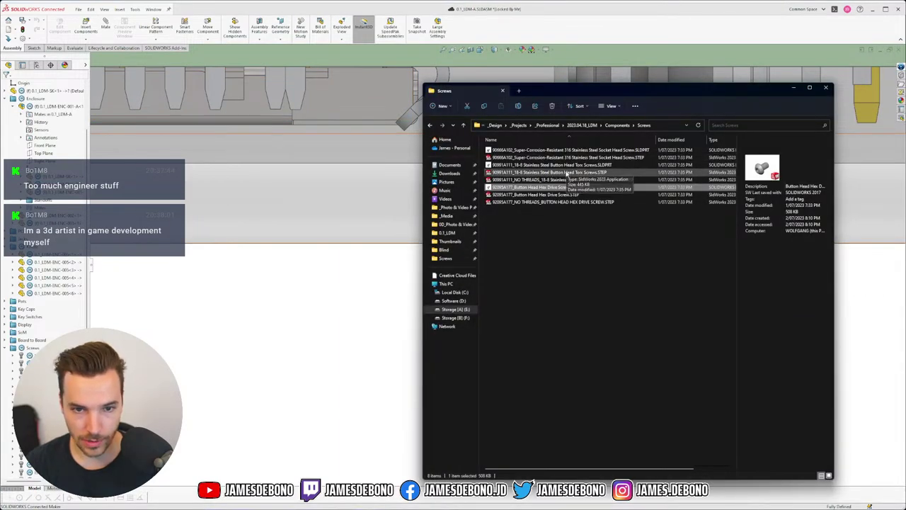
- Delete all the 92095A177 button head hex drive and 90666A102 socket head screw files from the Screws folder
left_click(567, 165)
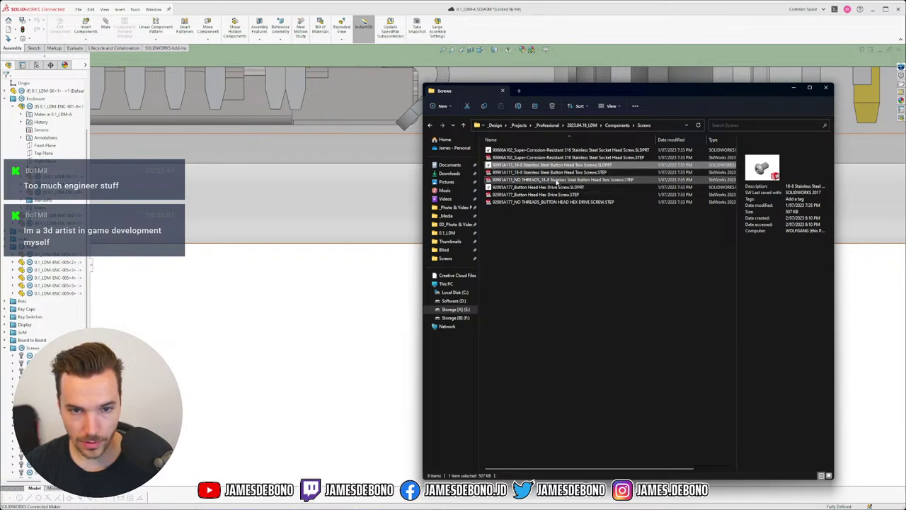
left_click(550, 188)
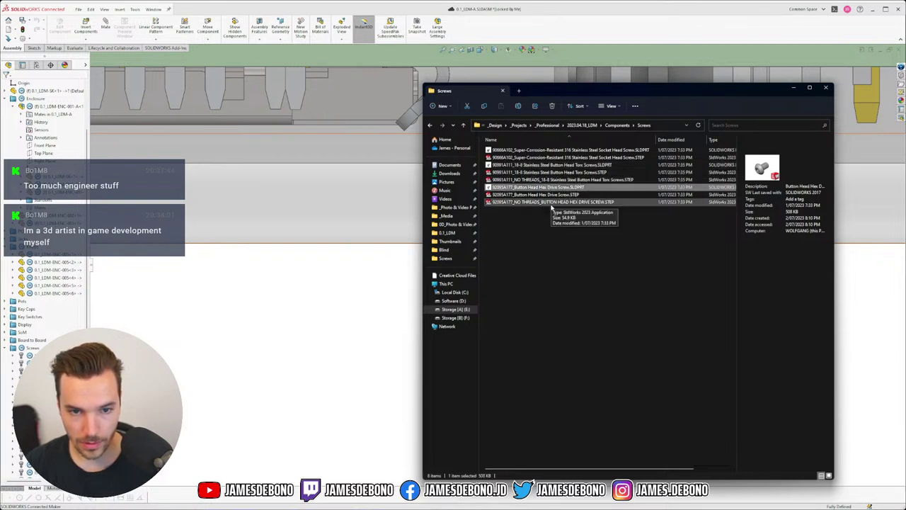
left_click(551, 203, "shift")
key("Delete")
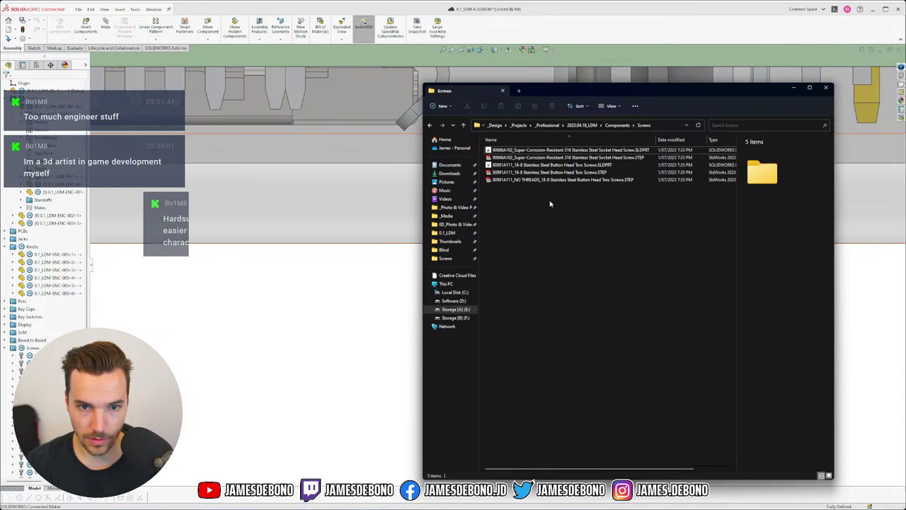
left_click(531, 150)
key("shift+Down")
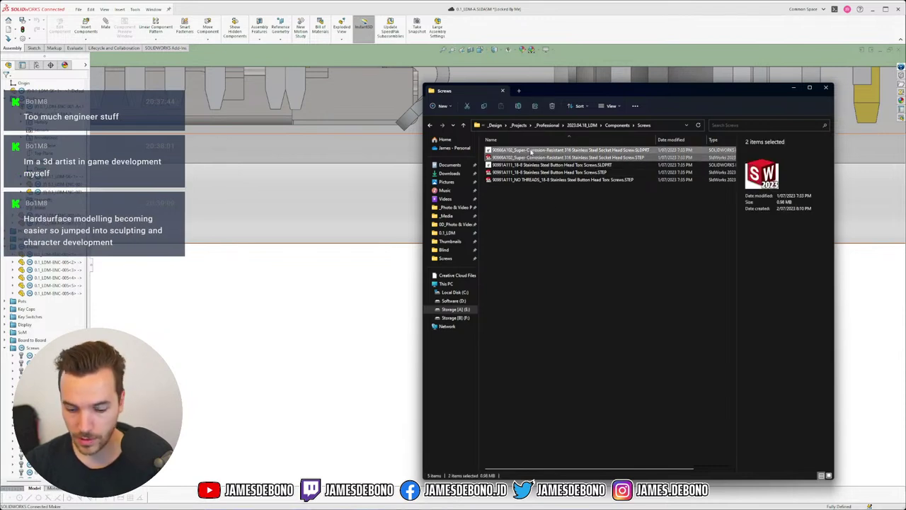
key("Delete")
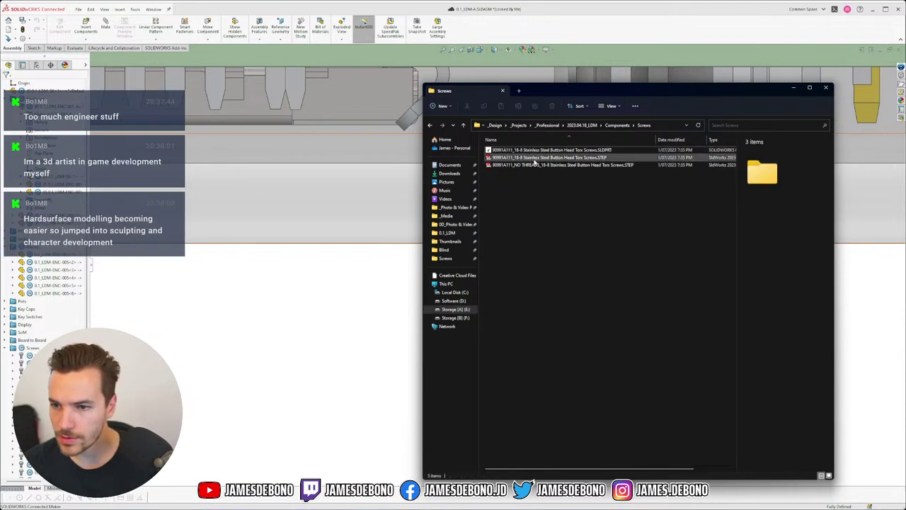
- Create a new folder named "M3x5 - Button Head - Torx" inside the Screws folder
right_click(584, 192)
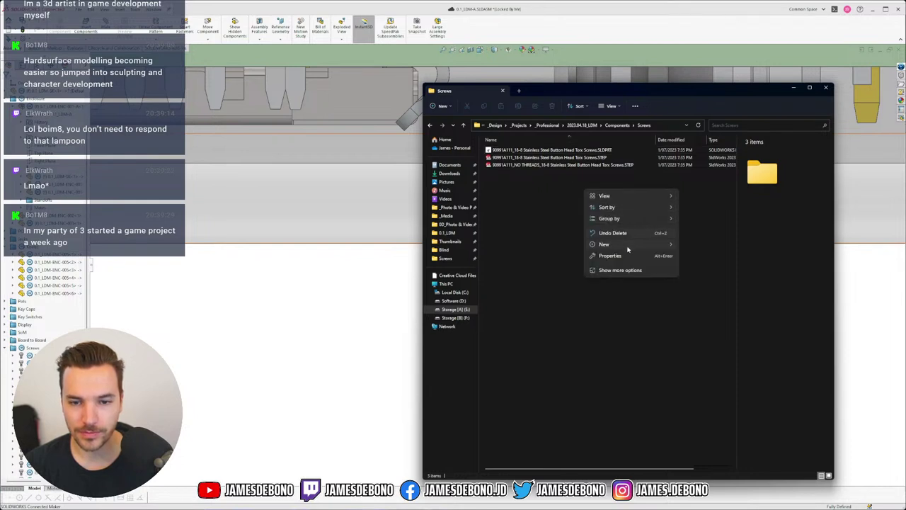
mouse_move(629, 248)
left_click(711, 248)
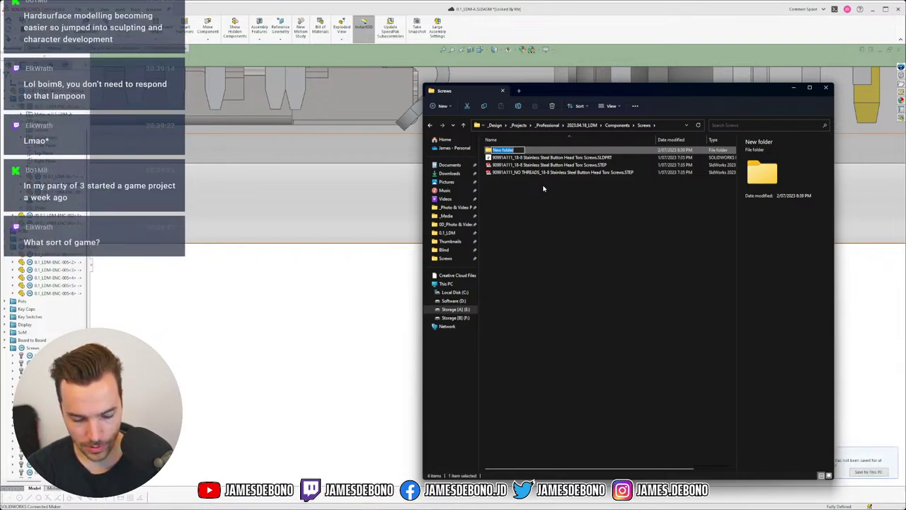
type("M")
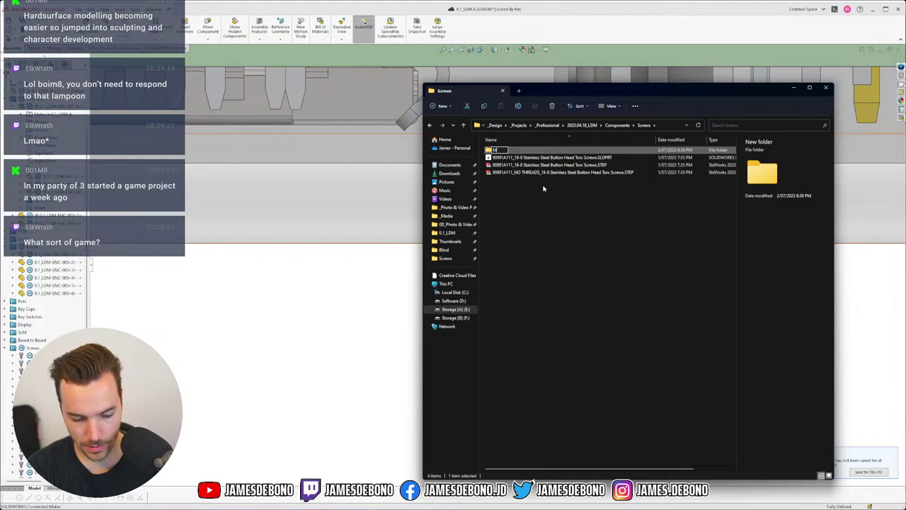
type("3-")
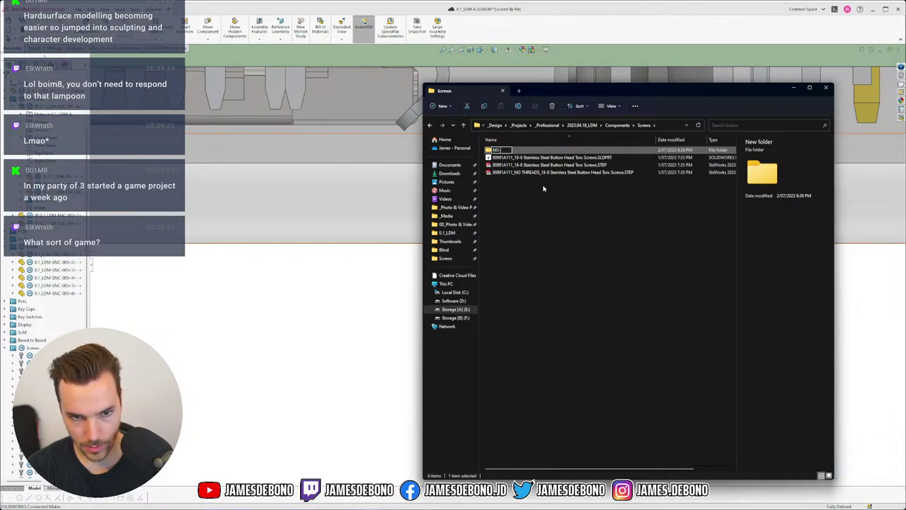
key("BackSpace")
type("x5 ")
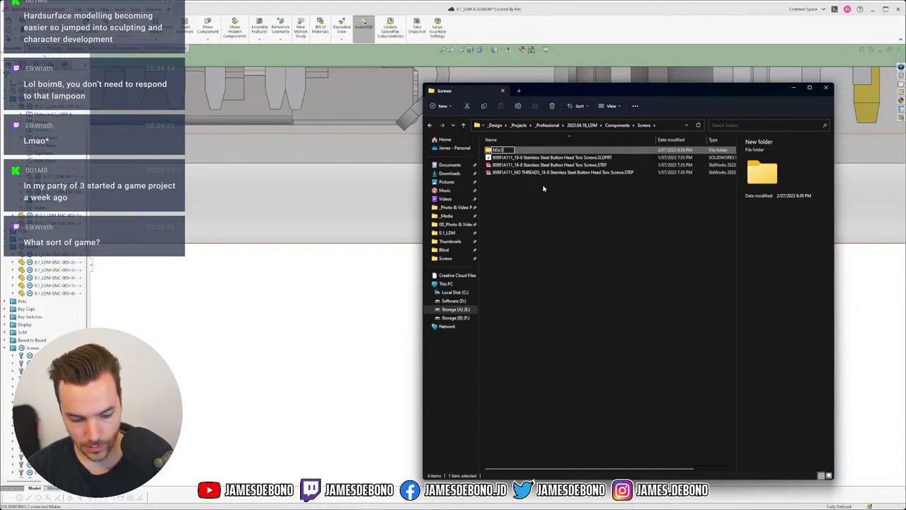
type("- ")
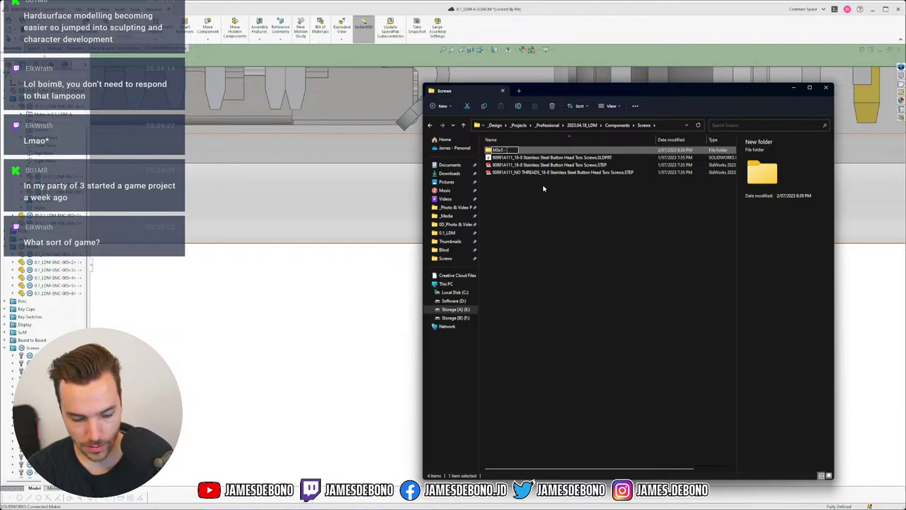
type("Torx")
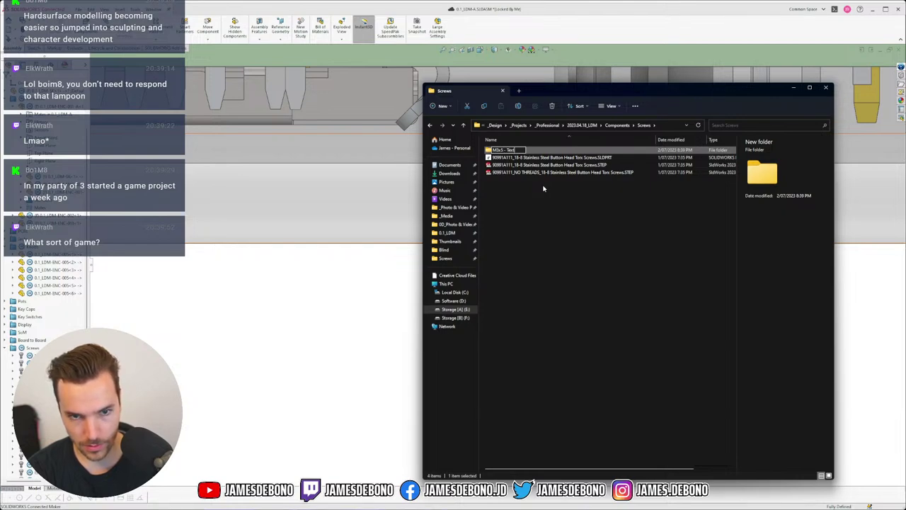
key("BackSpace")
key("BackSpace")
key("BackSpace")
type("orx")
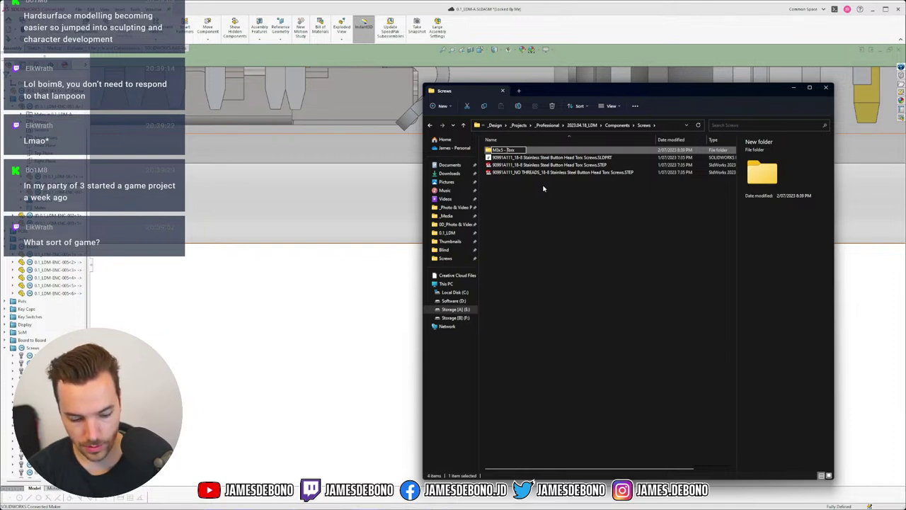
type("Button ")
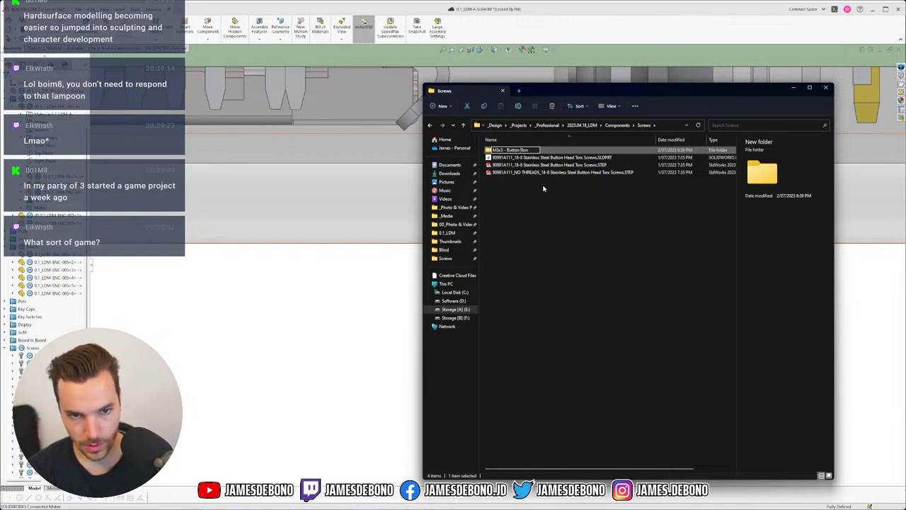
type("Head")
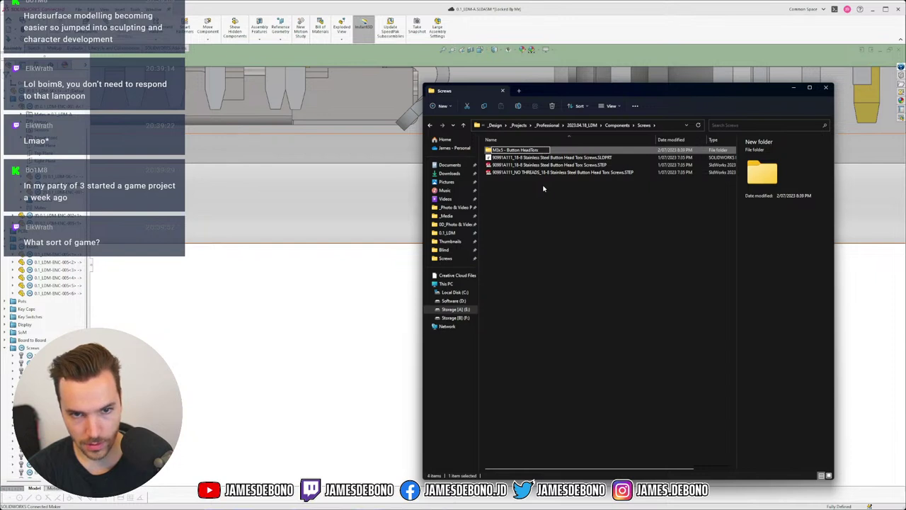
type(" -")
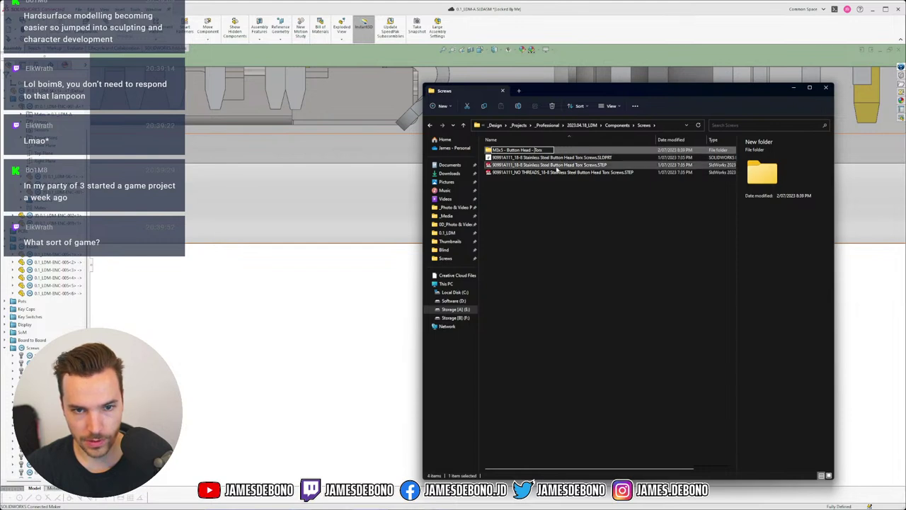
left_click(549, 189)
- Move the three 90991A111 Torx screw files into the M3x5 - Button Head - Torx folder and open the SLDPRT part from there
left_click(523, 158)
left_click(526, 173, "shift")
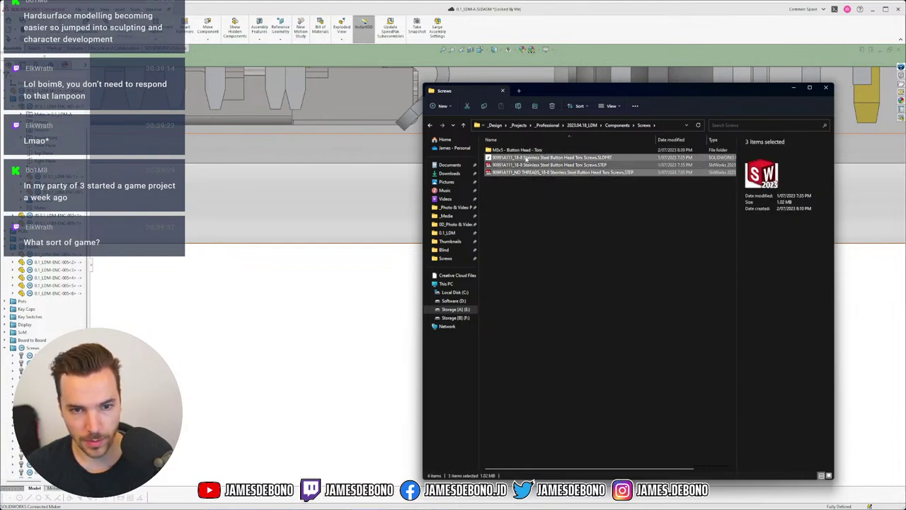
left_click_drag(526, 158, 512, 151)
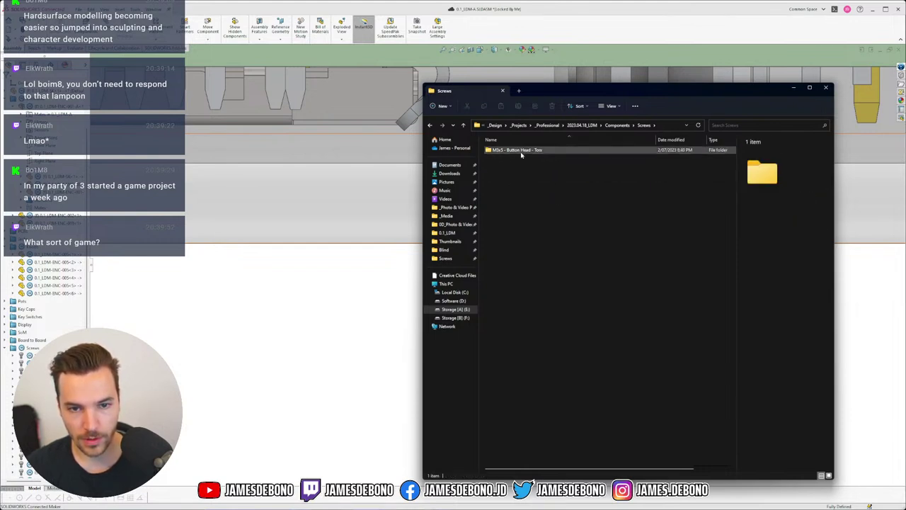
double_click(520, 154)
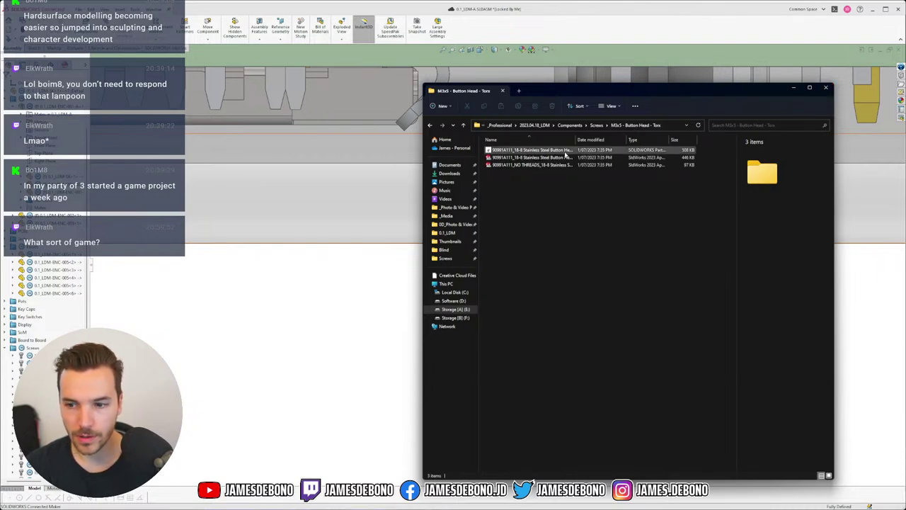
double_click(524, 152)
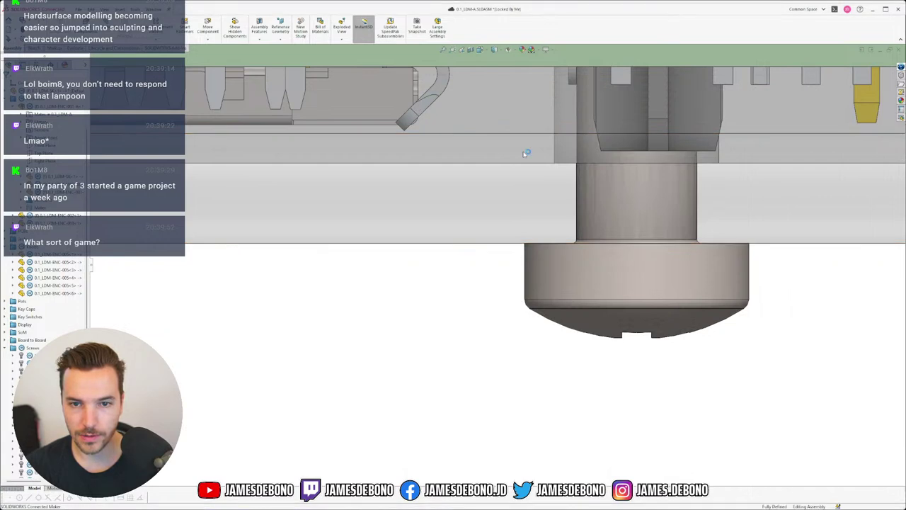
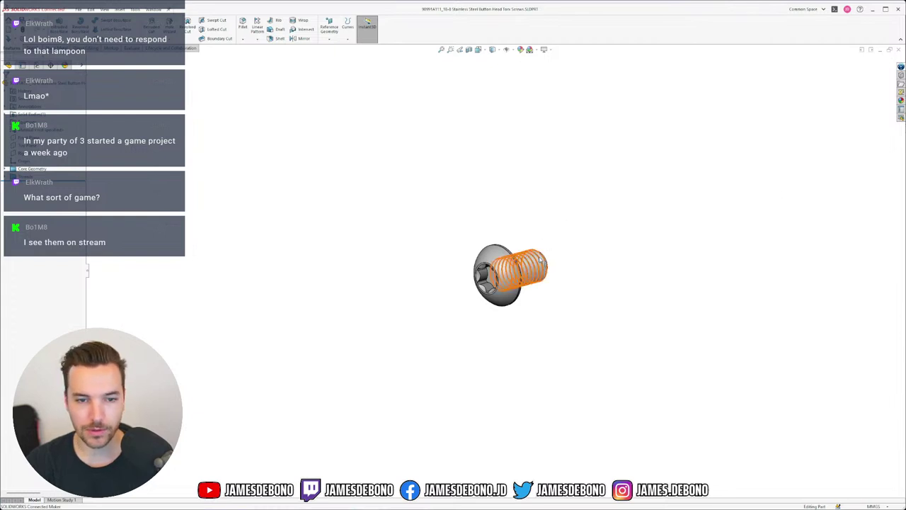
- Expand the Core Geometry folder of the Torx screw and examine the dimensions of its sketches
scroll(517, 294, "down", 3)
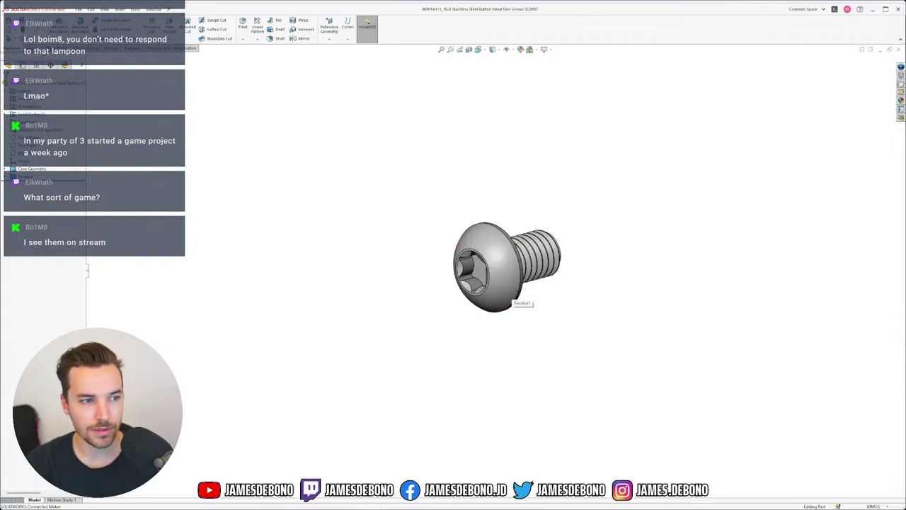
middle_click_drag(517, 295, 302, 186)
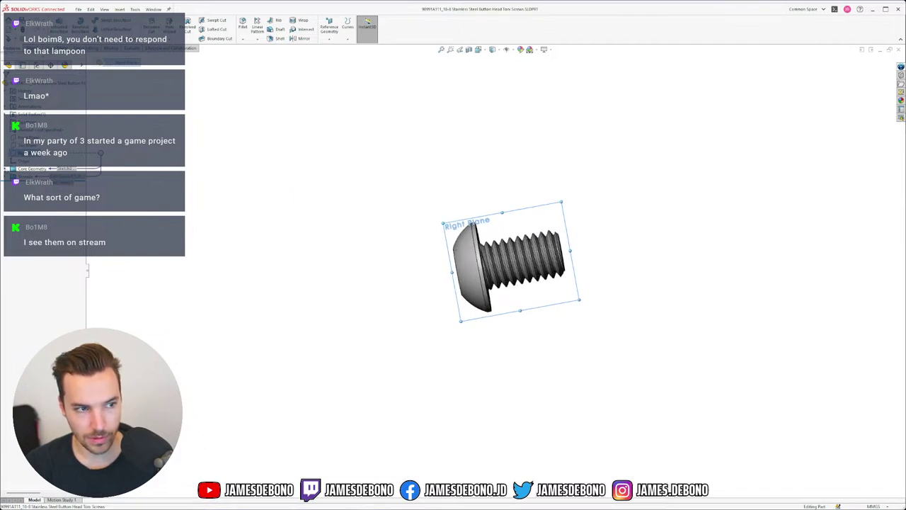
left_click(5, 168)
left_click(32, 176)
mouse_move(206, 190)
middle_mouse_down()
mouse_move(260, 178)
mouse_move(252, 200)
mouse_move(162, 170)
mouse_move(171, 205)
middle_mouse_up()
left_click(32, 184)
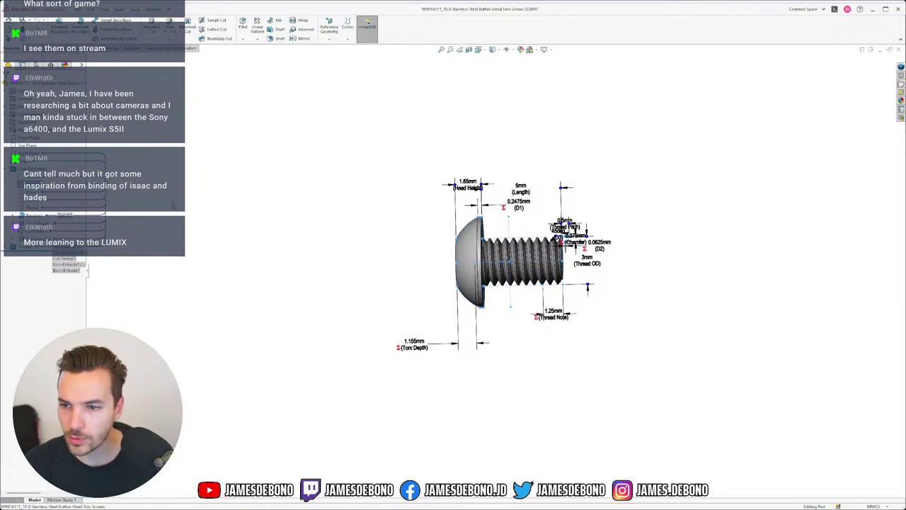
left_click(218, 192)
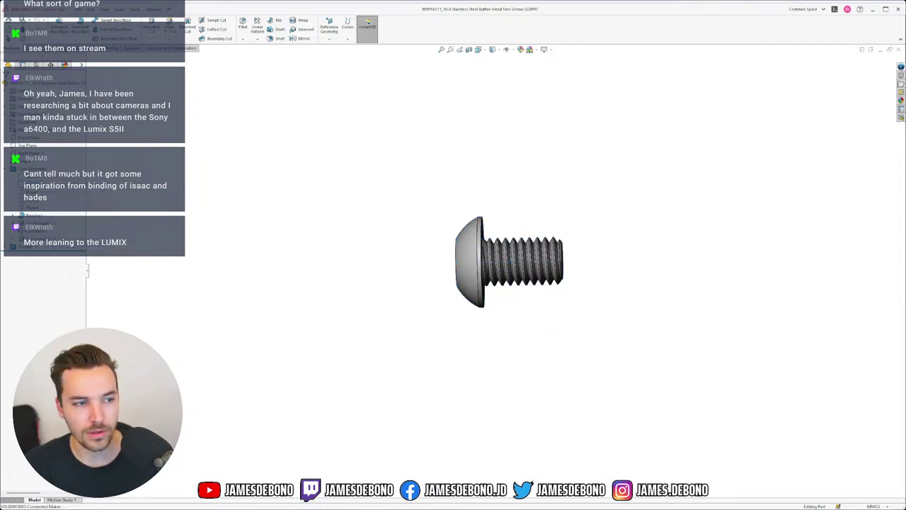
- Open the Core Geometry profile sketch that holds the screw's head height, length and thread dimensions for editing
middle_click_drag(424, 237, 485, 277)
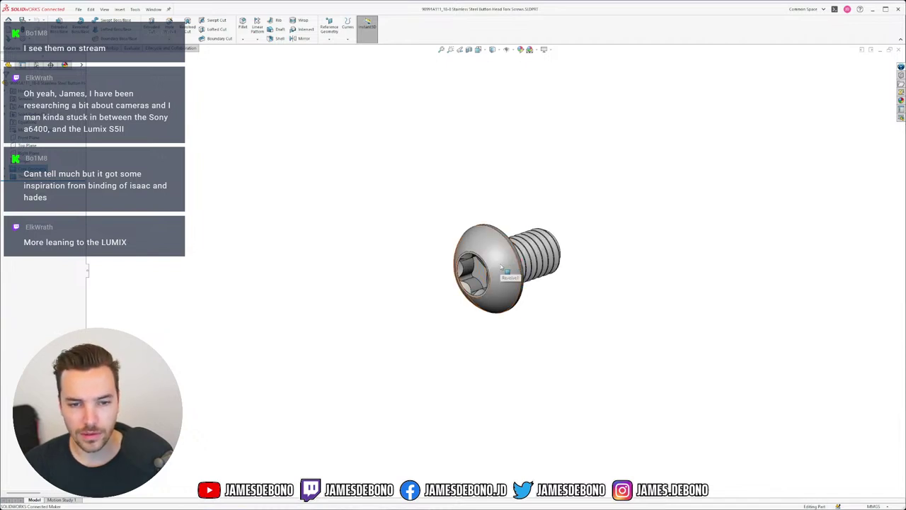
scroll(538, 276, "down", 3)
middle_click_drag(538, 276, 471, 257)
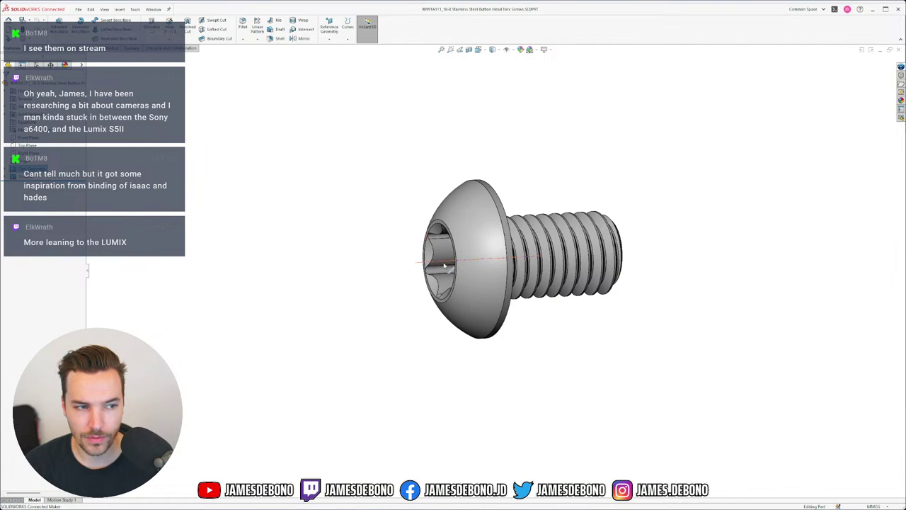
left_click(441, 268)
key("Escape")
middle_click_drag(474, 262, 455, 271)
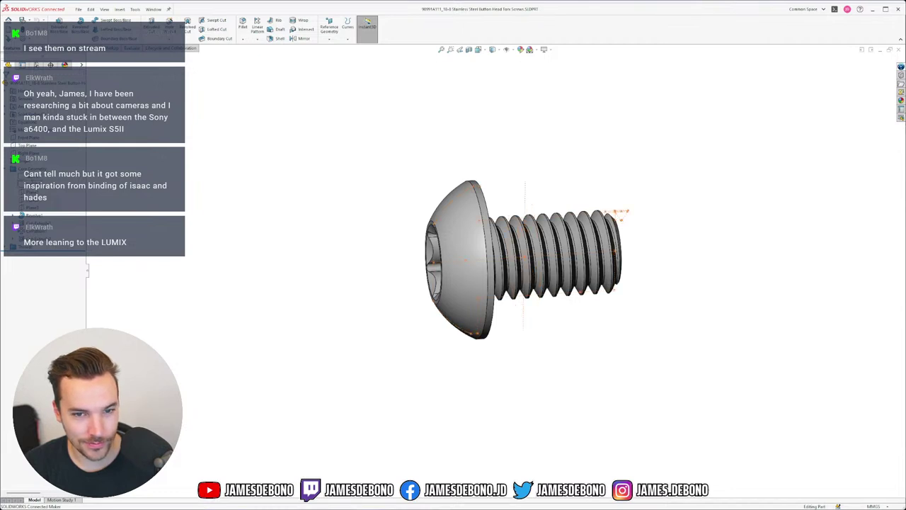
left_click(32, 182)
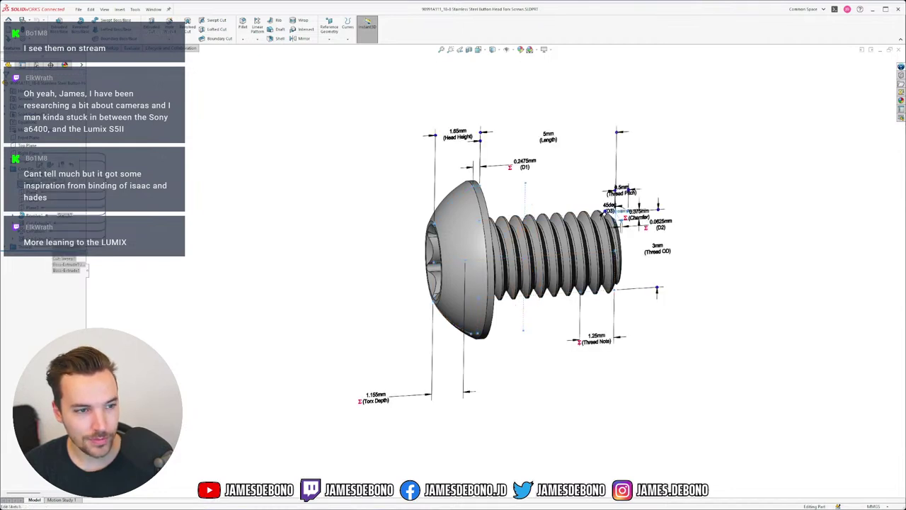
left_click(38, 160)
scroll(493, 284, "down", 8)
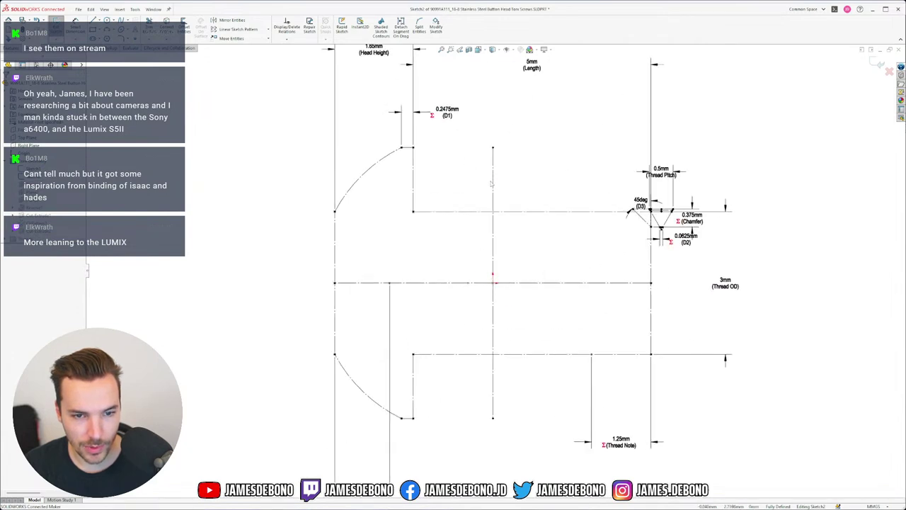
- Leave the screw's profile sketch without changes and switch to the 0.1_LDM-A assembly
left_click(889, 72)
left_click(616, 262)
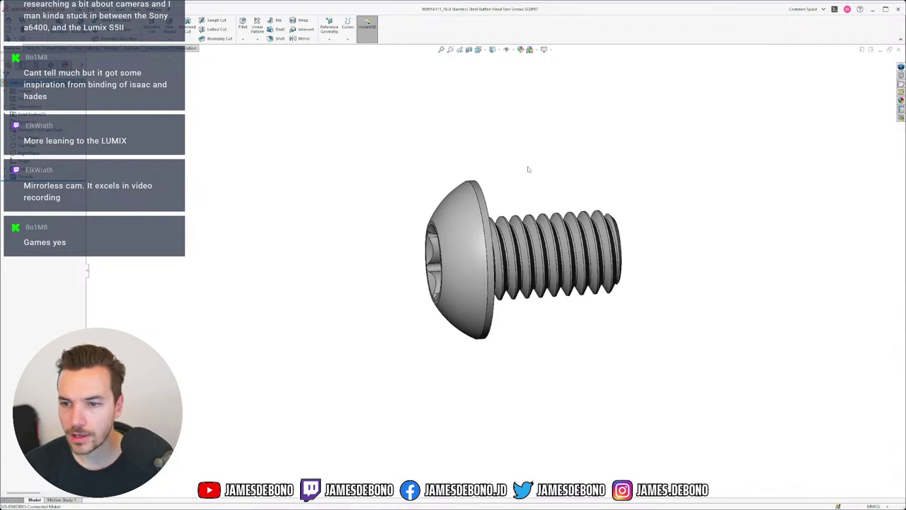
middle_click_drag(713, 200, 763, 213)
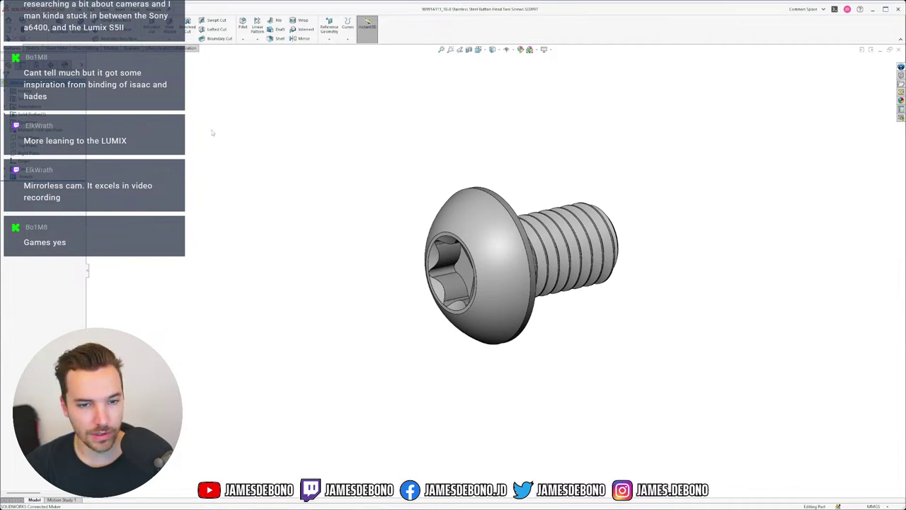
left_click(153, 9)
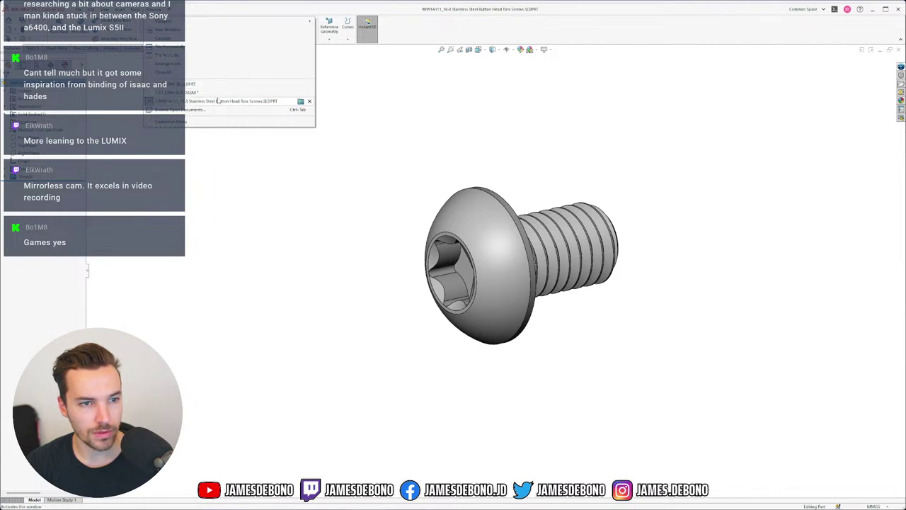
mouse_move(218, 101)
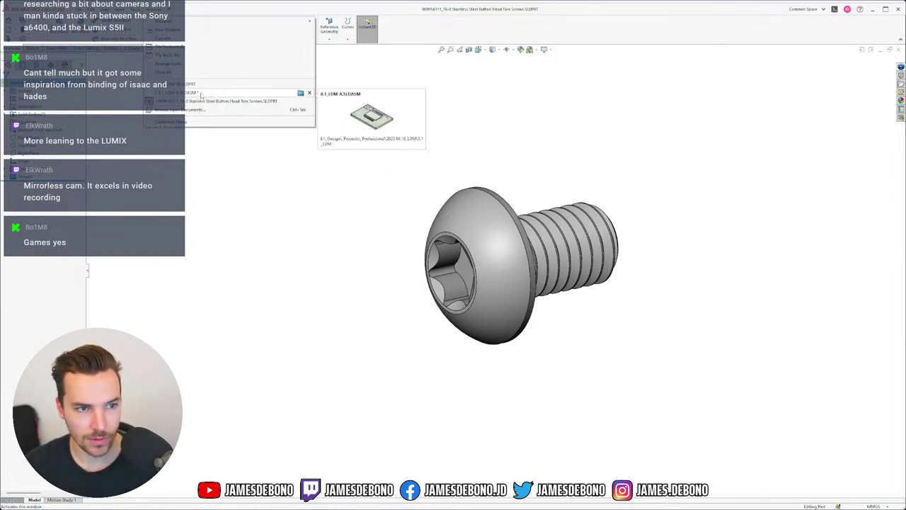
left_click(201, 92)
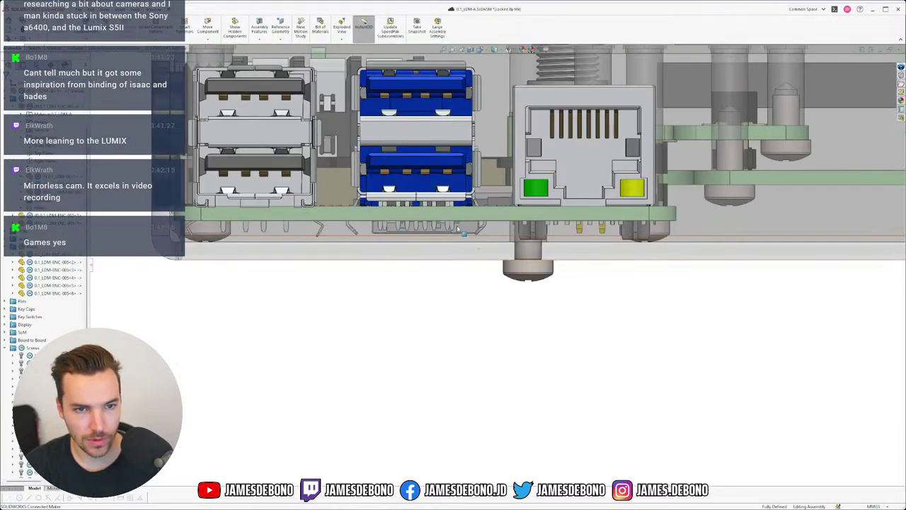
- Try to replace the protruding ISO 7045 M3 x 5 screw below the round connectors with the 90991A111 Torx screw, re-attaching its mates
scroll(472, 261, "up", 8)
middle_click_drag(410, 231, 359, 272)
scroll(359, 273, "down", 3)
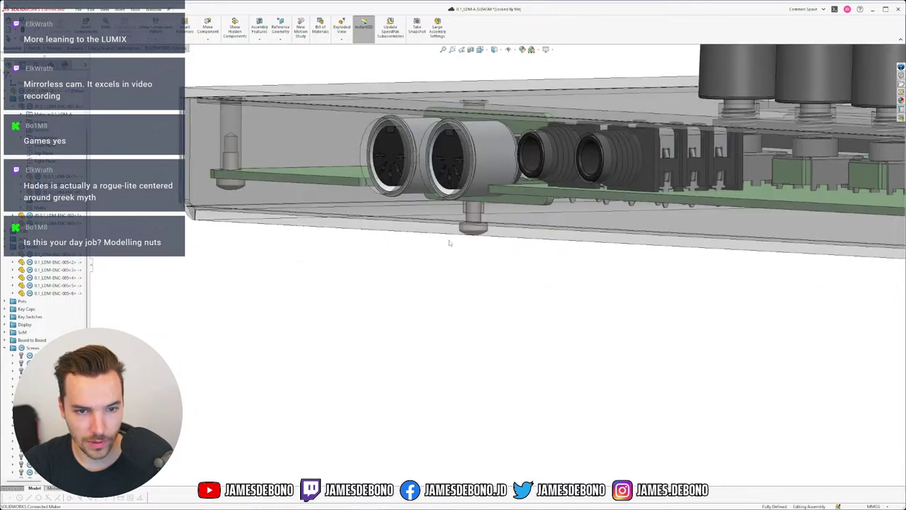
scroll(495, 228, "down", 3)
left_click(496, 228)
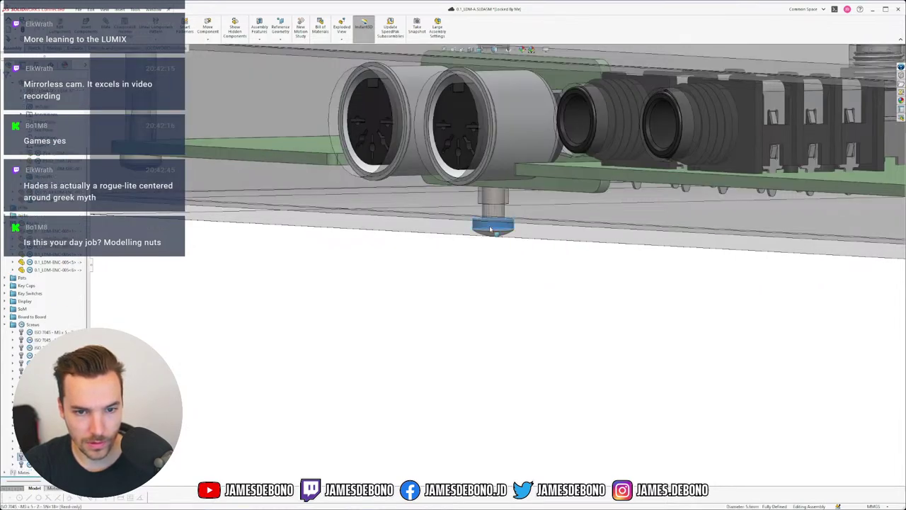
right_click(494, 228)
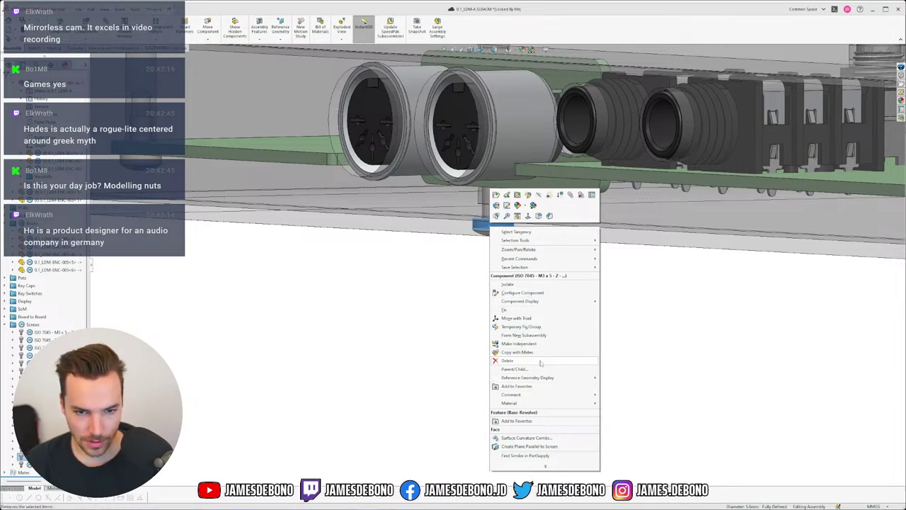
left_click(540, 466)
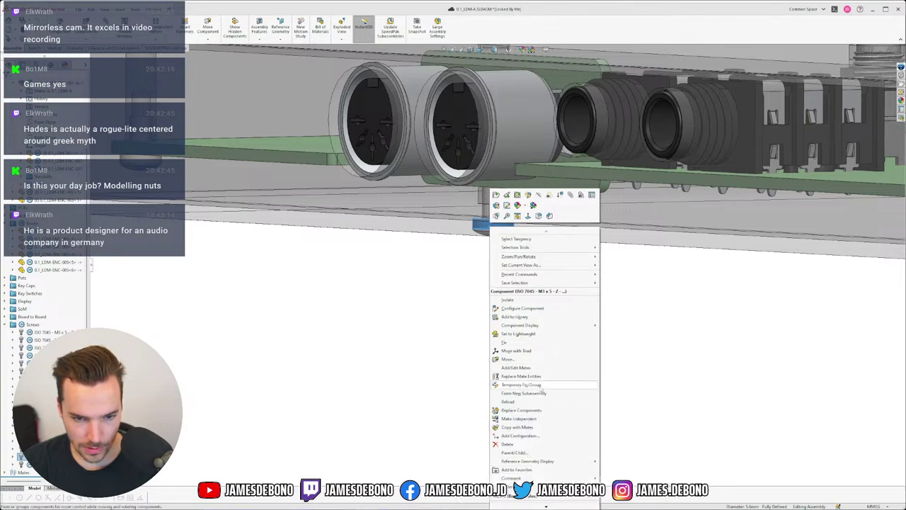
left_click(525, 413)
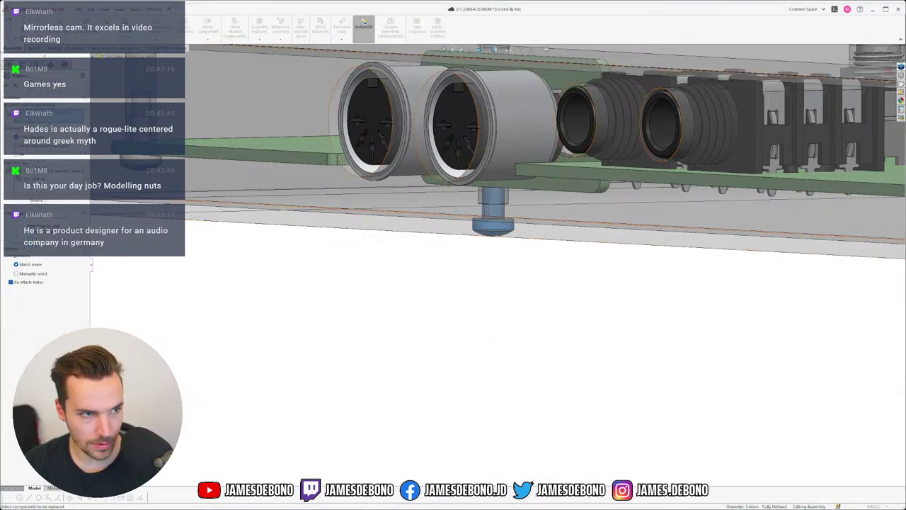
left_click(51, 170)
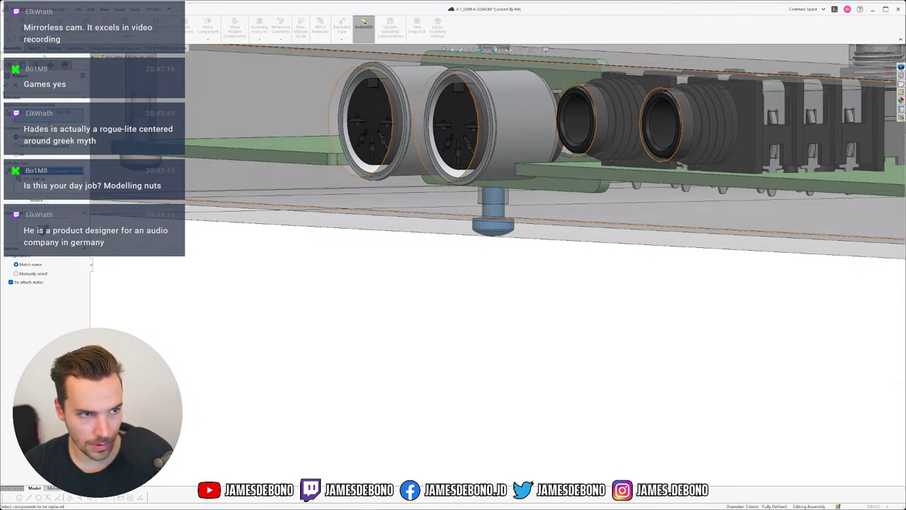
left_click(6, 84)
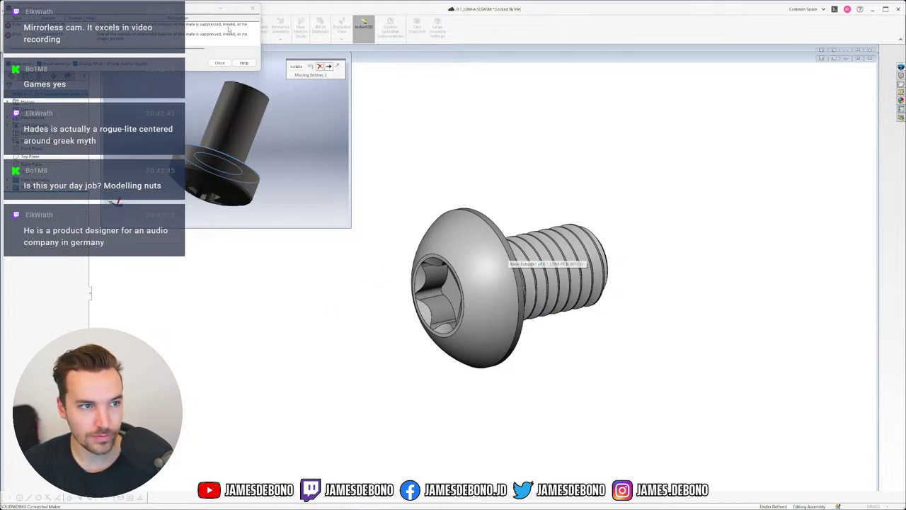
- Dismiss the mate error report and close the screw windows opened for reselecting the missing mate entities
left_click(220, 63)
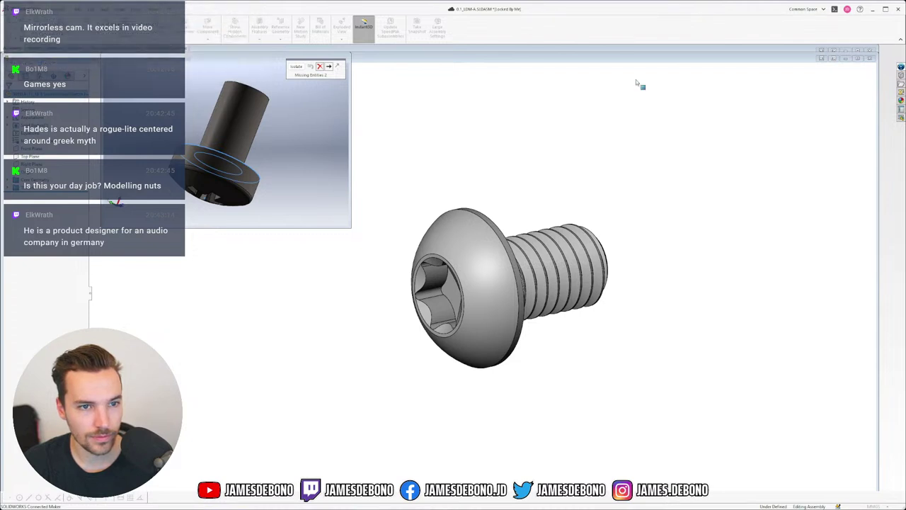
left_click(858, 59)
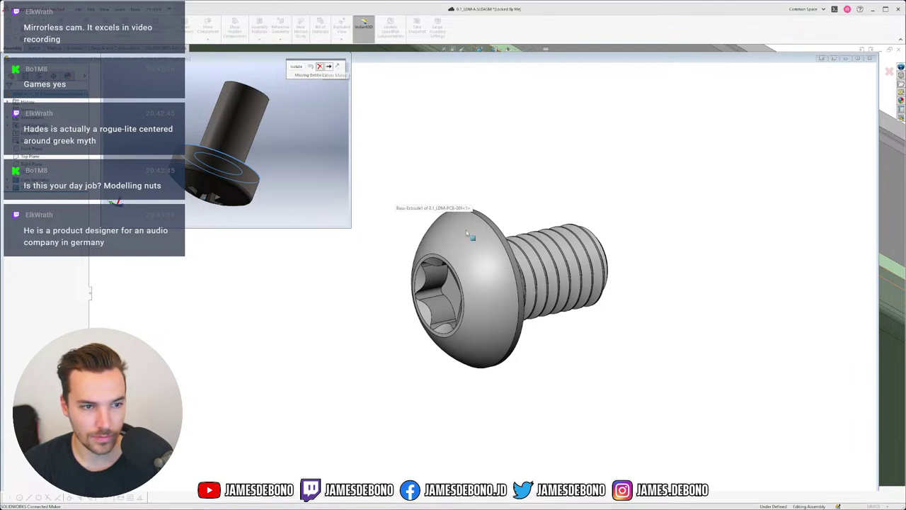
scroll(408, 250, "down", 3)
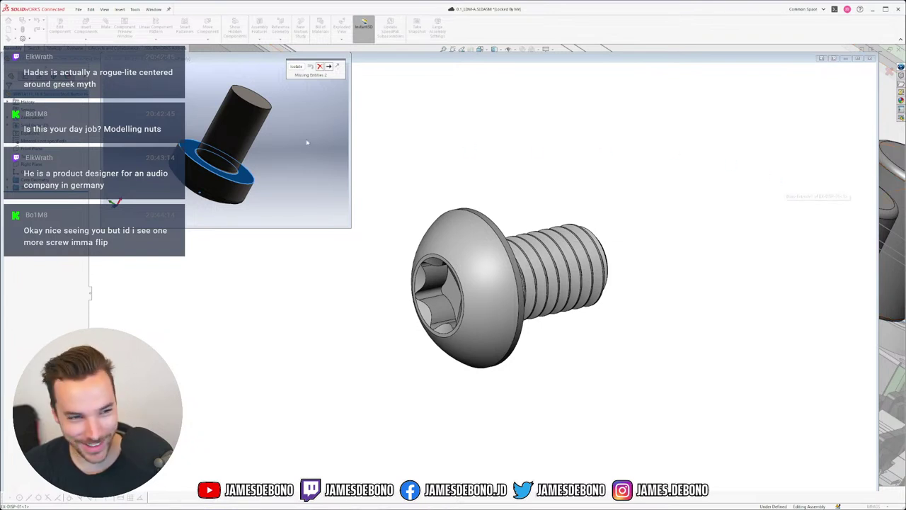
left_click(869, 59)
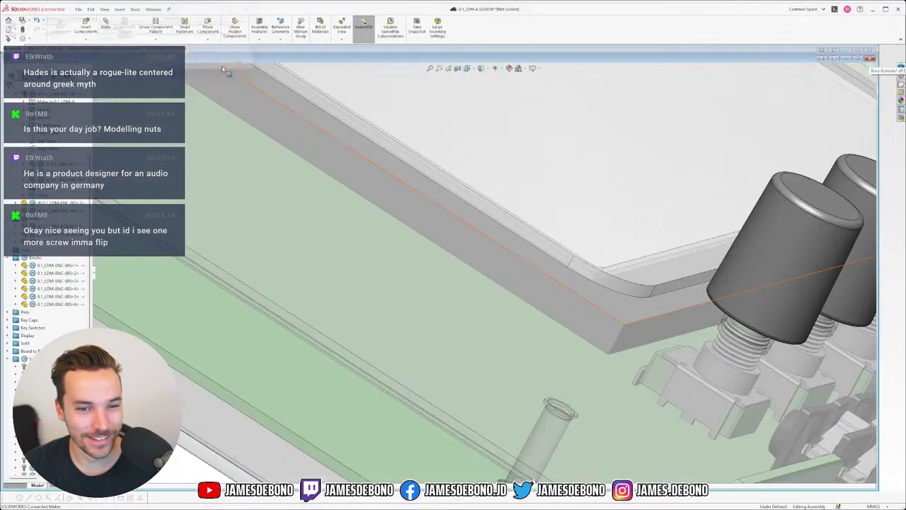
left_click(153, 9)
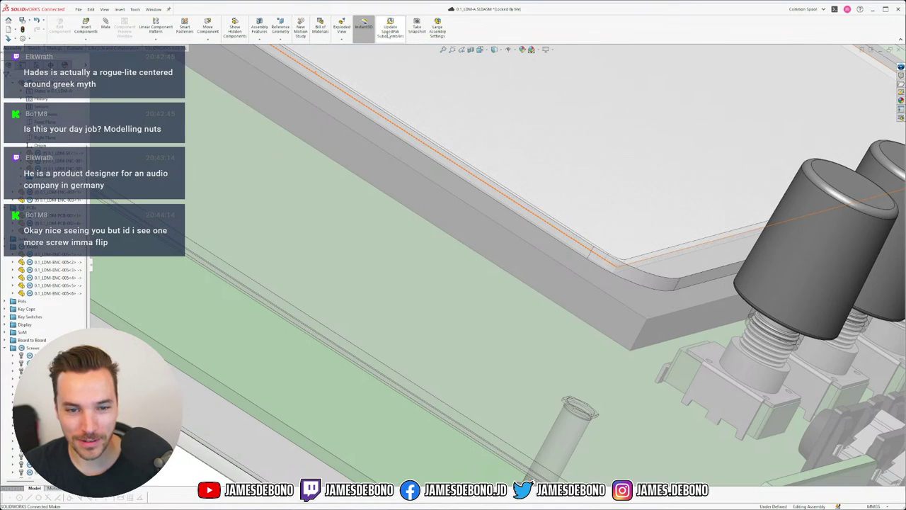
- Turn the 90991A111 Torx screw part so the underside of its head is shown, and return to the 0.1_LDM-A assembly
scroll(603, 256, "down", 3)
scroll(603, 256, "up", 5)
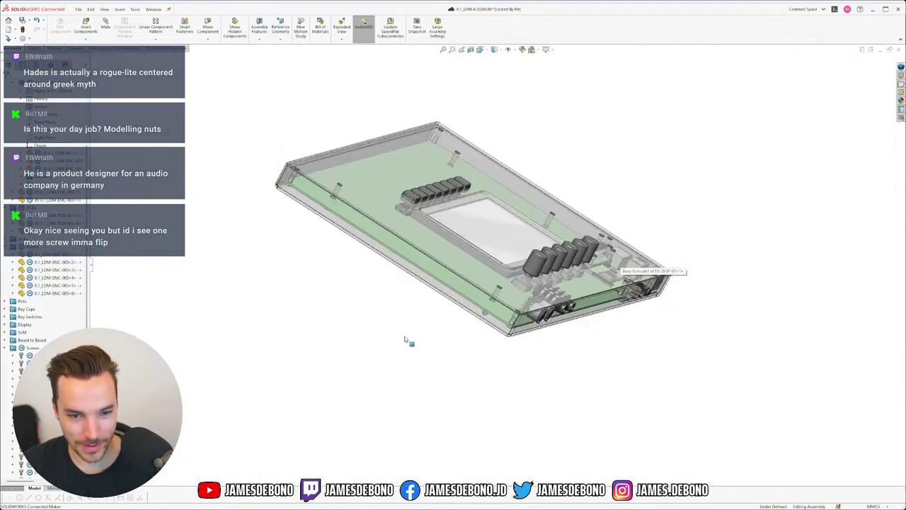
scroll(287, 203, "down", 3)
scroll(319, 198, "down", 4)
mouse_move(354, 225)
middle_mouse_down()
mouse_move(376, 178)
mouse_move(362, 209)
middle_mouse_up()
scroll(607, 235, "up", 3)
scroll(607, 234, "down", 2)
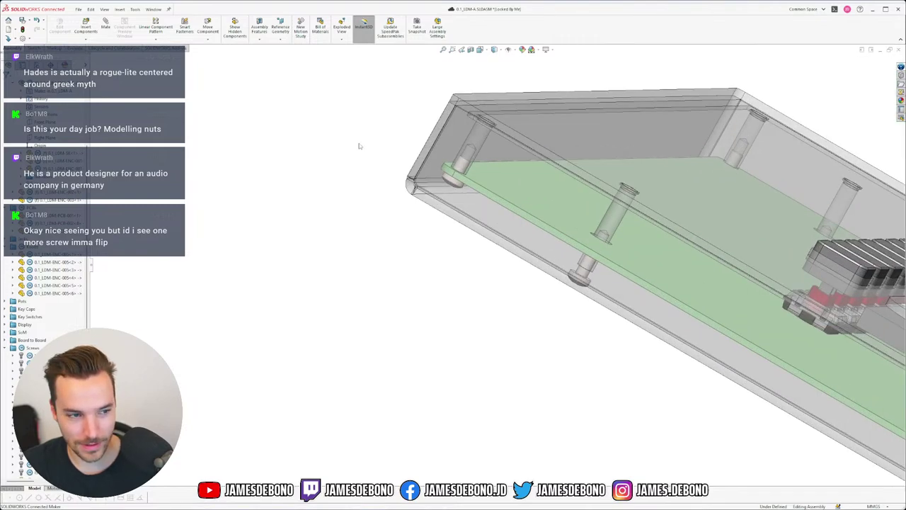
left_click(152, 9)
left_click(212, 101)
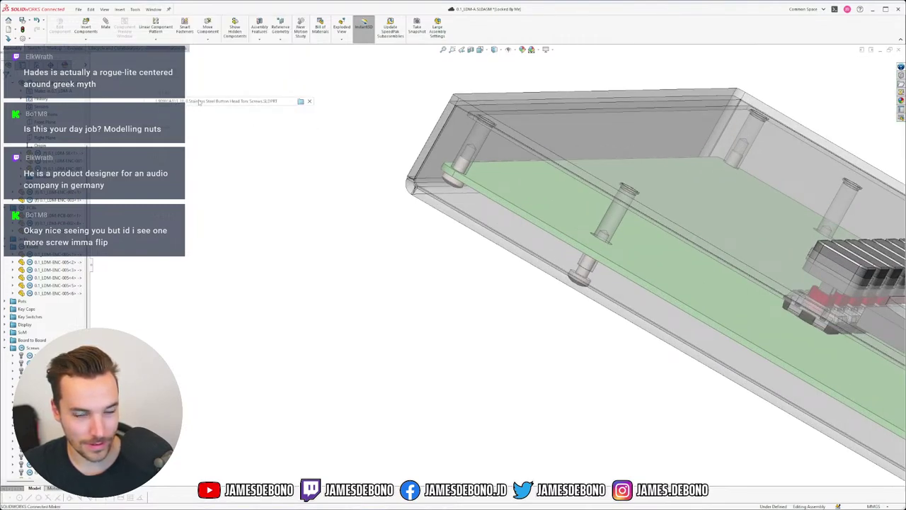
middle_click_drag(633, 179, 524, 238)
left_click(153, 9)
left_click(180, 92)
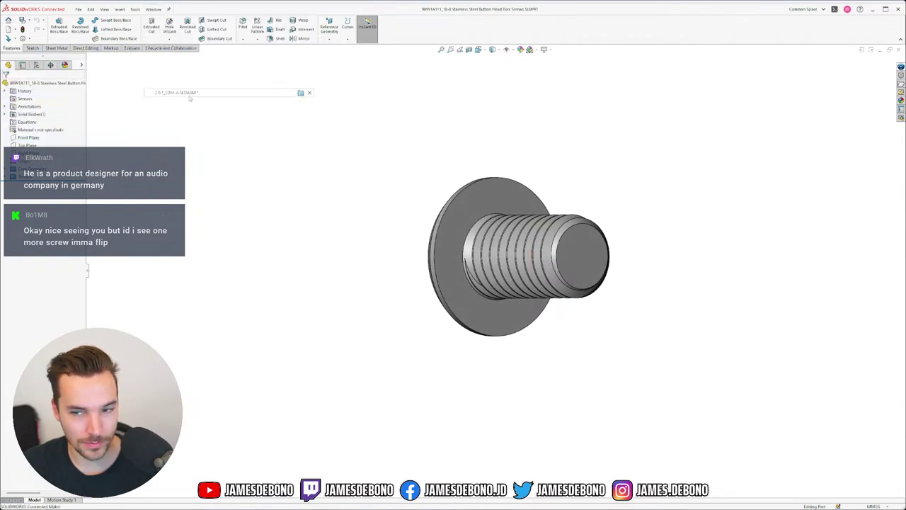
- Replace the protruding ISO 7045 M3 x 5 screw under the circuit board with the 90991A111 Torx screw, re-attaching its mates
scroll(574, 282, "down", 5)
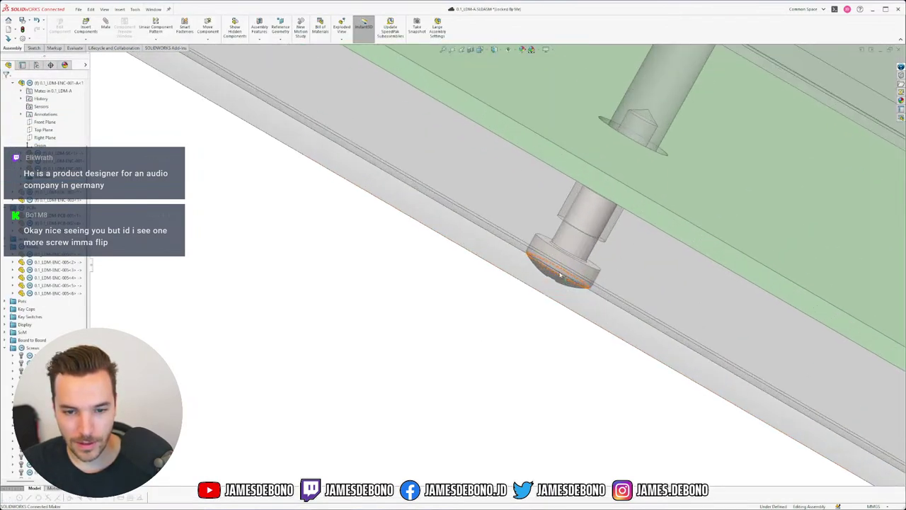
left_click(574, 274)
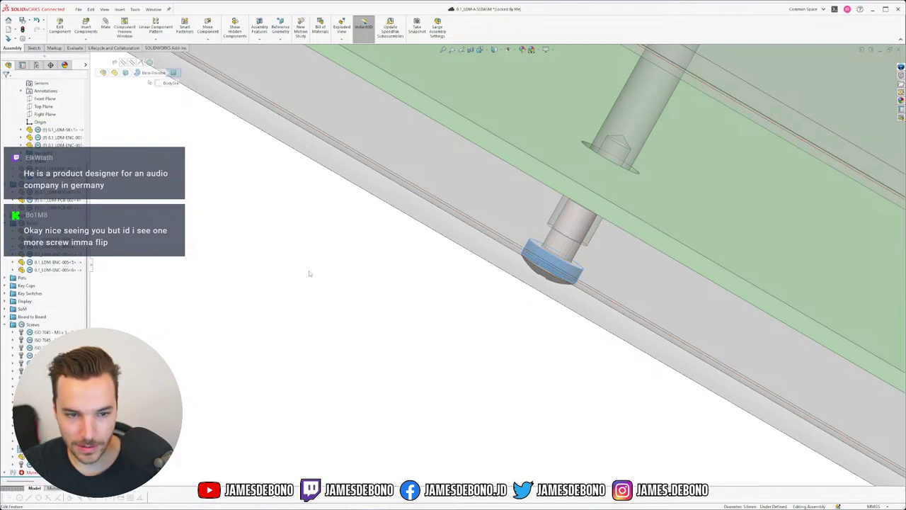
left_click(56, 457)
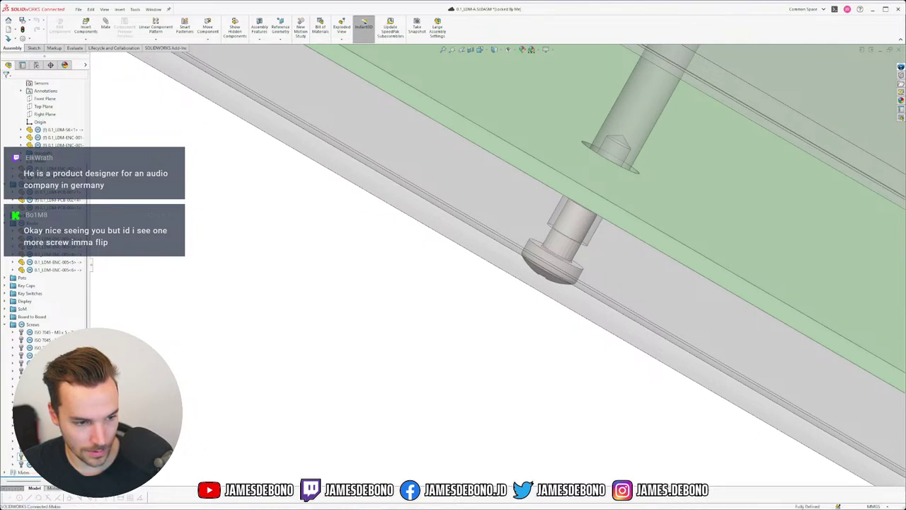
right_click(574, 268)
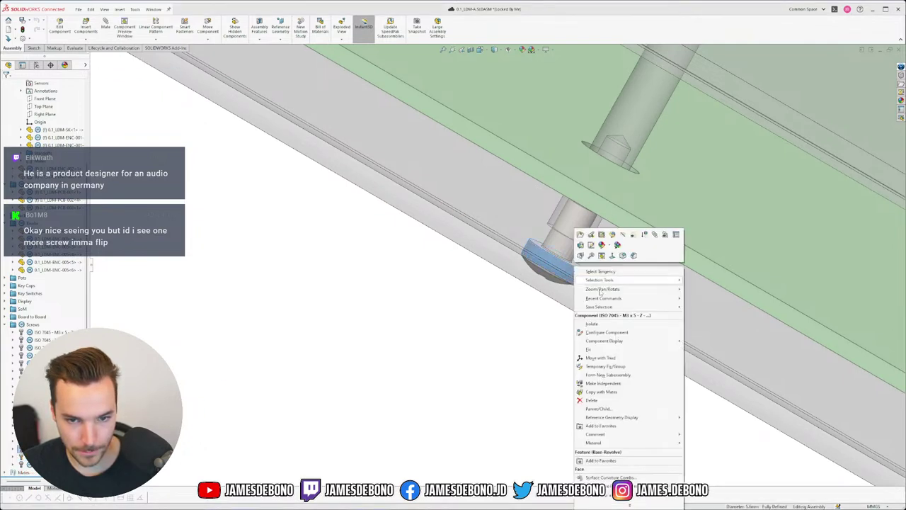
left_click(629, 505)
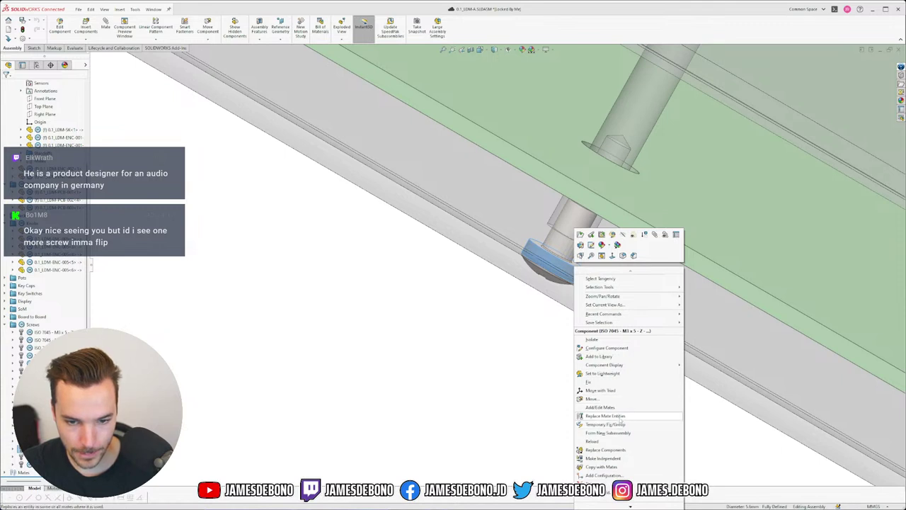
left_click(609, 450)
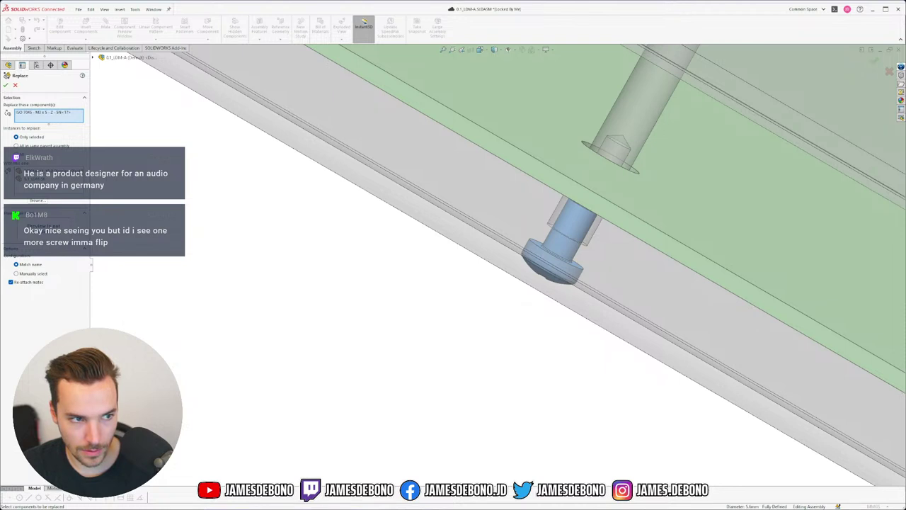
left_click(32, 171)
left_click(5, 86)
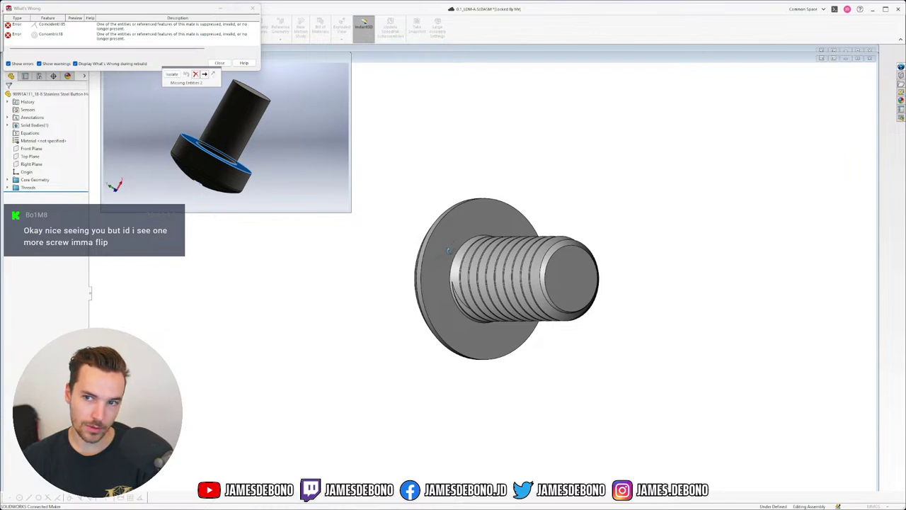
- Try to reassign the missing coincident mate reference to the underside of the Torx screw's head
left_click(289, 186)
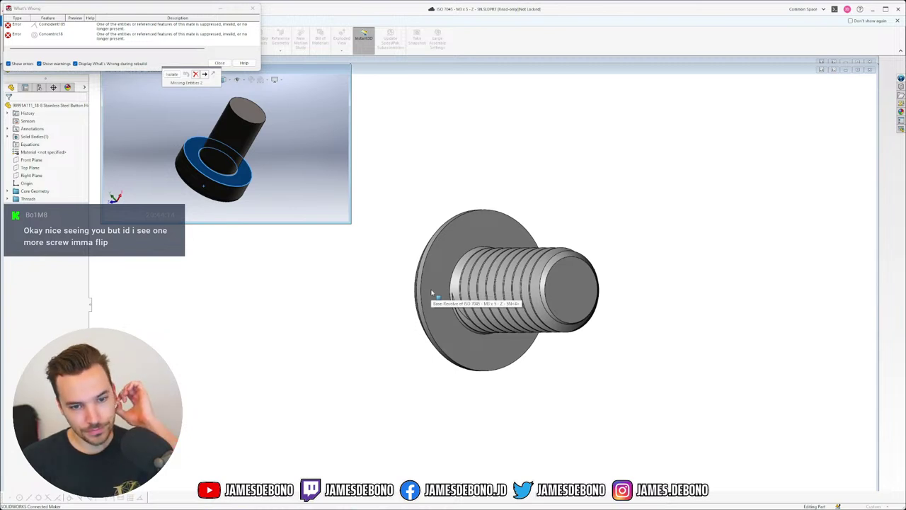
left_click(432, 285)
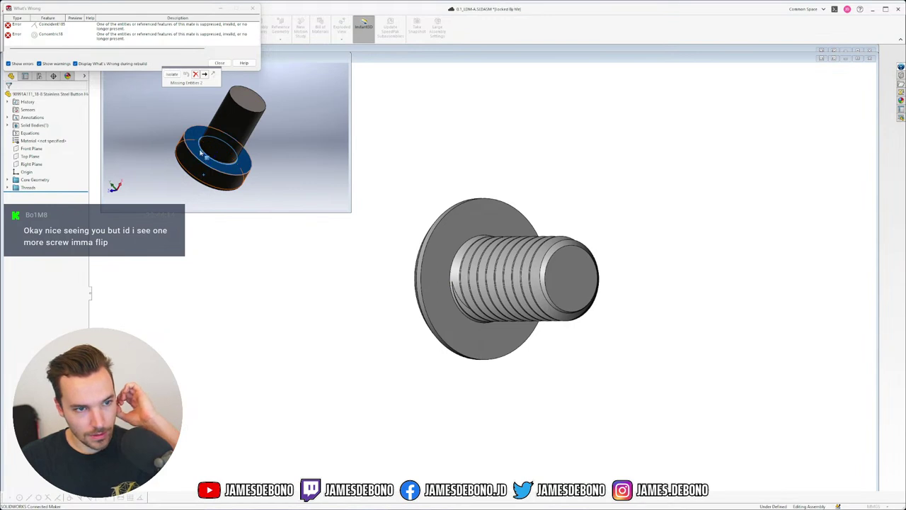
left_click(518, 235)
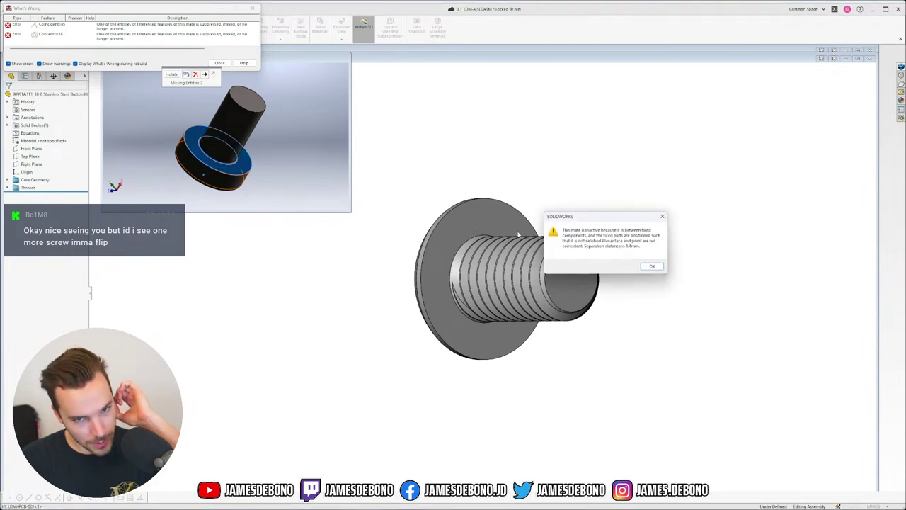
left_click(652, 267)
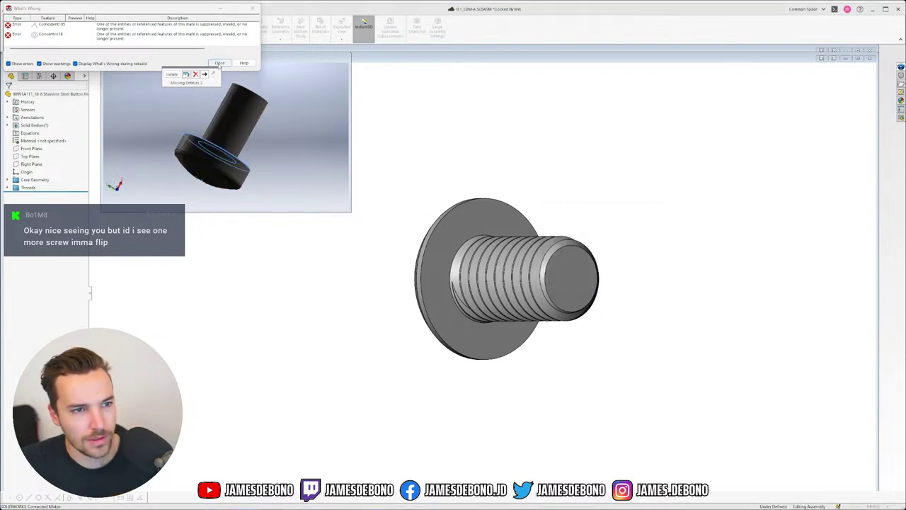
- Close the mate error report and remove the replaced screw's two mates with missing entities
left_click(220, 63)
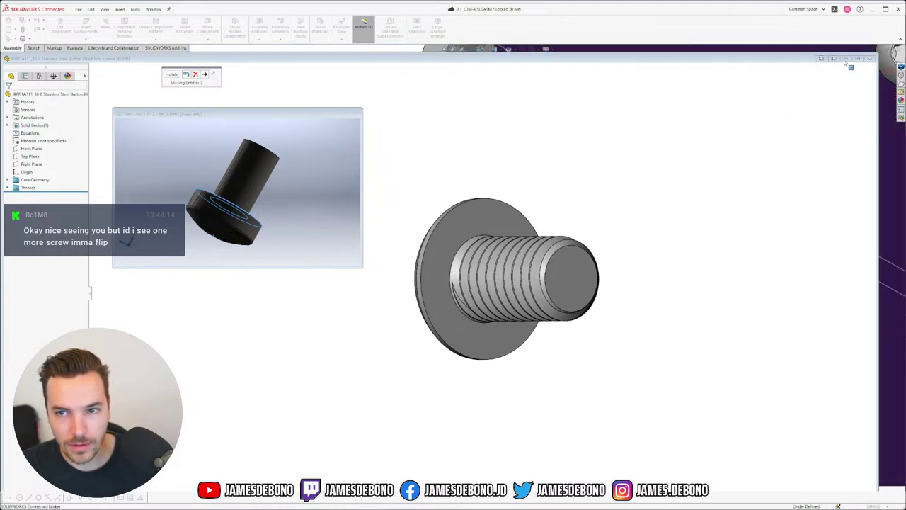
left_click(195, 75)
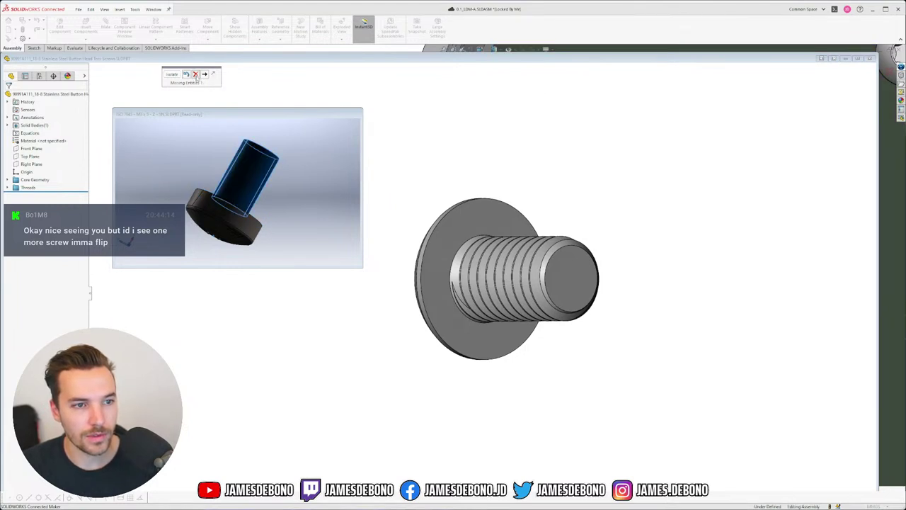
left_click(196, 76)
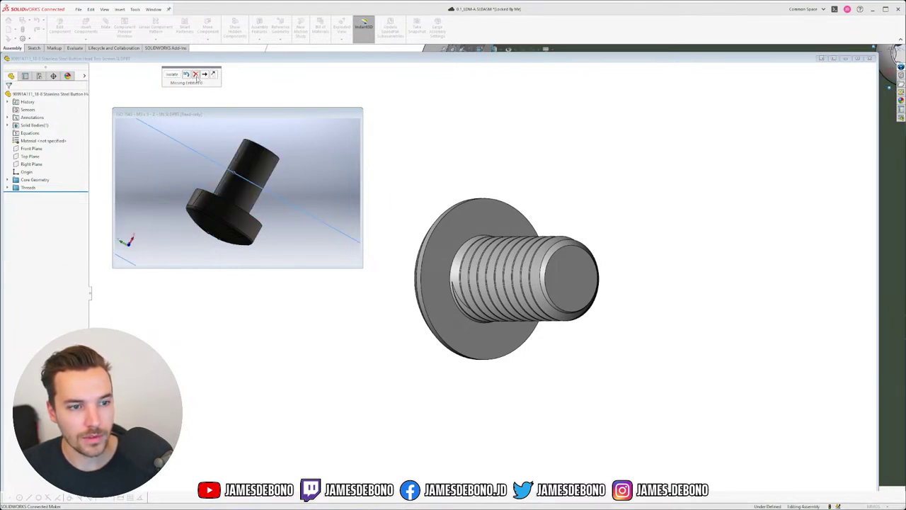
- Maximize the 0.1_LDM-A assembly window, examine the replaced Torx screw under the circuit board and dismiss the mated entities editing
left_click(204, 74)
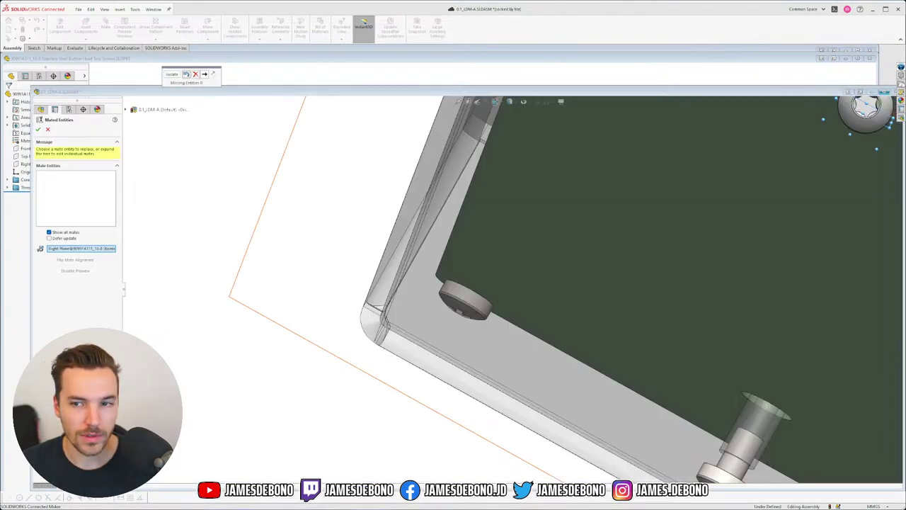
left_click(885, 92)
scroll(602, 216, "up", 5)
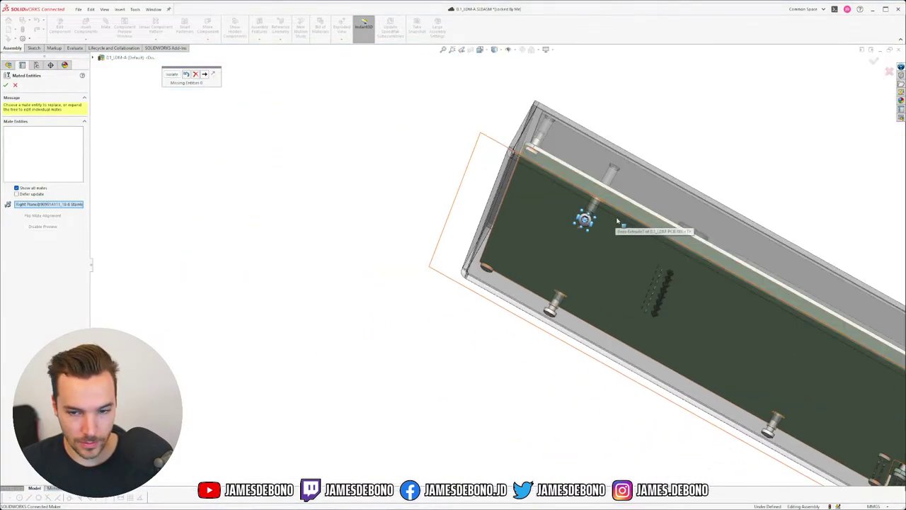
scroll(552, 248, "down", 4)
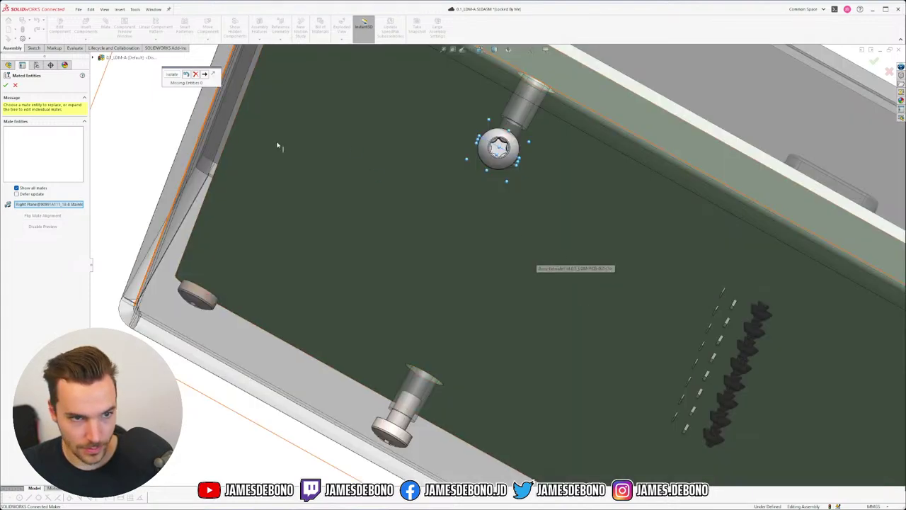
scroll(630, 156, "up", 5)
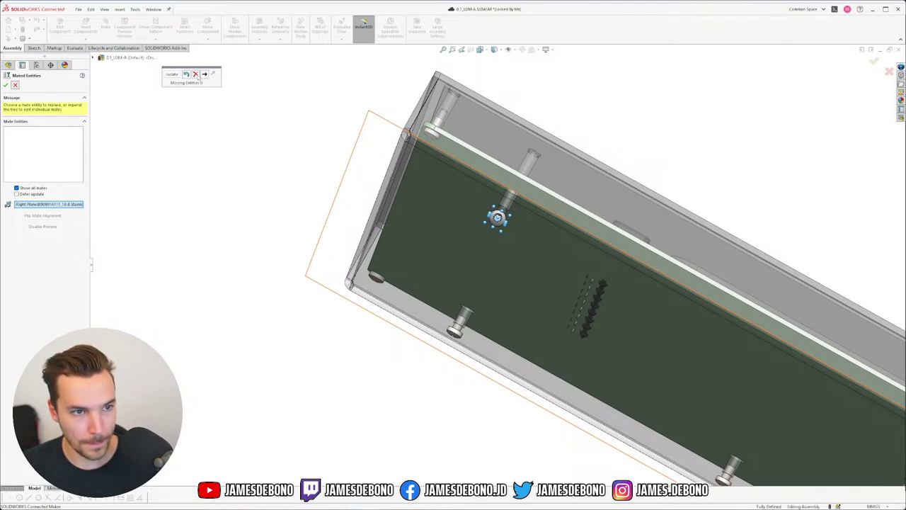
left_click(197, 75)
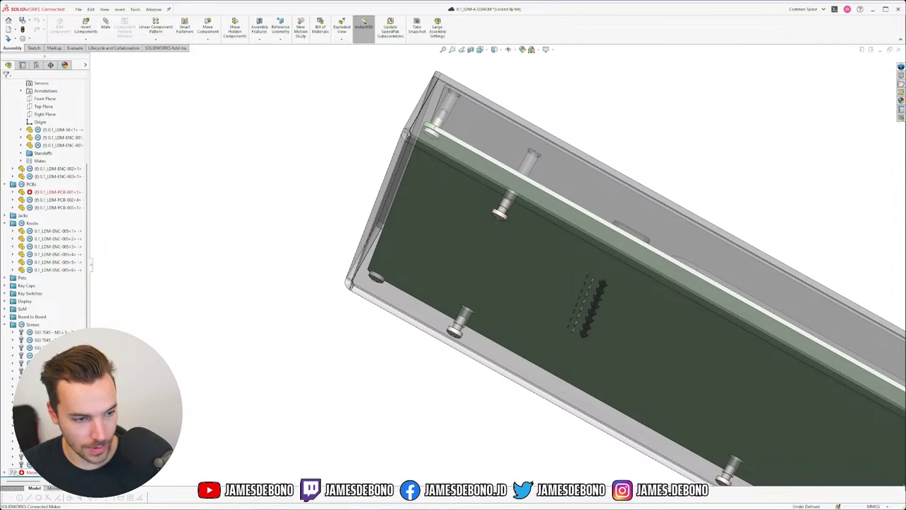
- Examine the assembly's mates for the failing coincident mate between the circuit board and the enclosure's right reference plane
left_click(5, 472)
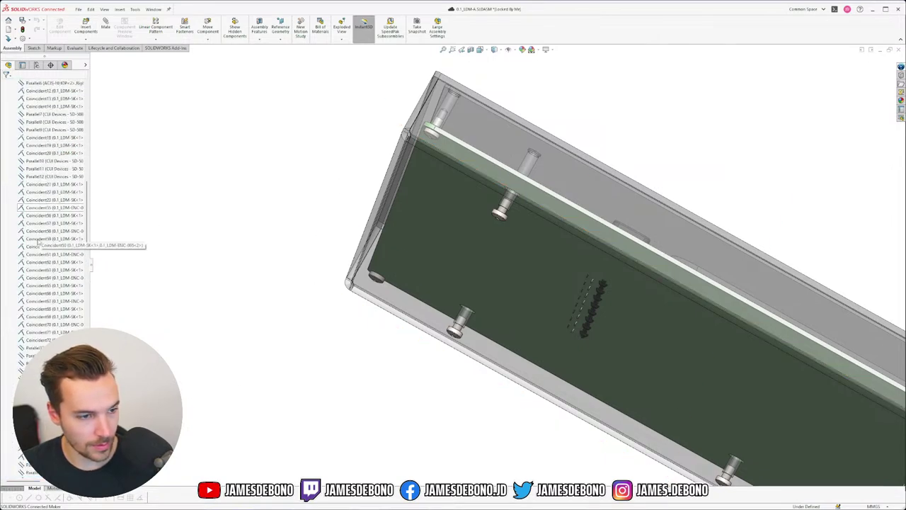
scroll(57, 246, "down", 15)
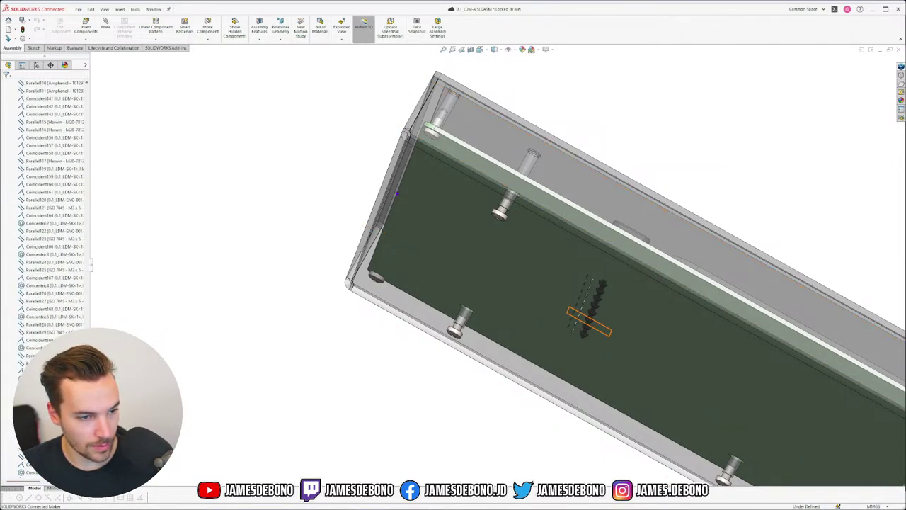
left_click(57, 433)
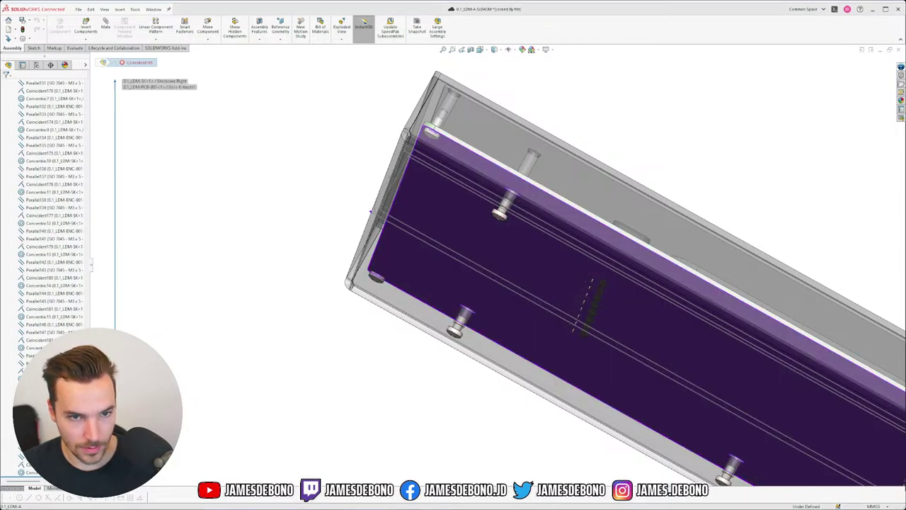
left_click(42, 401)
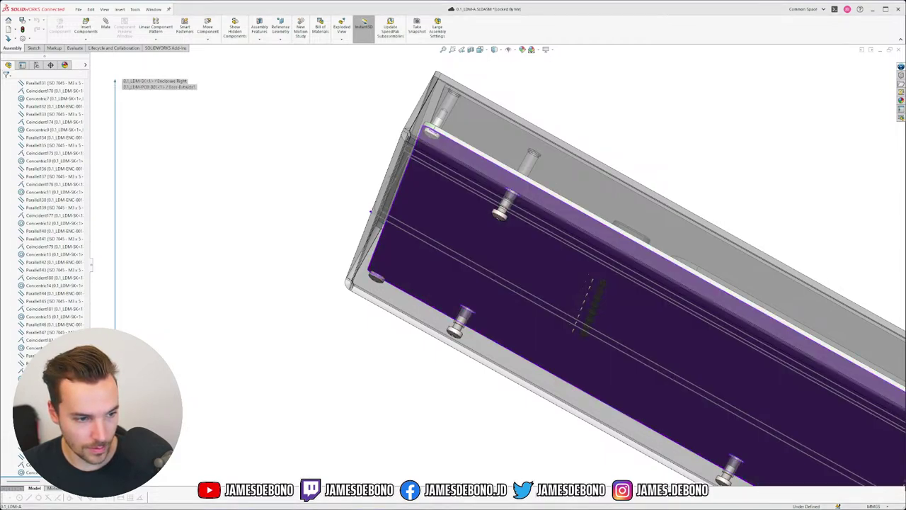
left_click(170, 359)
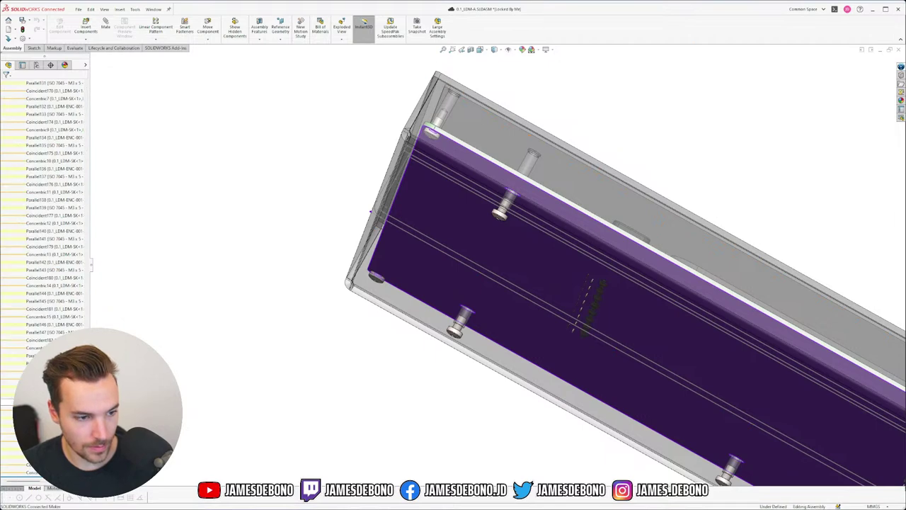
left_click(56, 434)
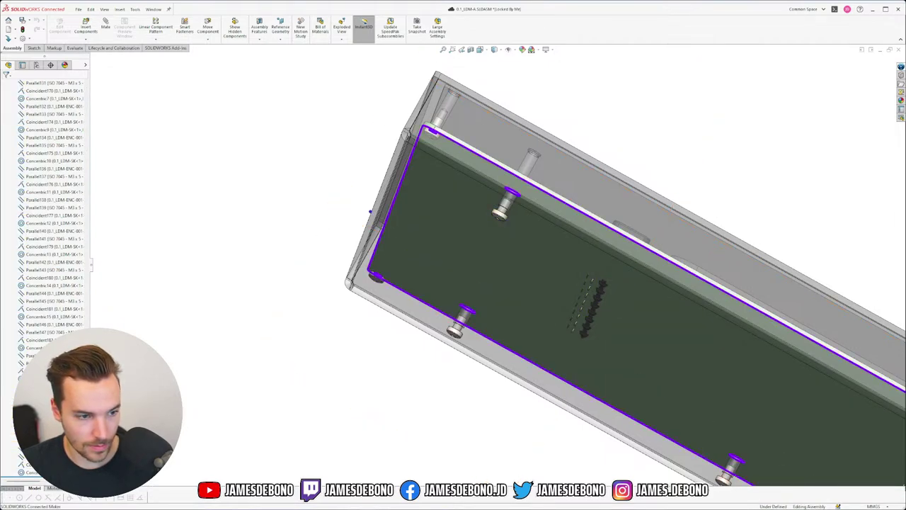
left_click(57, 401)
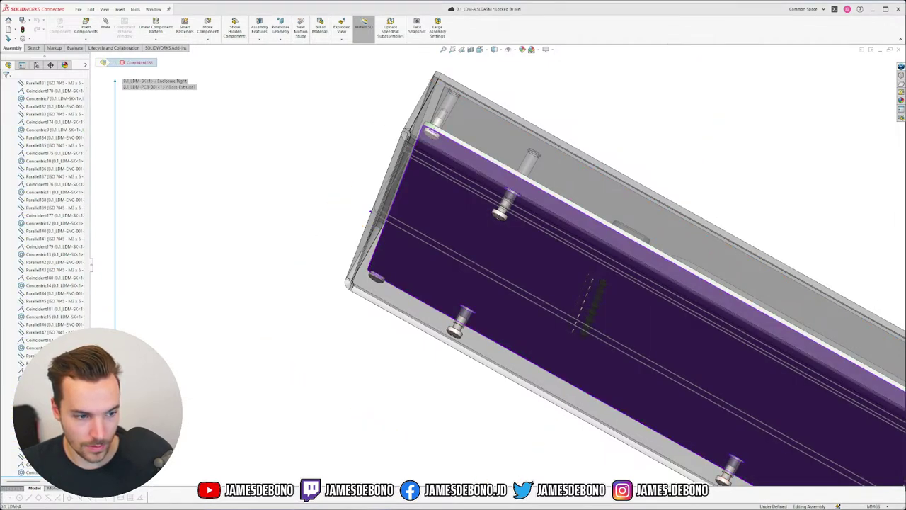
key("Escape")
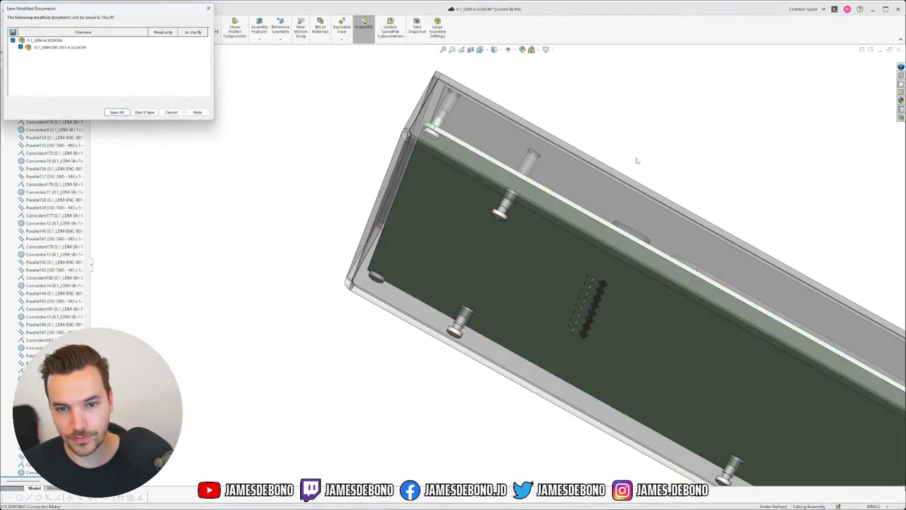
- Close the 0.1_LDM-A assembly without saving its changes and switch to the 0.1_LDM-SK part
left_click(143, 113)
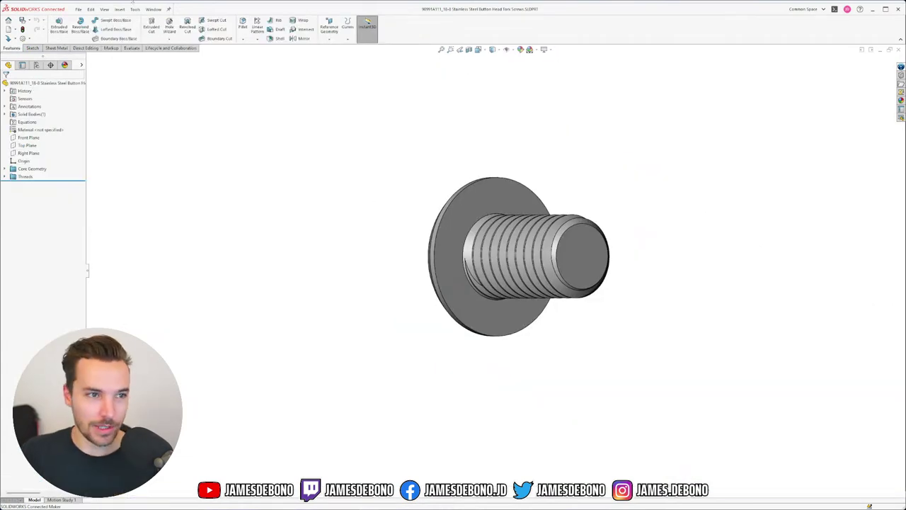
left_click(153, 10)
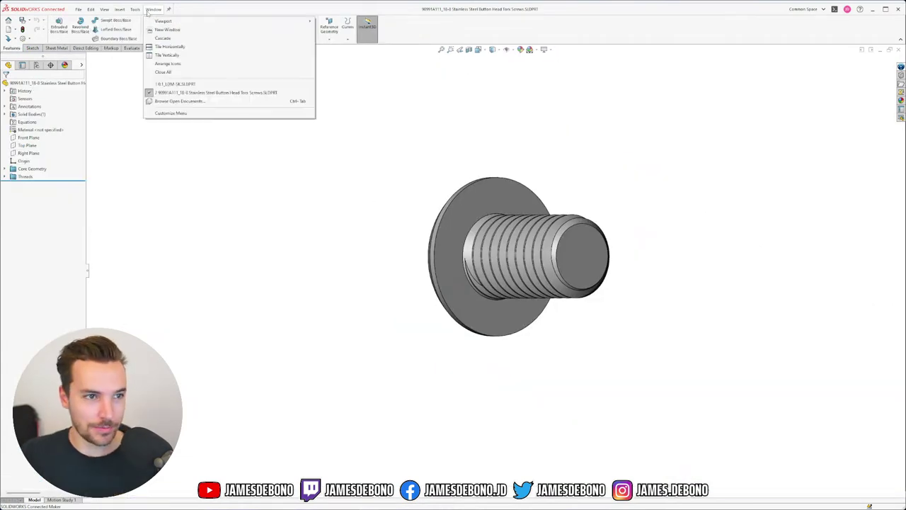
left_click(175, 84)
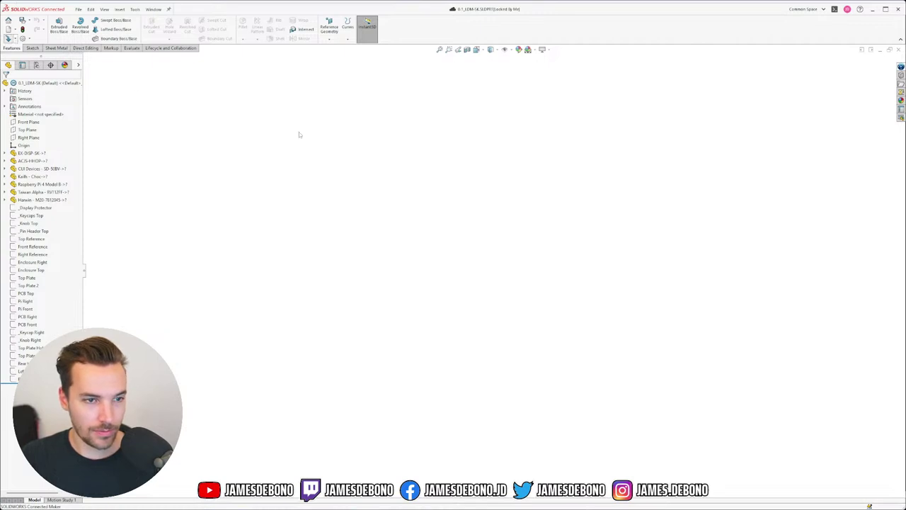
- Reopen 0.1_LDM-A.SLDASM from the project's 0.1_LDM folder and rebuild it
key("ctrl+o")
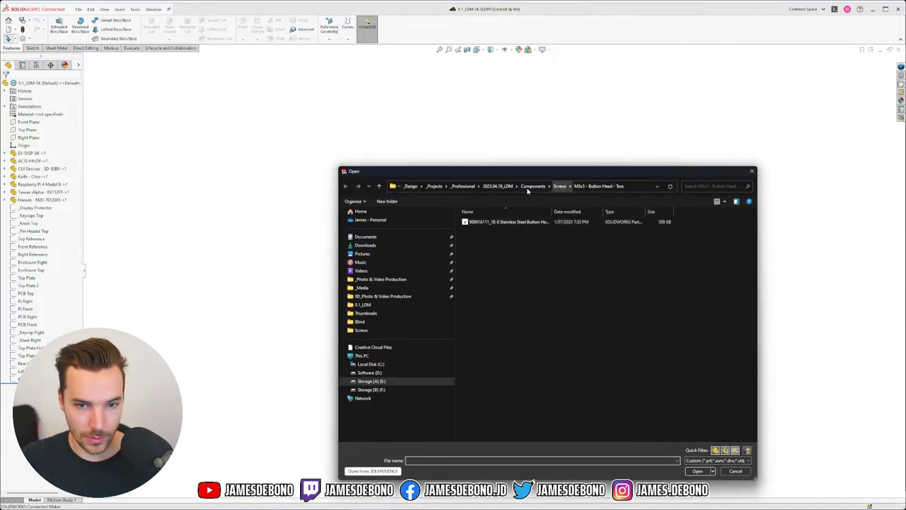
left_click(498, 186)
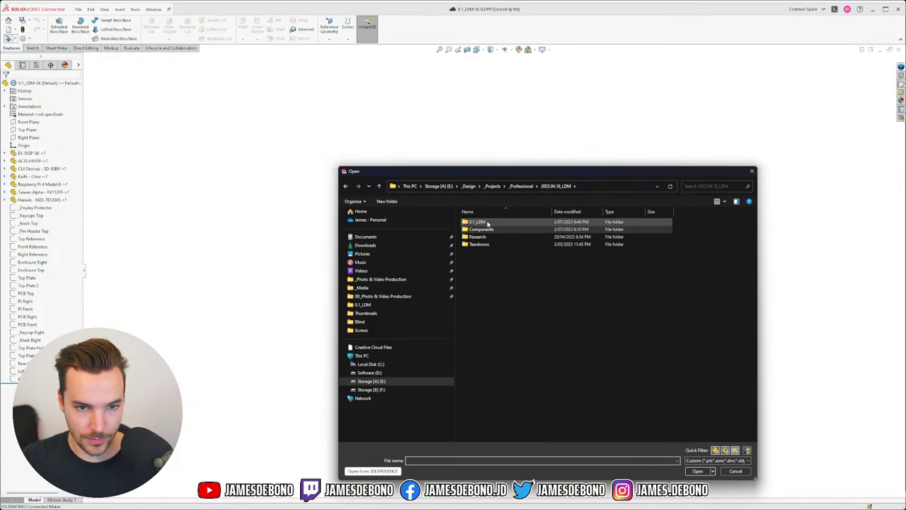
double_click(487, 224)
left_click(489, 222)
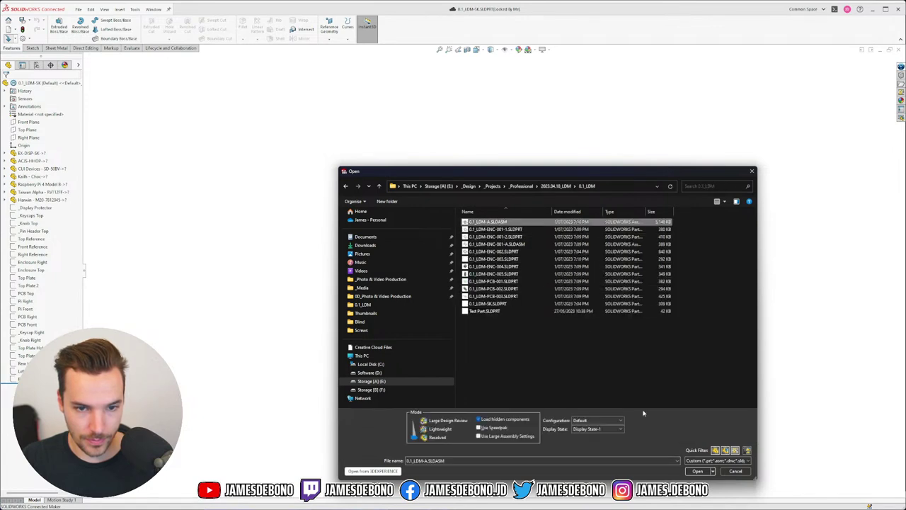
left_click(697, 471)
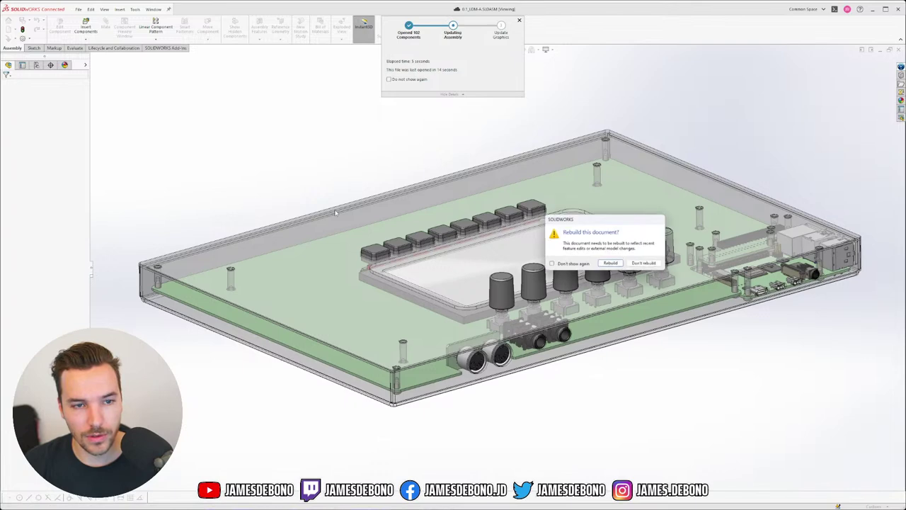
left_click(612, 264)
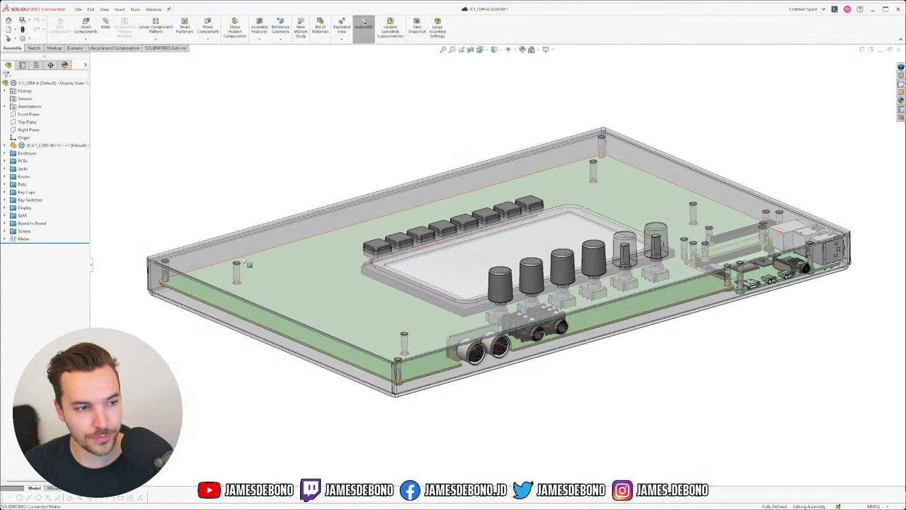
- List the components in the Screws folder and examine the screw at the enclosure corner beside the round jacks
middle_click_drag(385, 336, 440, 323)
scroll(445, 325, "down", 2)
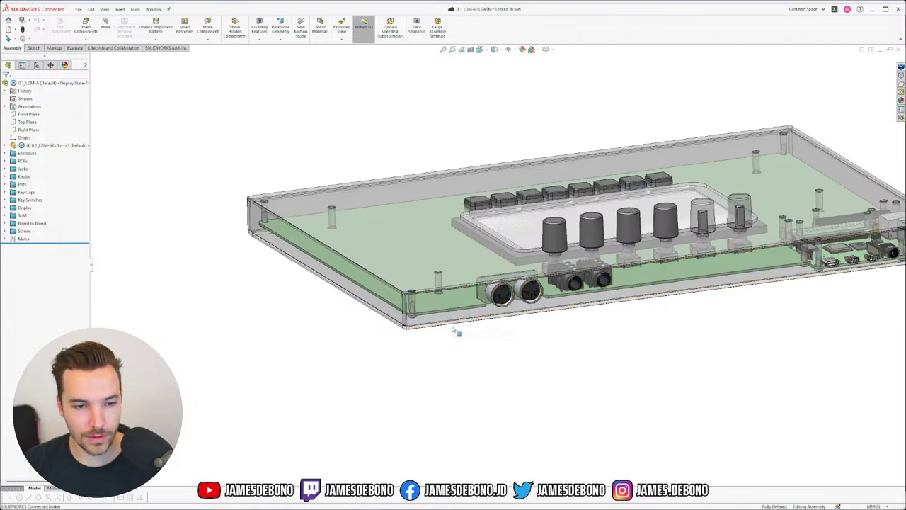
left_click(28, 231)
left_click(5, 231)
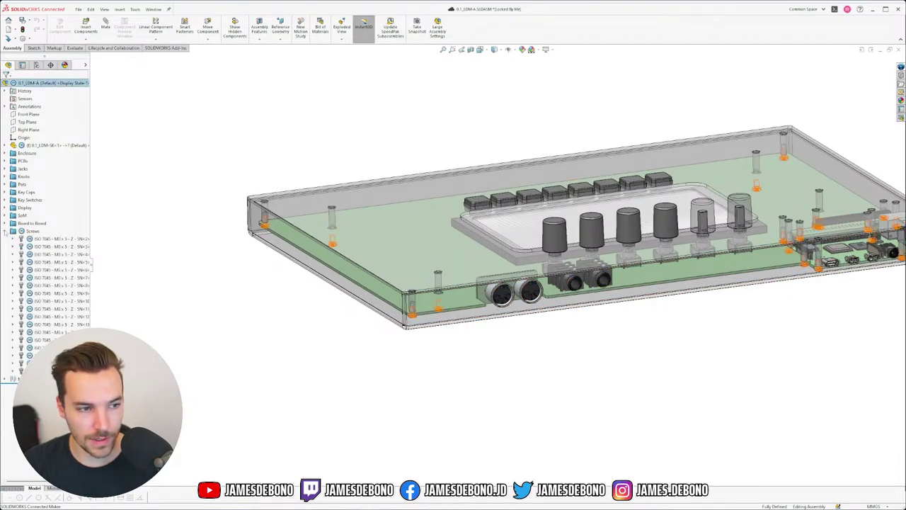
scroll(499, 339, "down", 6)
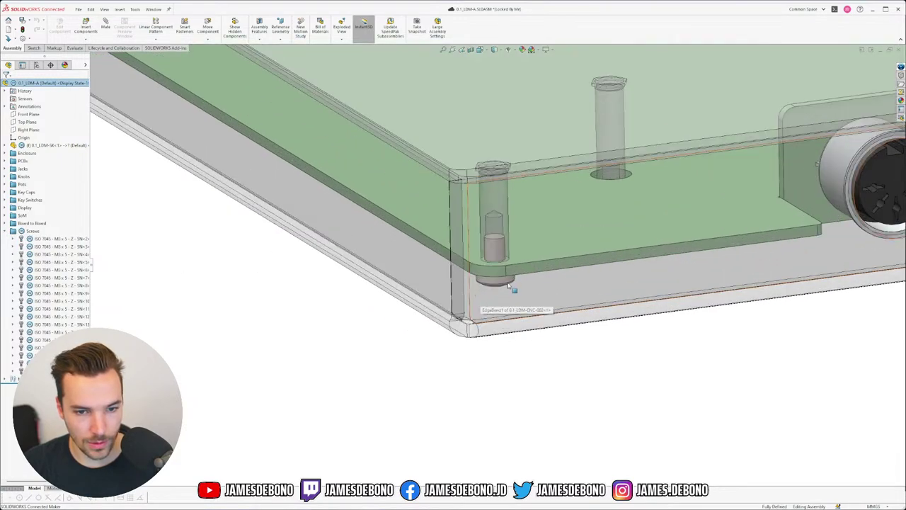
left_click(152, 10)
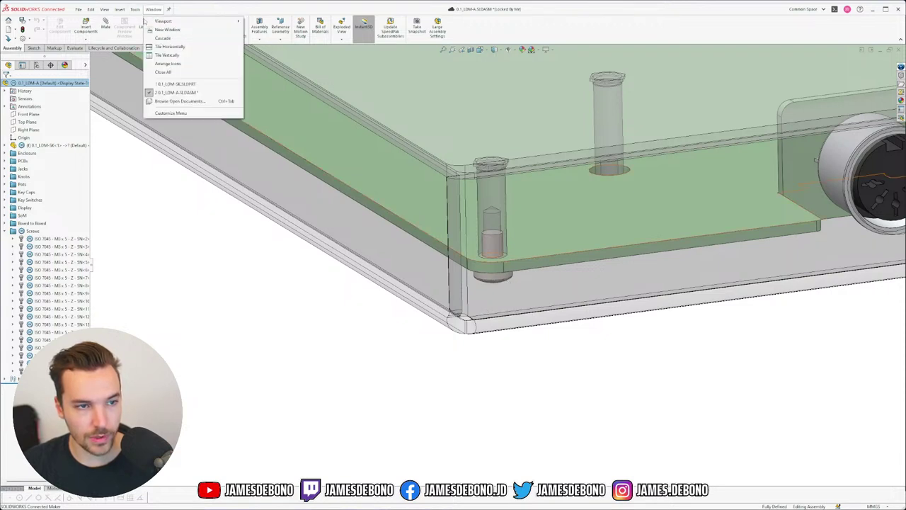
left_click(339, 322)
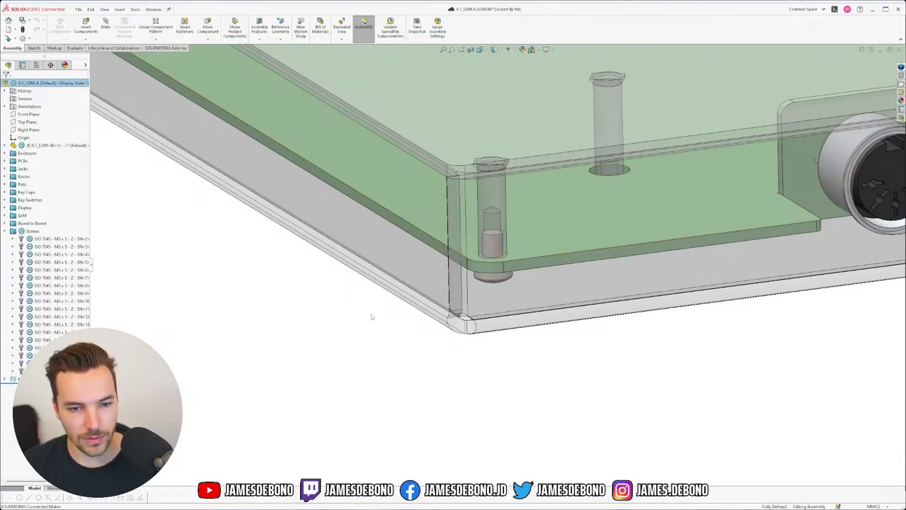
- Start replacing only the ISO 7045 M3 x 5 screw at the enclosure corner and browse this PC for the substitute part
left_click(497, 280)
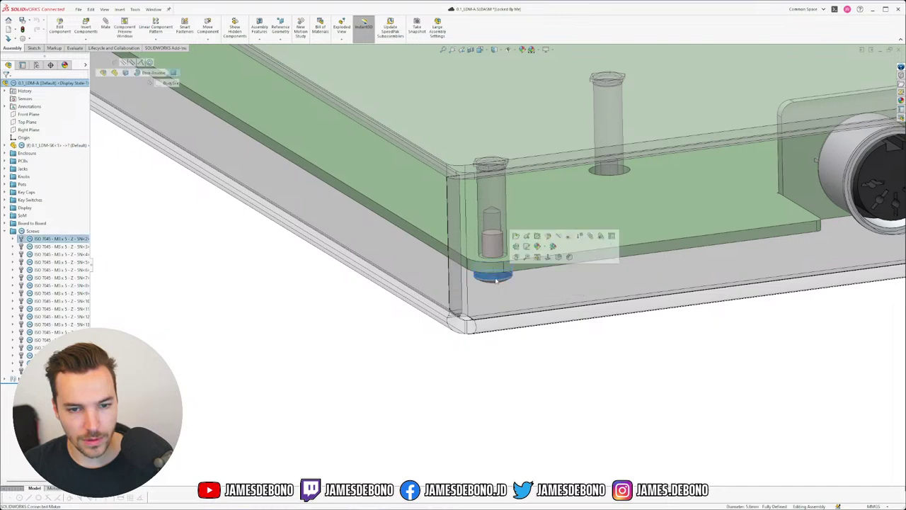
right_click(497, 280)
left_click(567, 504)
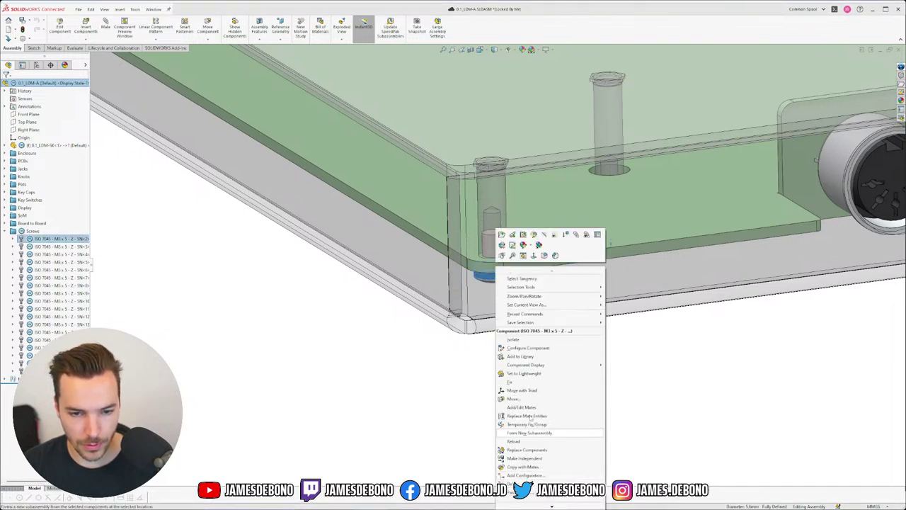
left_click(527, 449)
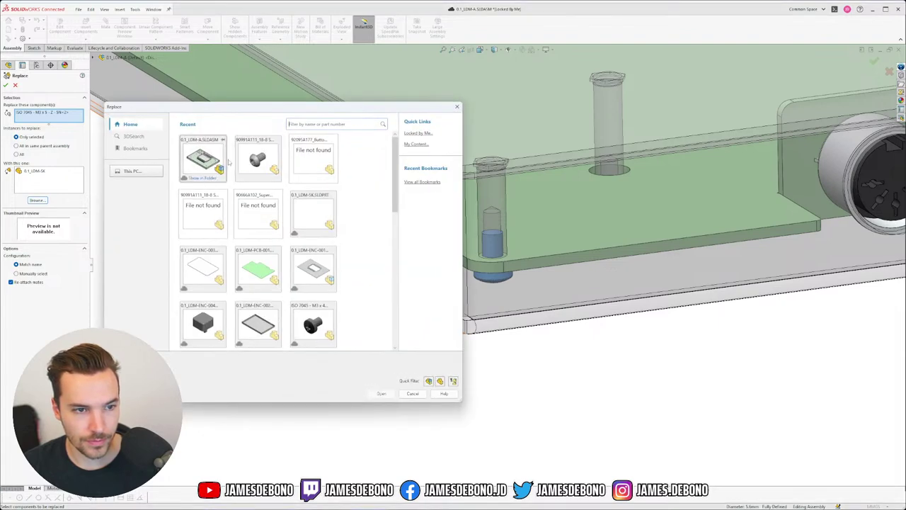
left_click(258, 159)
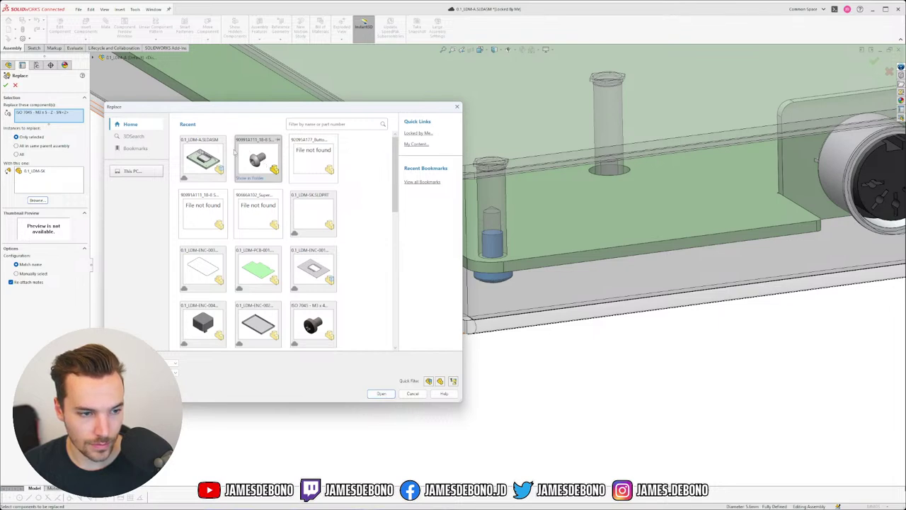
left_click(135, 171)
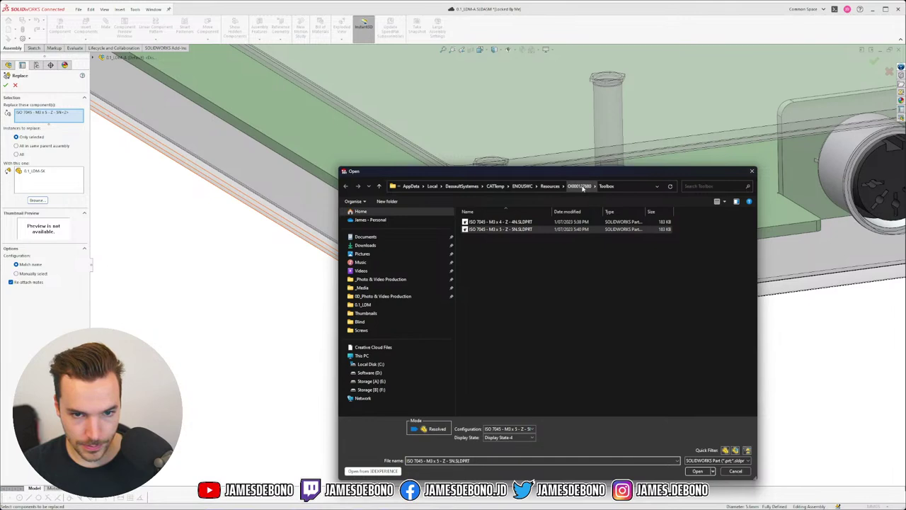
- Replace the screw with the 90991A111 button head Torx part from the project's Components/Screws/M3x5 folder, matching configuration names and re-attaching mates
left_click(362, 306)
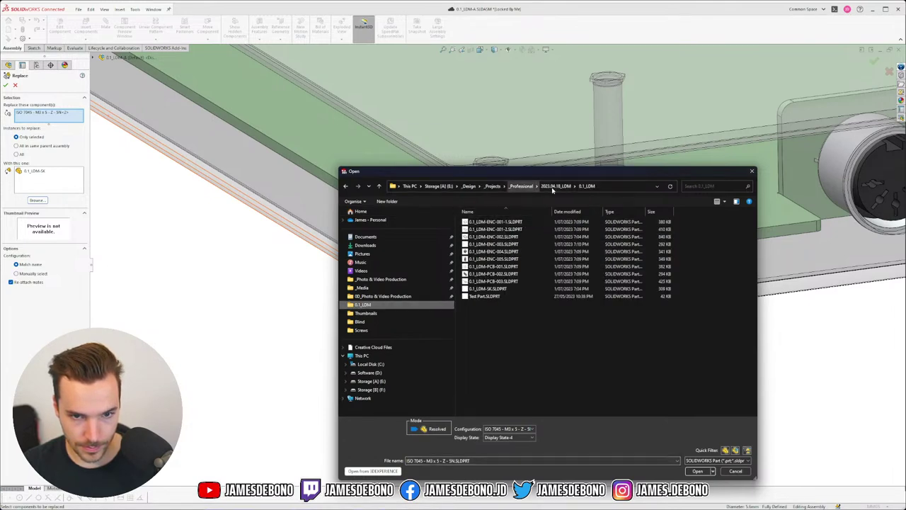
left_click(554, 186)
double_click(488, 229)
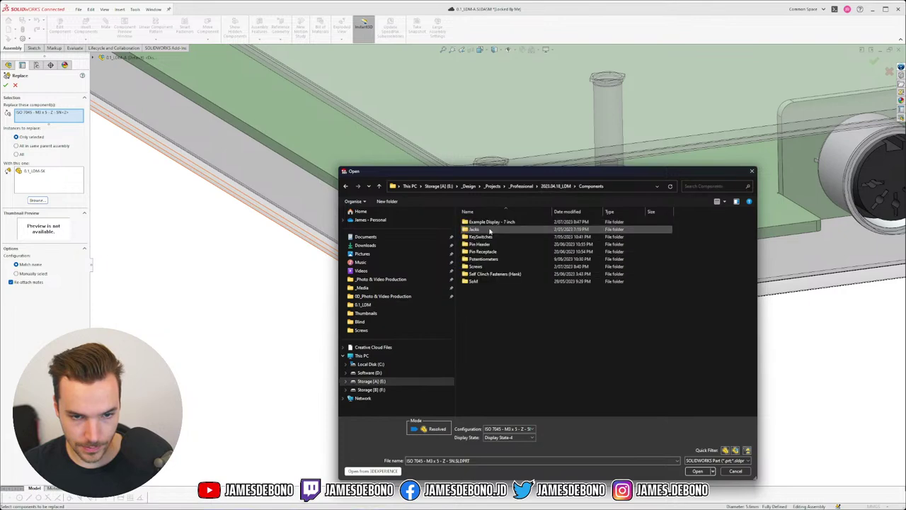
double_click(476, 266)
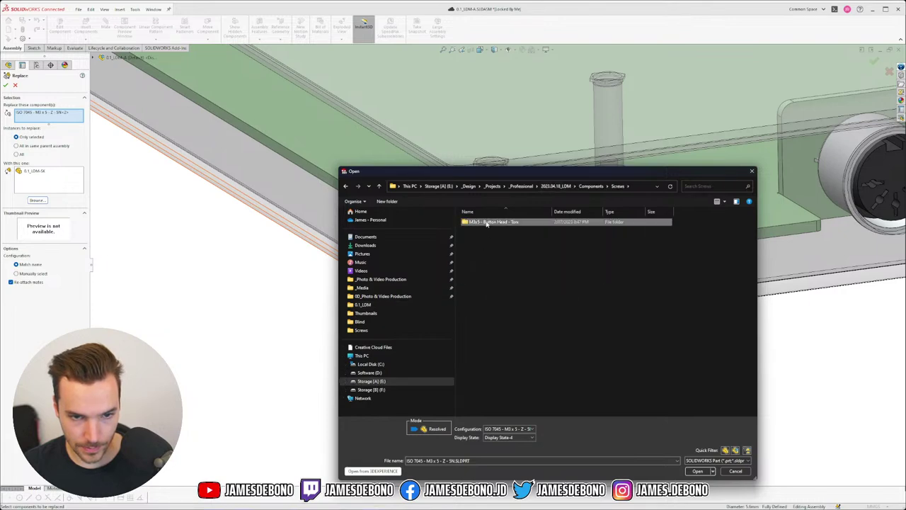
double_click(487, 224)
left_click(495, 223)
left_click(697, 471)
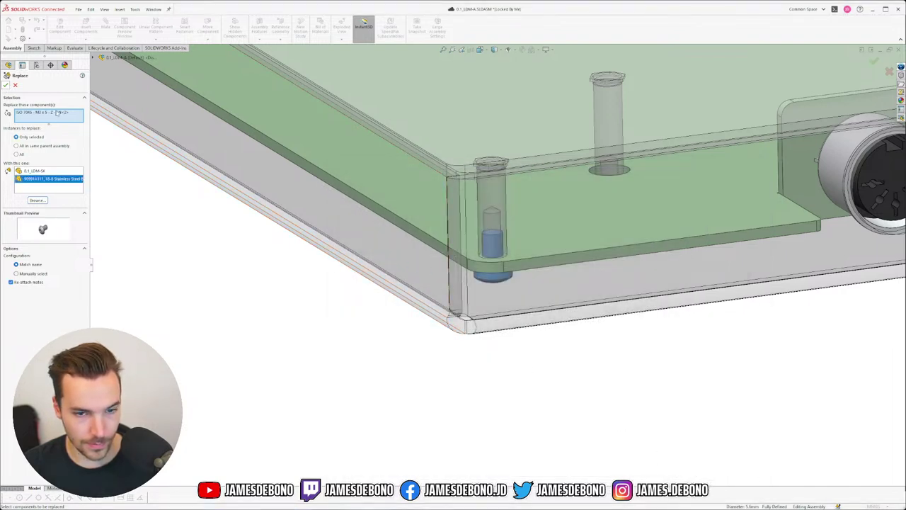
left_click(6, 85)
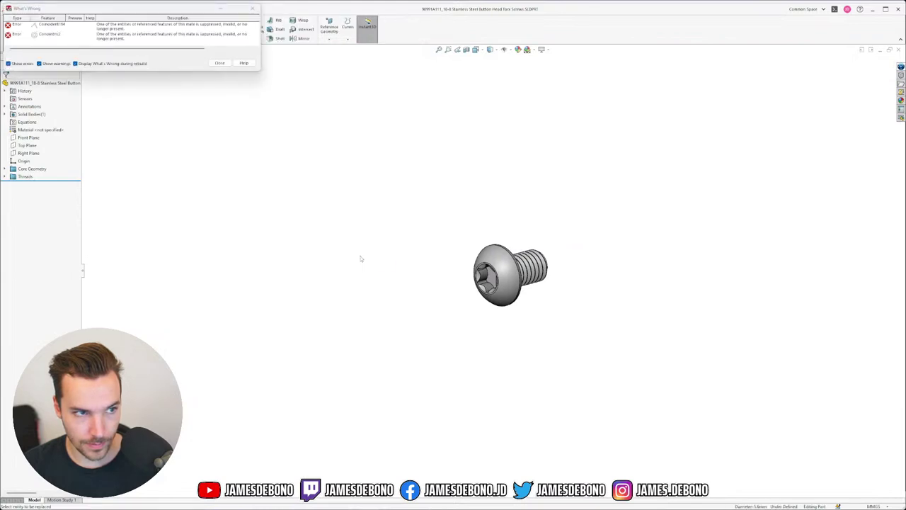
- Dismiss the rebuild error report and switch from the screw part back to the 0.1_LDM-A assembly
left_click(220, 63)
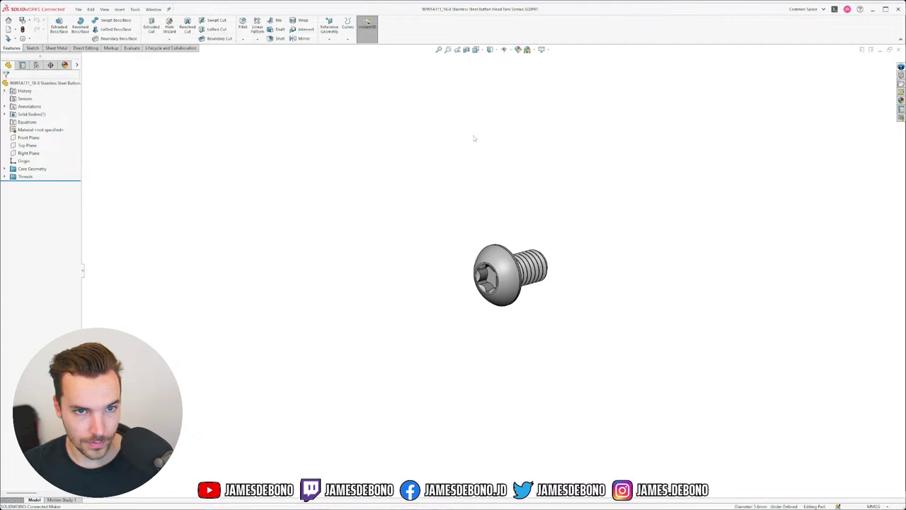
left_click(153, 10)
left_click(205, 91)
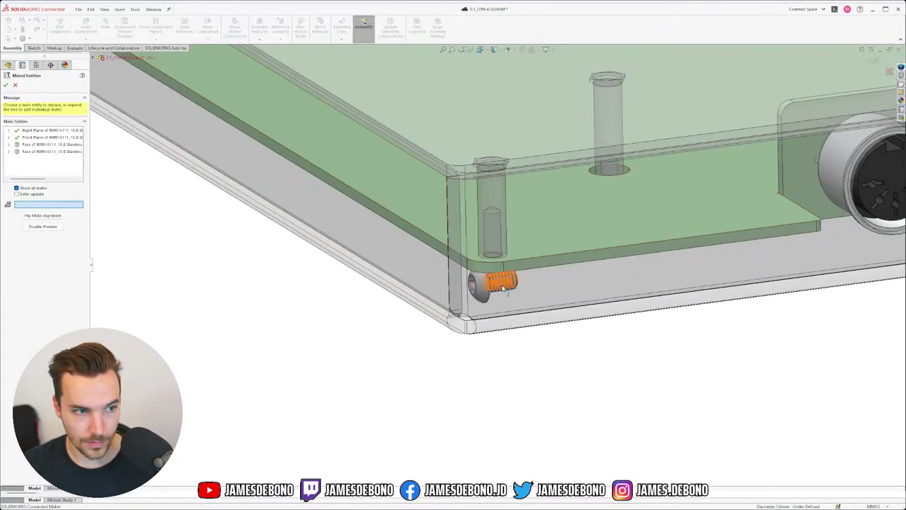
- Widen the mated entities list and reattach the first missing face to the flat underside of the new screw's head
middle_click_drag(493, 296, 420, 264)
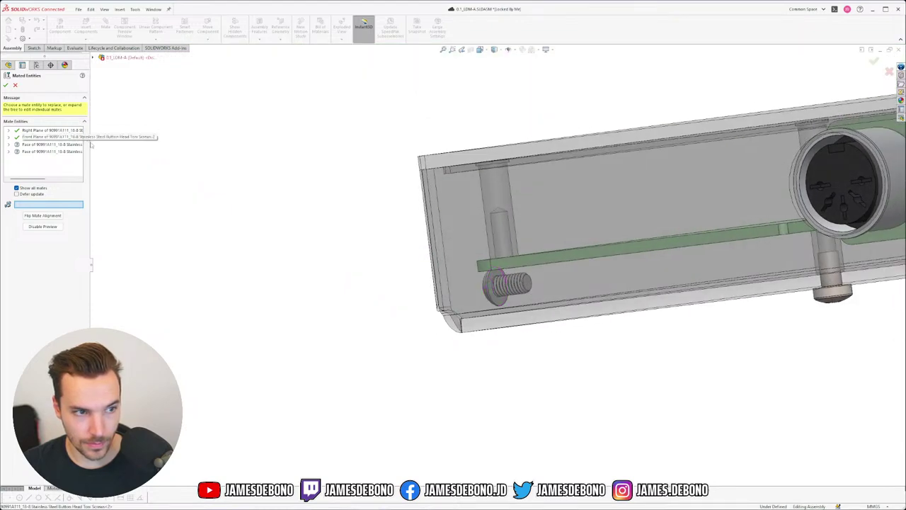
left_click_drag(104, 146, 188, 146)
left_click(114, 140)
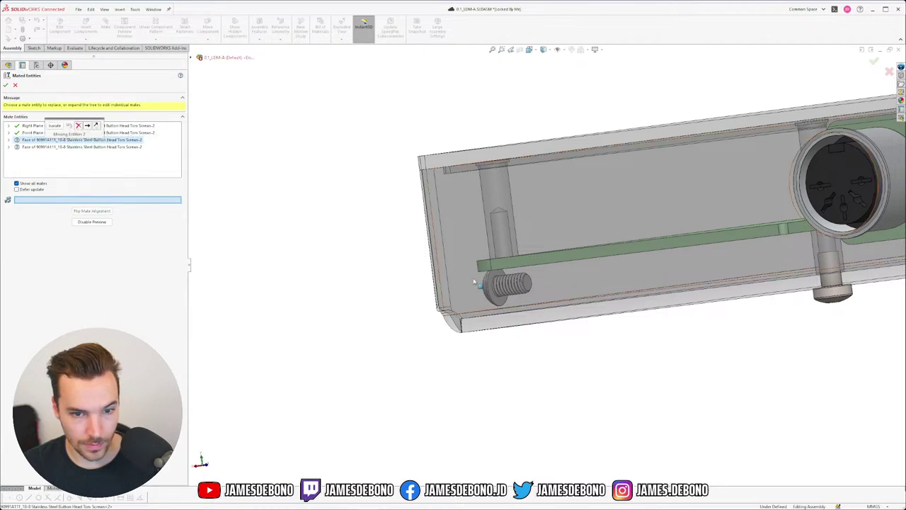
scroll(476, 284, "down", 5)
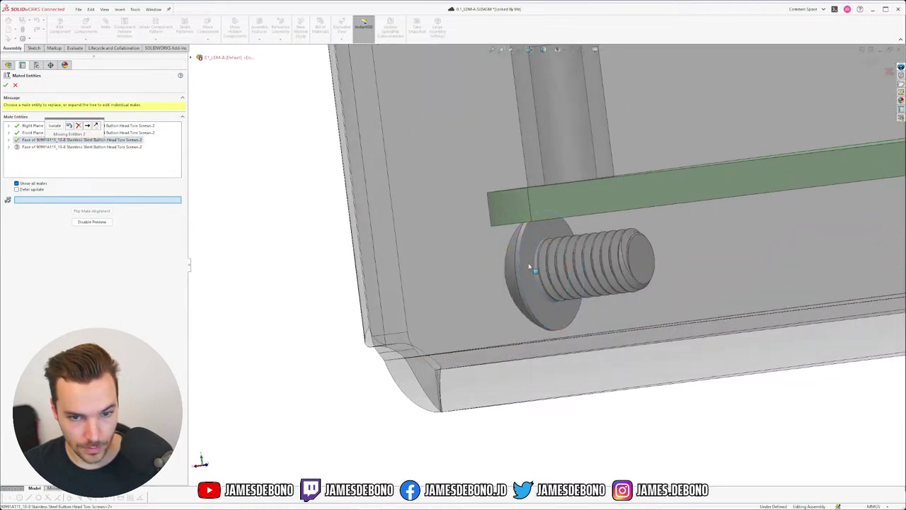
left_click(532, 268)
scroll(532, 265, "up", 5)
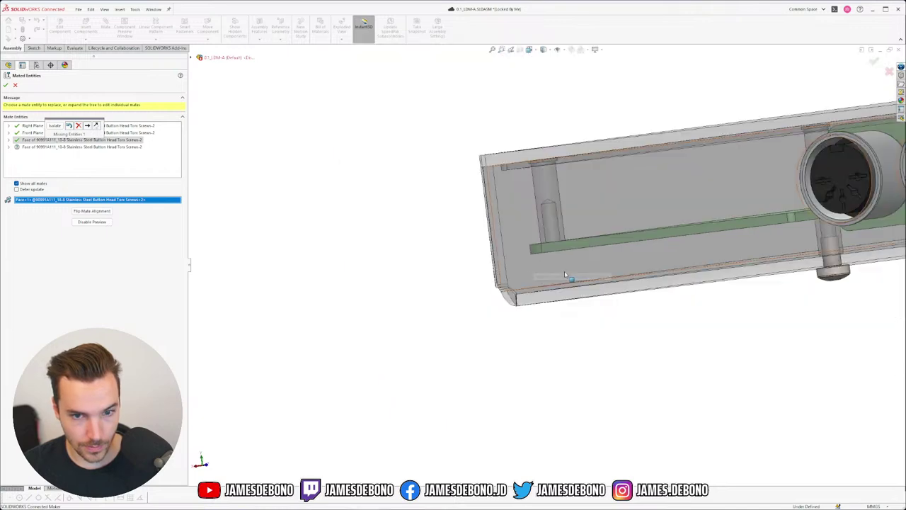
scroll(651, 269, "up", 4)
scroll(752, 253, "down", 10)
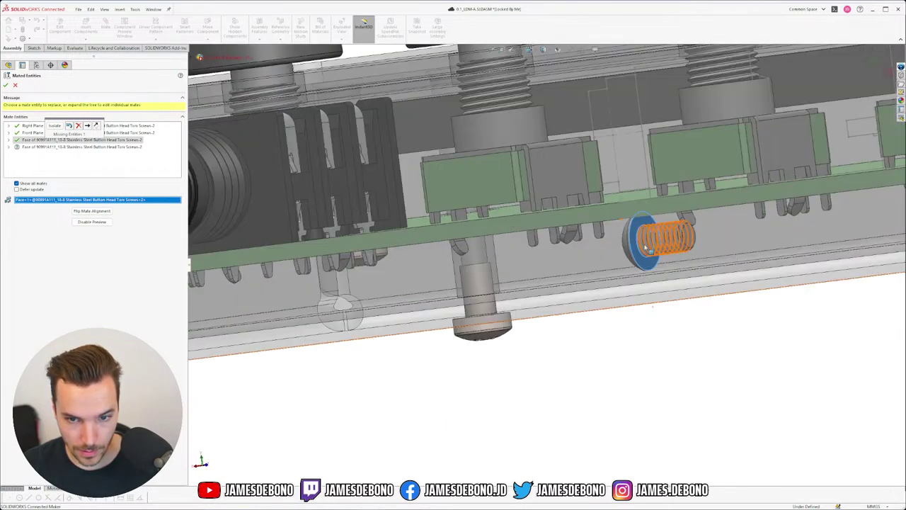
middle_click_drag(629, 259, 599, 264, "ctrl")
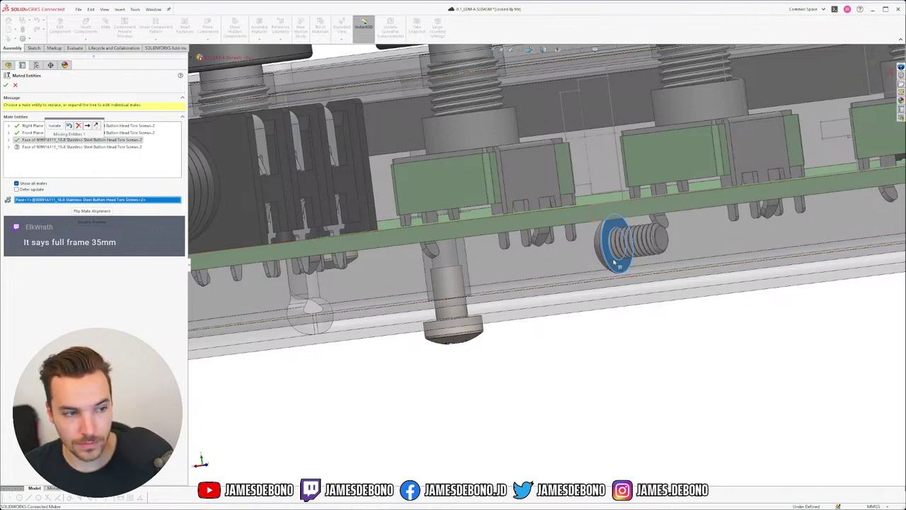
middle_click_drag(617, 262, 601, 264, "ctrl")
- Move the original screw preview clear of the list and try to reattach the remaining missing face to the new screw's thread
left_click(144, 134)
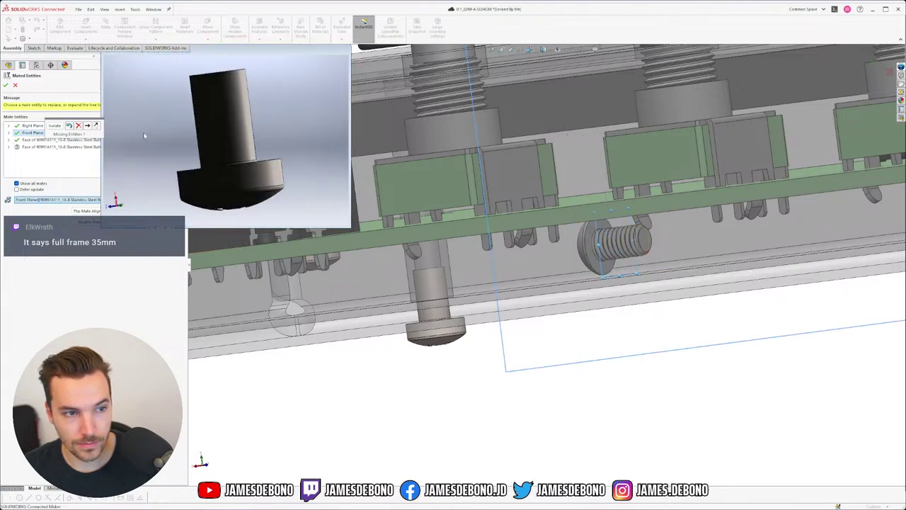
left_click_drag(282, 51, 407, 85)
left_click(89, 158)
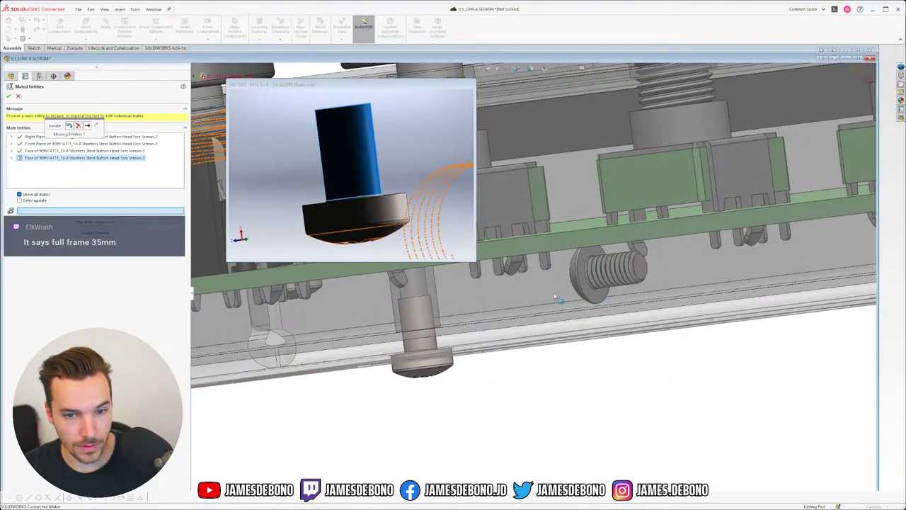
scroll(597, 283, "down", 4)
scroll(595, 285, "down", 2)
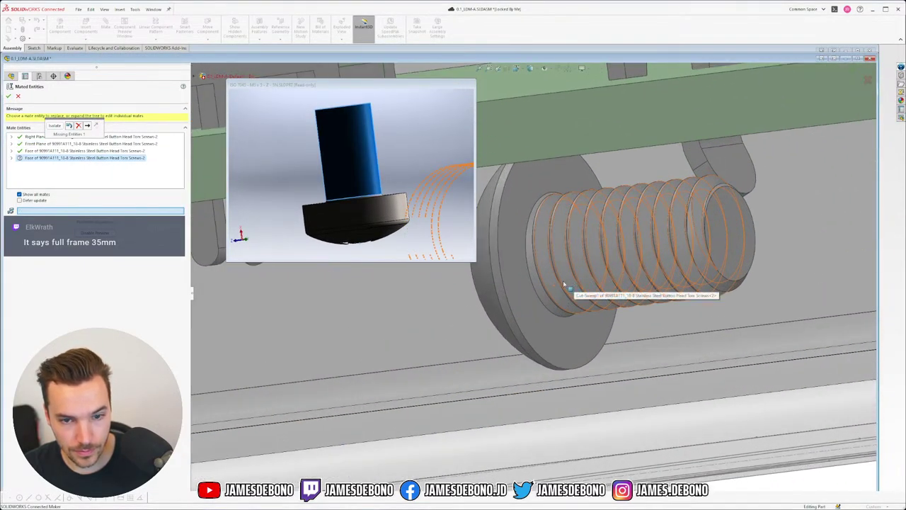
middle_click_drag(547, 291, 710, 191)
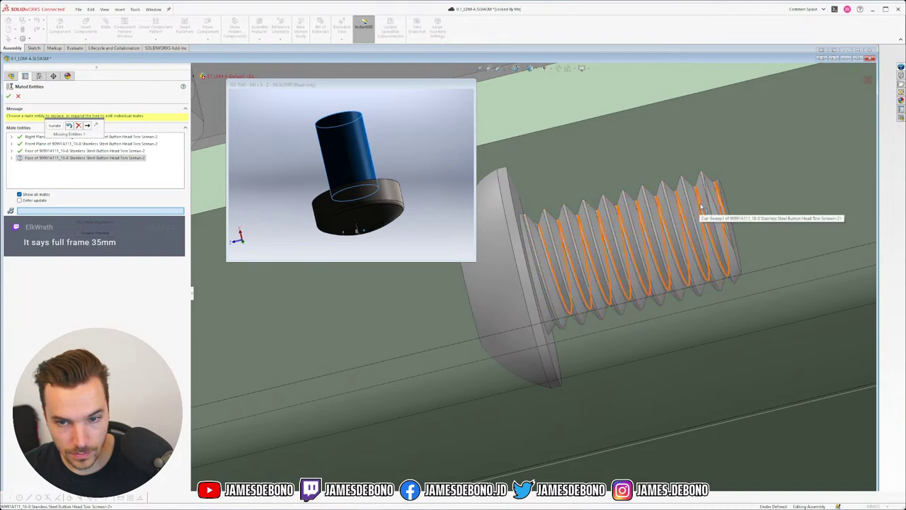
scroll(701, 207, "down", 5)
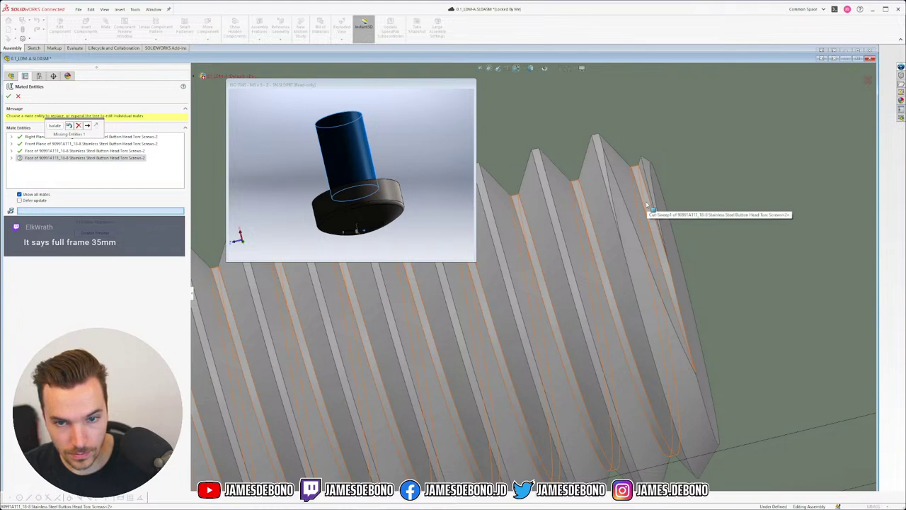
left_click(647, 205)
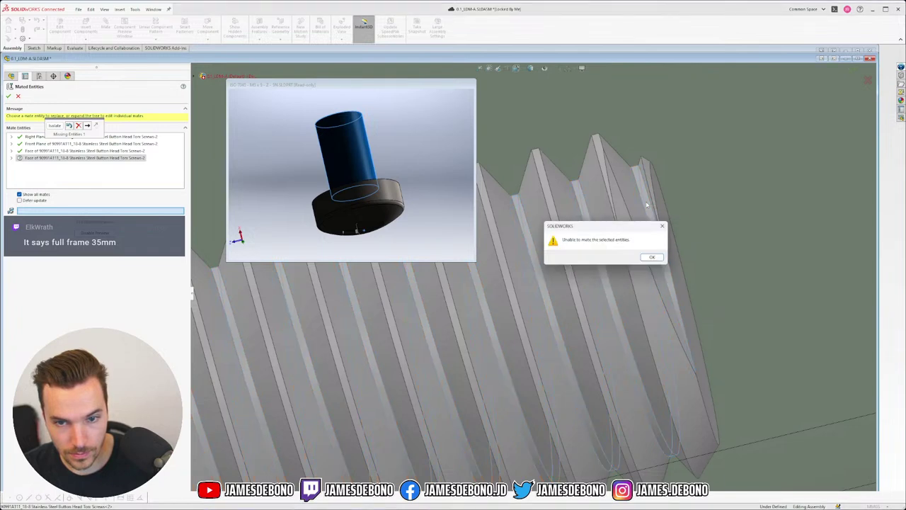
left_click(653, 258)
- Reattach the remaining missing face to the narrow cylindrical rim of the new screw's head
scroll(573, 282, "up", 5)
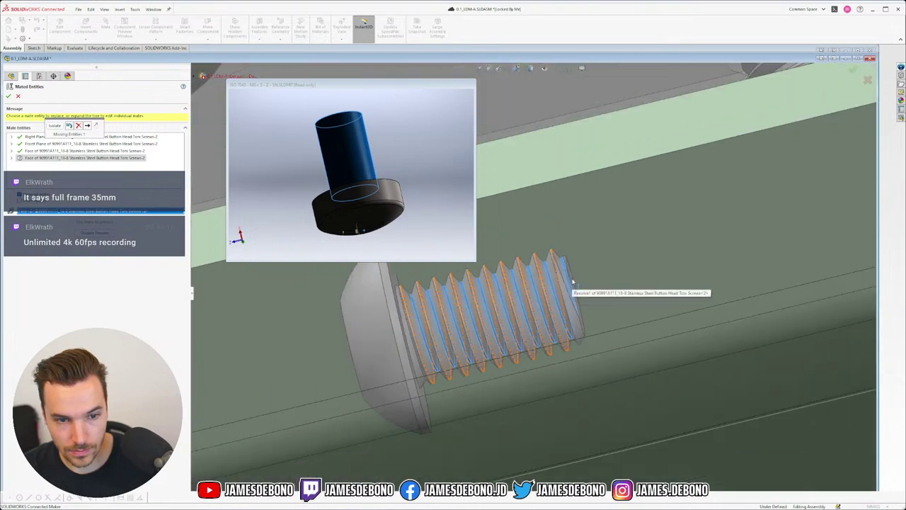
scroll(573, 282, "up", 5)
scroll(480, 323, "down", 3)
scroll(513, 298, "down", 2)
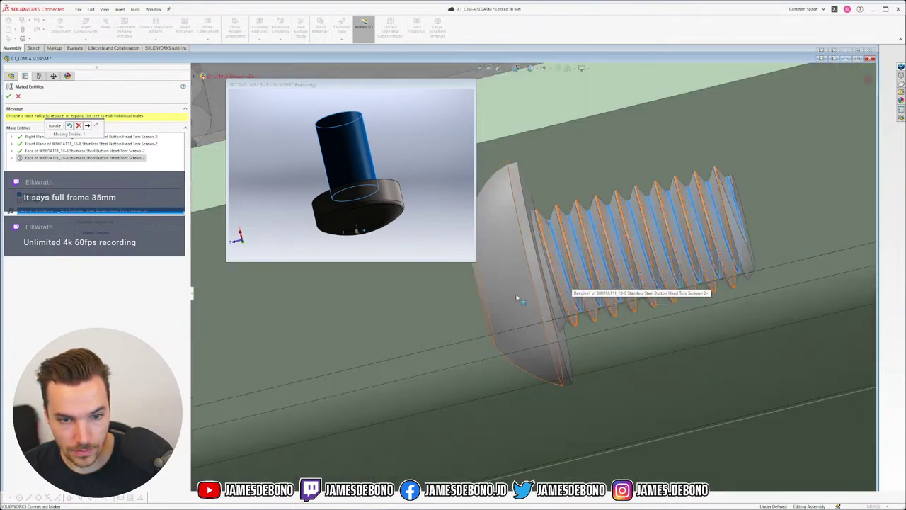
left_click(528, 247)
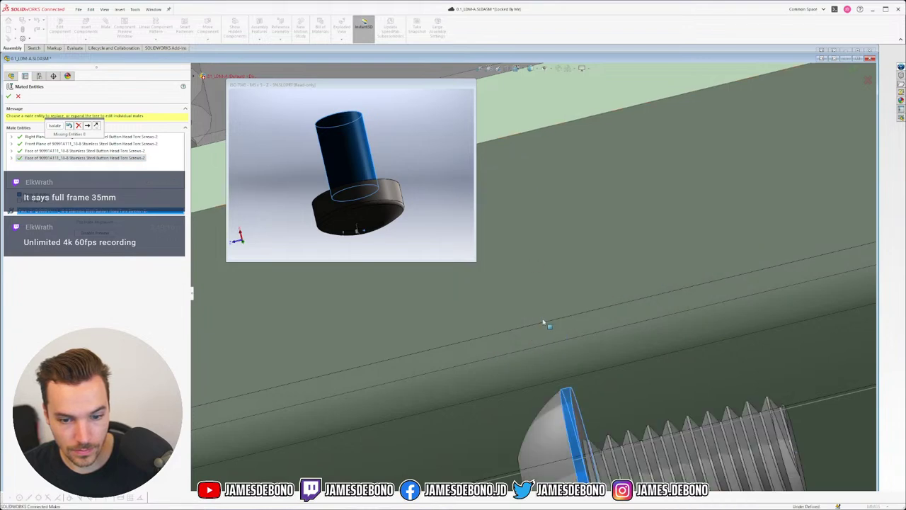
middle_click_drag(559, 351, 560, 365)
scroll(560, 366, "up", 6)
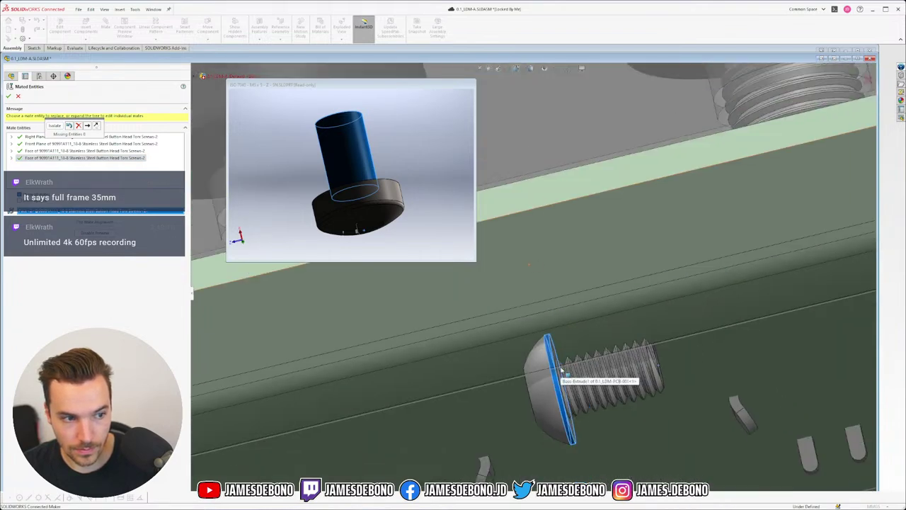
- Move the mate pop-up clear of the mated entities list and examine the new screw's Right Plane entity against the PCB and enclosure
scroll(563, 364, "down", 1)
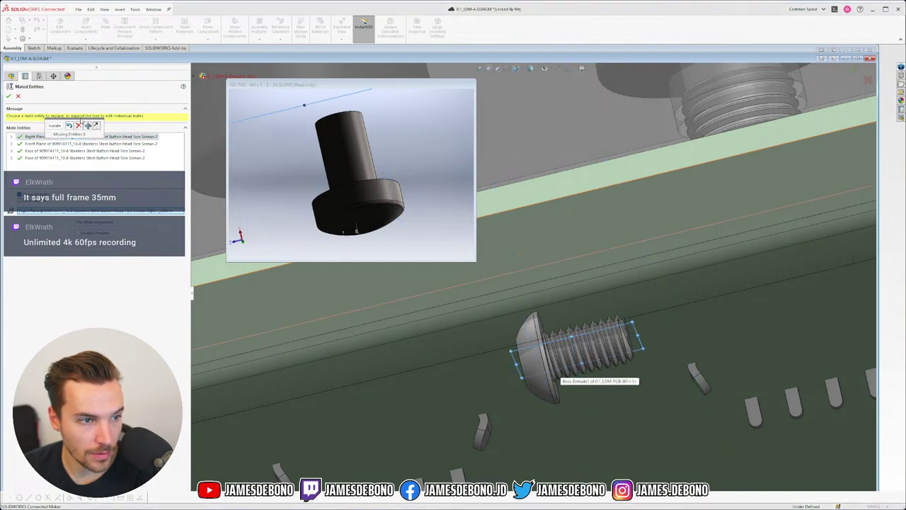
left_click_drag(83, 122, 118, 97)
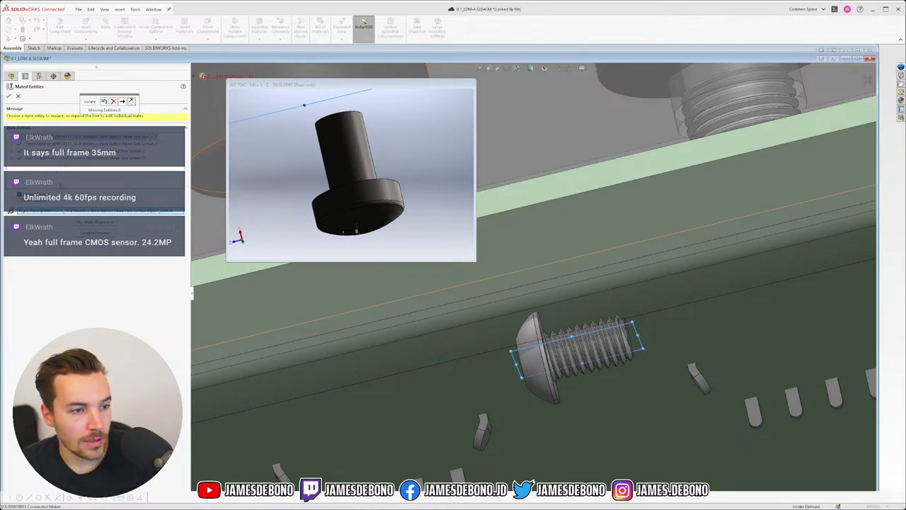
key("Escape")
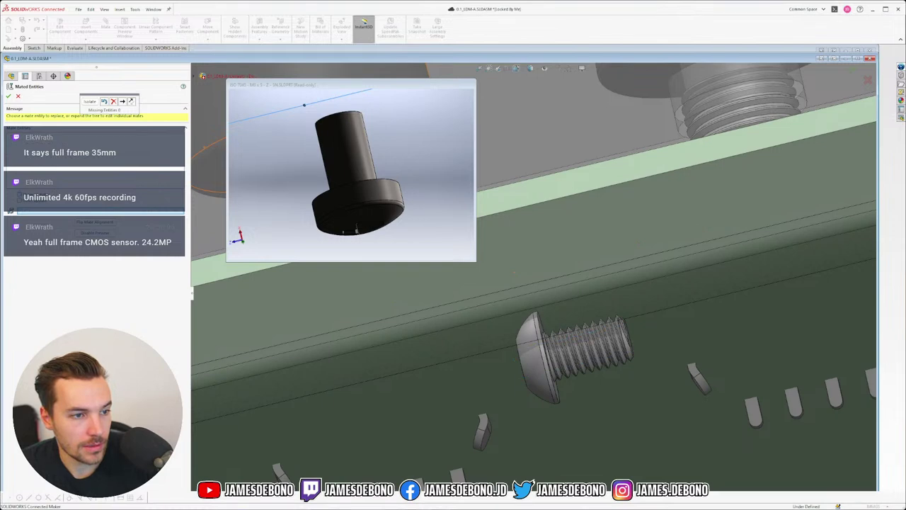
left_click(154, 136)
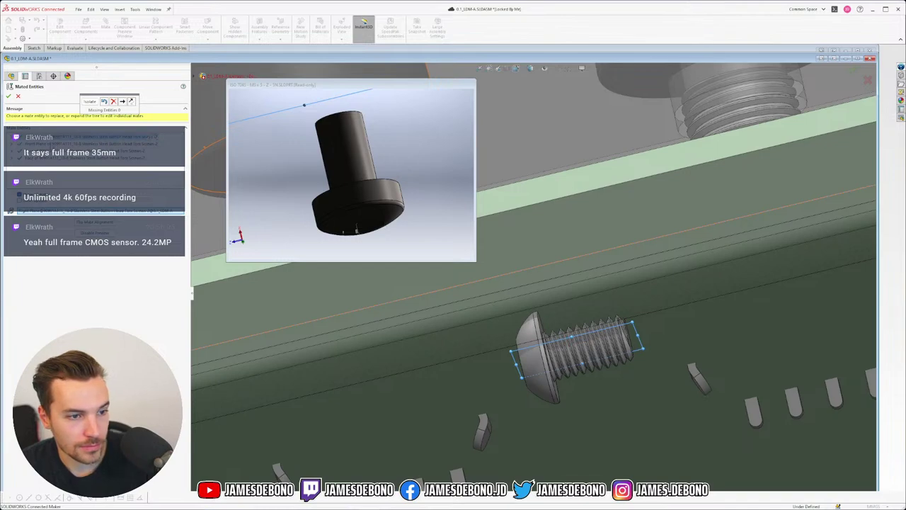
key("f")
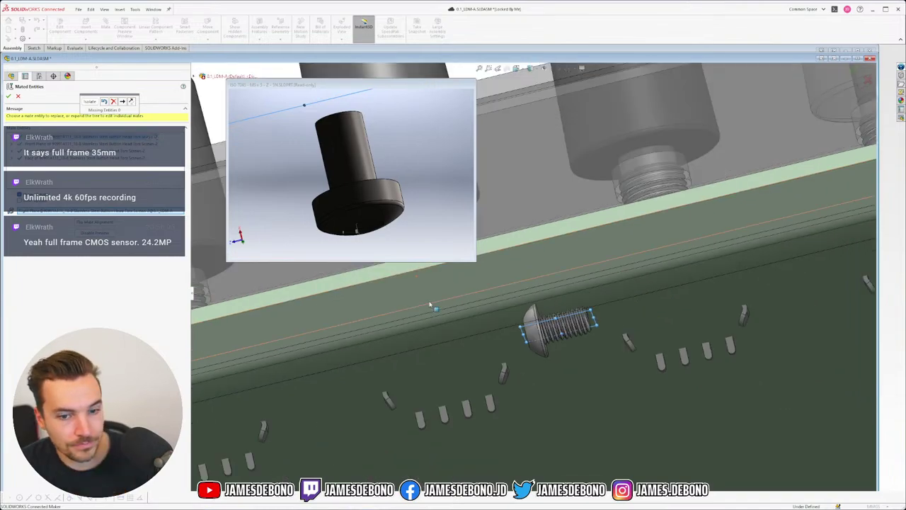
middle_click_drag(468, 339, 465, 385)
scroll(451, 348, "down", 6)
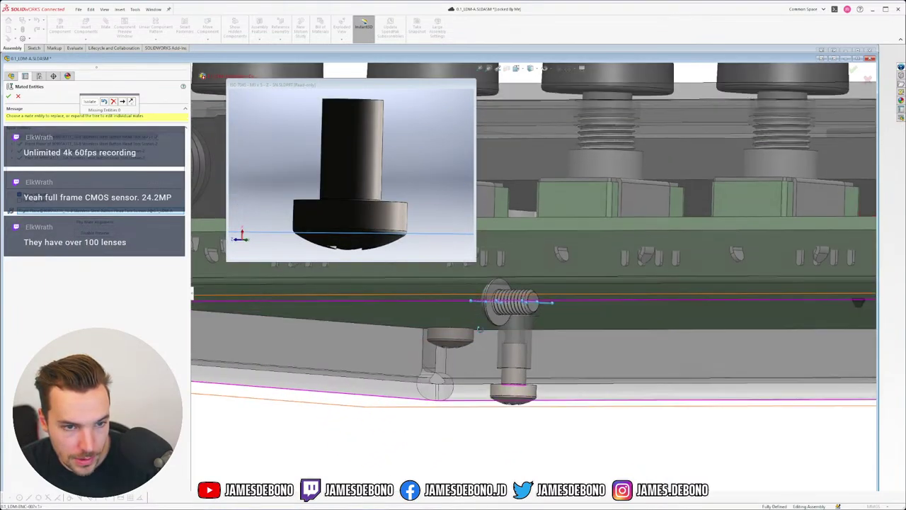
middle_click_drag(479, 329, 442, 284)
scroll(441, 284, "up", 1)
scroll(442, 287, "down", 2)
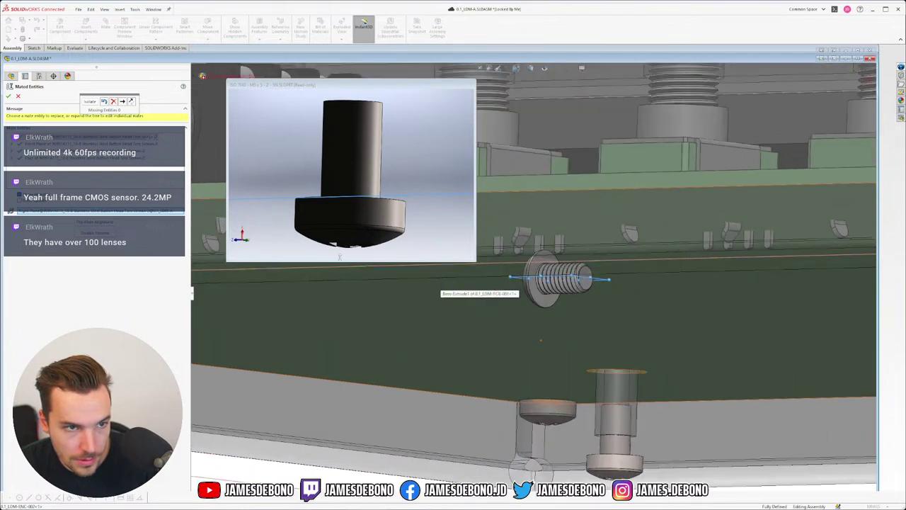
- Expand the assembly's feature tree down to the new screw's planes, moving the original screw preview clear of it
left_click(202, 76)
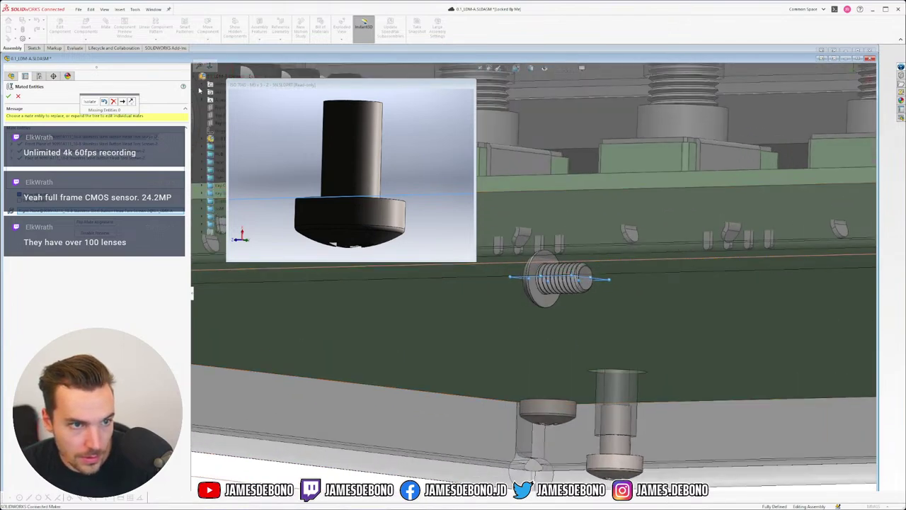
left_click_drag(331, 84, 414, 61)
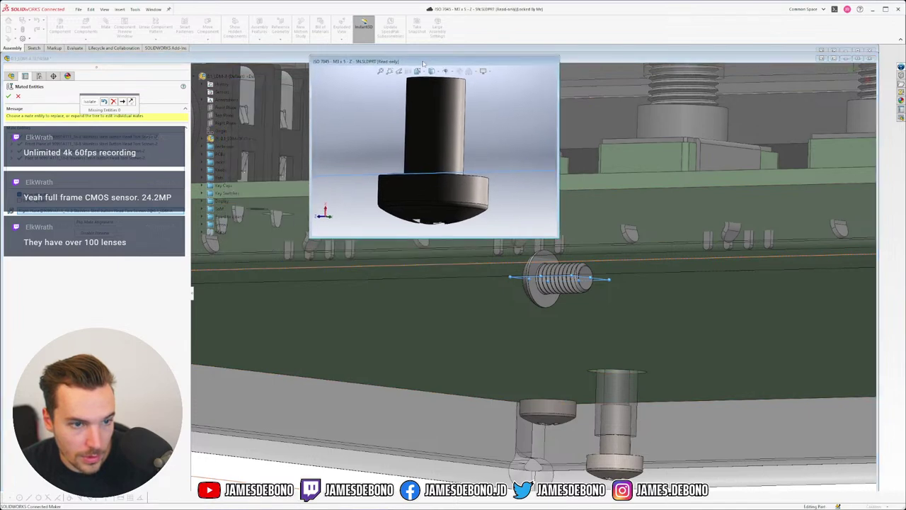
left_click(204, 225)
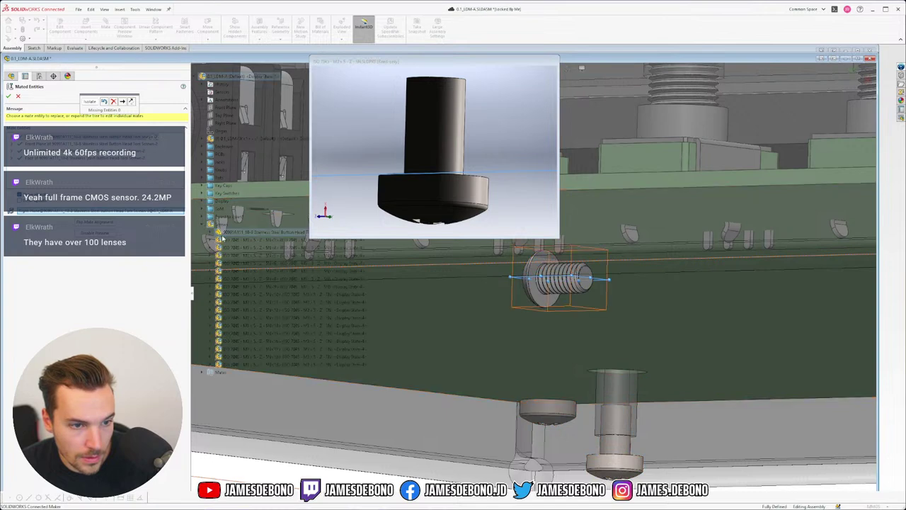
left_click(211, 233)
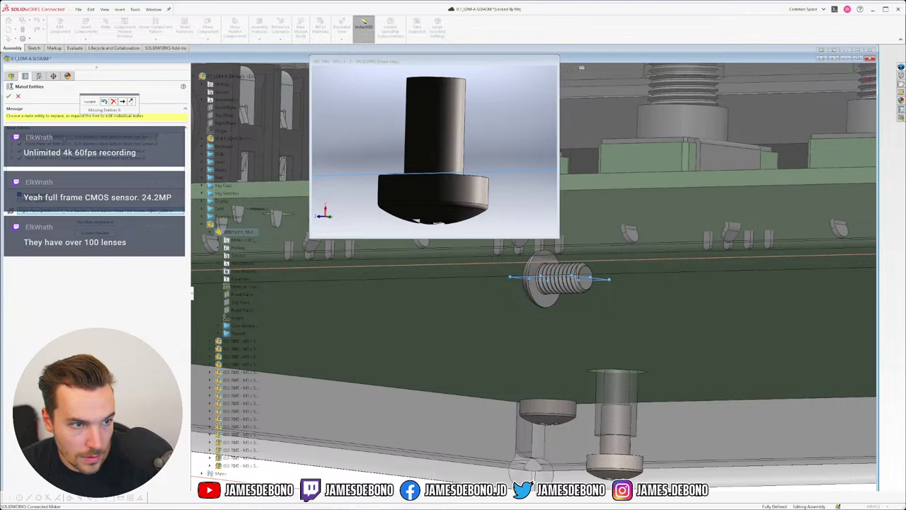
- Swap the new screw's two plane mate entities, replacing Right Plane with Front Plane and Front Plane with Right Plane
left_click(238, 298)
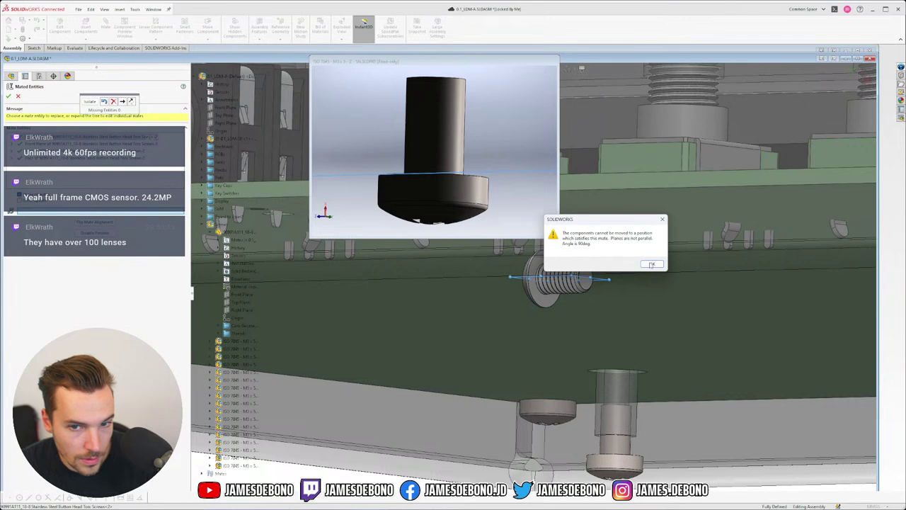
left_click(652, 264)
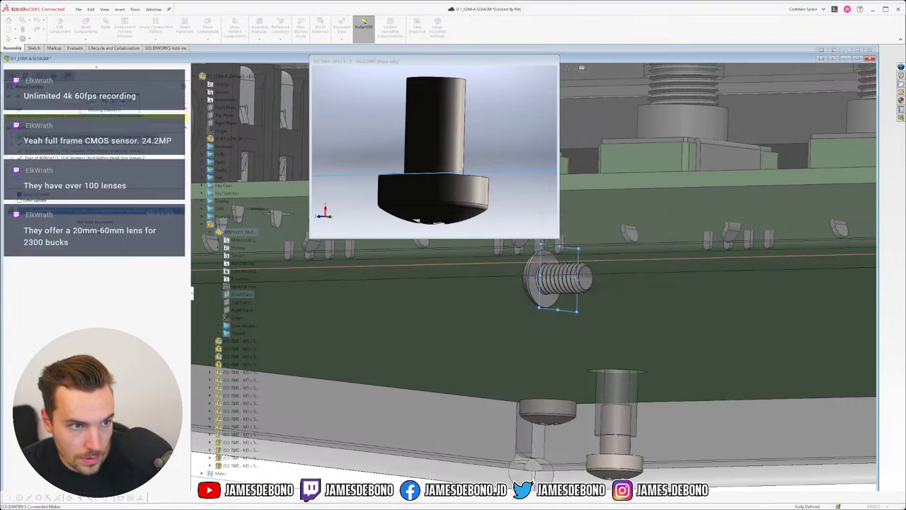
left_click(67, 145)
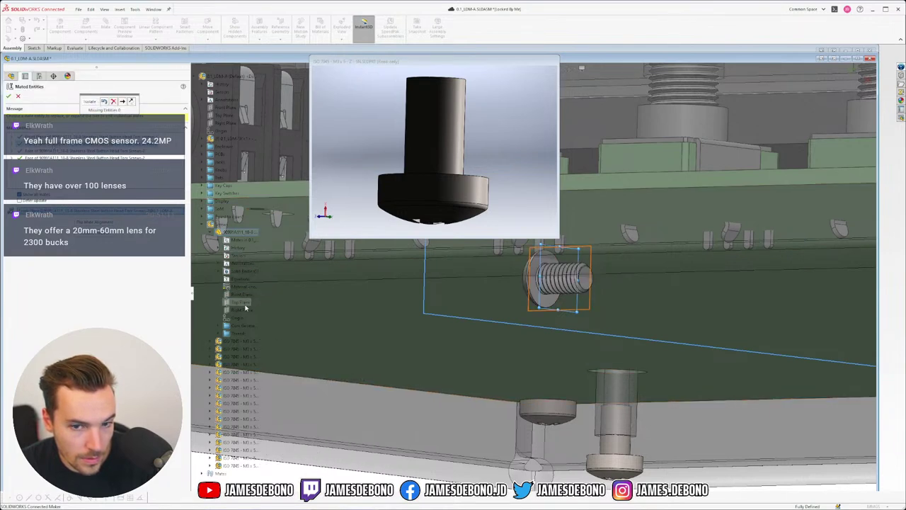
left_click(242, 310)
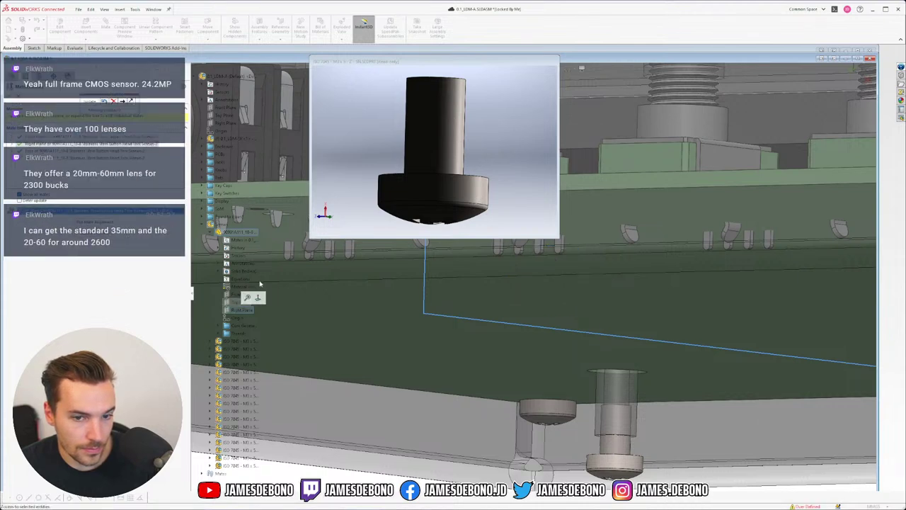
- Flip the mate alignment of the new screw's Front Plane entity and accept the mated entities changes
scroll(503, 287, "up", 6)
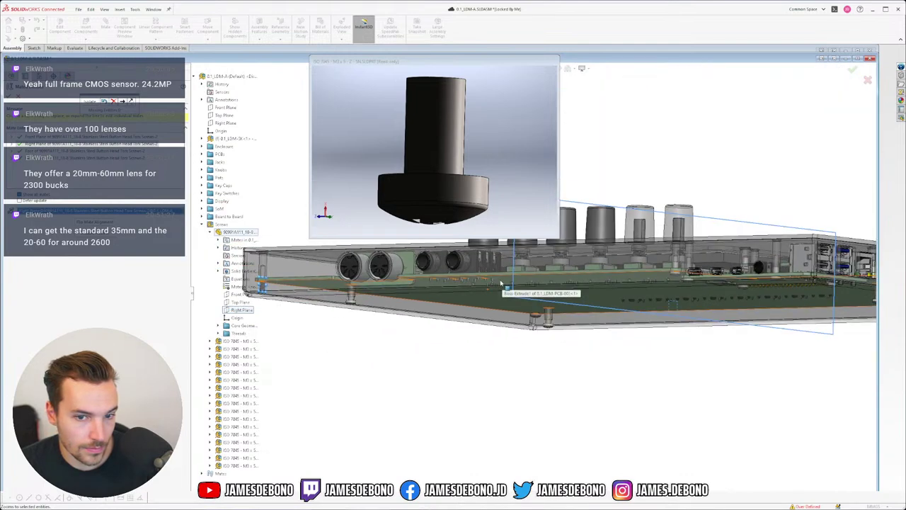
scroll(501, 283, "down", 4)
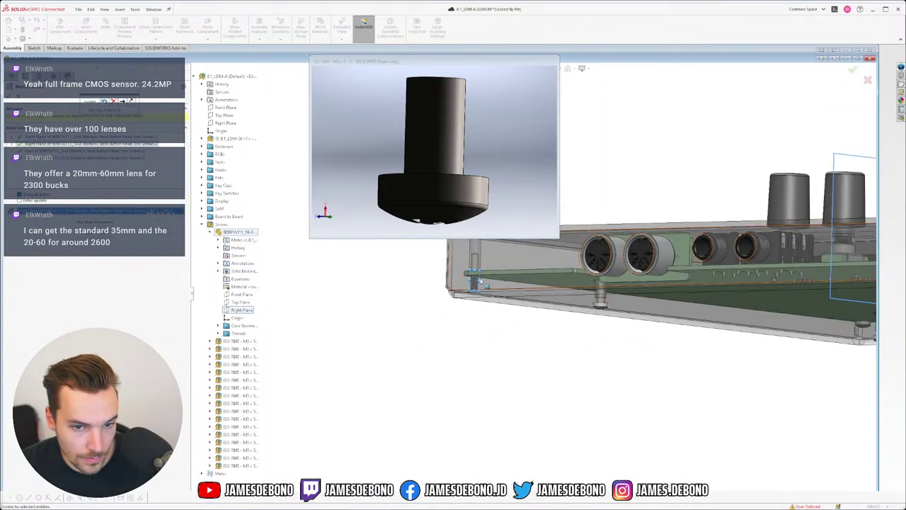
scroll(482, 282, "down", 3)
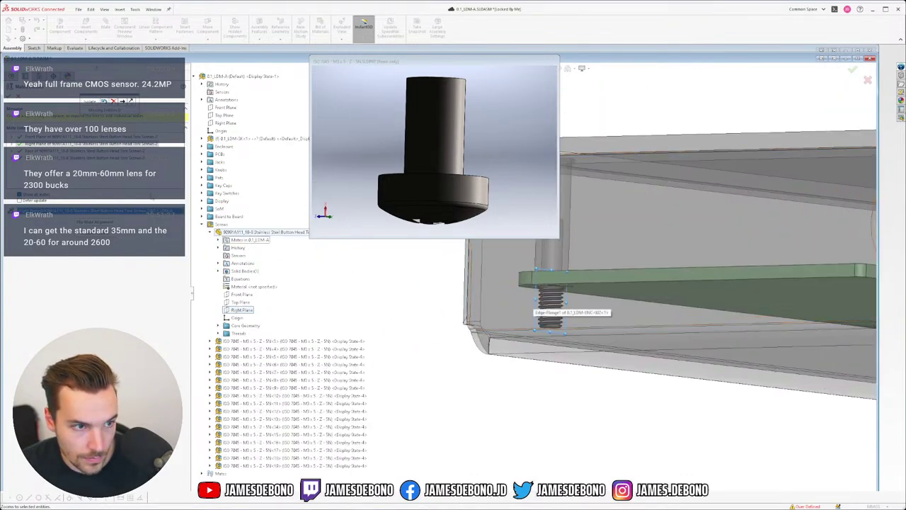
left_click(85, 136)
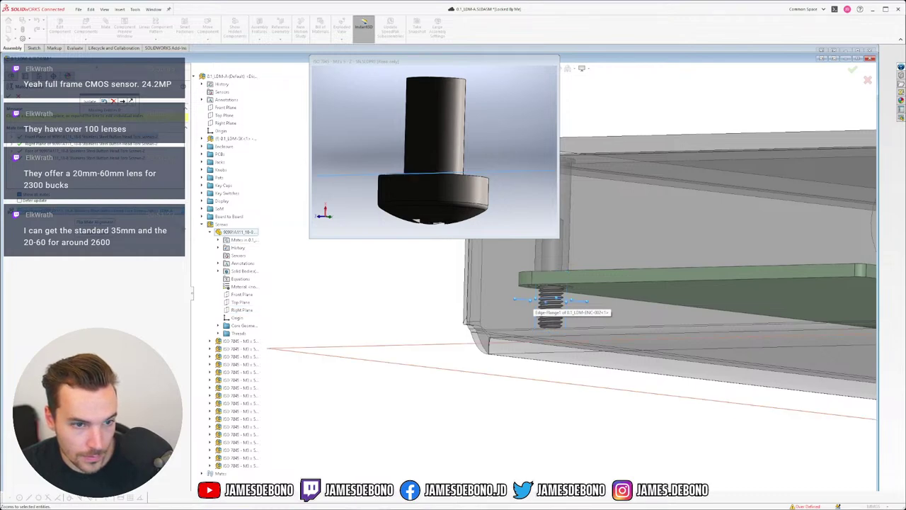
left_click(92, 224)
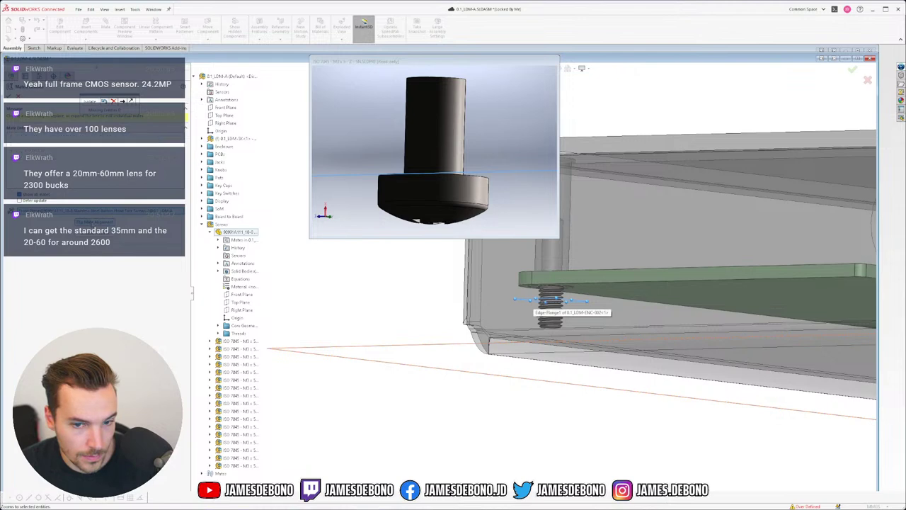
scroll(545, 275, "up", 2)
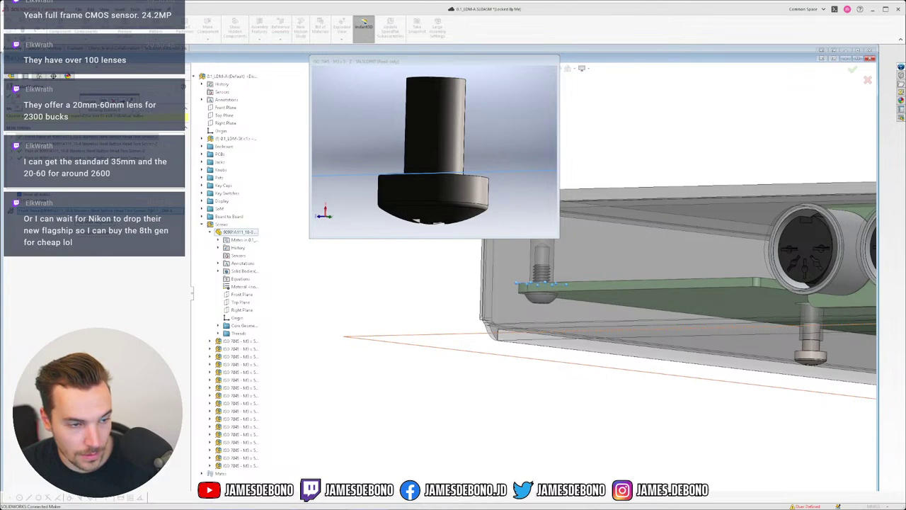
left_click(10, 96)
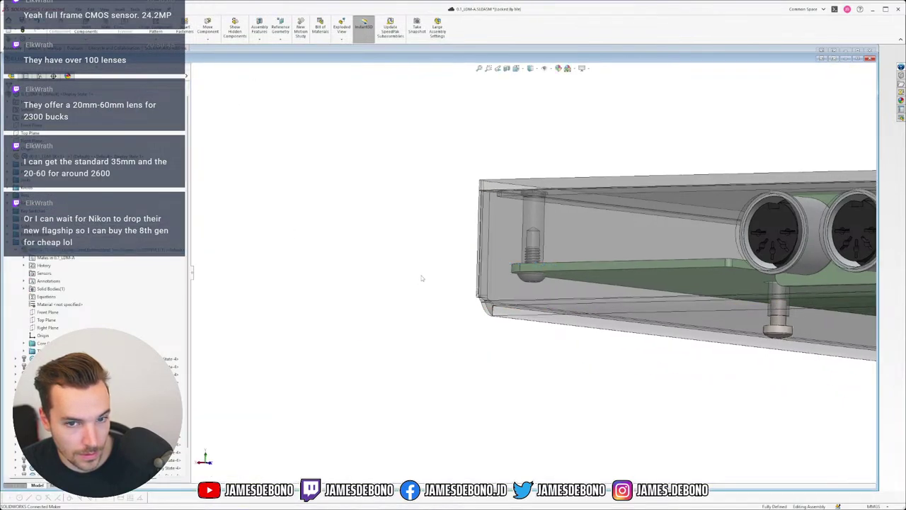
- Maximize the assembly window, collapse the feature tree and inspect how the new screw sits in the PCB standoff
left_click(857, 59)
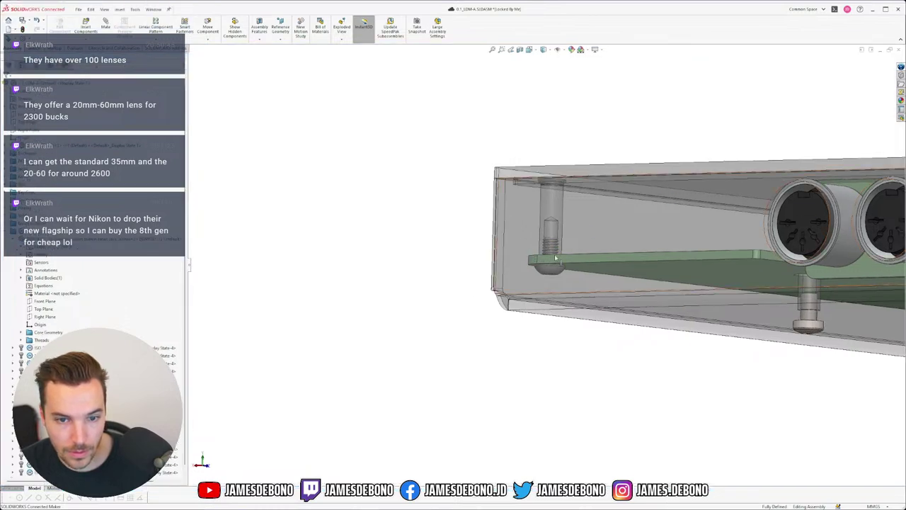
scroll(570, 287, "down", 5)
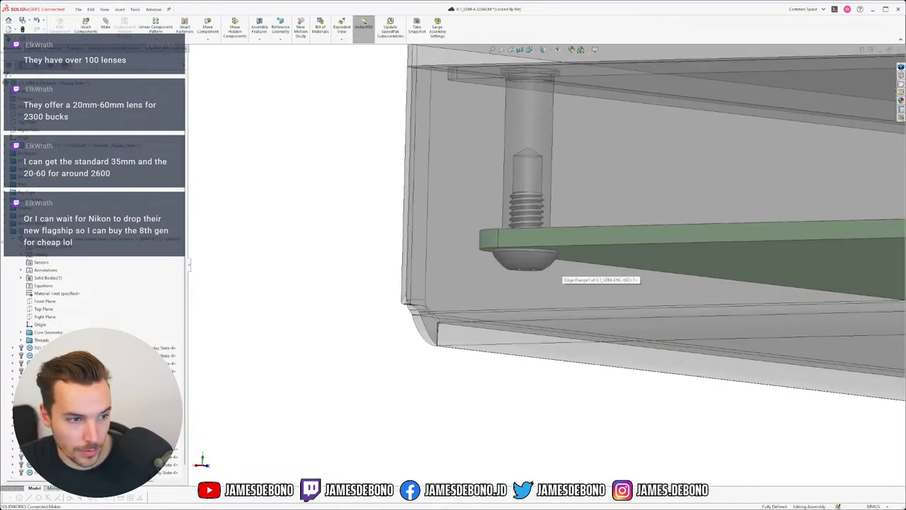
key("shift+c")
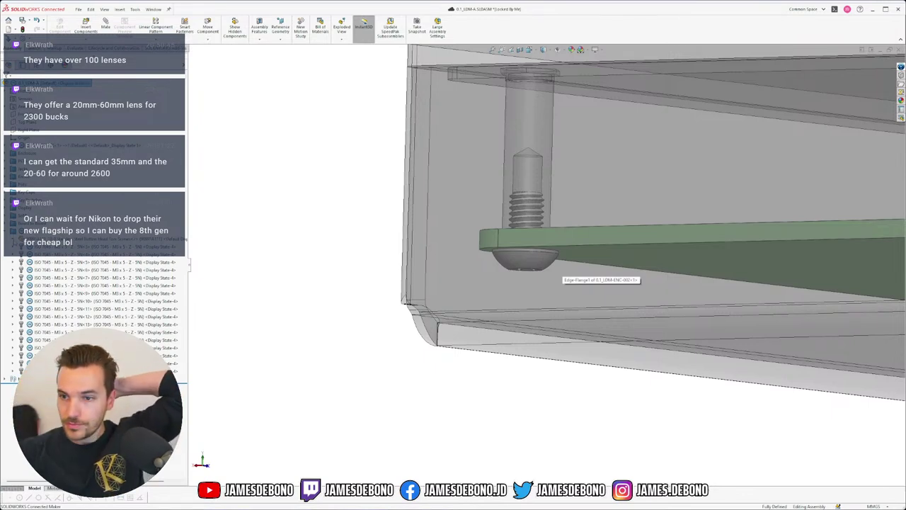
middle_click_drag(519, 261, 559, 270)
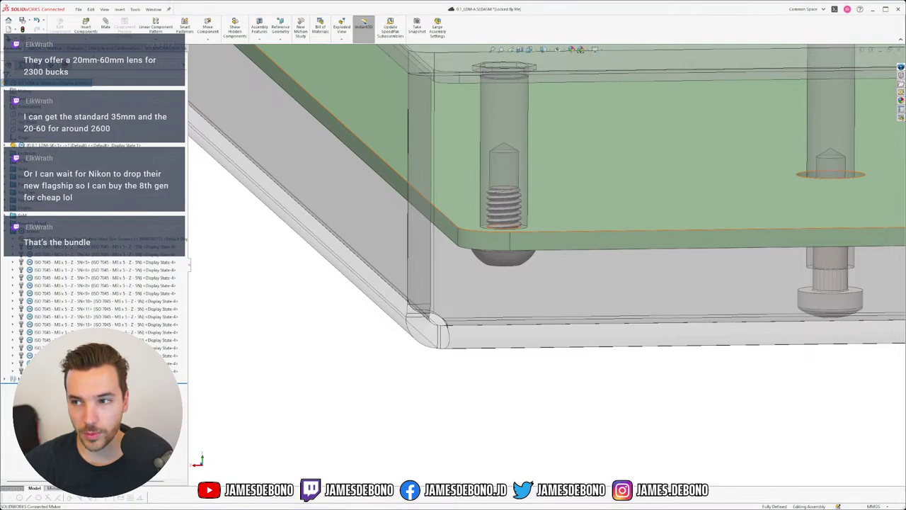
- Switch to Firefox and search the web for "lumix s5ii" in a new tab
key("alt+Tab")
key("ctrl+t")
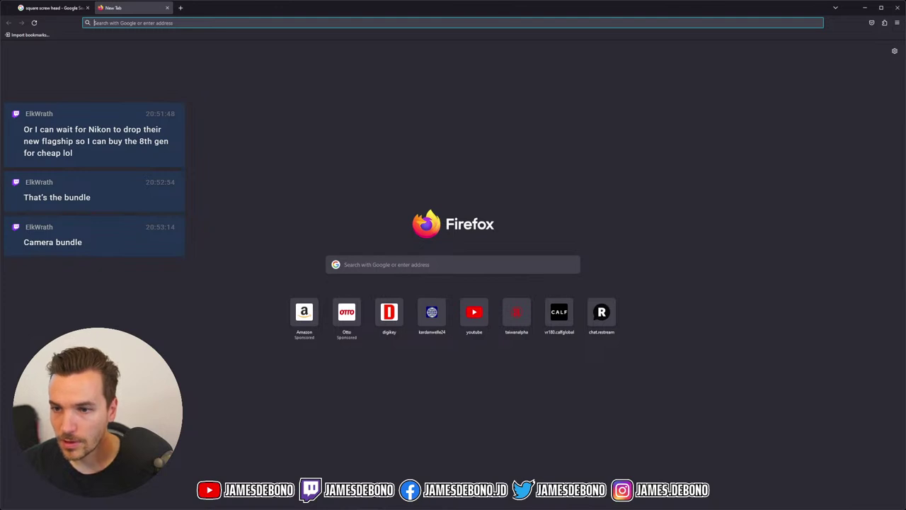
type("lumix")
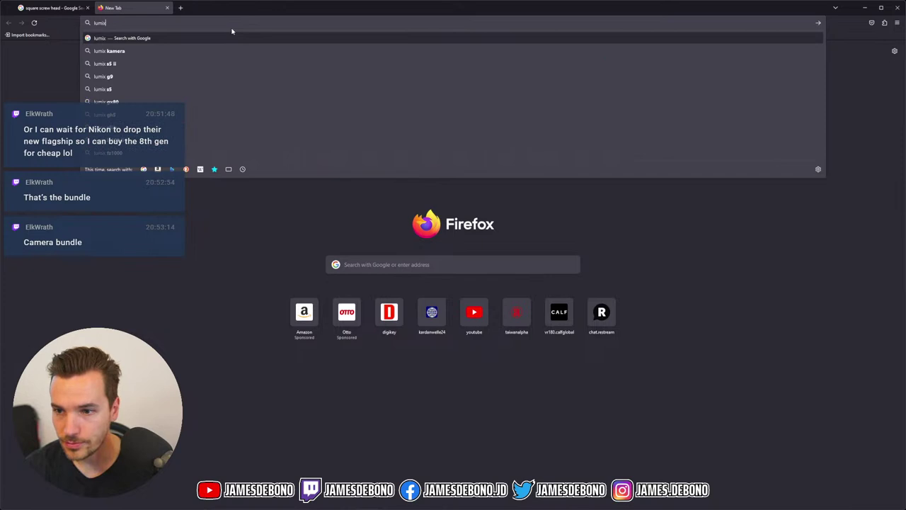
type(" s")
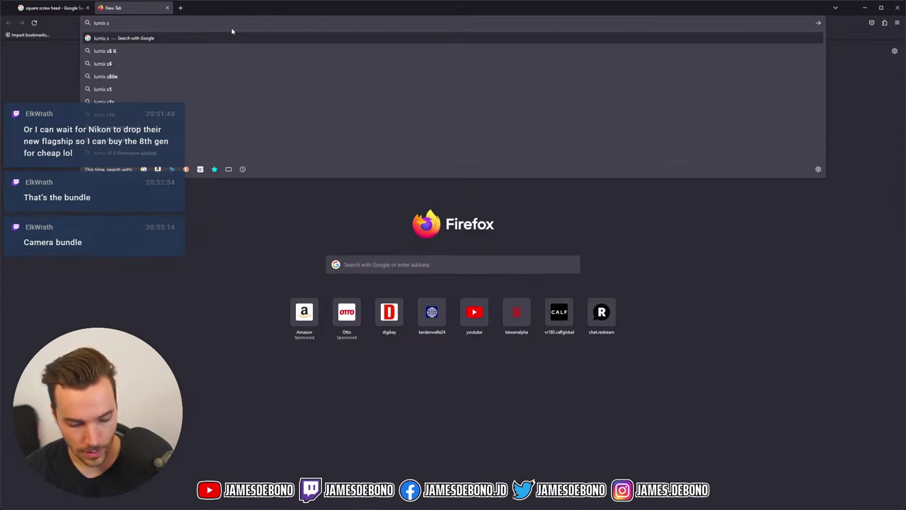
type("5ii")
key("Return")
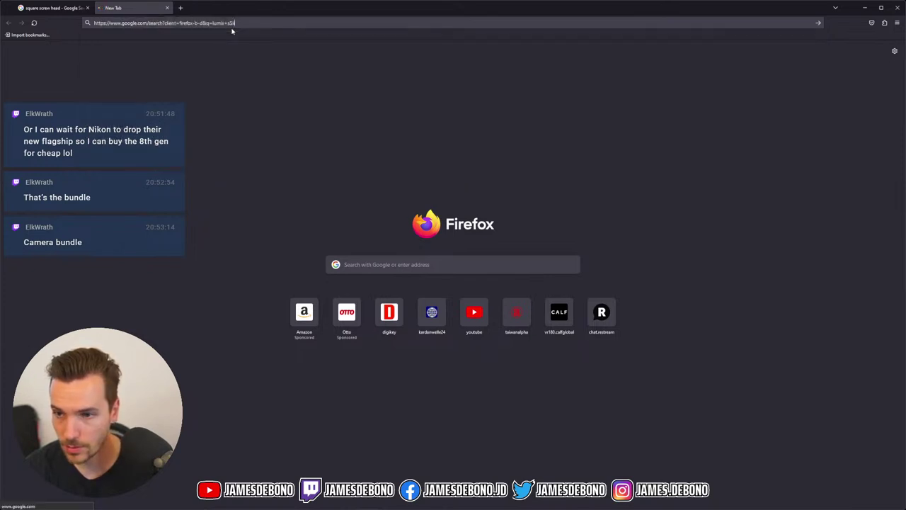
- Open another browser tab and enter "sony" as the start of a camera search
left_click(180, 8)
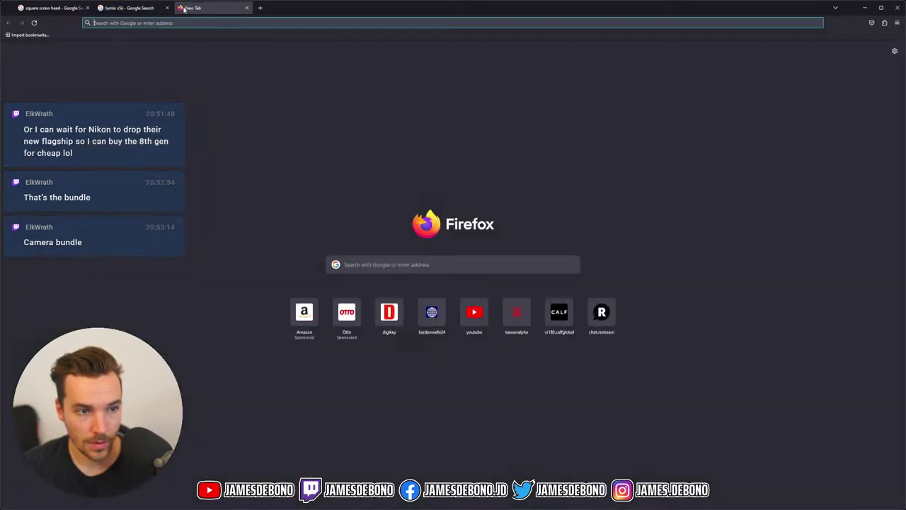
type("sony")
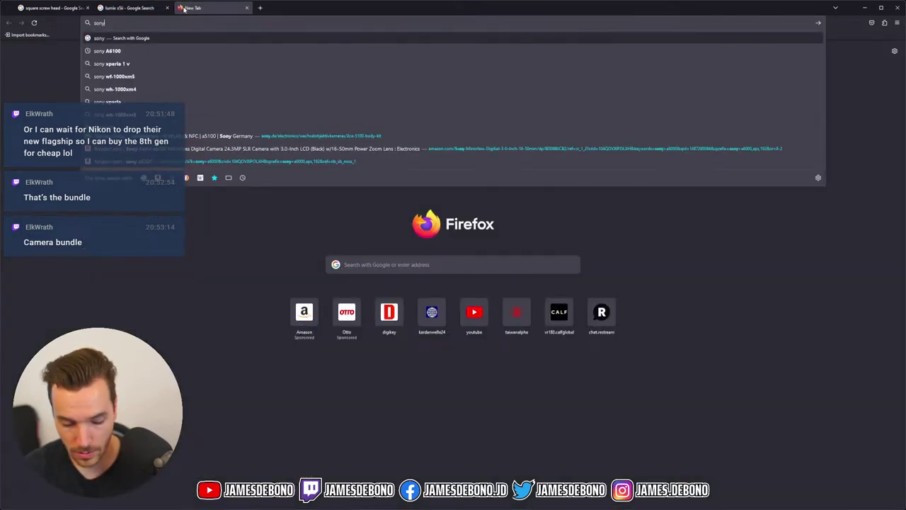
- Search the web for "sony a6400" and open Sony's ILCE-6400 product page from the results
type("6400")
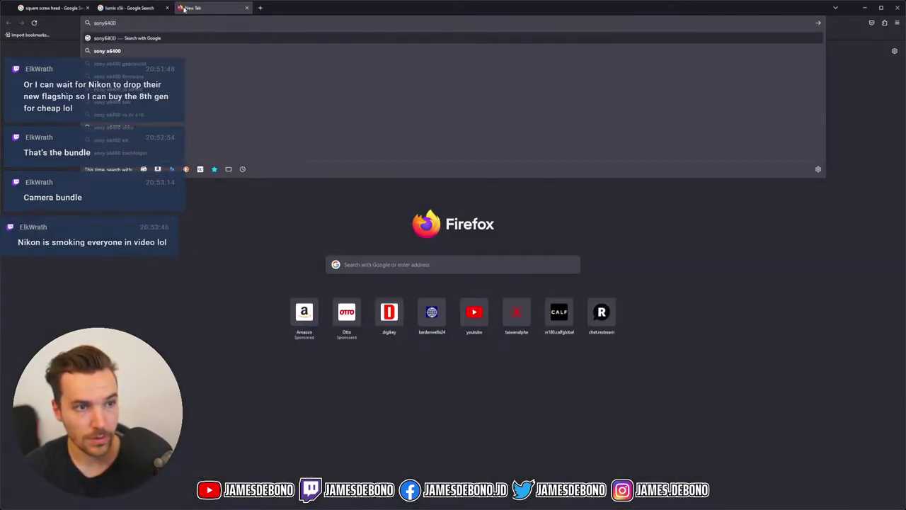
key("Left")
key("Left")
key("Left")
key("Left")
type("a")
key("Return")
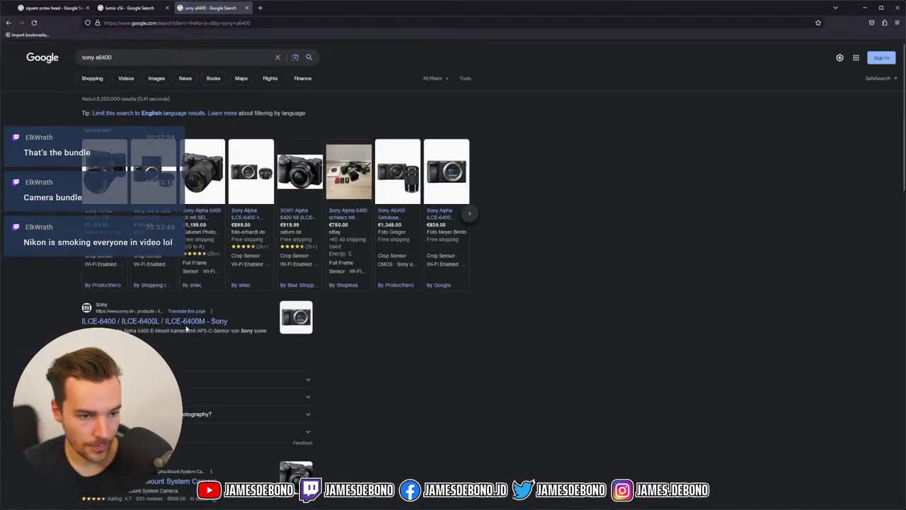
left_click(187, 321)
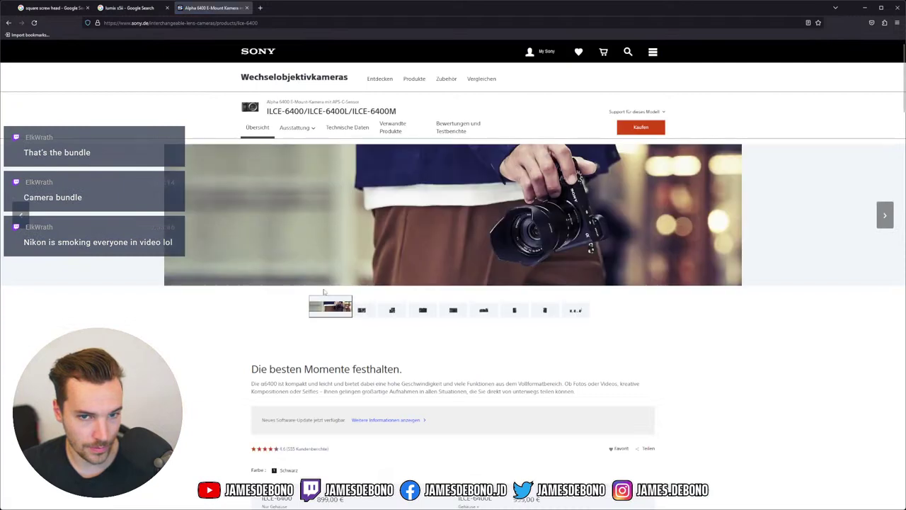
- Look through the a6400's gallery pictures and examine the prices, features and dimensions on its overview page
left_click(393, 311)
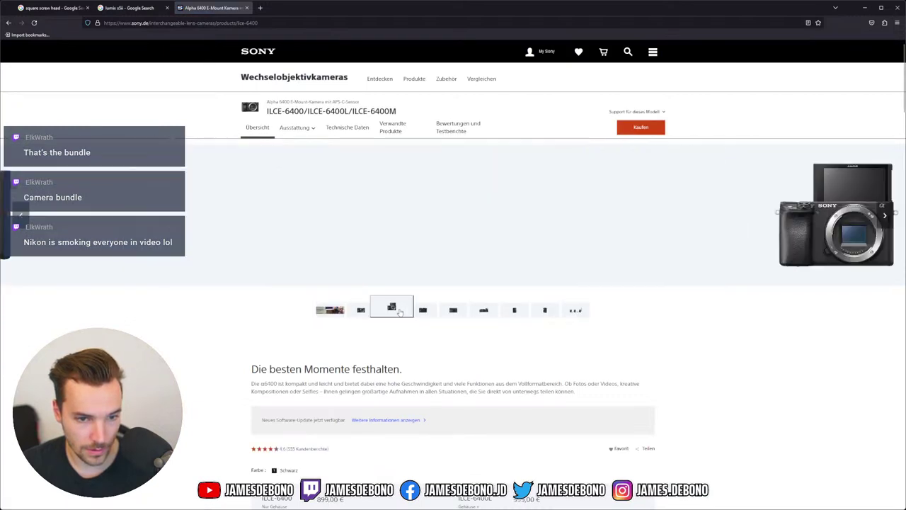
left_click(429, 311)
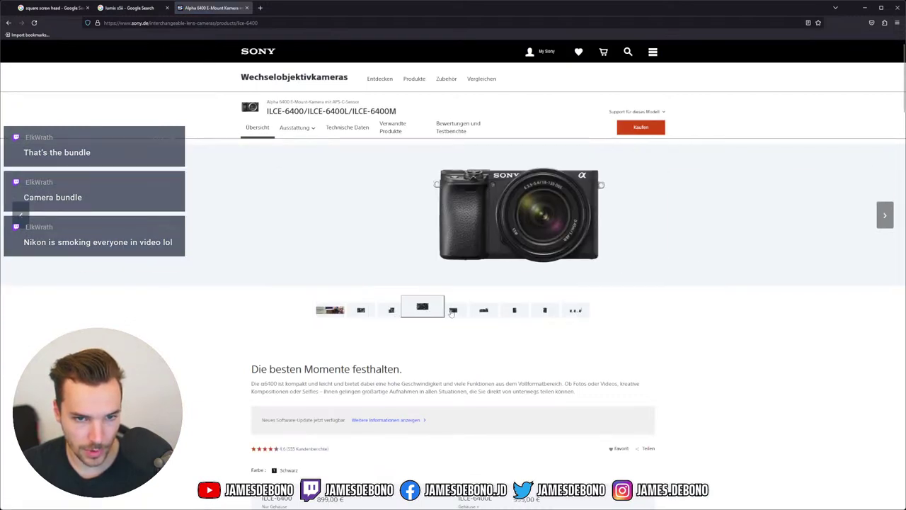
left_click(454, 313)
left_click(489, 315)
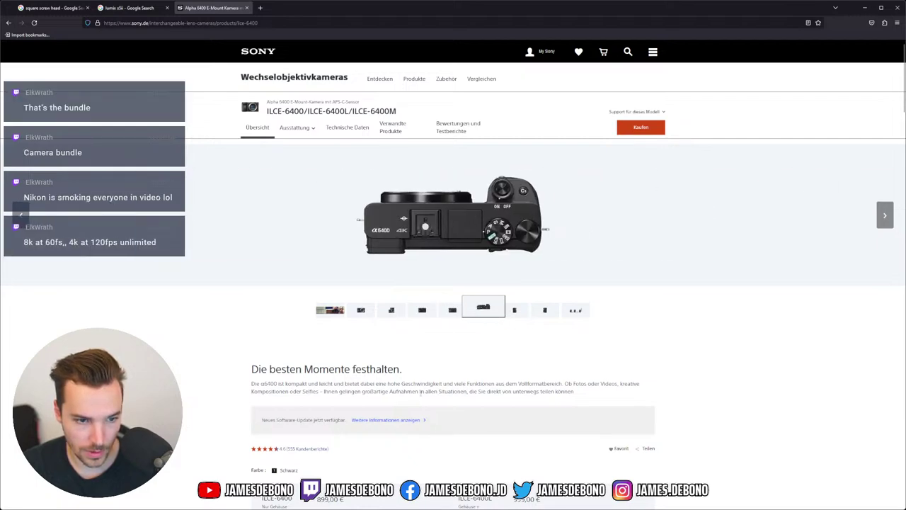
scroll(511, 355, "down", 3)
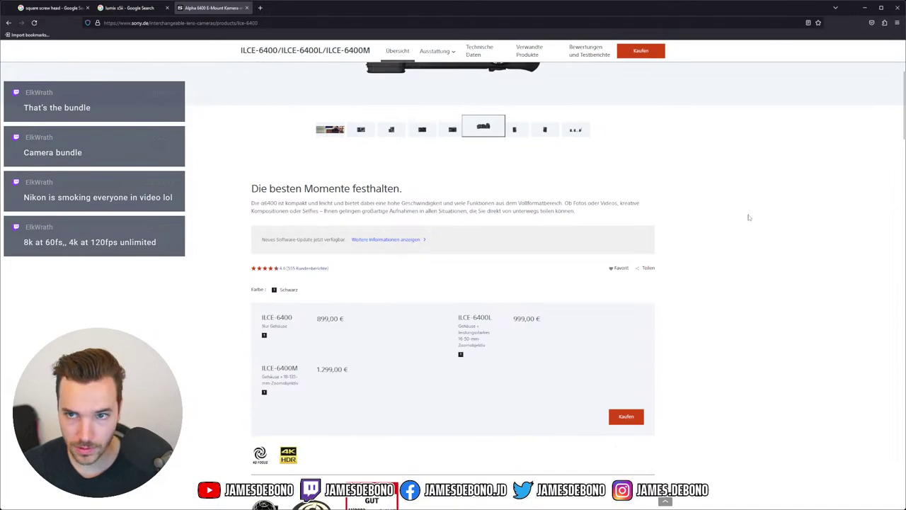
scroll(748, 217, "down", 2)
scroll(744, 238, "down", 2)
scroll(745, 239, "down", 10)
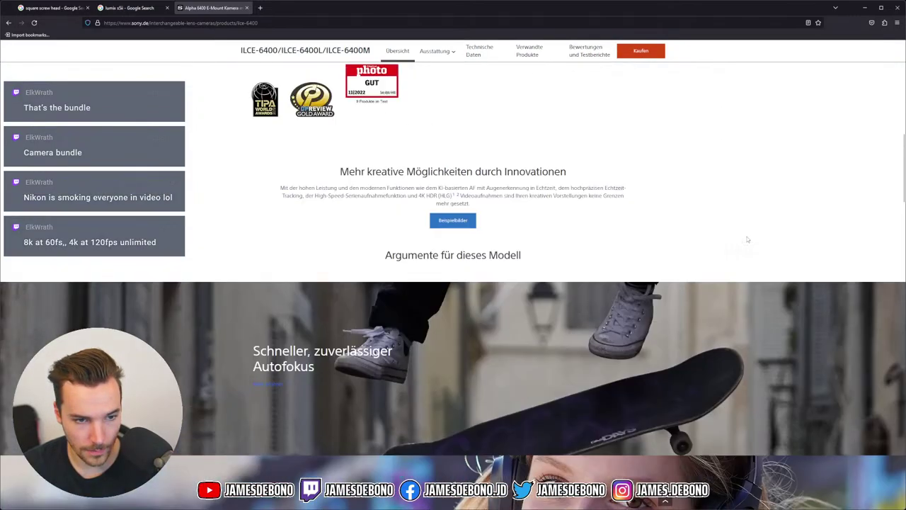
scroll(743, 241, "down", 15)
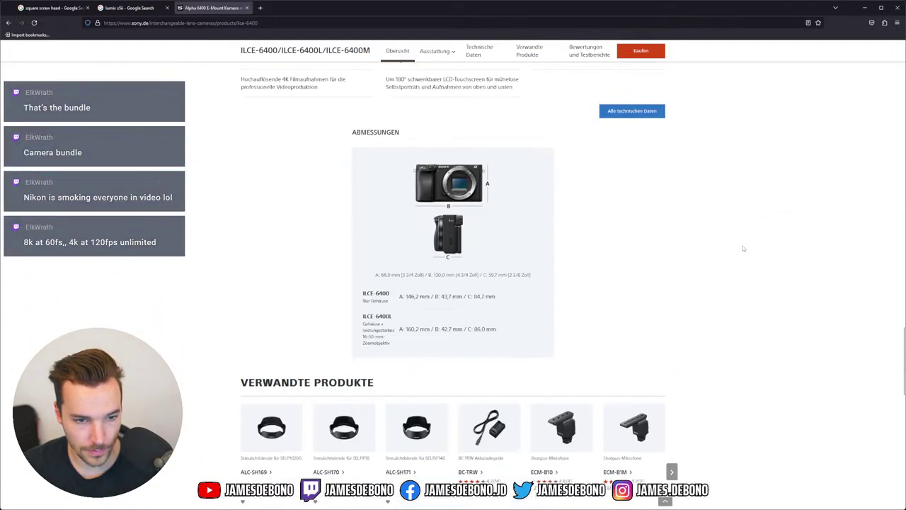
scroll(704, 262, "down", 2)
scroll(703, 264, "down", 8)
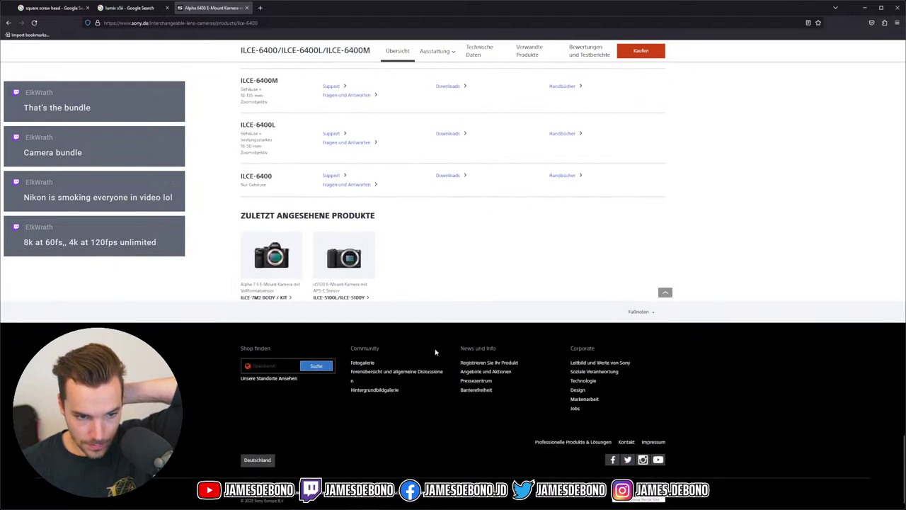
- Open Sony's country and region selector and switch to the Australian site
left_click(259, 463)
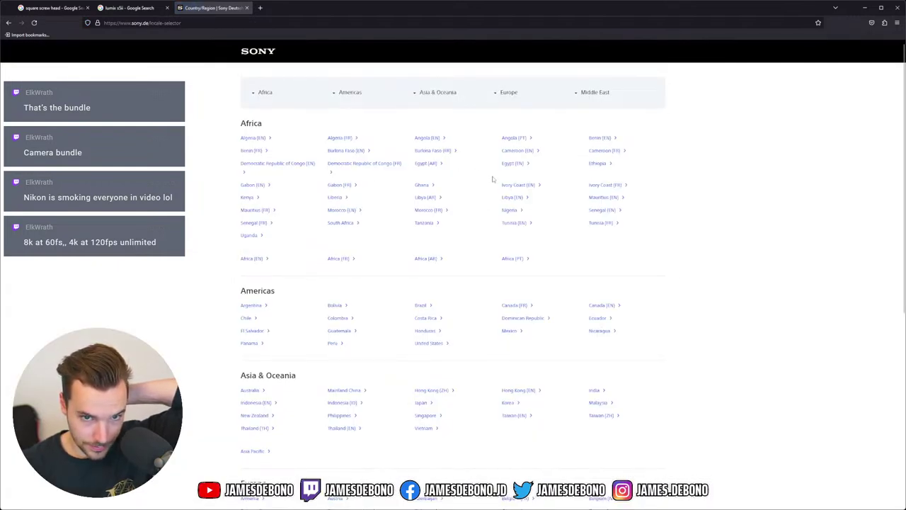
scroll(625, 311, "down", 5)
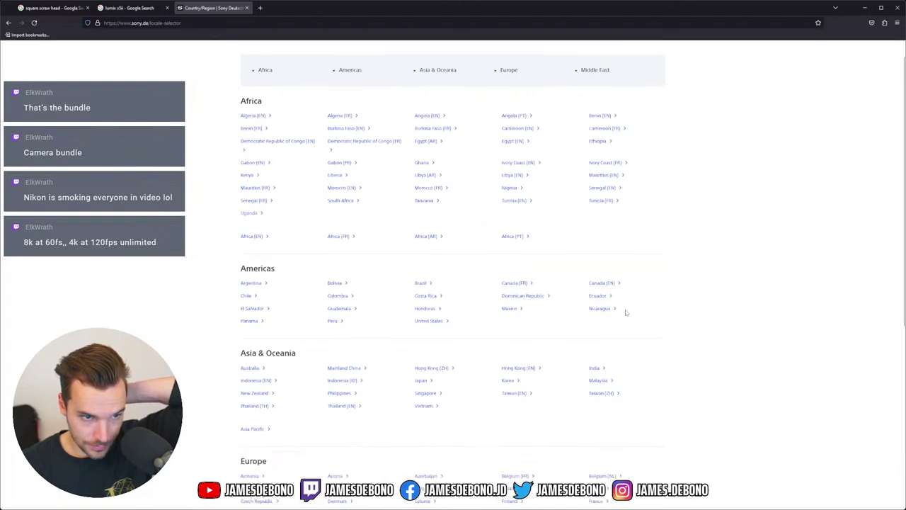
scroll(635, 312, "up", 5)
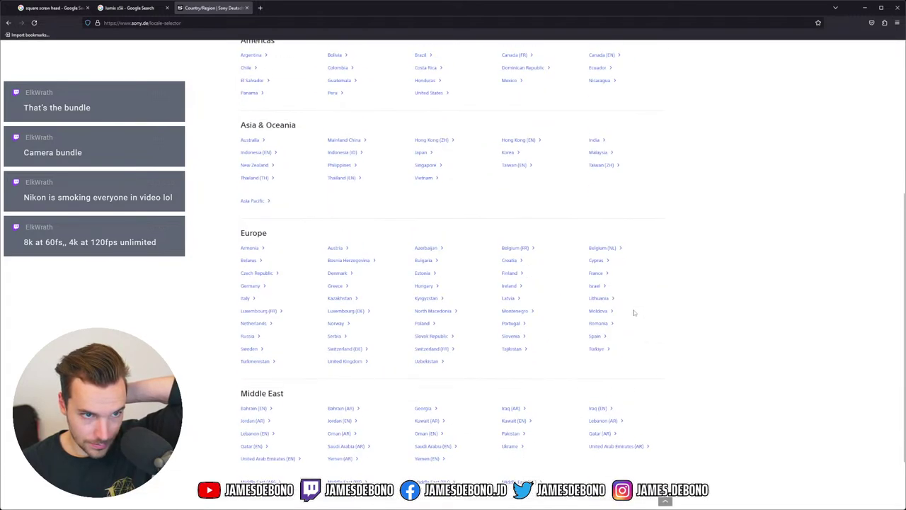
scroll(635, 312, "up", 1)
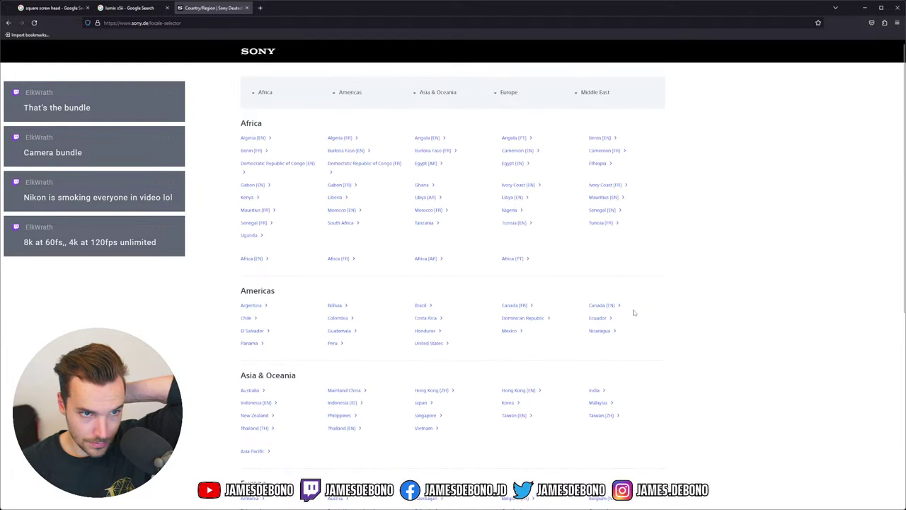
scroll(634, 313, "down", 3)
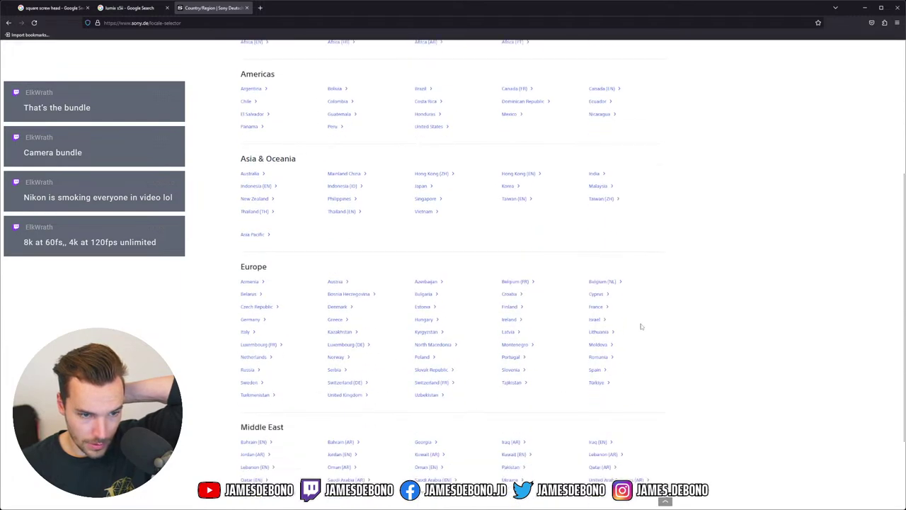
scroll(652, 333, "up", 3)
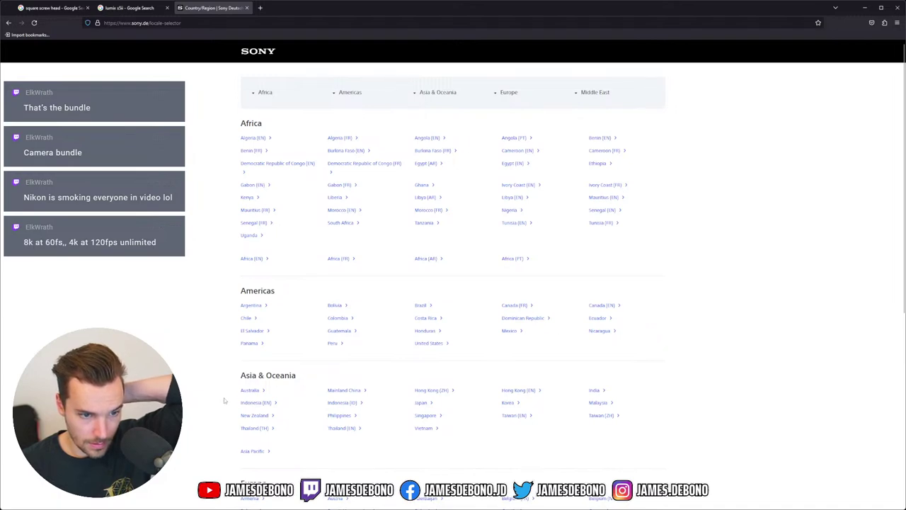
left_click(253, 391)
- Look over the Sony Australia homepage and return to the German a6400 product page
scroll(480, 330, "down", 4)
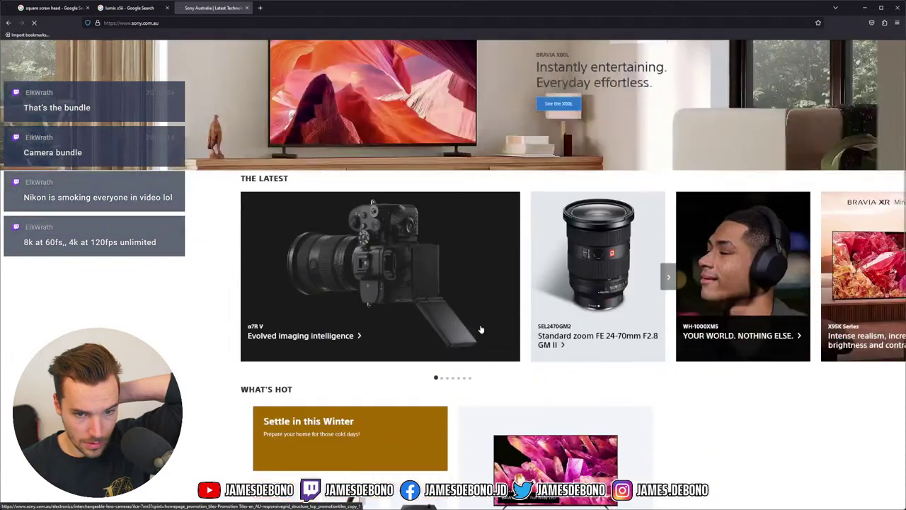
scroll(480, 329, "down", 4)
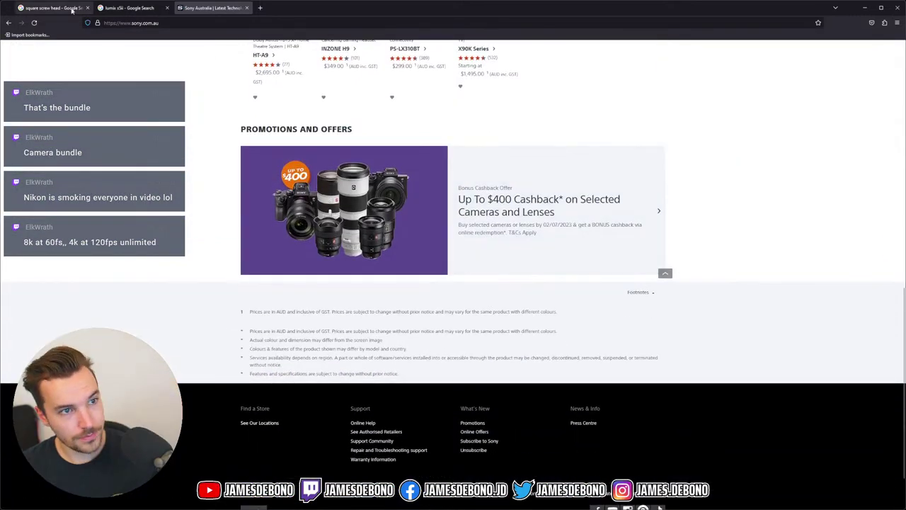
left_click(8, 23)
left_click(8, 22)
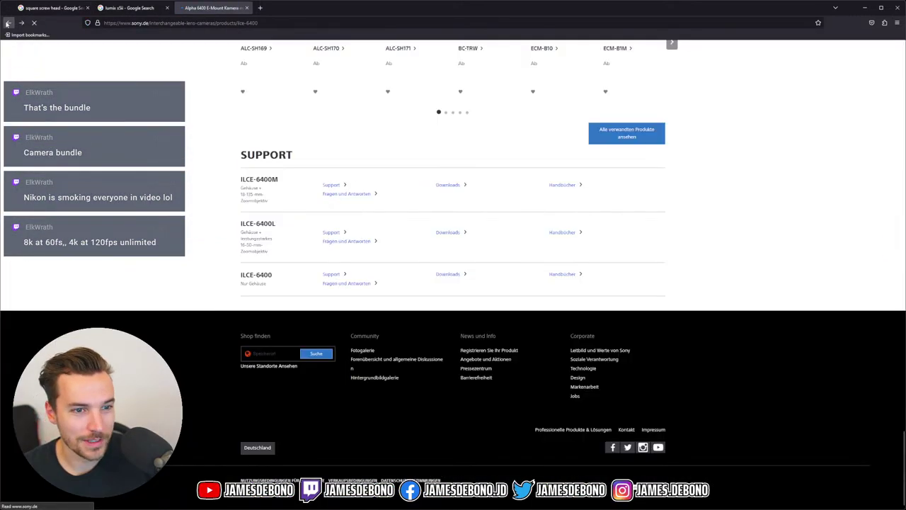
- Open the a6400's technical specifications (Technische Daten) and examine the sensor, photo and video recording data
scroll(200, 148, "up", 10)
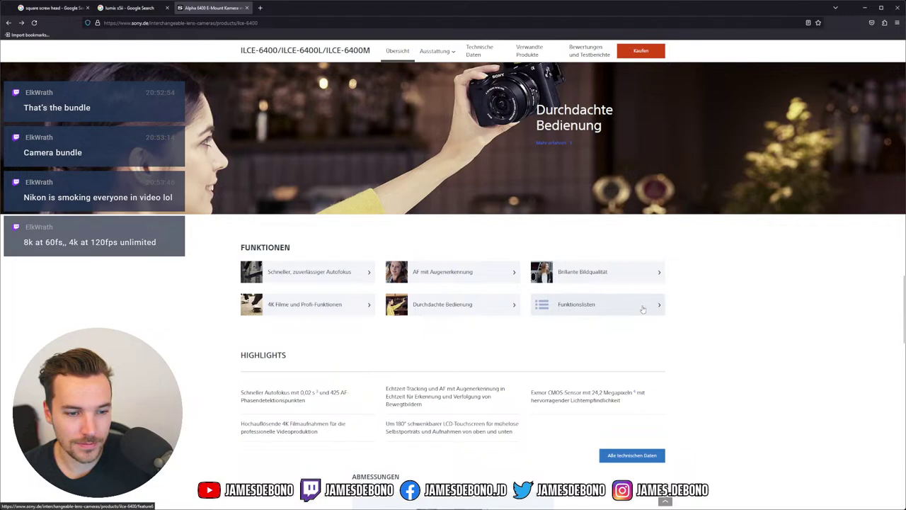
scroll(643, 309, "up", 10)
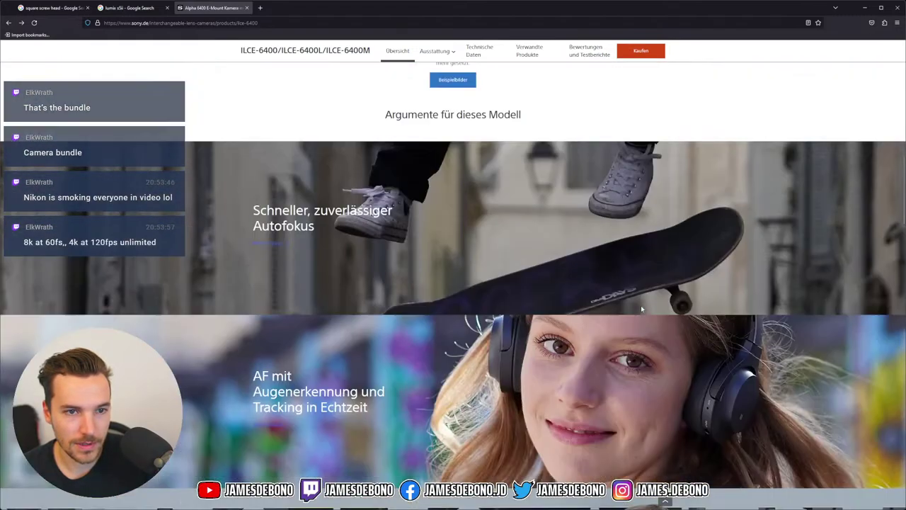
scroll(641, 306, "up", 10)
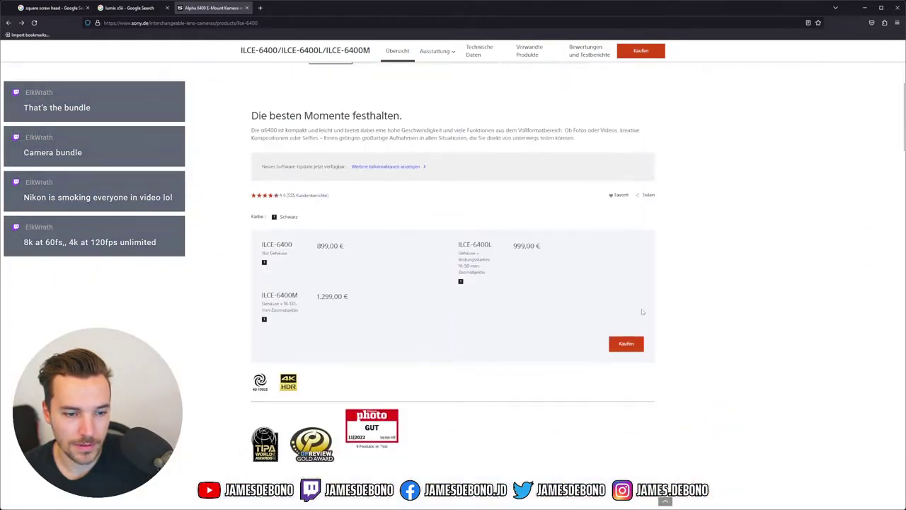
scroll(538, 272, "up", 3)
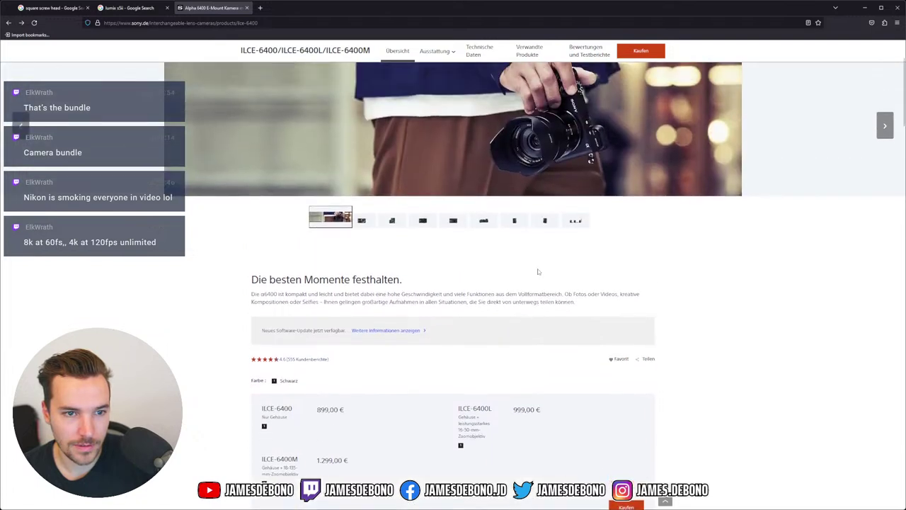
scroll(540, 271, "up", 3)
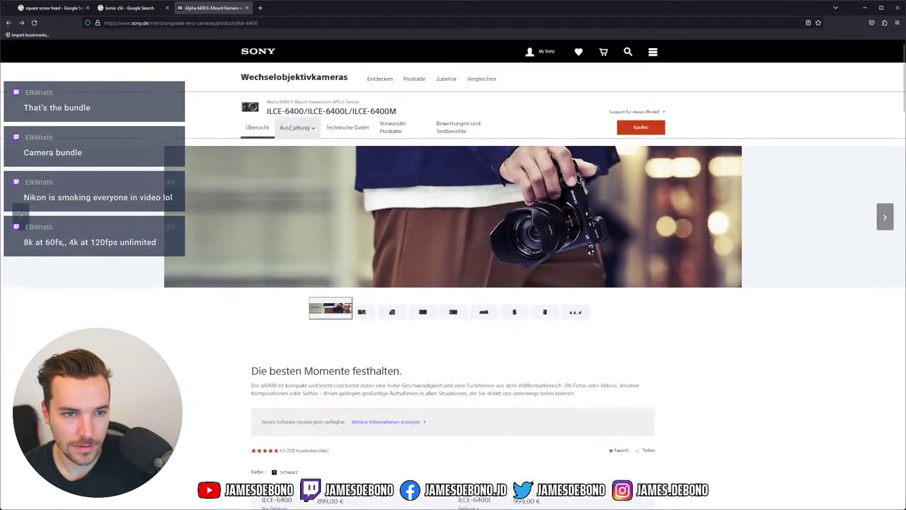
left_click(346, 127)
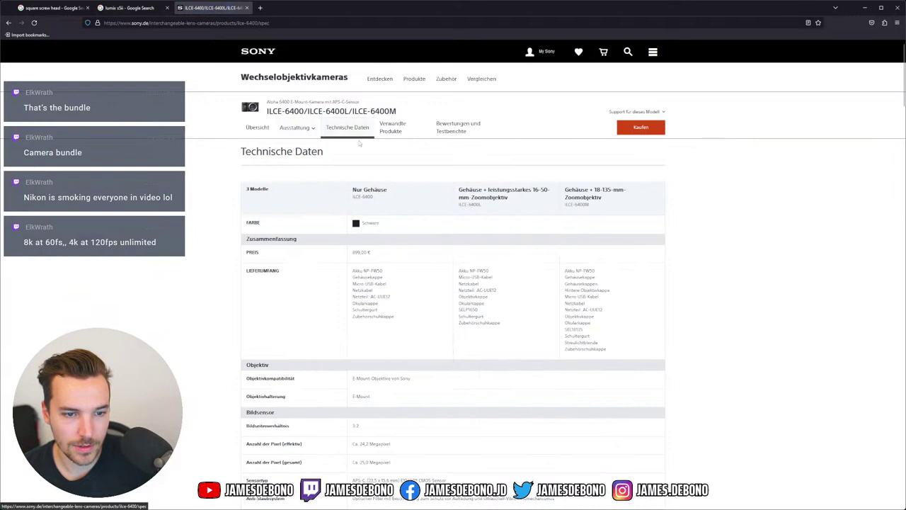
scroll(407, 226, "down", 3)
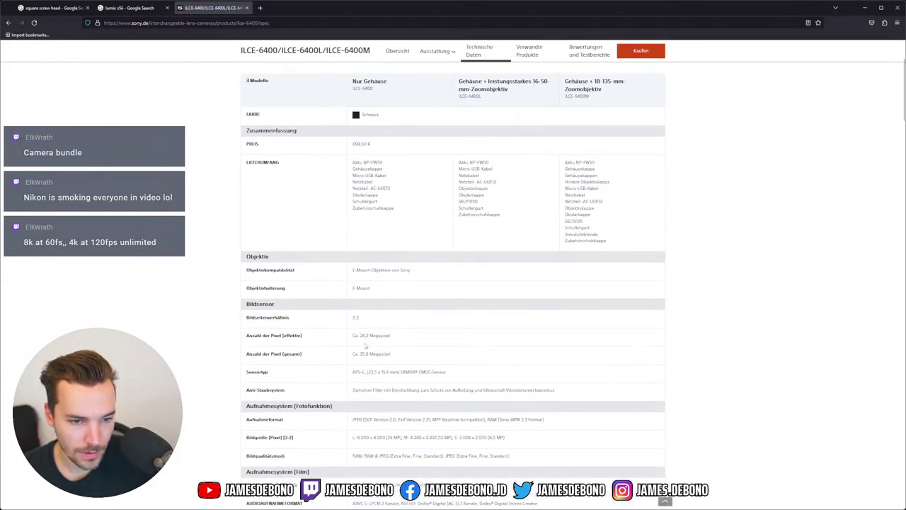
scroll(386, 343, "down", 1)
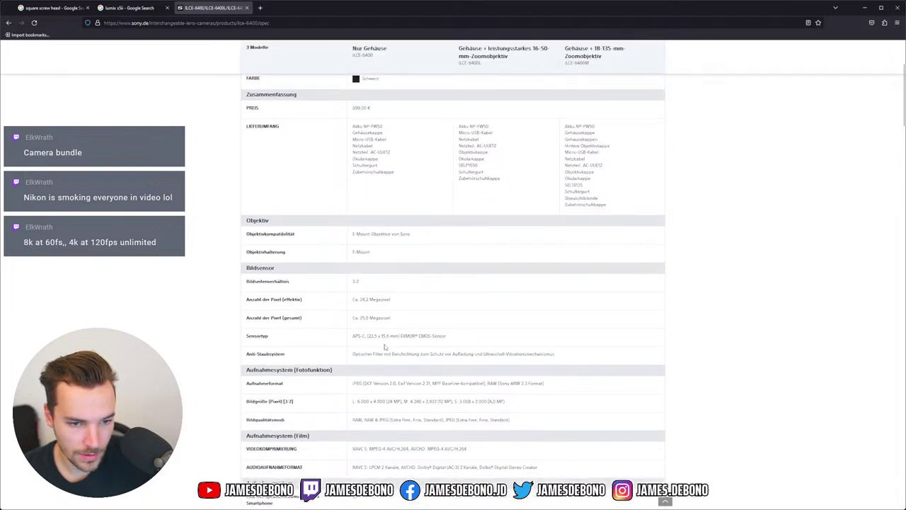
scroll(386, 346, "down", 1)
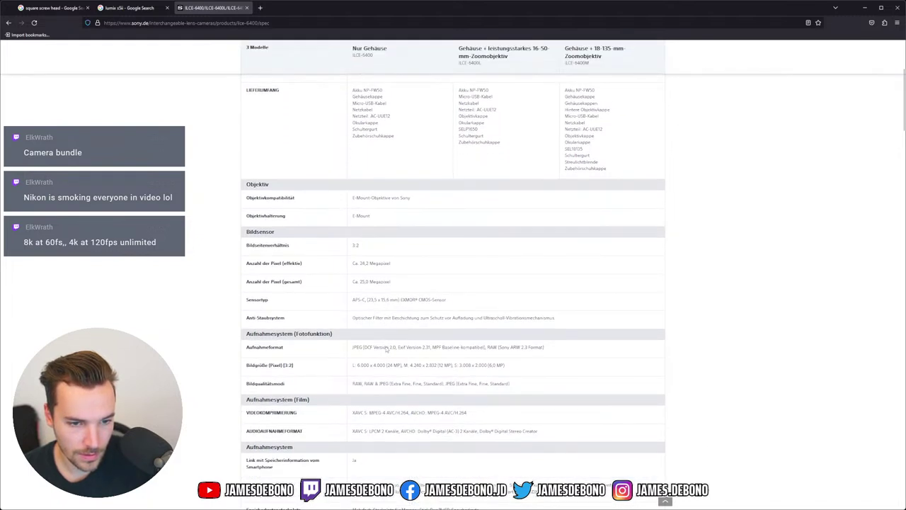
scroll(386, 347, "down", 6)
scroll(425, 364, "down", 1)
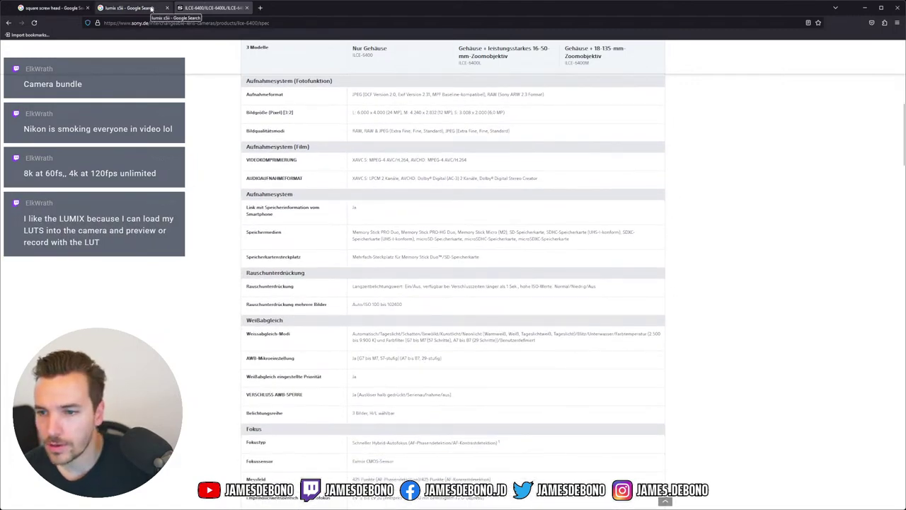
- Return to the "lumix s5ii" search results and open Panasonic's DC-S5M2K camera kit page
left_click(151, 8)
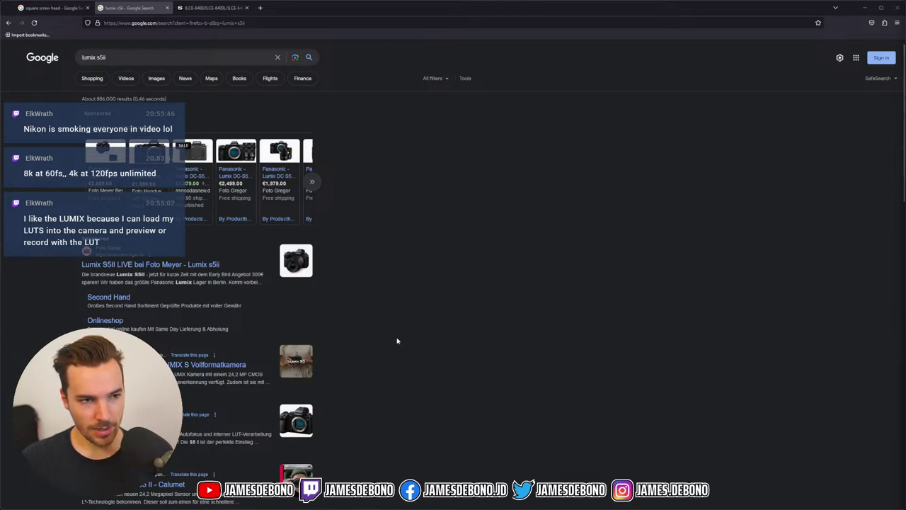
scroll(393, 345, "down", 4)
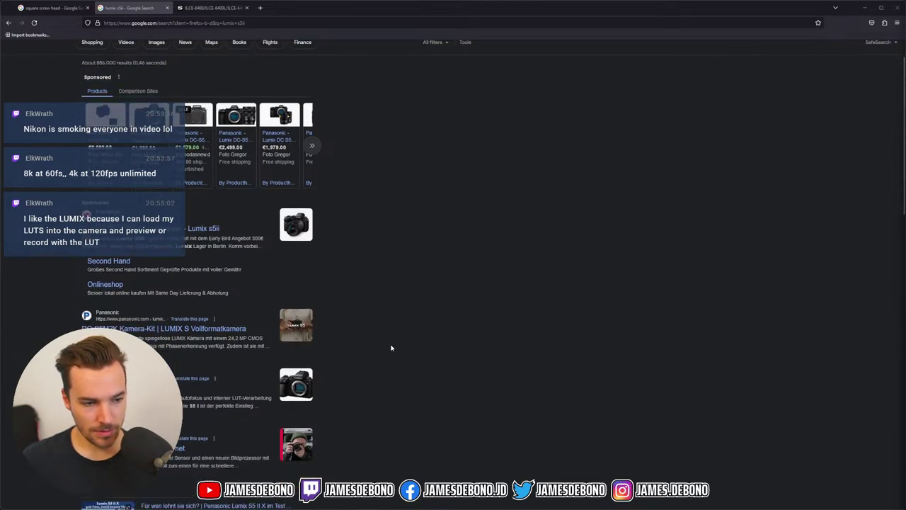
scroll(390, 349, "down", 9)
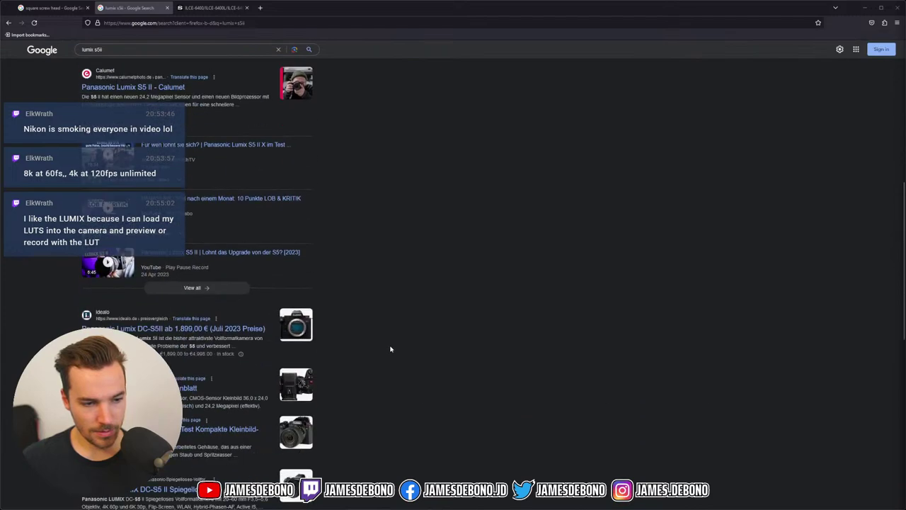
scroll(390, 348, "up", 10)
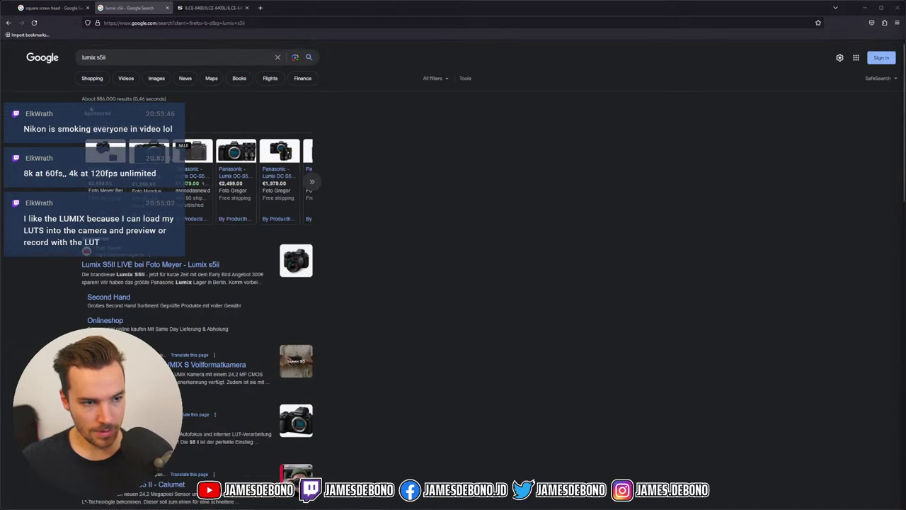
scroll(205, 294, "down", 3)
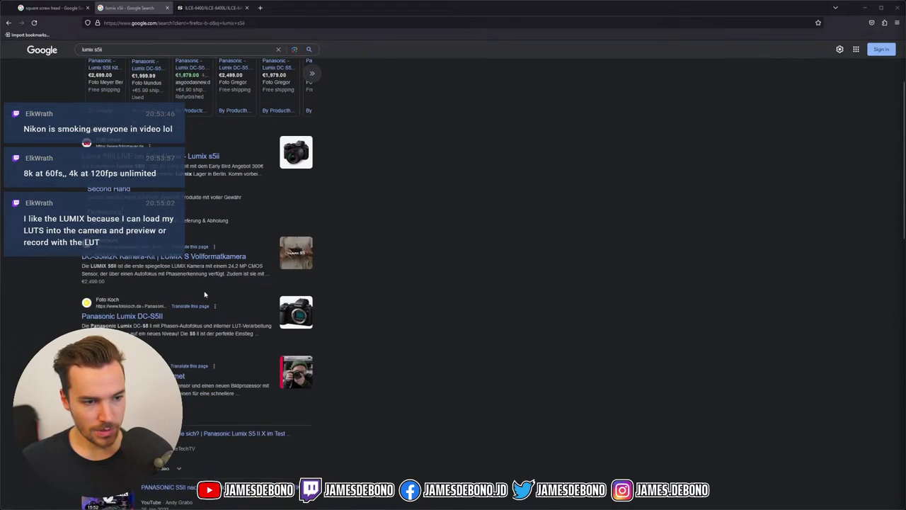
left_click(145, 257)
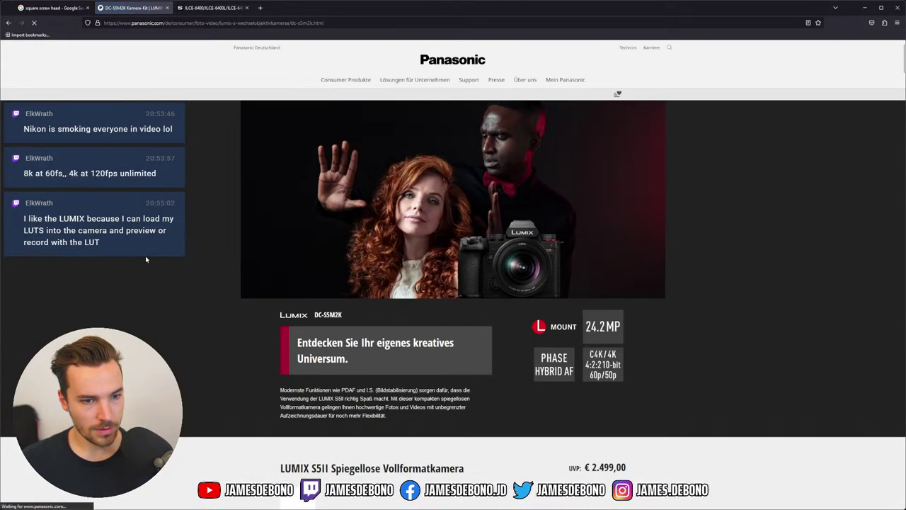
- Look over the DC-S5M2K page's features, jump to Technische Daten and examine the camera's key specifications, size and weight
scroll(504, 259, "down", 2)
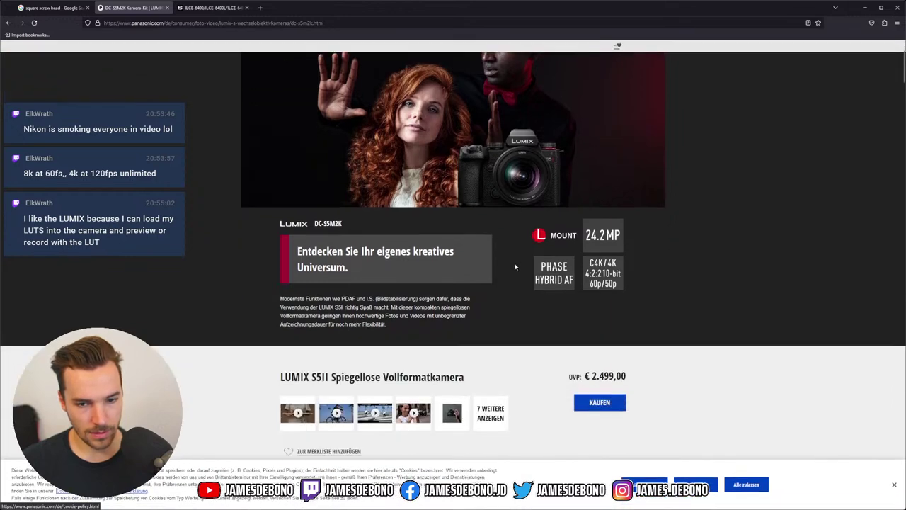
scroll(515, 266, "down", 5)
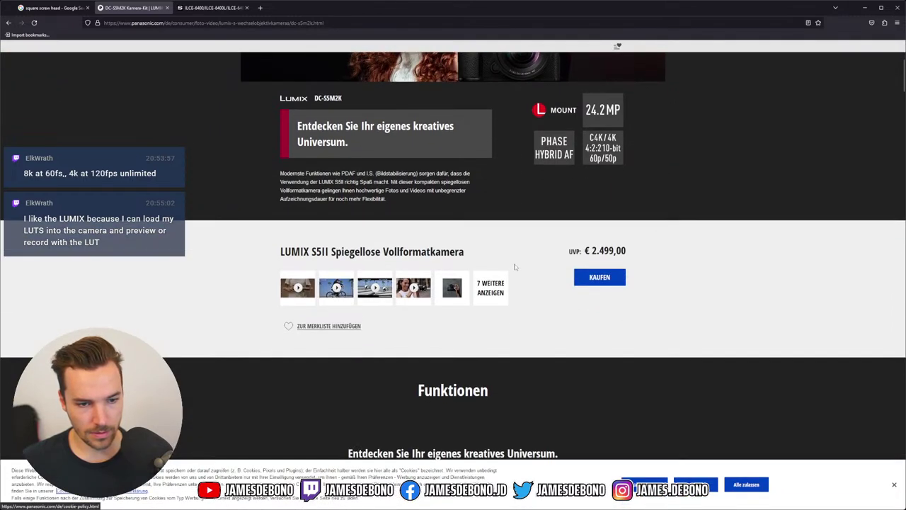
scroll(515, 268, "down", 3)
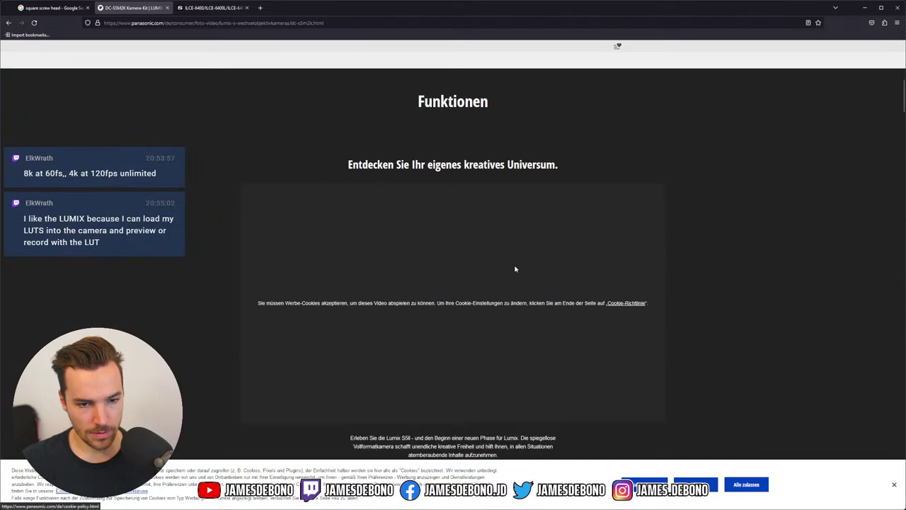
scroll(680, 397, "down", 5)
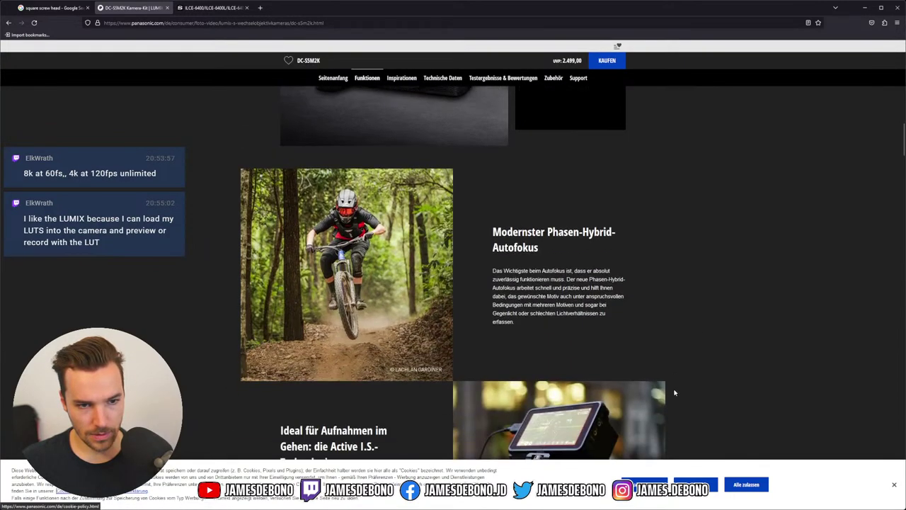
left_click(434, 78)
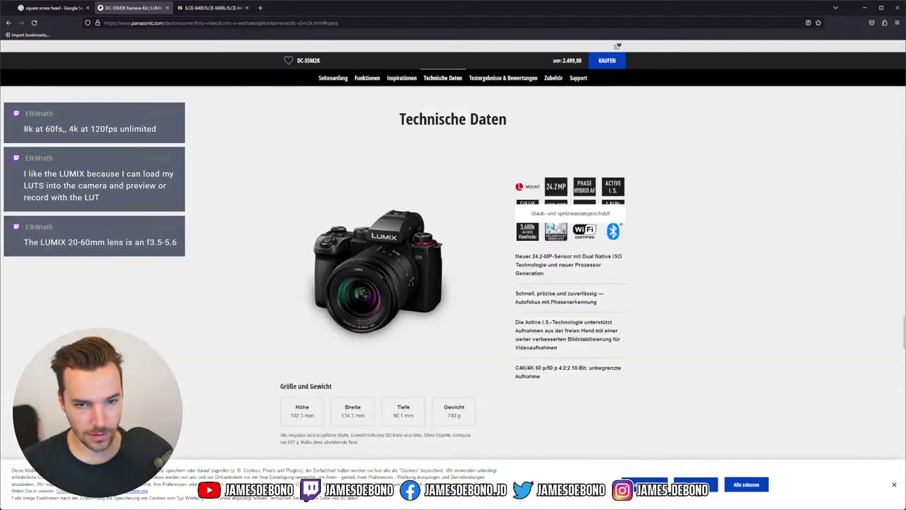
scroll(715, 278, "down", 1)
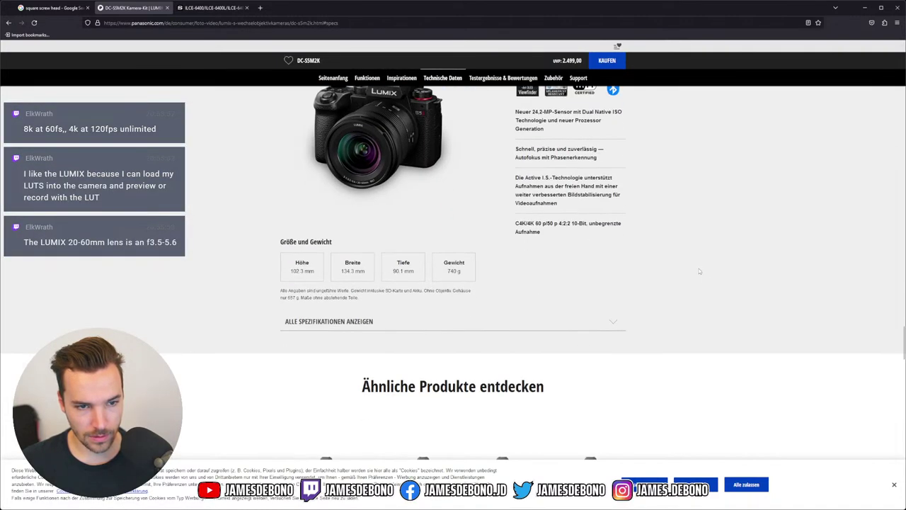
scroll(698, 269, "down", 1)
scroll(694, 269, "up", 1)
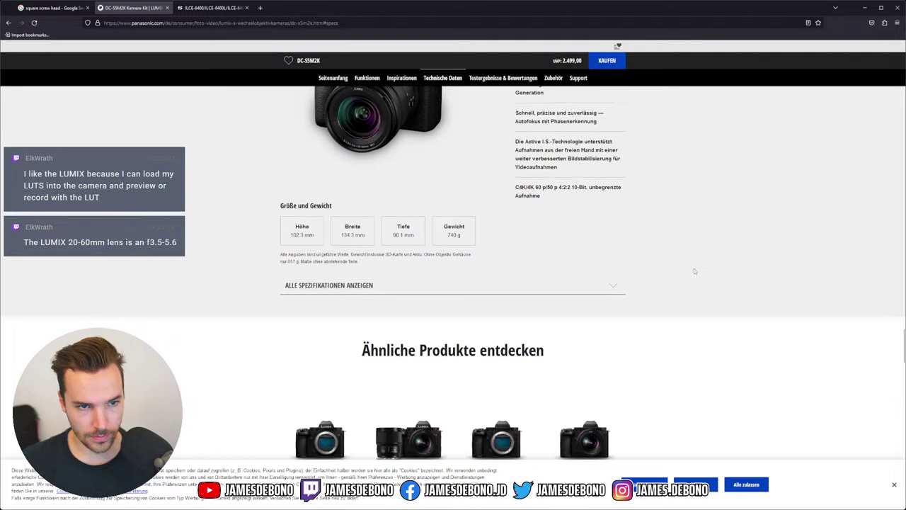
scroll(694, 271, "up", 2)
scroll(694, 271, "down", 1)
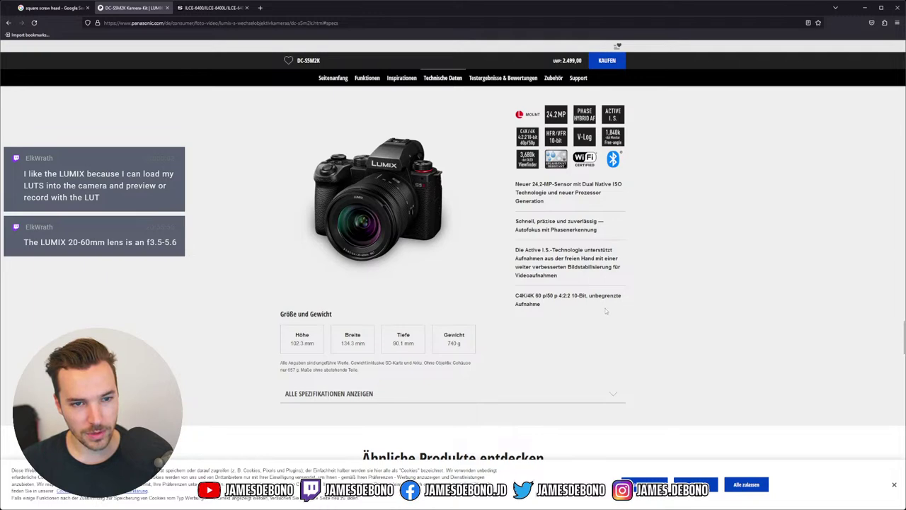
- Expand the full DC-S5M2K specifications and examine the image sensor and still-image data
left_click(610, 393)
scroll(673, 340, "down", 3)
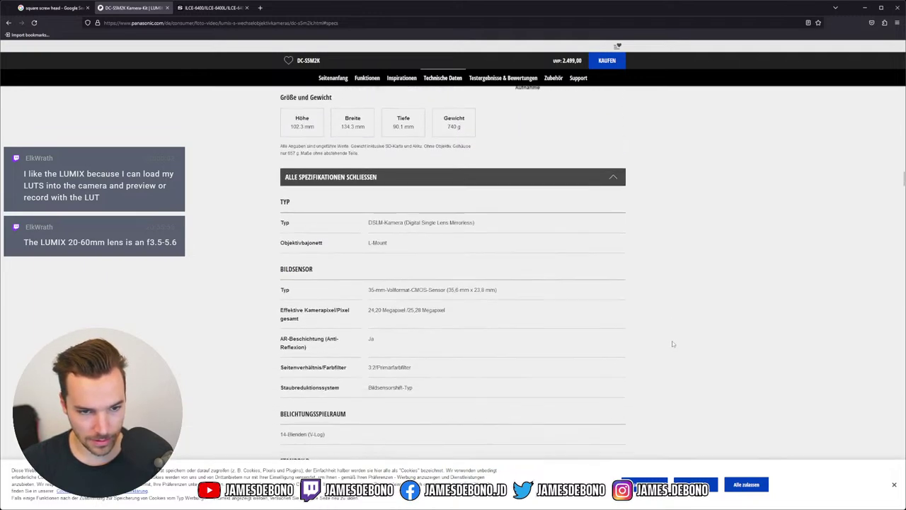
scroll(675, 337, "down", 3)
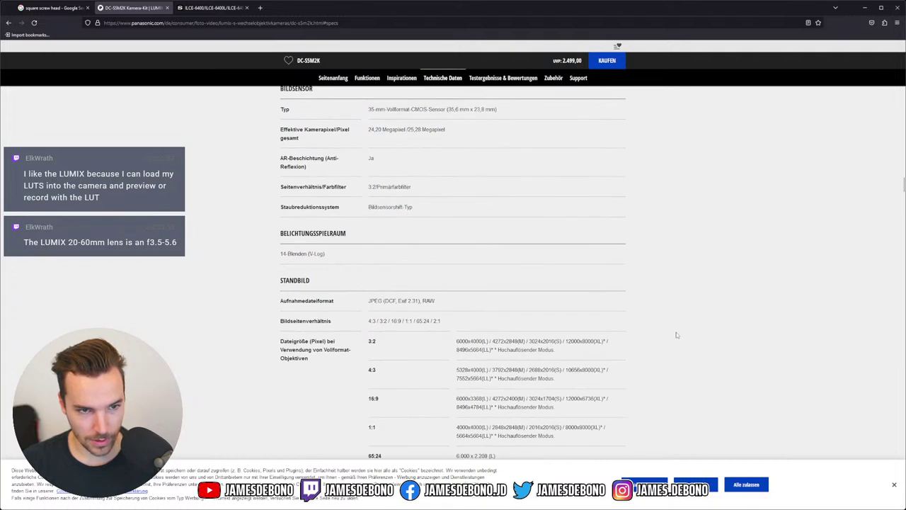
scroll(677, 335, "up", 3)
scroll(676, 335, "down", 1)
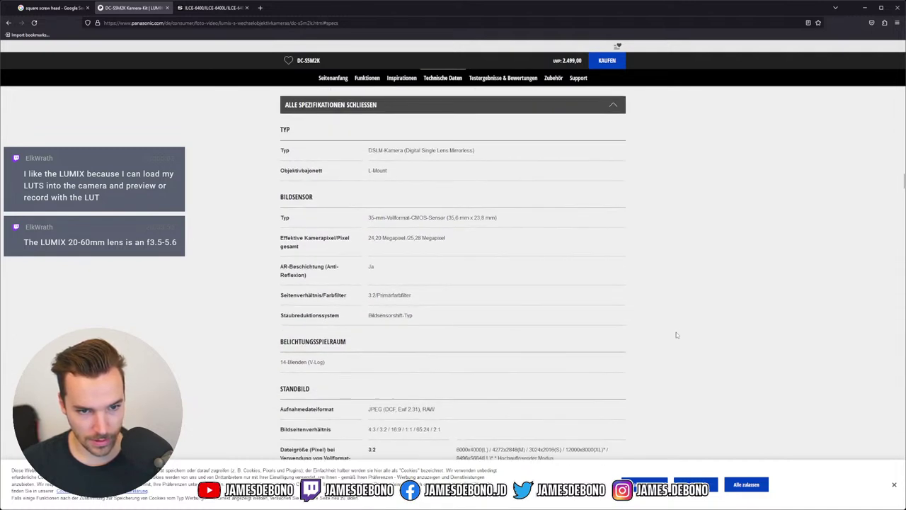
scroll(676, 334, "down", 2)
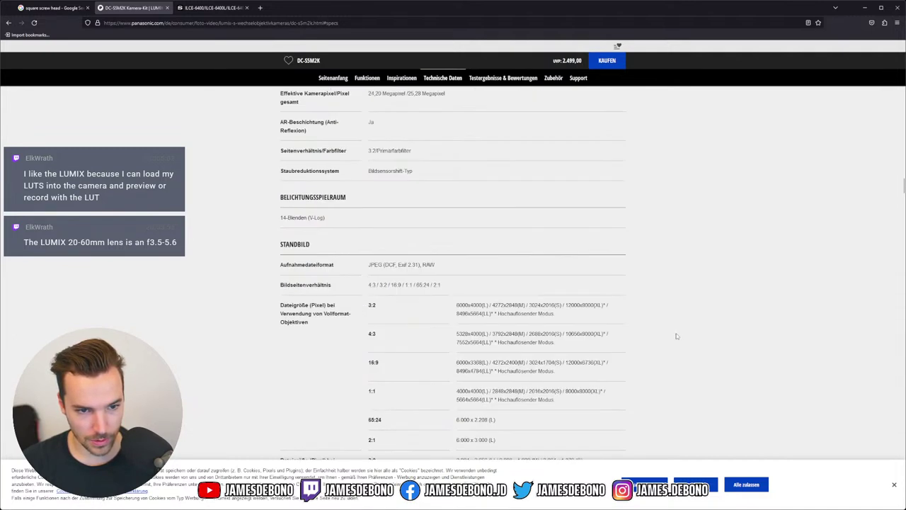
scroll(666, 322, "down", 3)
scroll(651, 306, "up", 5)
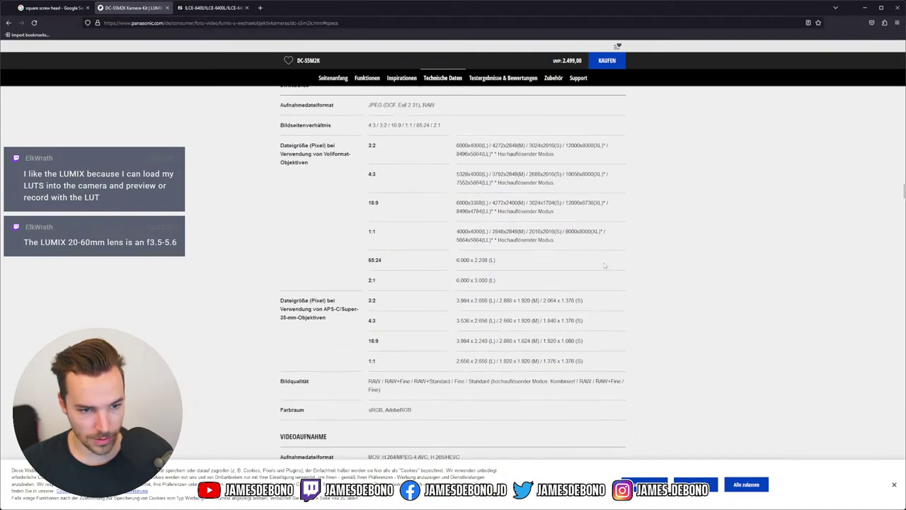
scroll(604, 266, "up", 2)
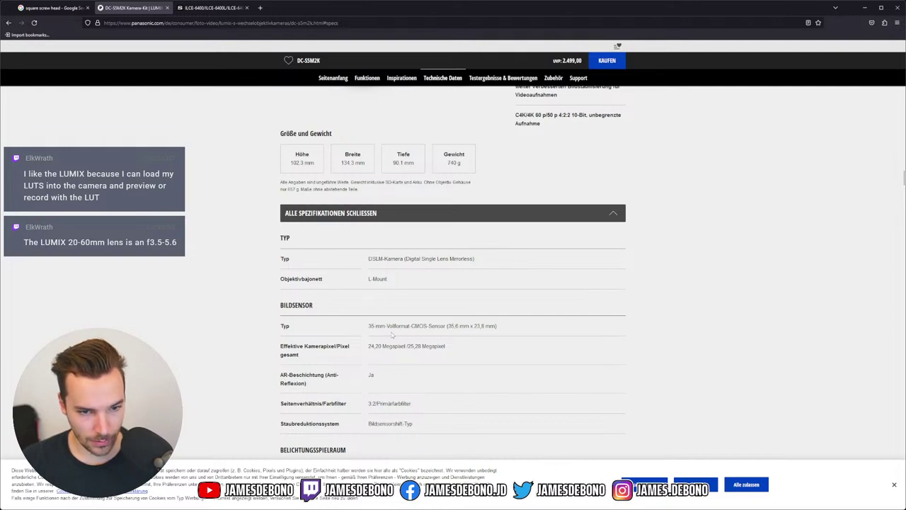
scroll(444, 357, "down", 1)
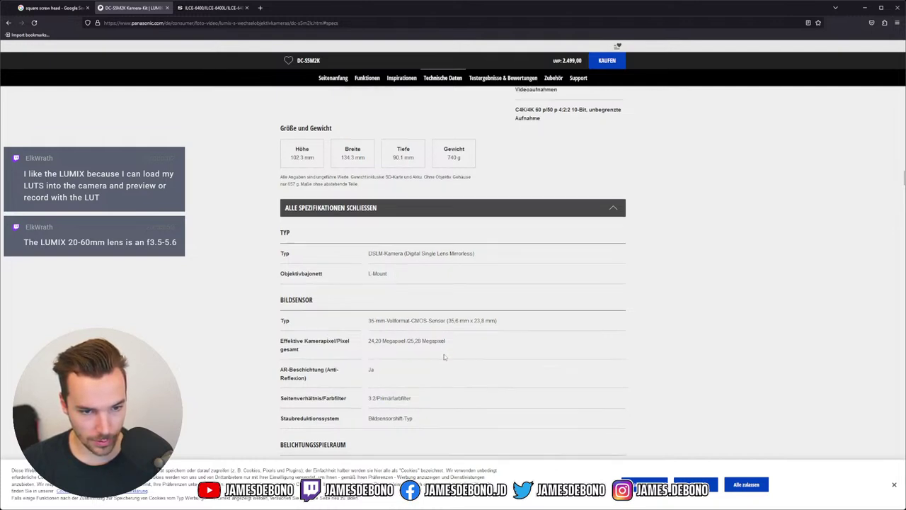
- Dismiss the cookie notice and look through the still-image (Standbild) specifications
right_click(714, 246)
left_click(721, 352)
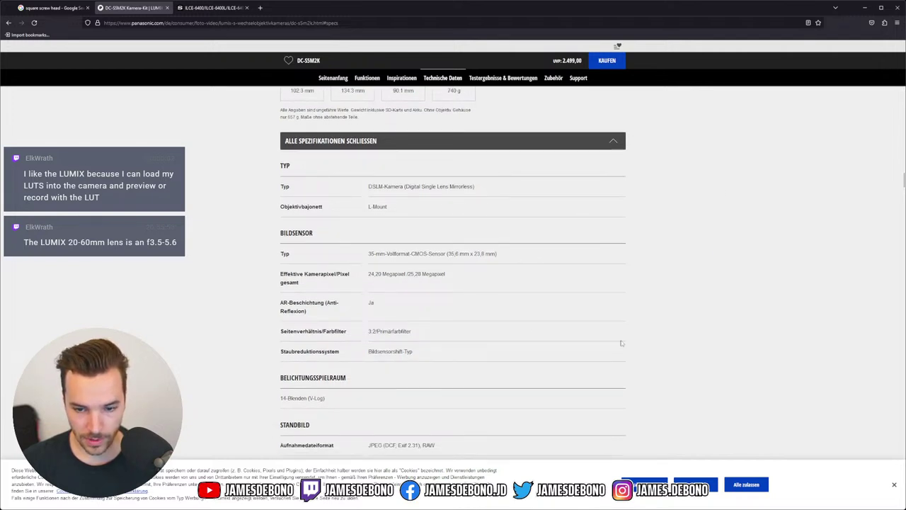
left_click(893, 485)
scroll(714, 283, "down", 2)
scroll(714, 283, "down", 2)
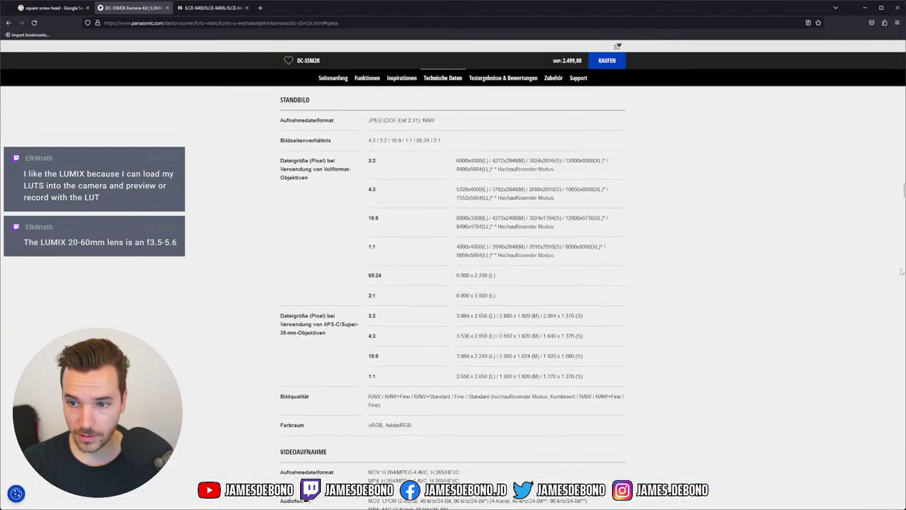
- Open Panasonic's list of worldwide websites from the page footer and switch to the Australia - English site
left_click_drag(902, 190, 903, 503)
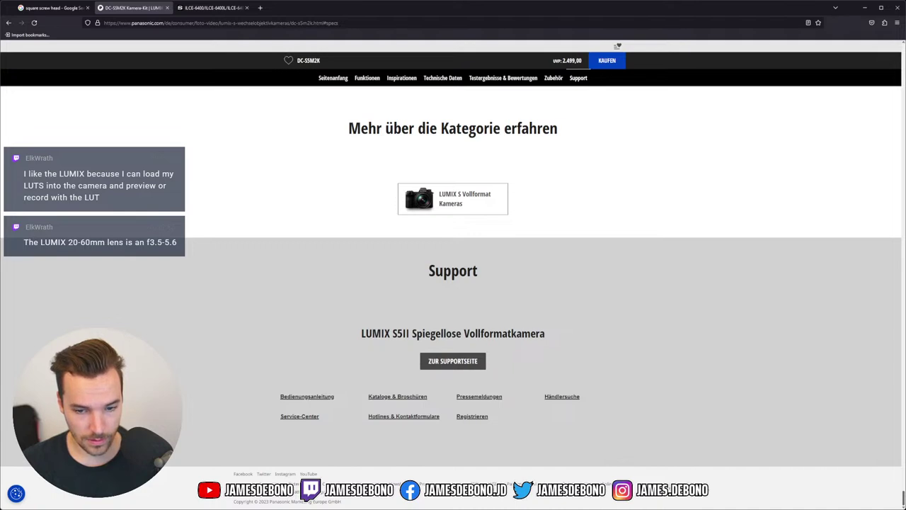
left_click(669, 483)
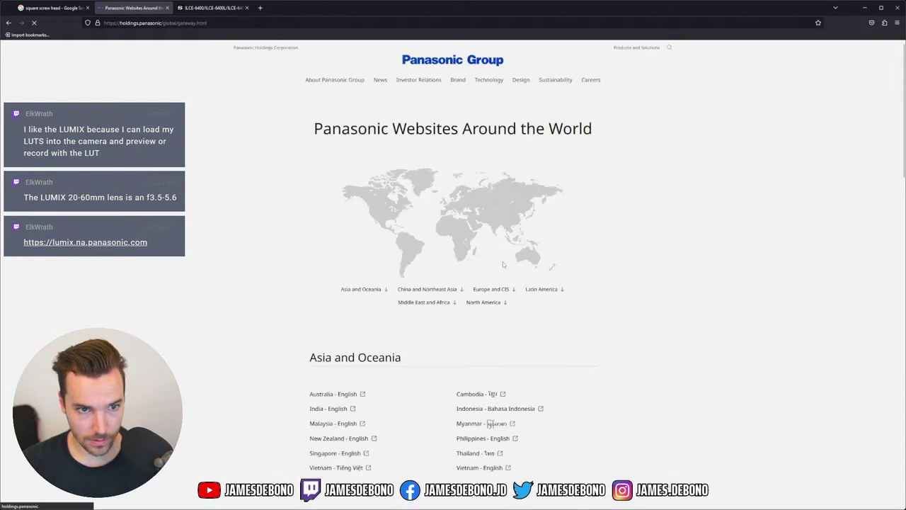
left_click(332, 394)
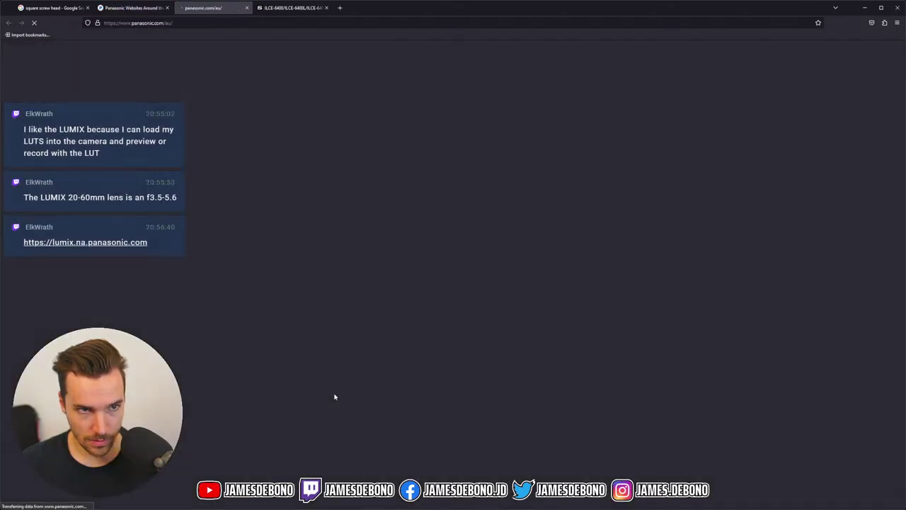
- Look over the Panasonic Australia homepage and search the site for "s5ii"
scroll(683, 272, "down", 6)
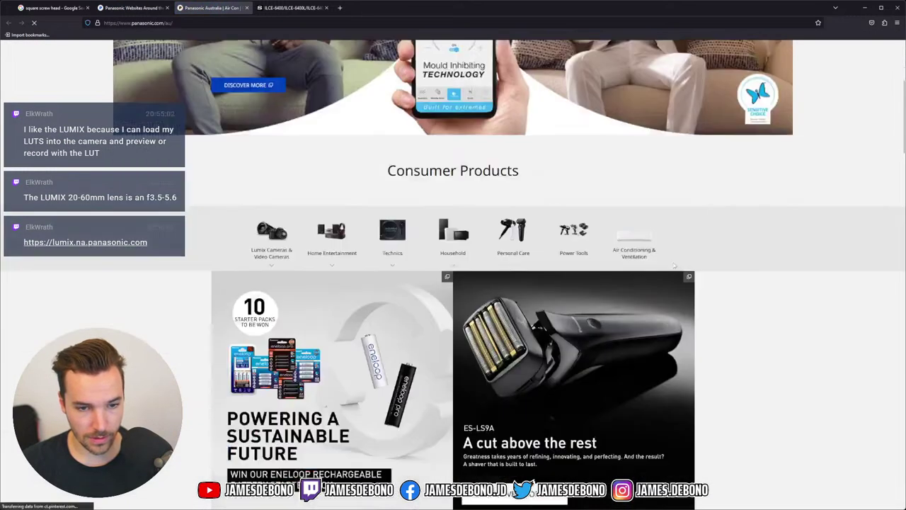
scroll(676, 248, "up", 8)
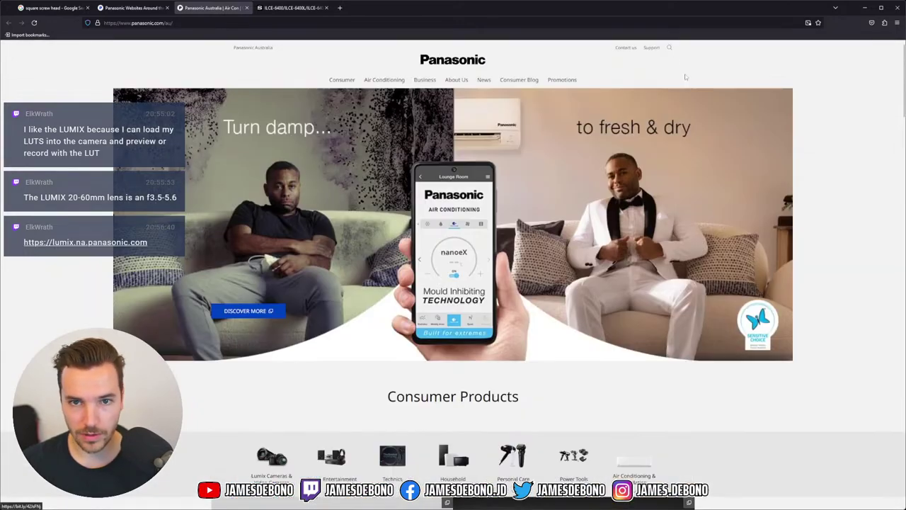
left_click(669, 47)
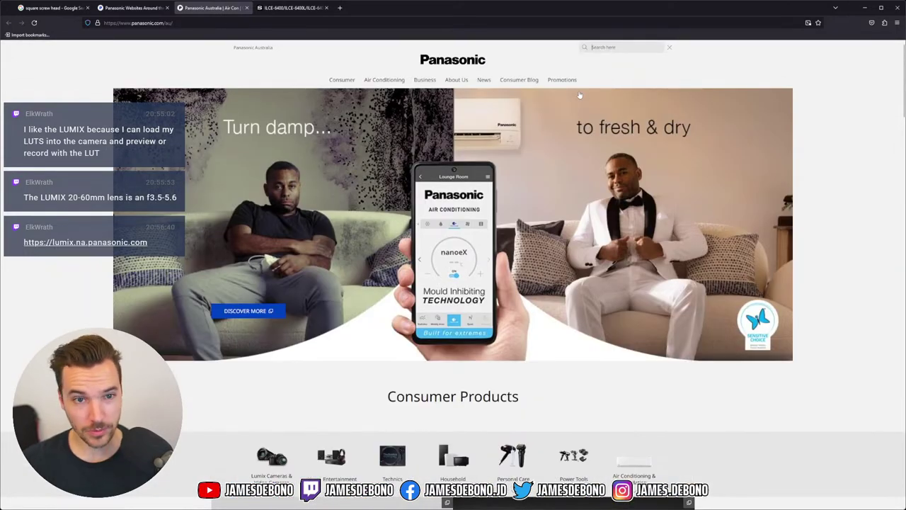
type("s5i")
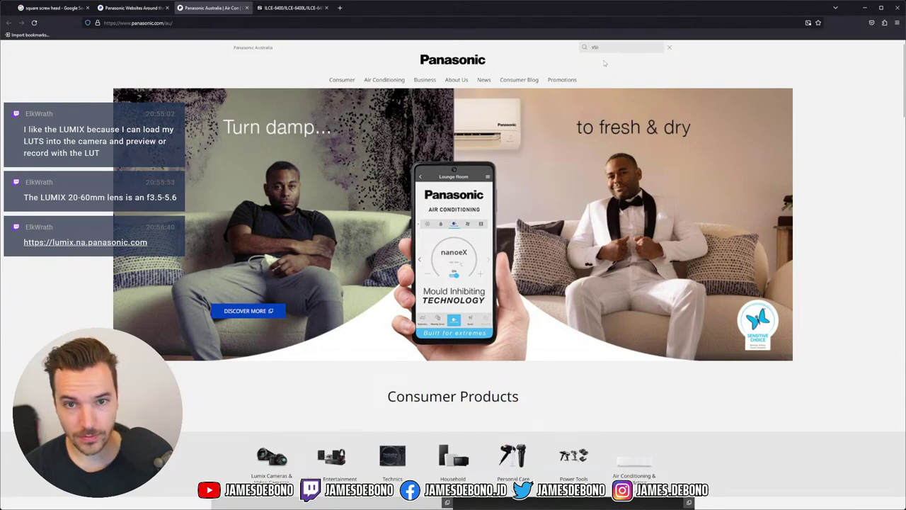
key("Return")
- Return to the German Sony a6400 specifications and use the country selector in the footer to switch to Sony Australia
left_click(292, 8)
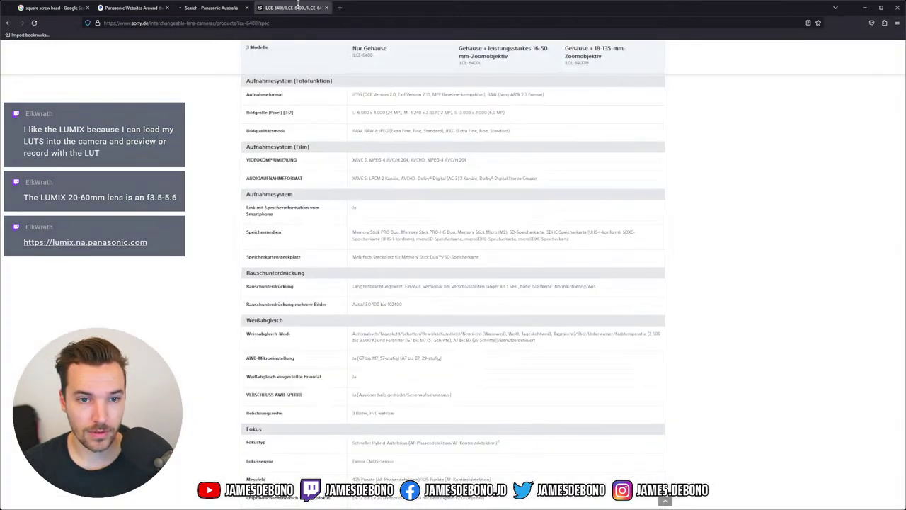
left_click_drag(903, 135, 902, 482)
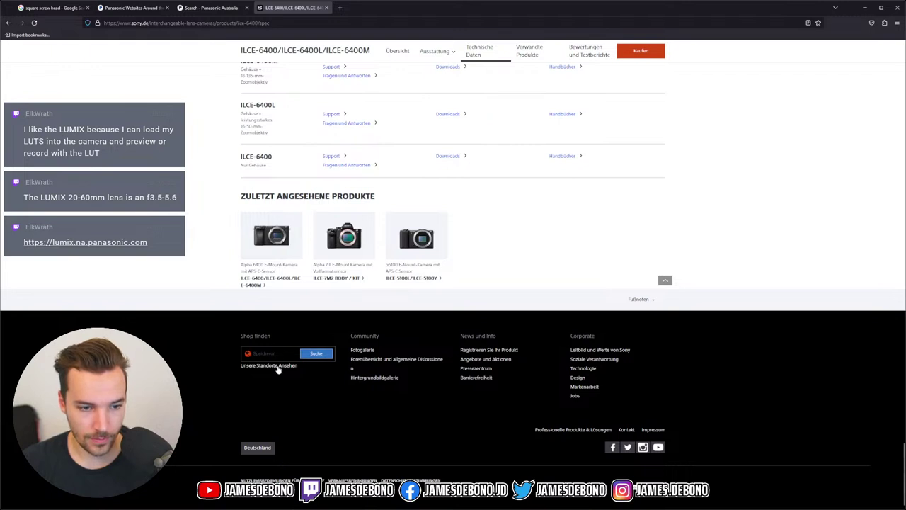
left_click(259, 447)
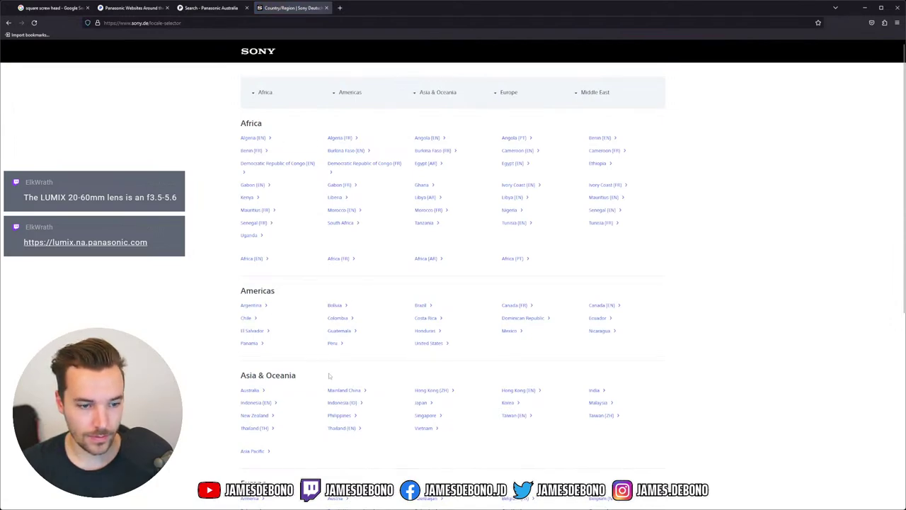
left_click(249, 391)
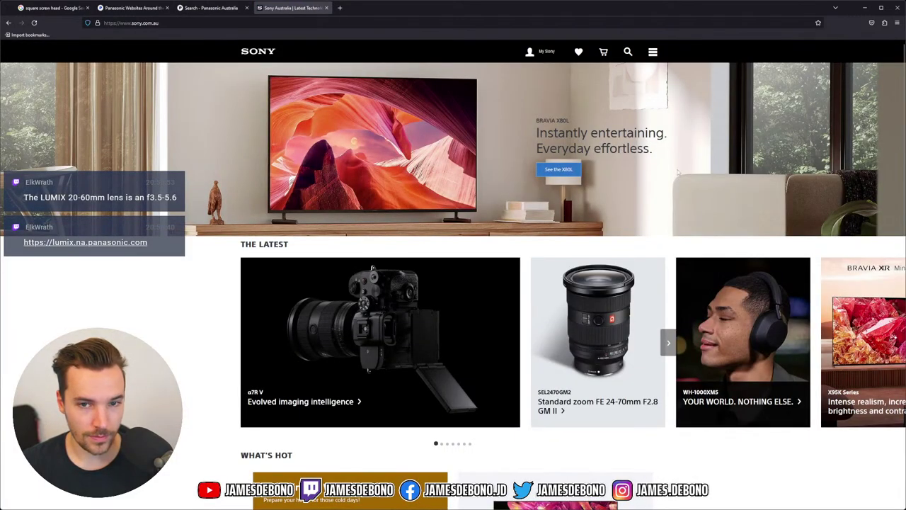
- Search the Sony Australia site for "a6400" and open the Alpha 6400 E-mount camera's product page
left_click(628, 52)
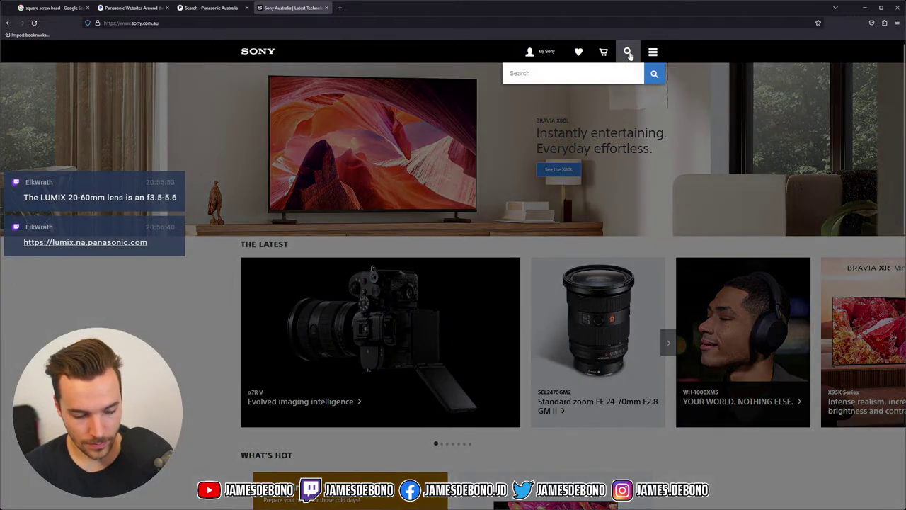
left_click(597, 72)
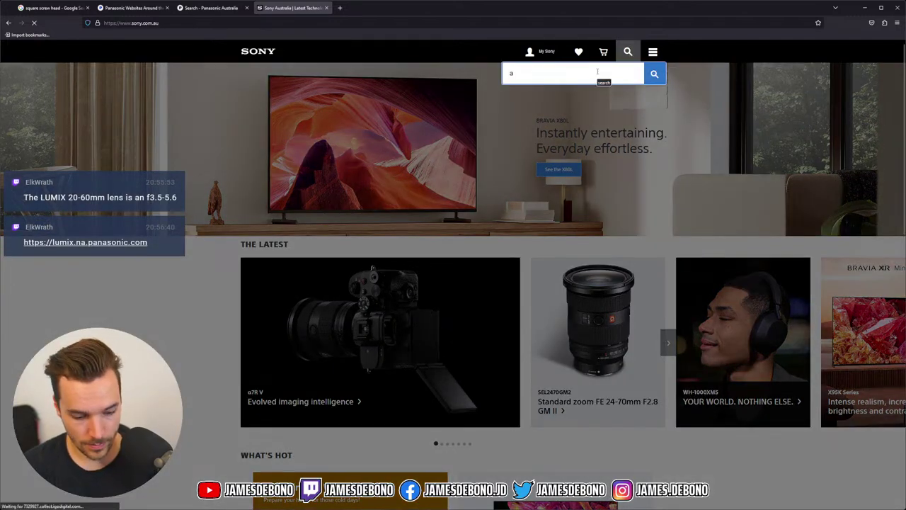
type("a6400")
key("Return")
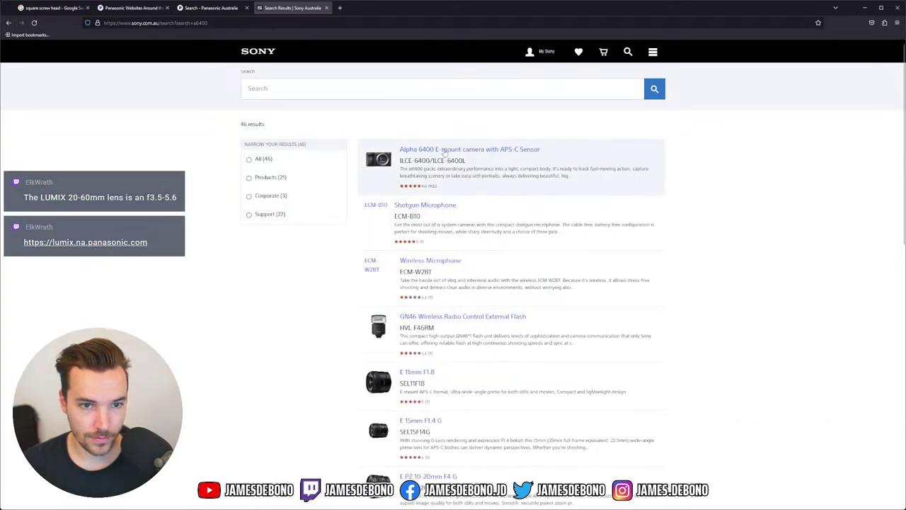
left_click(444, 150)
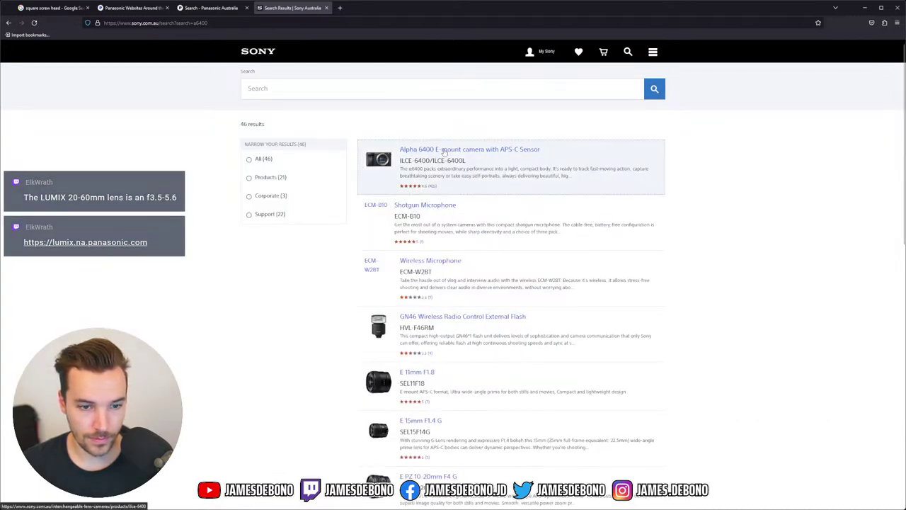
- Open the Australian a6400 page's Specifications, and return to the Panasonic Australia search results for "s5ii"
scroll(248, 86, "down", 1)
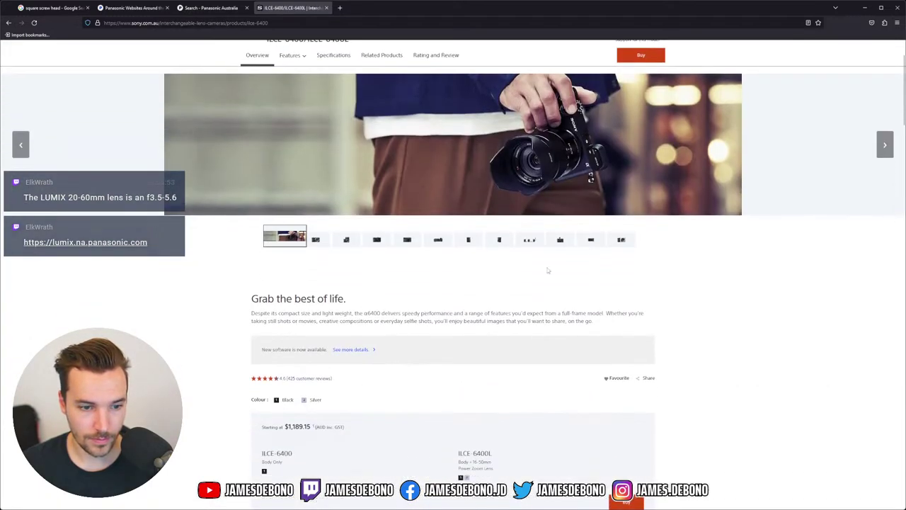
left_click(330, 55)
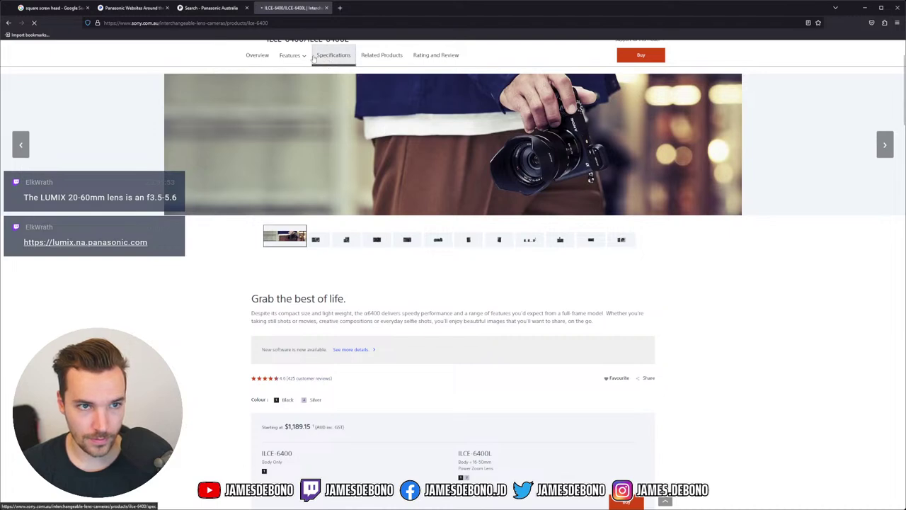
left_click(207, 7)
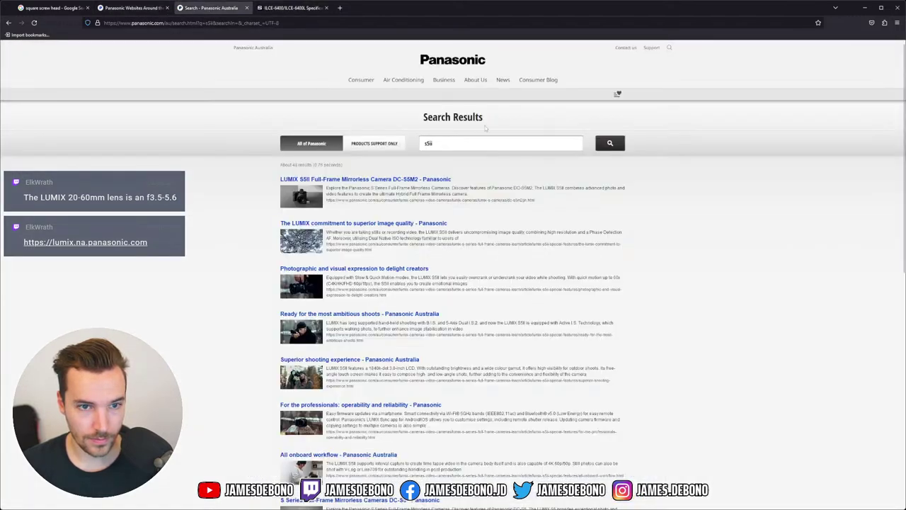
- Open the LUMIX S5II Full-Frame Mirrorless Camera DC-S5M2 product page from the search results and go to its Specs section
left_click(346, 180)
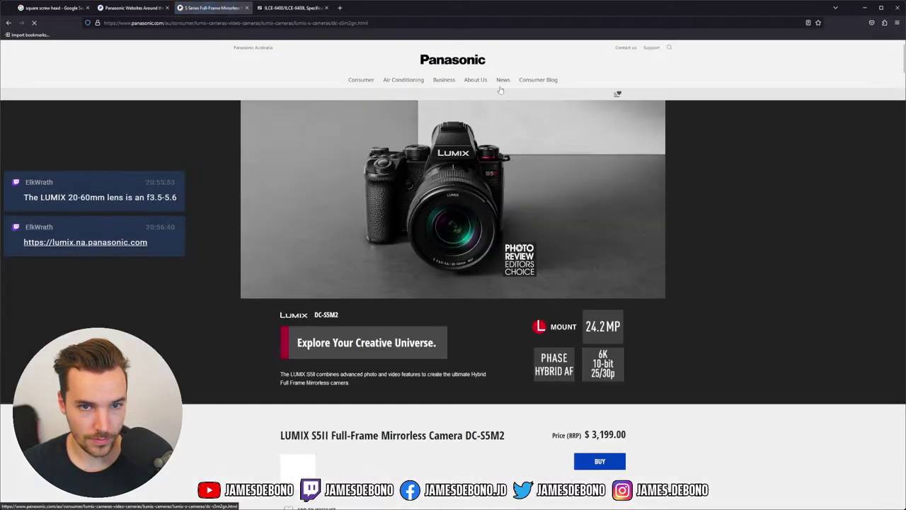
scroll(425, 298, "down", 10)
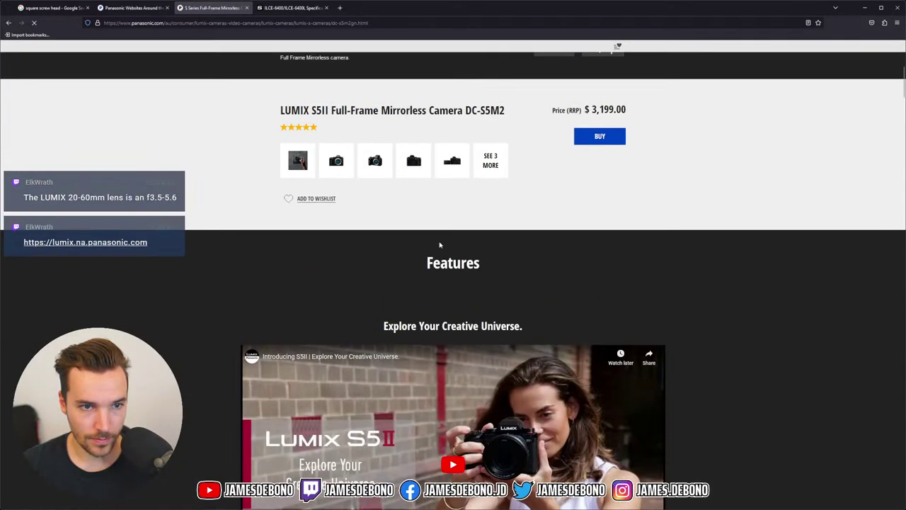
scroll(504, 264, "down", 3)
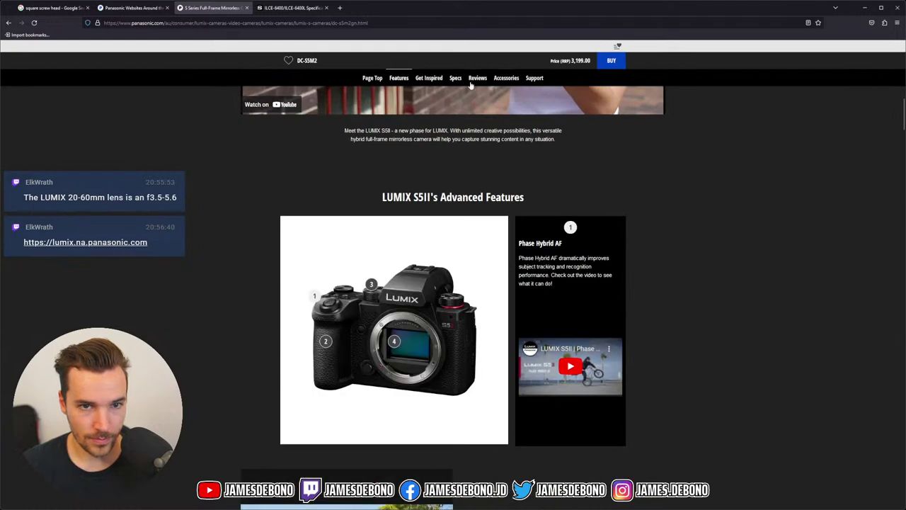
left_click(454, 78)
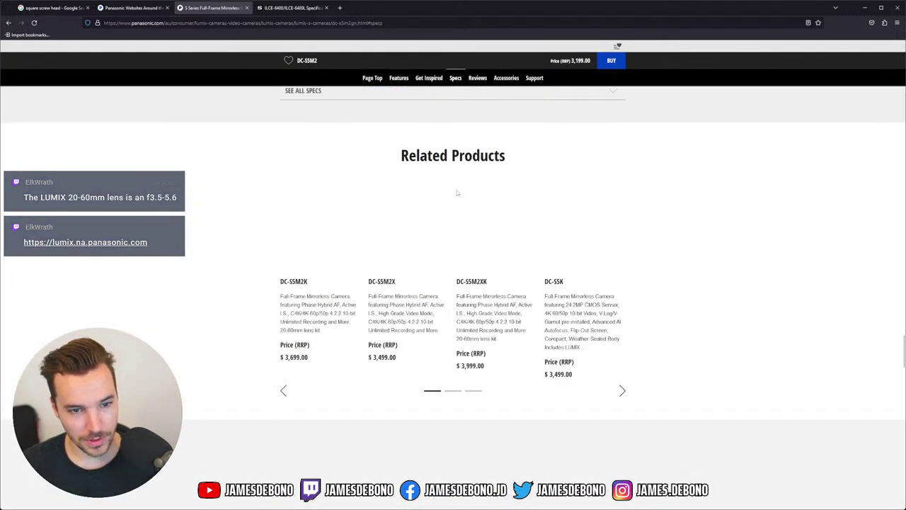
- Look over the S5II's size and weight summary and expand the full specifications list
scroll(484, 101, "up", 5)
scroll(538, 205, "down", 2)
scroll(567, 205, "up", 1)
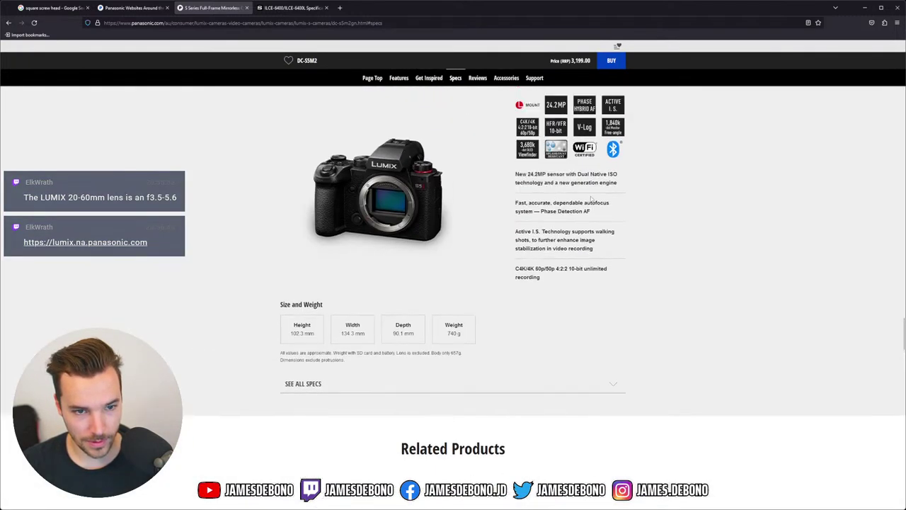
scroll(592, 206, "down", 3)
scroll(593, 206, "down", 4)
scroll(587, 207, "up", 5)
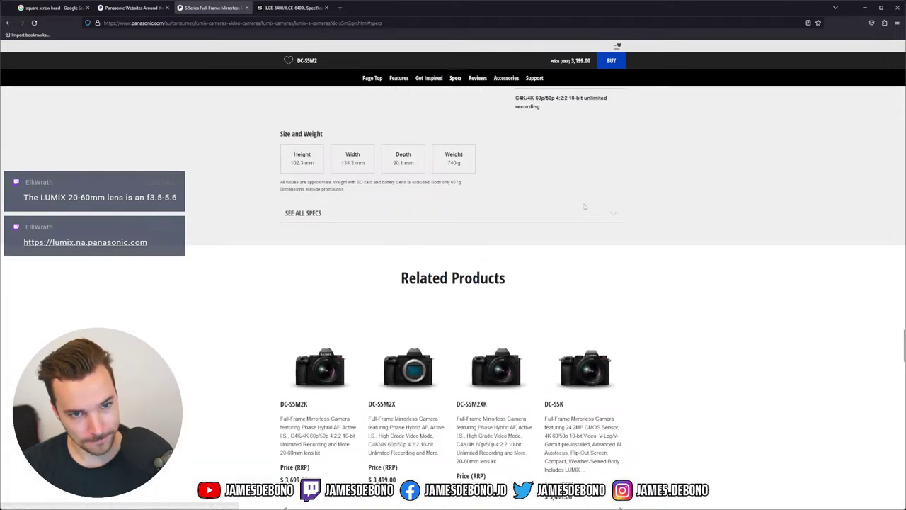
left_click(306, 215)
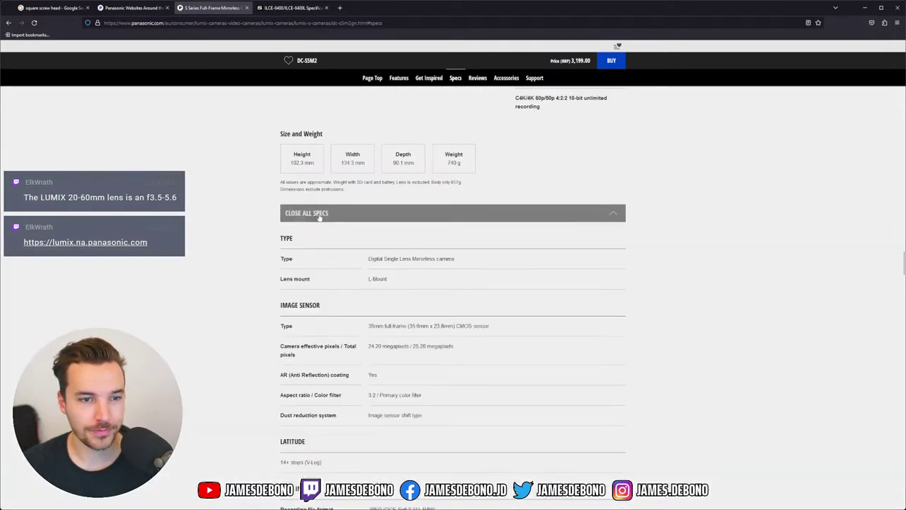
- Read the S5II's image sensor, latitude and still image specifications
scroll(442, 239, "down", 2)
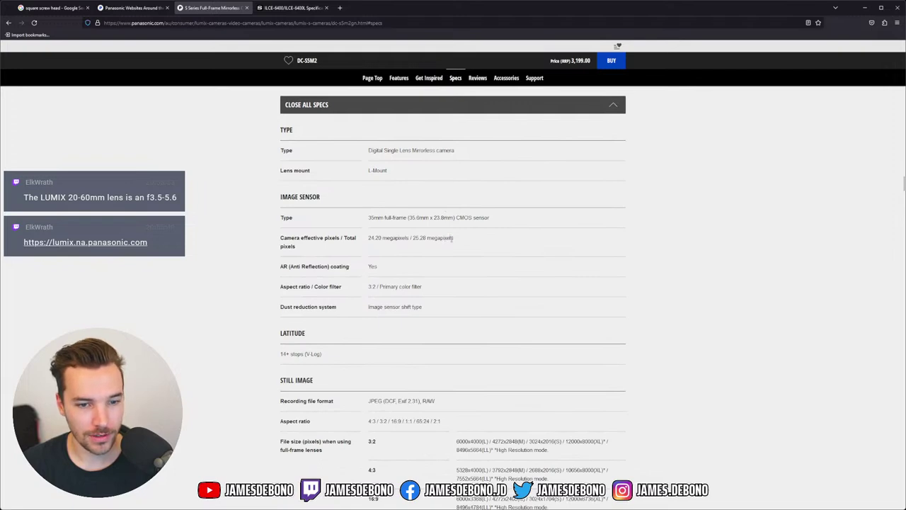
scroll(452, 238, "down", 2)
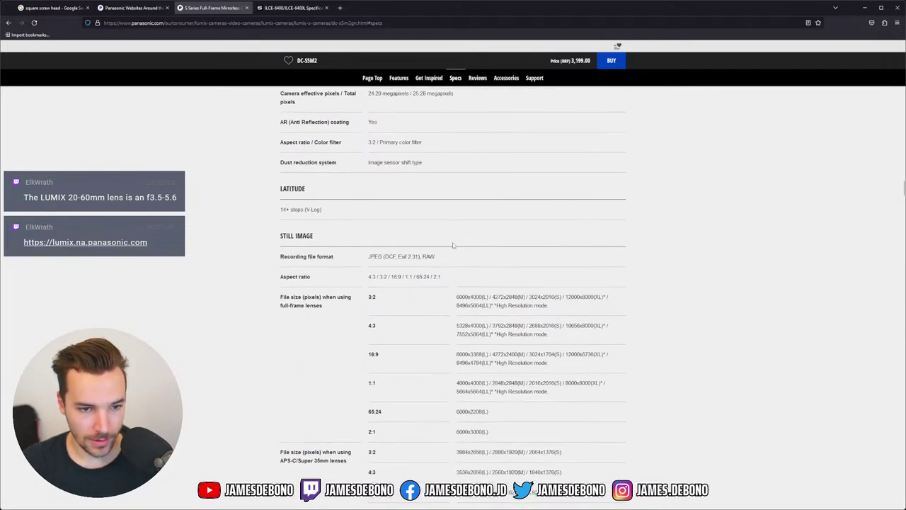
scroll(453, 245, "down", 2)
scroll(410, 226, "up", 2)
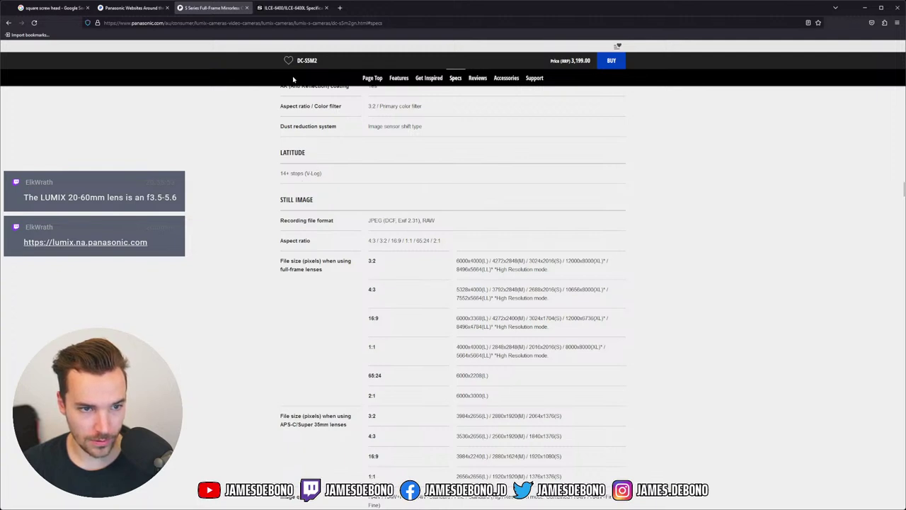
- Switch to the Sony a6400 specifications and examine the image sensor, recording, noise reduction and white balance sections for comparison
left_click(298, 8)
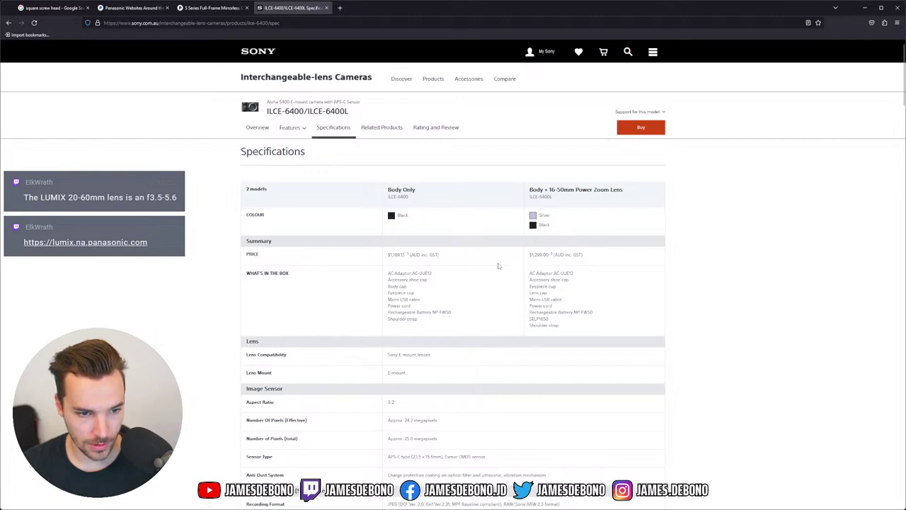
scroll(489, 266, "down", 2)
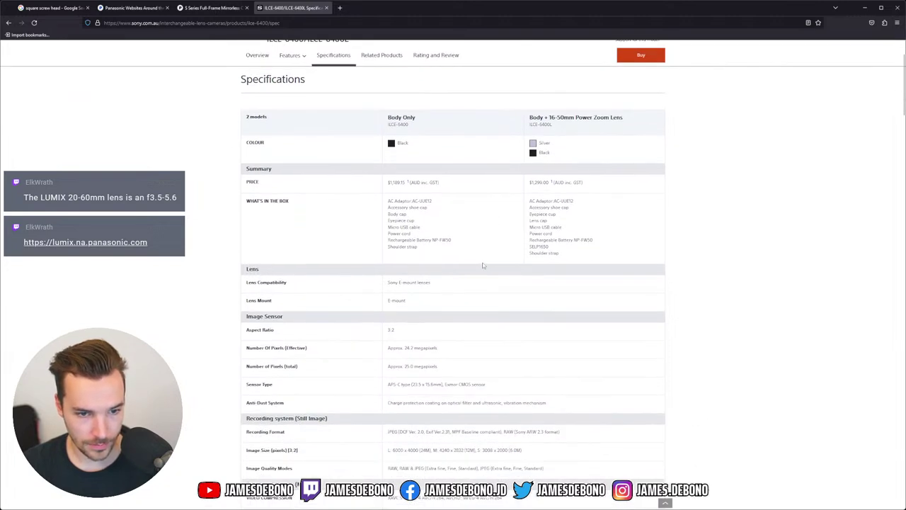
scroll(481, 268, "down", 1)
scroll(475, 271, "up", 1)
scroll(472, 275, "down", 4)
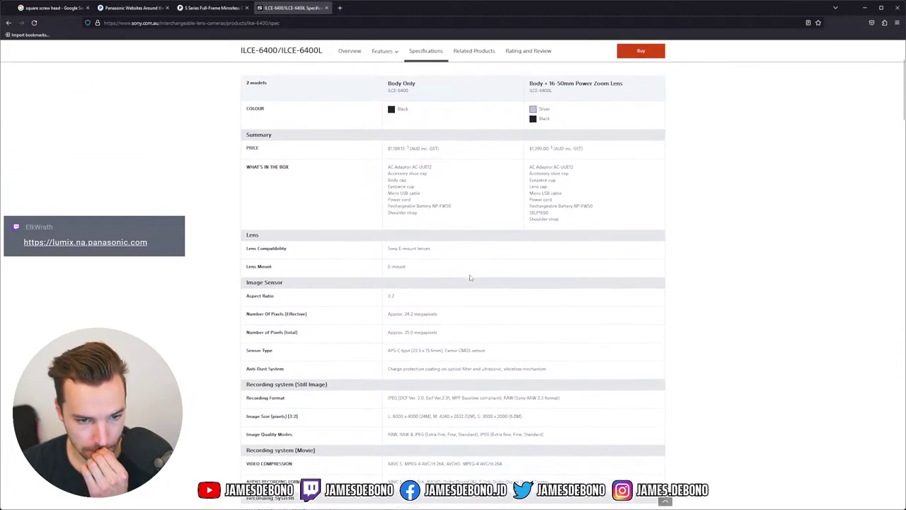
scroll(469, 278, "down", 3)
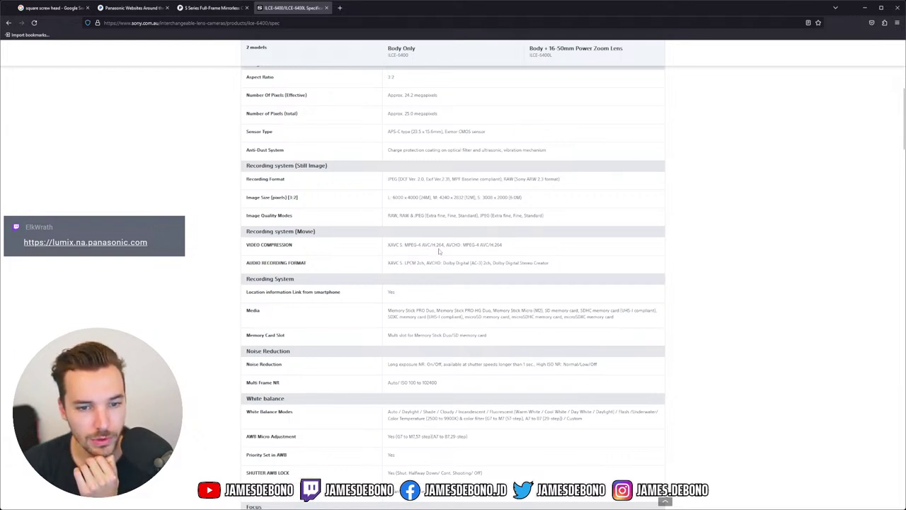
scroll(625, 257, "down", 2)
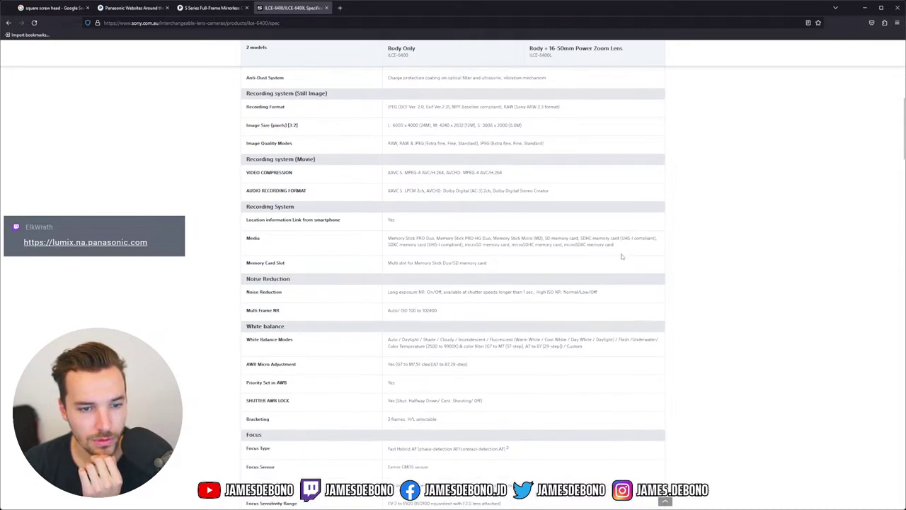
scroll(621, 256, "down", 2)
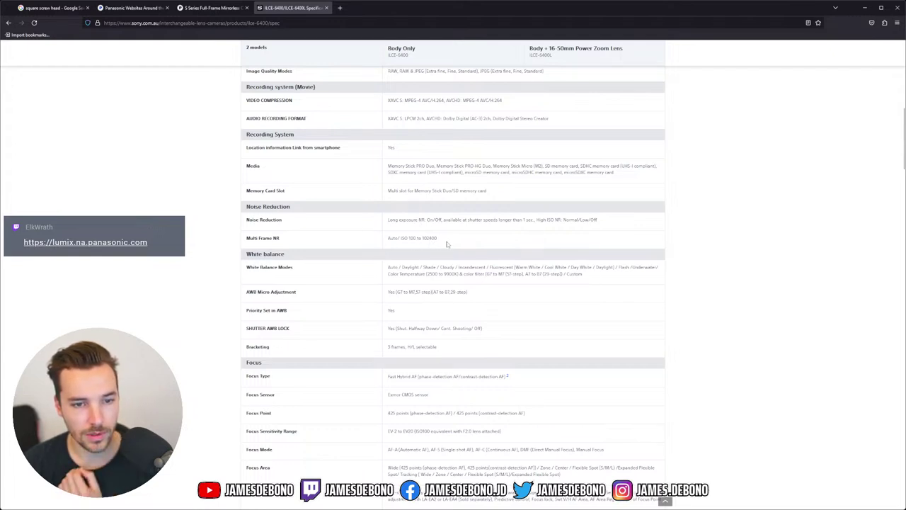
- Return to the S5II specifications and compare the still image file sizes, image quality and motion picture recording formats
left_click(216, 13)
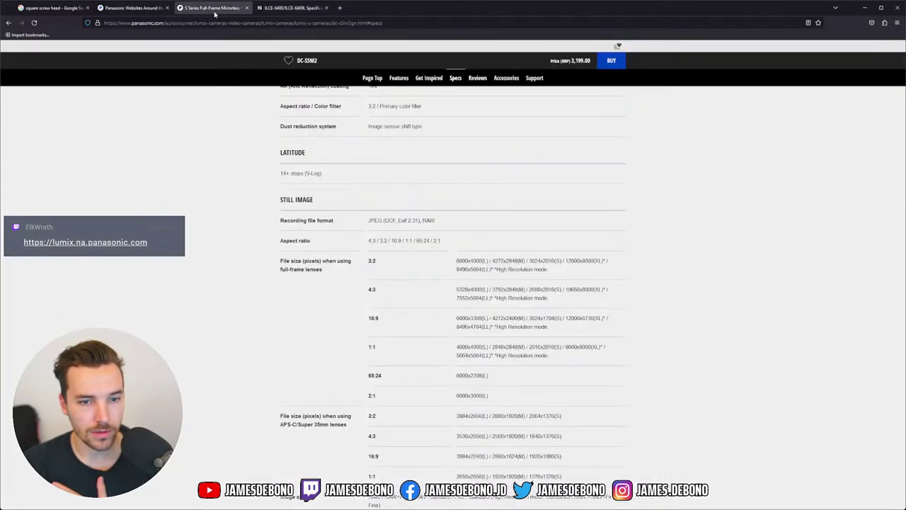
scroll(496, 255, "down", 3)
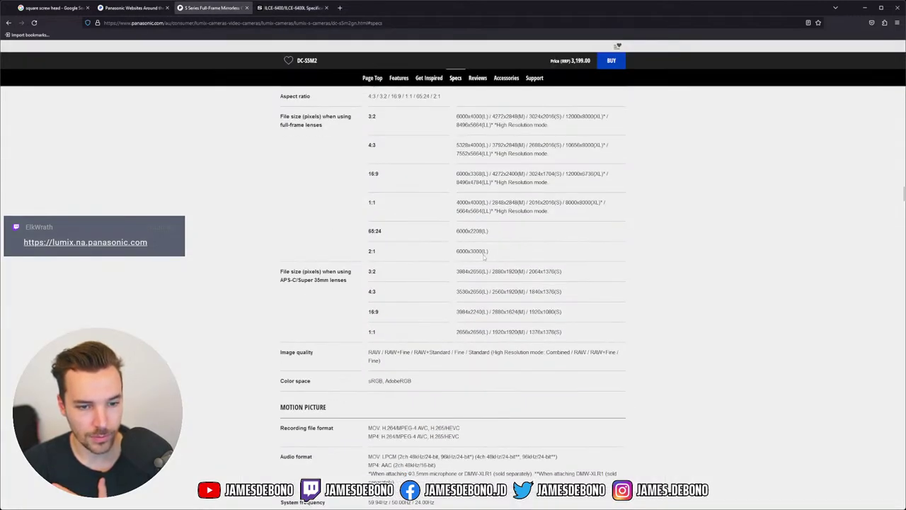
scroll(484, 258, "down", 1)
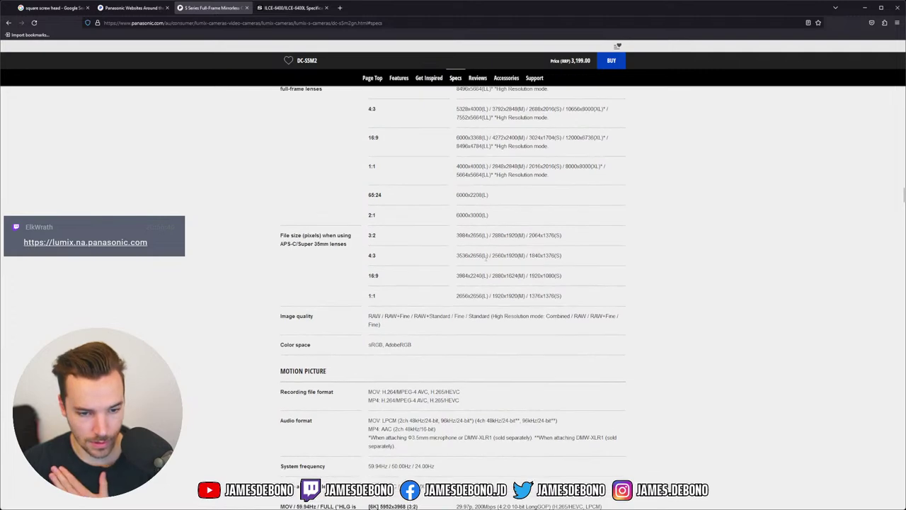
scroll(485, 257, "up", 3)
scroll(489, 269, "down", 5)
scroll(488, 276, "up", 1)
scroll(490, 282, "down", 2)
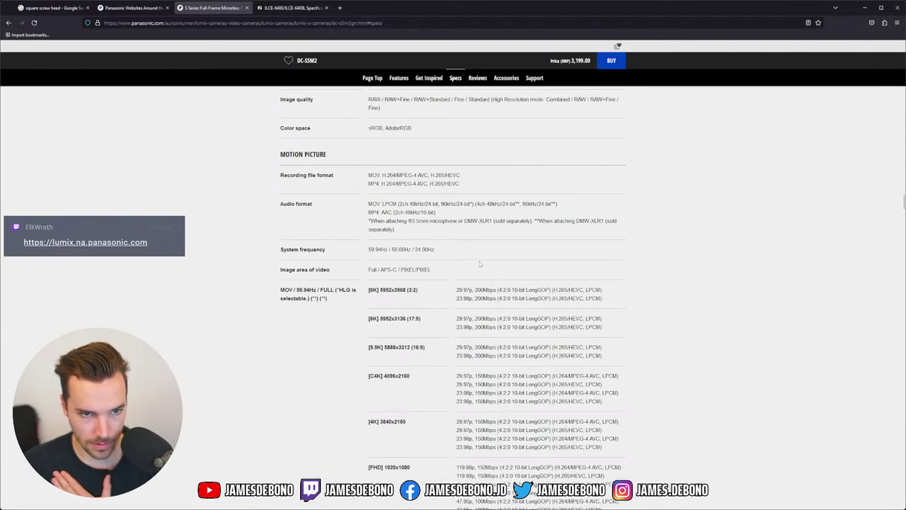
scroll(469, 252, "up", 4)
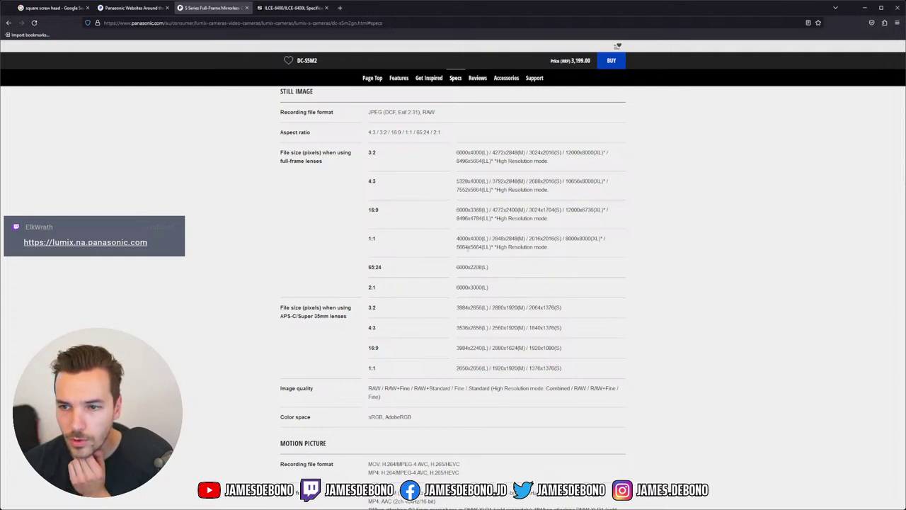
- Examine the S5II's video resolutions and frame rates, the Slow & Quick modes, and the sections down to the rear monitor and focus
scroll(466, 247, "down", 5)
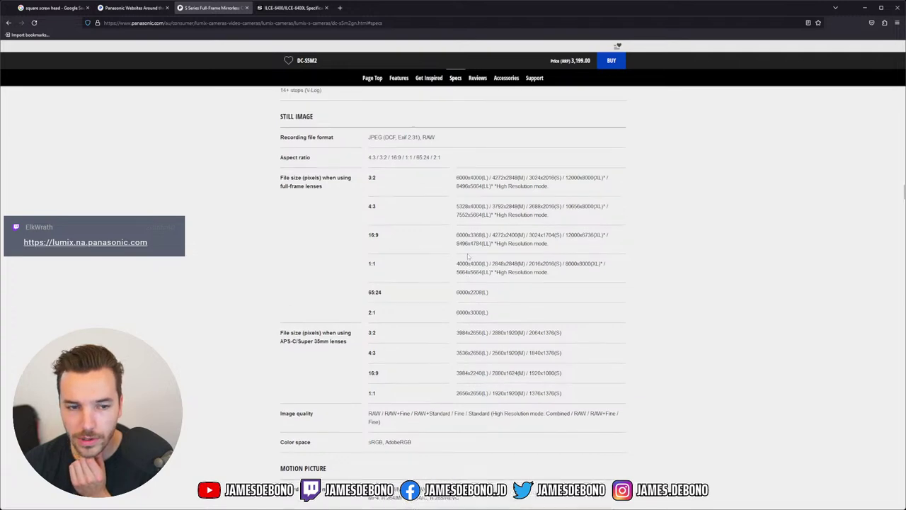
scroll(465, 253, "down", 5)
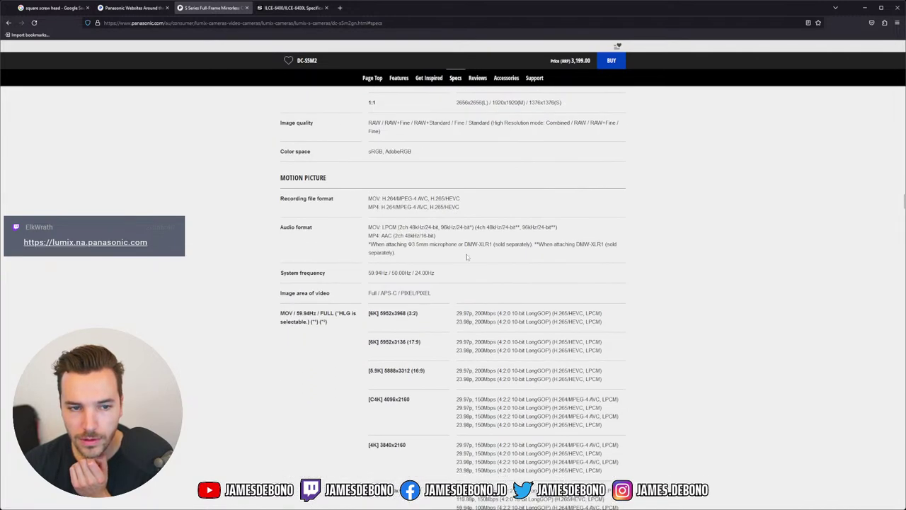
scroll(466, 257, "down", 8)
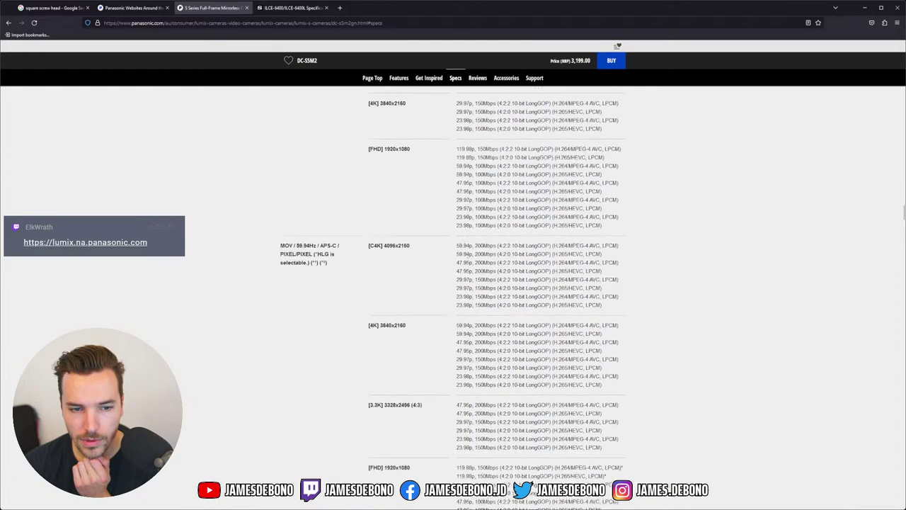
scroll(468, 260, "down", 4)
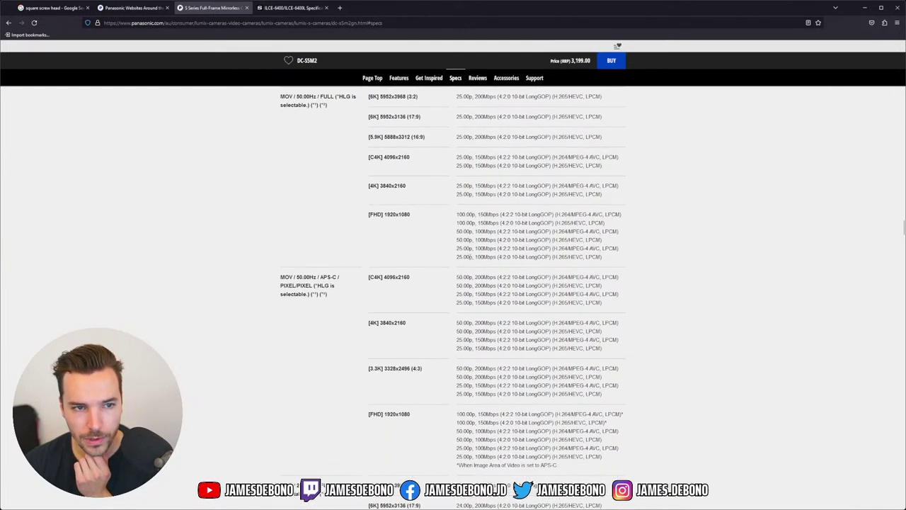
scroll(470, 260, "down", 11)
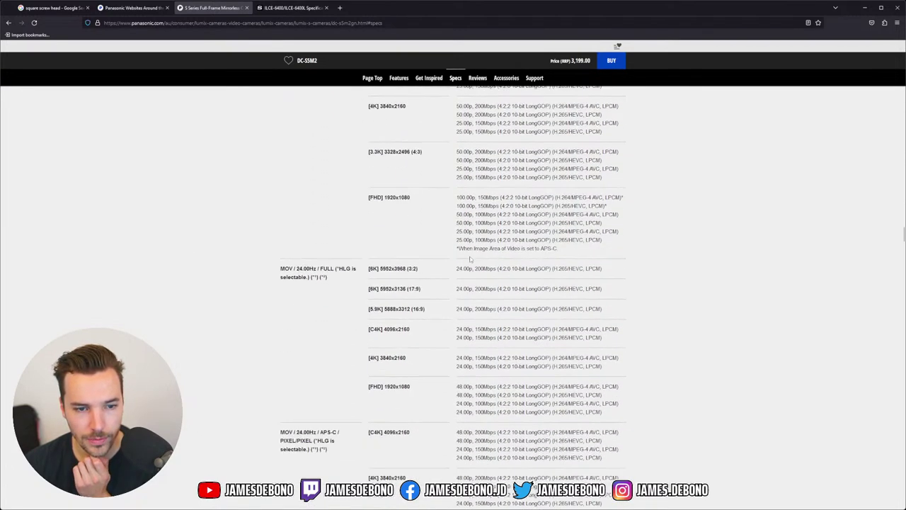
scroll(470, 259, "down", 7)
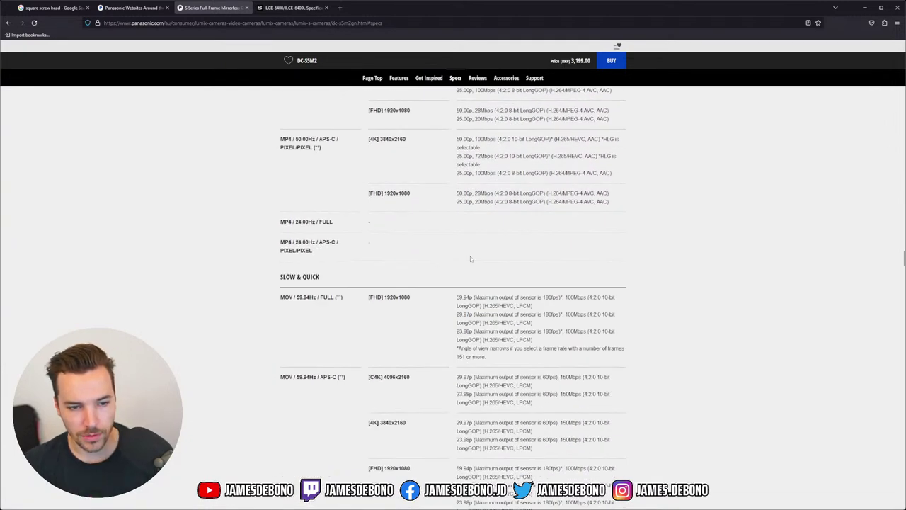
scroll(470, 257, "down", 2)
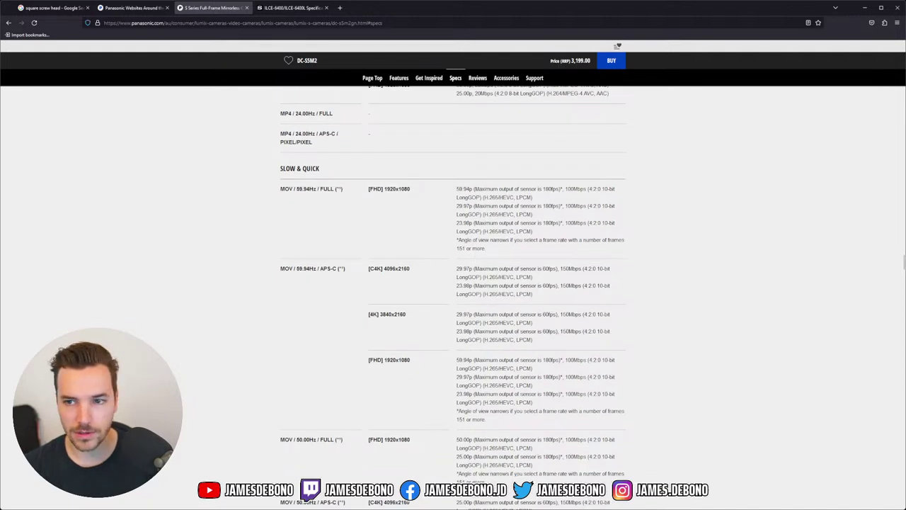
scroll(453, 298, "down", 1)
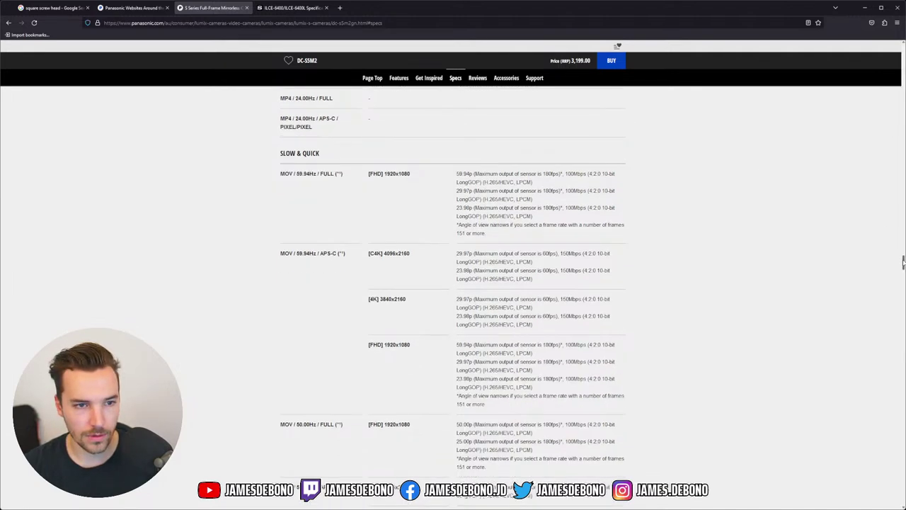
left_click_drag(903, 262, 902, 299)
- Search the S5II specifications page for "iso" and go through the matches in the ISO sensitivity and Dual Native ISO entries
key("ctrl+f")
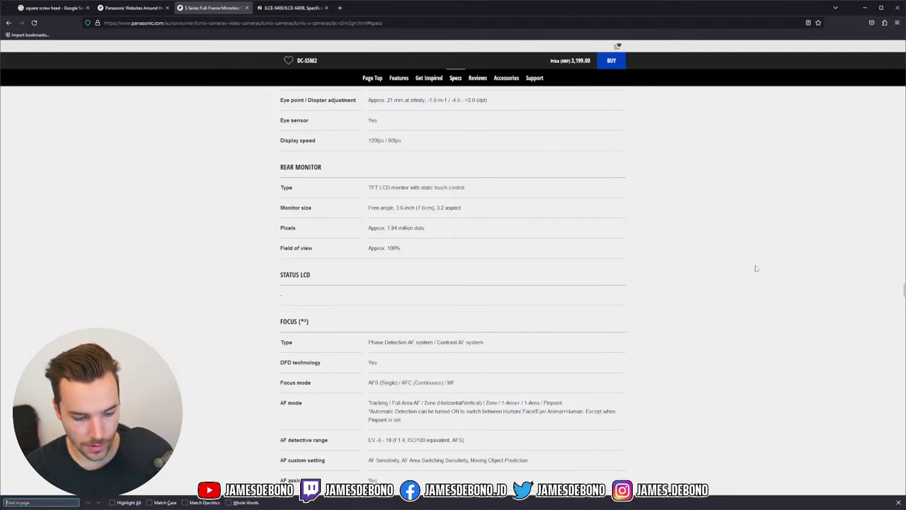
type("iso")
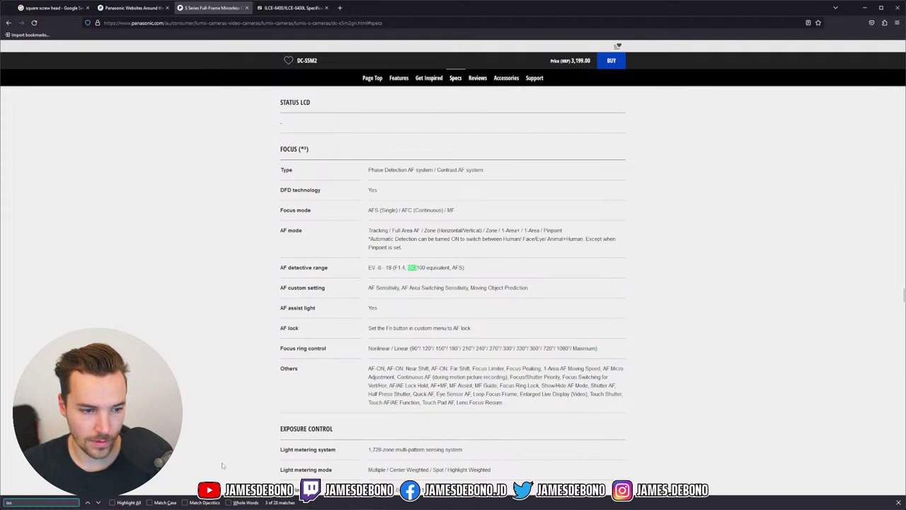
left_click(99, 503)
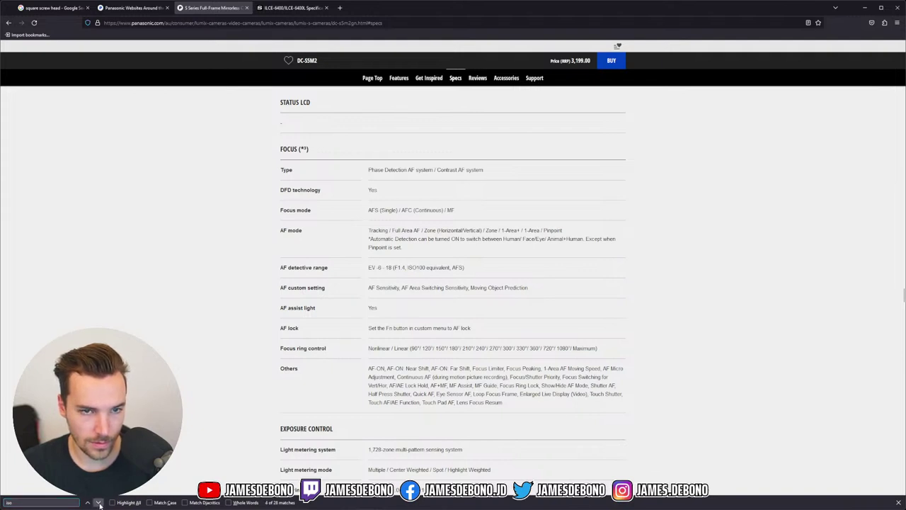
left_click(99, 502)
left_click(99, 502)
left_click(98, 503)
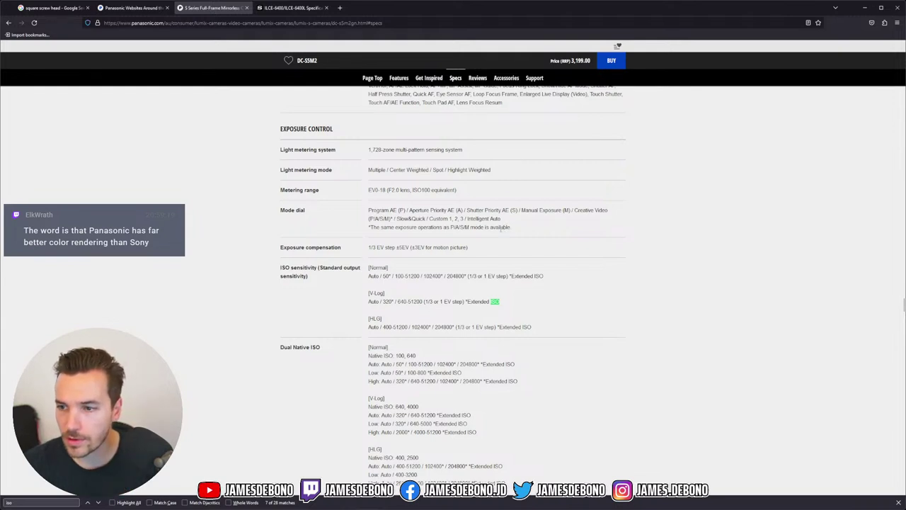
left_click(99, 502)
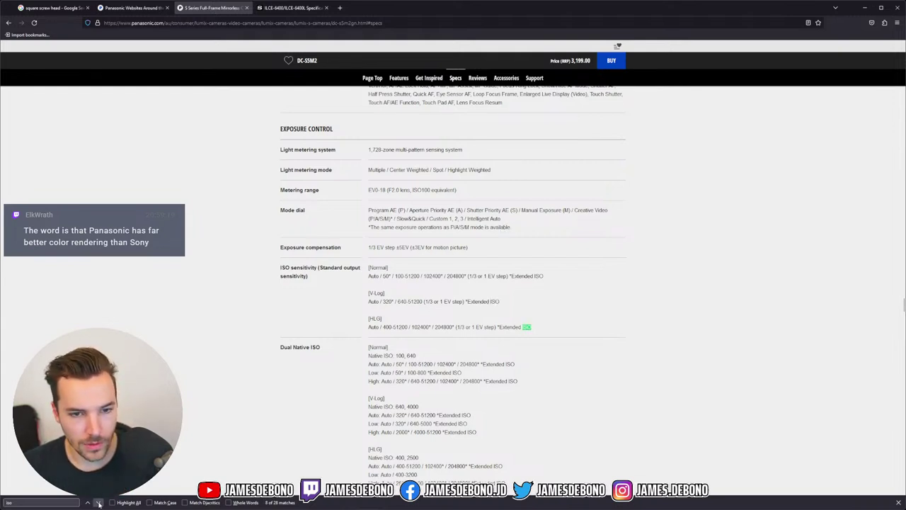
left_click(99, 503)
left_click(99, 503)
left_click(98, 502)
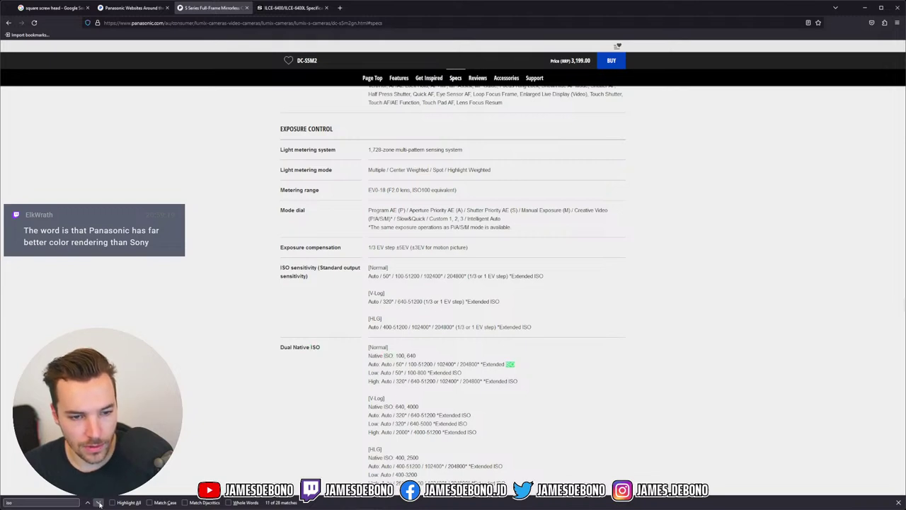
- Go through the further "iso" matches in the Normal, V-Log and HLG entries under the S5II's Dual Native ISO
left_click(99, 503)
left_click(99, 503)
left_click(100, 503)
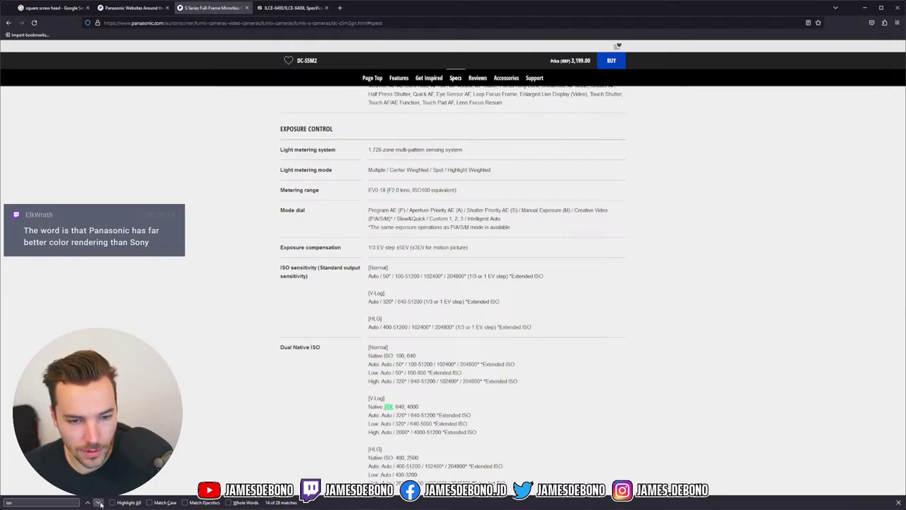
left_click(100, 504)
left_click(100, 503)
left_click(100, 504)
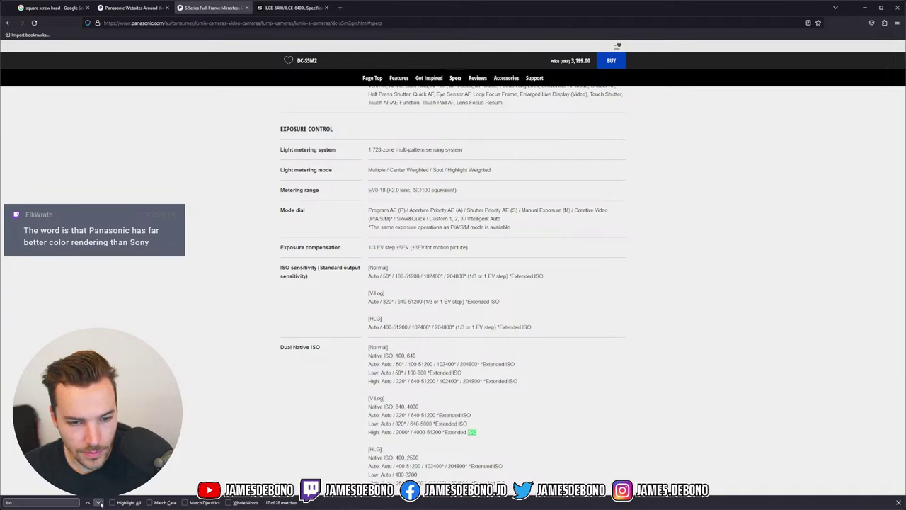
left_click(99, 503)
left_click(100, 503)
left_click(100, 503)
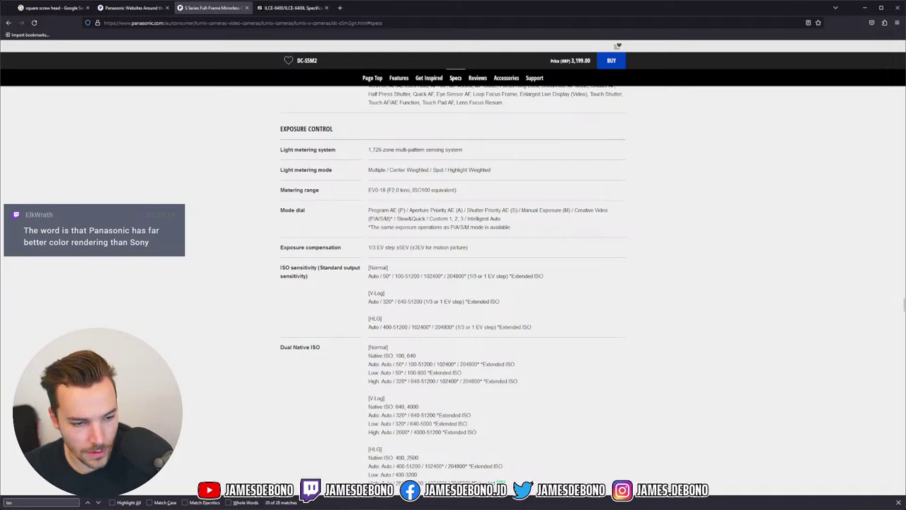
- Close the page search and examine the S5II's image stabilization, white balance, shutter, bracket and burst shooting specifications
left_click(898, 502)
scroll(459, 228, "down", 5)
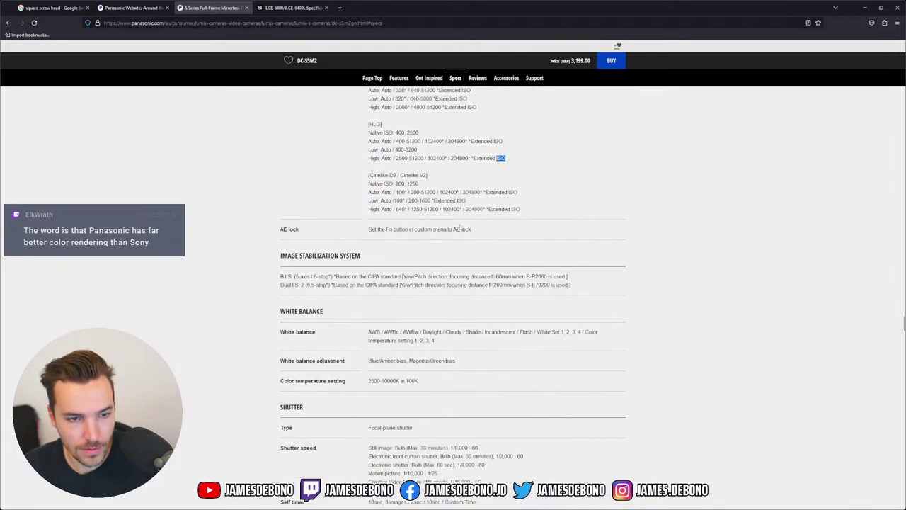
scroll(460, 227, "down", 5)
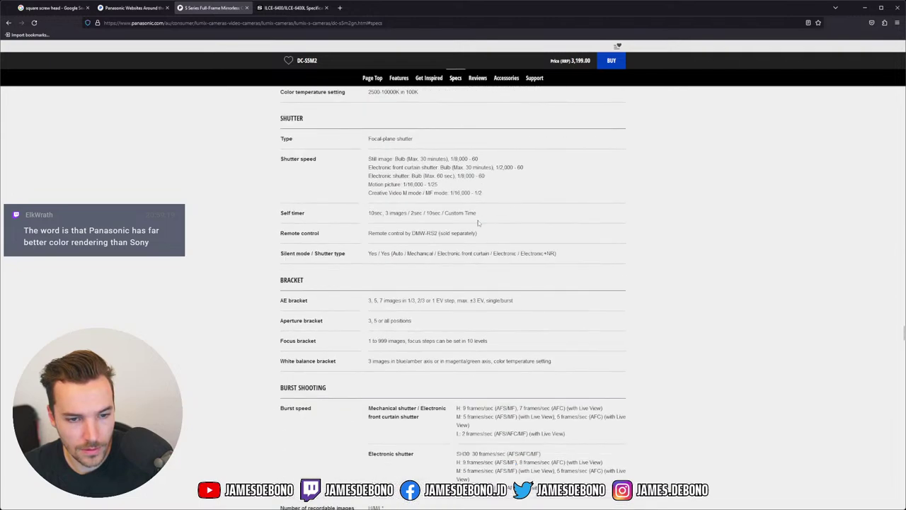
scroll(479, 223, "down", 3)
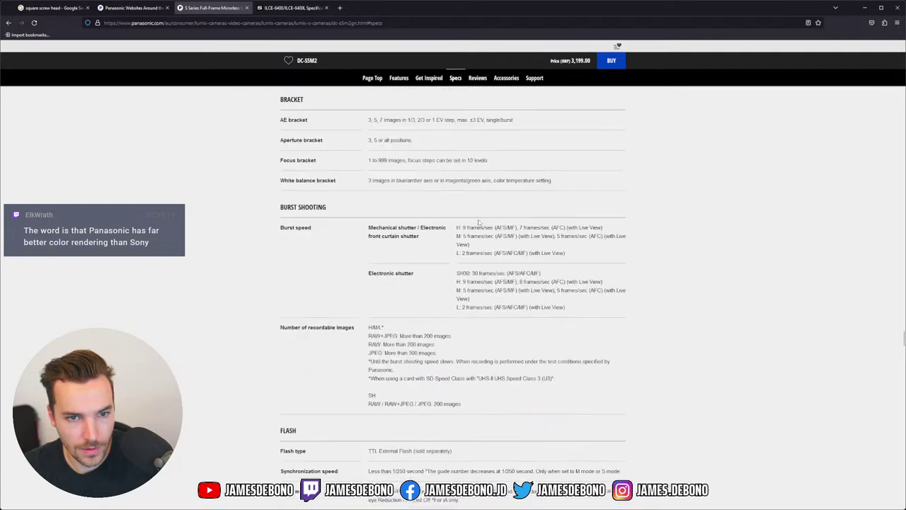
- Switch to SOLIDWORKS and select the ISO 7045 - M3 x 5 screw at the enclosure's corner in the 0.1_LDM-A assembly
left_click(868, 7)
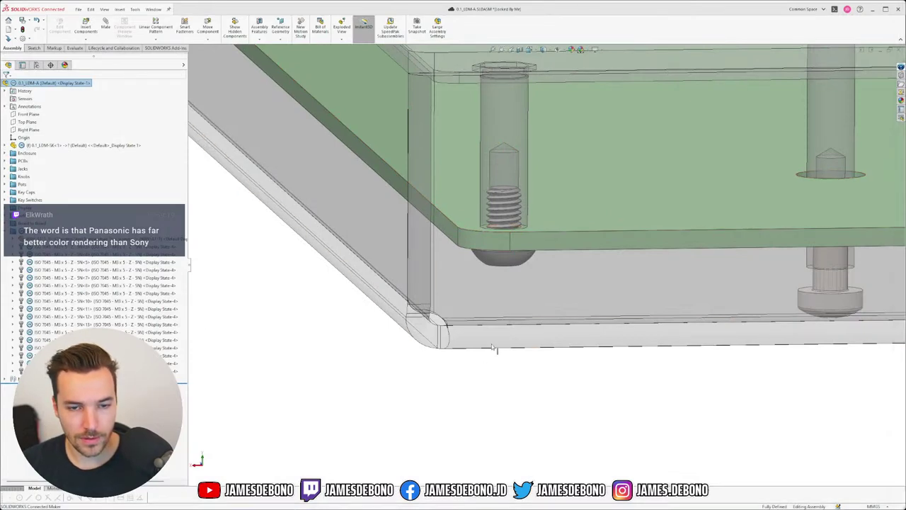
middle_click_drag(339, 315, 470, 344)
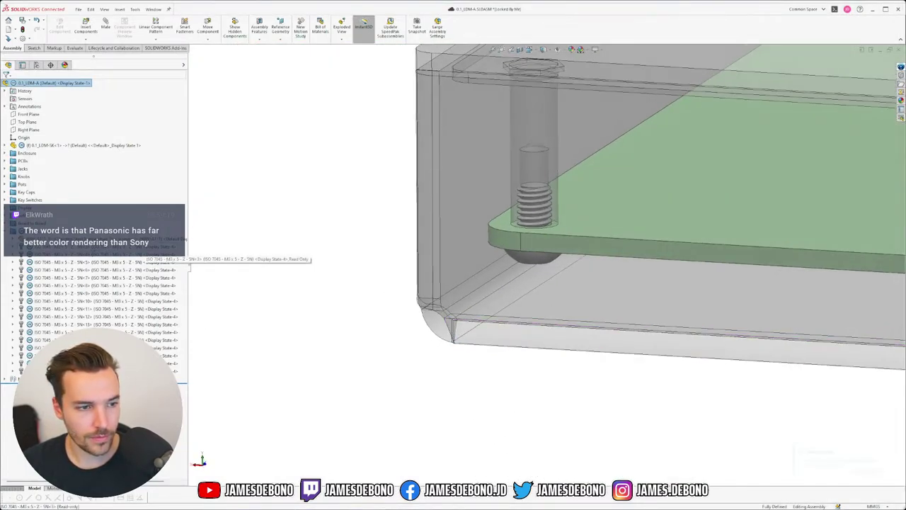
right_click(92, 246)
left_click(316, 277)
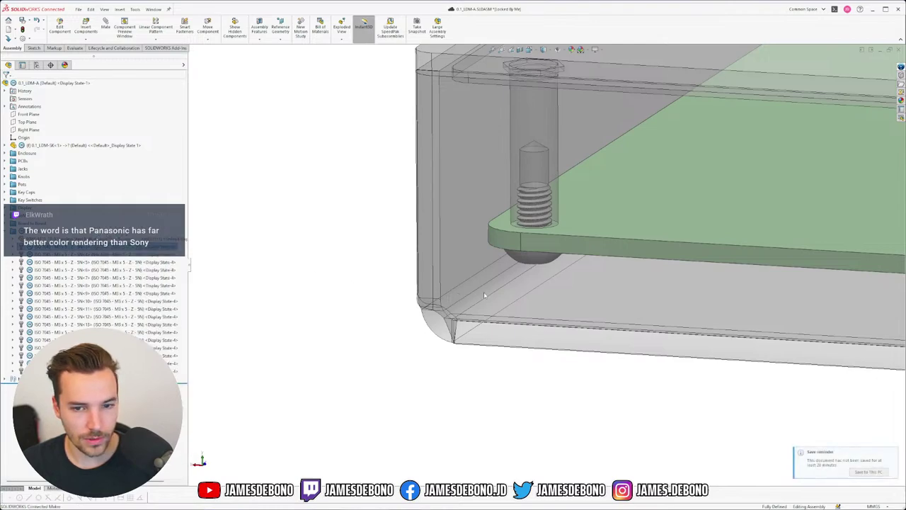
scroll(548, 264, "up", 10)
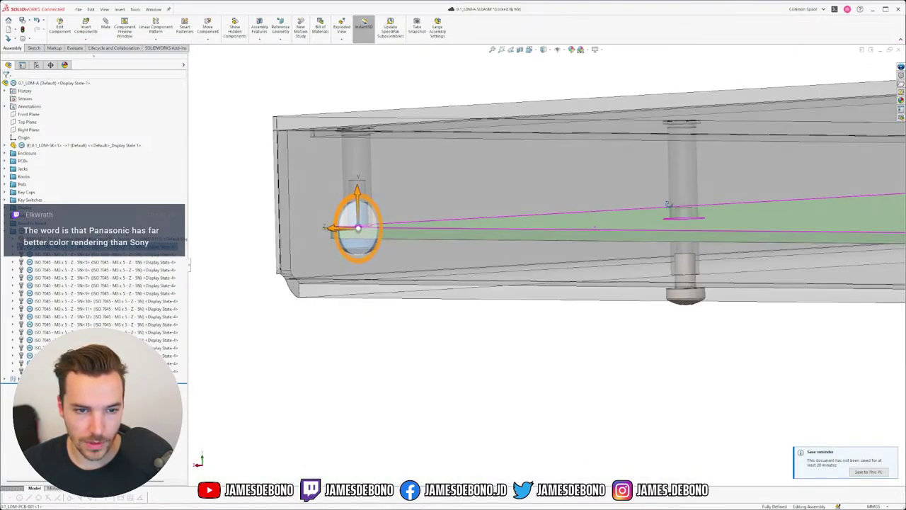
middle_click_drag(669, 204, 563, 243)
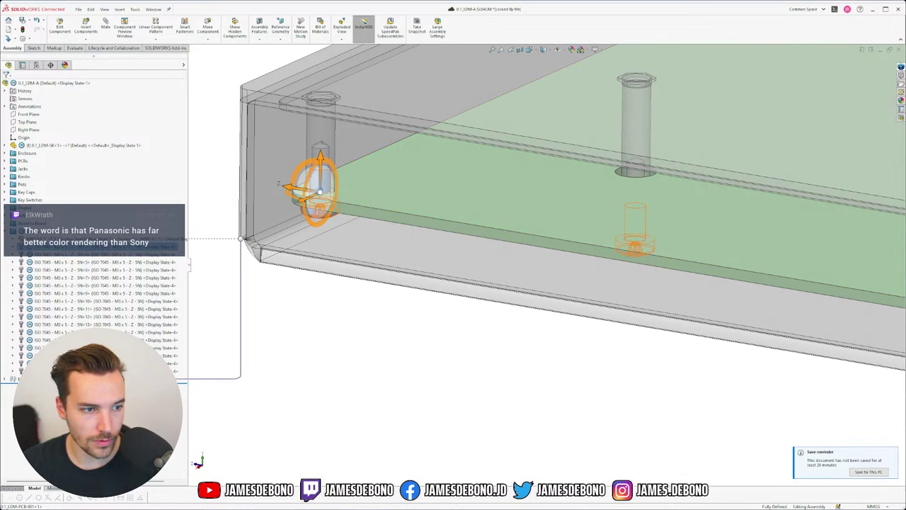
right_click(62, 247)
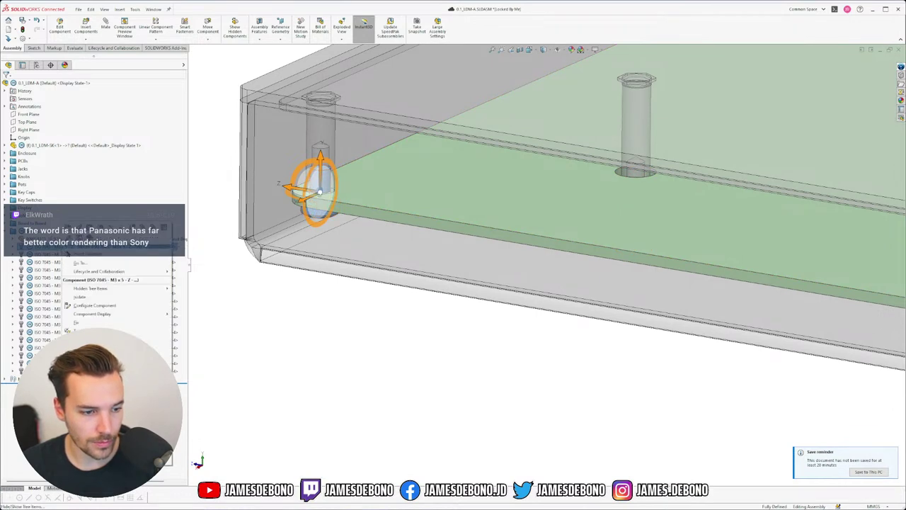
left_click(117, 460)
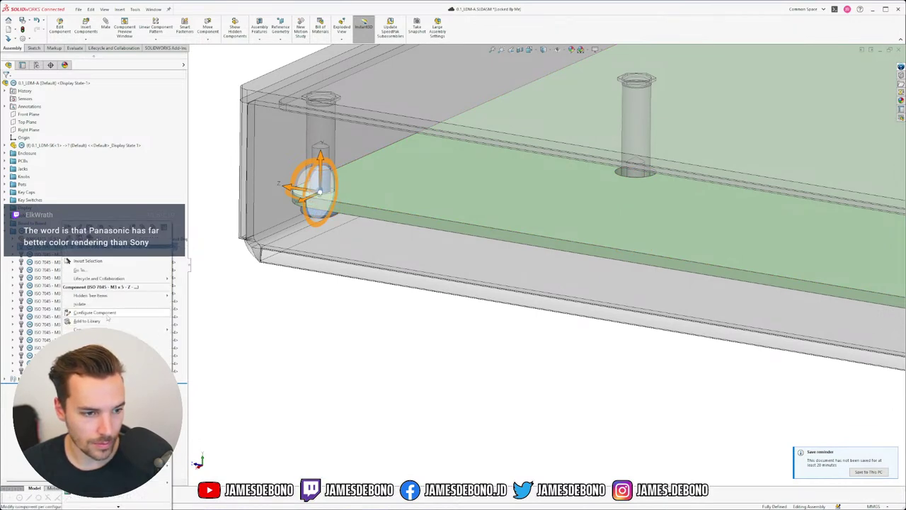
left_click(92, 425)
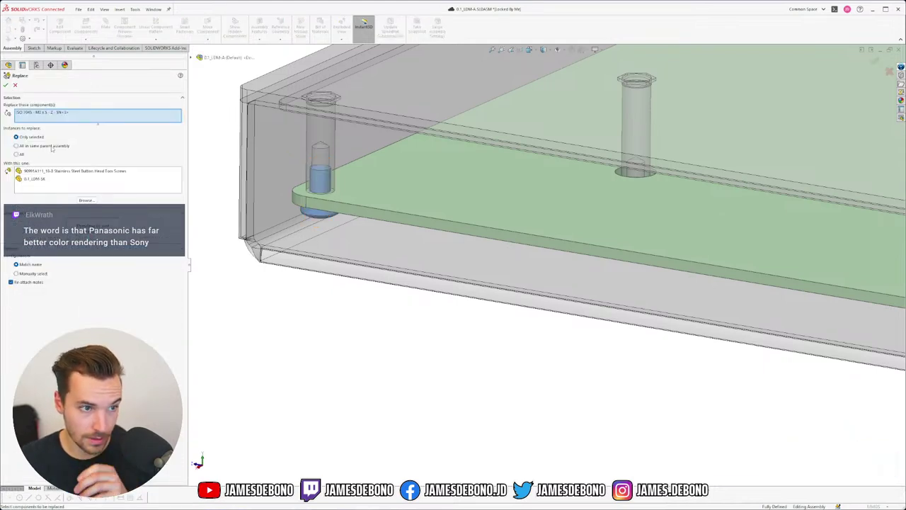
left_click(15, 85)
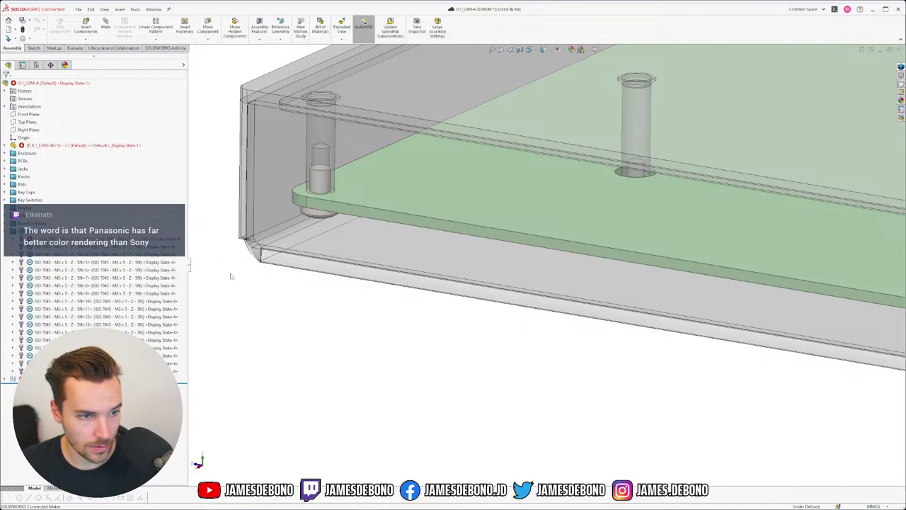
- Inspect the screw at the enclosure's corner and close the 0.1_LDM-A assembly without saving its changes
scroll(423, 323, "up", 10)
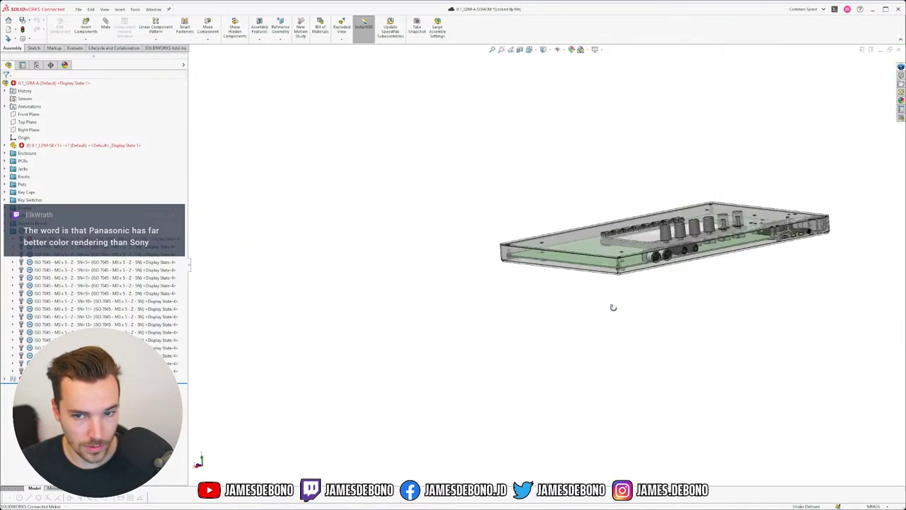
scroll(522, 274, "down", 15)
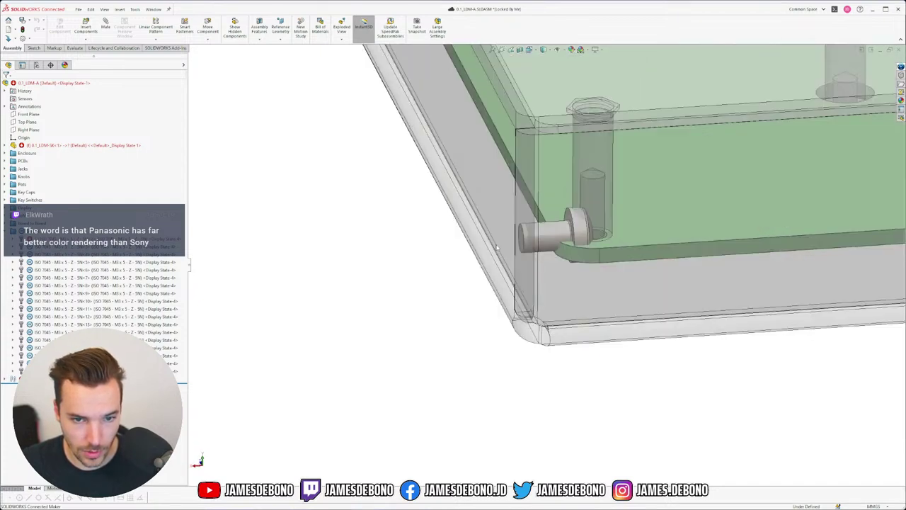
left_click(900, 51)
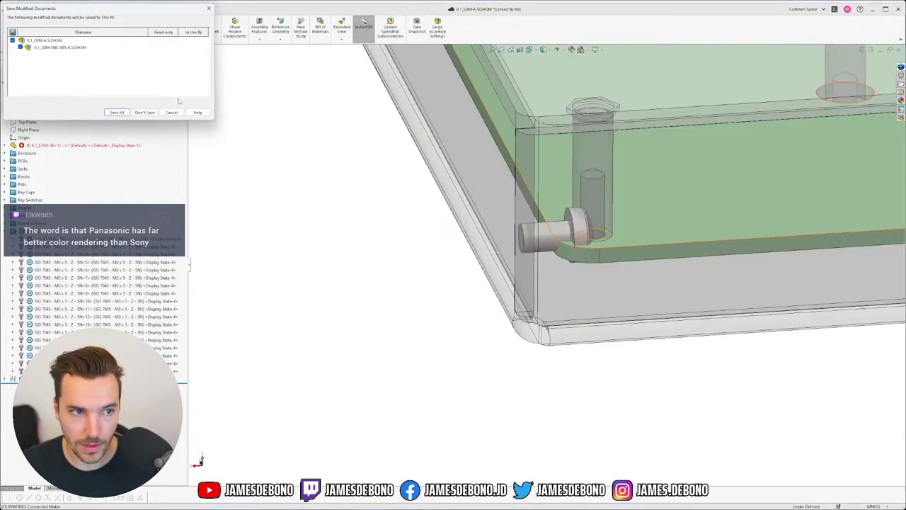
left_click(145, 112)
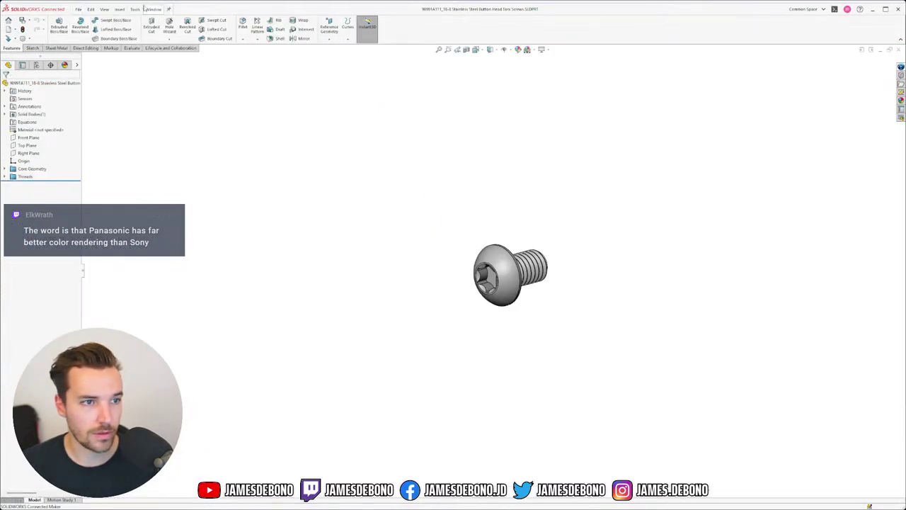
- Open the assembly 0.1_LDM-A.SLDASM from the 0.1_LDM project folder
key("ctrl+o")
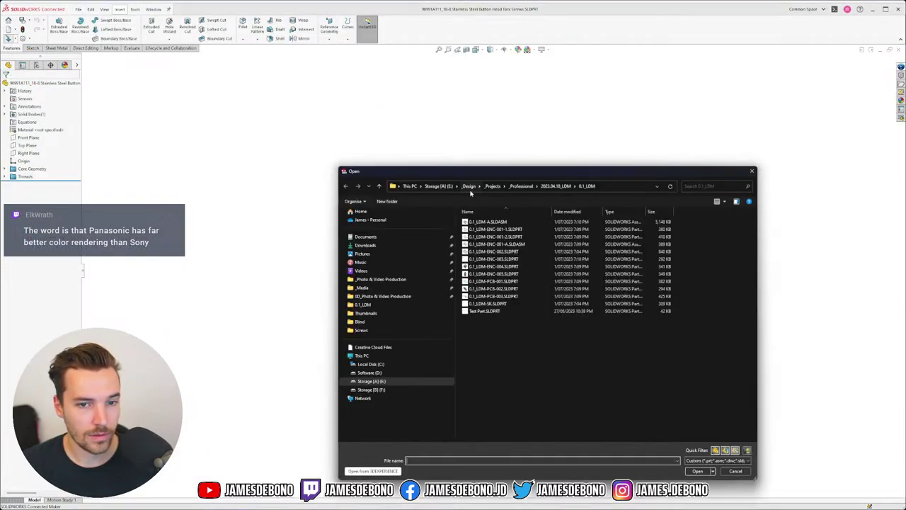
left_click(499, 222)
left_click(695, 471)
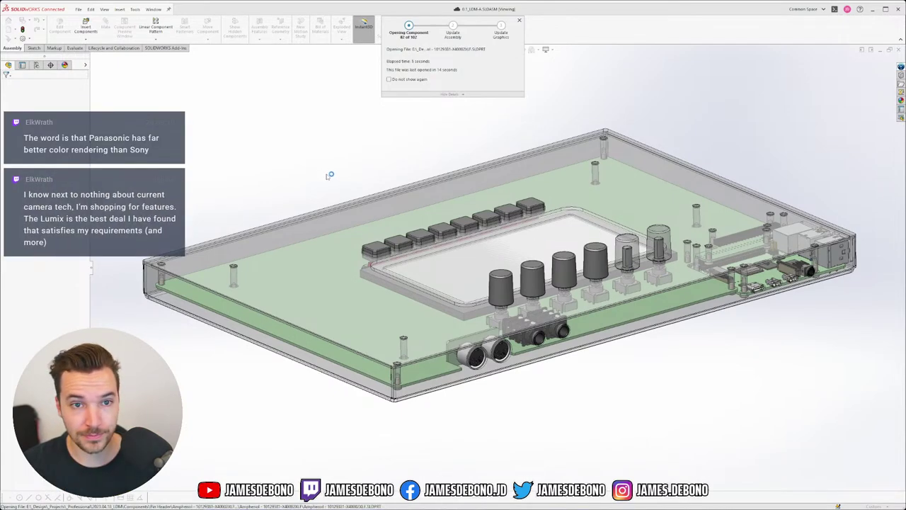
left_click(612, 264)
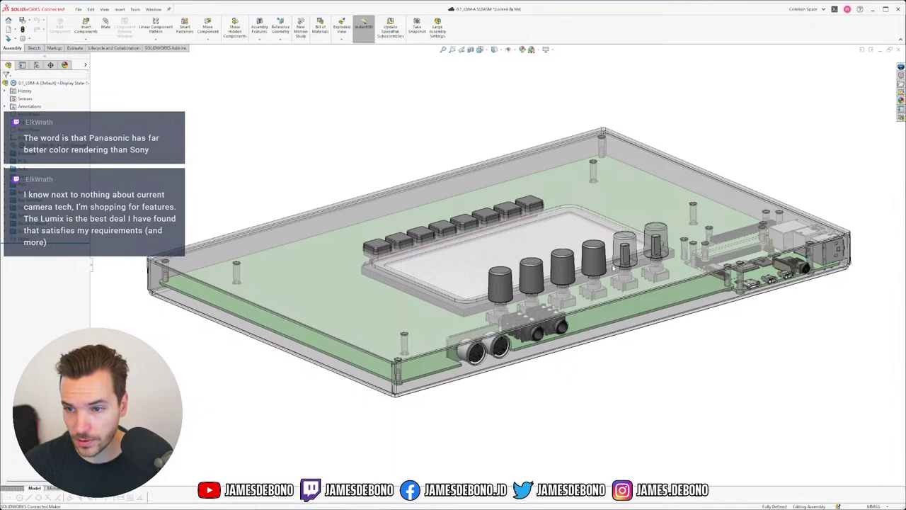
- Replace all ISO 7045 - M3 x 5 screws in the same parent assembly with the 90991A111 18-8 Stainless Steel Button Head Torx screw, re-attaching mates
middle_click_drag(477, 354, 140, 306)
scroll(280, 285, "up", 5)
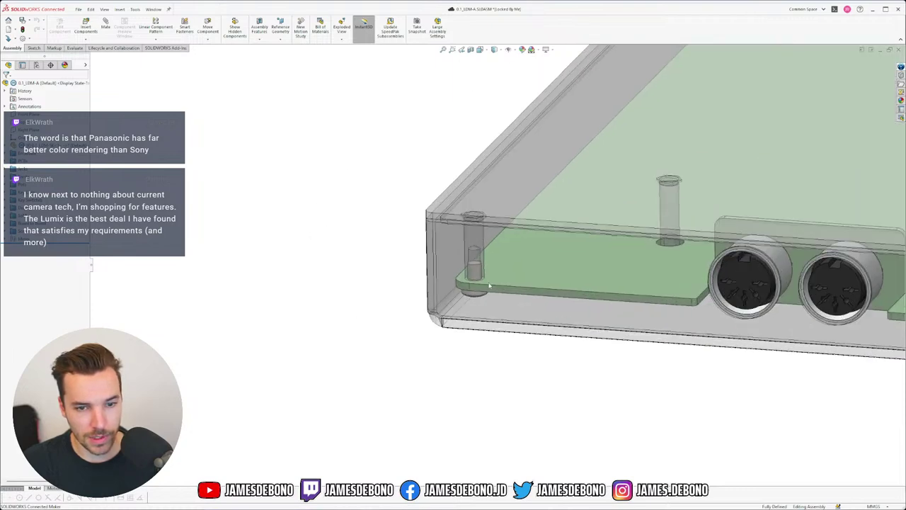
scroll(488, 285, "up", 3)
mouse_move(599, 283)
middle_mouse_down()
mouse_move(594, 241)
mouse_move(595, 266)
middle_mouse_up()
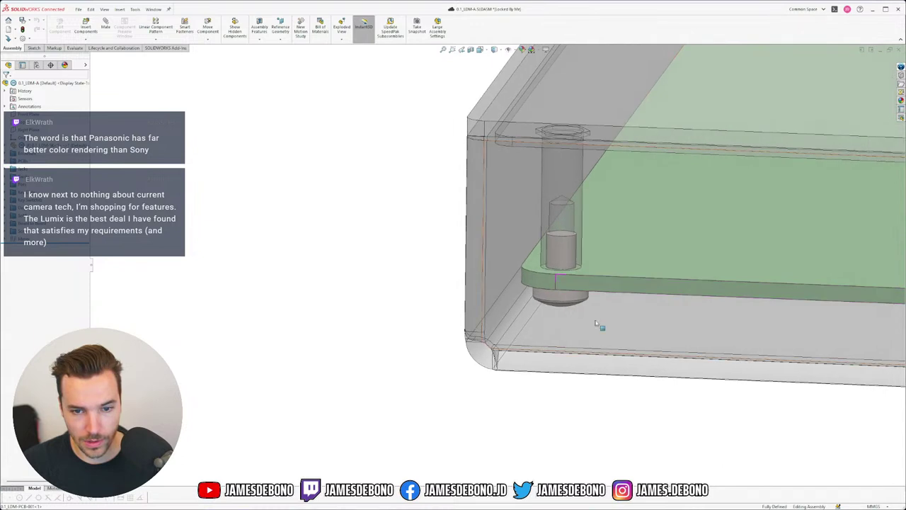
left_click(554, 300)
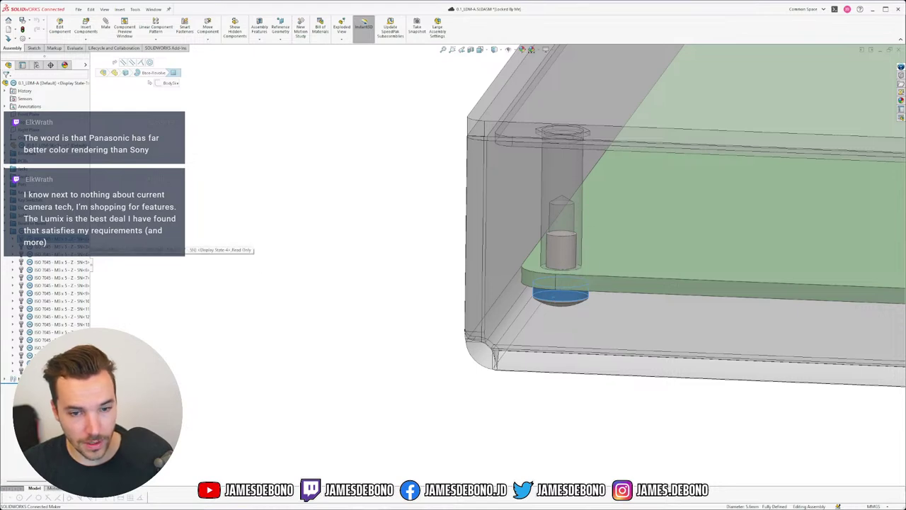
scroll(637, 290, "up", 2)
scroll(623, 242, "down", 2)
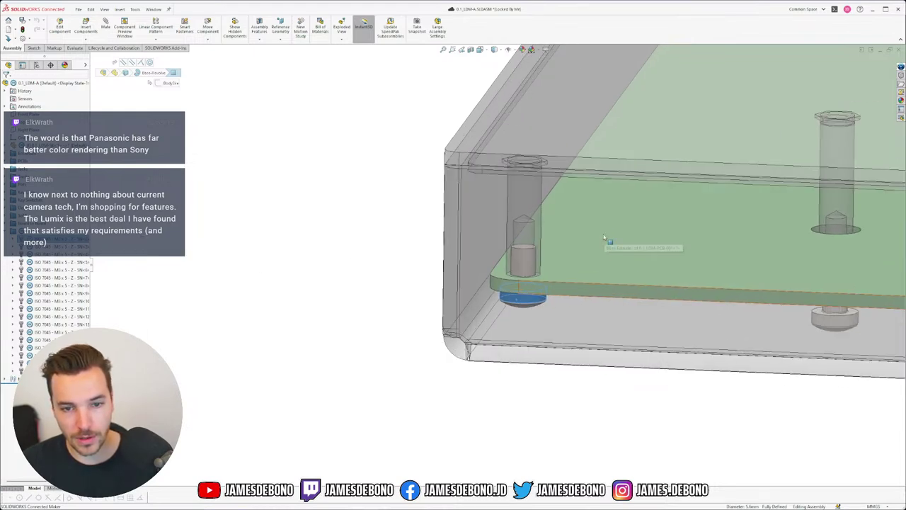
middle_click_drag(573, 268, 558, 281)
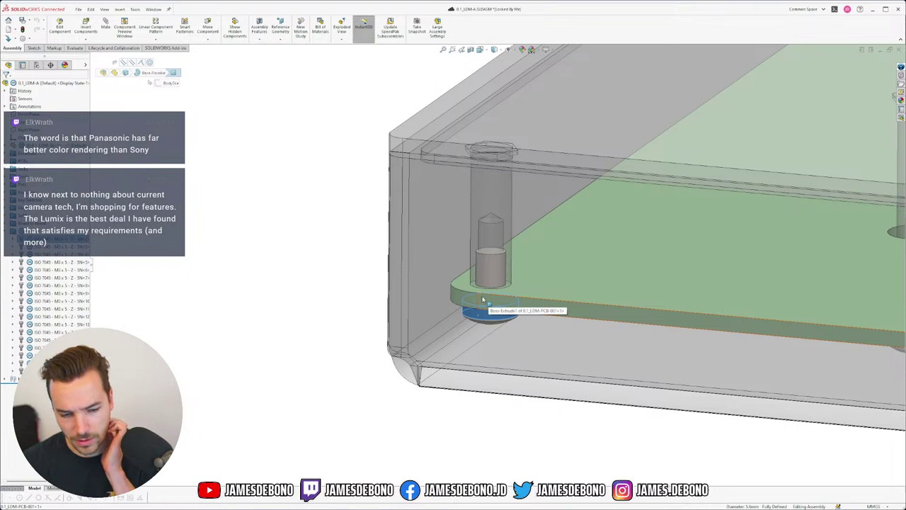
right_click(493, 317)
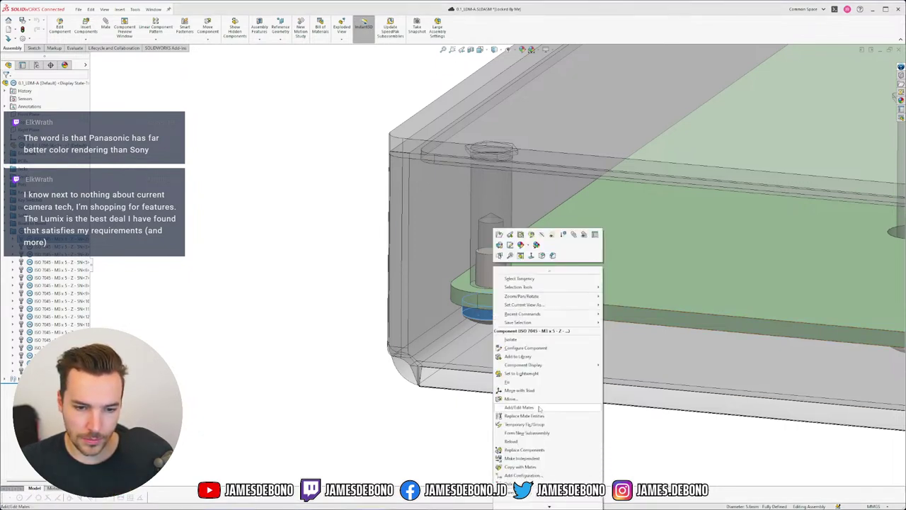
left_click(543, 451)
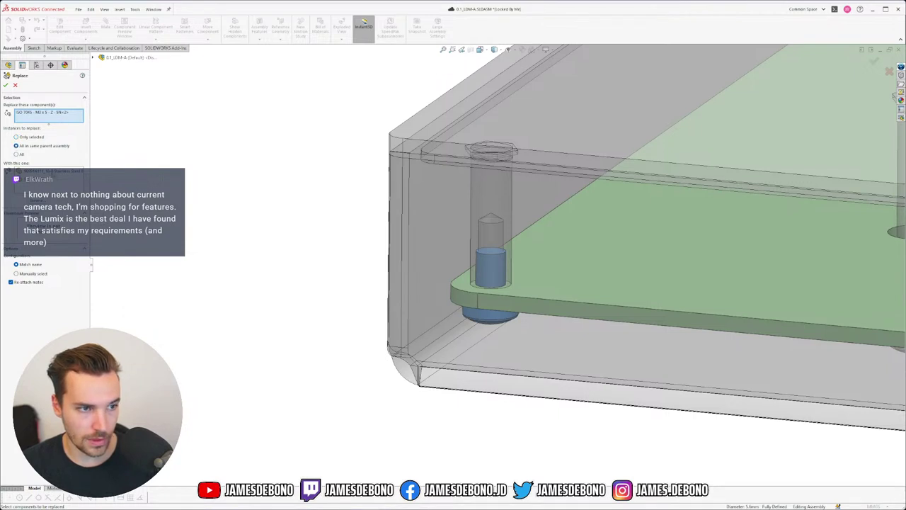
left_click(52, 172)
left_click(5, 85)
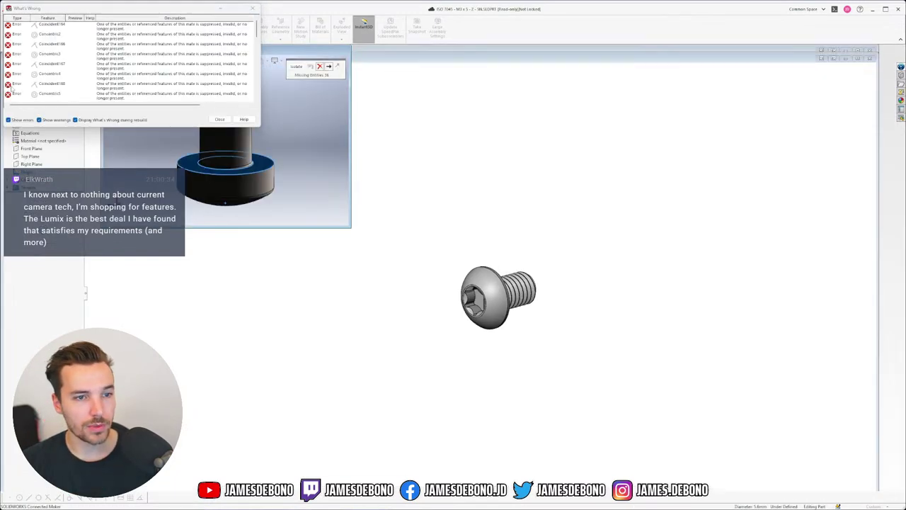
- Dismiss the mate error report, close the ISO 7045 screw preview and bring back the 0.1_LDM-A assembly window at full size
left_click(219, 120)
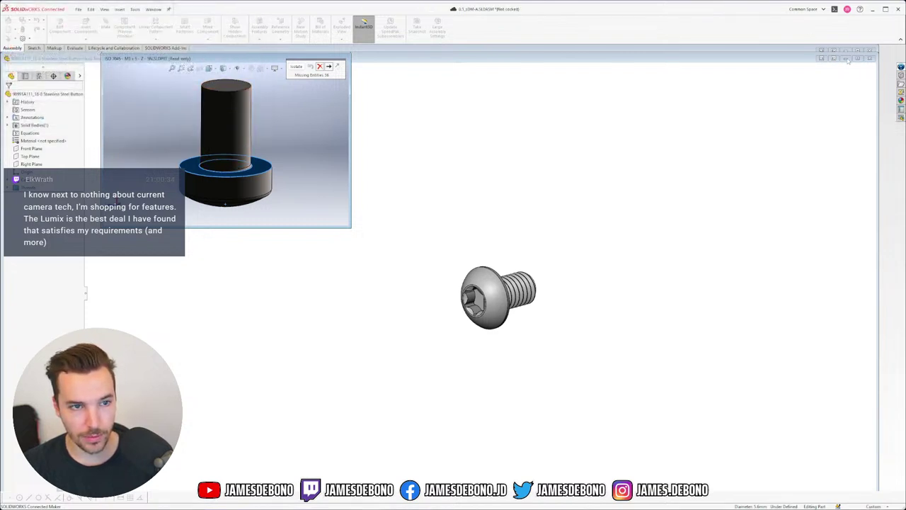
left_click(870, 58)
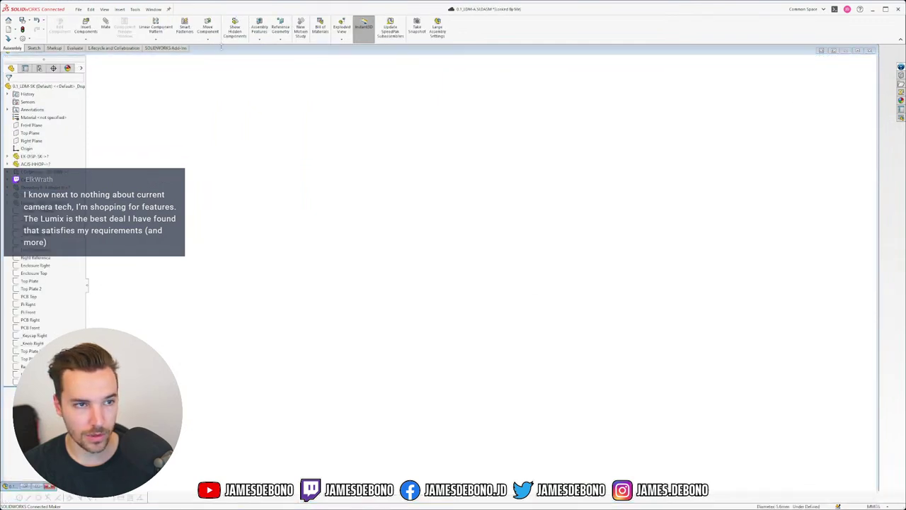
left_click(153, 10)
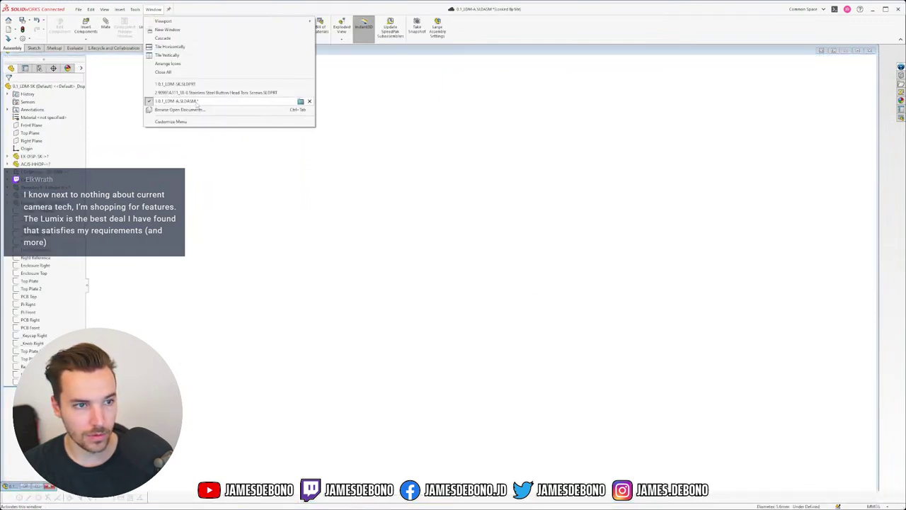
left_click(204, 102)
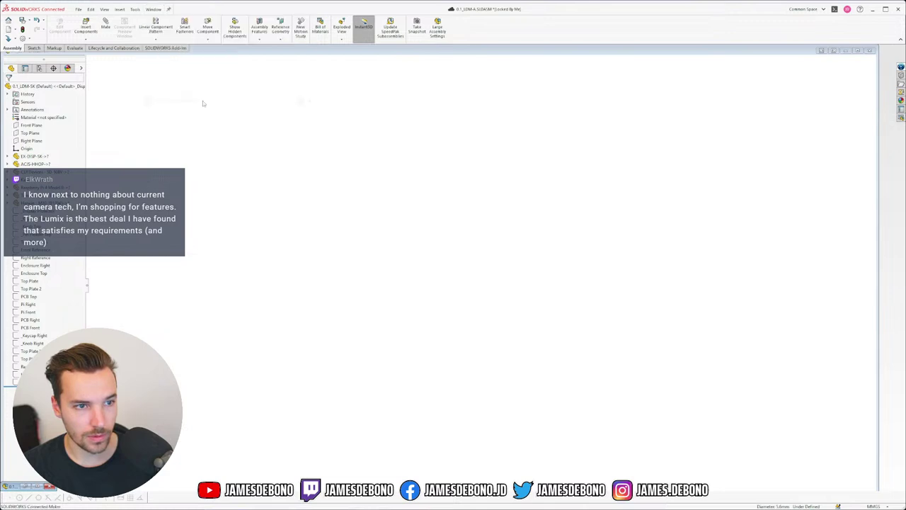
left_click(846, 51)
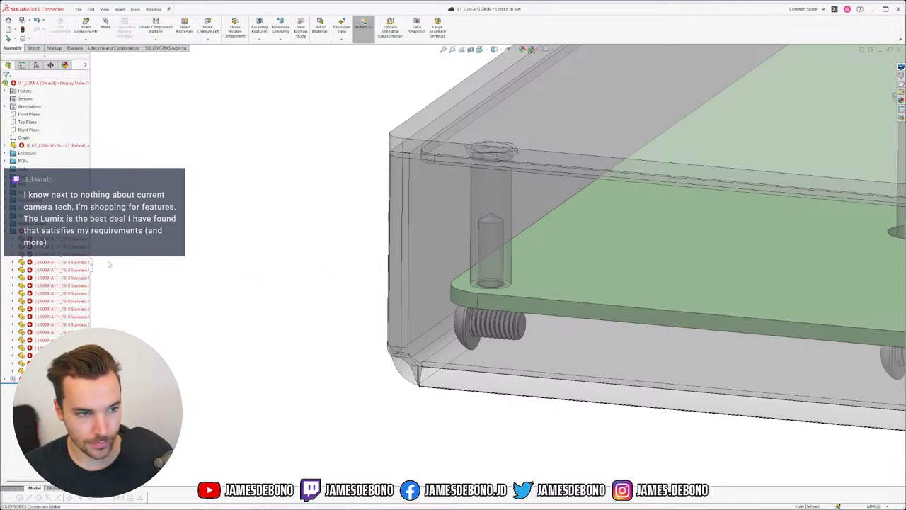
- Undo the screw replacement and close the open 90991A111 screw part, keeping the 0.1_LDM-A assembly active
left_click(154, 10)
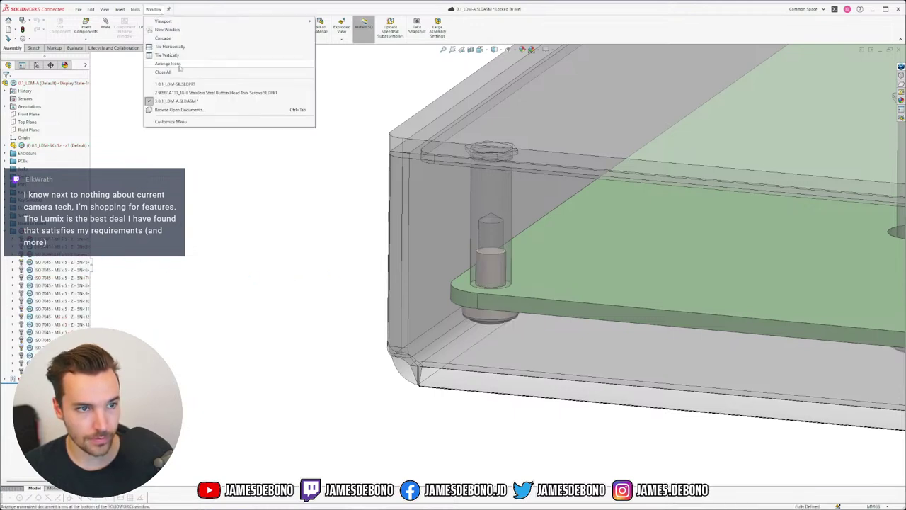
left_click(310, 92)
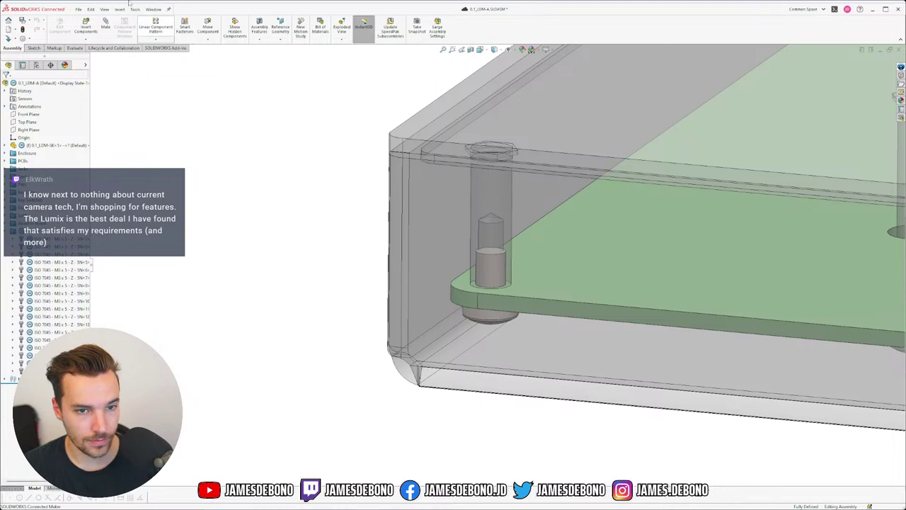
left_click(153, 10)
left_click(243, 184)
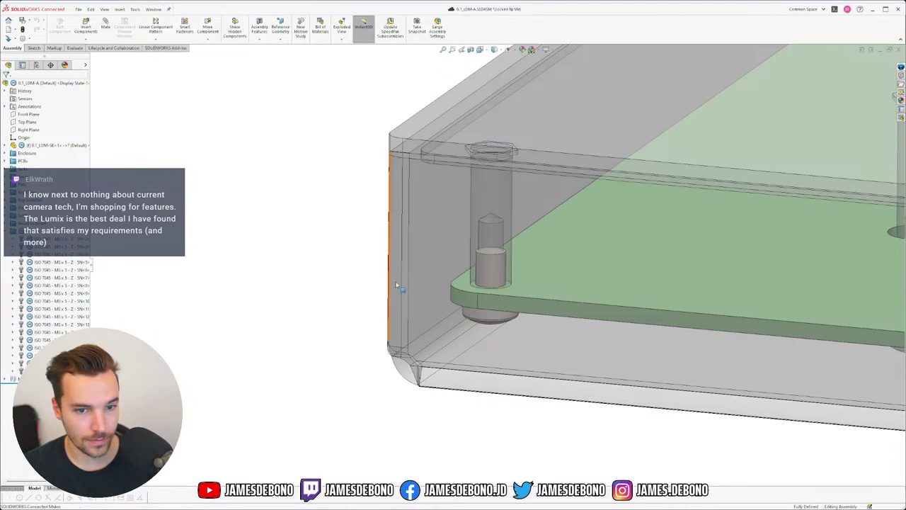
- Try again to replace all ISO 7045 - M3 x 5 screws with the 90991A111 part from the M3x5 - Button Head - Torx folder, re-attaching mates
right_click(482, 313)
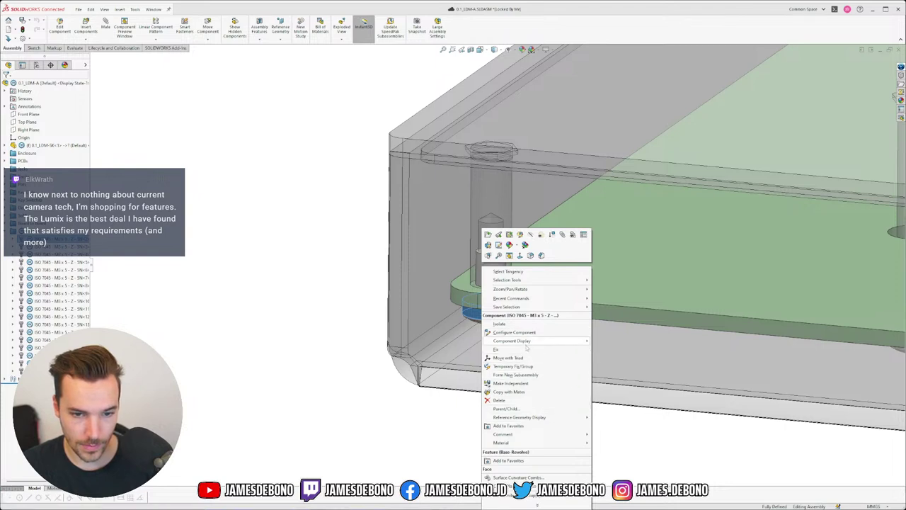
left_click(537, 504)
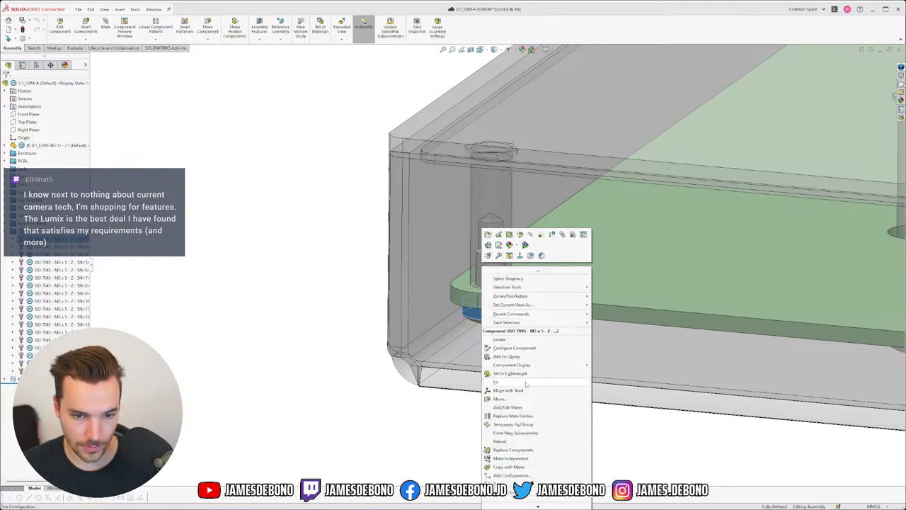
left_click(527, 450)
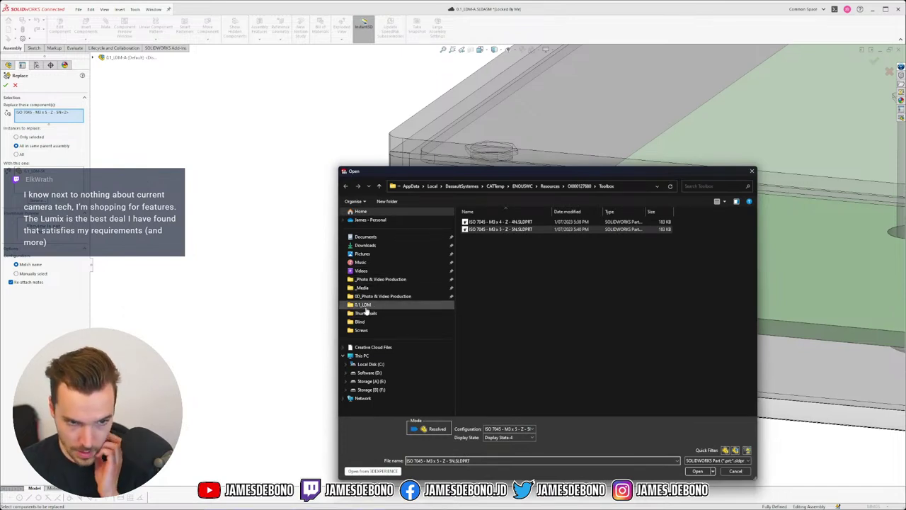
left_click(364, 305)
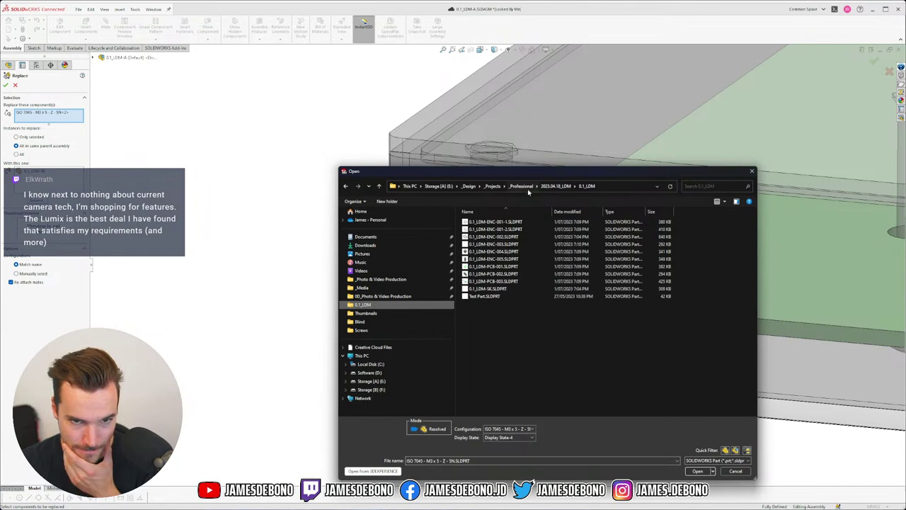
left_click(556, 187)
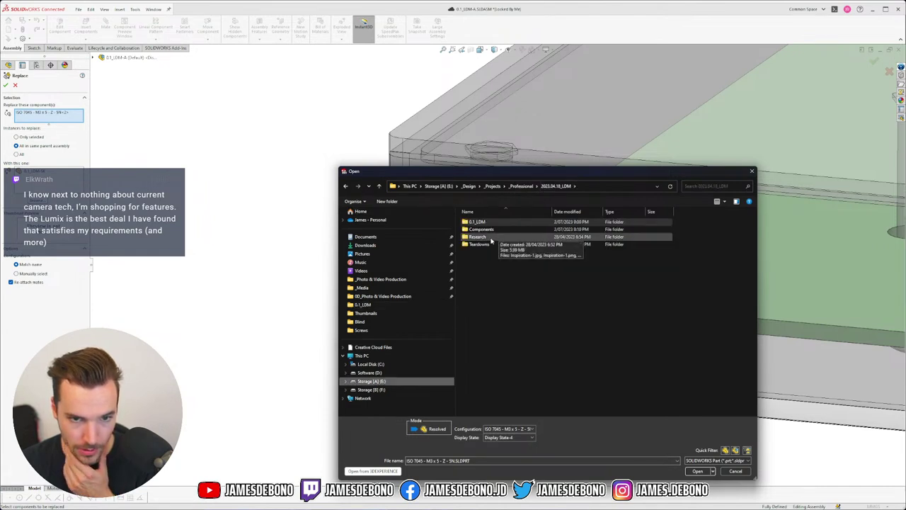
double_click(486, 229)
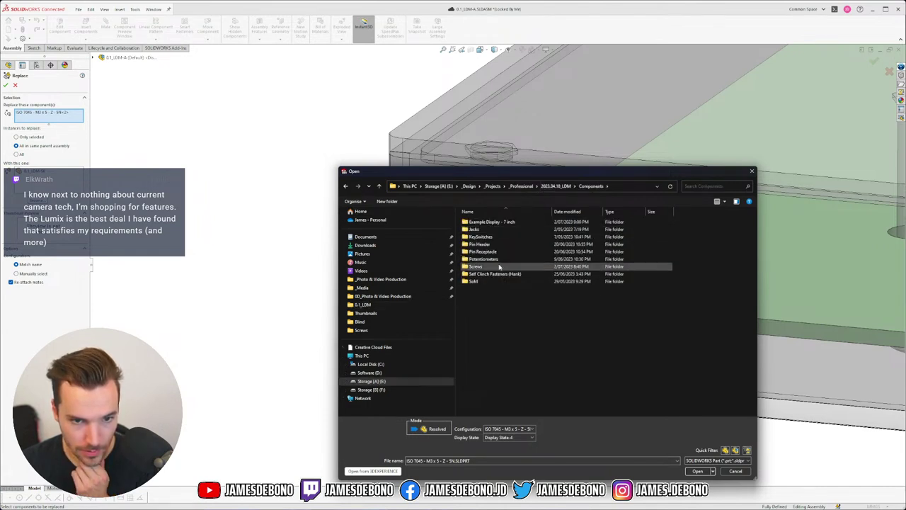
double_click(496, 266)
double_click(493, 223)
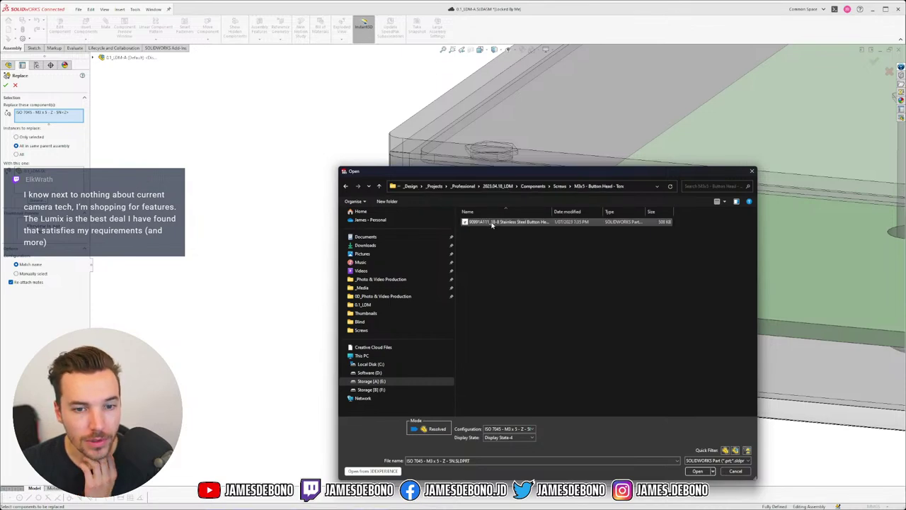
left_click(493, 222)
left_click(703, 471)
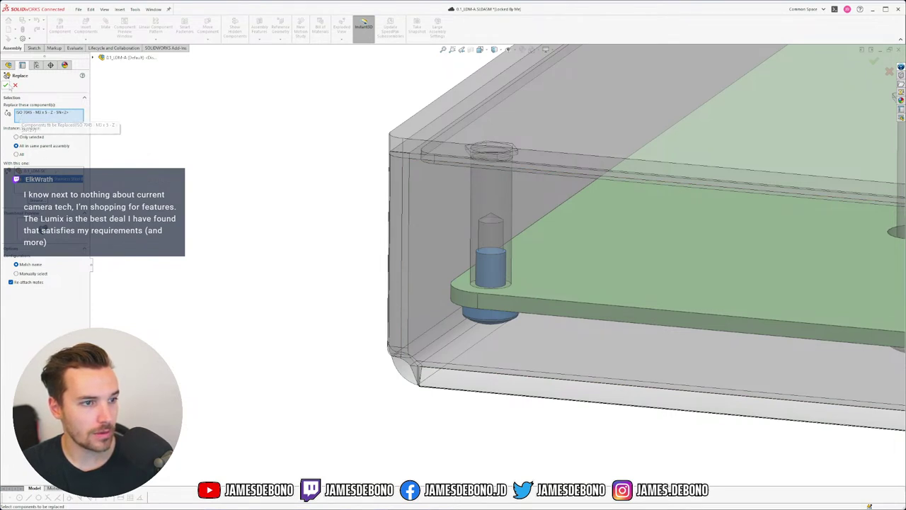
left_click(6, 86)
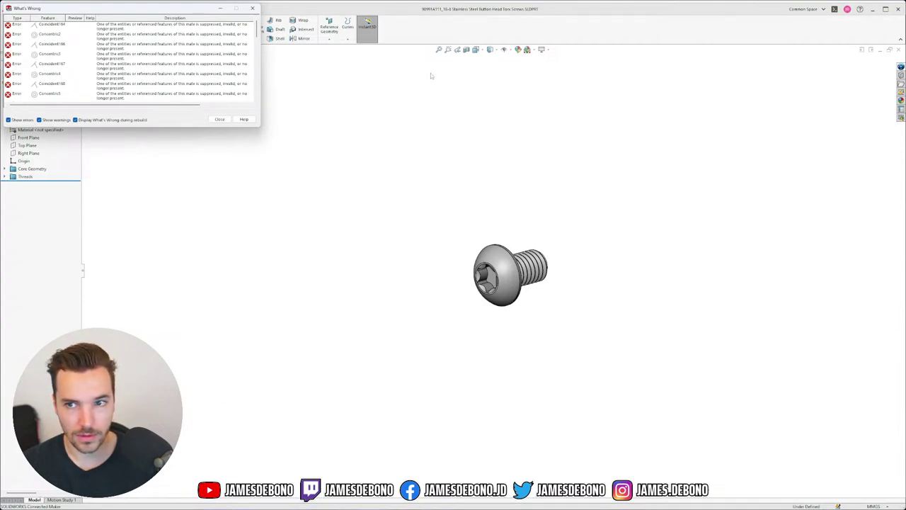
- Return to the 0.1_LDM-A assembly, move the error report clear of the mate entities list and review the listed entities
left_click_drag(236, 8, 264, 54)
left_click(158, 10)
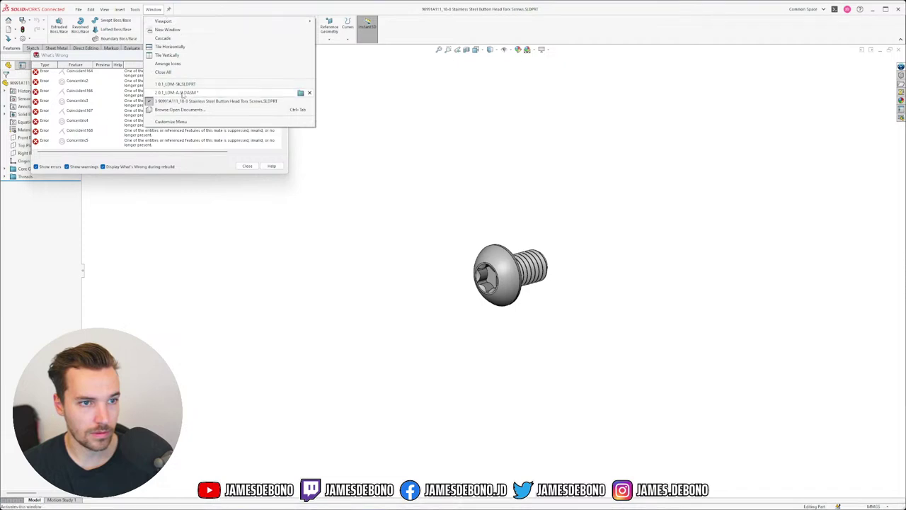
left_click(181, 92)
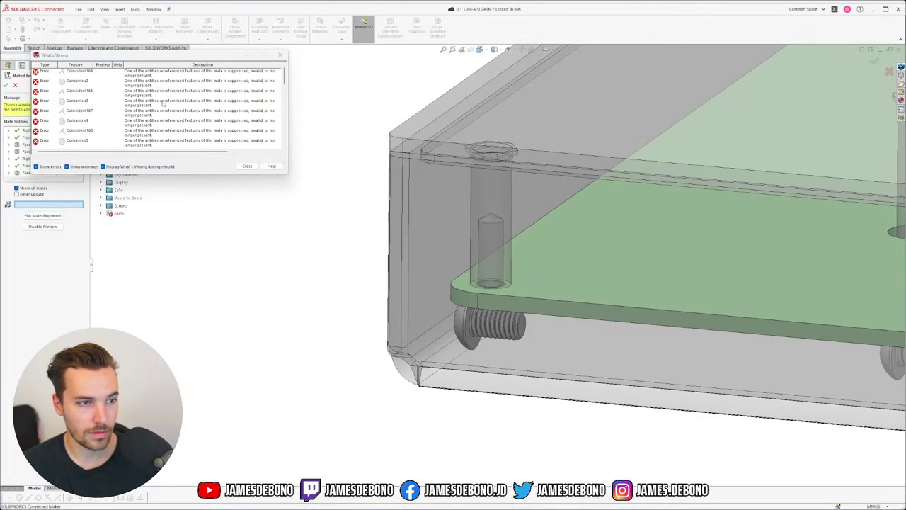
left_click_drag(170, 56, 146, 288)
left_click_drag(81, 137, 83, 170)
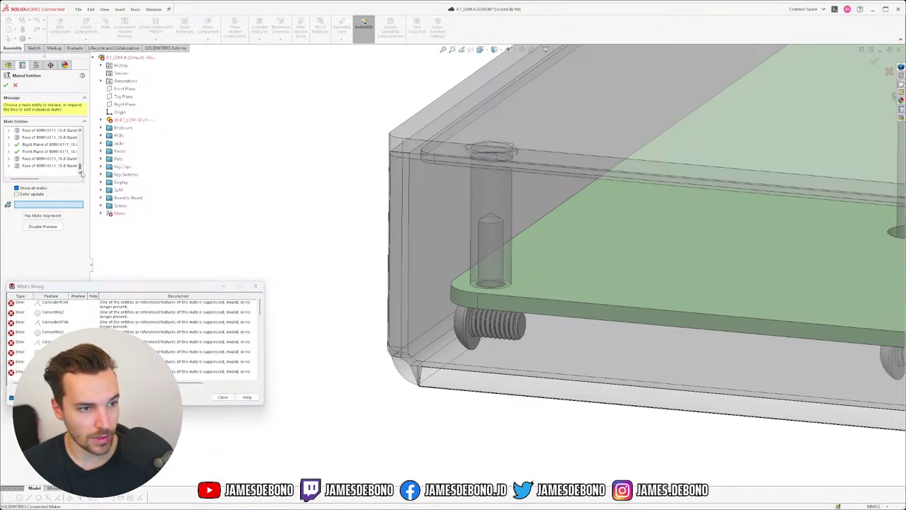
scroll(81, 170, "down", 2)
scroll(80, 163, "down", 1)
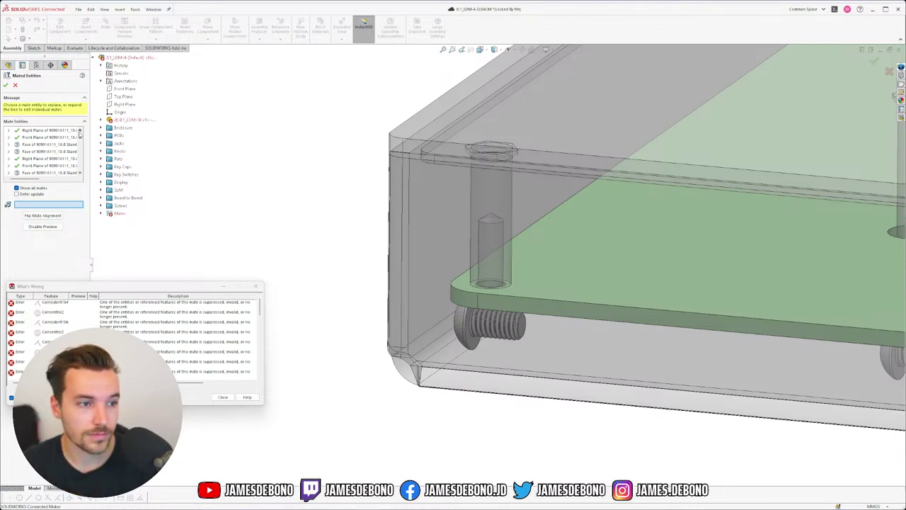
- Minimize the error report and re-assign the first Right Plane mate entity to the Right Plane of the first 90991A111 screw
left_click(56, 131)
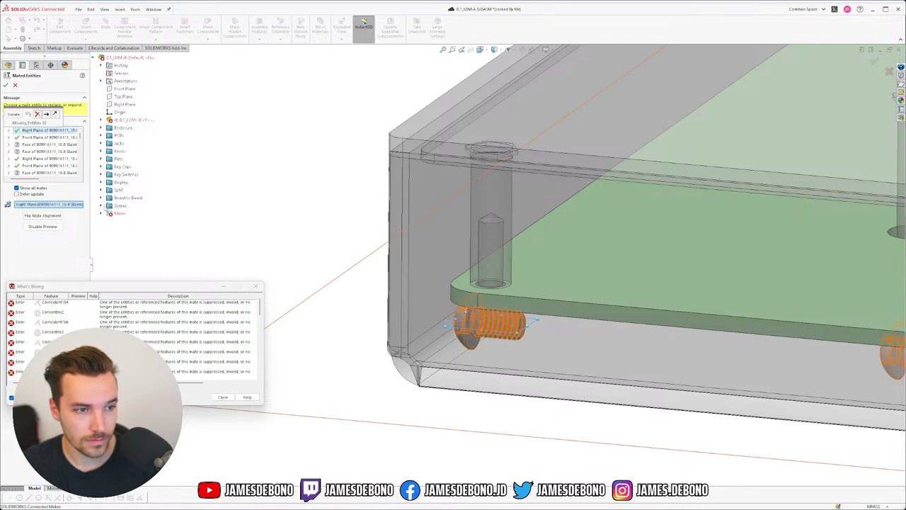
left_click(102, 206)
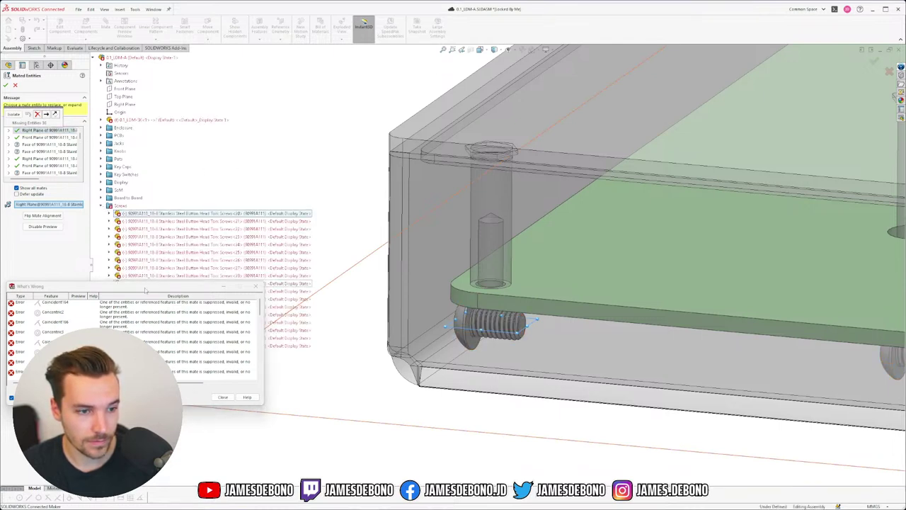
left_click_drag(146, 290, 152, 342)
left_click(232, 337)
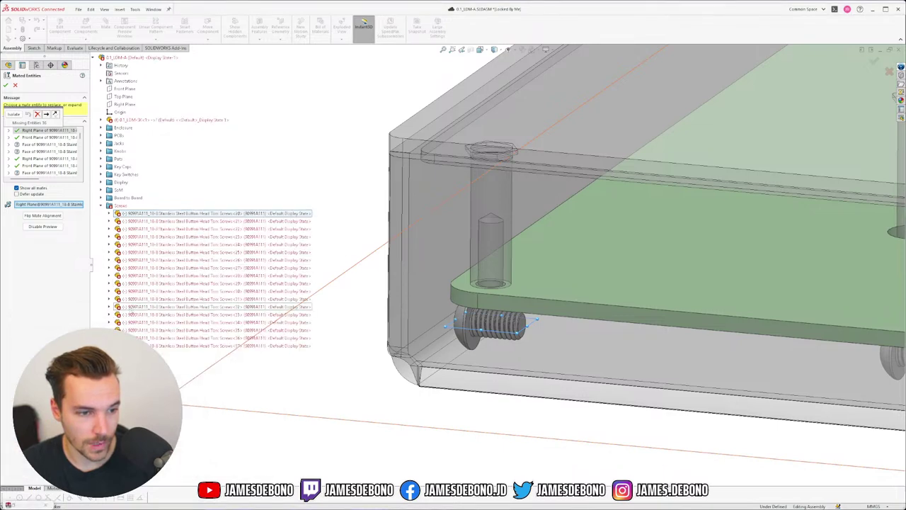
left_click(110, 213)
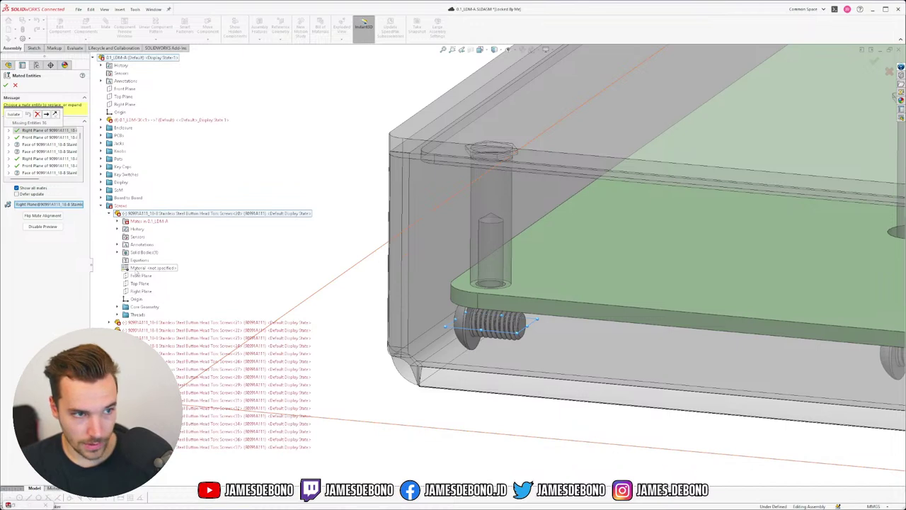
left_click(146, 289)
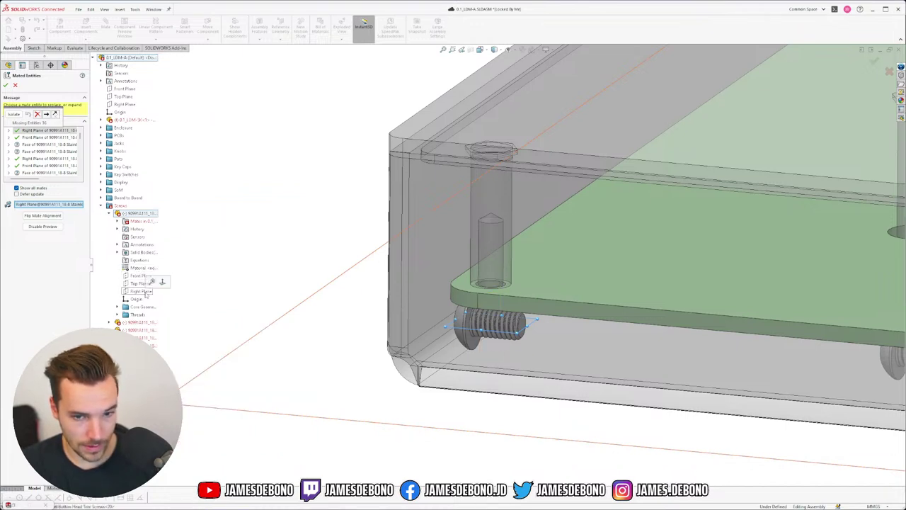
- Re-assign the first Front Plane mate entity to the Front Plane of the same screw and return to the Right Plane entity
left_click(48, 138)
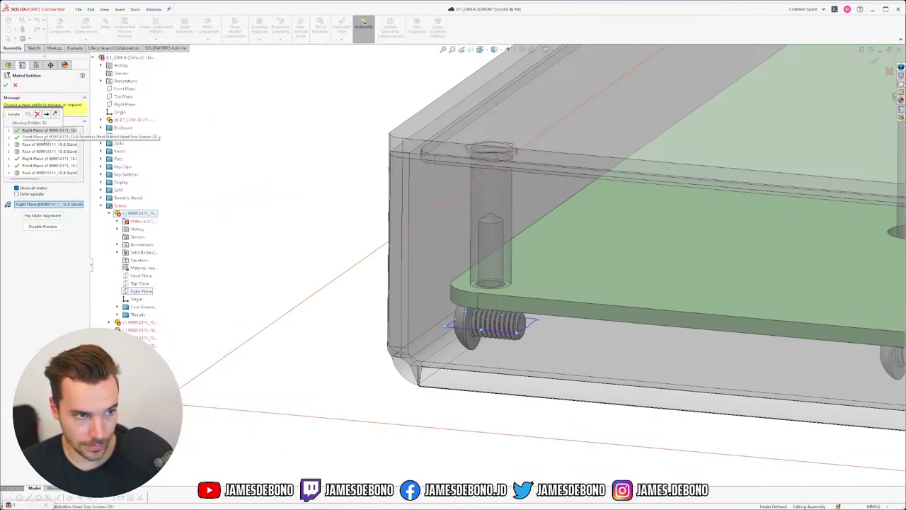
left_click(142, 276)
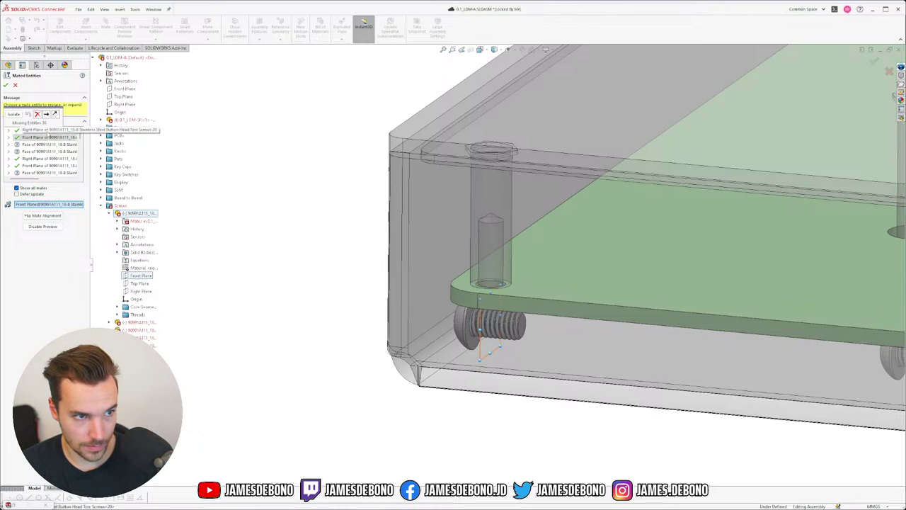
left_click(48, 131)
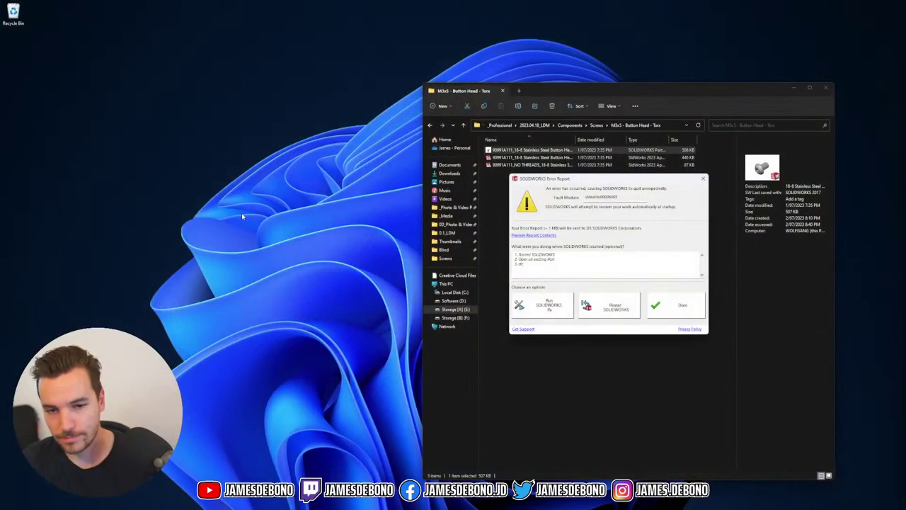
- Restart SOLIDWORKS from the crash report and open the recent part 0.1_LDM-SK.SLDPRT
left_click(600, 312)
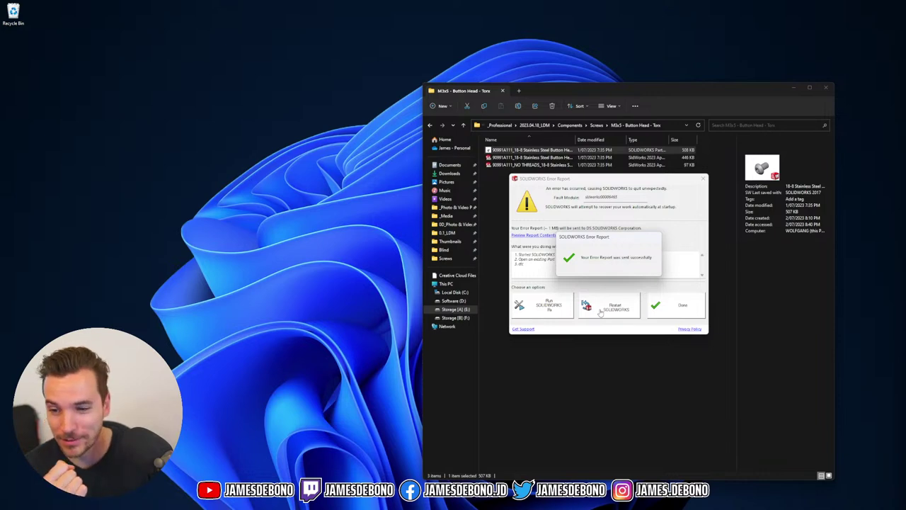
left_click(600, 313)
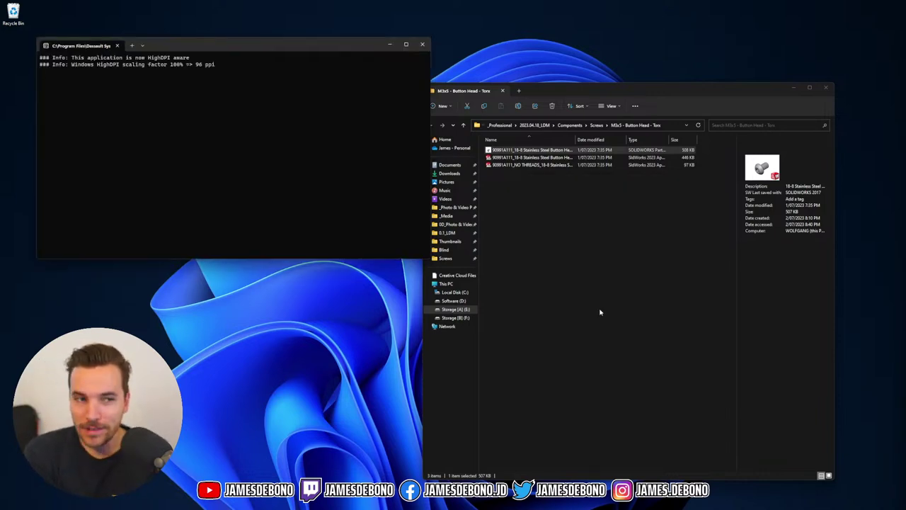
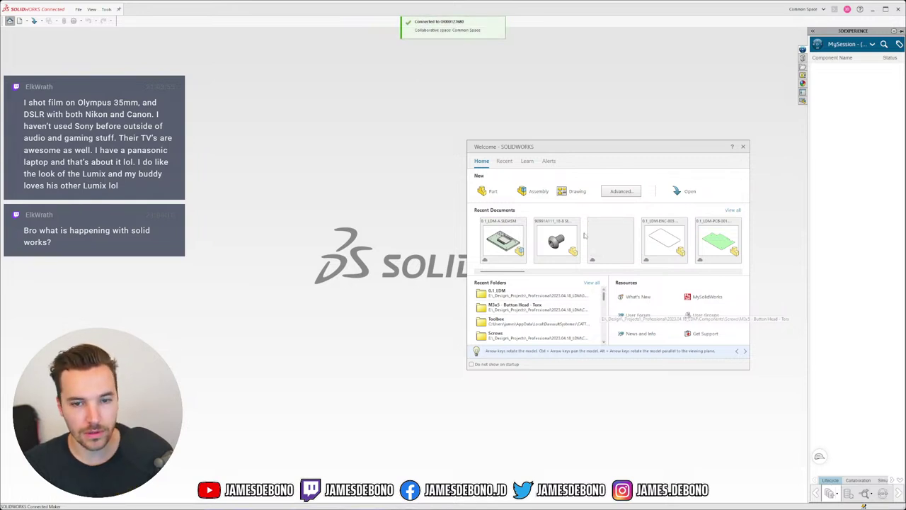
left_click(606, 238)
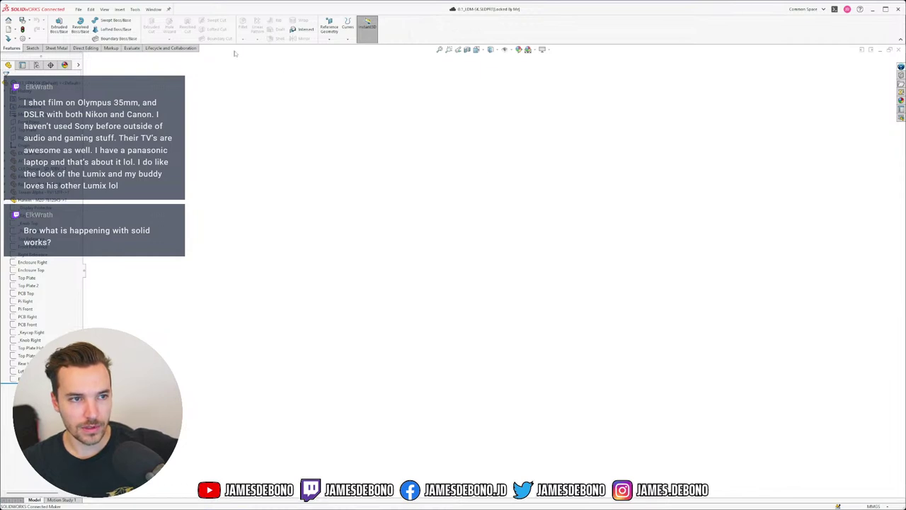
left_click(154, 10)
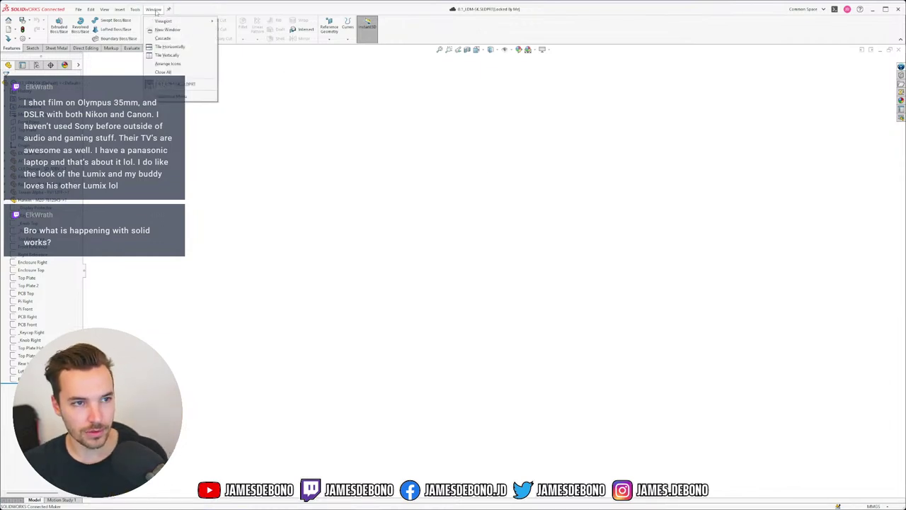
left_click(500, 125)
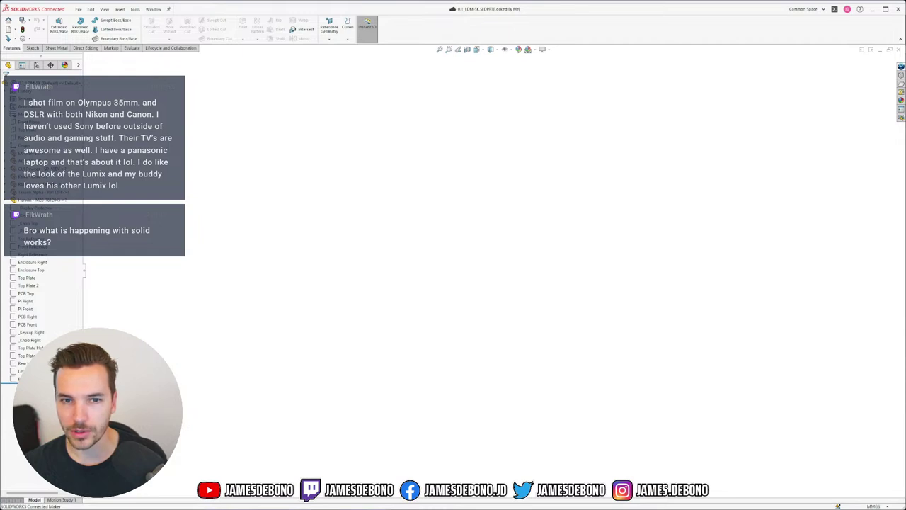
- Open the assembly 0.1_LDM-A.SLDASM from the 0.1_LDM folder, rebuild it and check which documents are open
left_click(10, 40)
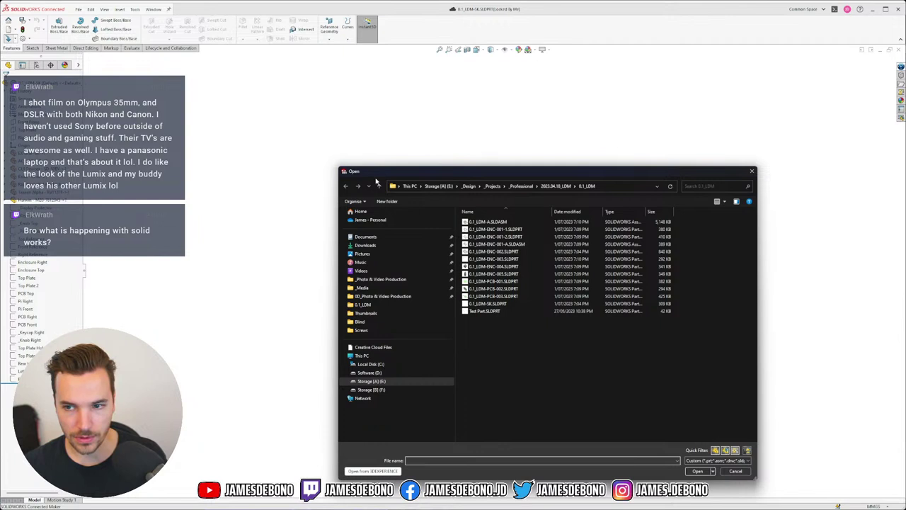
left_click(495, 222)
left_click(697, 471)
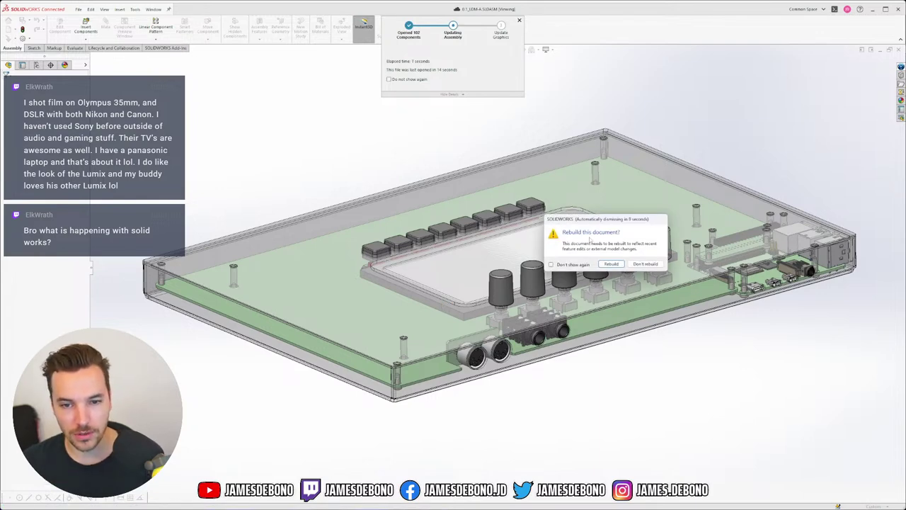
left_click(609, 264)
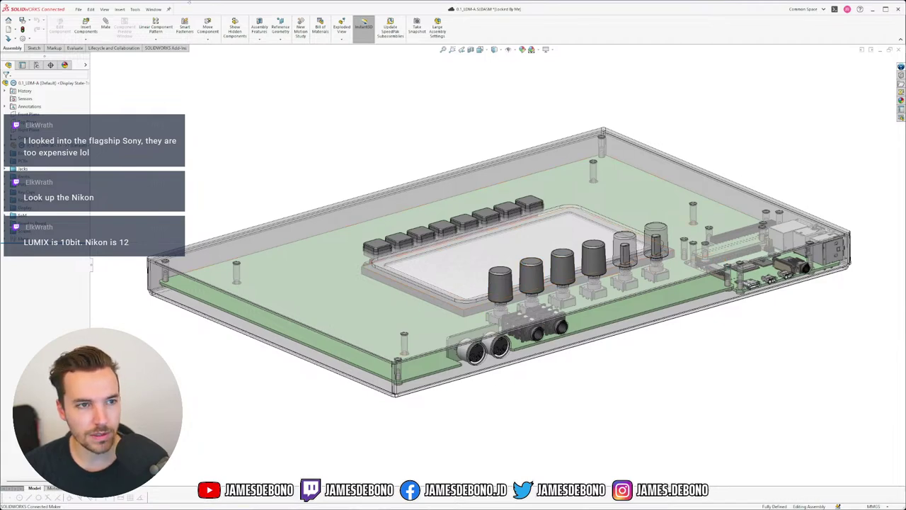
left_click(153, 9)
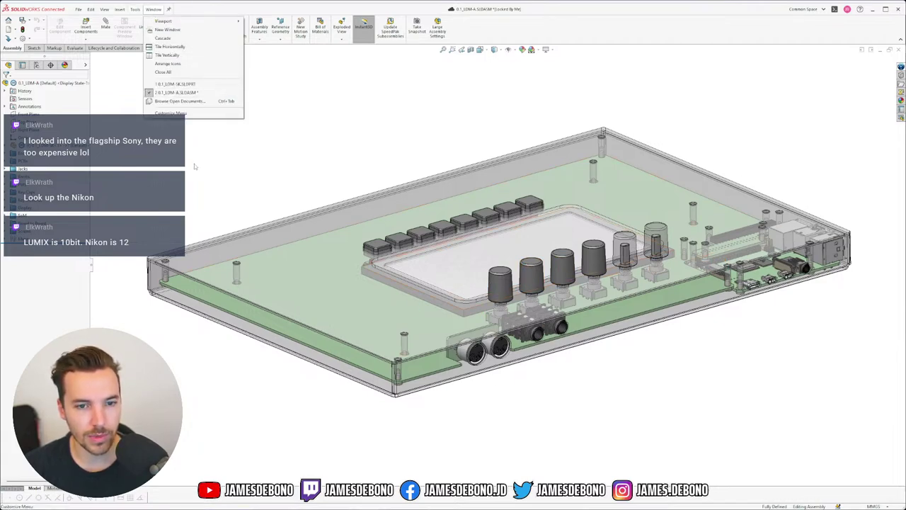
left_click(195, 182)
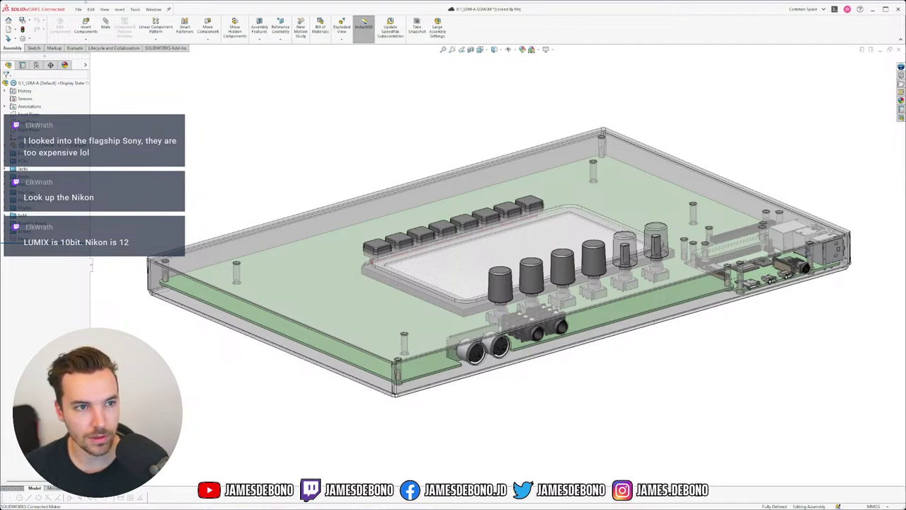
- Replace the ISO 7045 - M3 x 5 screws, starting from the one at the board's corner, with the recent part 90991A111
left_click(160, 11)
left_click(246, 187)
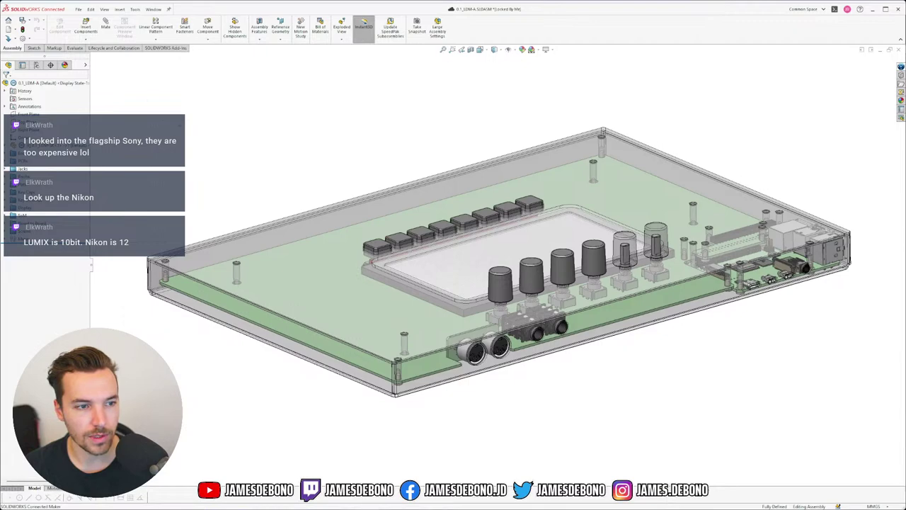
scroll(457, 340, "down", 5)
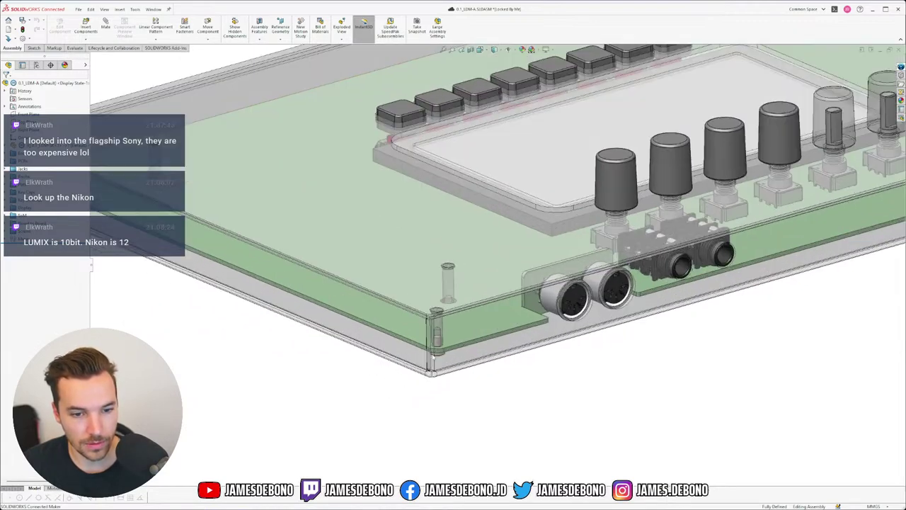
middle_click_drag(457, 341, 387, 312)
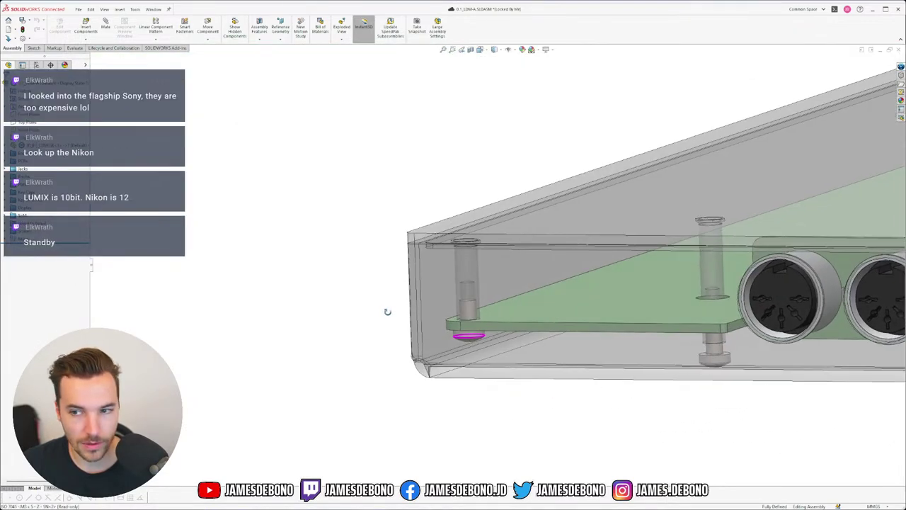
scroll(461, 349, "down", 5)
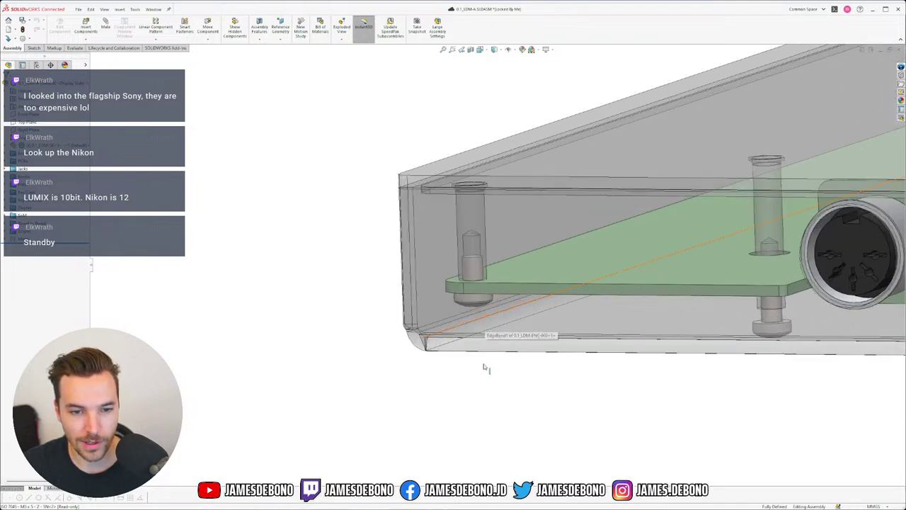
left_click(465, 232)
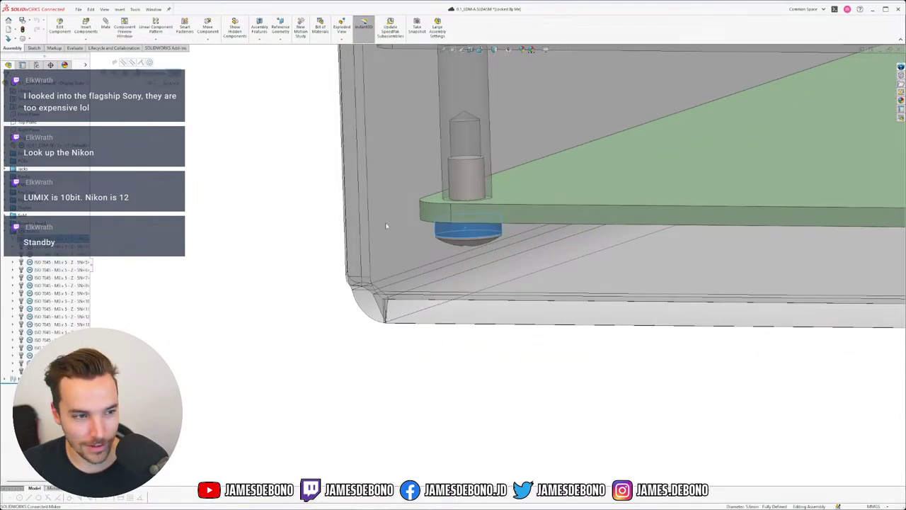
right_click(471, 233)
left_click(527, 465)
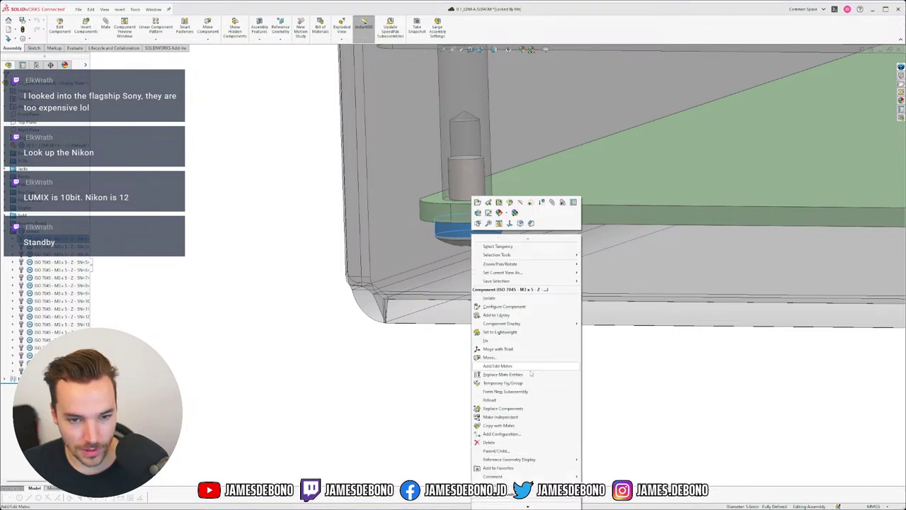
left_click(534, 408)
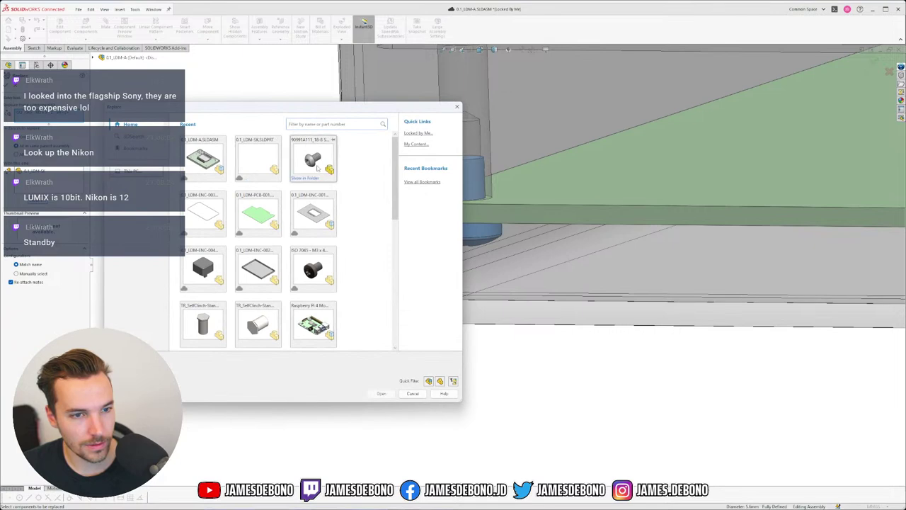
left_click(317, 168)
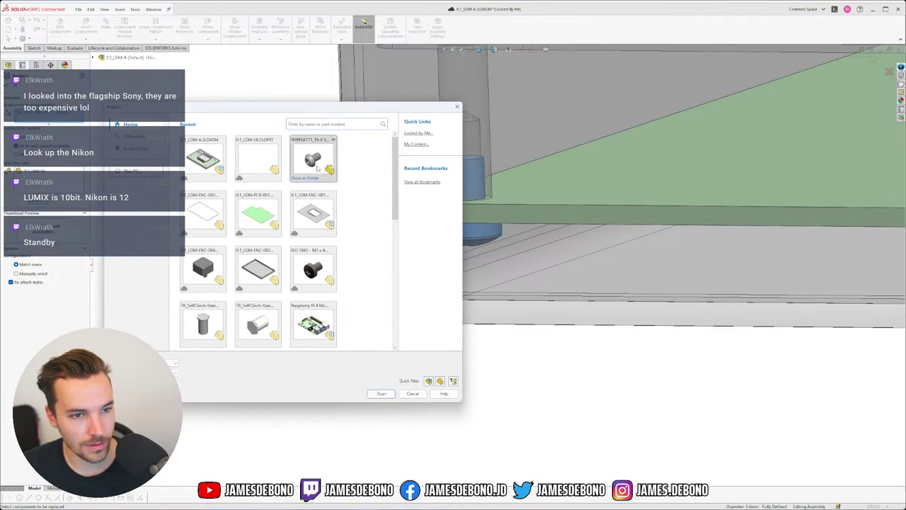
left_click(388, 394)
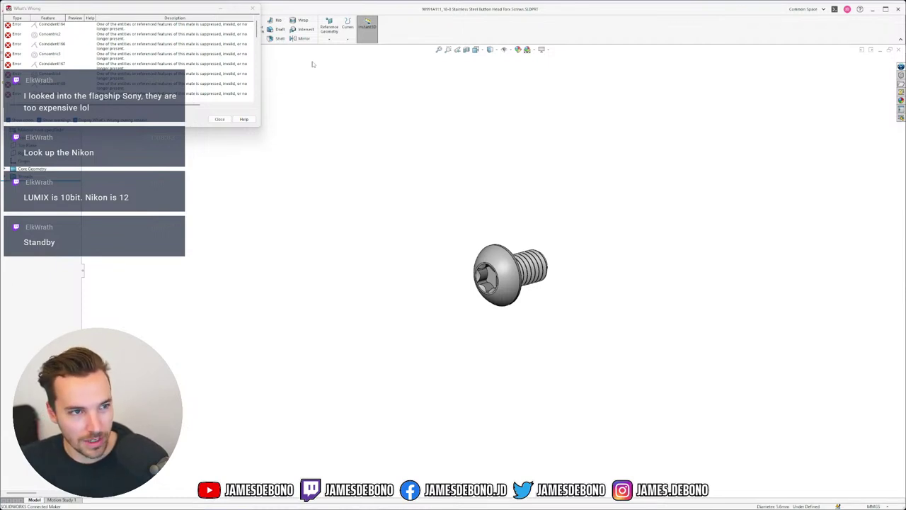
- Return to the 0.1_LDM-A assembly and re-assign the first Right Plane mate entity to the Right Plane of the first 90991A111 screw
key("Escape")
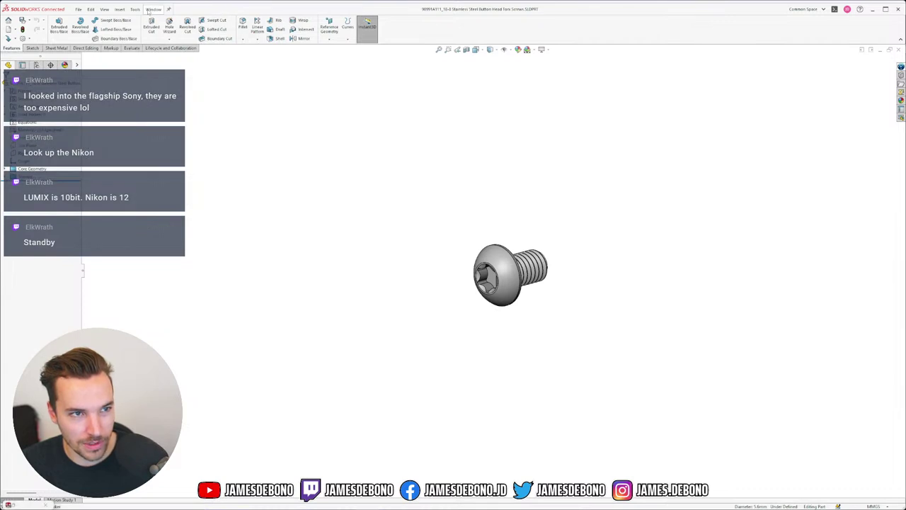
left_click(150, 10)
left_click(178, 93)
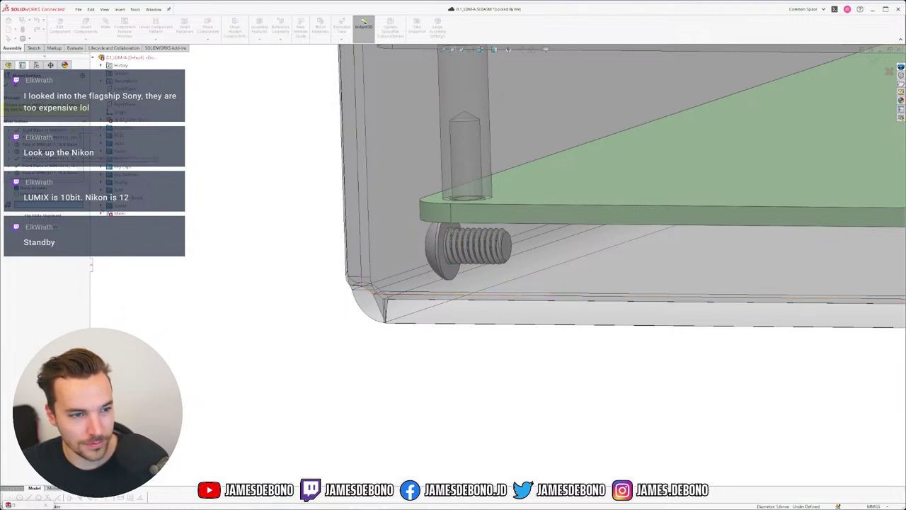
left_click(101, 205)
left_click(109, 213)
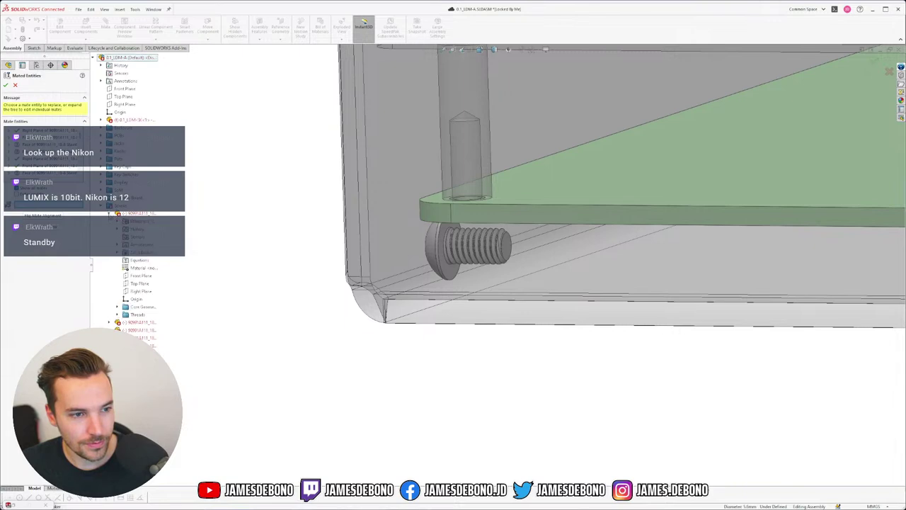
left_click(109, 213)
left_click(50, 130)
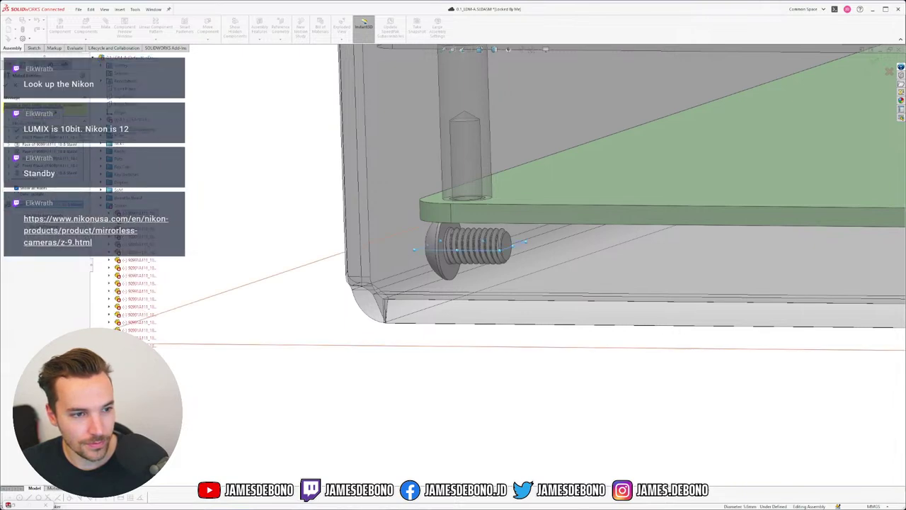
left_click(109, 213)
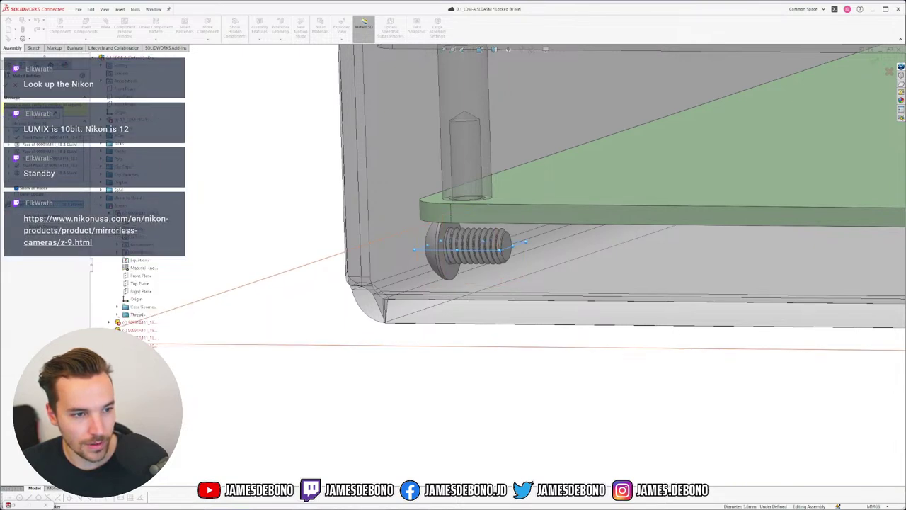
left_click(145, 292)
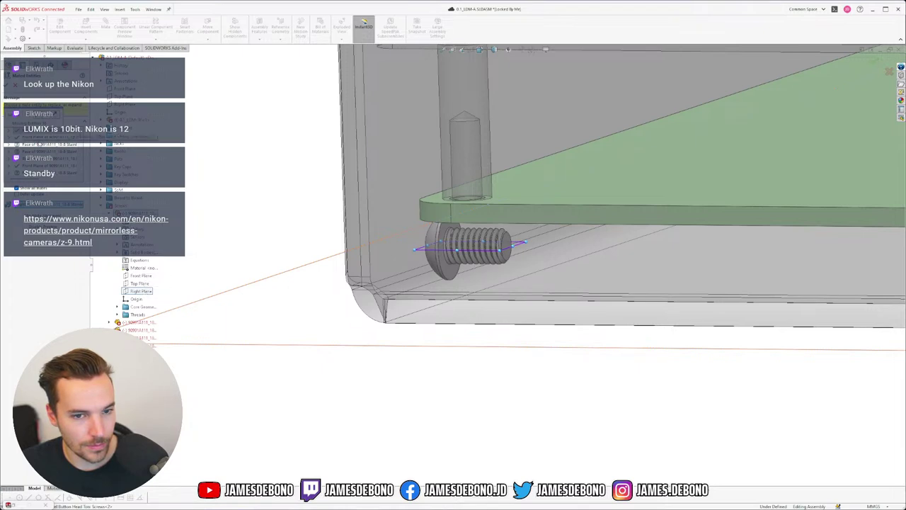
- Re-assign the same screw's Front Plane mate entity to its Front Plane and the head face entity to the screw head
left_click(38, 141)
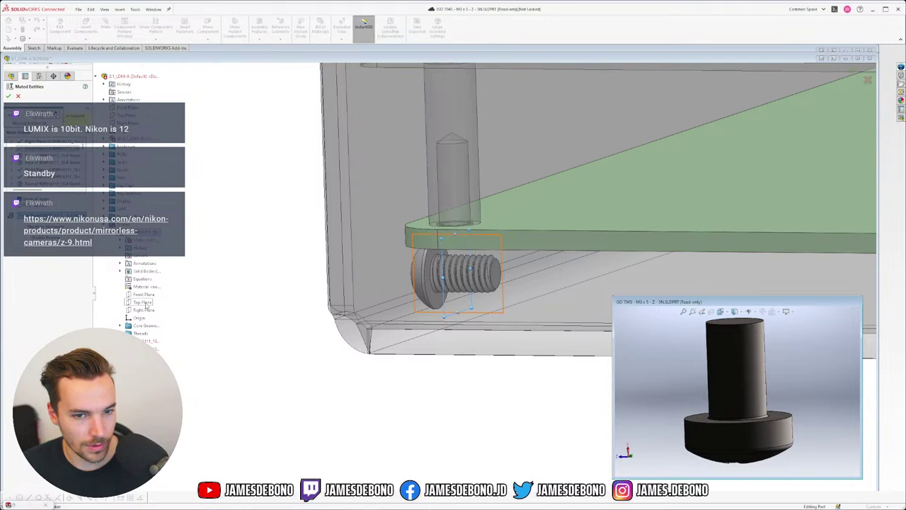
left_click(144, 294)
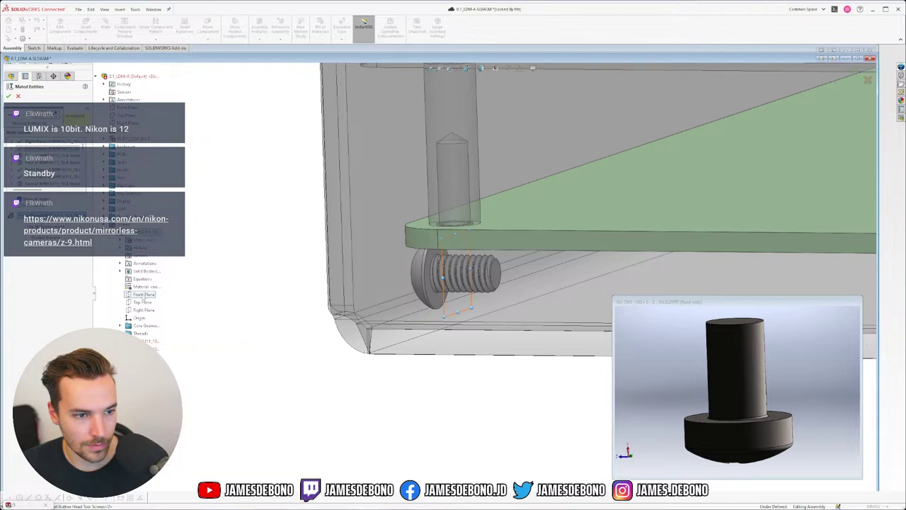
key("Escape")
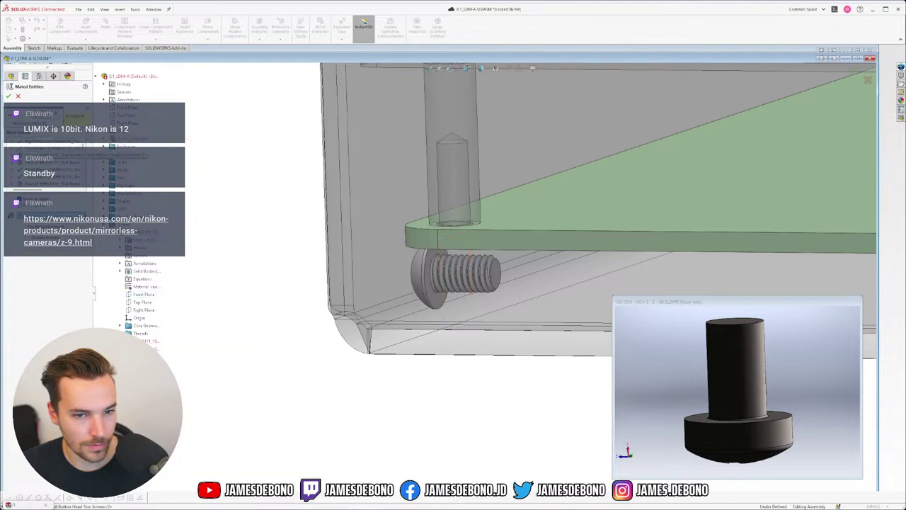
left_click(427, 287)
key("Tab")
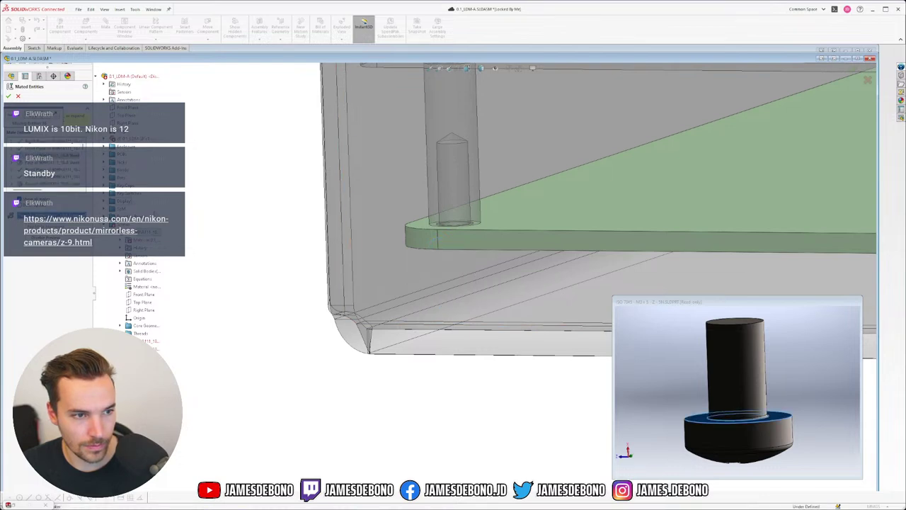
- Re-assign the cylindrical shank face mate entity to the cylindrical rim face of the 90991A111 screw head
left_click(70, 162)
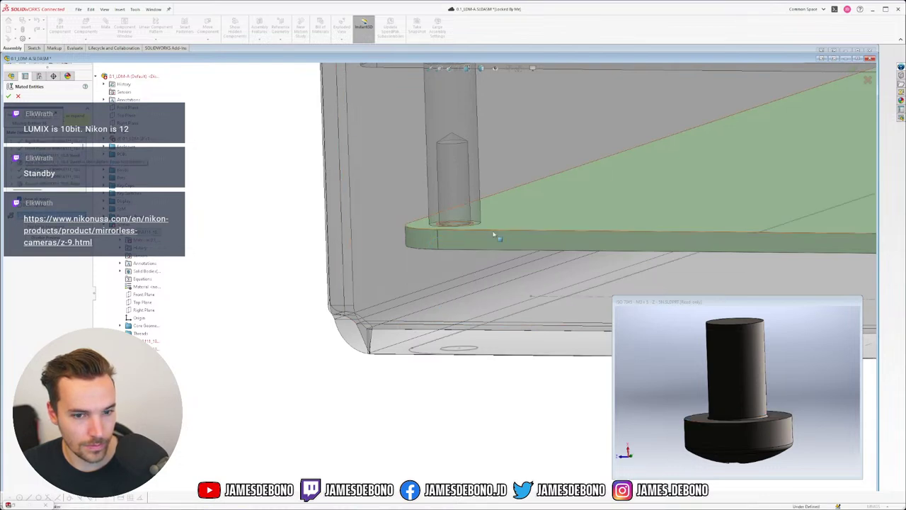
scroll(493, 234, "up", 5)
scroll(590, 259, "up", 2)
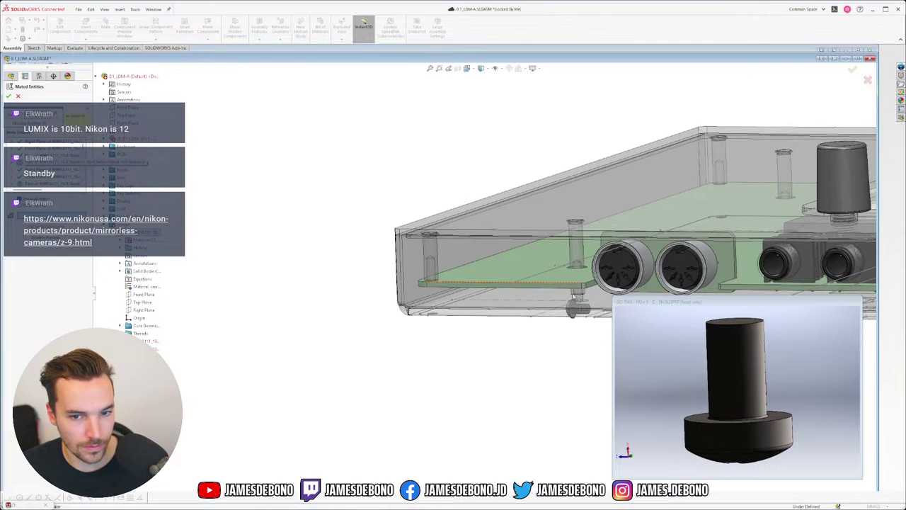
scroll(567, 306, "up", 3)
scroll(585, 305, "up", 2)
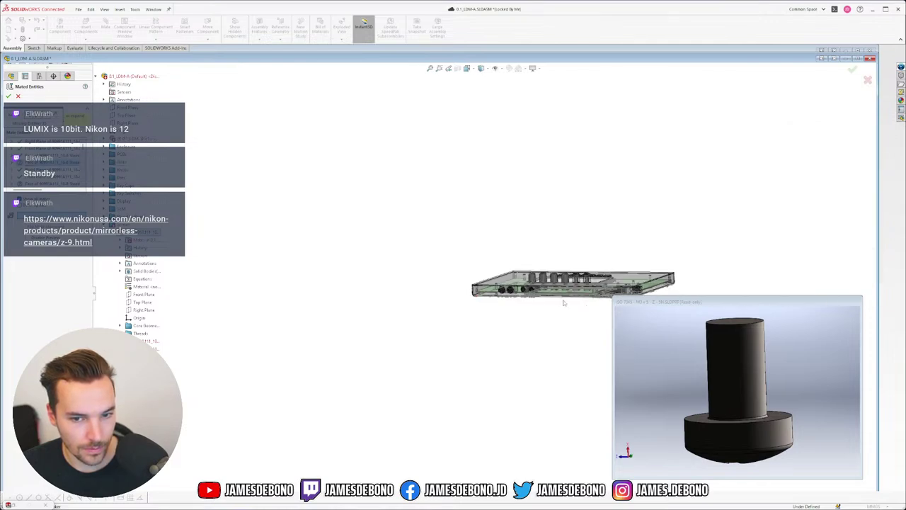
scroll(556, 298, "down", 4)
scroll(547, 294, "down", 5)
middle_click_drag(483, 311, 473, 275)
scroll(472, 274, "up", 1)
scroll(433, 331, "up", 4)
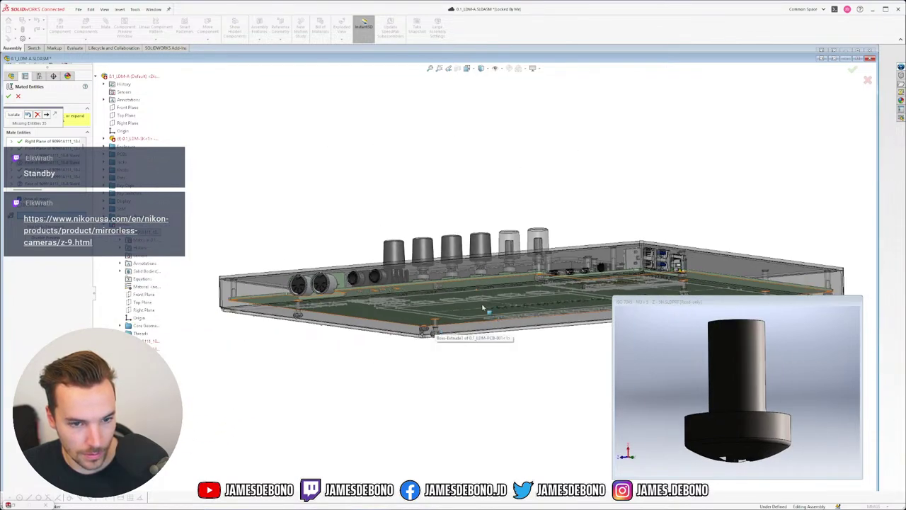
scroll(440, 295, "down", 6)
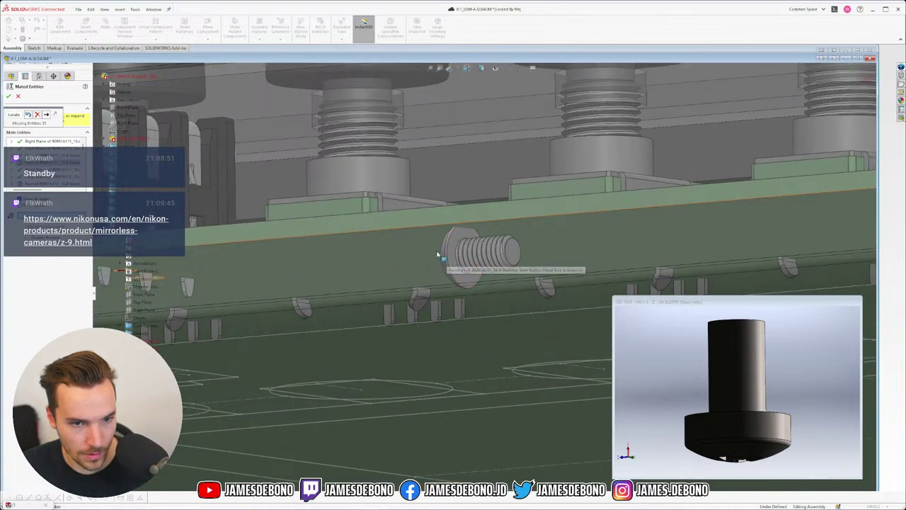
scroll(447, 255, "down", 5)
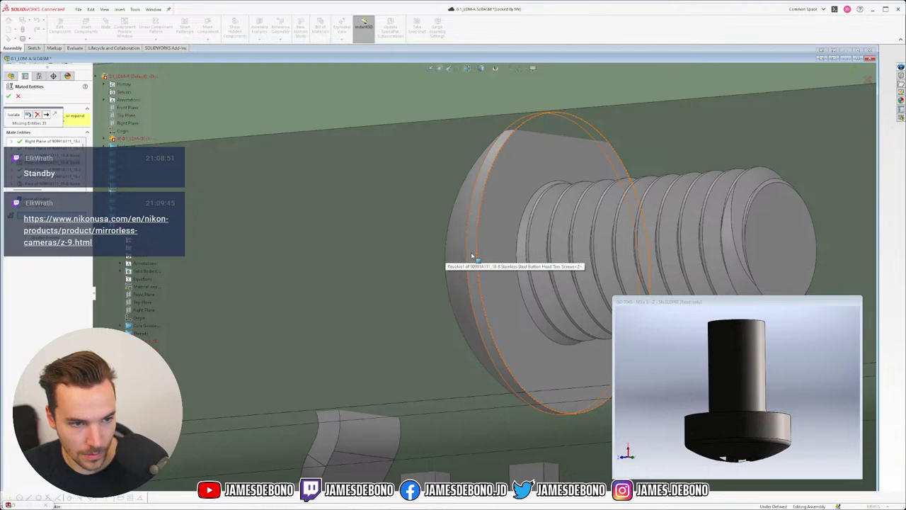
left_click(471, 255)
key("Tab")
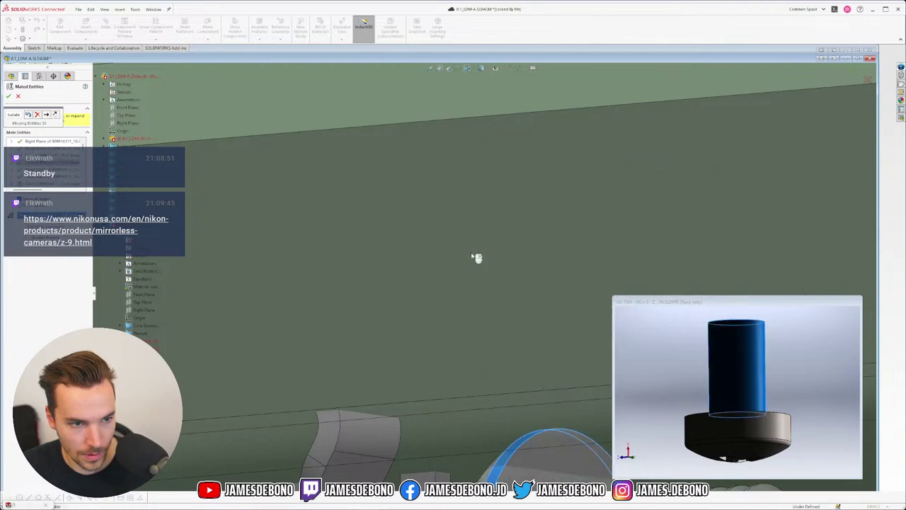
- Check the replaced screws from the side, close the error report and undo the screw replacement
scroll(477, 257, "up", 5)
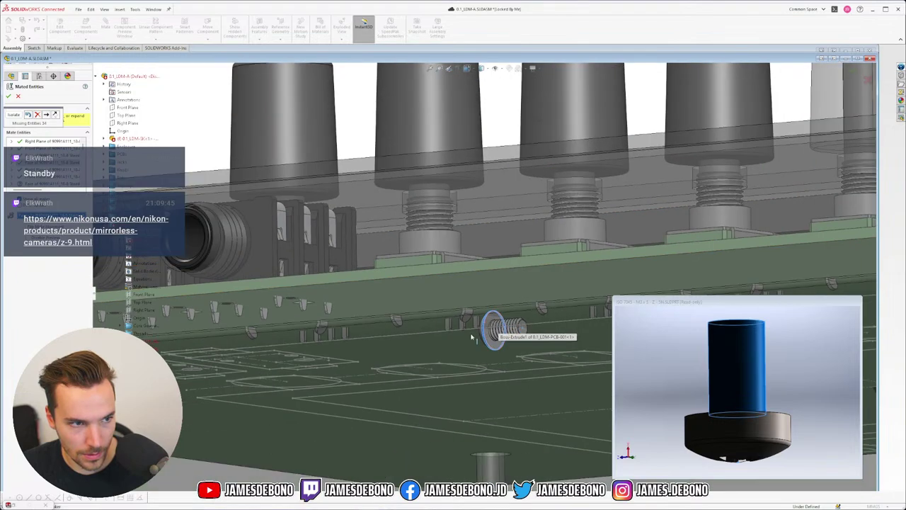
middle_click_drag(477, 328, 477, 337)
key("Up")
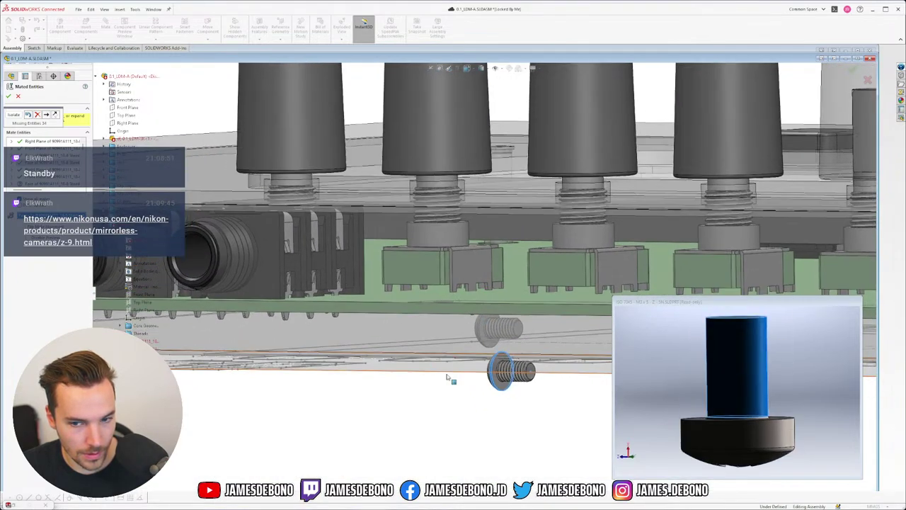
scroll(441, 380, "up", 3)
scroll(398, 349, "up", 3)
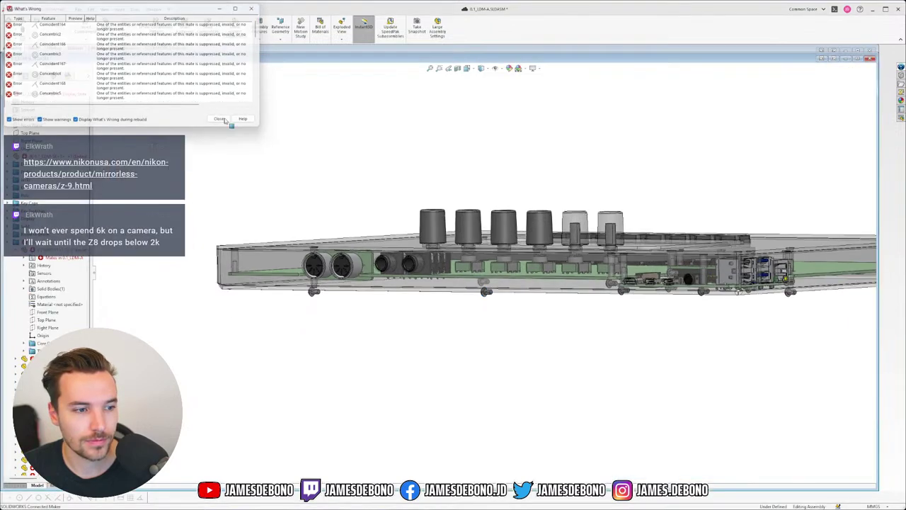
left_click(225, 121)
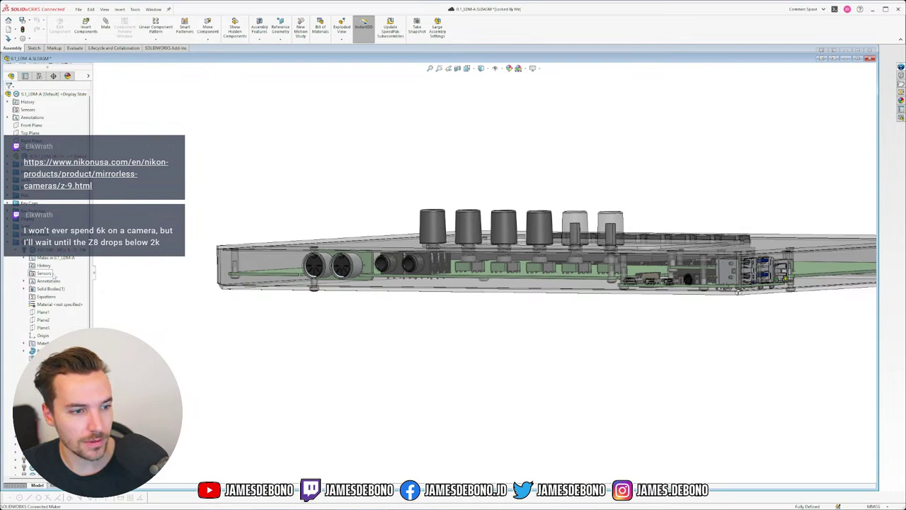
- Try again to replace the ISO 7045 M3 x 5 screw at the enclosure's end, matching configurations by name and re-attaching mates
left_click(15, 249)
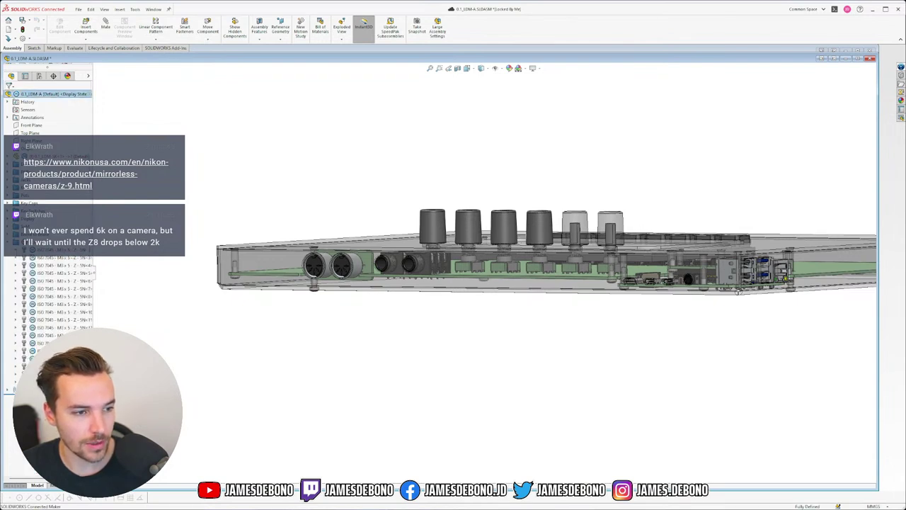
left_click(49, 249)
scroll(453, 263, "down", 3)
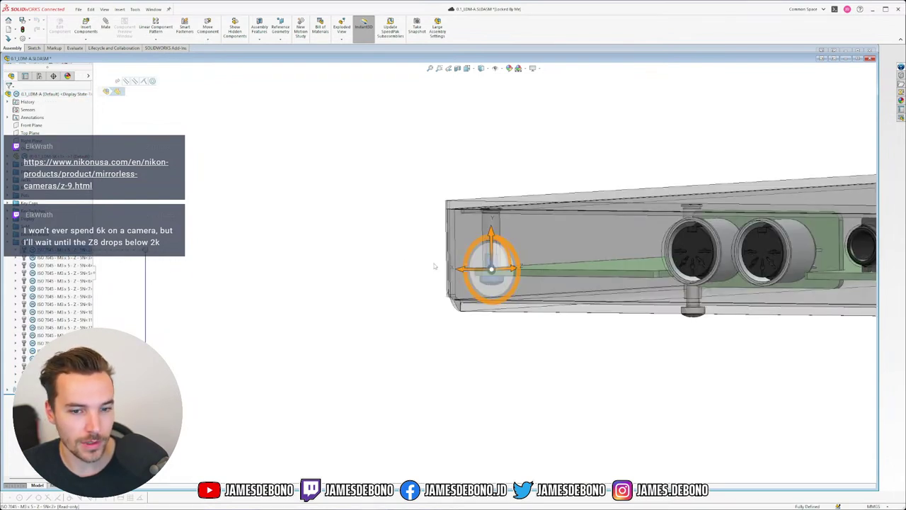
scroll(453, 263, "down", 2)
left_click(858, 58)
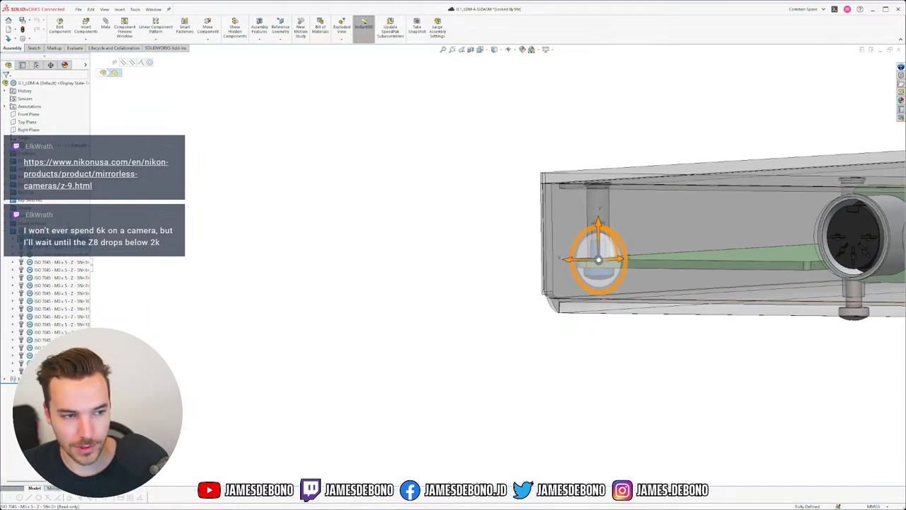
right_click(41, 249)
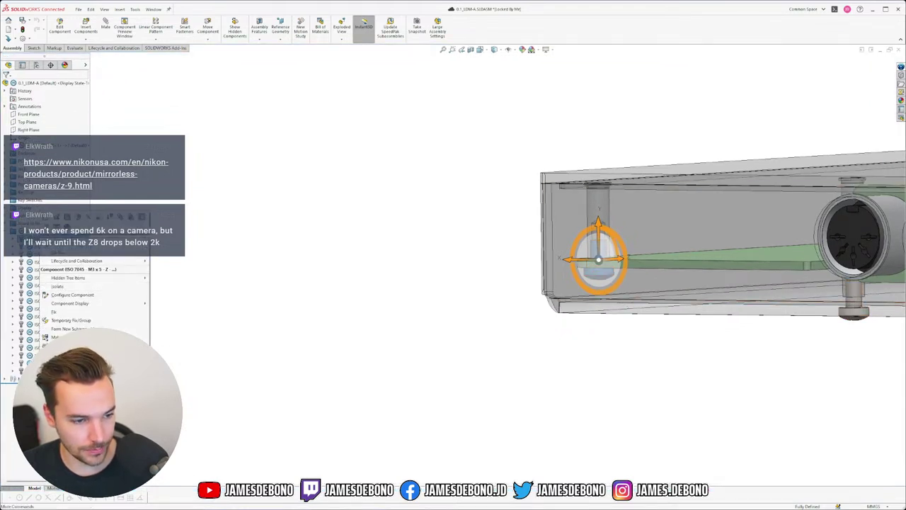
left_click(71, 480)
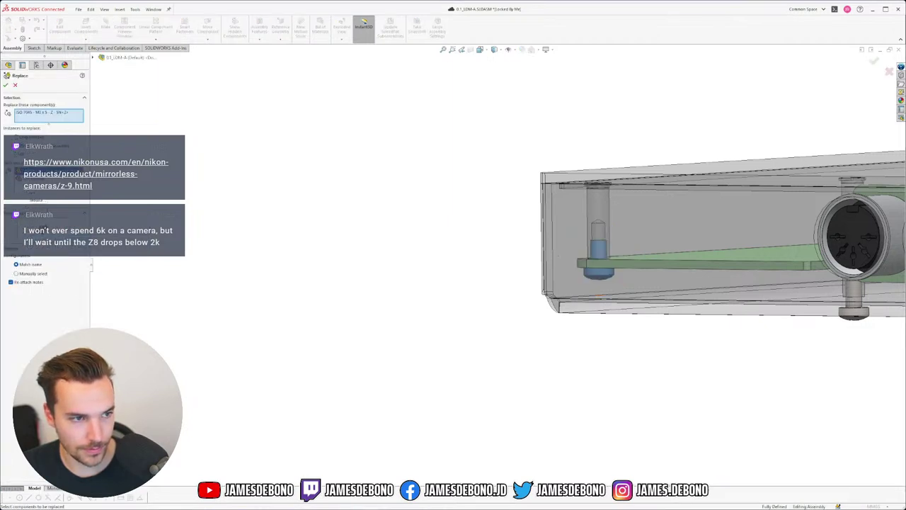
left_click(6, 85)
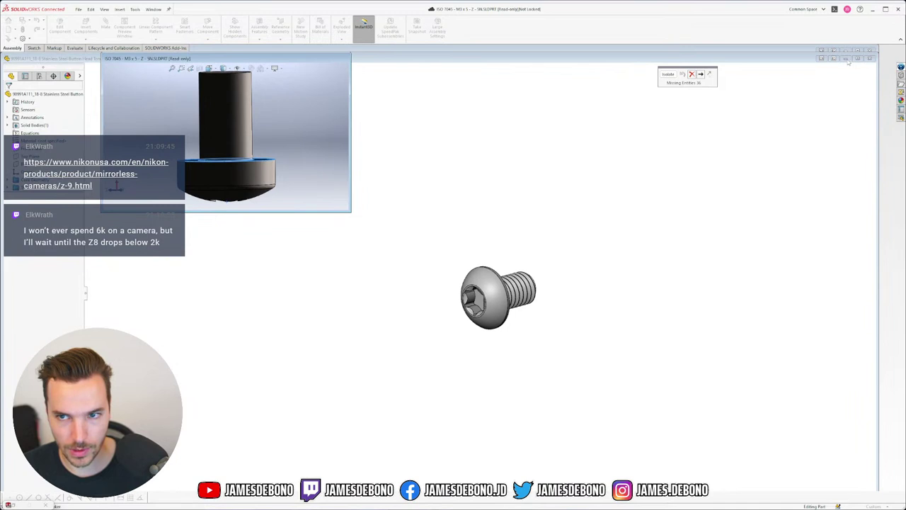
- Minimize the open screw part and other document windows, and restore the 0.1_LDM-A assembly window
left_click(847, 60)
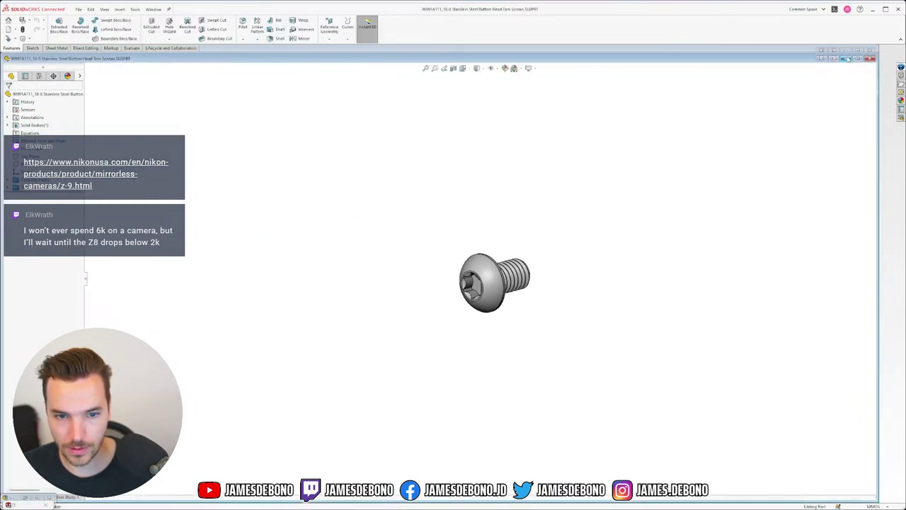
left_click(847, 59)
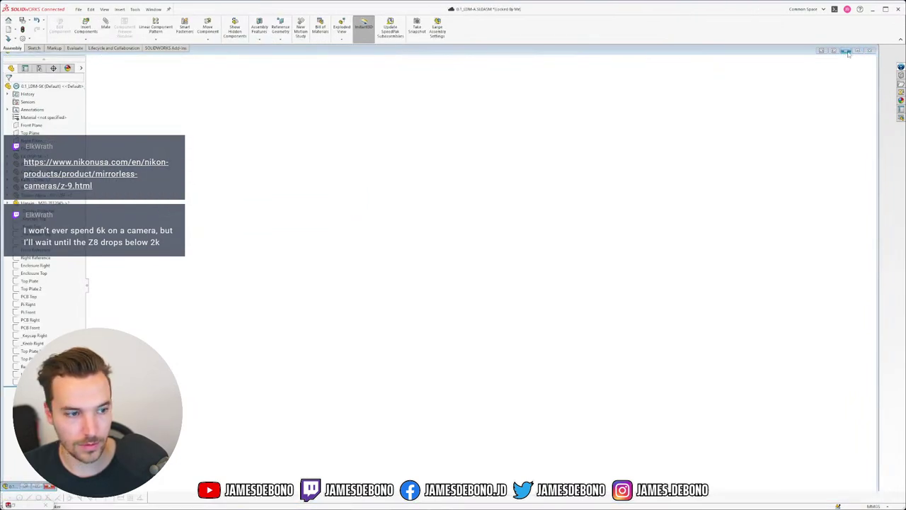
left_click(847, 52)
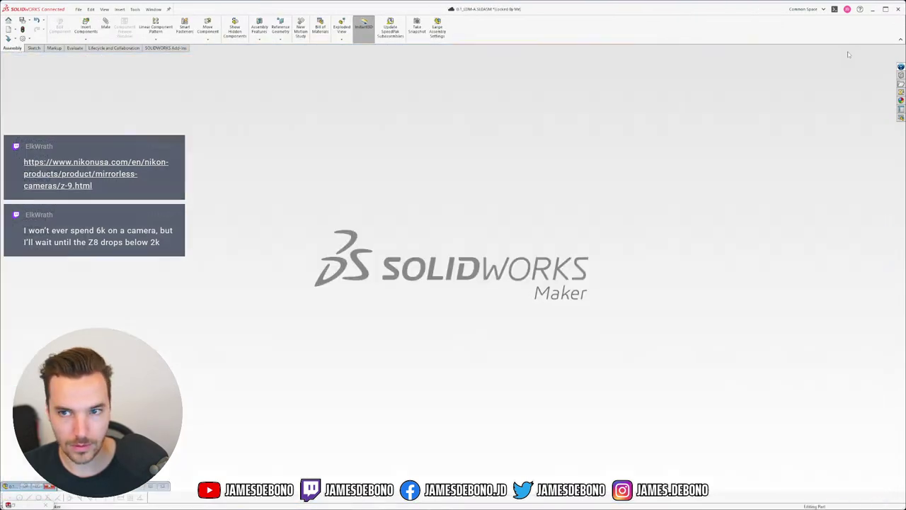
left_click(38, 487)
scroll(640, 271, "up", 5)
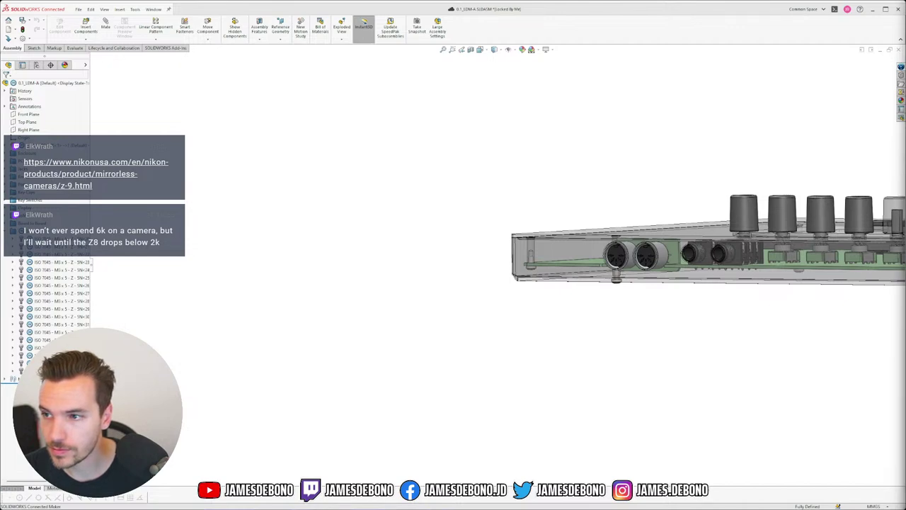
- Switch to Firefox and open the Nikon Z 9 page at nikonusa.com/en/nikon-products/product/mirrorless-cameras/z-9.html in a new tab
key("alt+Tab")
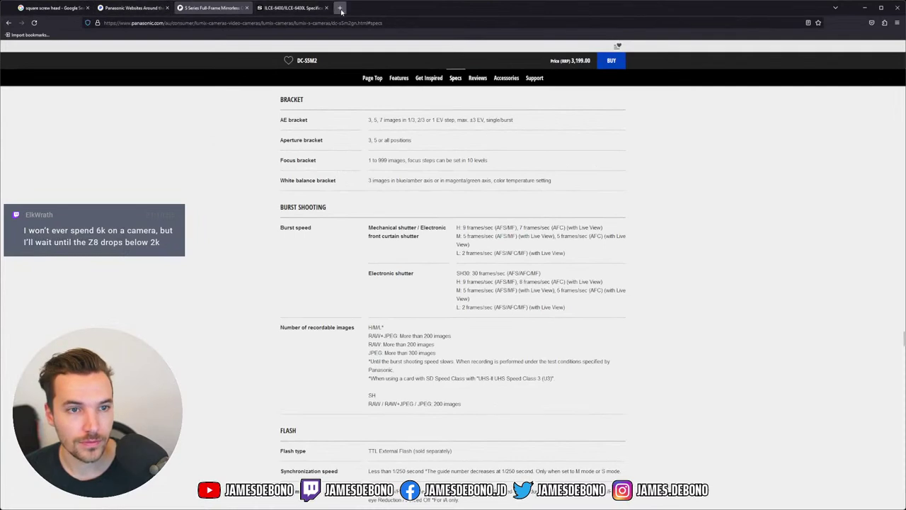
left_click(340, 8)
type("https://www.nikonusa.com/en/nikon-products/product/mirrorless-cameras/z-9.html")
key("Return")
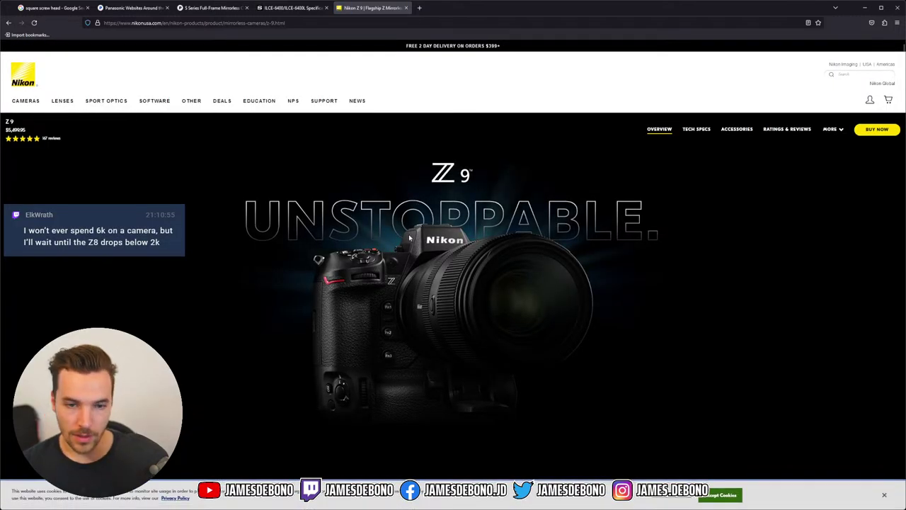
- Look through the Nikon Z 9 overview for its price and main photo and video features
scroll(409, 241, "down", 1)
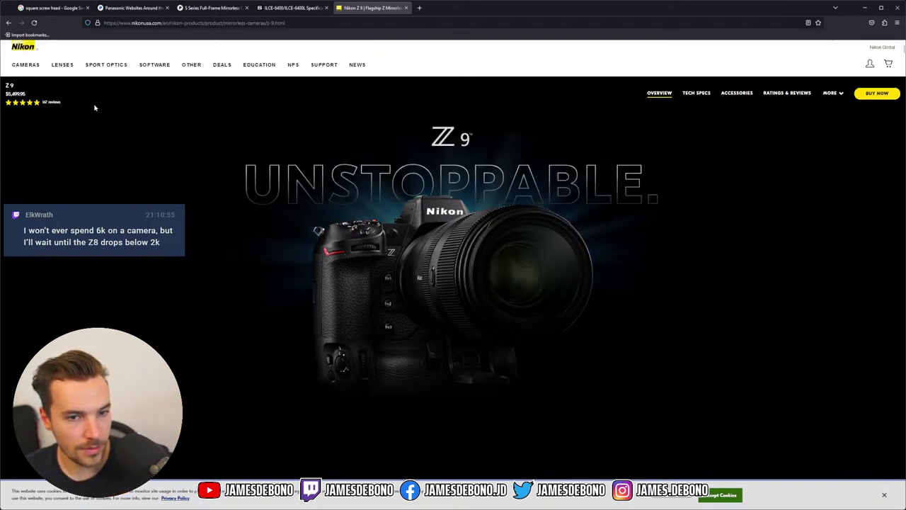
scroll(158, 152, "down", 15)
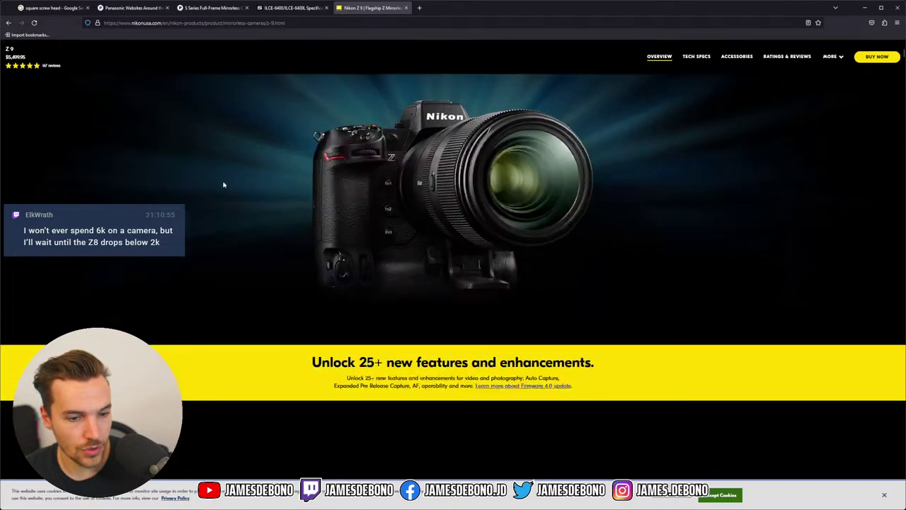
scroll(228, 186, "down", 3)
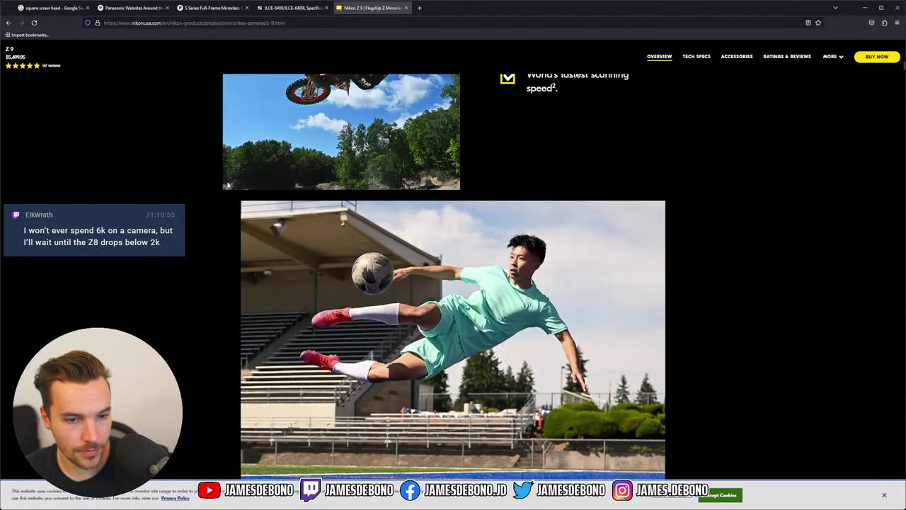
scroll(227, 184, "down", 4)
scroll(227, 184, "down", 5)
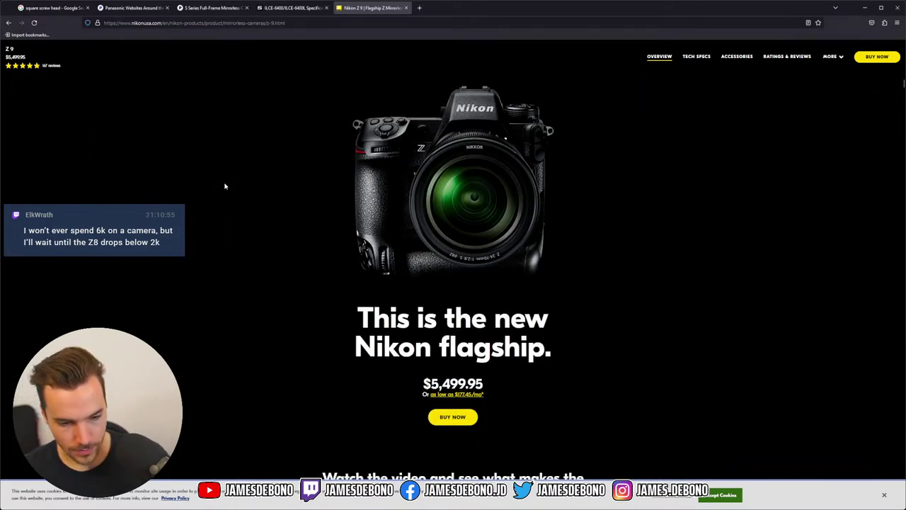
scroll(223, 185, "down", 4)
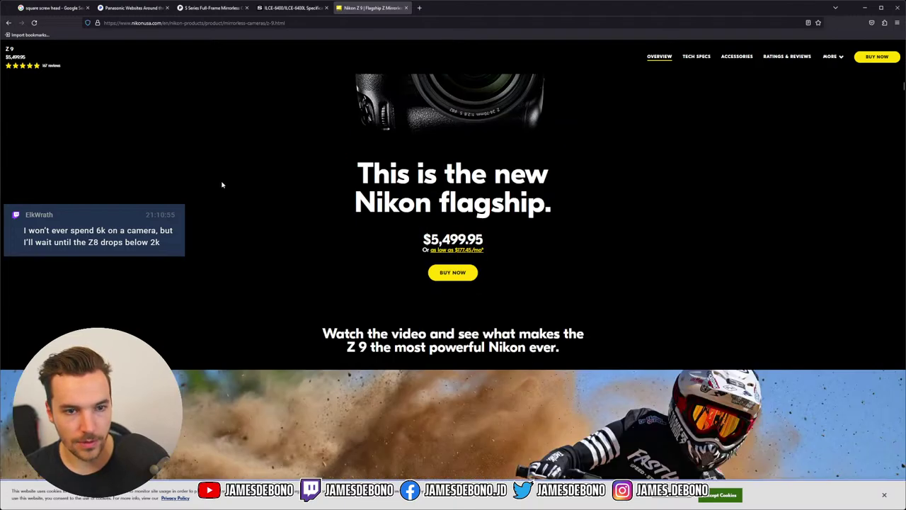
scroll(221, 186, "down", 1)
scroll(222, 185, "down", 8)
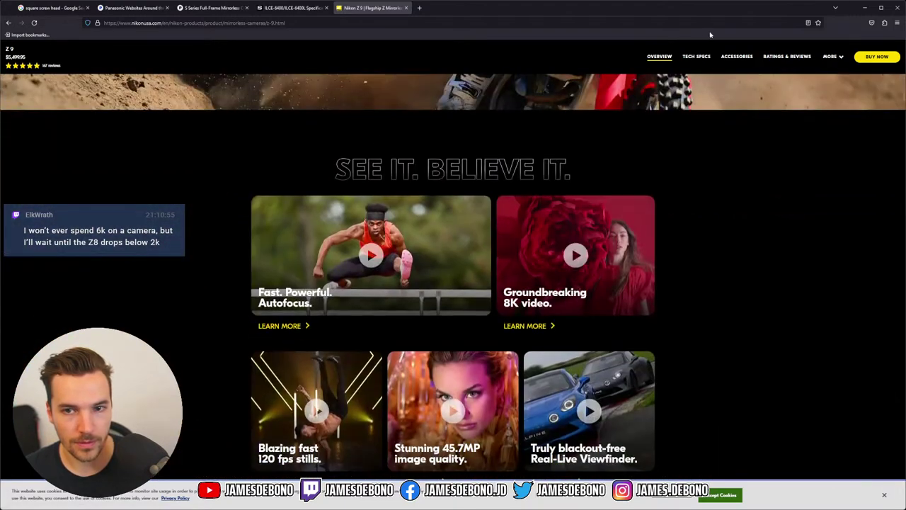
- Open the Nikon Z 9 tech specs and review the power, interface, movie and autofocus sections
left_click(697, 59)
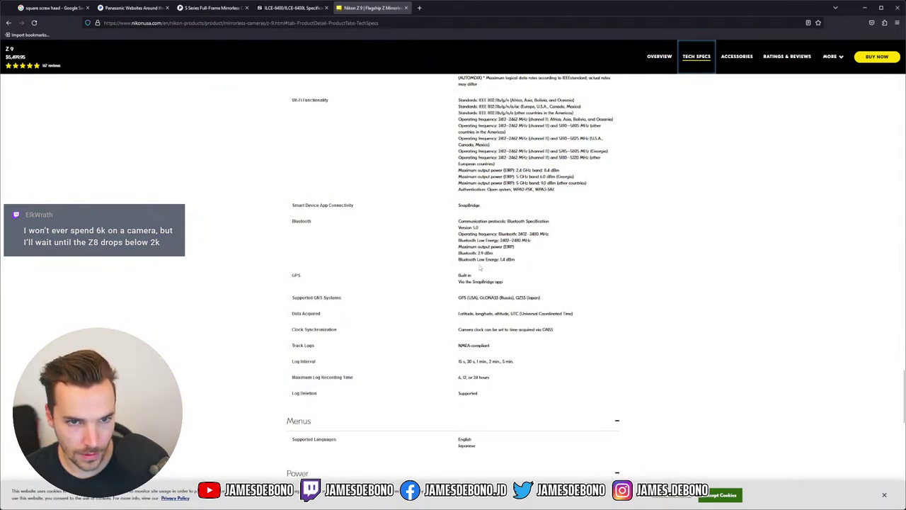
scroll(479, 268, "down", 4)
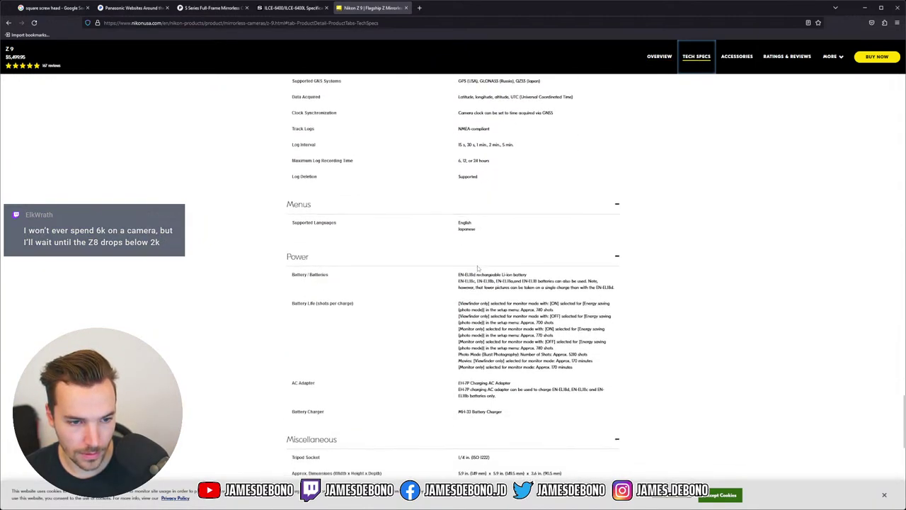
scroll(479, 268, "down", 3)
scroll(478, 266, "up", 8)
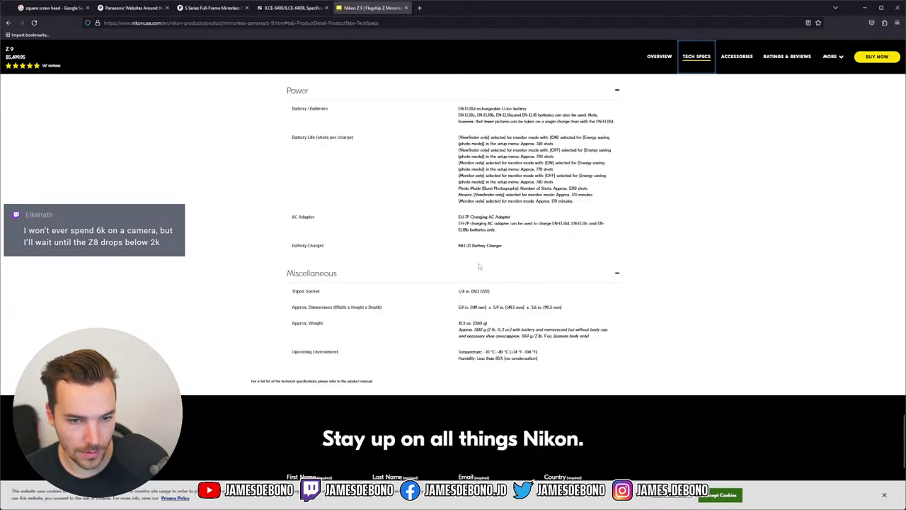
scroll(479, 267, "up", 5)
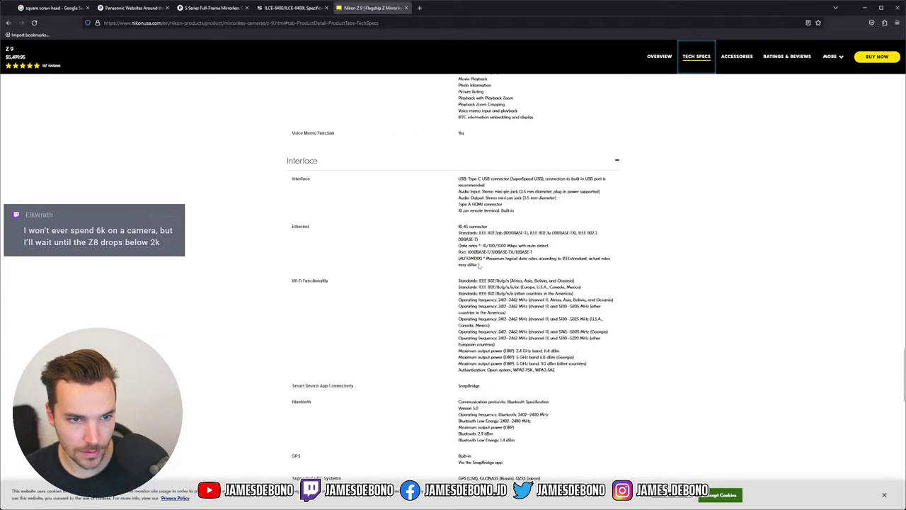
scroll(478, 263, "up", 3)
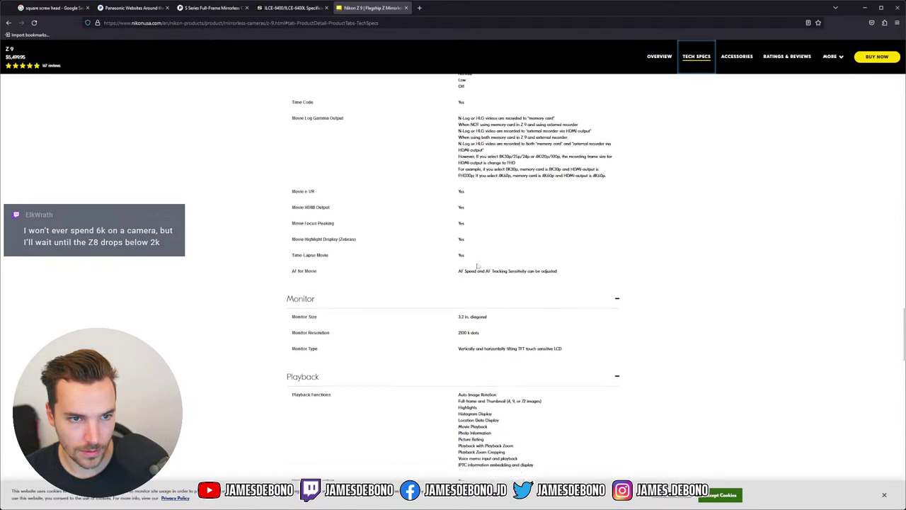
scroll(477, 262, "up", 5)
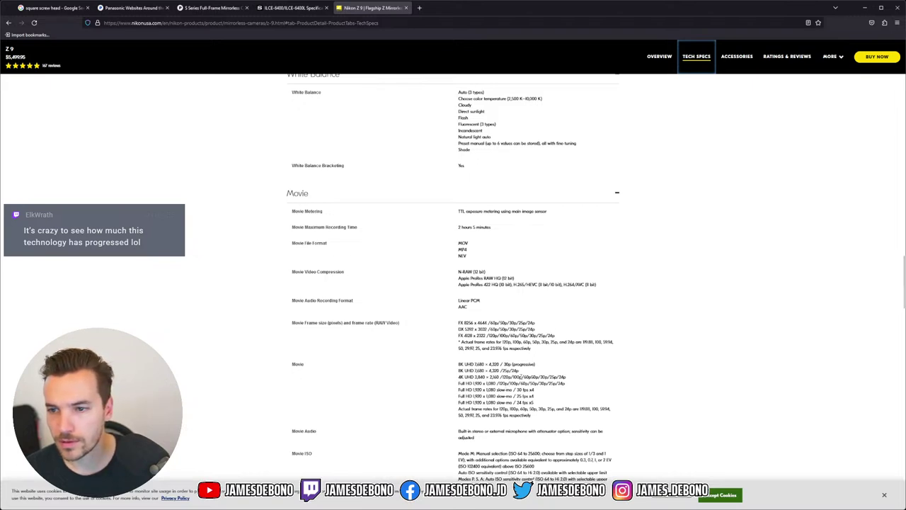
scroll(600, 348, "up", 1)
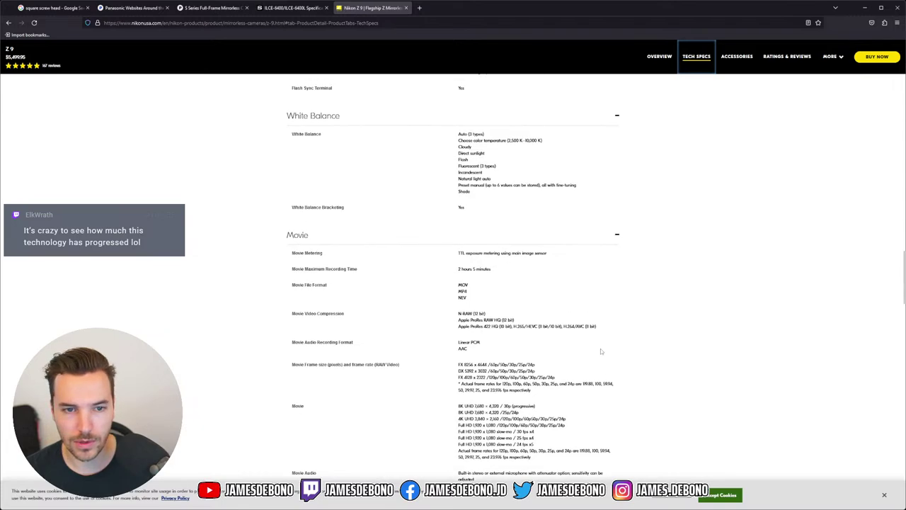
scroll(601, 348, "up", 6)
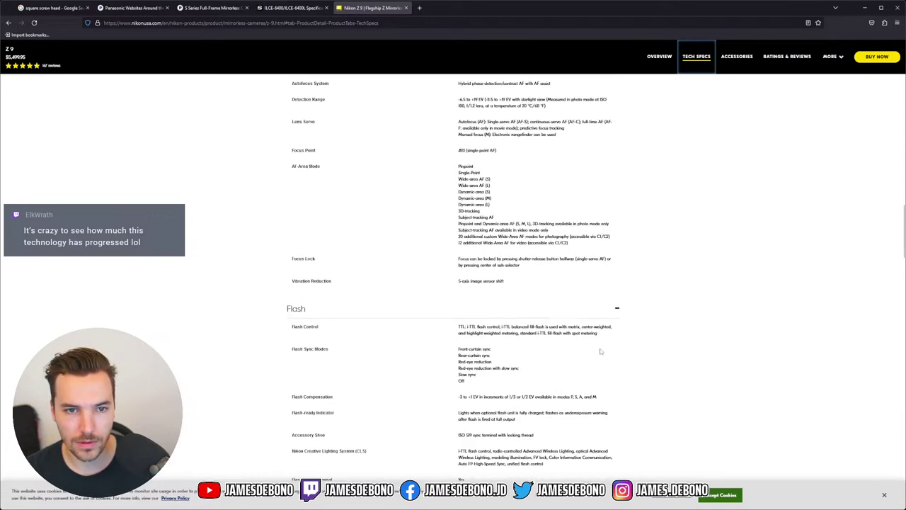
- Search Google for "sony a7siii" in a new tab
left_click(419, 8)
type("alph")
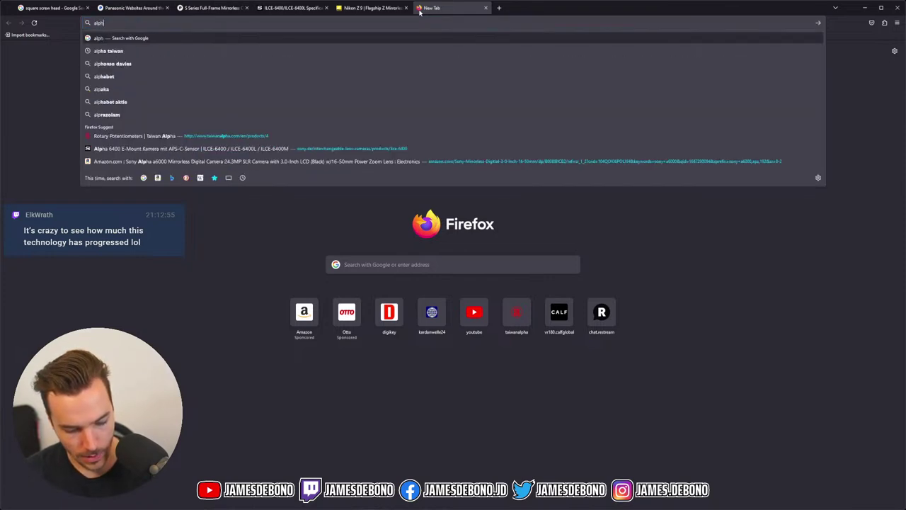
key("BackSpace")
key("BackSpace")
key("BackSpace")
key("BackSpace")
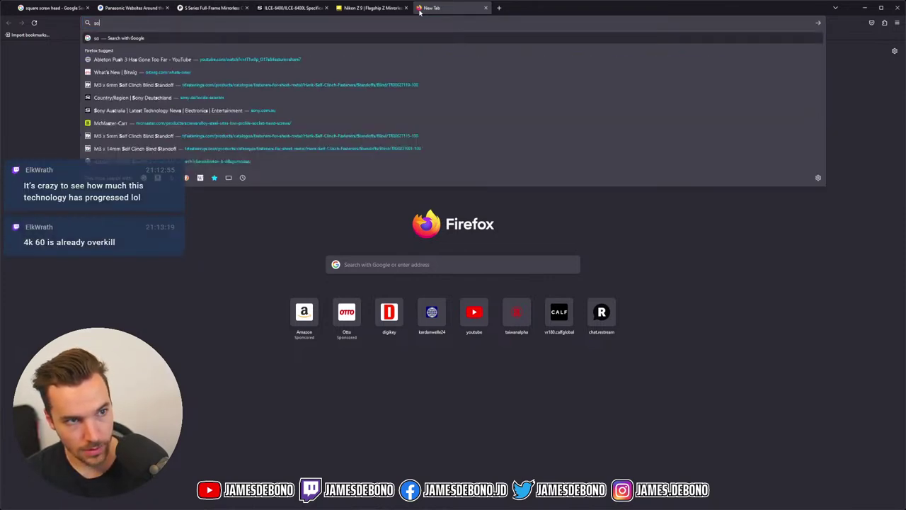
type("sony a")
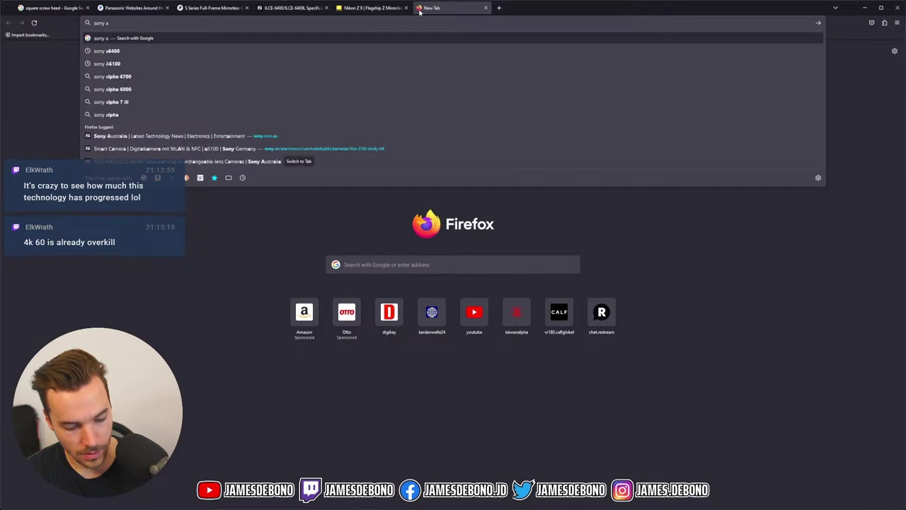
type("7s")
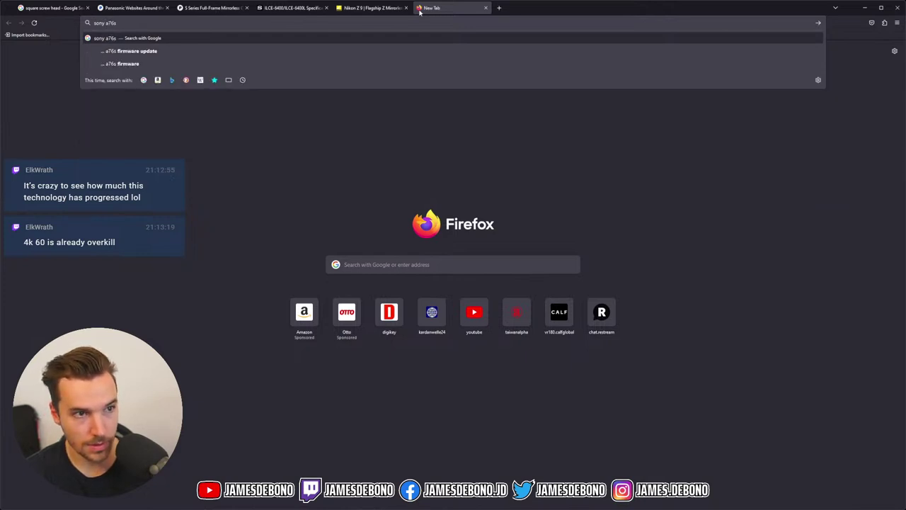
type("iii")
key("Return")
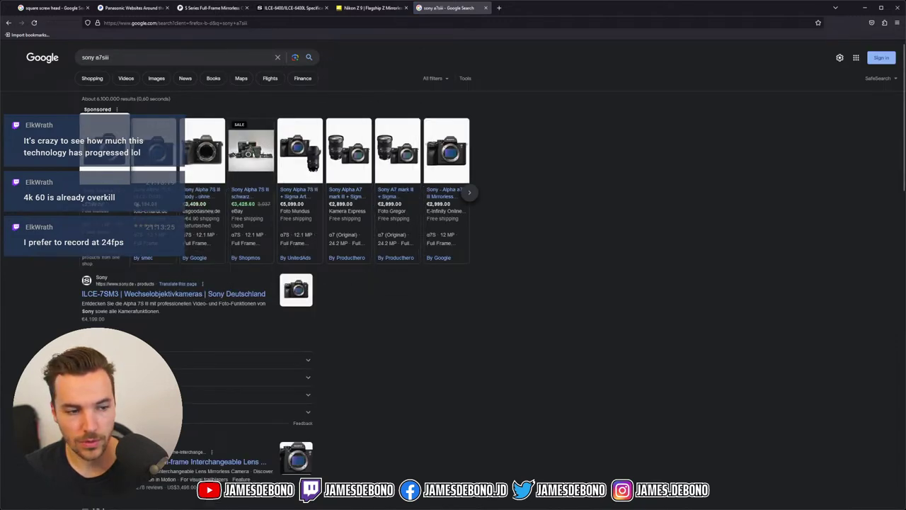
- Open the Sony Deutschland ILCE-7SM3 page in a new tab and go to its Technische Daten
middle_click(199, 296)
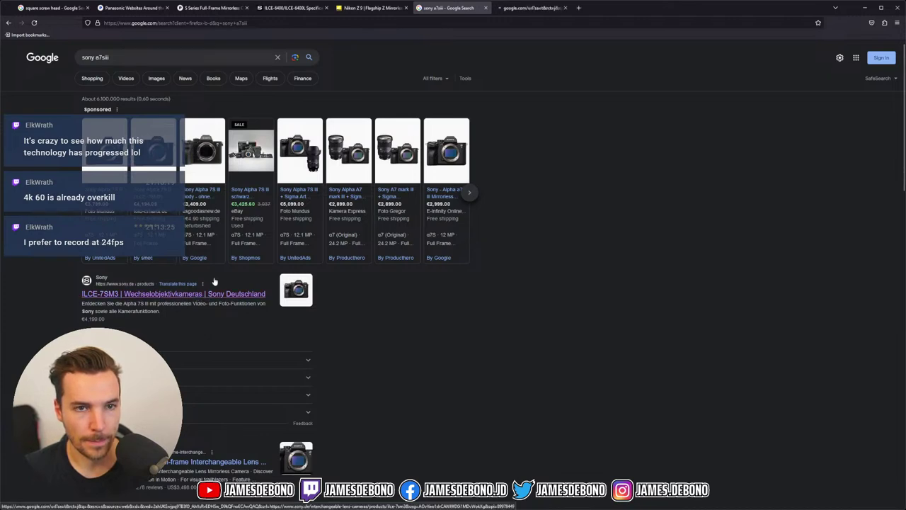
scroll(565, 310, "down", 6)
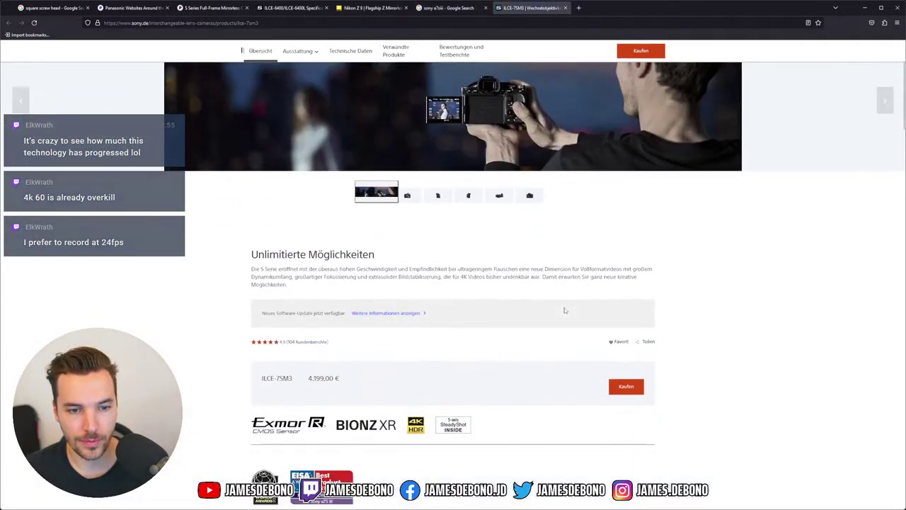
scroll(571, 298, "down", 6)
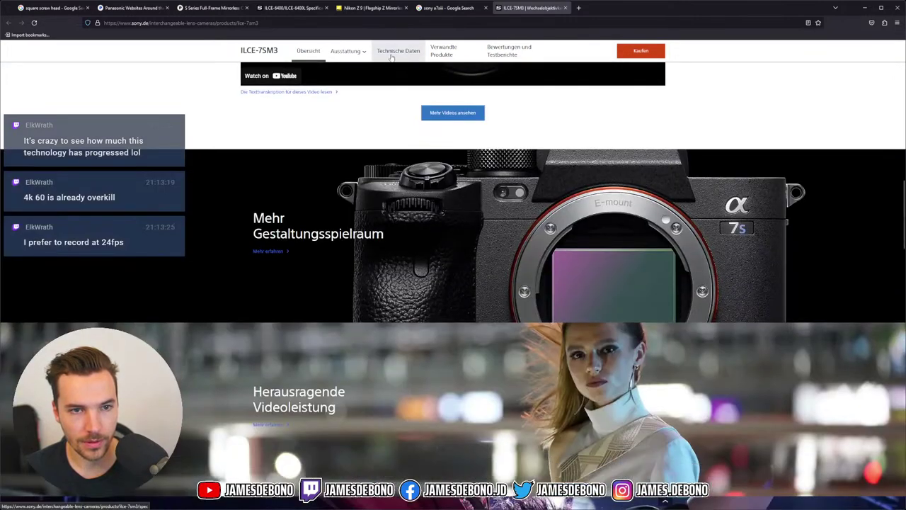
left_click(397, 54)
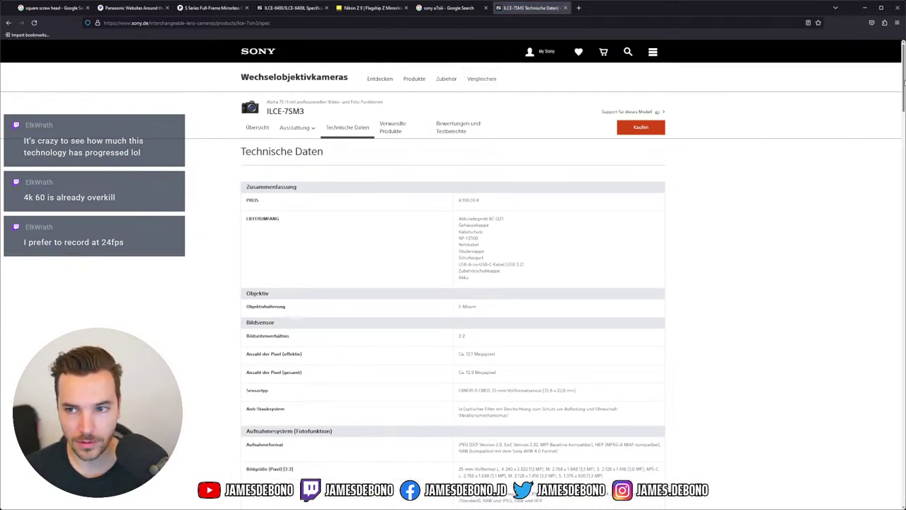
- Switch the Sony website's country from Deutschland to Australia
mouse_move(903, 77)
left_mouse_down()
mouse_move(902, 311)
mouse_move(902, 76)
left_mouse_up()
key("End")
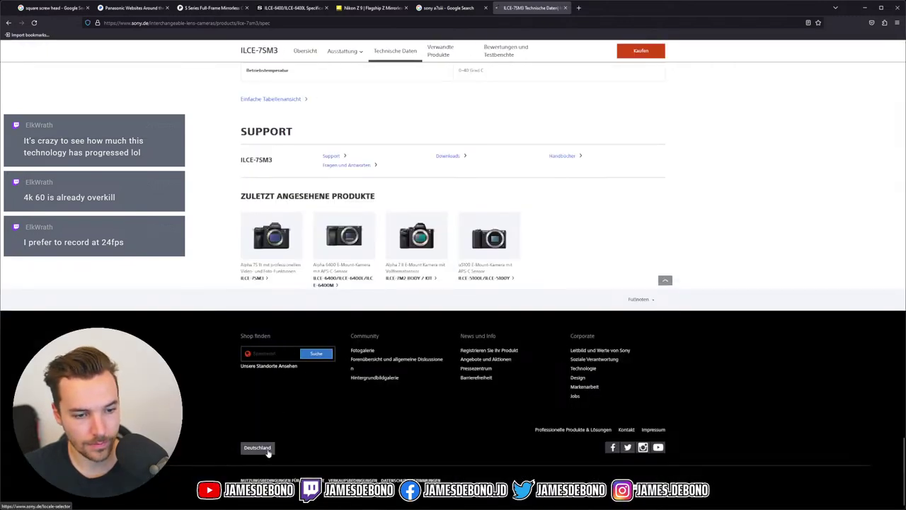
left_click(264, 447)
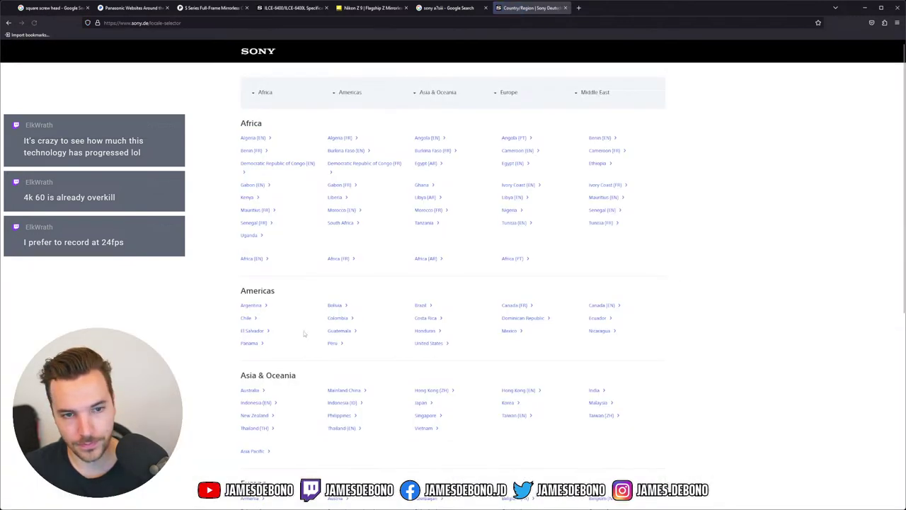
left_click(250, 390)
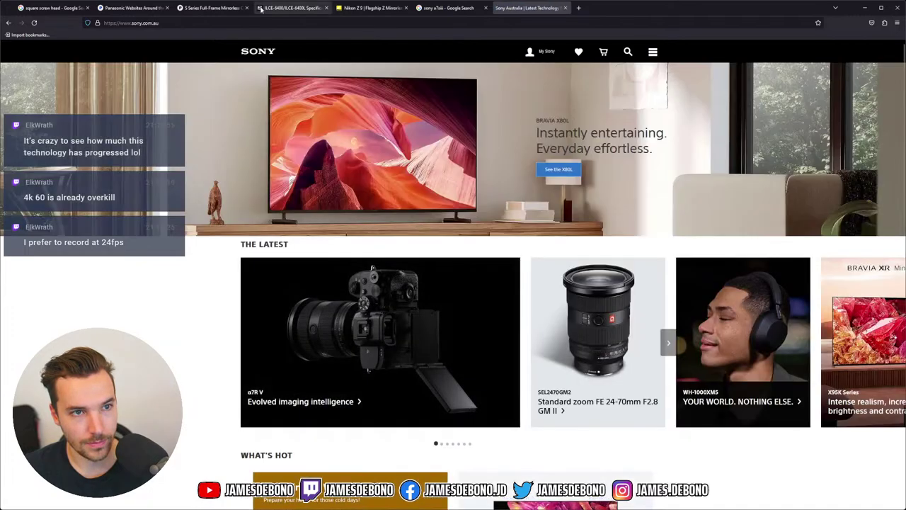
- Search the Sony Australia site for "a7siii"
left_click(628, 52)
left_click(565, 72)
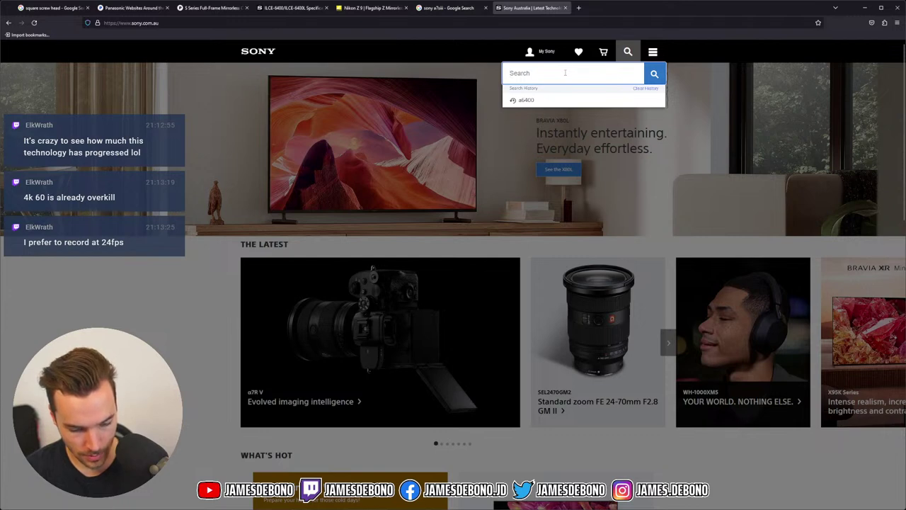
type("a")
type("7ii")
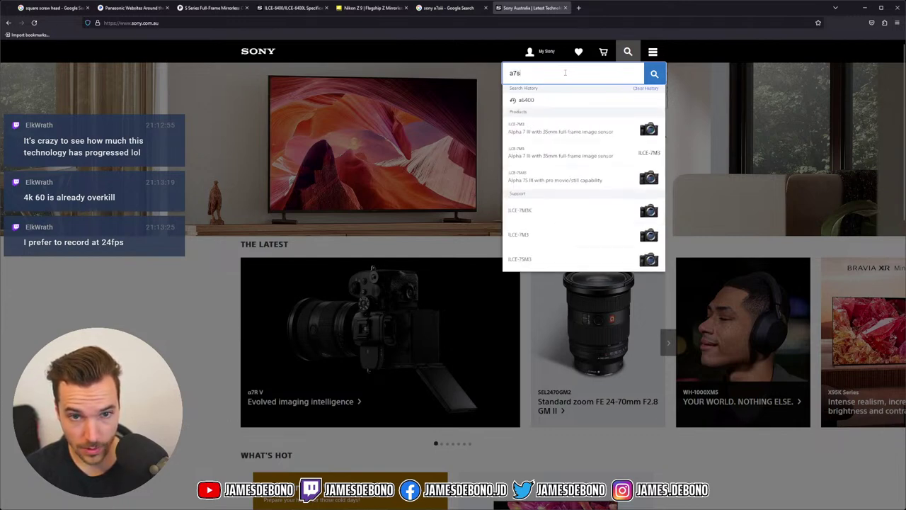
type("iii")
key("Return")
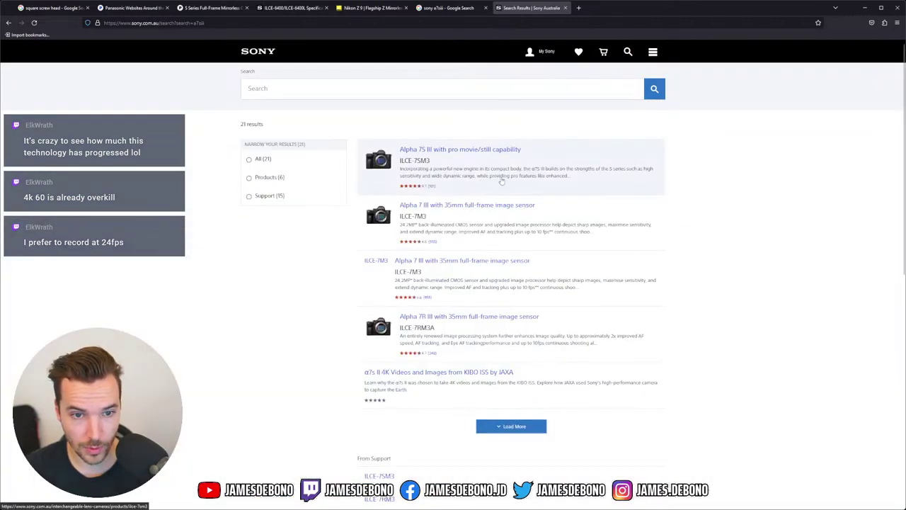
- Open the Alpha 7 III (ILCE-7M3) product page from the search results and go to its specifications
left_click(450, 153)
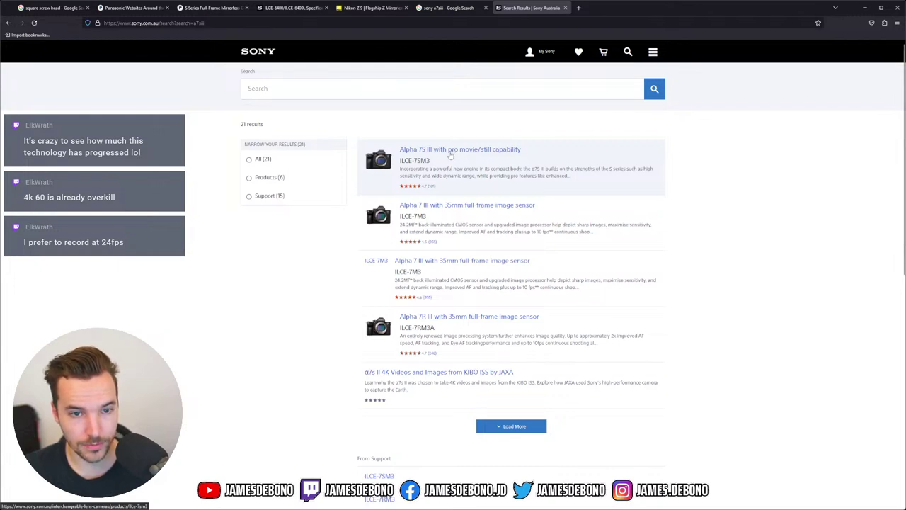
left_click(450, 206)
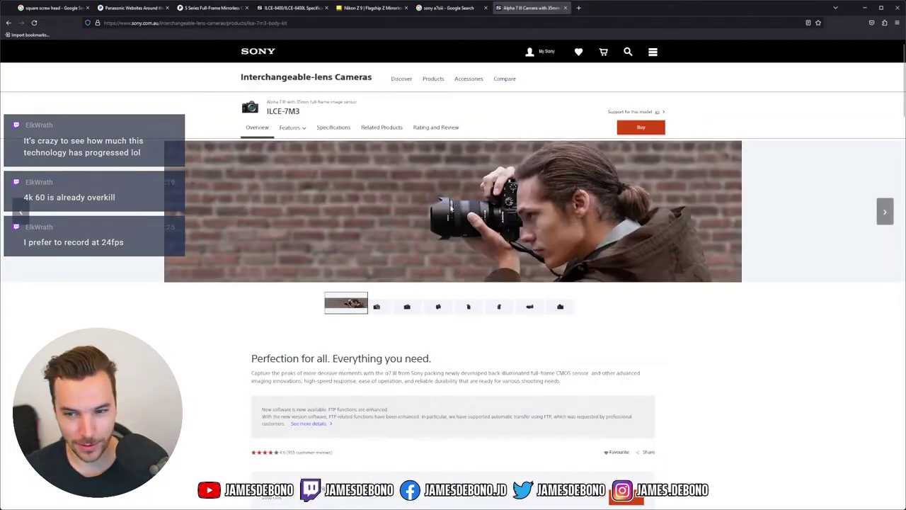
scroll(612, 223, "down", 1)
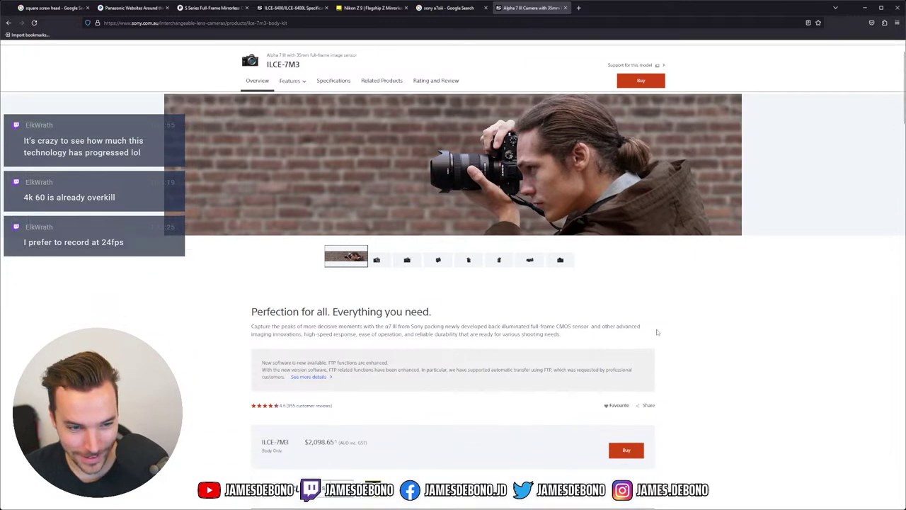
left_click(334, 96)
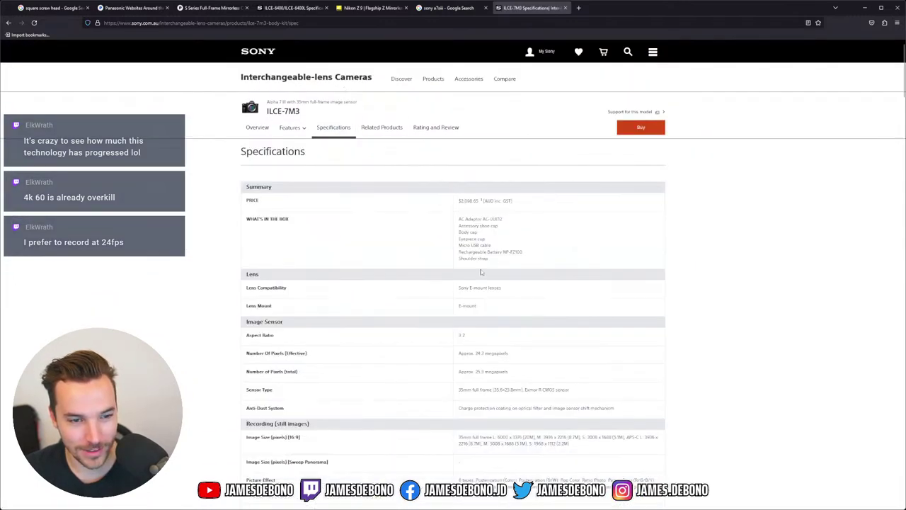
- Review the ILCE-7M3 specifications, examining the movie recording image sizes, frame rates and recording system entries
scroll(481, 272, "down", 1)
scroll(482, 269, "down", 1)
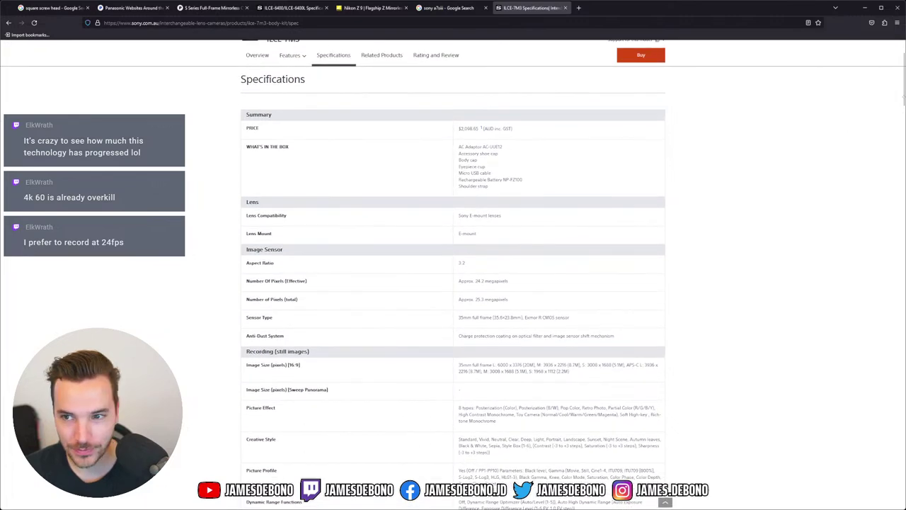
scroll(453, 283, "down", 5)
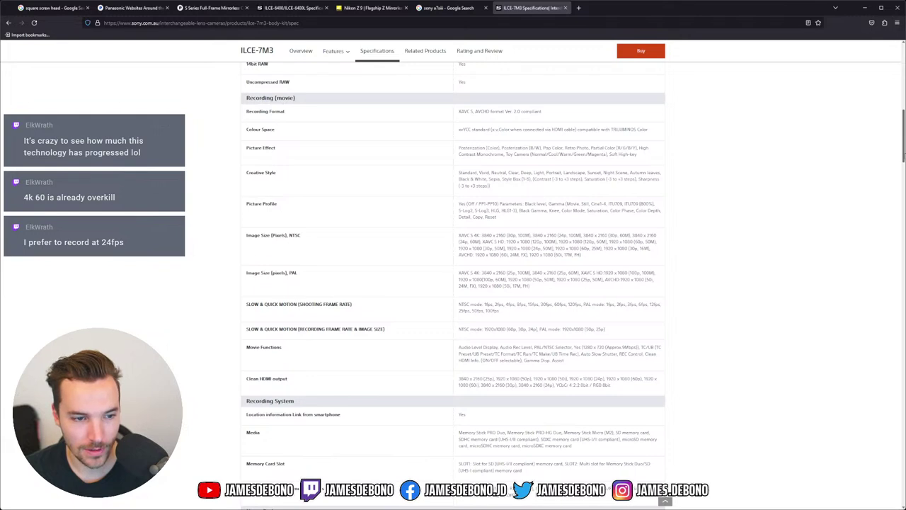
scroll(453, 284, "down", 3)
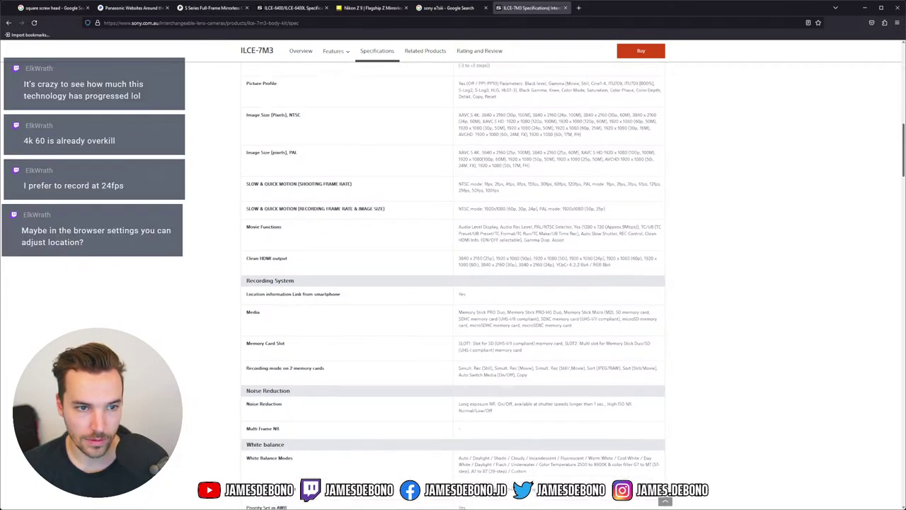
scroll(453, 283, "up", 1)
scroll(740, 189, "up", 2)
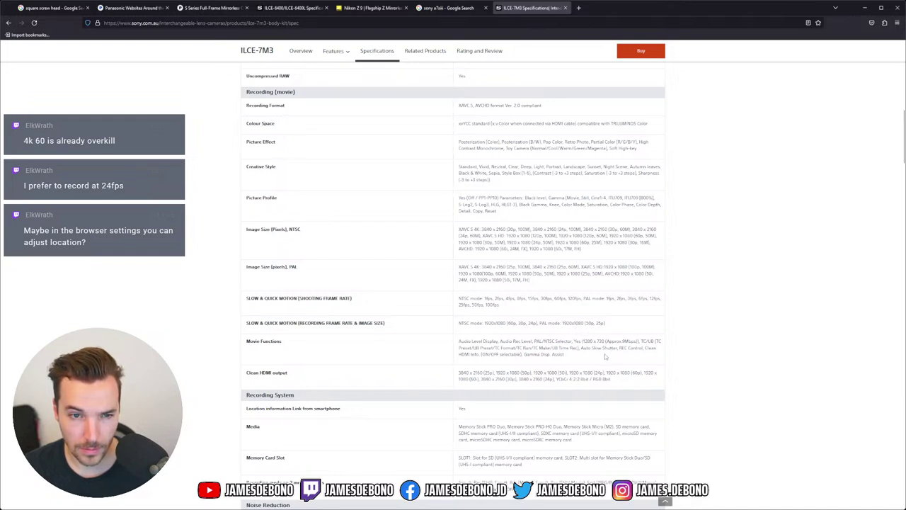
scroll(418, 239, "up", 15)
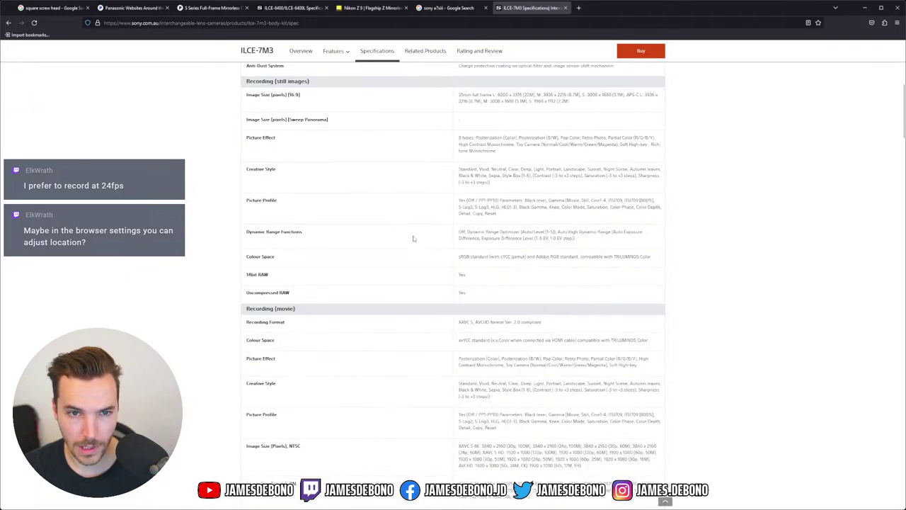
scroll(410, 239, "up", 2)
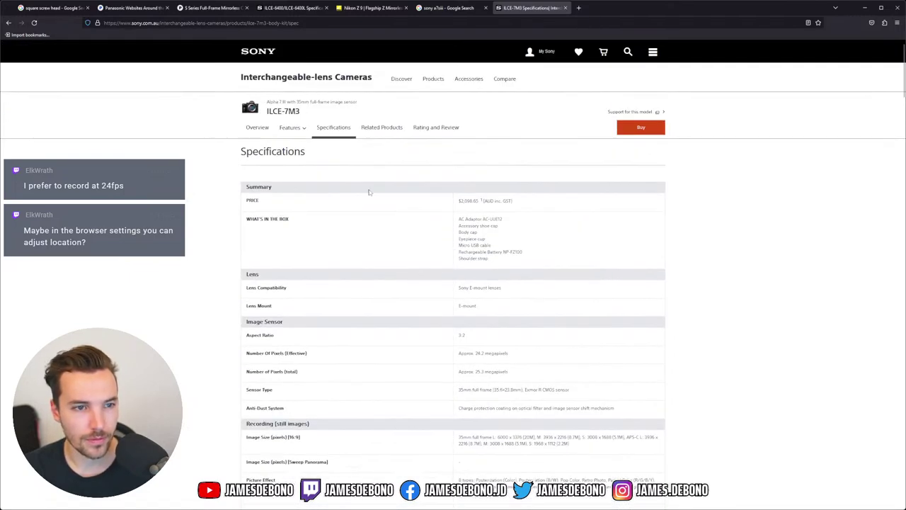
- Return to the search results and open the specifications of the Alpha 7S III (ILCE-7SM3)
left_click(9, 22)
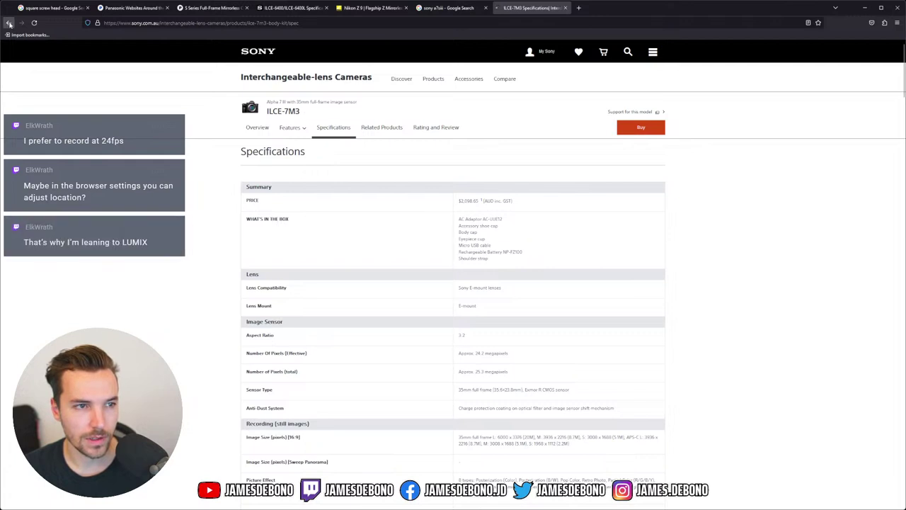
scroll(421, 165, "down", 2)
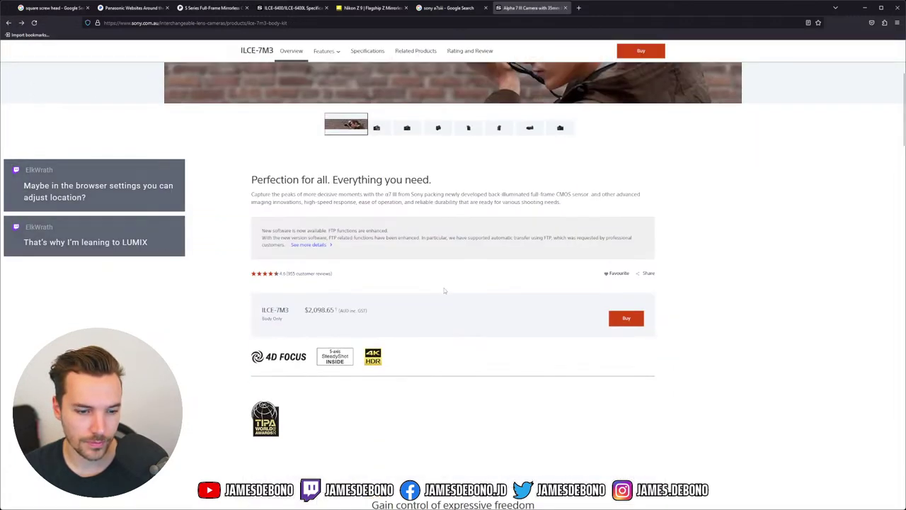
left_click(9, 23)
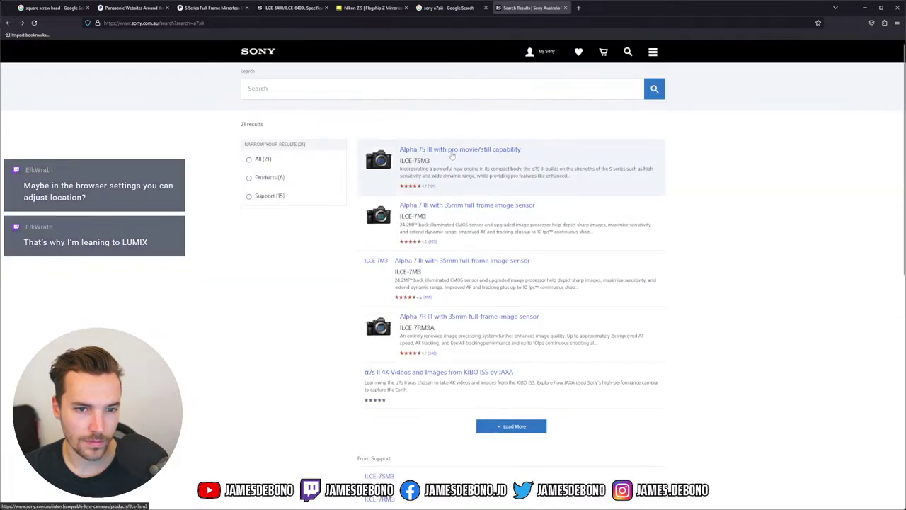
left_click(450, 153)
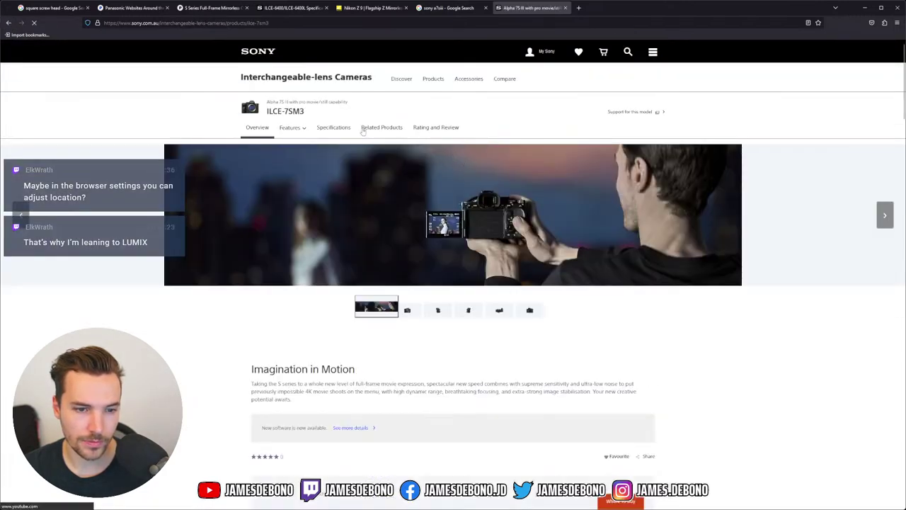
left_click(334, 128)
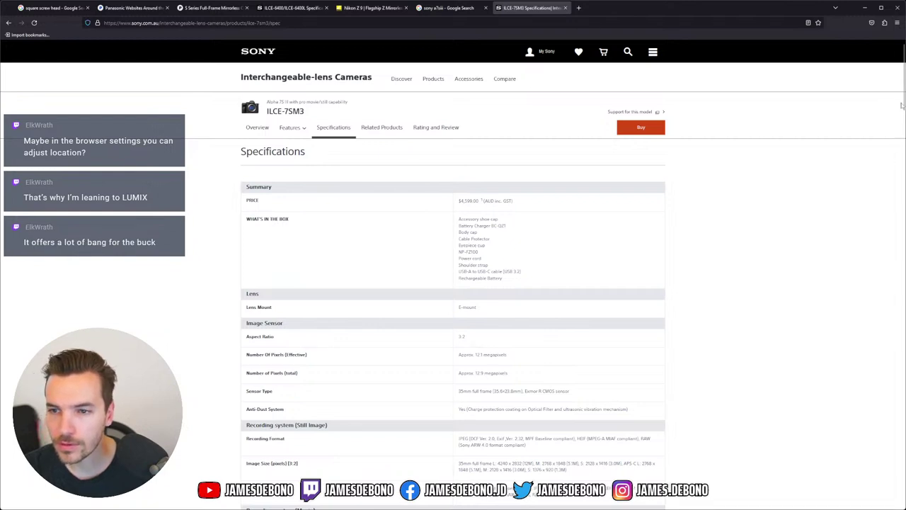
- Look through the ILCE-7SM3 specifications from the still image and movie recording sections down to Interface, Size & Weight and Audio
scroll(453, 283, "down", 5)
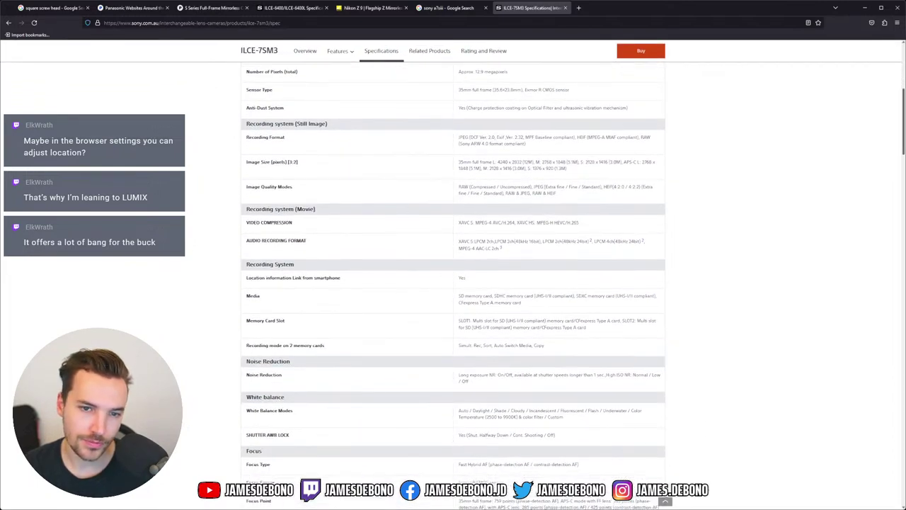
scroll(453, 283, "down", 3)
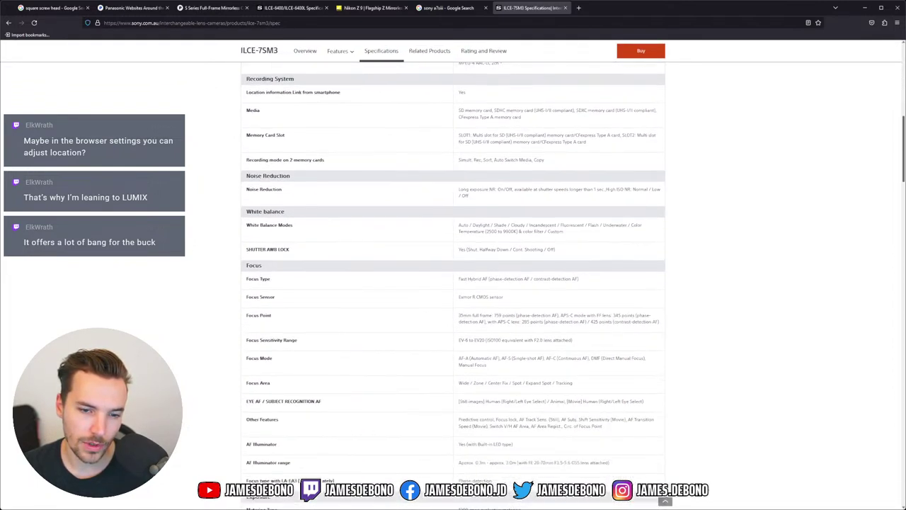
scroll(453, 283, "up", 4)
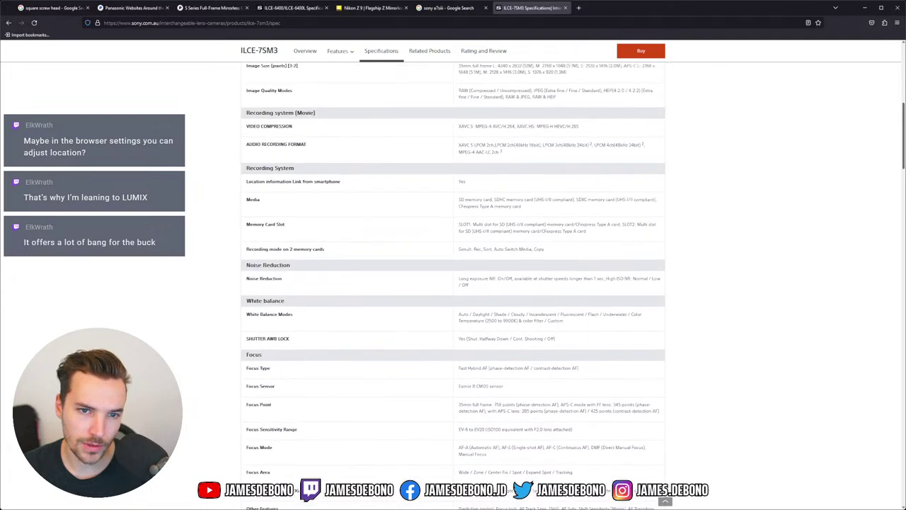
left_click_drag(900, 149, 901, 147)
scroll(901, 147, "up", 1)
scroll(902, 148, "down", 2)
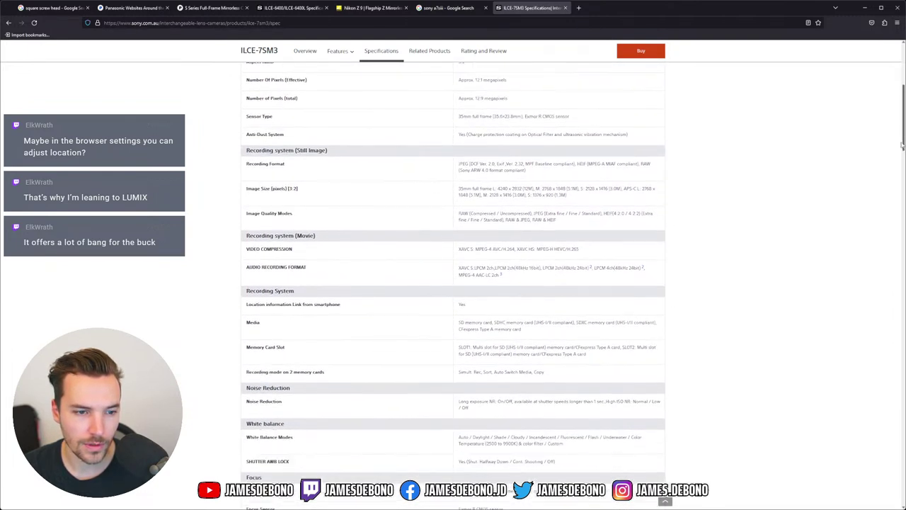
scroll(902, 151, "down", 3)
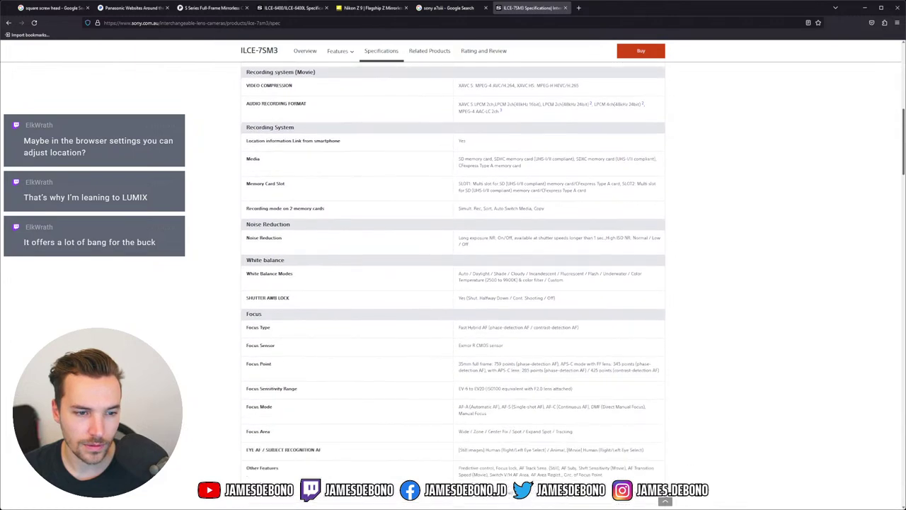
scroll(903, 150, "down", 6)
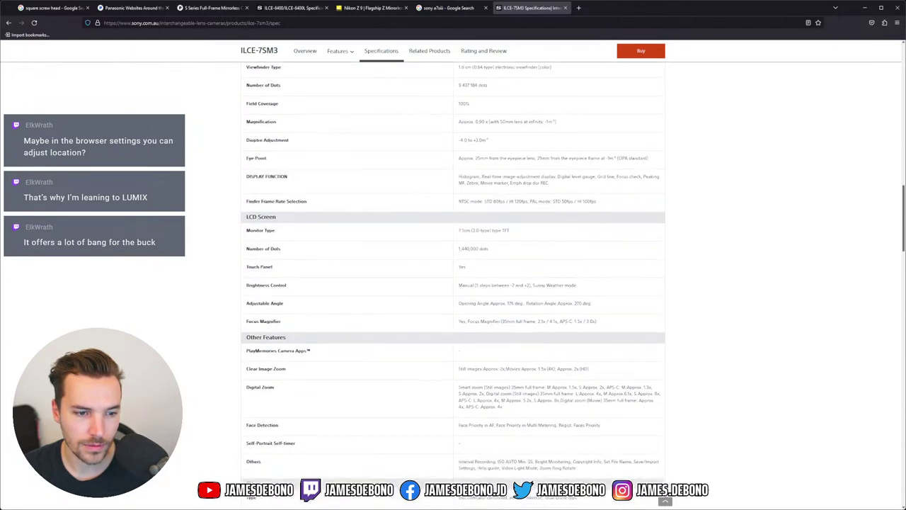
scroll(453, 284, "down", 10)
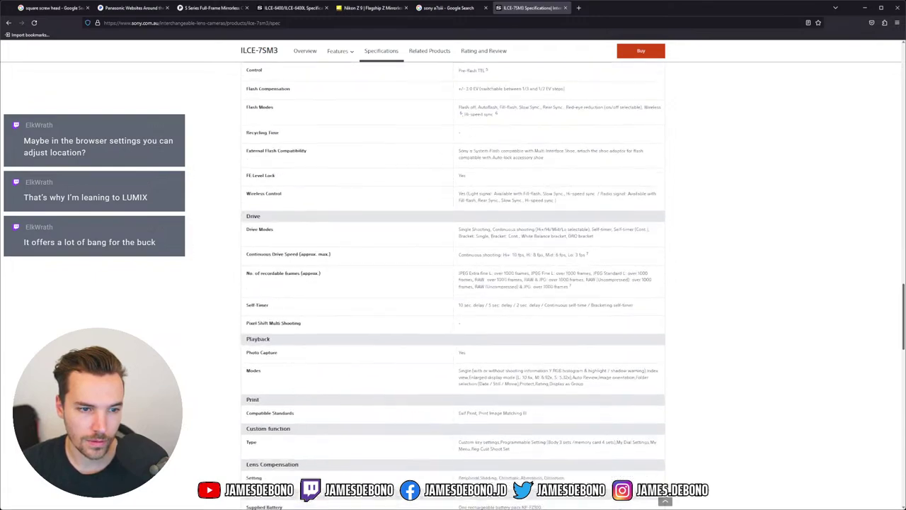
scroll(453, 284, "down", 10)
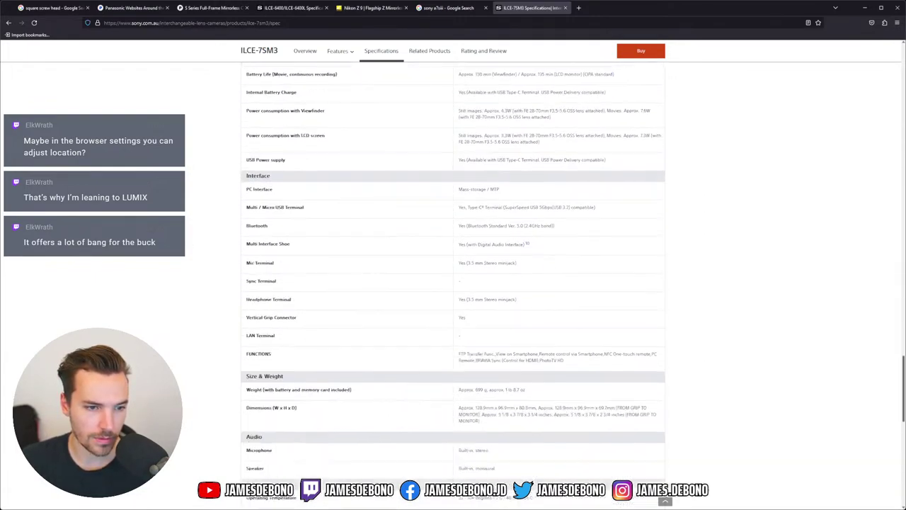
- Go back over the ILCE-7SM3 price, image sensor, recording system and focus specifications
scroll(453, 283, "up", 20)
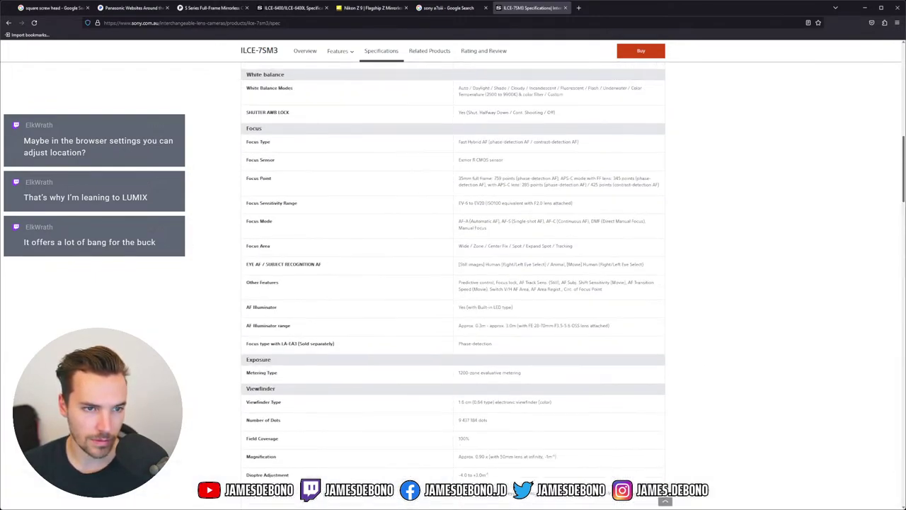
scroll(248, 88, "up", 4)
scroll(248, 88, "down", 2)
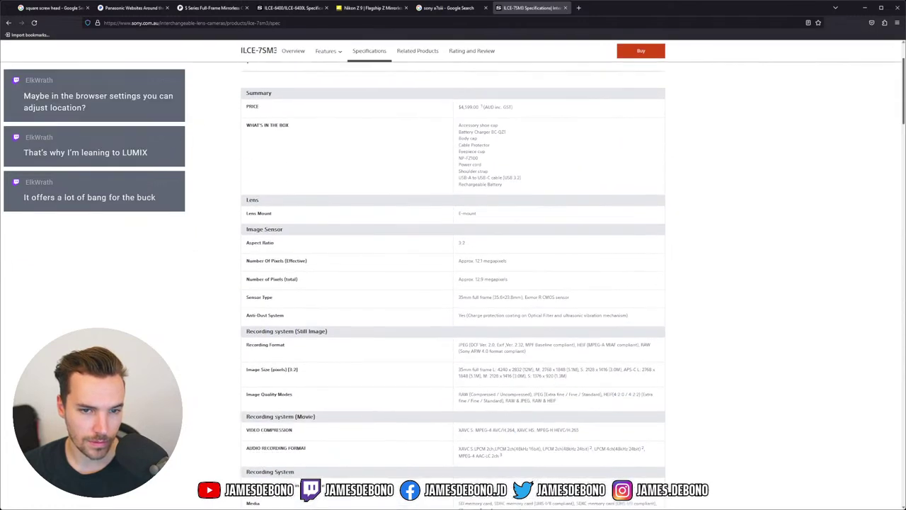
scroll(454, 283, "down", 2)
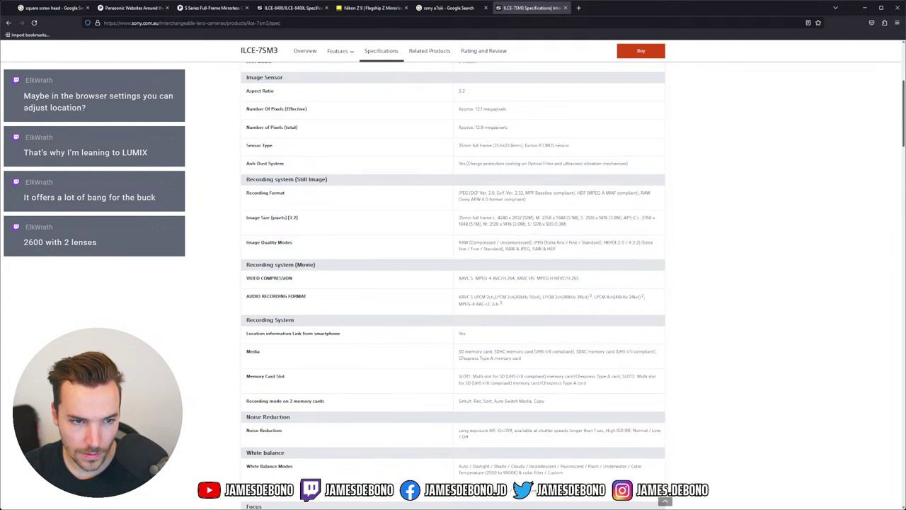
scroll(453, 283, "down", 1)
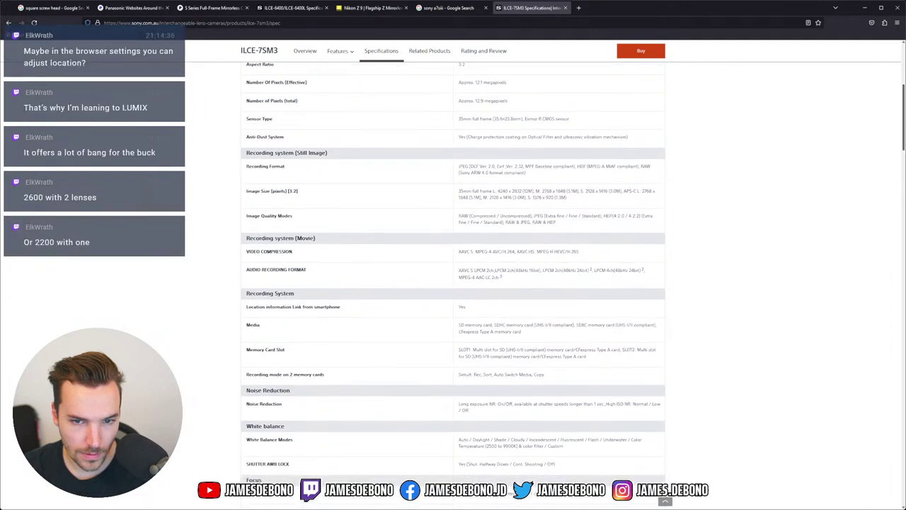
scroll(453, 284, "down", 3)
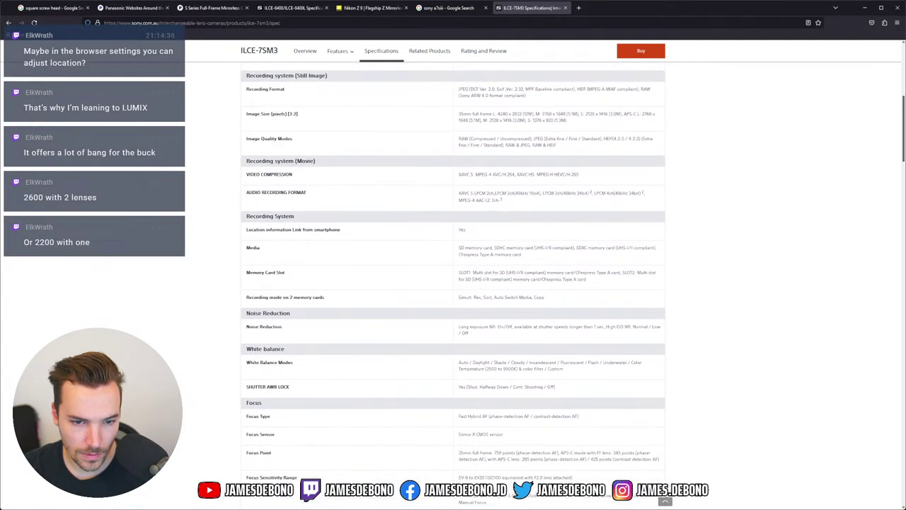
scroll(453, 283, "down", 3)
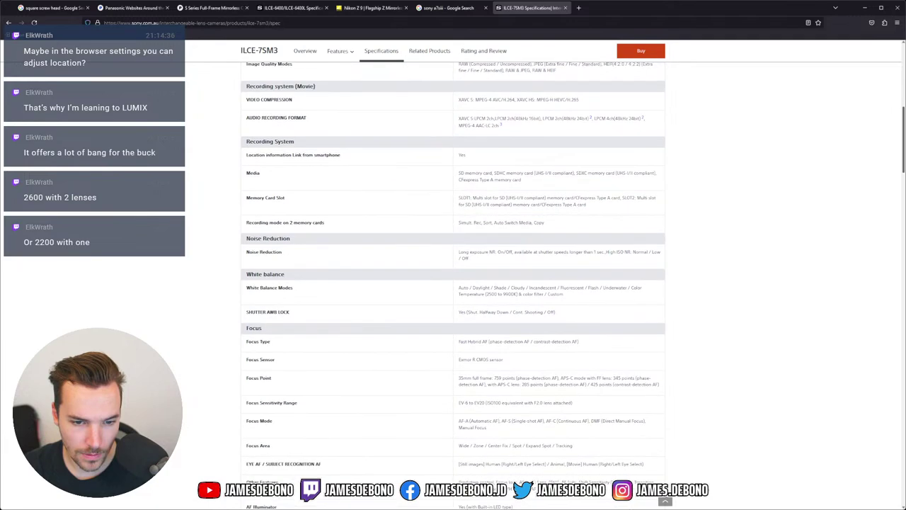
- Read on through the ILCE-7SM3 specifications from Recording System and Focus down to Power, Interface, Size & Weight and Audio
scroll(453, 283, "down", 5)
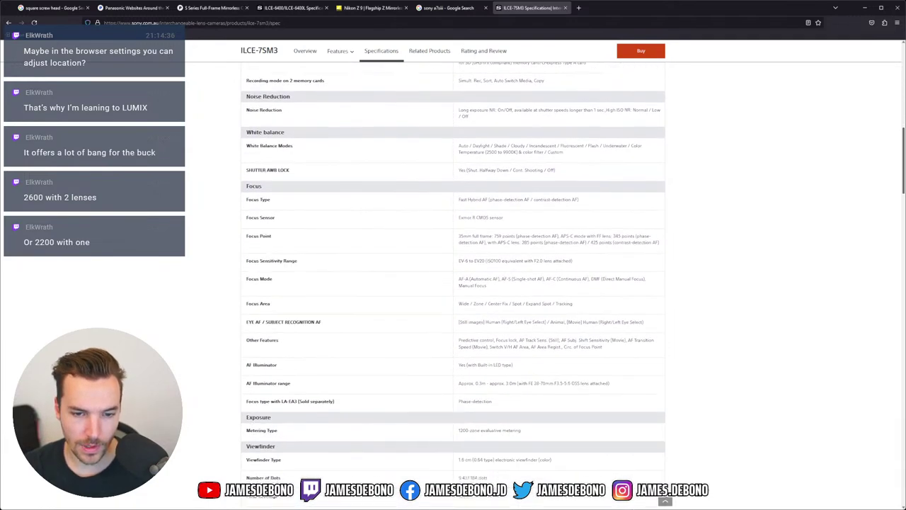
scroll(453, 283, "down", 12)
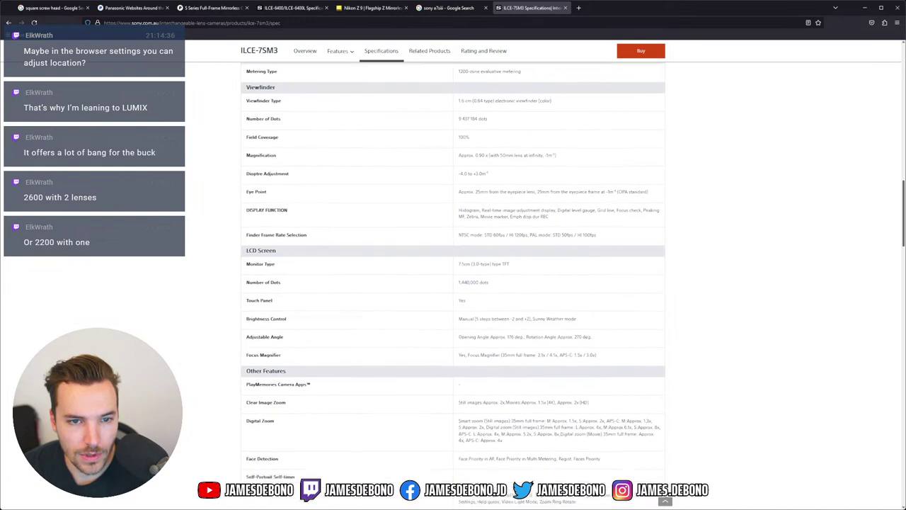
scroll(453, 283, "down", 8)
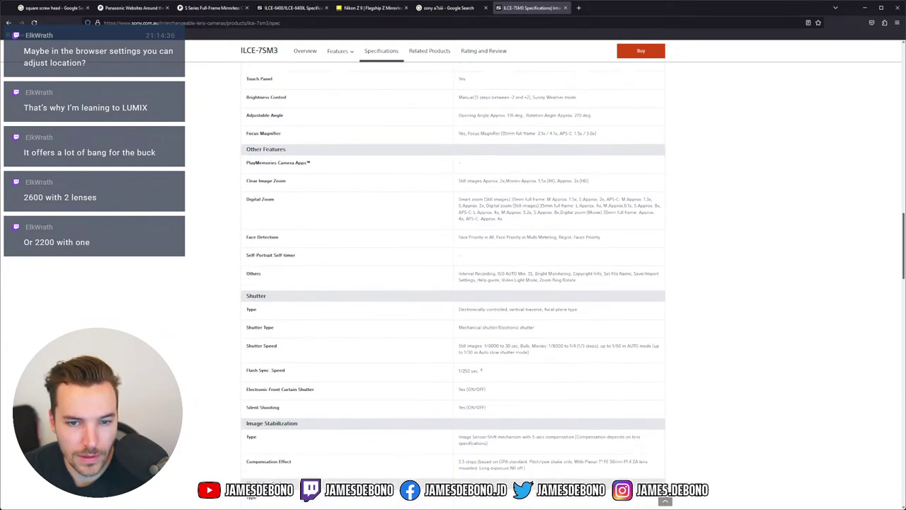
scroll(453, 283, "down", 20)
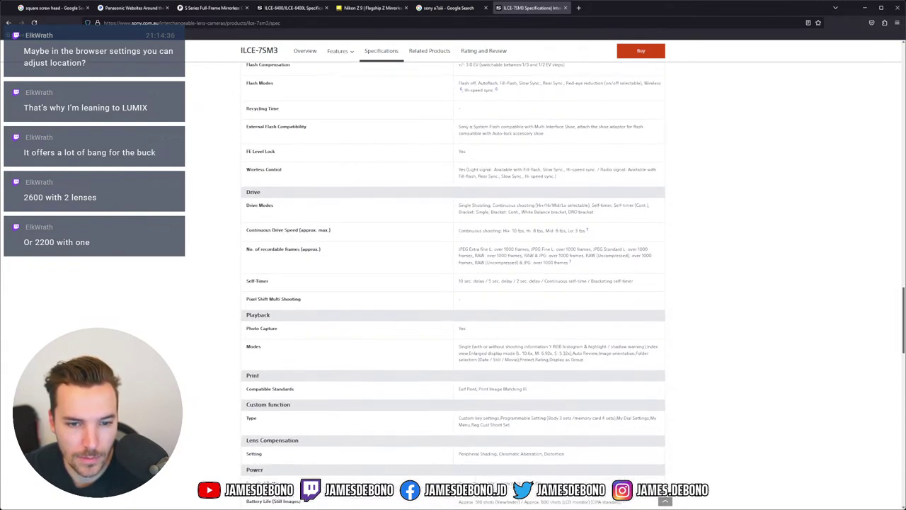
scroll(453, 283, "down", 11)
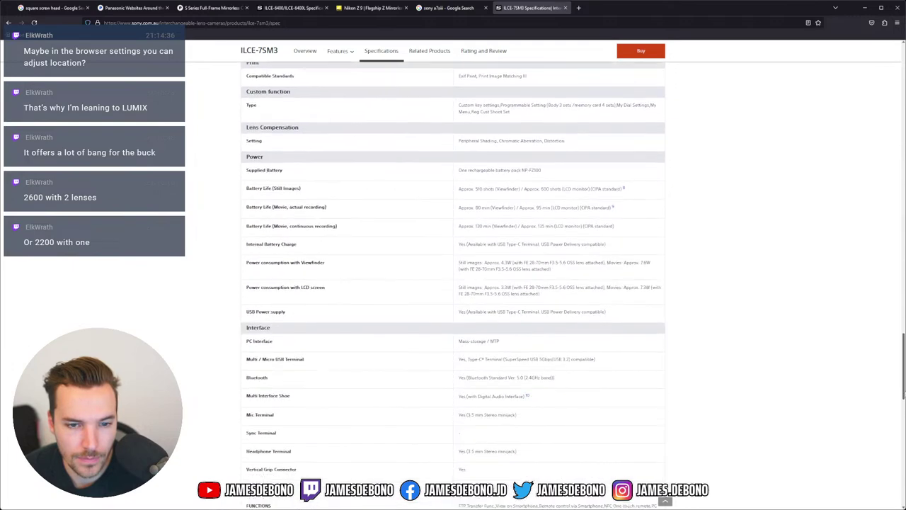
scroll(900, 438, "down", 11)
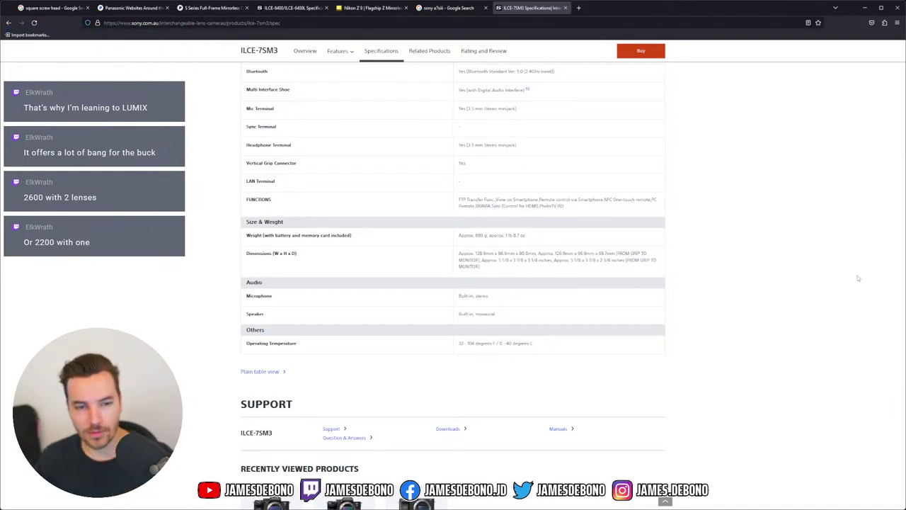
- Check the Alpha 7S III's store page for its price, close it and return to the SOLIDWORKS assembly
left_click(653, 55)
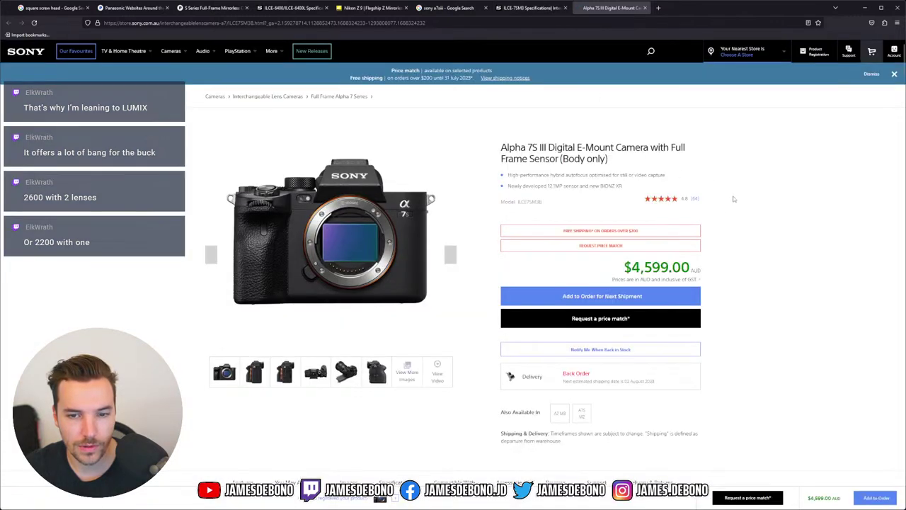
left_click(645, 7)
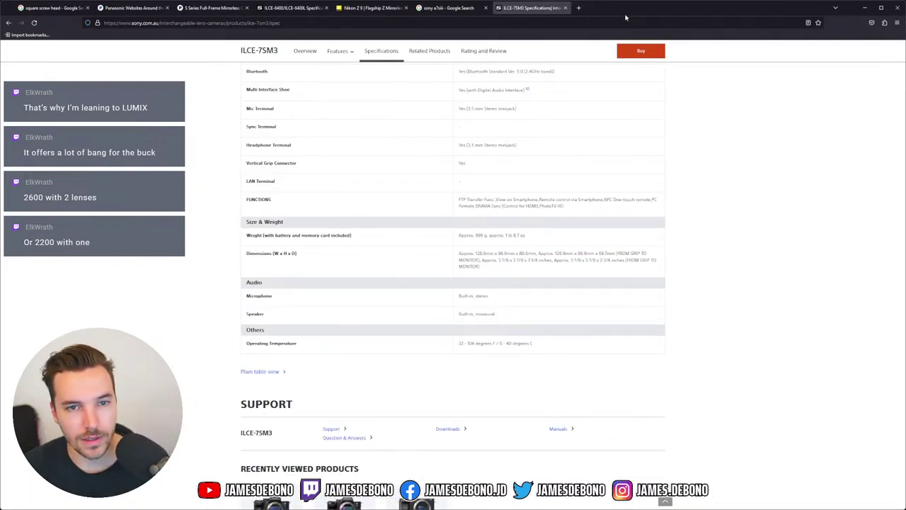
left_click(866, 9)
- Replace the ISO 7045 M3 x 5 screws with the 90991A111 Torx screw, matching configuration names and re-attaching mates, and minimize the error list
middle_click_drag(576, 308, 518, 260)
scroll(518, 261, "down", 10)
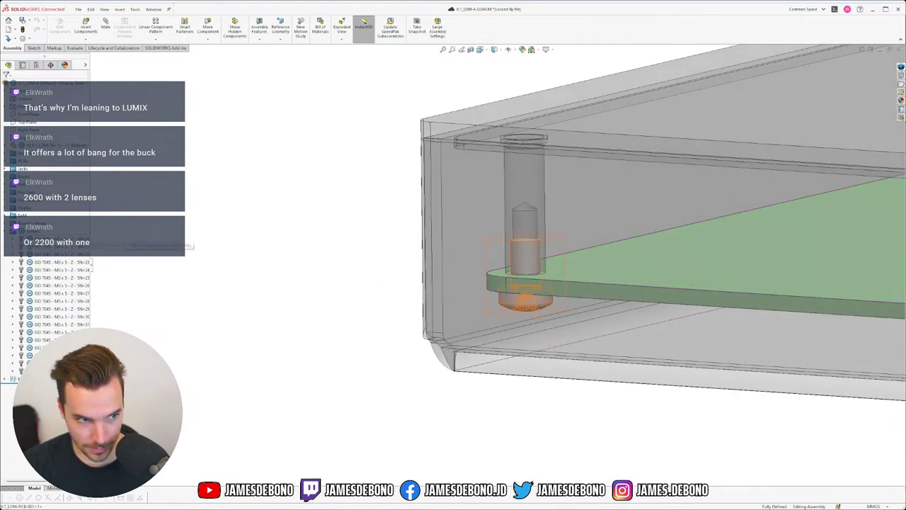
left_click(527, 290)
right_click(46, 239)
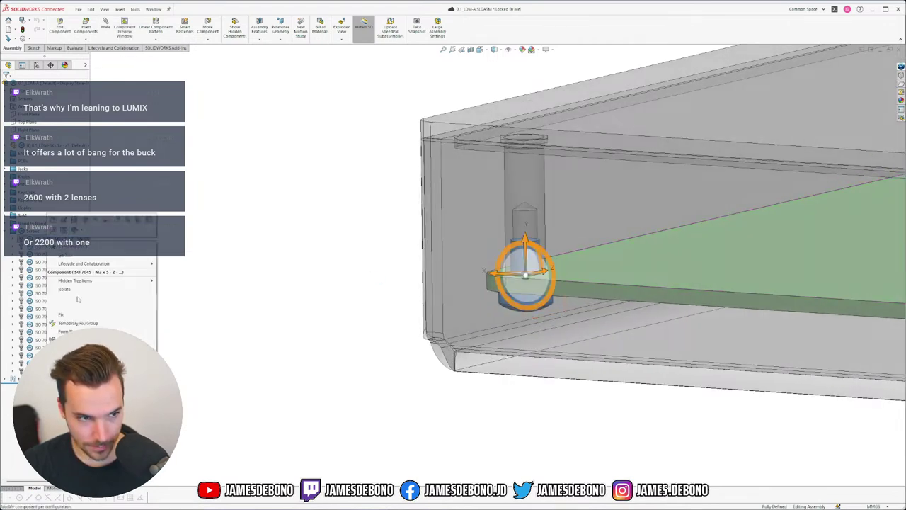
left_click(102, 481)
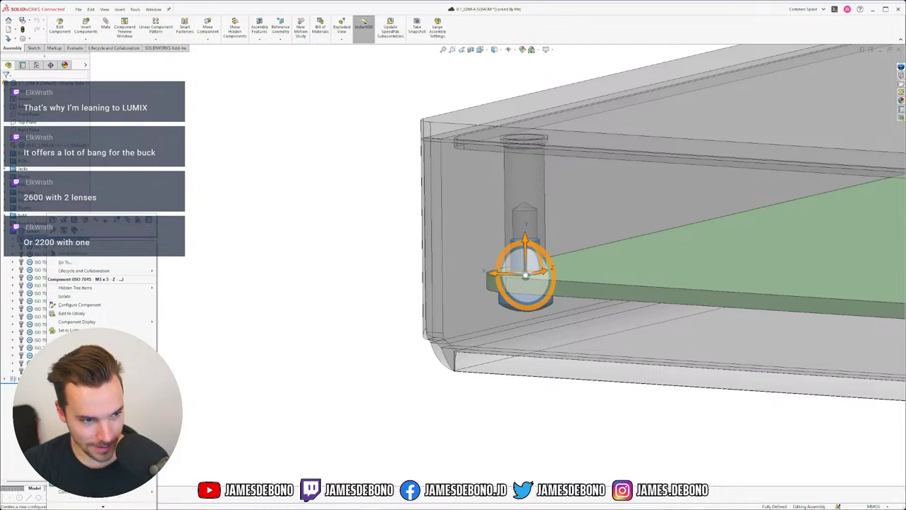
left_click(79, 478)
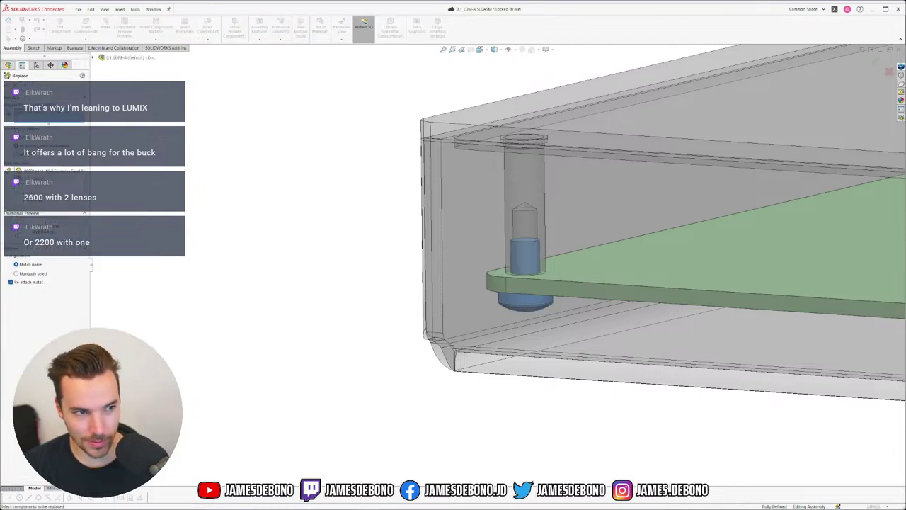
left_click(54, 171)
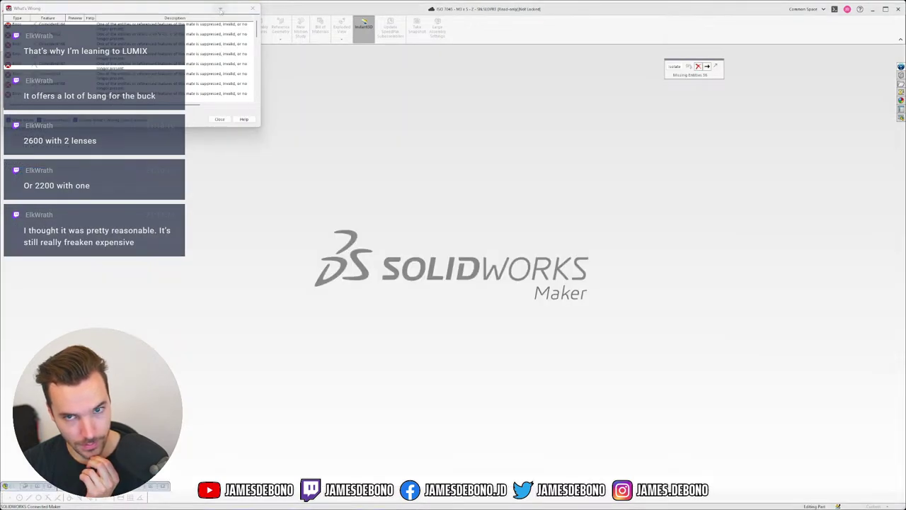
left_click(220, 9)
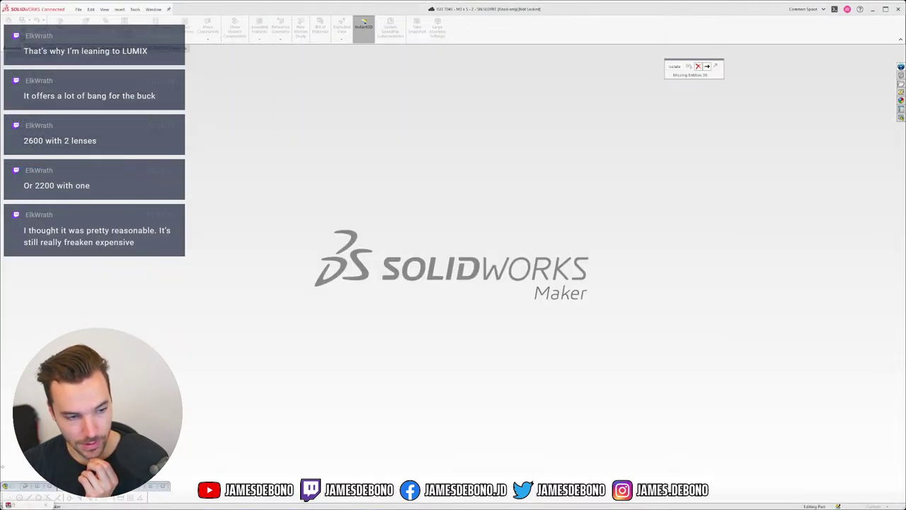
left_click(38, 487)
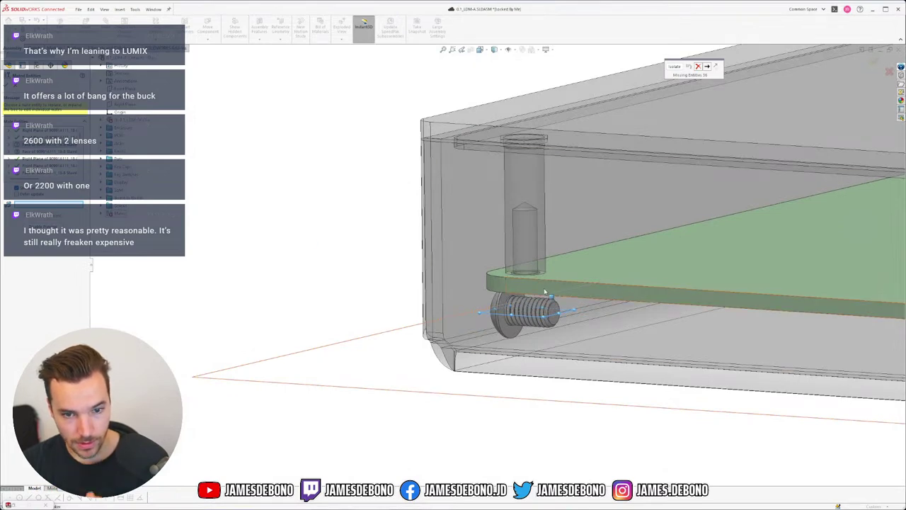
- Replace the first missing mate reference with the flat underside face of the new screw's head
left_click(504, 306)
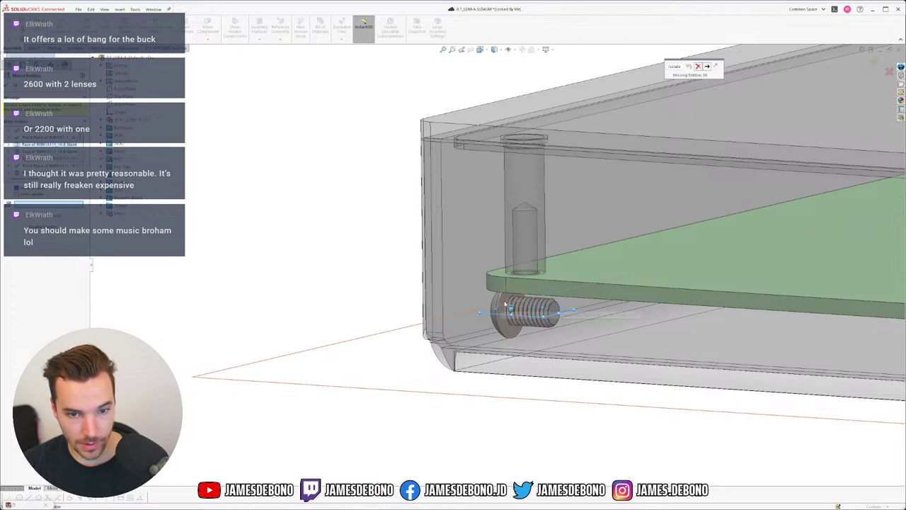
scroll(501, 305, "up", 5)
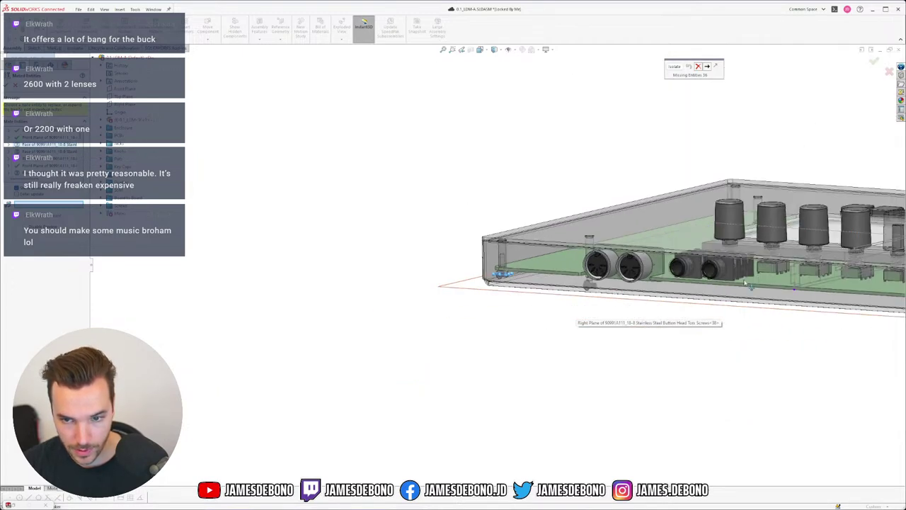
scroll(574, 283, "down", 3)
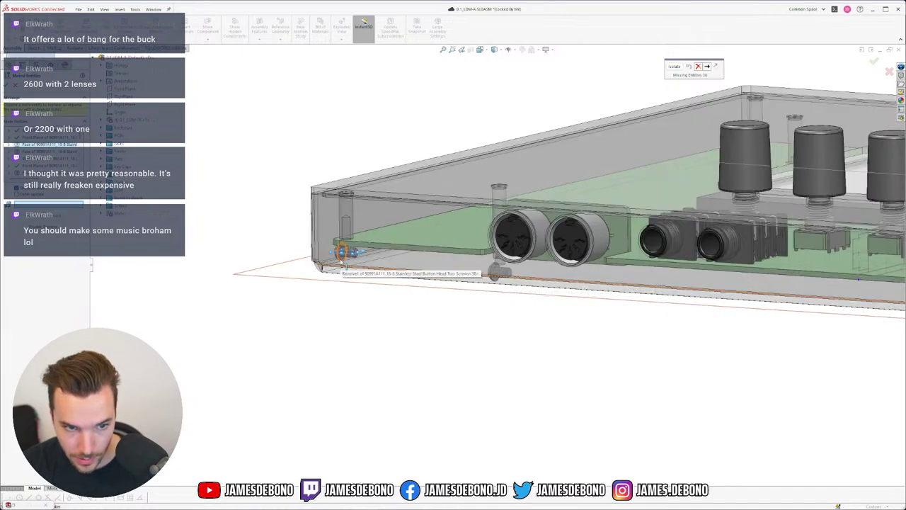
left_click(341, 260)
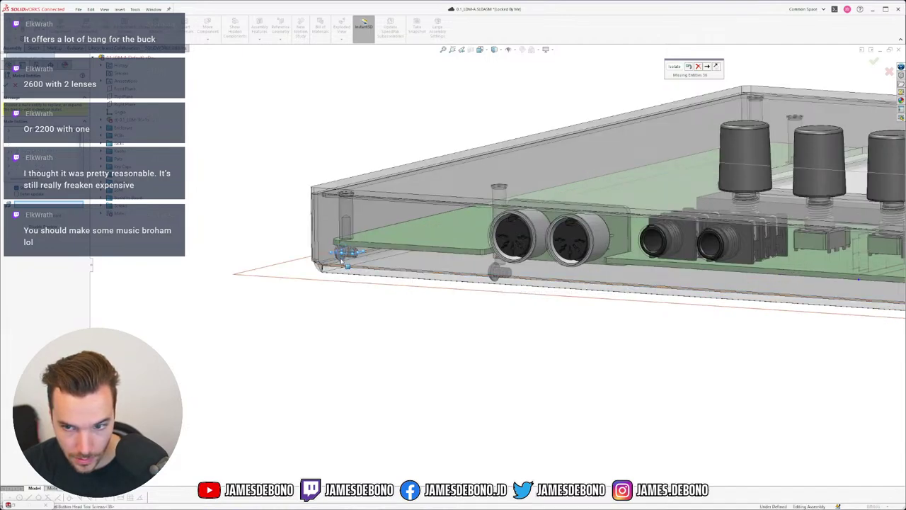
scroll(862, 287, "down", 5)
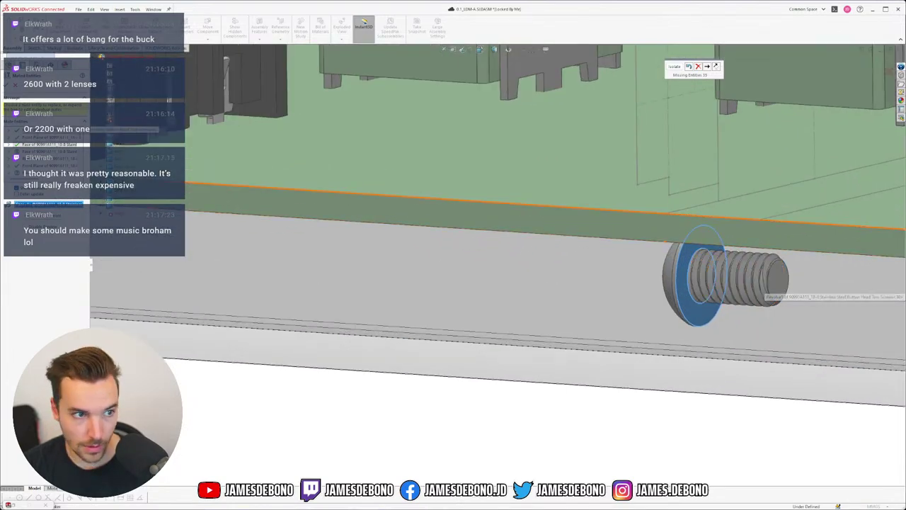
- Replace the next missing mate reference with the rim face of the new screw's head
left_click(50, 150)
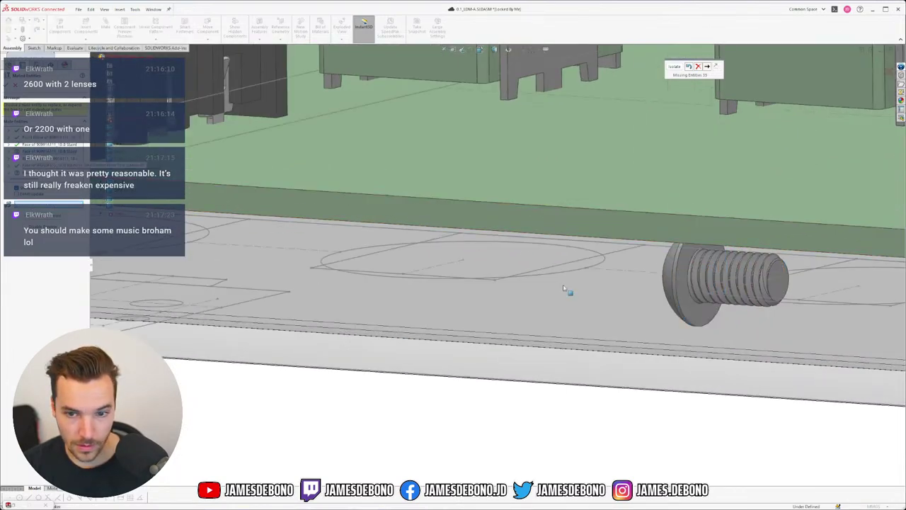
left_click(677, 267)
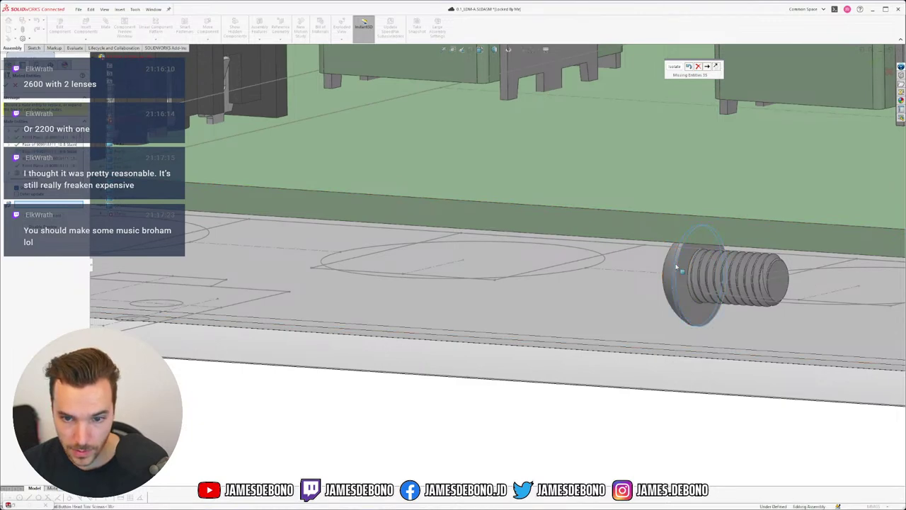
left_click(652, 323)
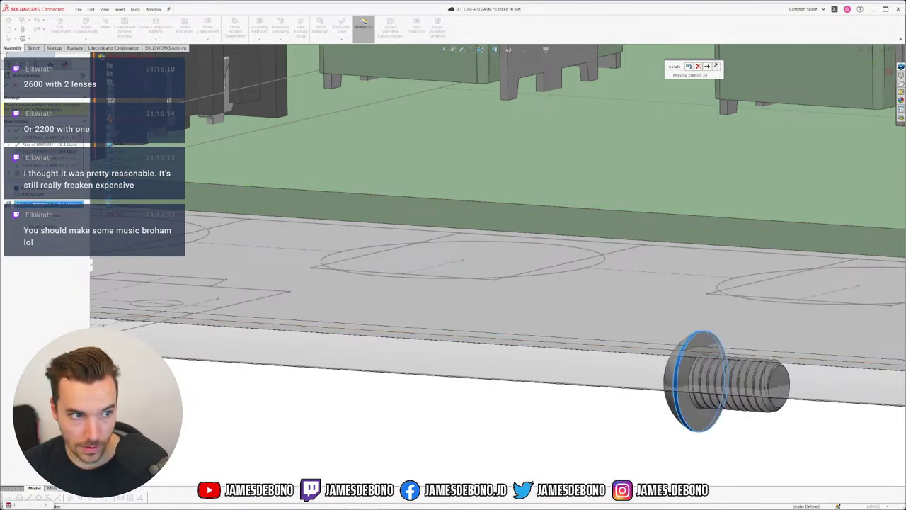
- Reassign the new screw's plane mates using its Front Plane and Right Plane
left_click(50, 159)
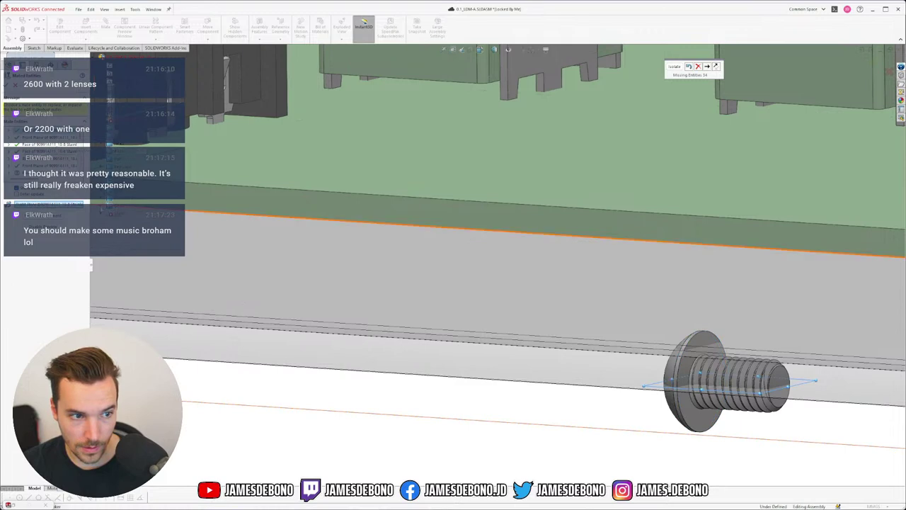
scroll(313, 260, "up", 3)
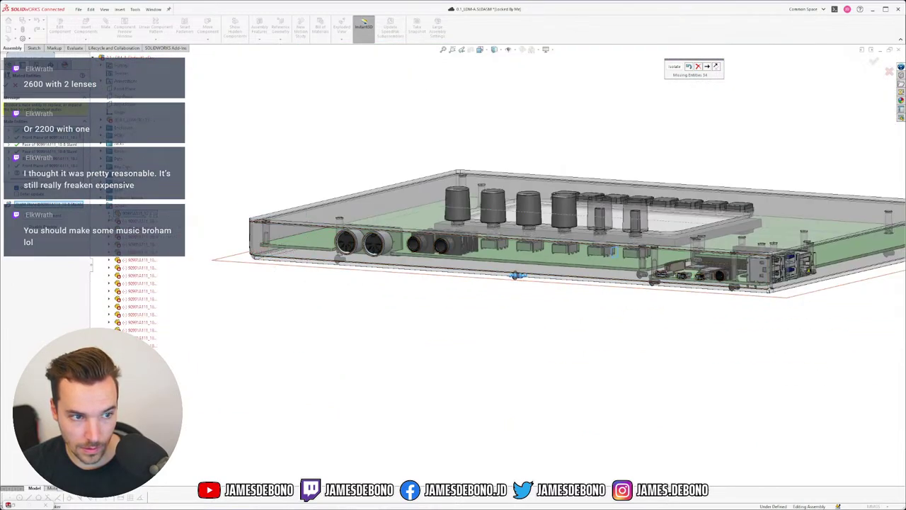
left_click(109, 213)
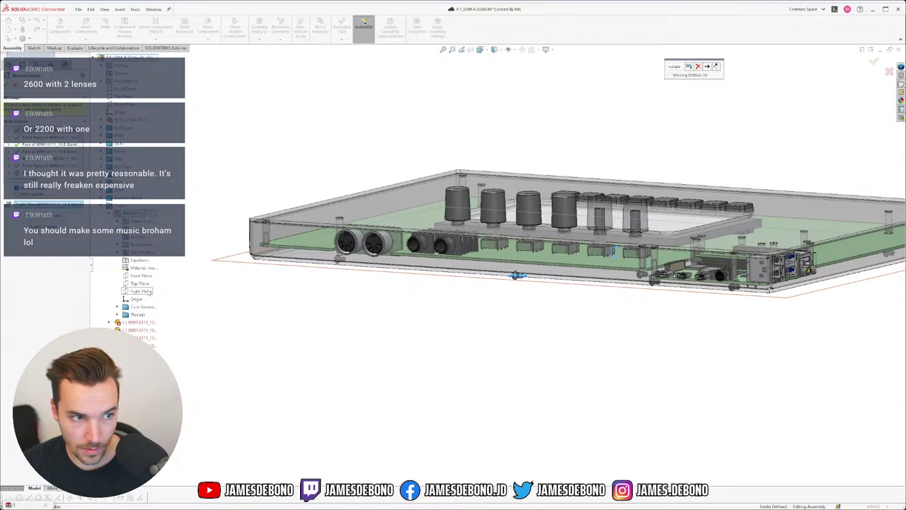
scroll(508, 298, "down", 6)
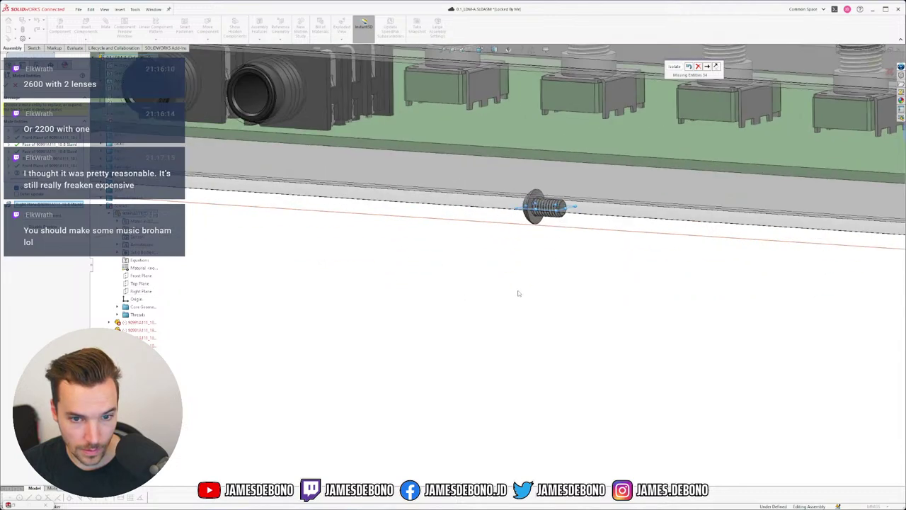
left_click(141, 276)
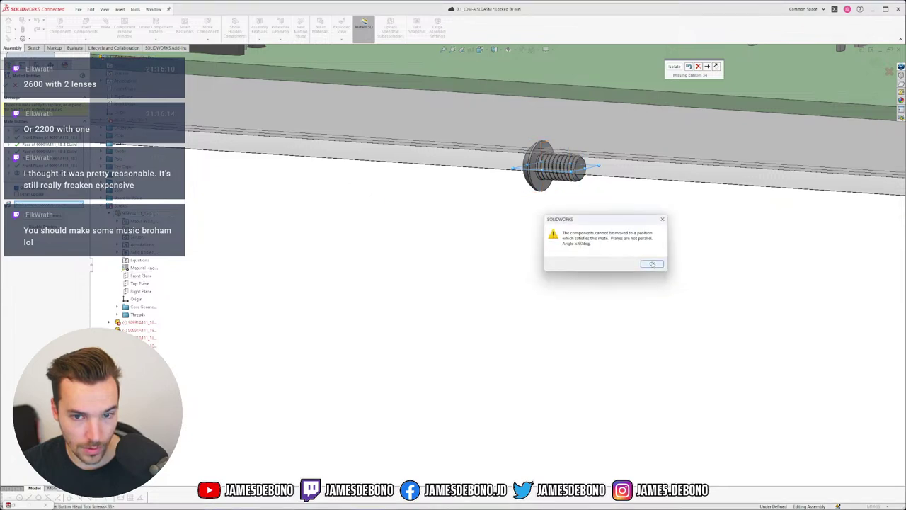
left_click(652, 264)
left_click(141, 276)
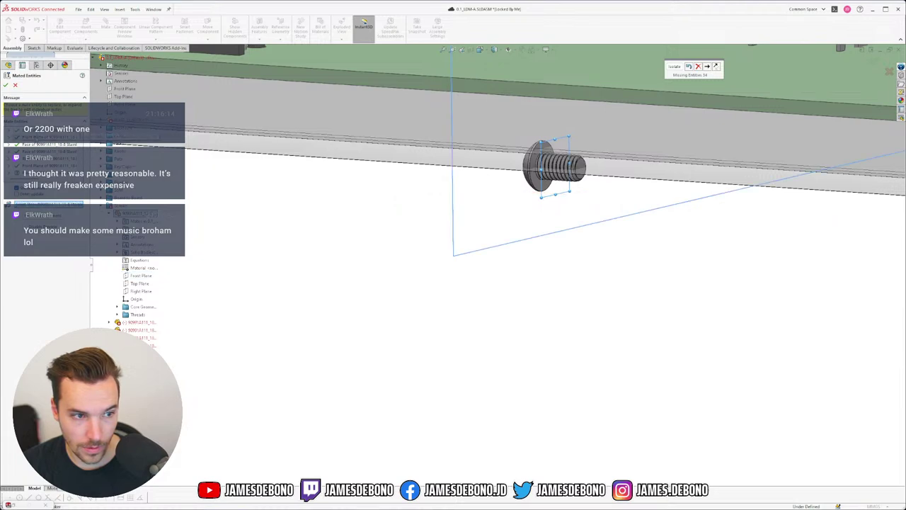
left_click(141, 291)
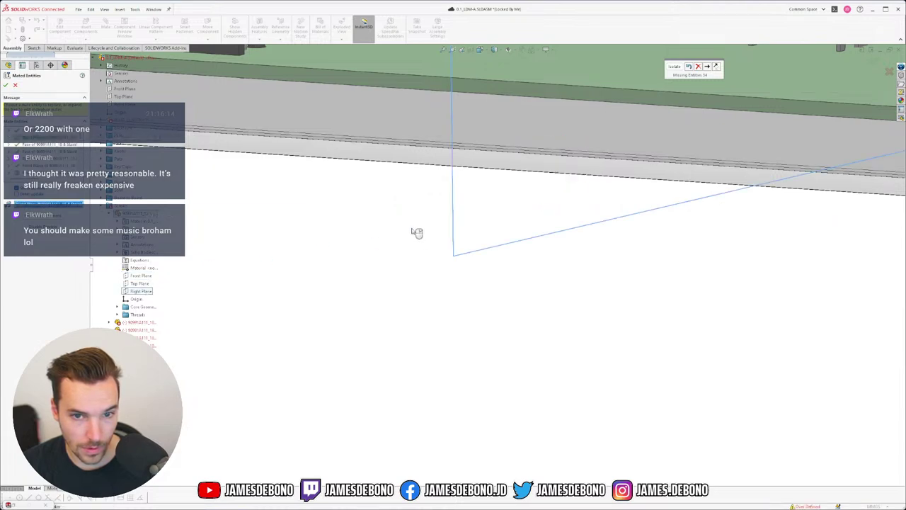
- Flip the alignment of the corner screw's Front Plane mate so its head sits beneath the circuit board
scroll(347, 200, "up", 3)
scroll(262, 203, "up", 4)
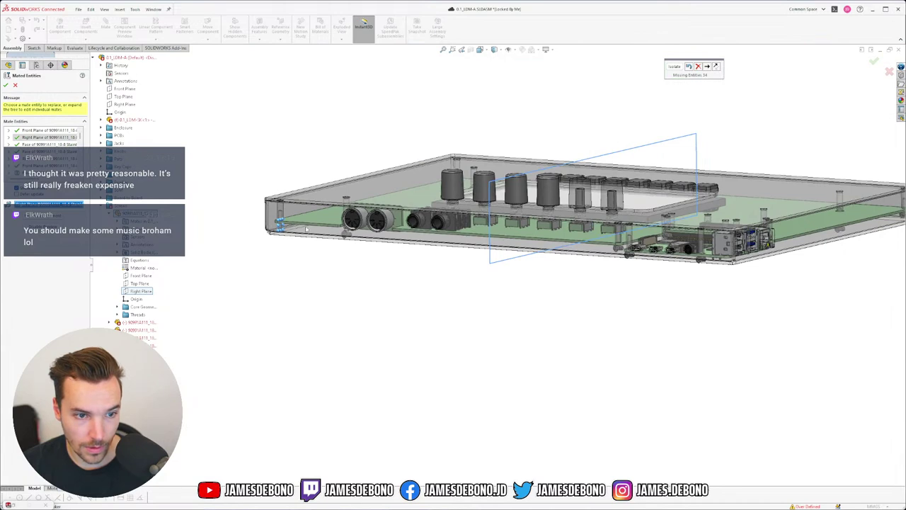
scroll(307, 229, "up", 8)
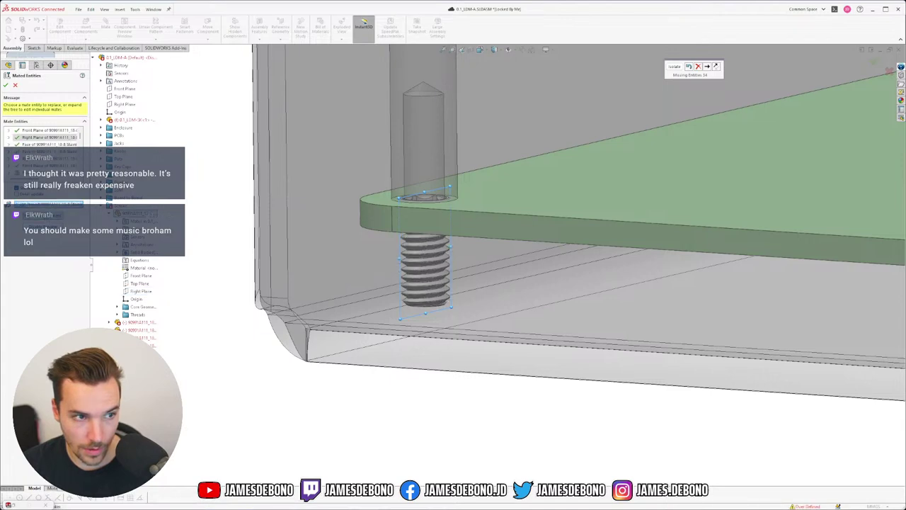
middle_click_drag(407, 208, 407, 199)
middle_click_drag(410, 178, 407, 182)
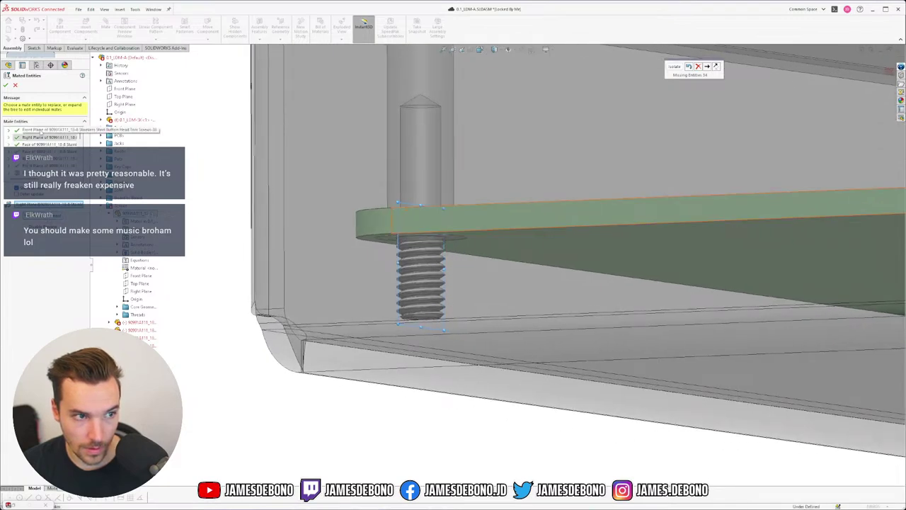
left_click(40, 131)
left_click(44, 216)
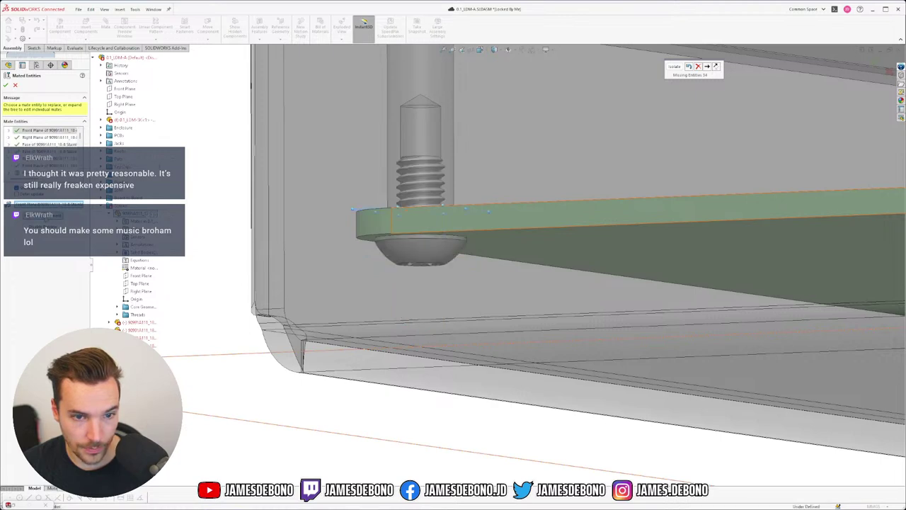
middle_click_drag(439, 233, 443, 109)
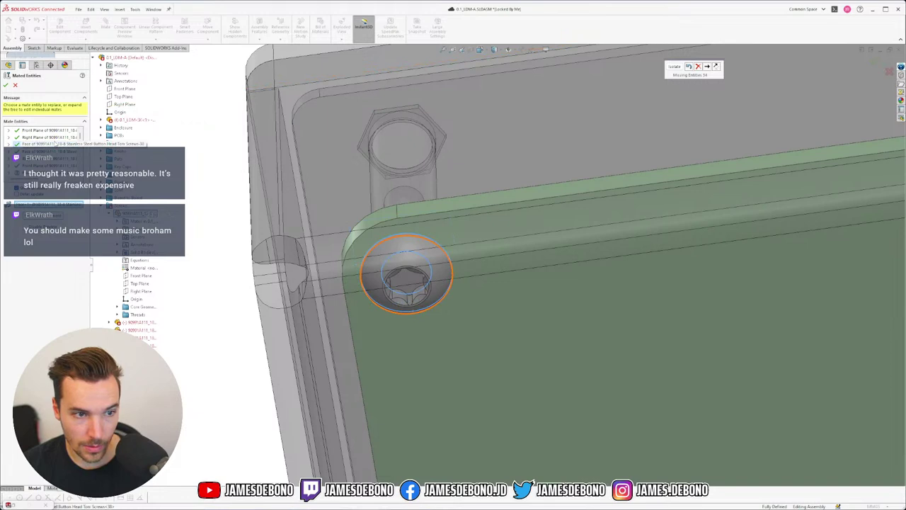
- Replace the corner screw's Right Plane mate reference with its Top Plane
left_click(55, 143)
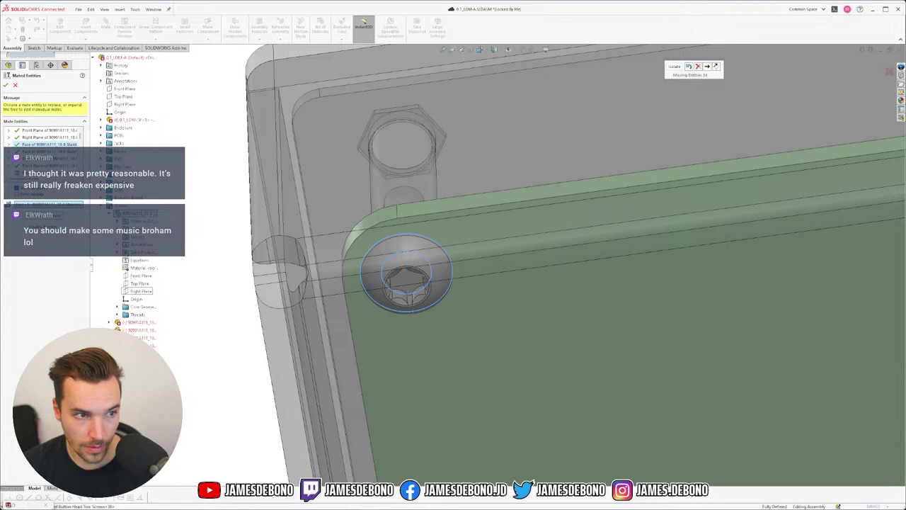
left_click(140, 292)
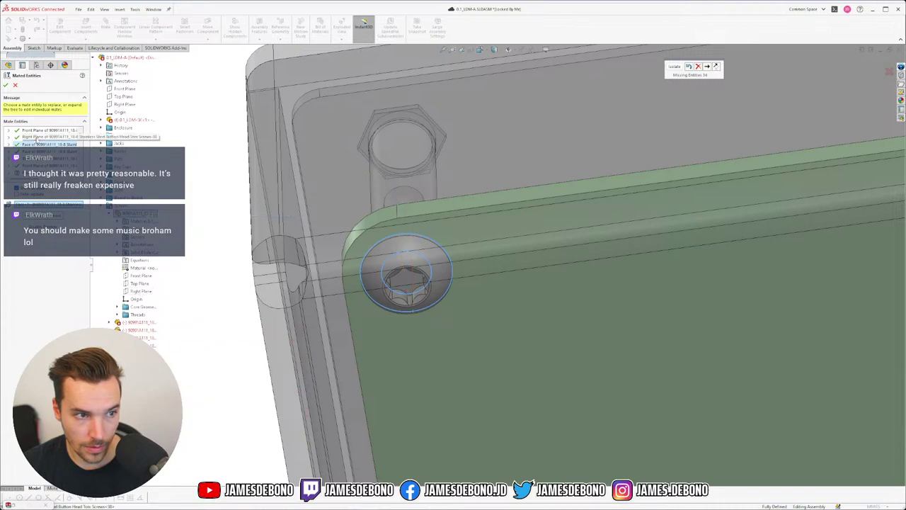
left_click(140, 284)
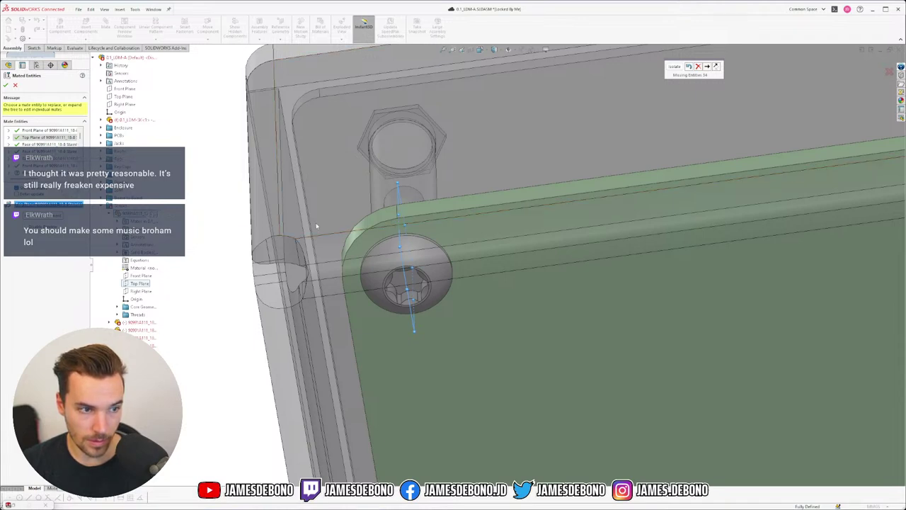
- Examine the next screw's Right Plane and Front Plane mate entities against the screw positions beneath the circuit board
scroll(496, 258, "up", 4)
middle_click_drag(552, 249, 530, 327)
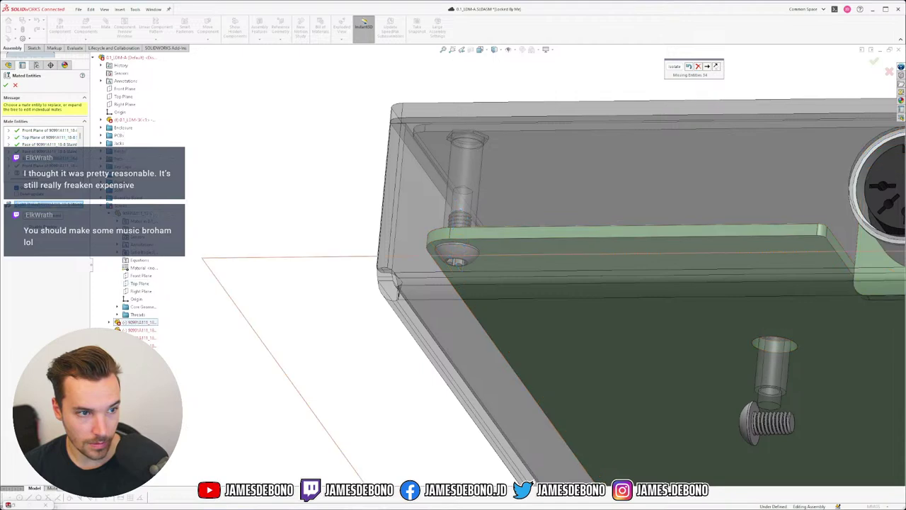
scroll(44, 149, "down", 1)
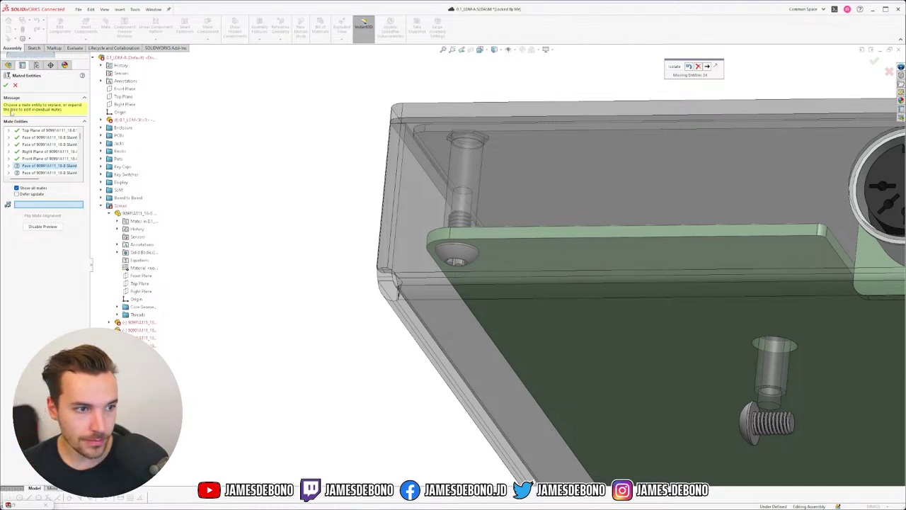
scroll(68, 147, "up", 1)
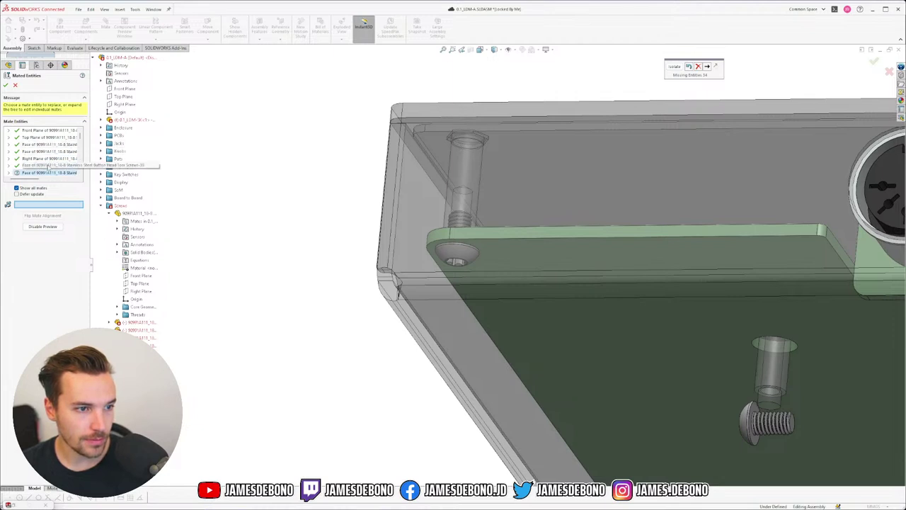
left_click(51, 162)
left_click(49, 159)
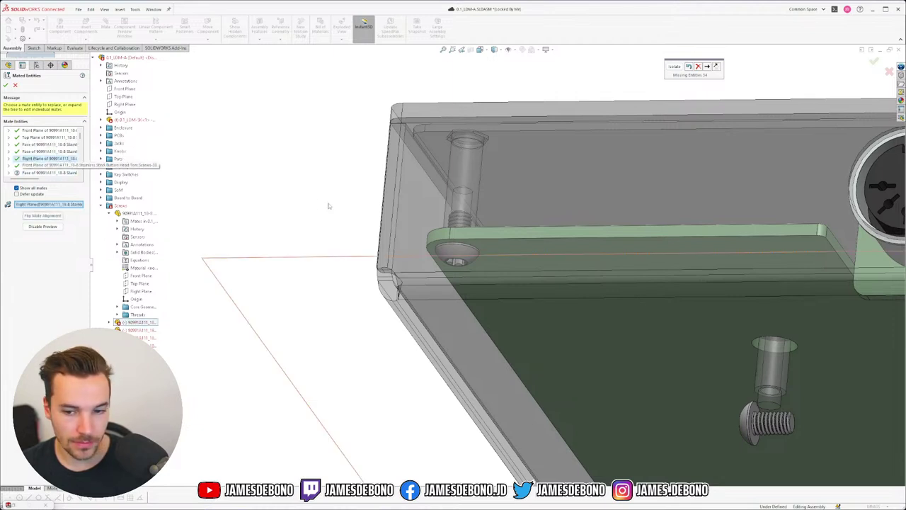
scroll(538, 319, "up", 3)
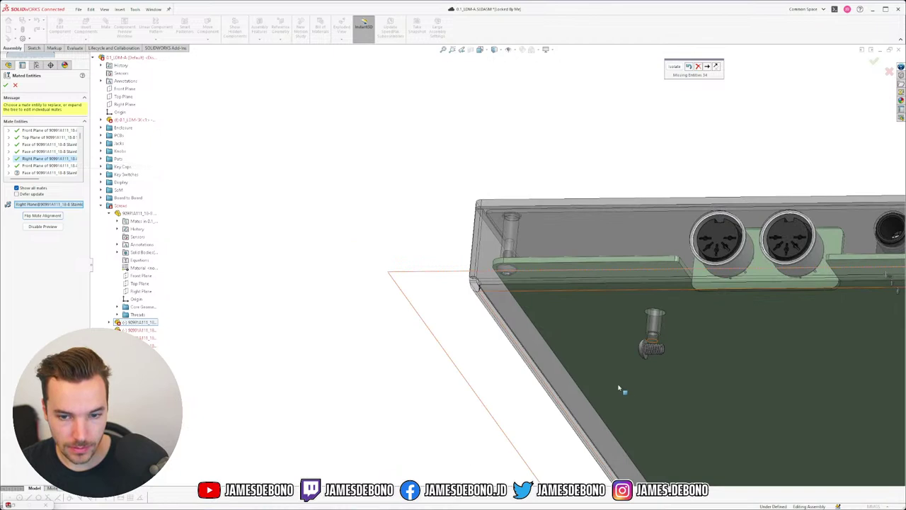
scroll(623, 394, "up", 4)
scroll(520, 295, "down", 2)
scroll(521, 295, "down", 3)
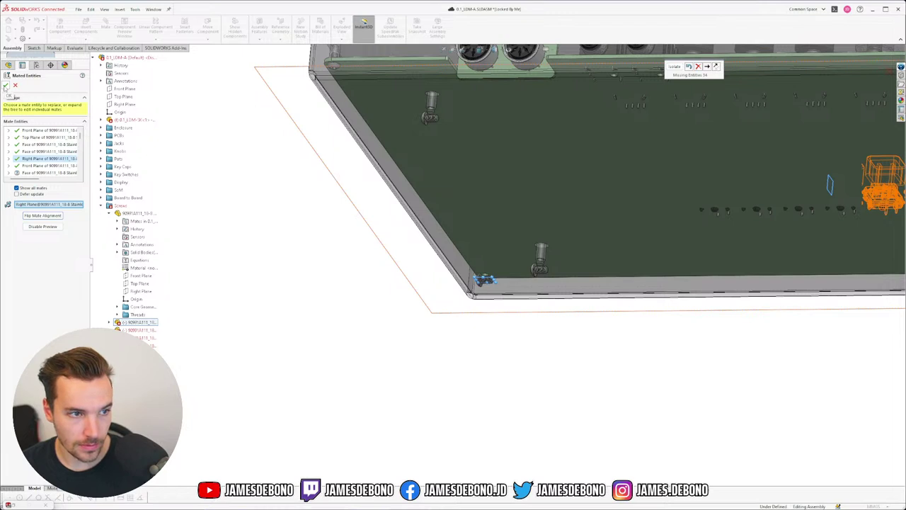
- Accept the mate entity changes, replacing all other missing mate references without asking again, and dismiss the error list and maximize the assembly window
left_click(6, 86)
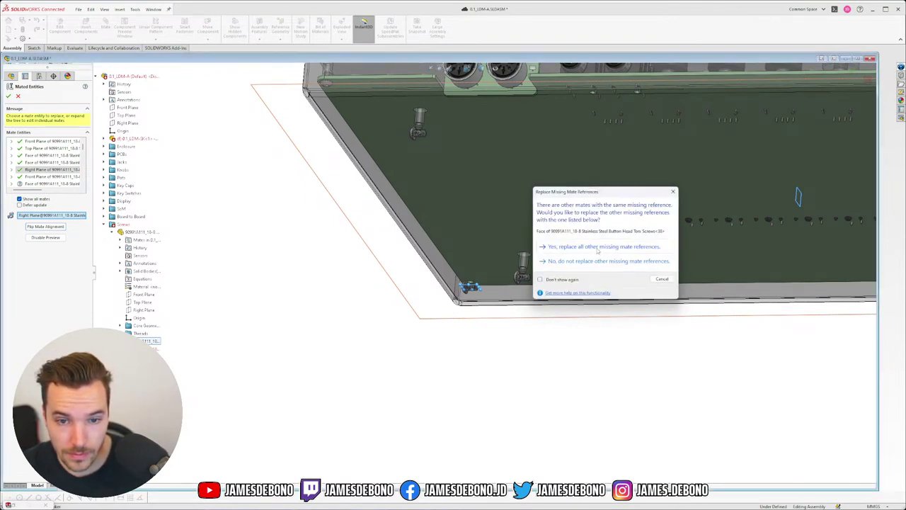
left_click(564, 280)
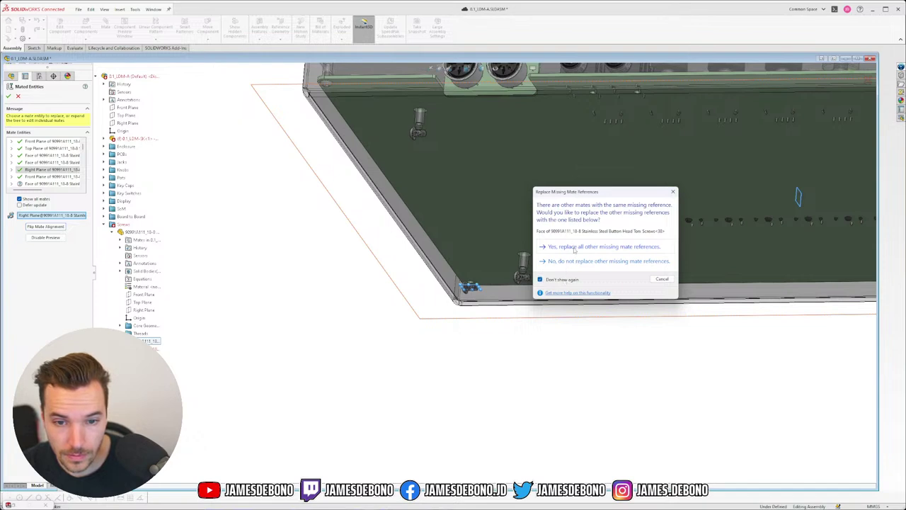
left_click(574, 247)
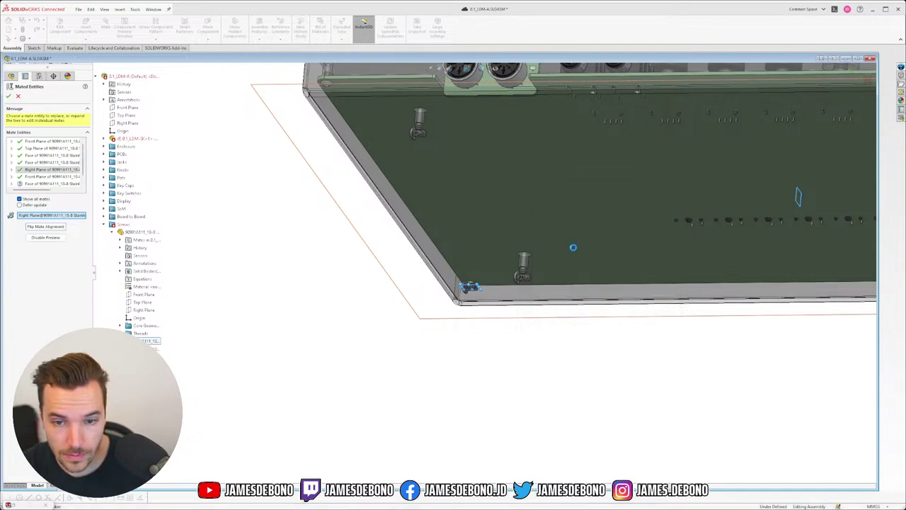
key("Return")
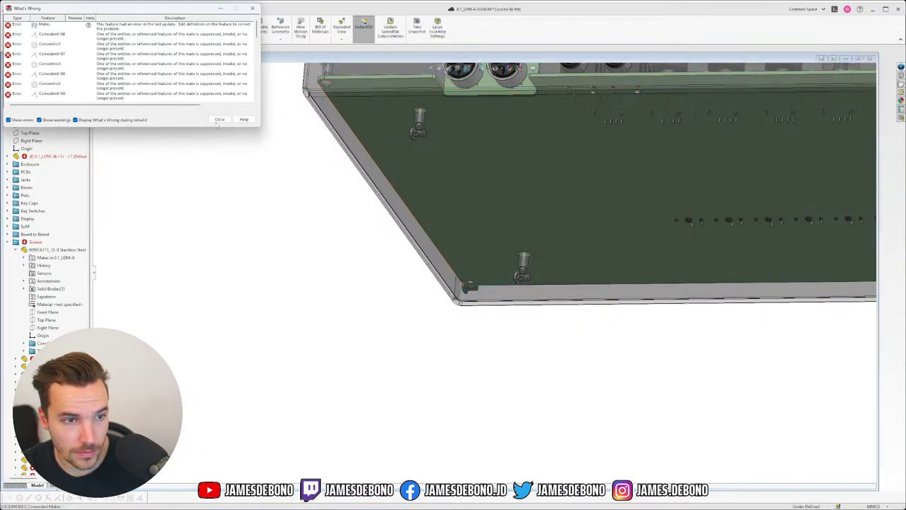
left_click(219, 119)
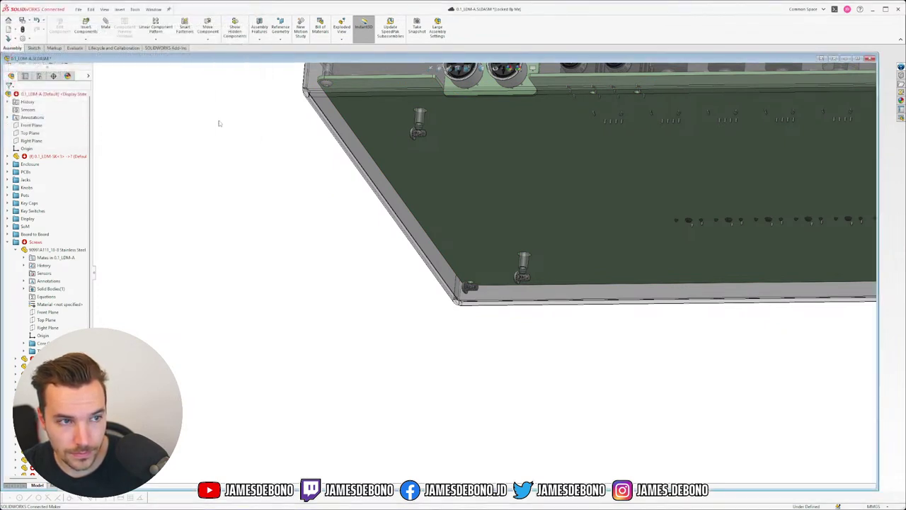
left_click(858, 60)
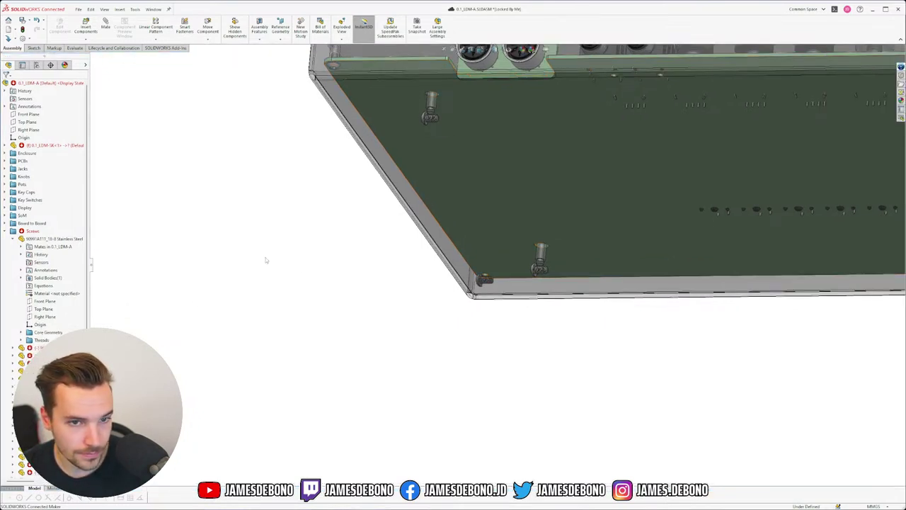
- Inspect the orientation and seating of the Torx screws beneath the circuit boards along the whole enclosure
scroll(546, 211, "up", 1)
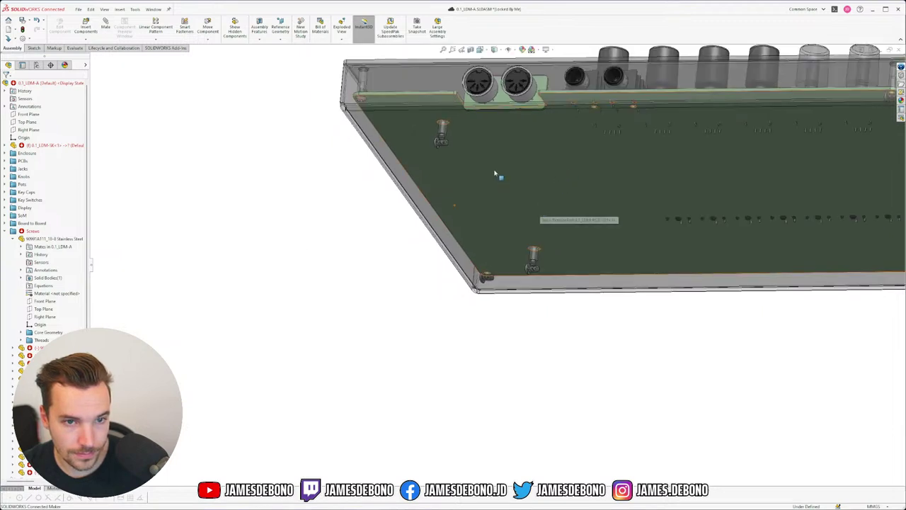
scroll(434, 145, "down", 3)
scroll(397, 162, "down", 4)
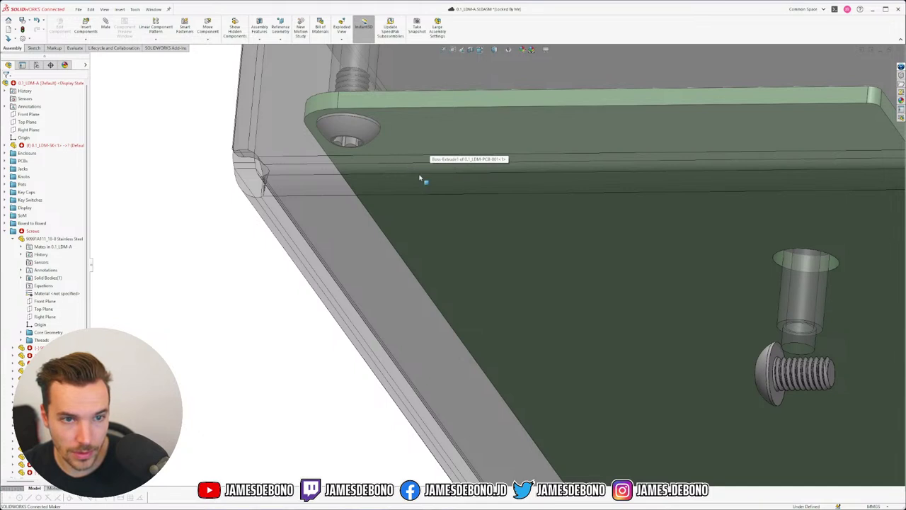
scroll(605, 400, "up", 4)
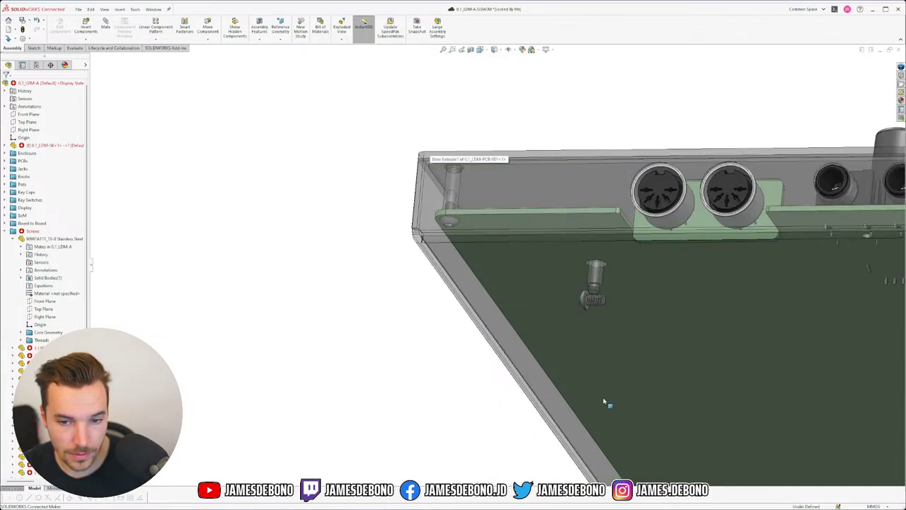
scroll(602, 424, "down", 4)
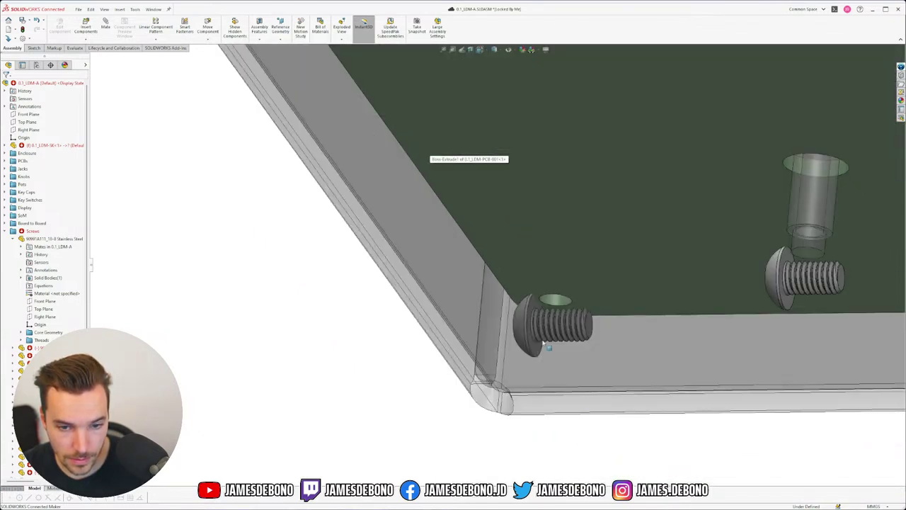
middle_click_drag(546, 332, 742, 303)
scroll(742, 303, "up", 5)
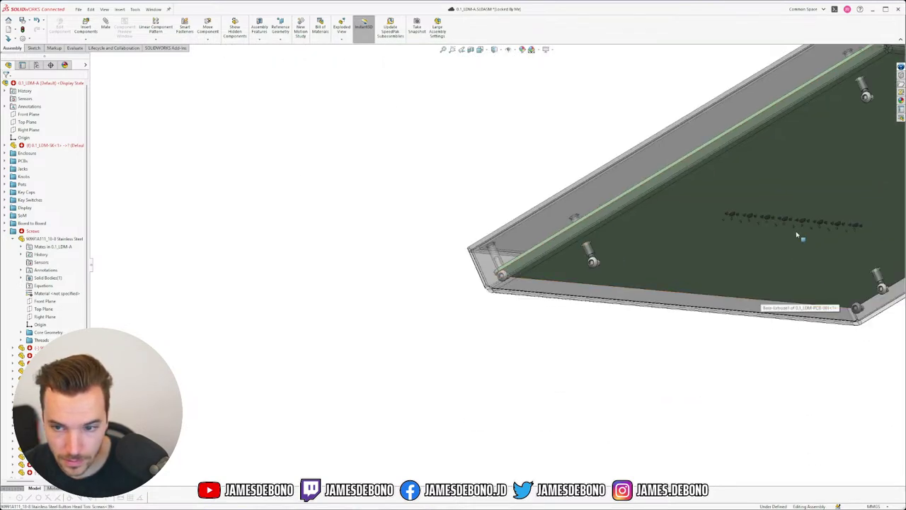
scroll(839, 223, "up", 3)
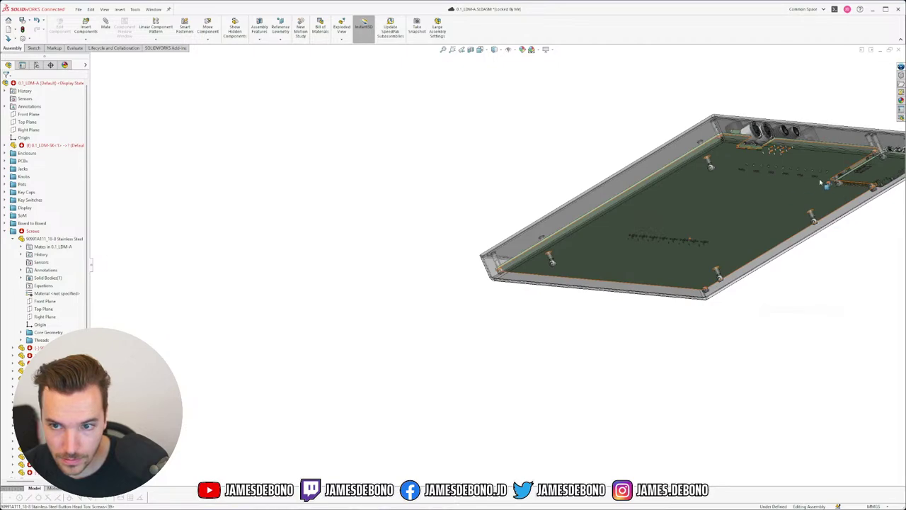
scroll(828, 187, "down", 3)
scroll(769, 202, "down", 3)
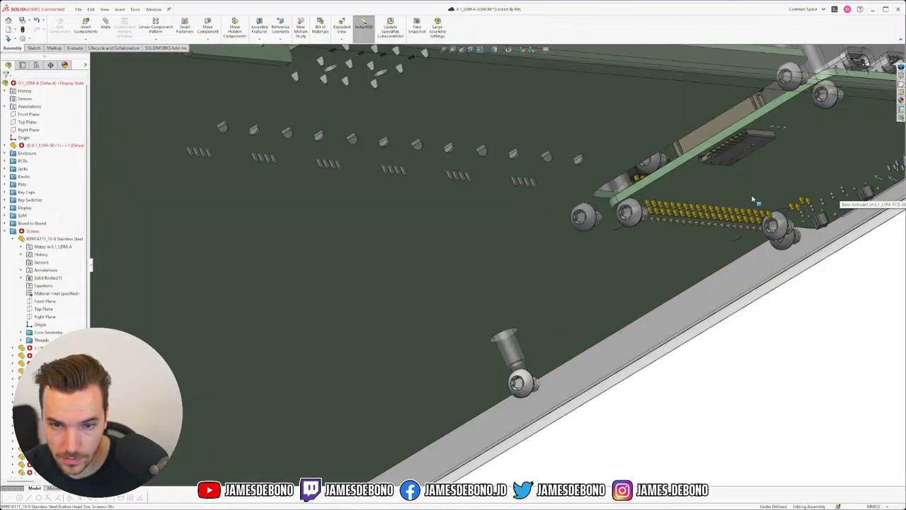
scroll(723, 204, "down", 2)
middle_click_drag(724, 203, 632, 267)
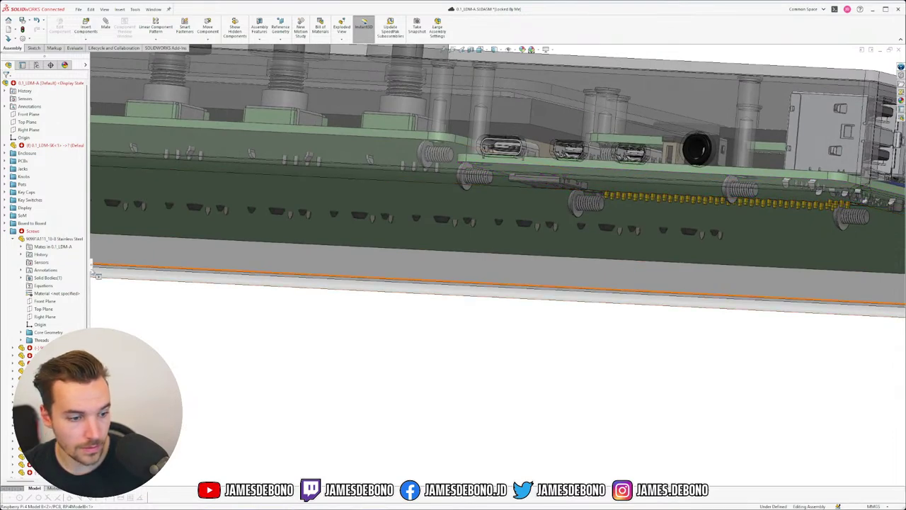
middle_click_drag(96, 275, 157, 267)
scroll(157, 267, "up", 6)
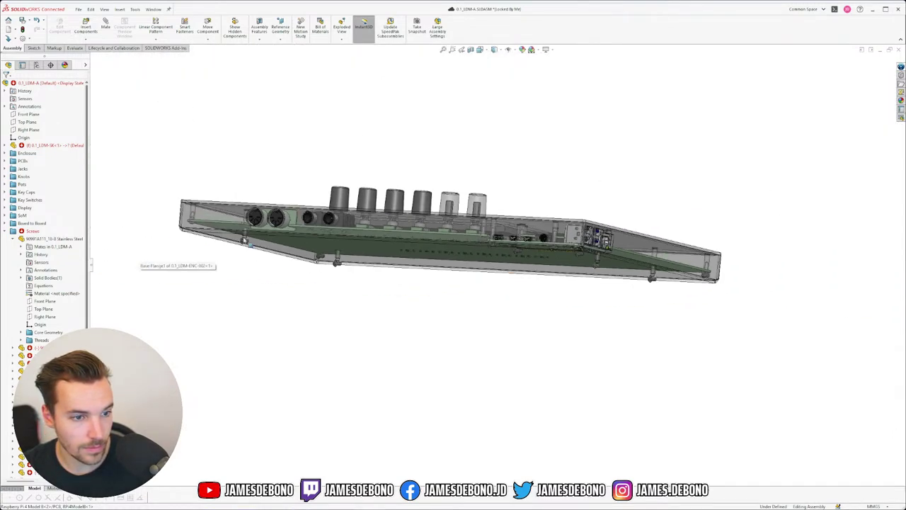
scroll(243, 241, "down", 3)
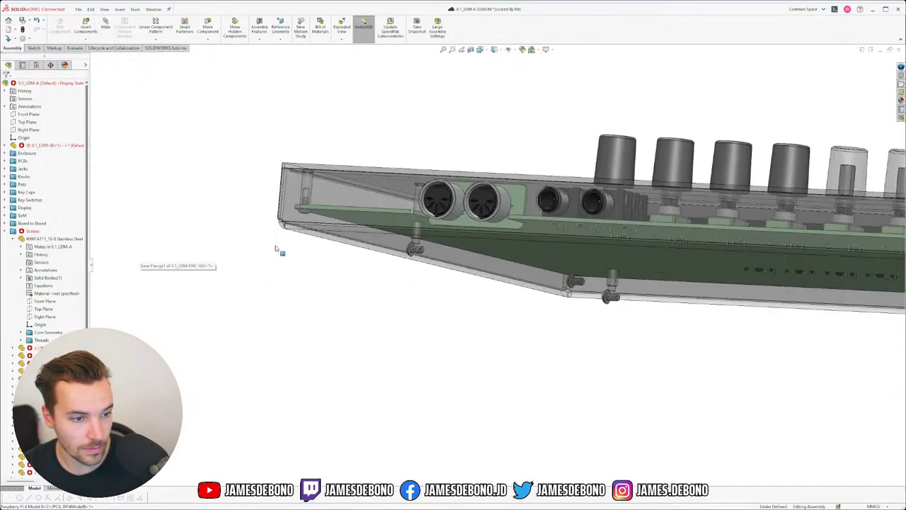
- Examine the second screw's broken mates and its position beneath the circuit board against the neighbouring screws and standoffs
left_click(22, 356)
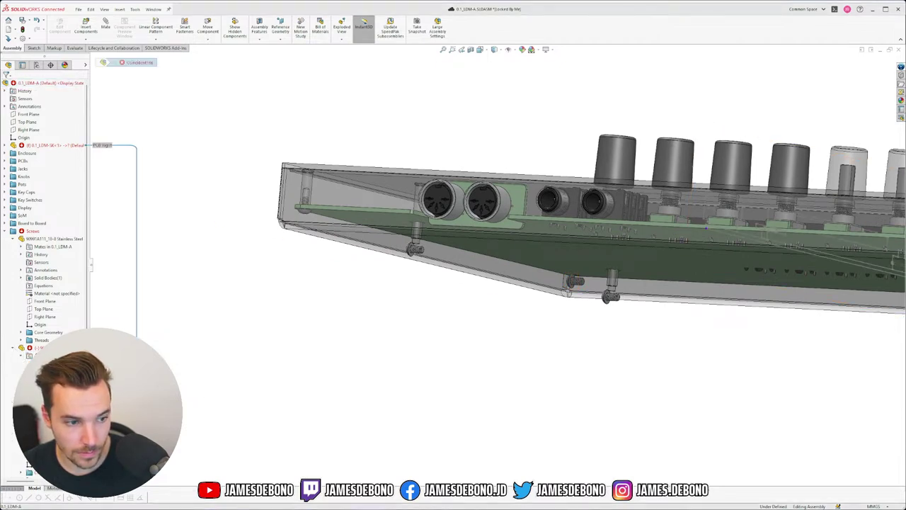
scroll(514, 317, "up", 3)
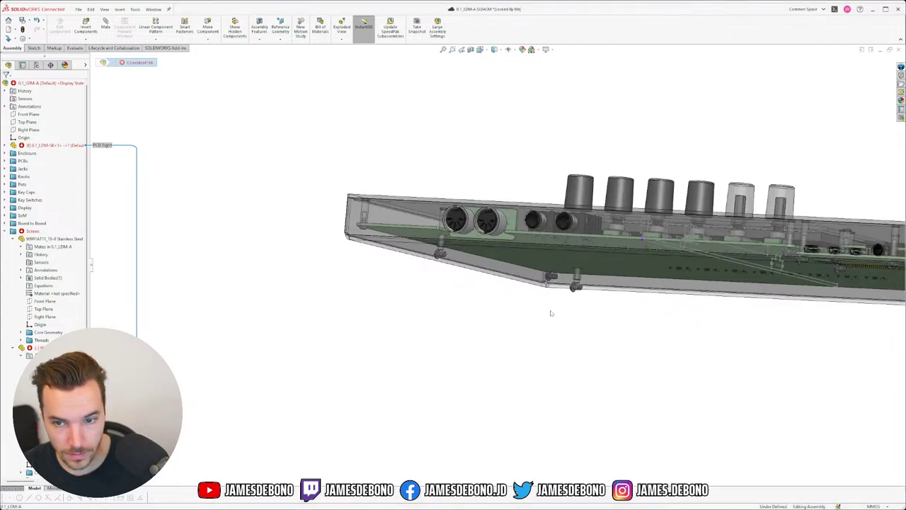
scroll(550, 310, "up", 2)
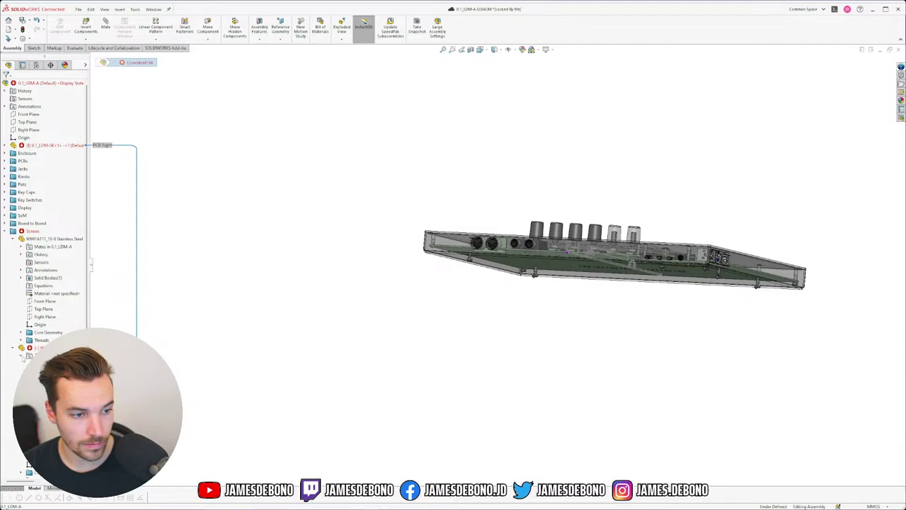
scroll(540, 283, "down", 4)
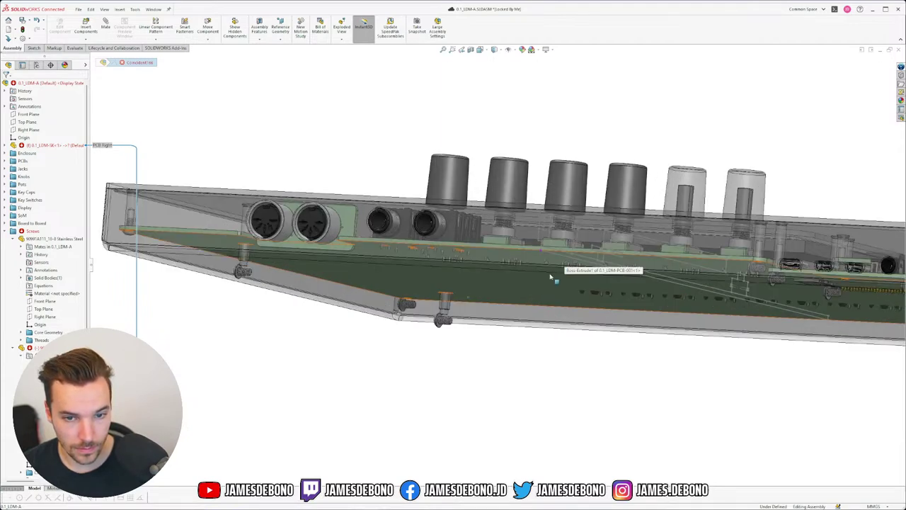
middle_click_drag(540, 286, 527, 281)
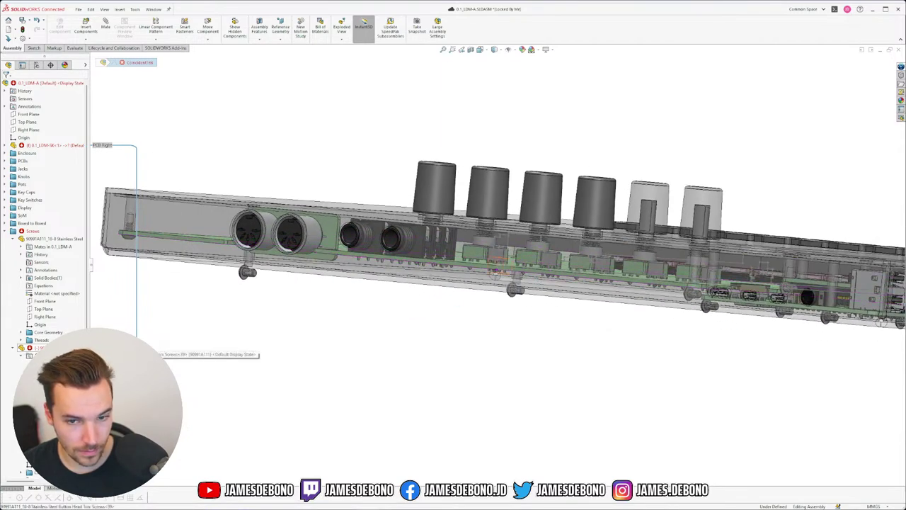
left_click(58, 347)
middle_click_drag(559, 316, 519, 288)
scroll(520, 288, "up", 4)
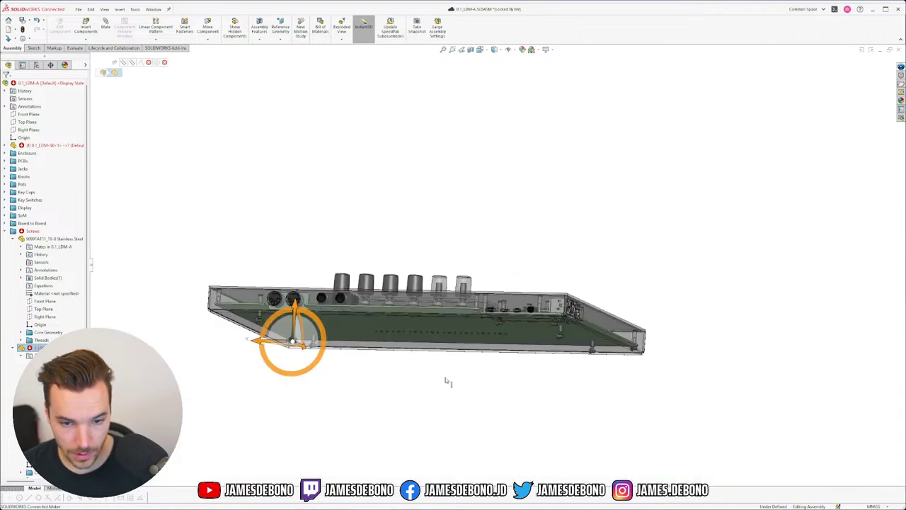
scroll(372, 345, "down", 8)
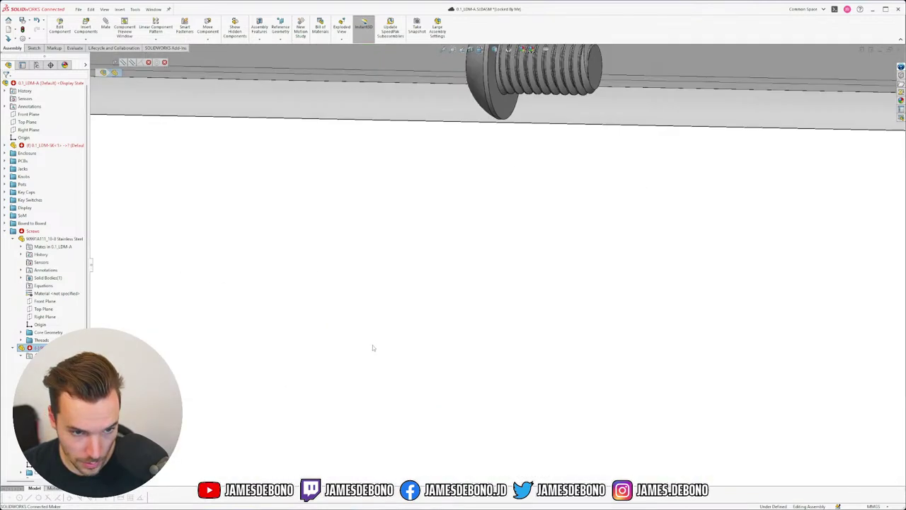
scroll(355, 268, "up", 5)
scroll(365, 205, "down", 2)
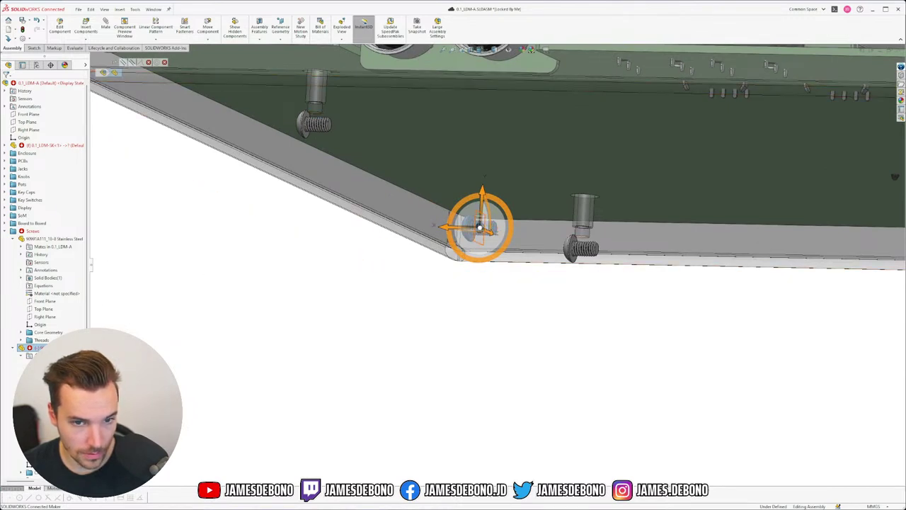
key("Escape")
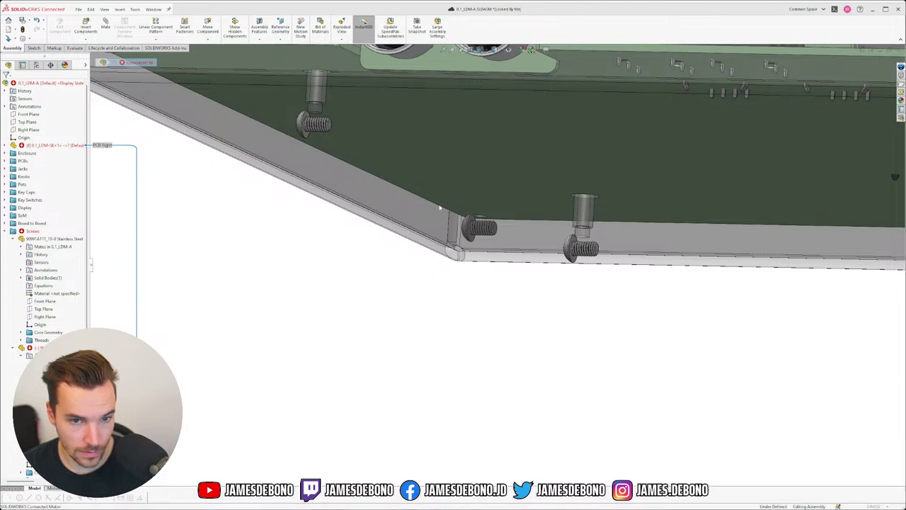
- Replace the missing face reference of the second screw's Coincident166 mate with a face on its button head
scroll(465, 224, "down", 7)
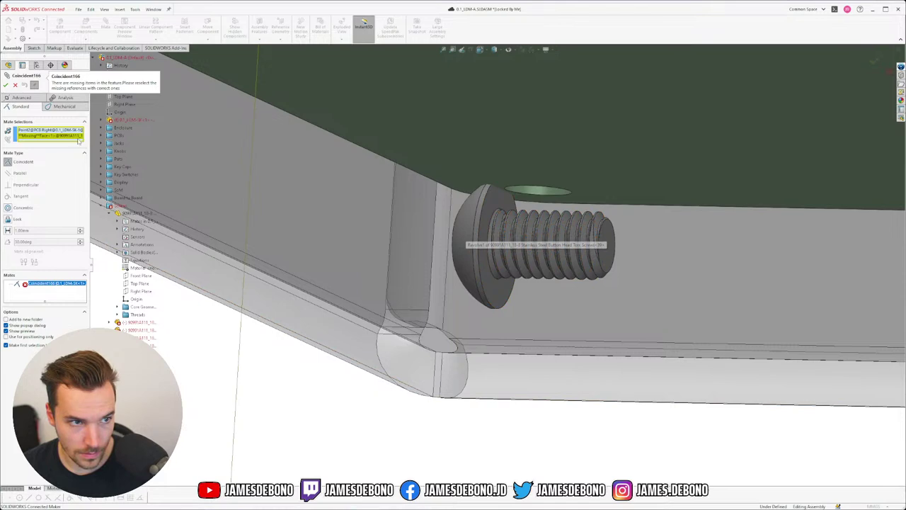
left_click(50, 136)
left_click(466, 212)
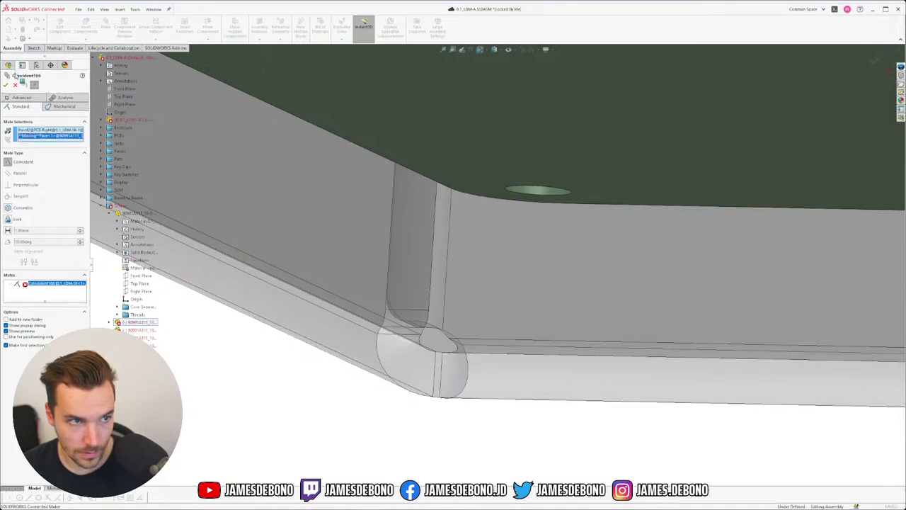
key("Return")
scroll(697, 215, "up", 5)
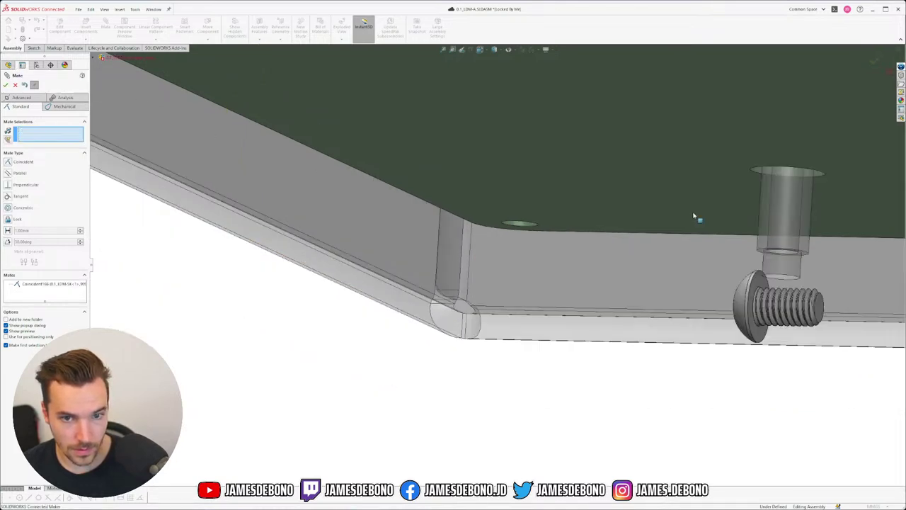
- Replace the missing face reference of the second screw's Concentric3 mate with the round rim of its head and close the mate editing
scroll(778, 278, "down", 5)
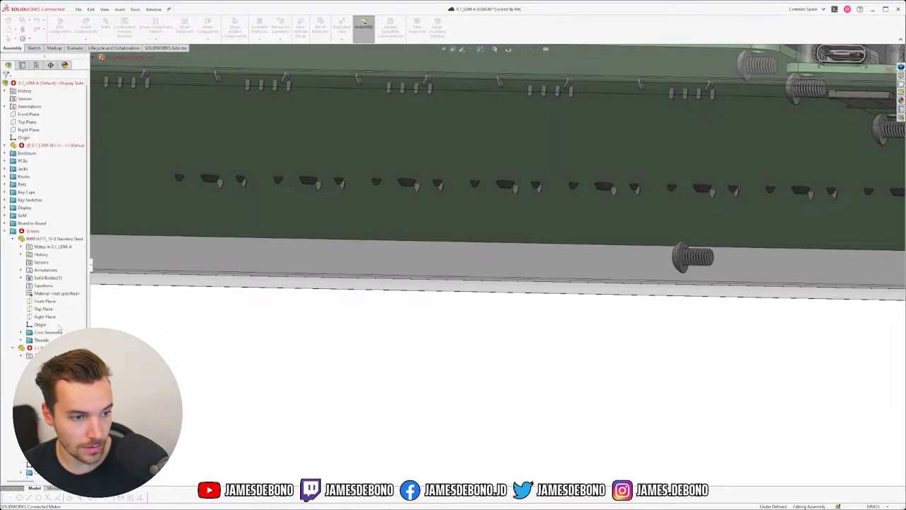
left_click(54, 363)
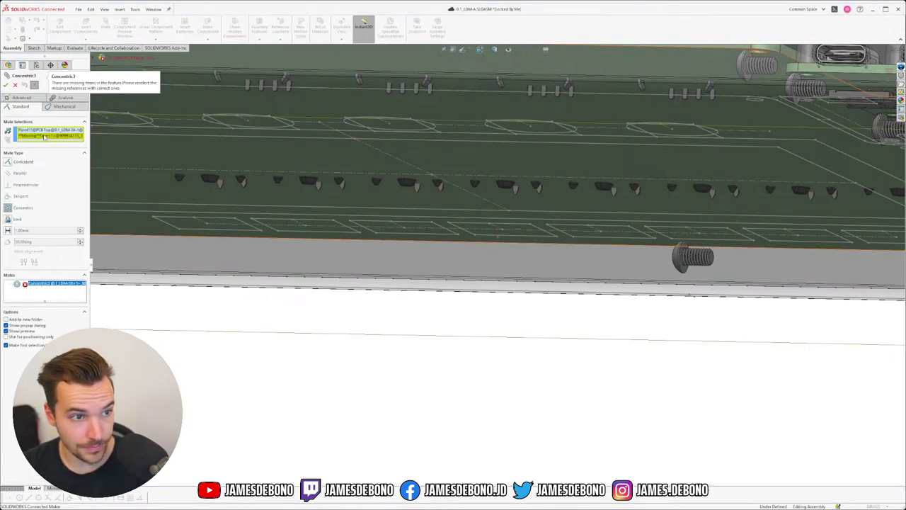
left_click(44, 137)
scroll(693, 258, "down", 5)
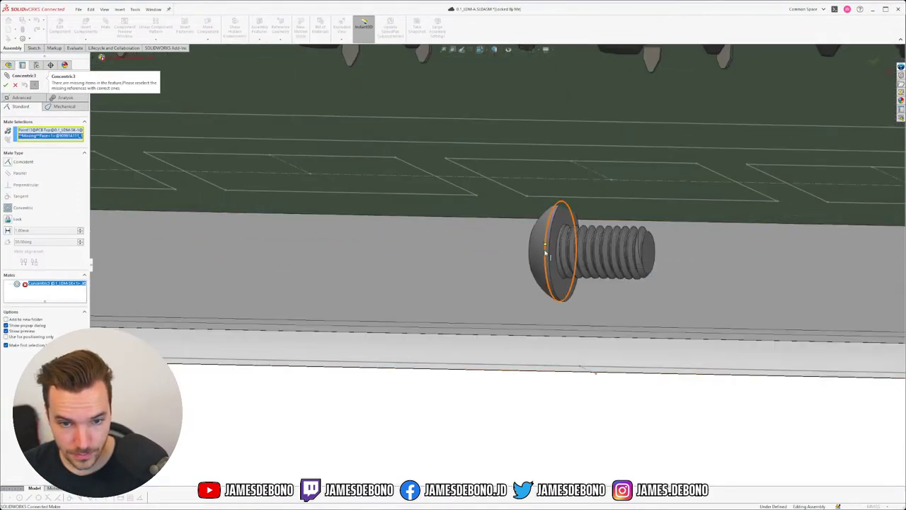
left_click(545, 255)
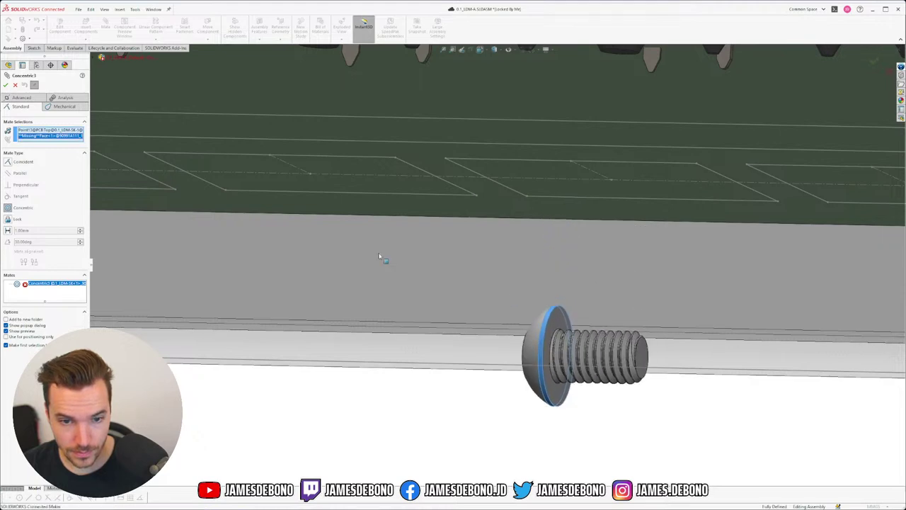
key("Return")
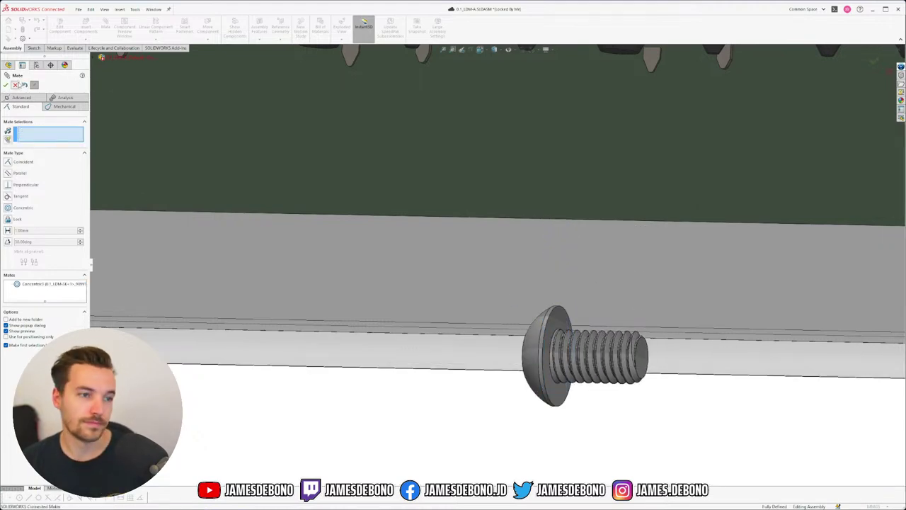
key("Escape")
- Delete every 90991A111 screw in the Screws folder except the first one at the enclosure corner
scroll(375, 221, "up", 10)
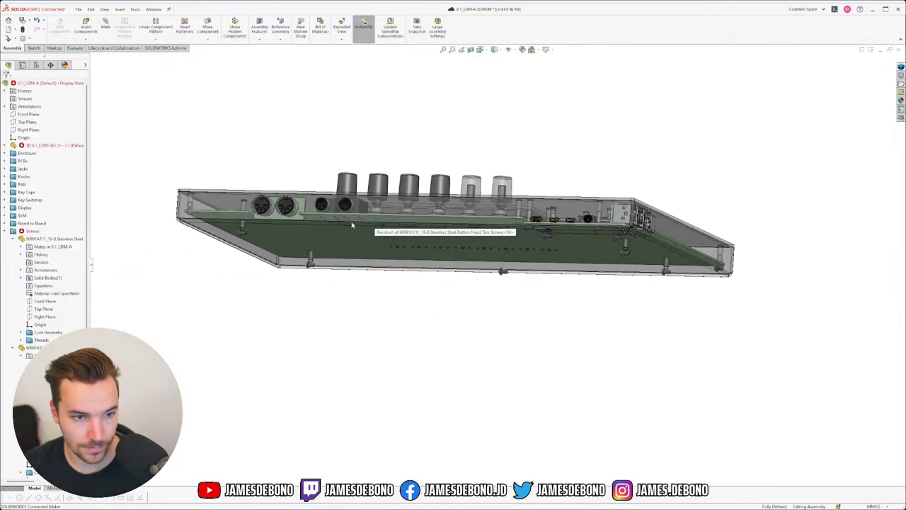
scroll(293, 238, "down", 3)
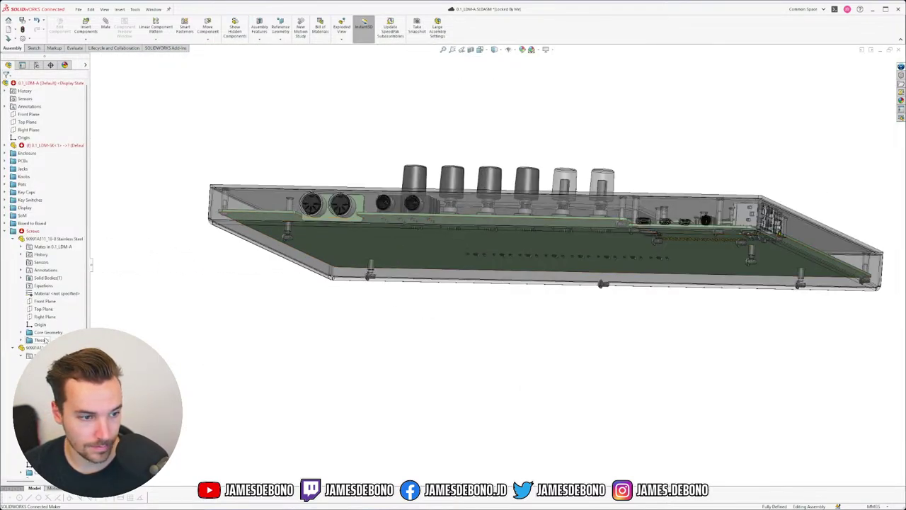
left_click(15, 246)
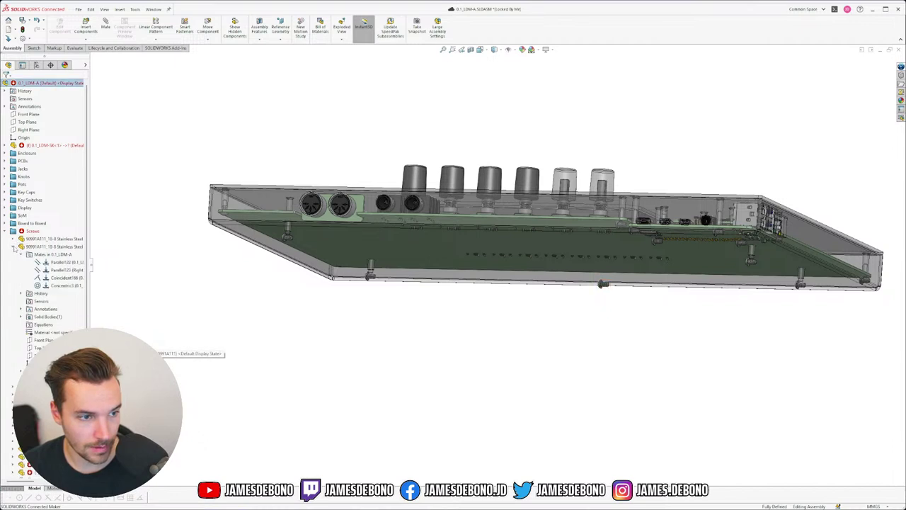
left_click(20, 254)
left_click(12, 246)
left_click(42, 248)
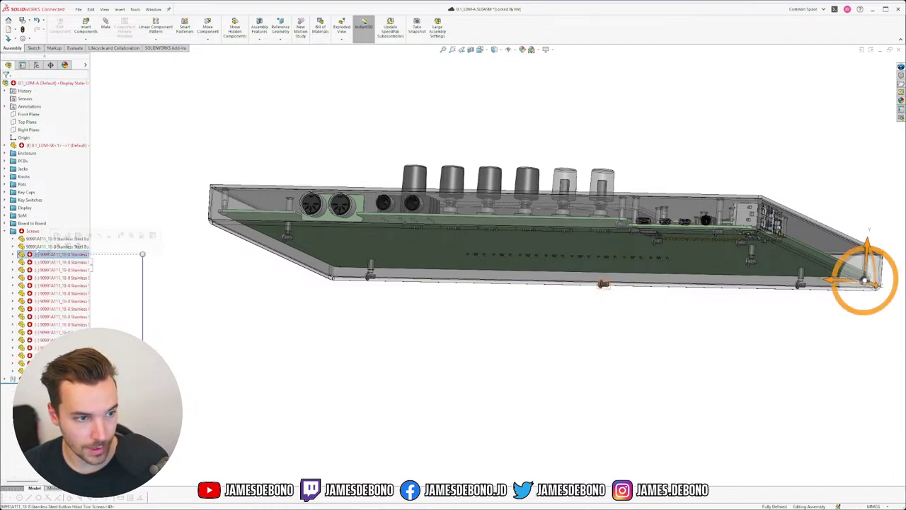
left_click(50, 370, "shift")
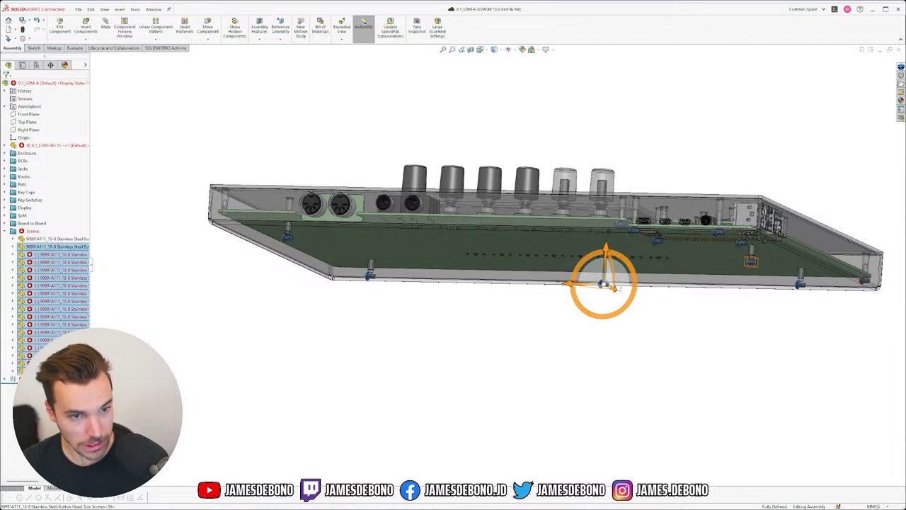
key("Delete")
left_click(497, 234)
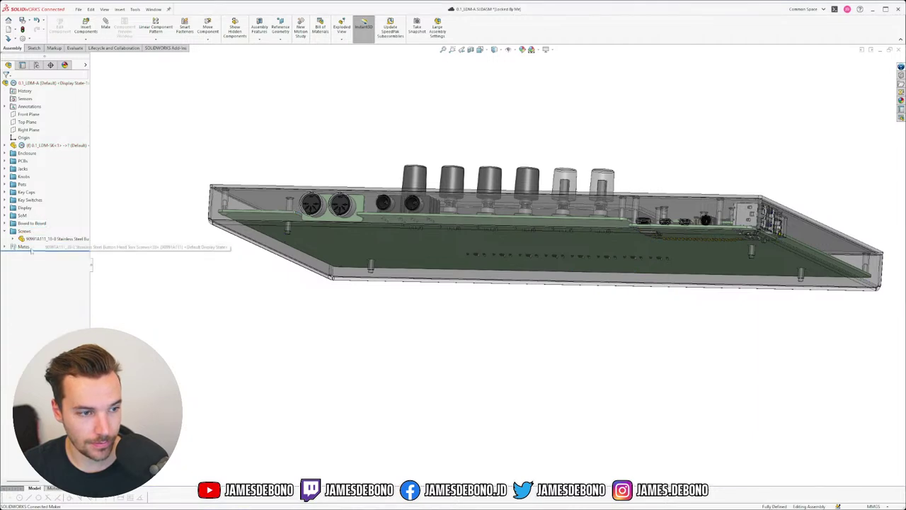
- Start Copy with Mates on the remaining corner screw and proceed to its mate references
left_click(33, 239)
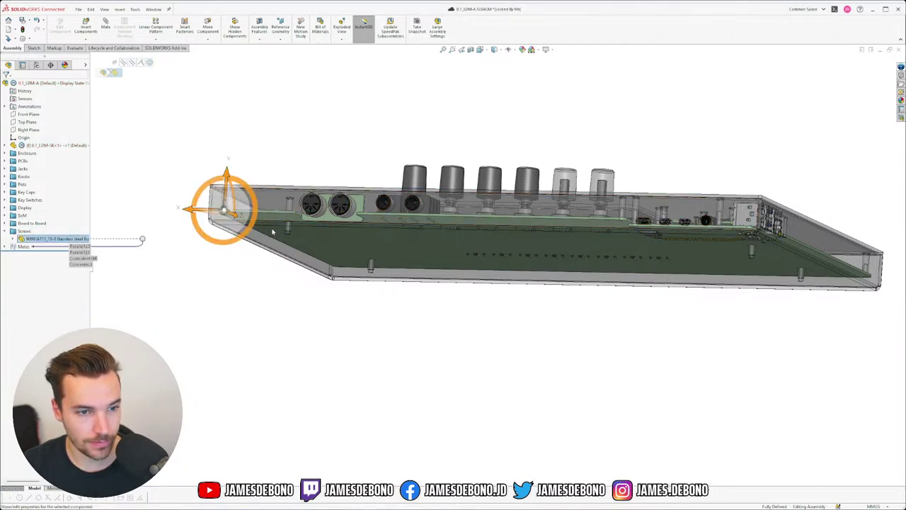
scroll(272, 232, "down", 5)
middle_click_drag(368, 205, 392, 222)
left_click(87, 41)
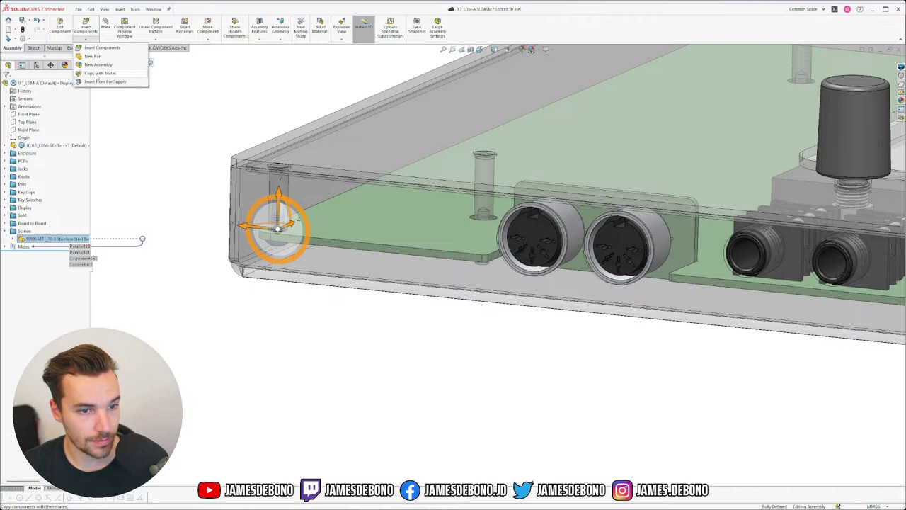
left_click(97, 74)
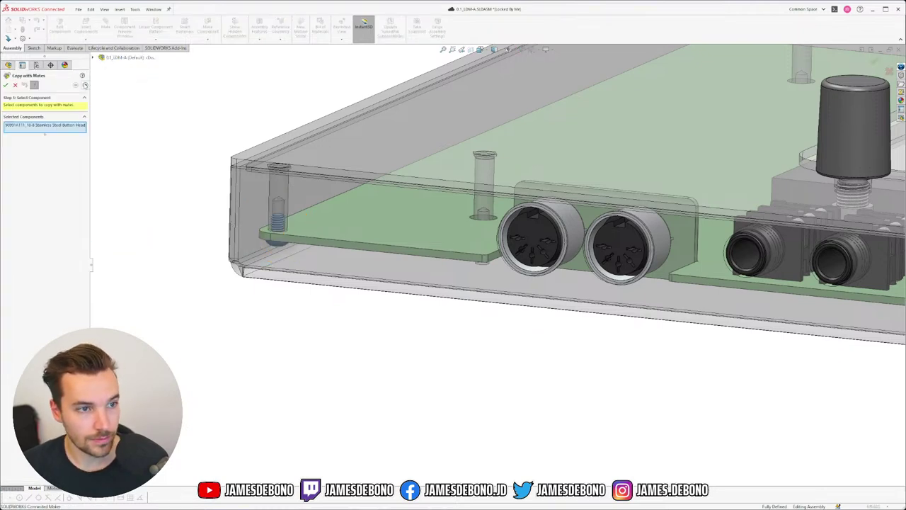
left_click(85, 86)
- Repeat the original references for the copied screw's Parallel120, Parallel121 and Coincident164 mates
scroll(317, 139, "up", 5)
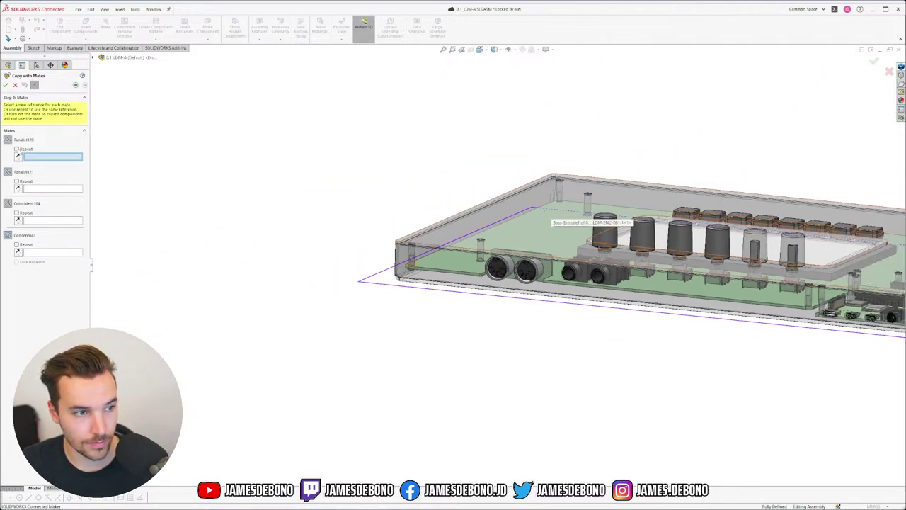
left_click(17, 148)
left_click(17, 181)
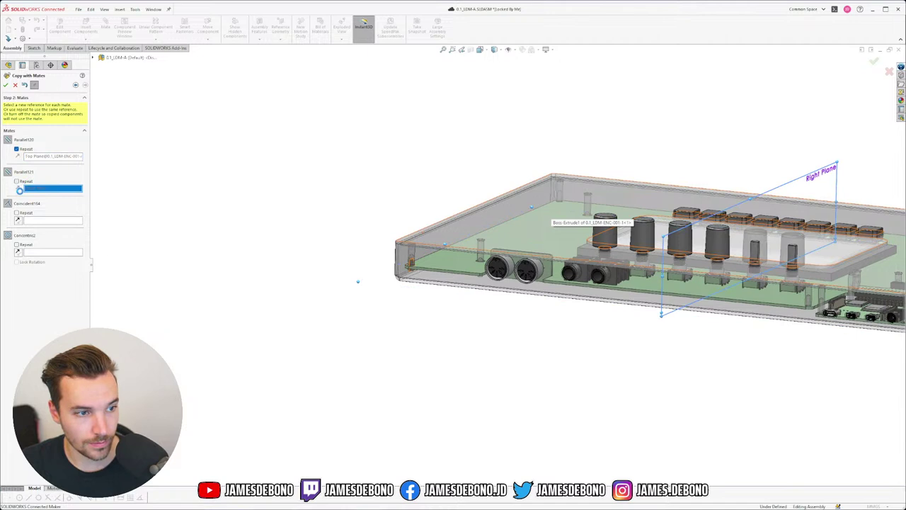
left_click(16, 212)
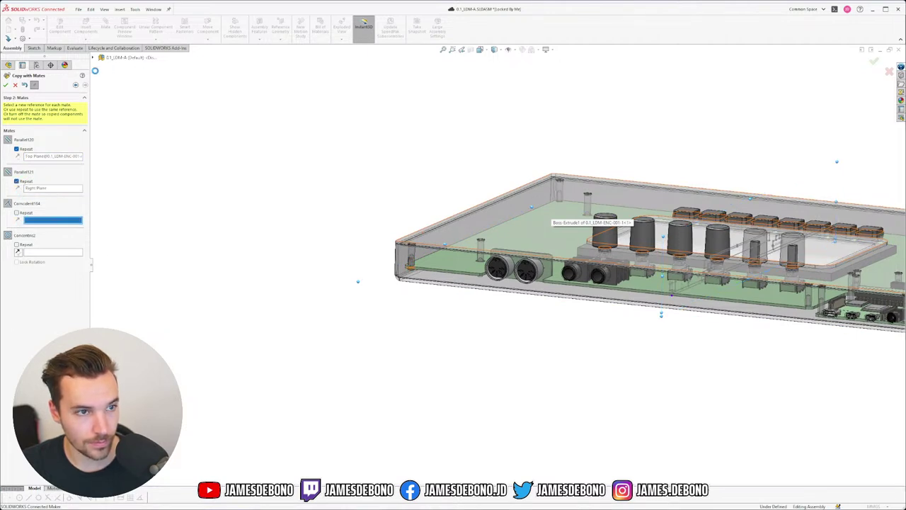
left_click(93, 57)
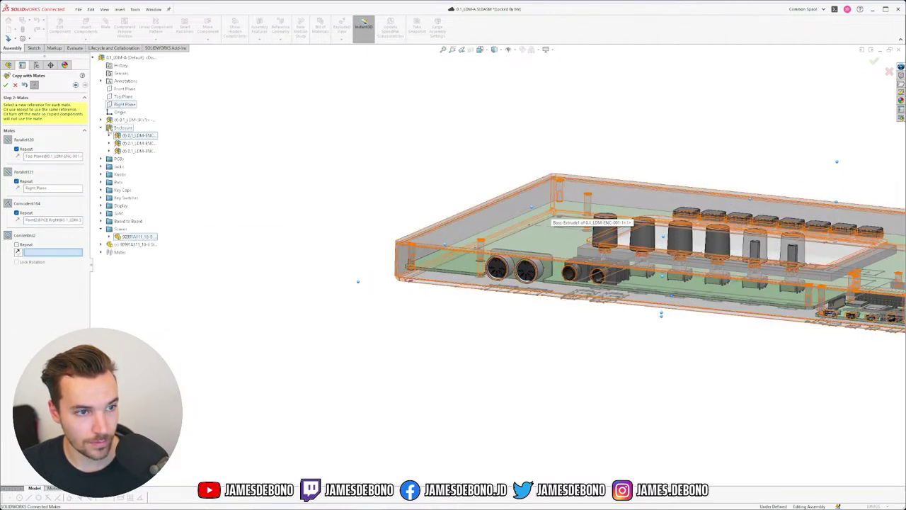
- Place a screw copy concentric with the PCB Top sketch's hole at the rear corner on the round-connector side, keeping the repeated mates
left_click(101, 120)
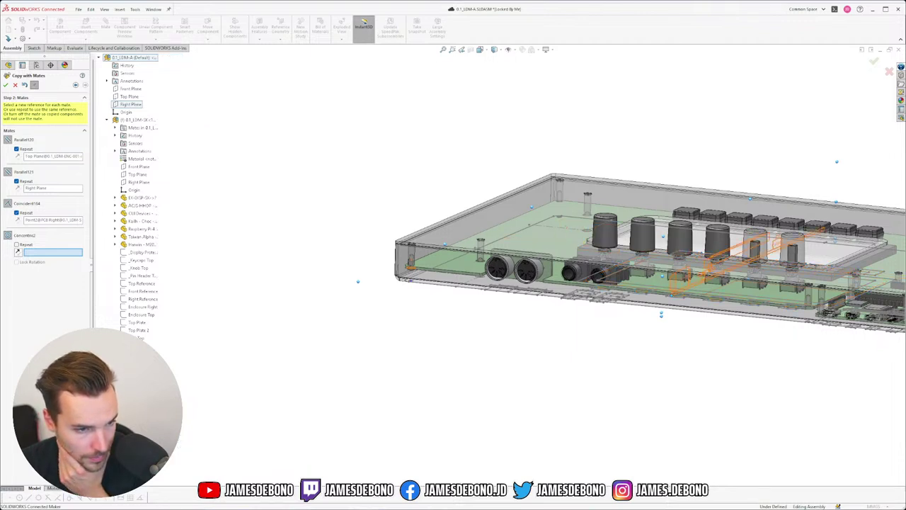
left_click(161, 352)
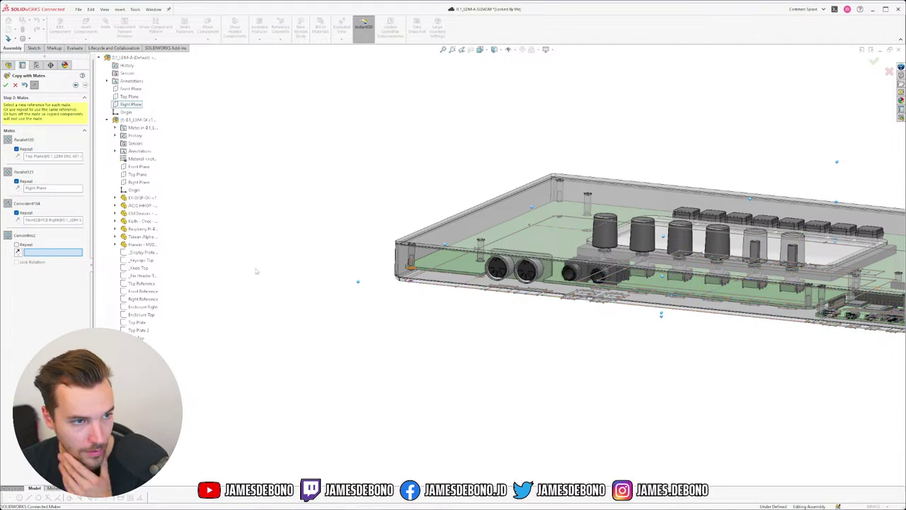
scroll(541, 209, "down", 5)
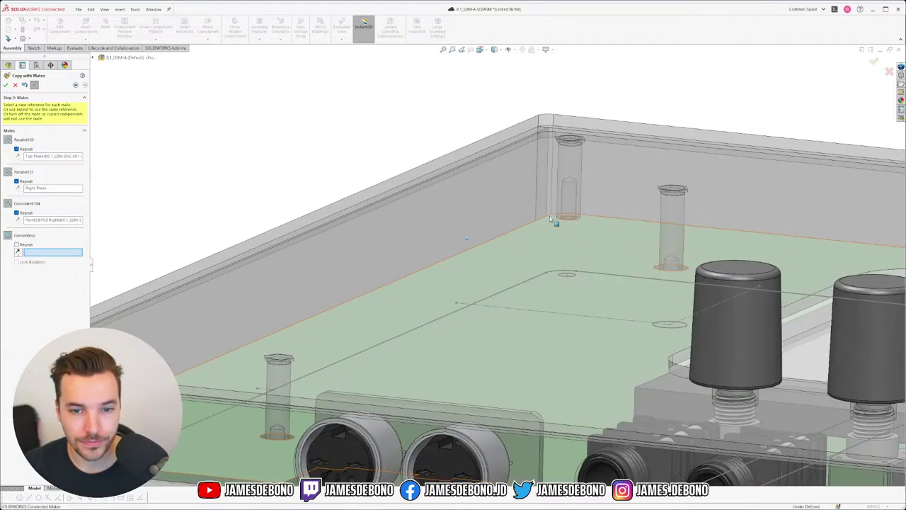
scroll(577, 243, "down", 3)
left_click(571, 248)
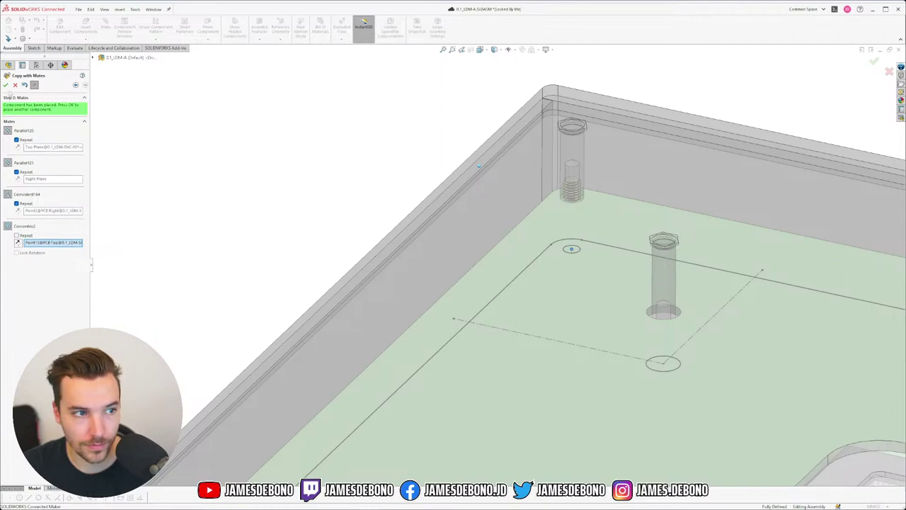
left_click(6, 85)
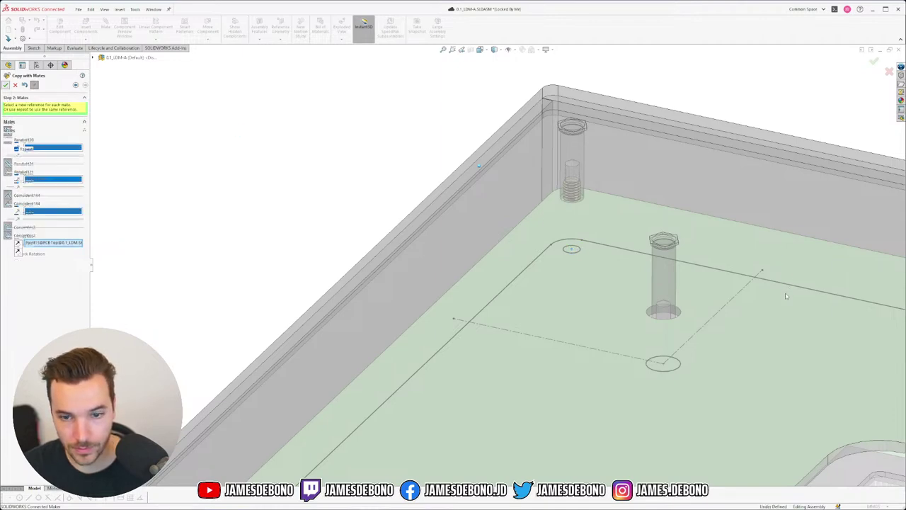
- Place another screw copy concentric with the hole at the PCB's opposite rear corner, keeping the other mate references repeated
scroll(785, 296, "up", 5)
scroll(788, 343, "up", 2)
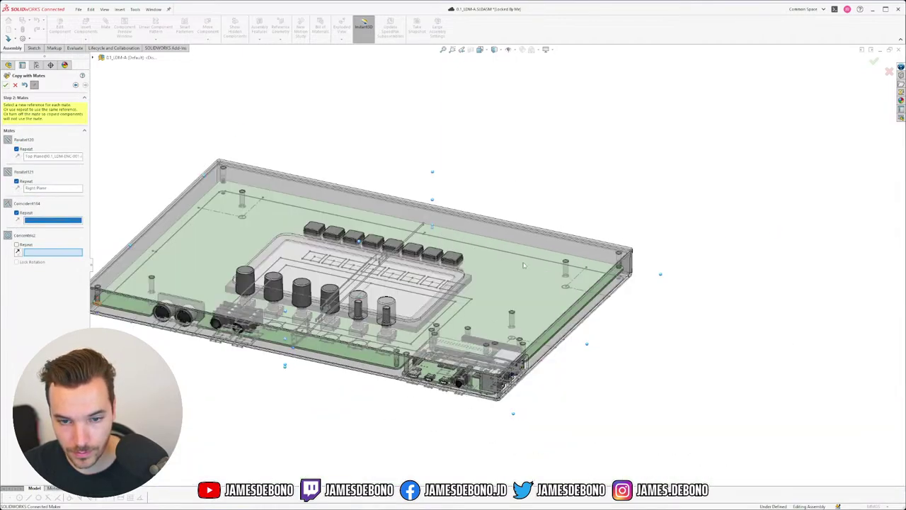
scroll(566, 269, "down", 5)
scroll(570, 270, "down", 4)
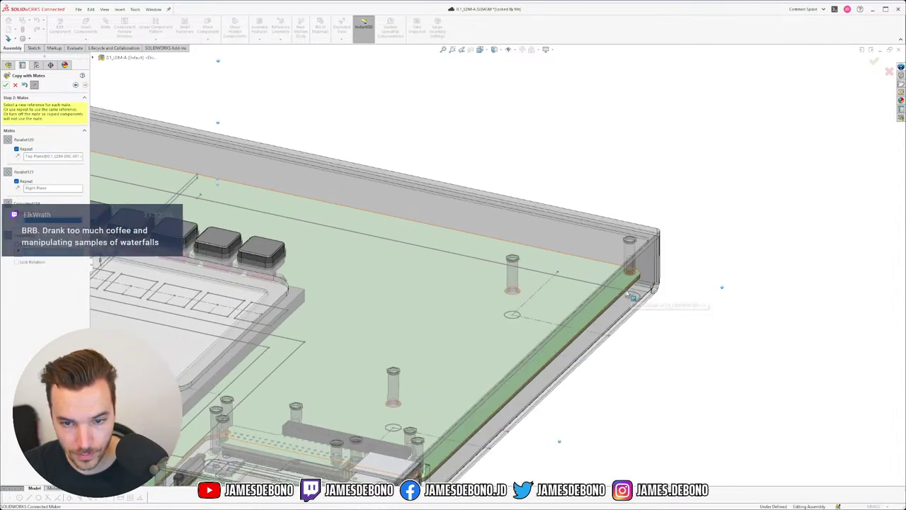
left_click(617, 297)
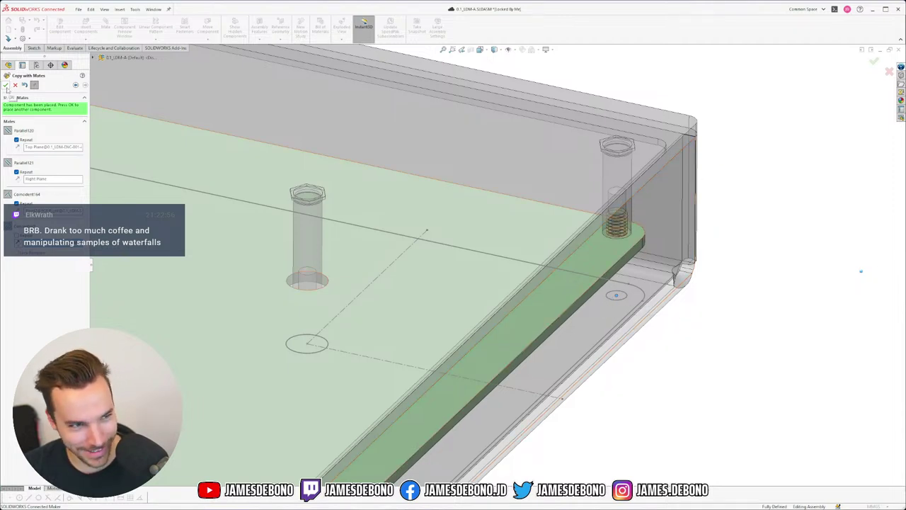
left_click(7, 86)
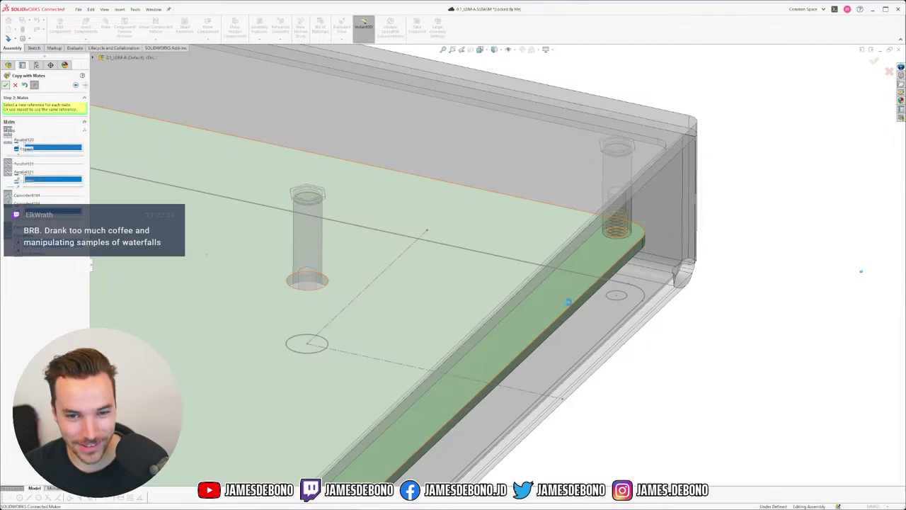
- Place a screw copy concentric with the main PCB's corner hole beside the Raspberry Pi's Ethernet port
scroll(548, 303, "up", 3)
scroll(360, 341, "up", 5)
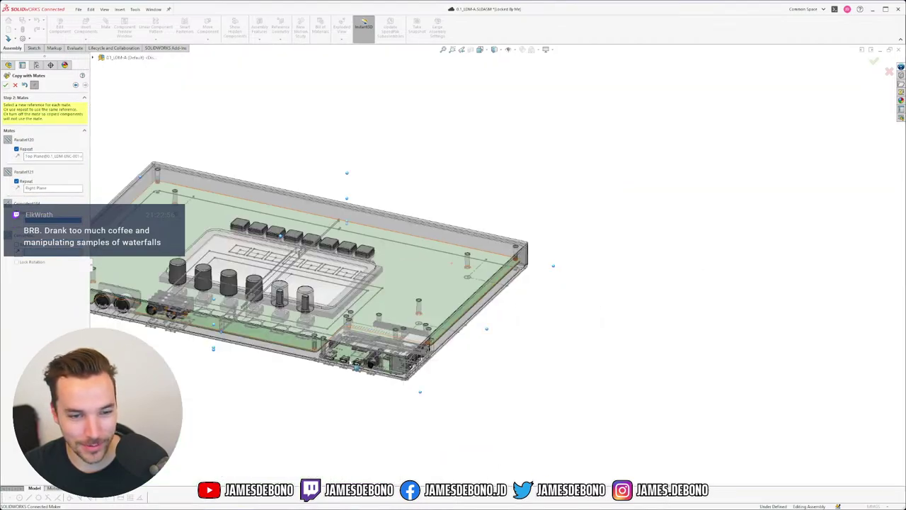
scroll(429, 325, "down", 8)
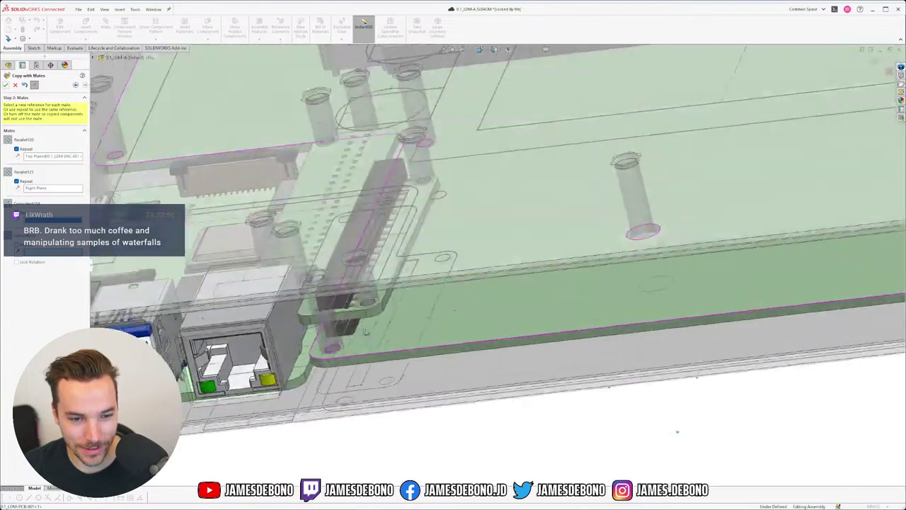
middle_click_drag(366, 332, 387, 354)
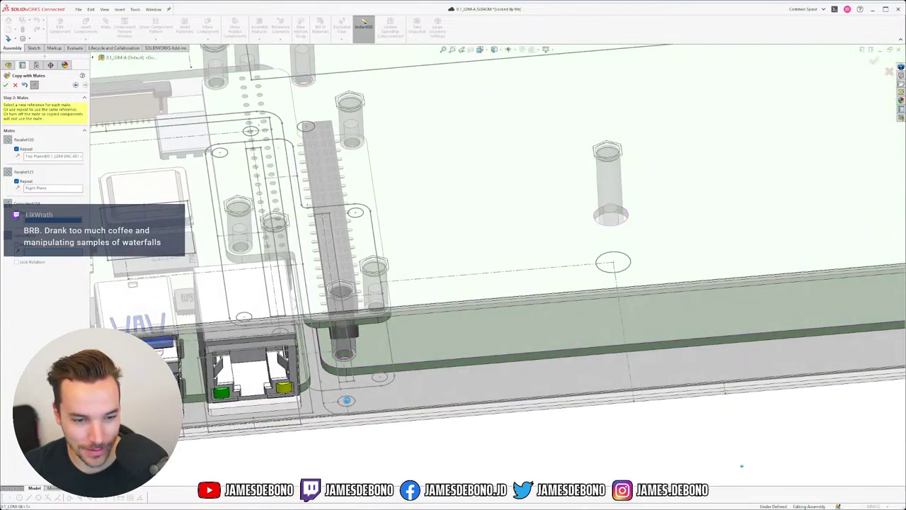
left_click(346, 400)
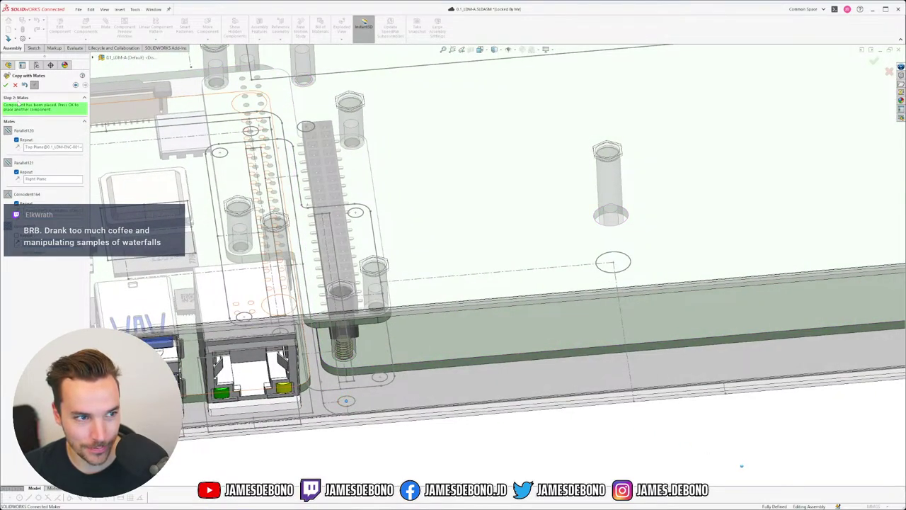
left_click(5, 85)
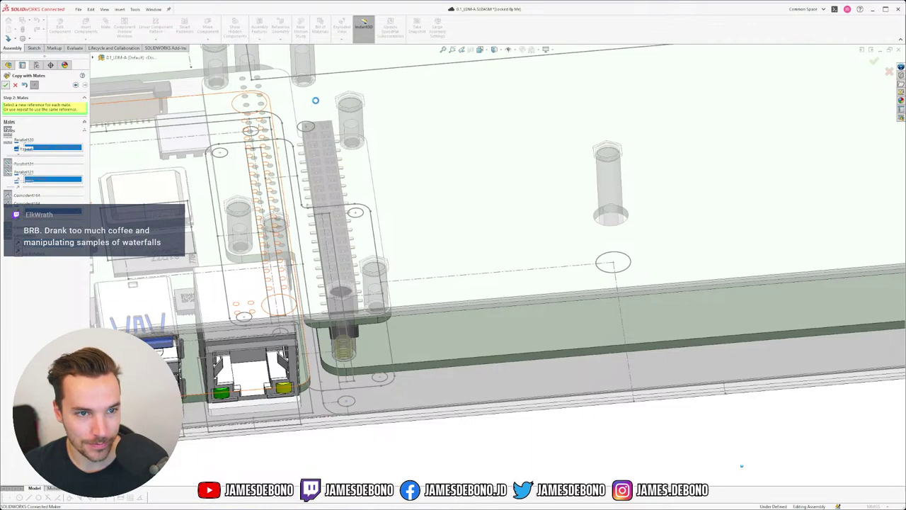
- Place a screw copy concentric with the main PCB hole at the inner notch corner, near the end of the pin header
middle_click_drag(318, 122, 307, 119)
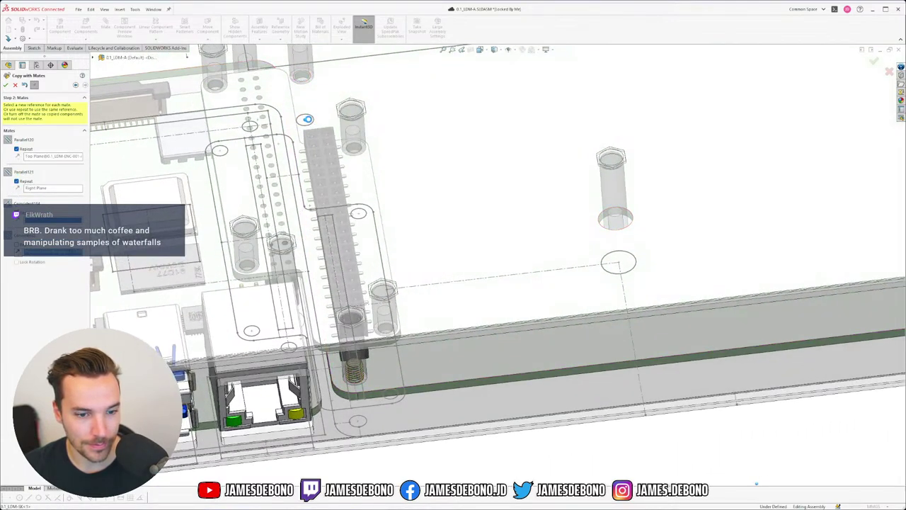
left_click(306, 118)
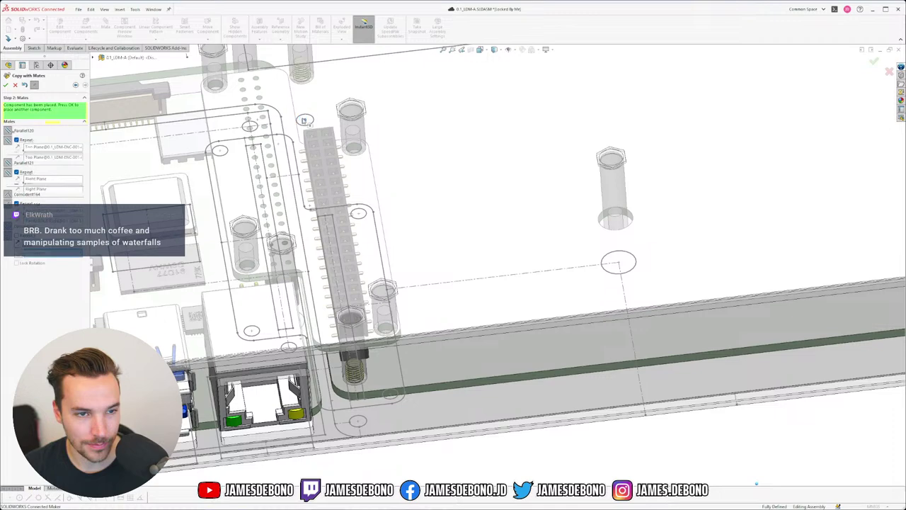
left_click(6, 85)
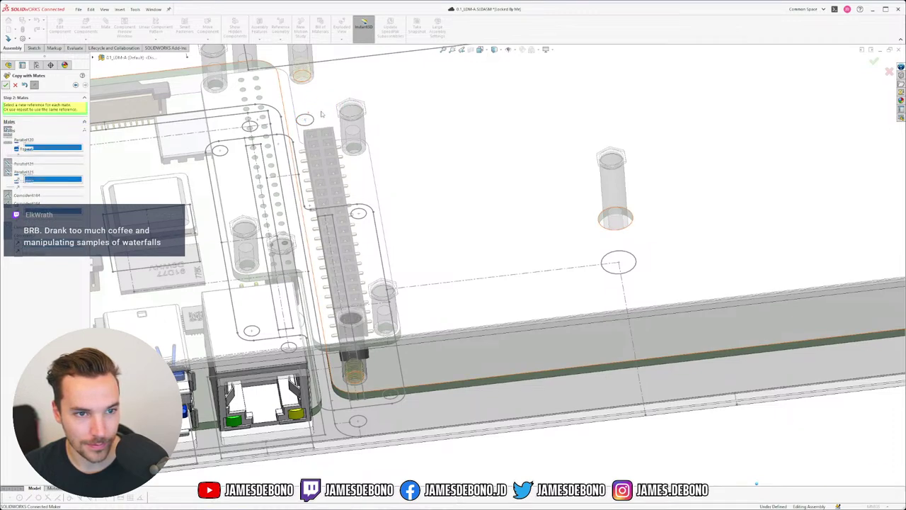
- Place a screw copy concentric with the main PCB's front corner hole next to the Raspberry Pi's USB-C port
scroll(304, 114, "up", 5)
scroll(299, 177, "down", 5)
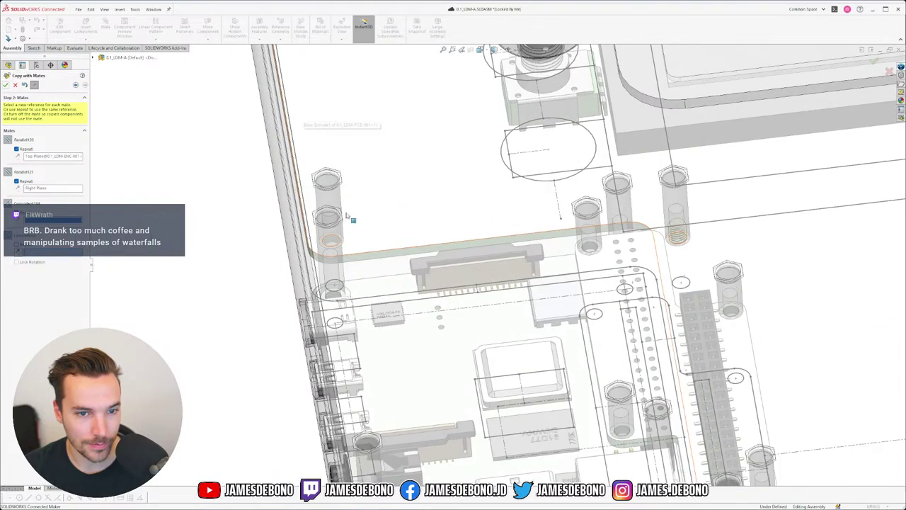
middle_click_drag(348, 218, 346, 300)
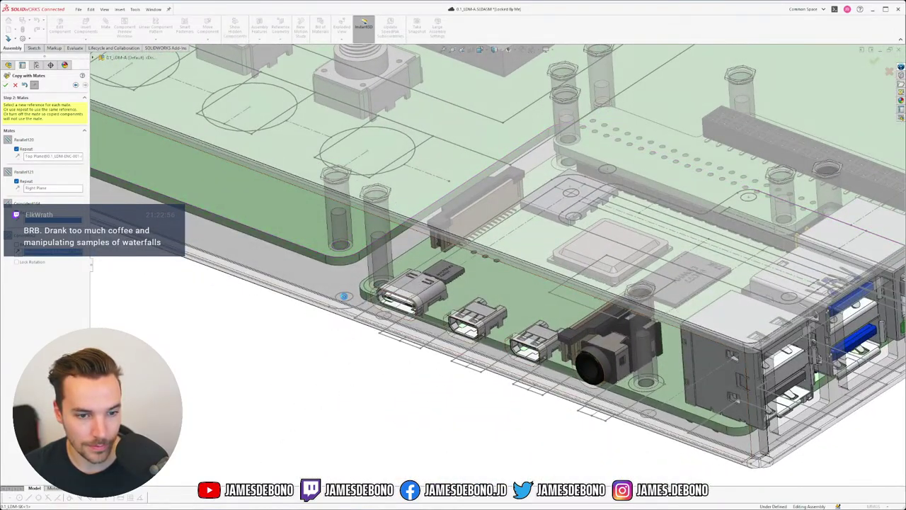
left_click(345, 298)
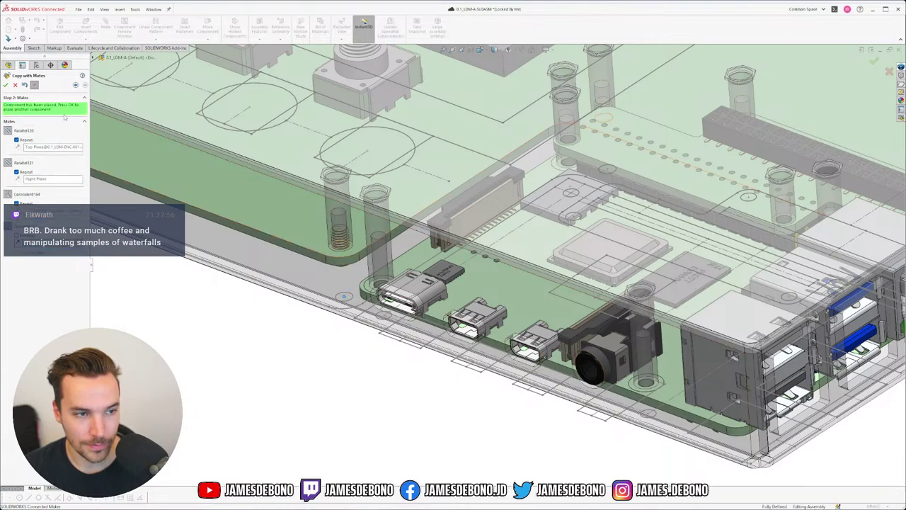
left_click(6, 84)
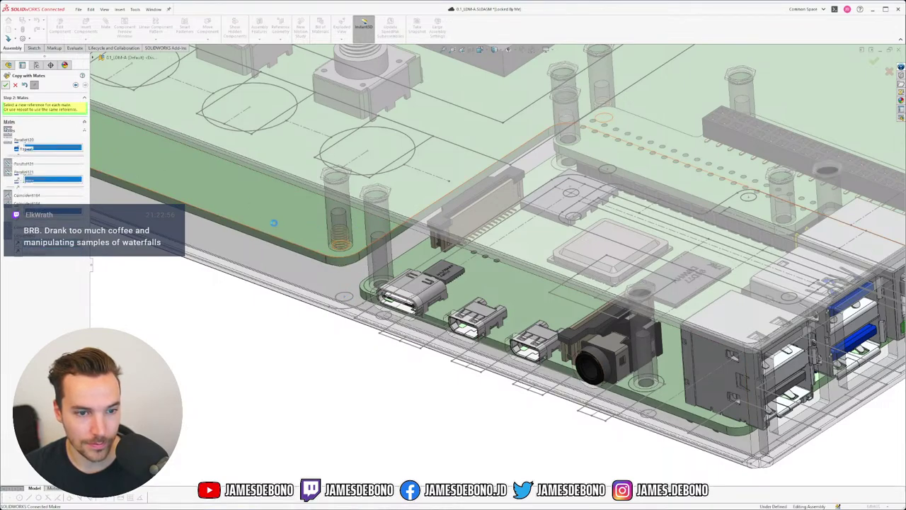
- Give the next screw copy's coincident mate a new reference, using the sketch point beside the potentiometers instead of the repeated one
scroll(254, 216, "up", 6)
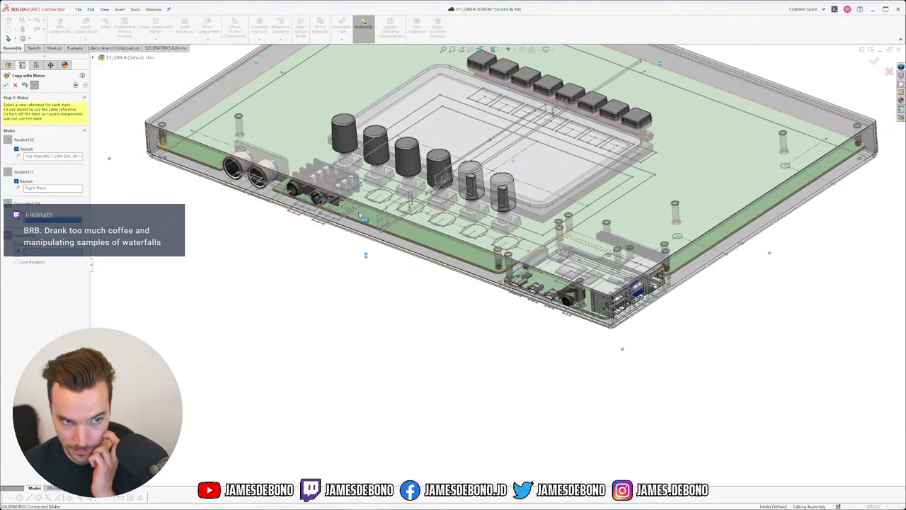
scroll(361, 216, "up", 1)
scroll(394, 227, "up", 1)
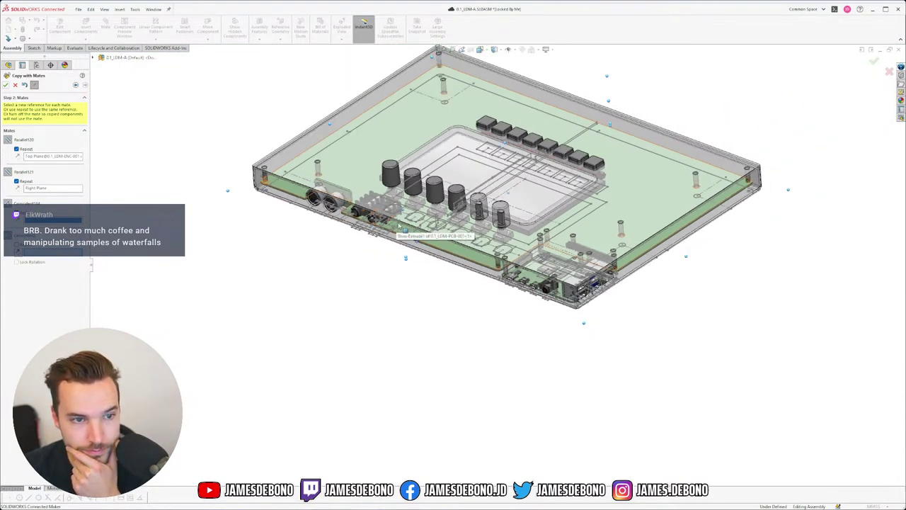
scroll(390, 225, "down", 3)
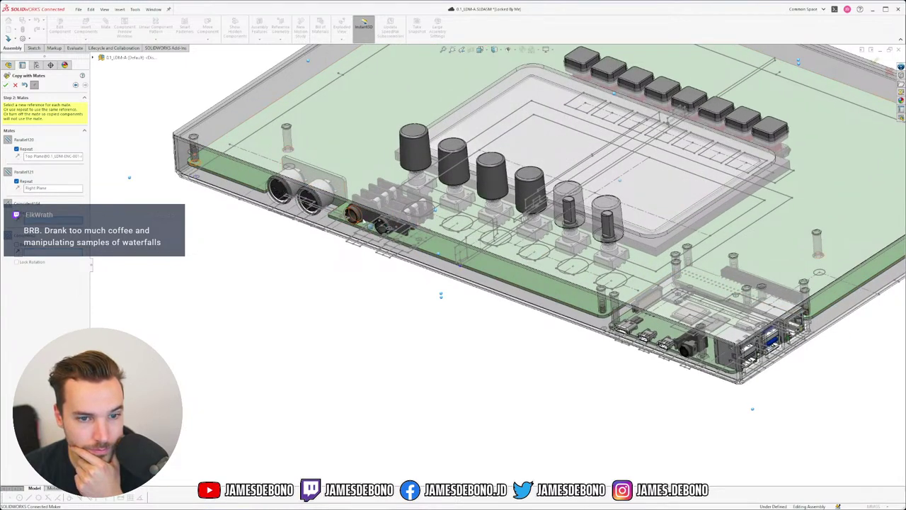
scroll(358, 223, "down", 5)
middle_click_drag(387, 235, 398, 187)
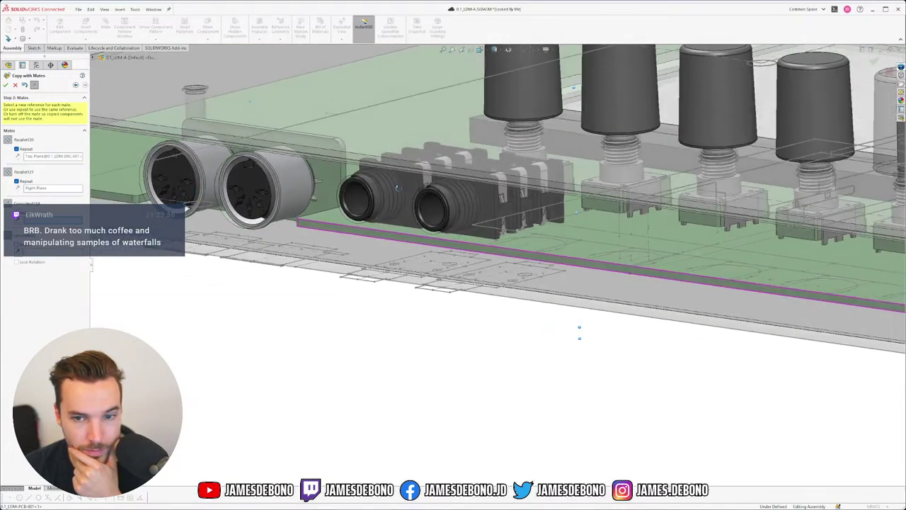
scroll(453, 312, "up", 5)
scroll(715, 262, "down", 5)
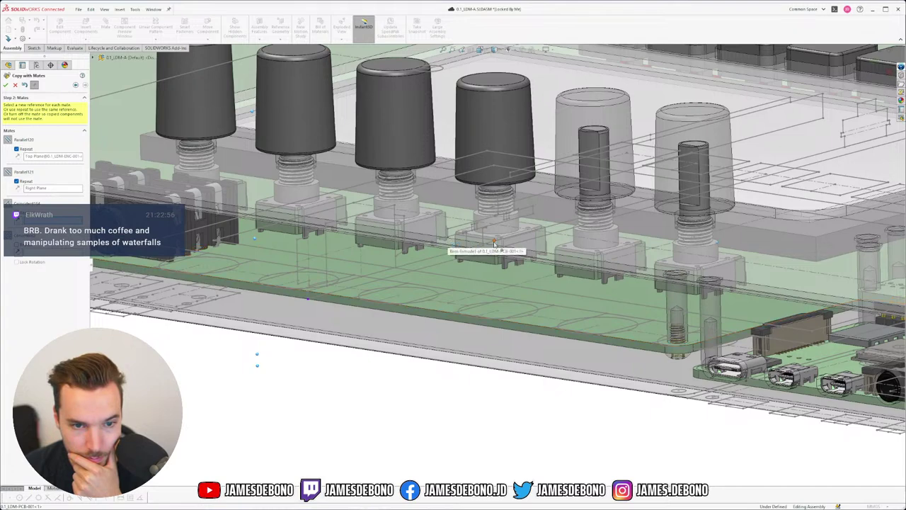
middle_click_drag(494, 243, 455, 228)
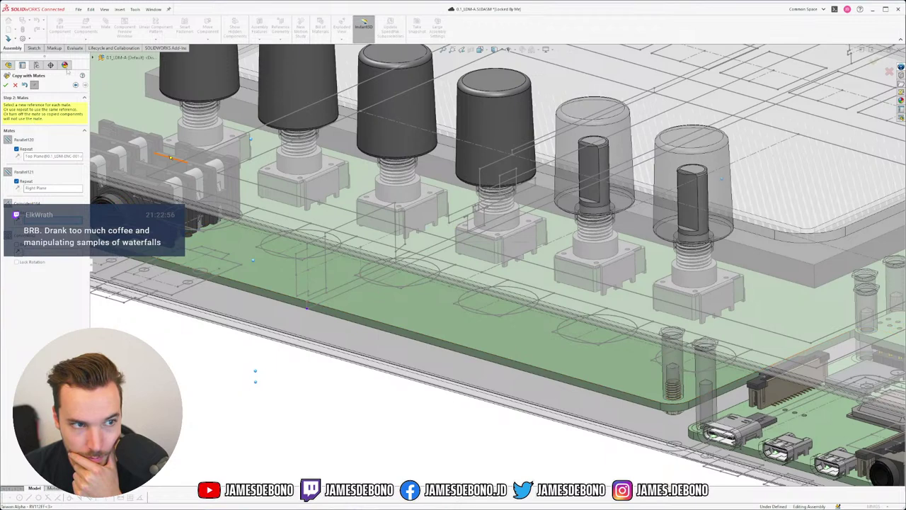
left_click(99, 57)
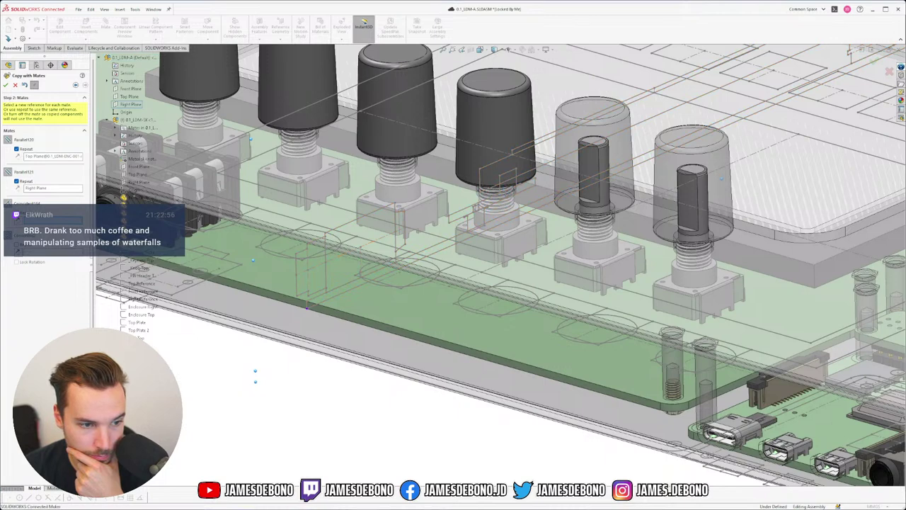
left_click(172, 340)
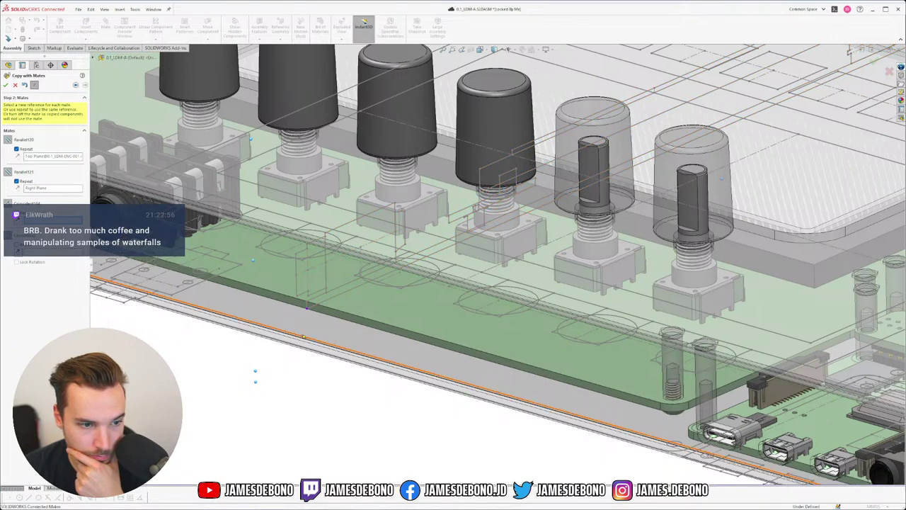
left_click(450, 223)
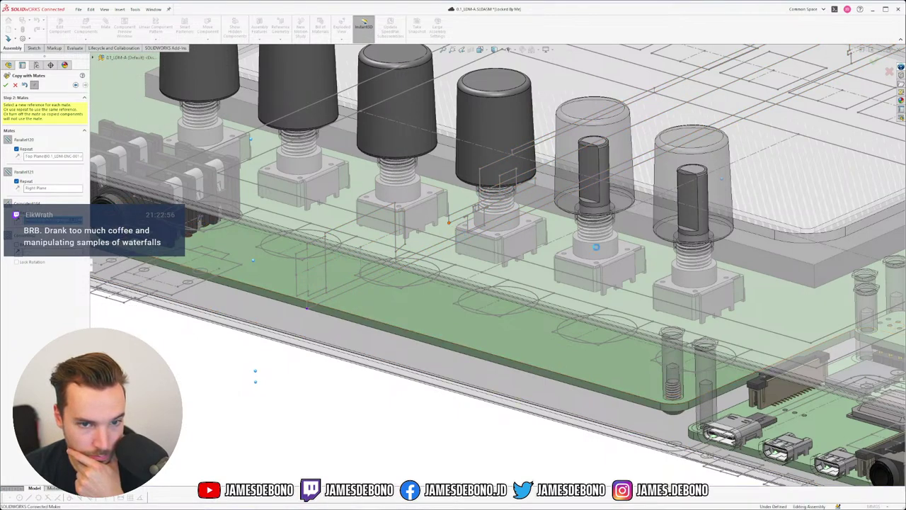
- Place the screw copy concentric with the nearer of the two sketch circles at the Raspberry Pi's inner corner
key("f")
scroll(588, 299, "down", 3)
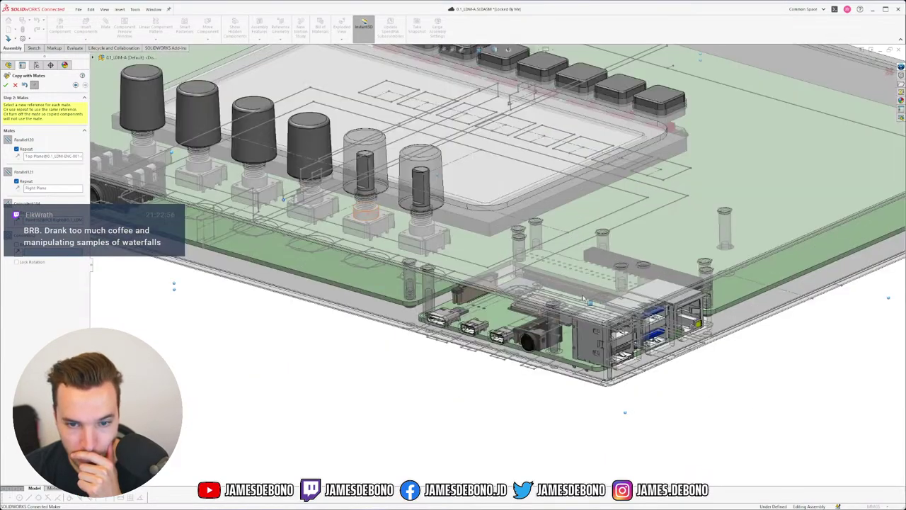
scroll(526, 301, "down", 5)
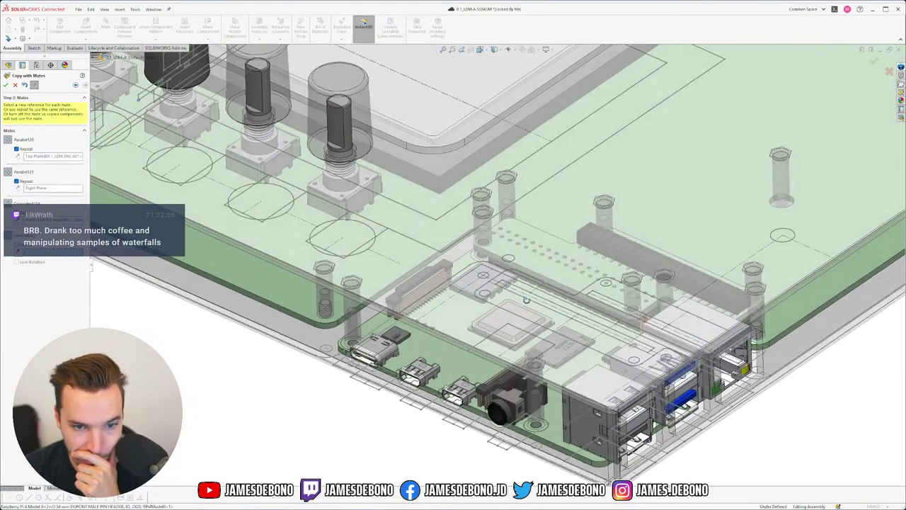
middle_click_drag(527, 302, 523, 305)
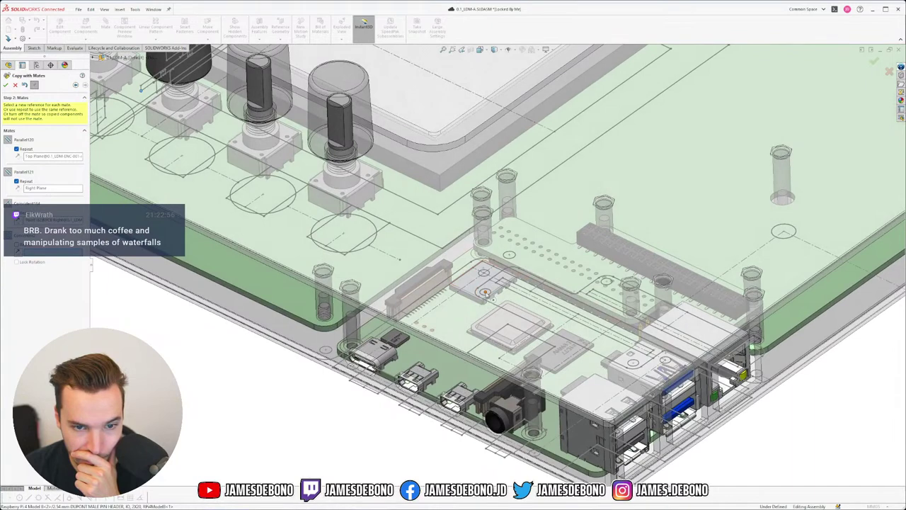
left_click(485, 291)
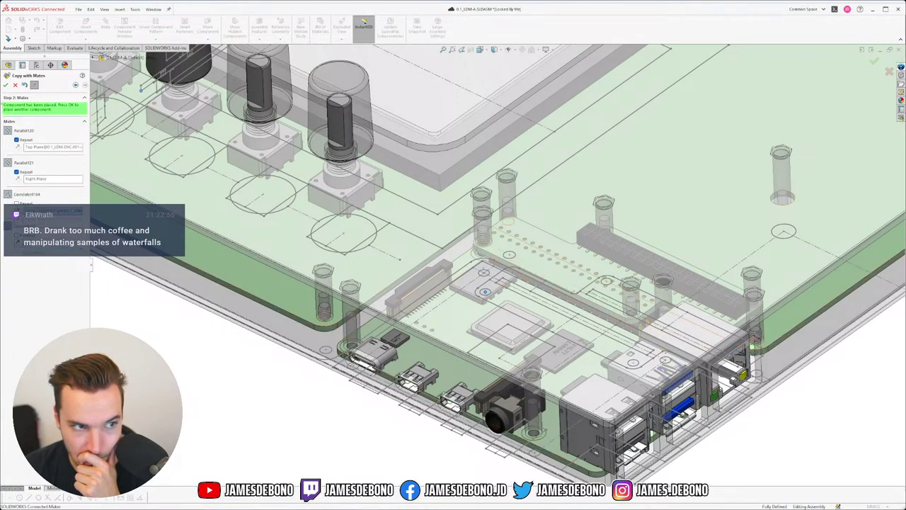
left_click(7, 84)
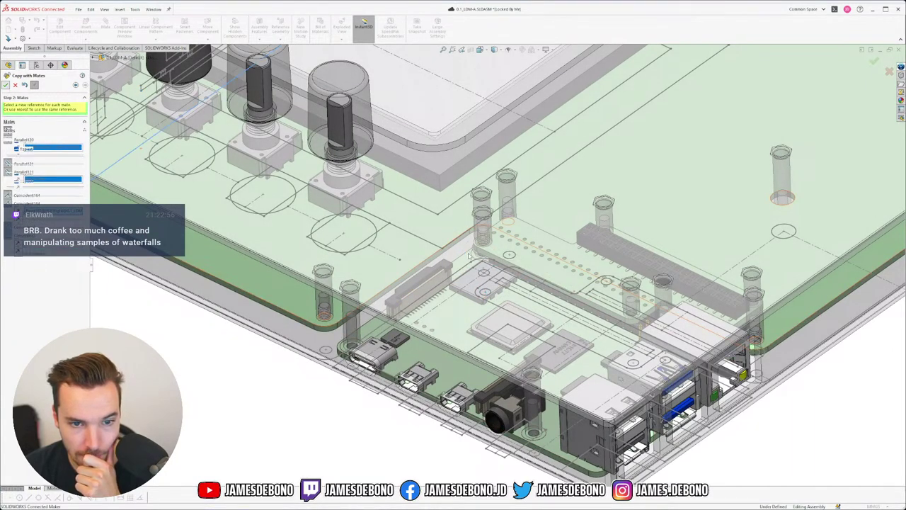
- Show the profile sketch at the enclosure's centre and use its lower front corner point as the next screw copy's coincident reference
scroll(443, 245, "up", 7)
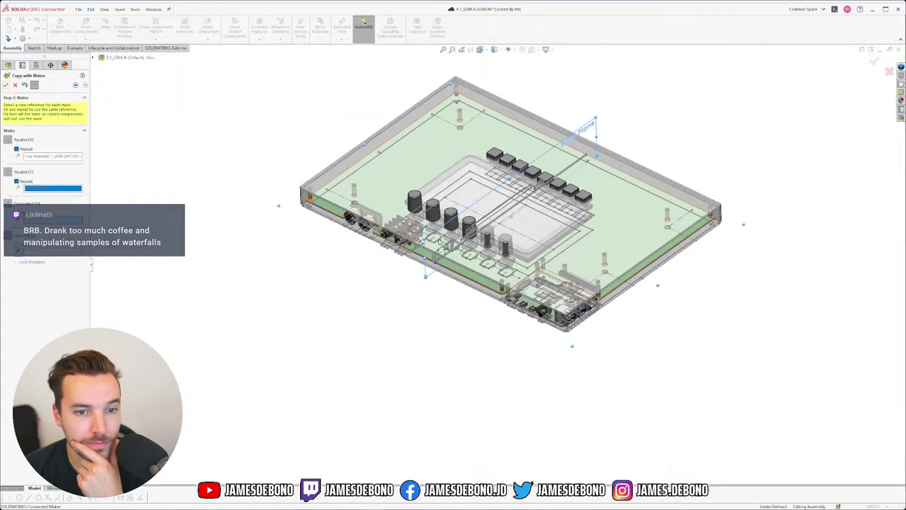
scroll(444, 248, "down", 2)
scroll(491, 269, "up", 6)
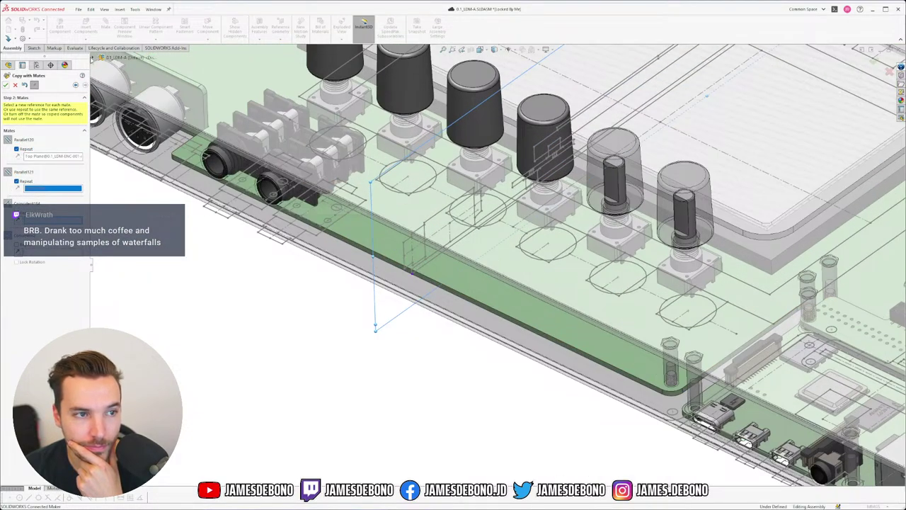
left_click(100, 57)
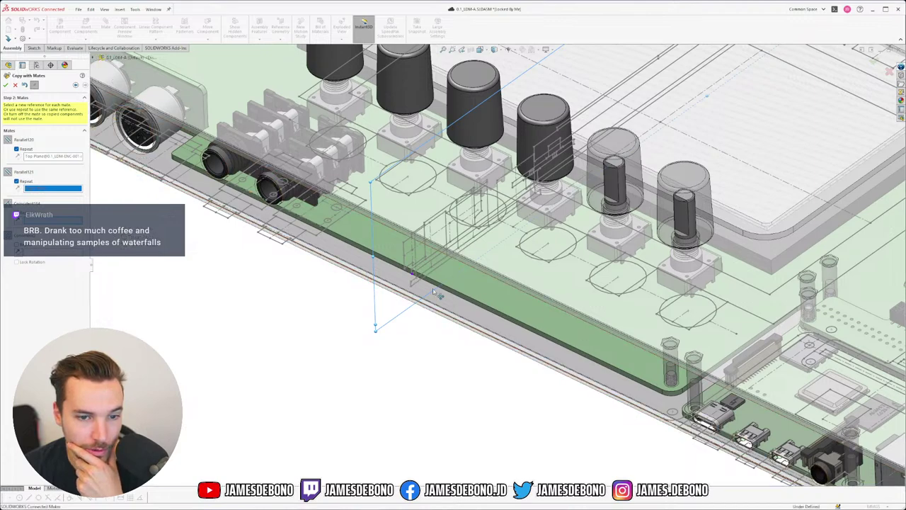
scroll(417, 296, "down", 2)
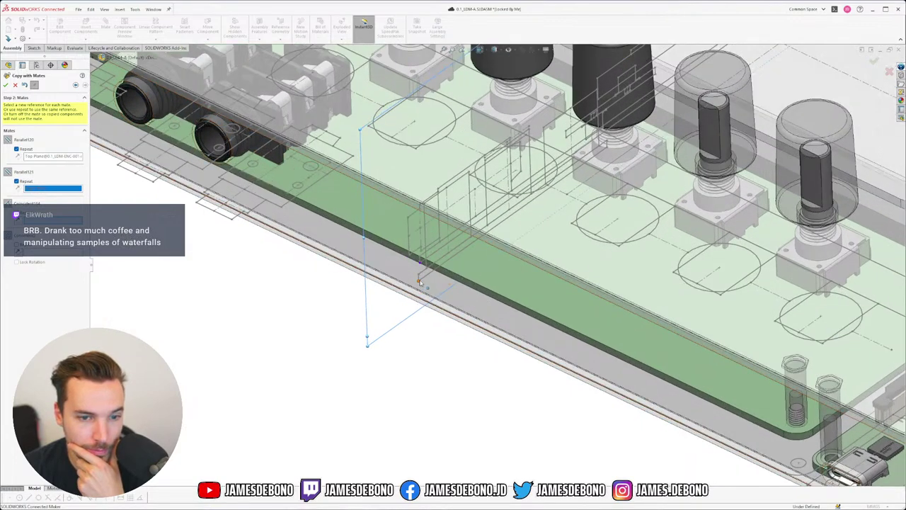
left_click(417, 282)
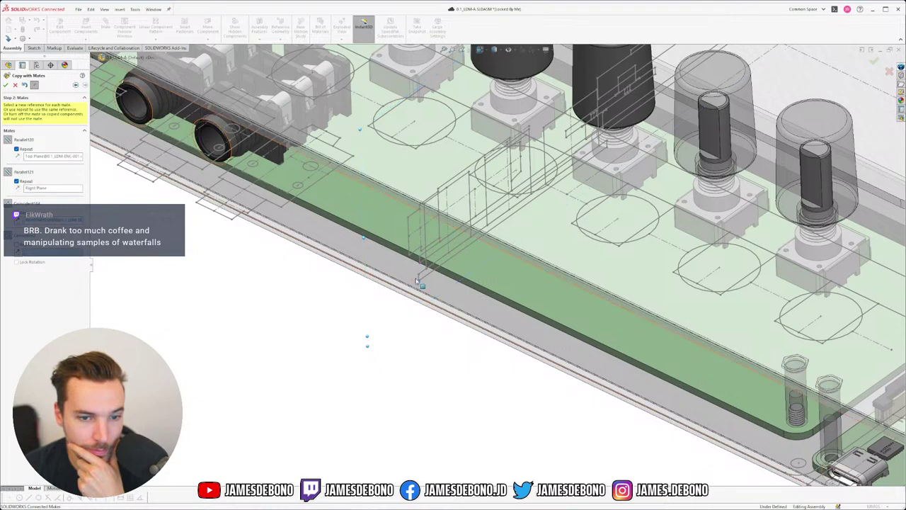
- Place the screw copy concentric with the sketch circle in front of the Raspberry Pi's corner hole beside the USB-C port
scroll(488, 283, "up", 2)
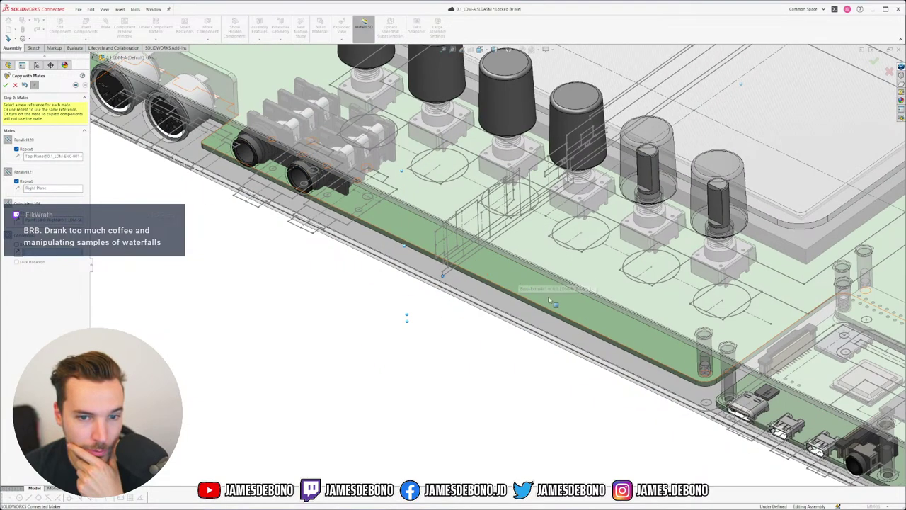
scroll(677, 366, "up", 3)
scroll(648, 372, "down", 5)
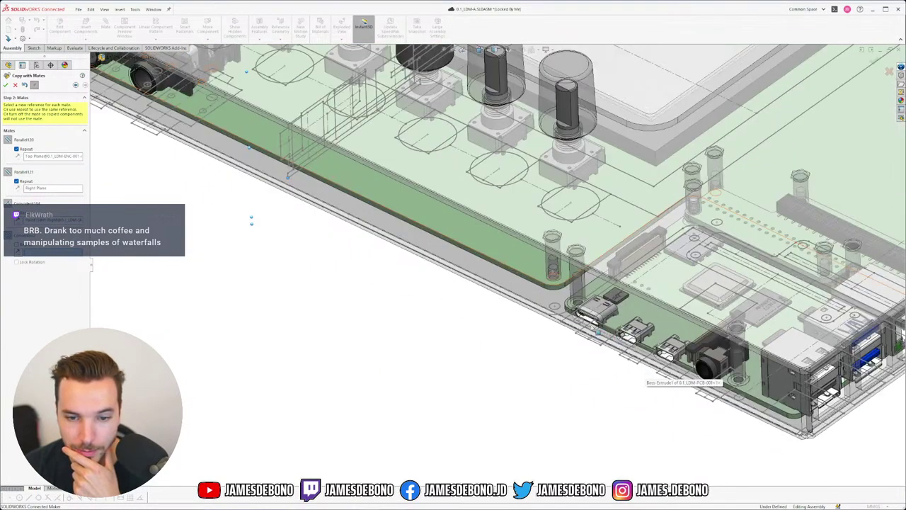
scroll(560, 292, "down", 4)
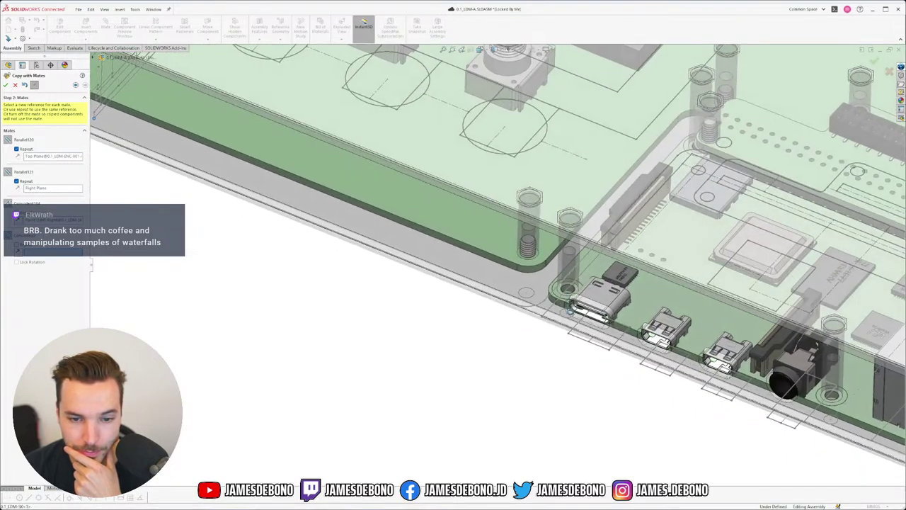
scroll(559, 291, "up", 2)
scroll(548, 287, "down", 3)
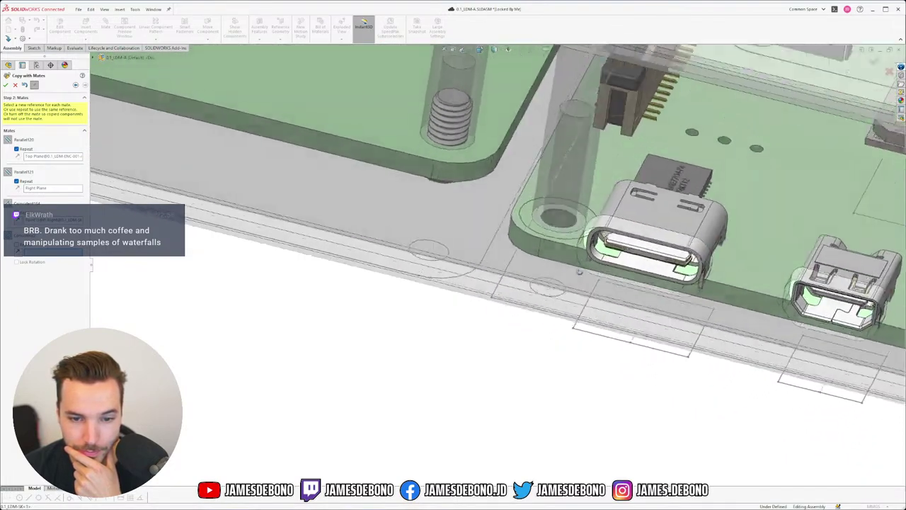
left_click(543, 284)
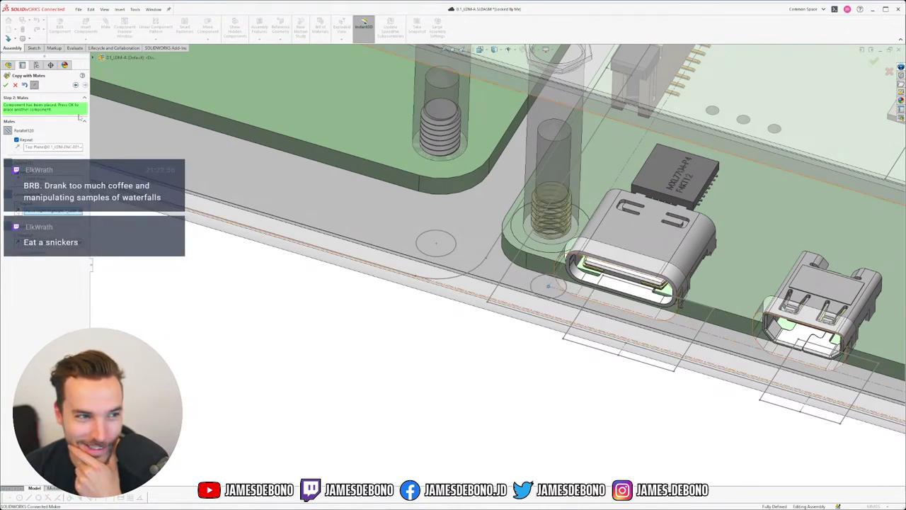
left_click(6, 85)
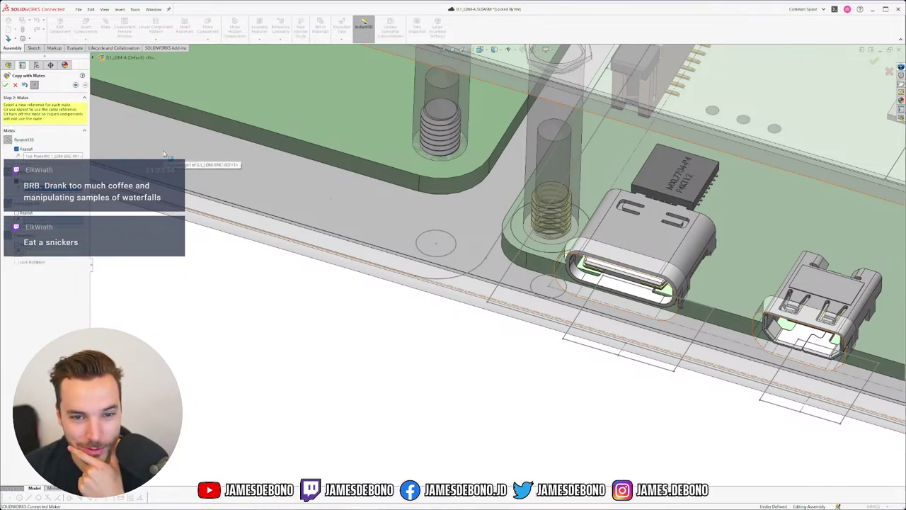
- Show the Enclosure Right sketch to provide reference geometry for the next screw copy
scroll(320, 172, "up", 10)
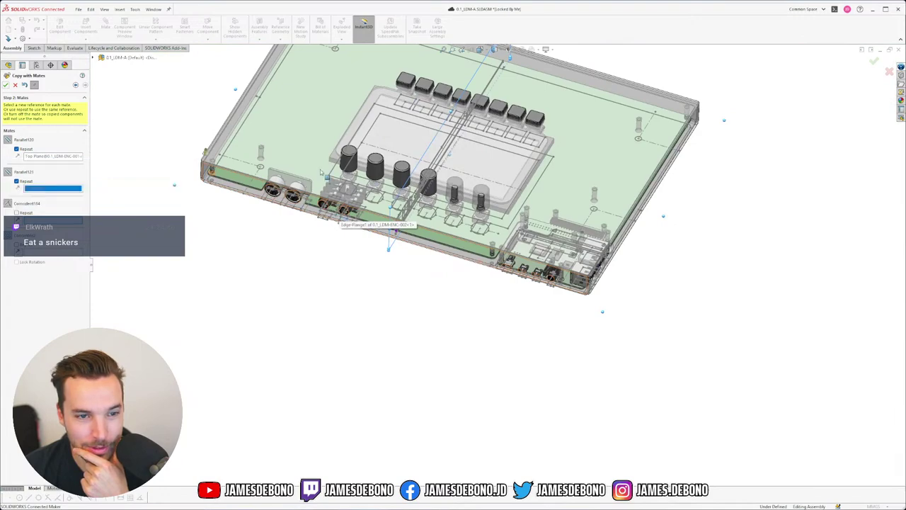
scroll(321, 172, "down", 3)
mouse_move(321, 172)
middle_mouse_down()
mouse_move(401, 168)
mouse_move(385, 168)
mouse_move(399, 223)
middle_mouse_up()
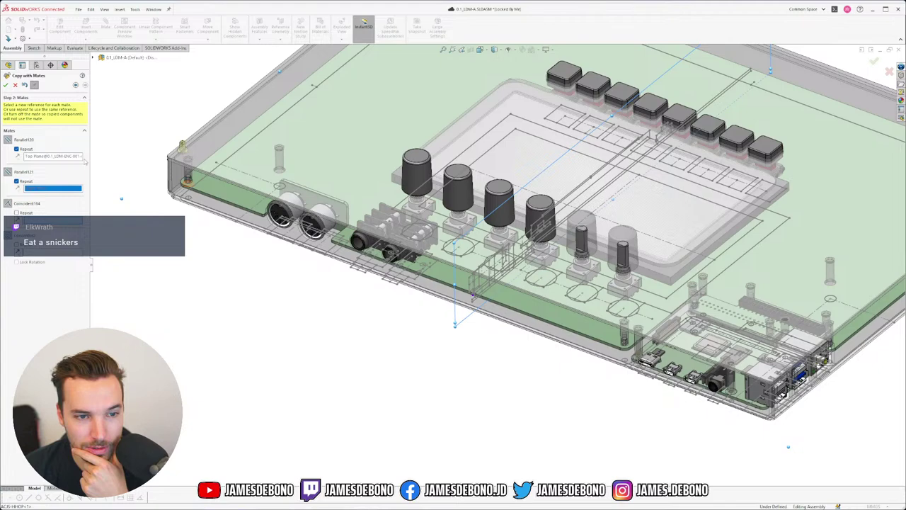
middle_click_drag(495, 283, 464, 294)
middle_click_drag(416, 264, 415, 271)
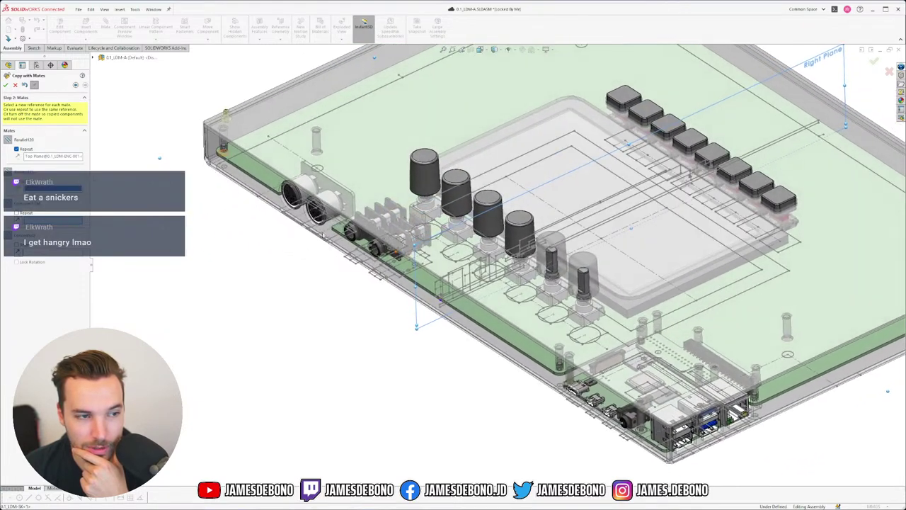
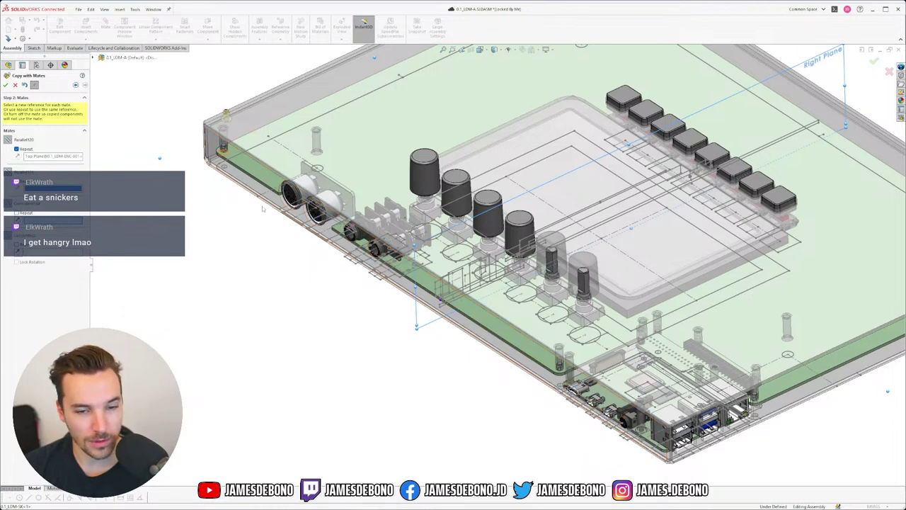
scroll(436, 316, "down", 2)
middle_click_drag(469, 295, 485, 275)
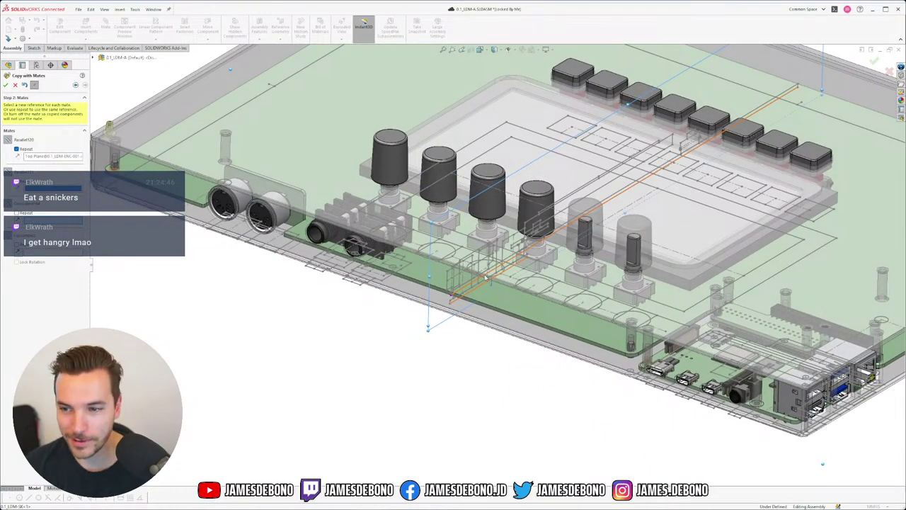
left_click(94, 59)
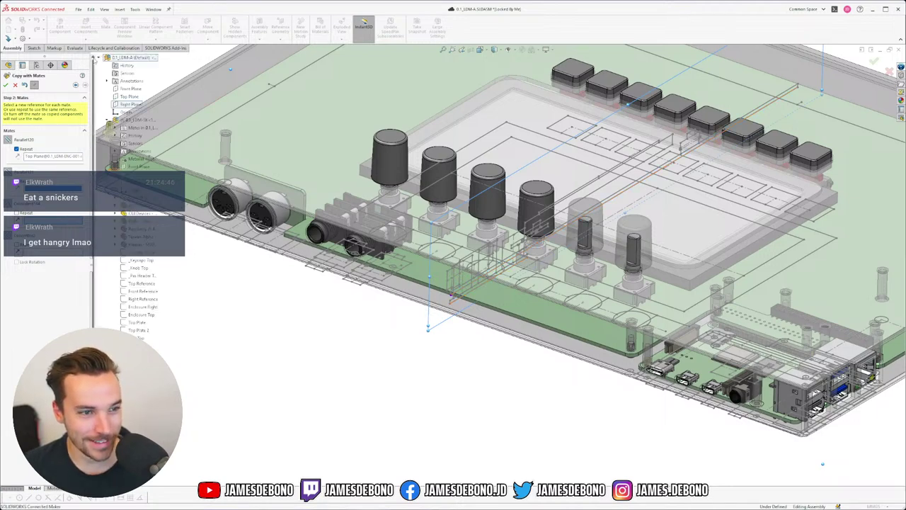
right_click(153, 307)
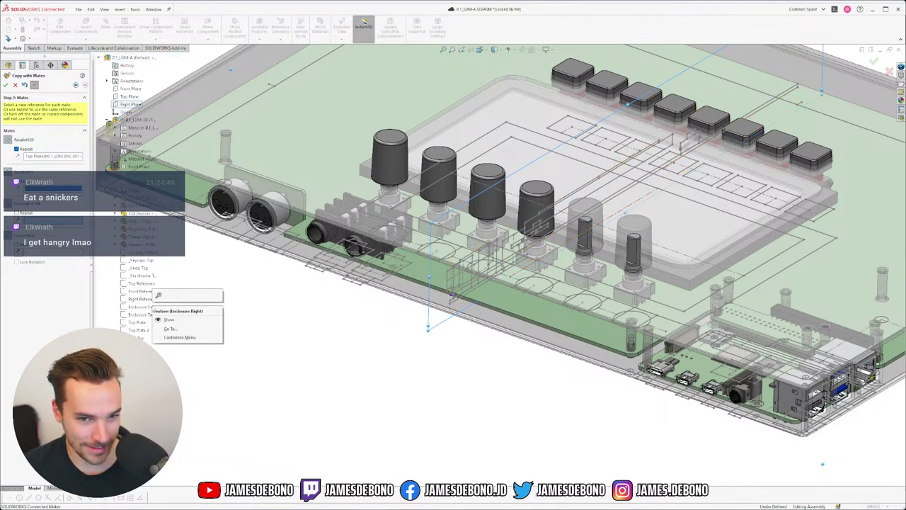
left_click(168, 319)
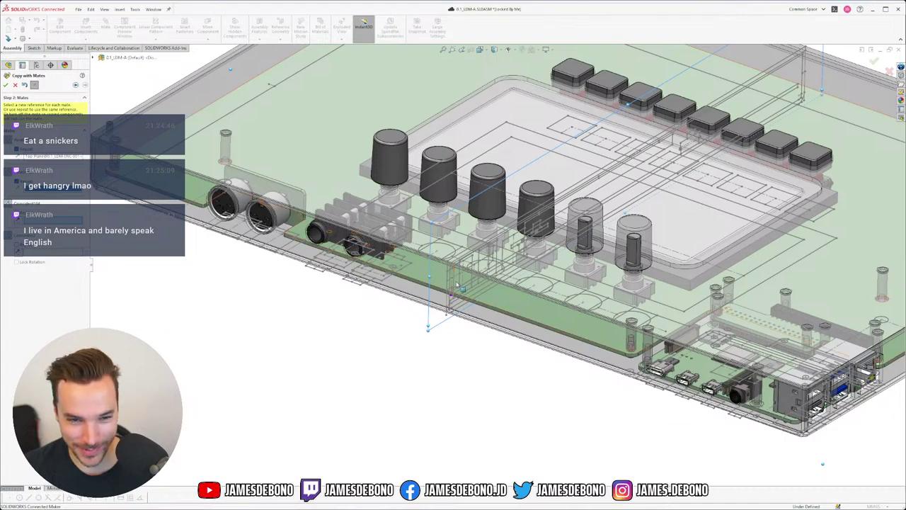
- Use the lowest front corner point of the Enclosure Right sketch as the screw copy's new coincident reference
scroll(454, 289, "down", 8)
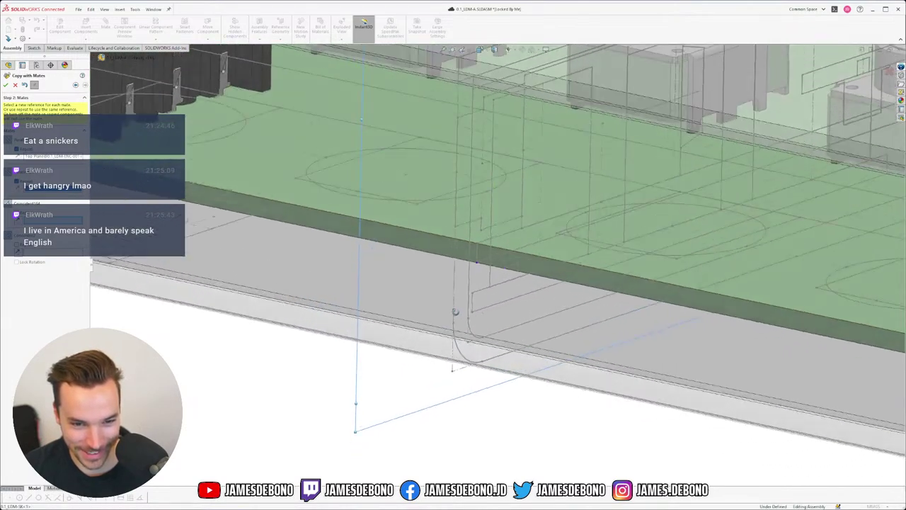
middle_click_drag(455, 312, 372, 321)
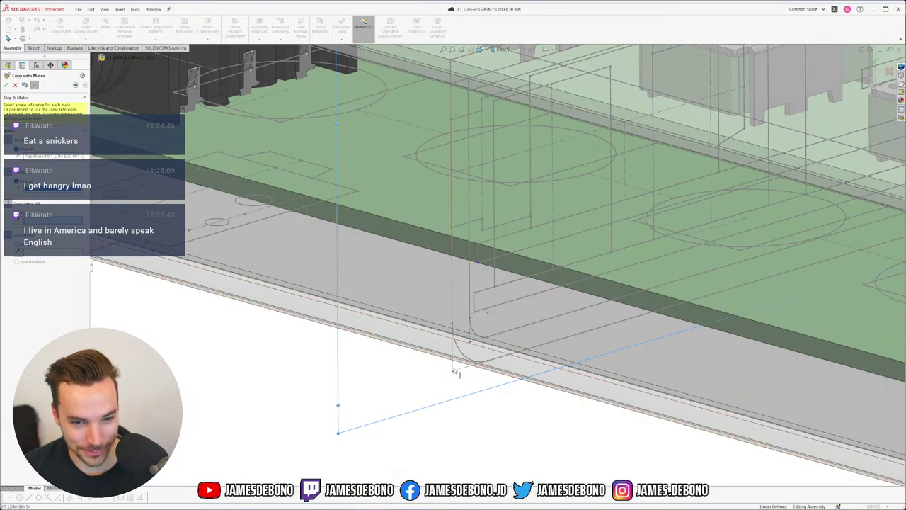
left_click(452, 371)
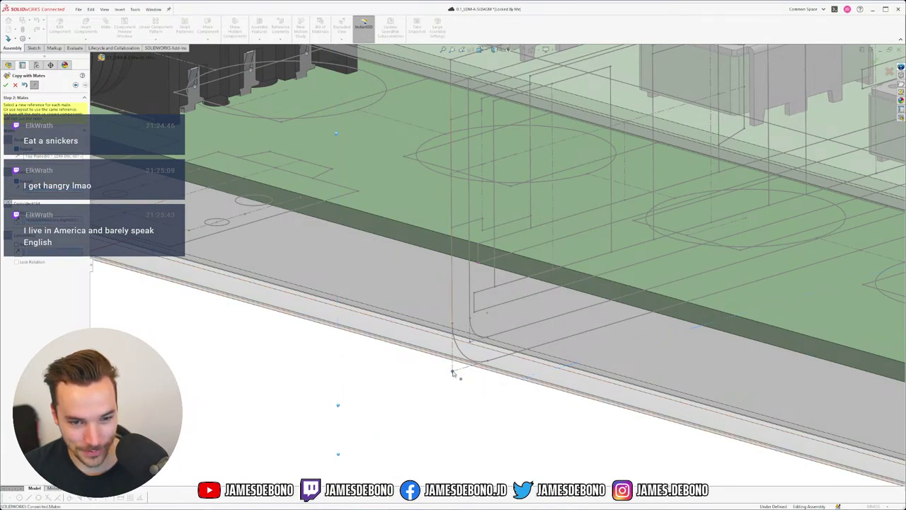
- Place the screw copy concentric with the sketch circle behind the round DIN connectors, and finish Copy with Mates
scroll(489, 326, "up", 10)
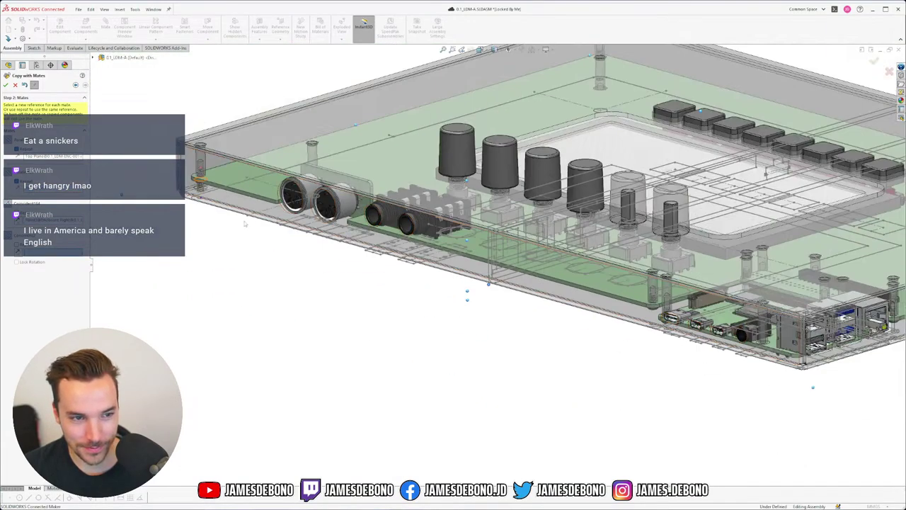
scroll(376, 206, "down", 10)
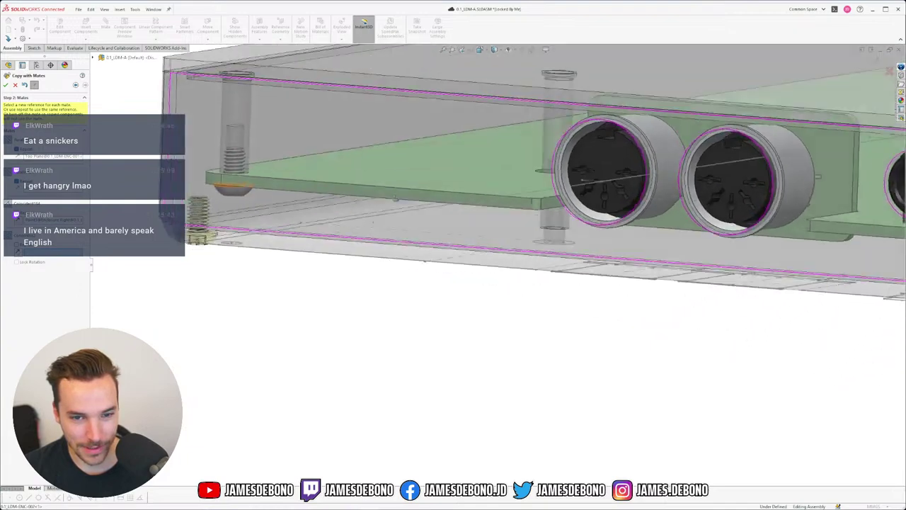
middle_click_drag(395, 198, 393, 263)
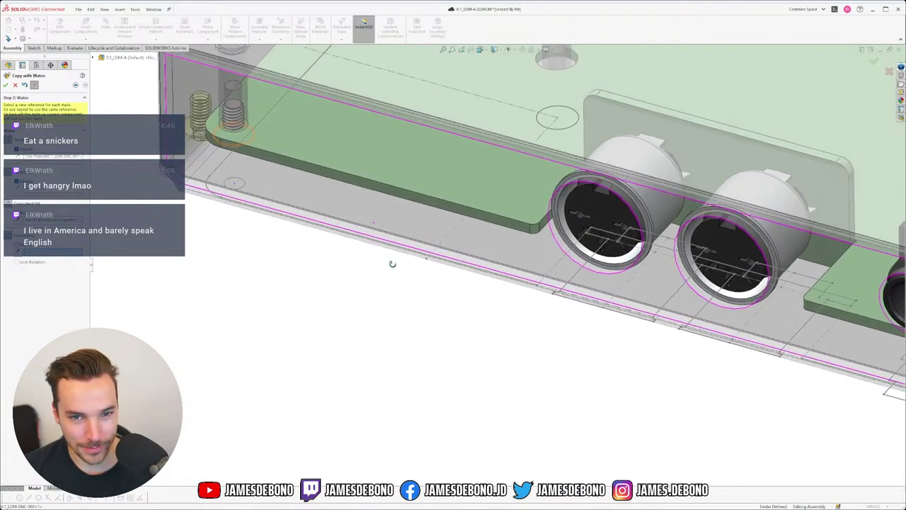
left_click(557, 115)
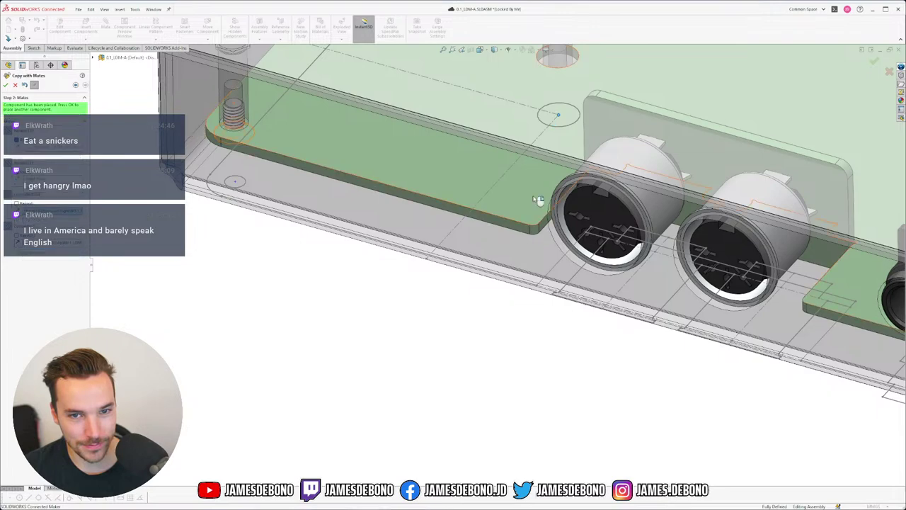
scroll(478, 259, "up", 4)
middle_click_drag(486, 263, 488, 223)
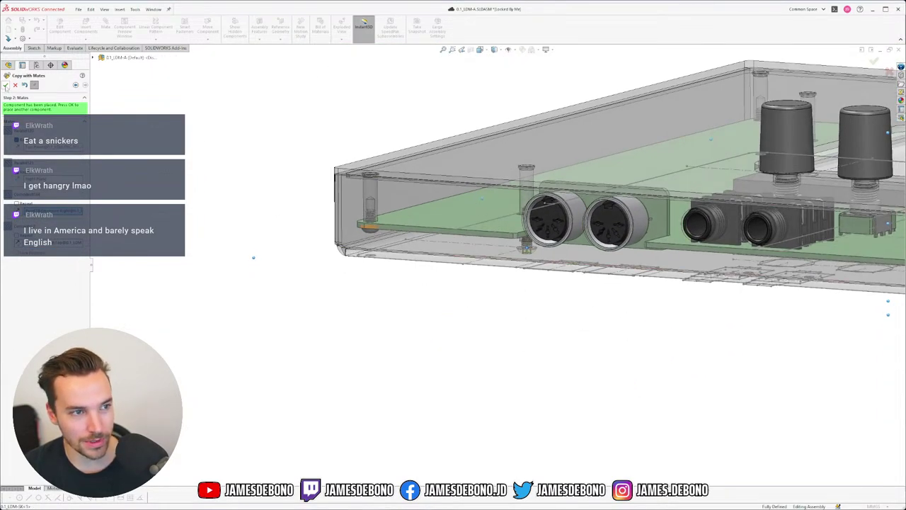
left_click(6, 83)
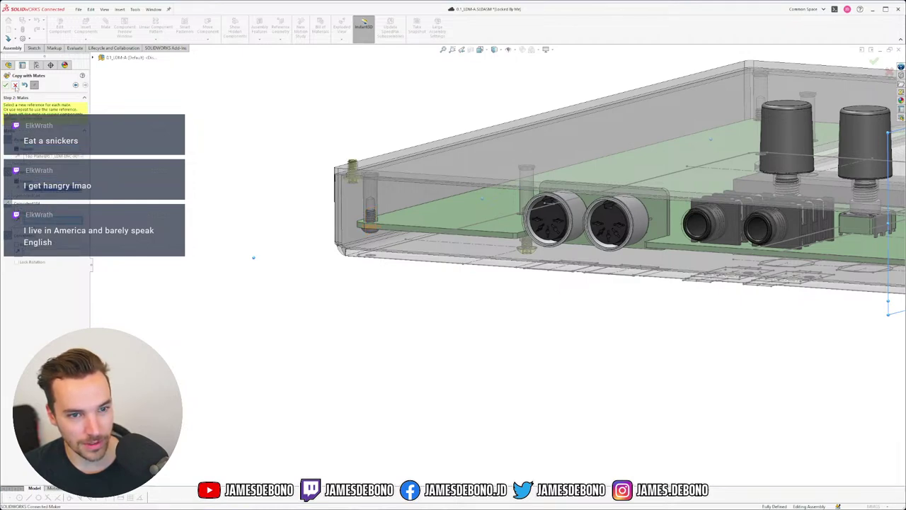
key("Escape")
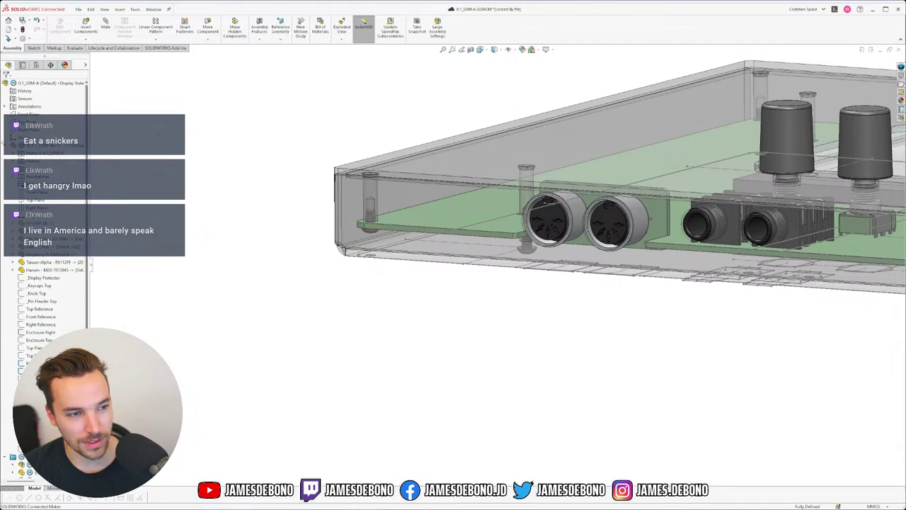
- Collapse the expanded component and folder listed above the screws in the assembly's feature tree
left_click(5, 145)
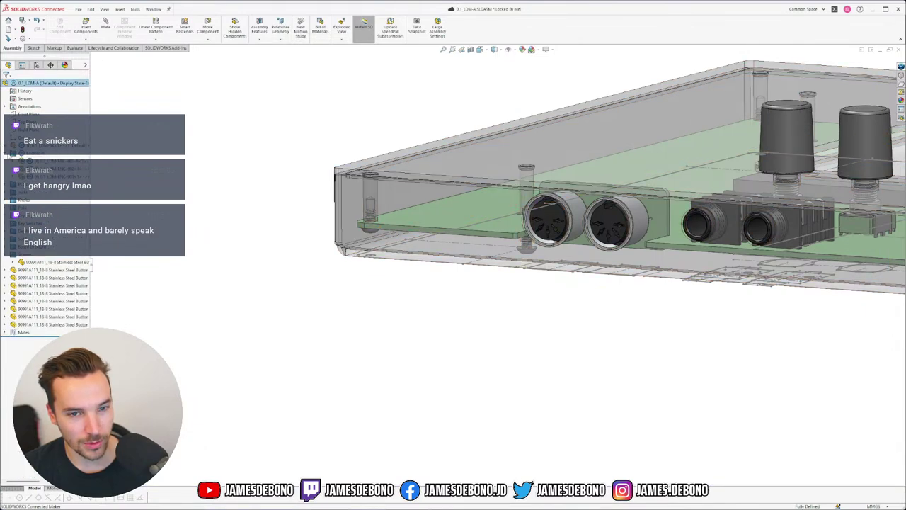
left_click(6, 153)
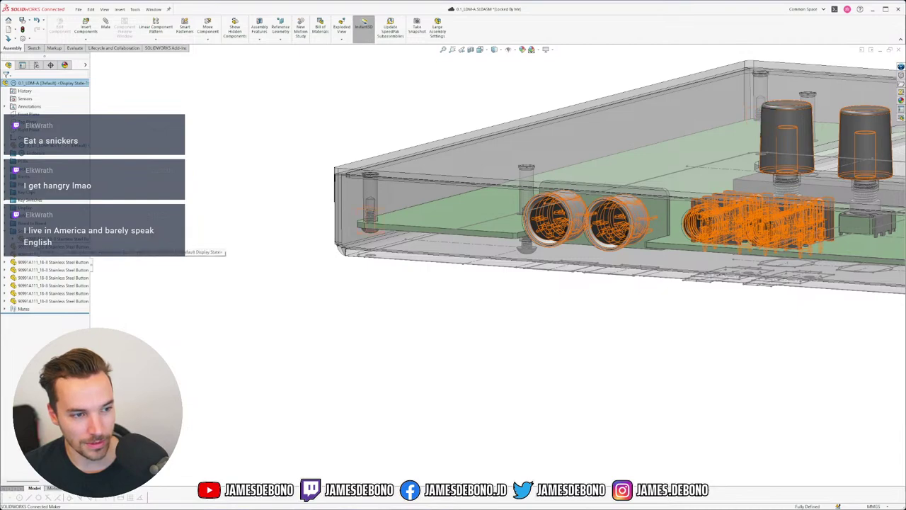
- Examine the placed screws and the Raspberry Pi's mounting holes from the front and underside of the enclosure assembly
middle_click_drag(672, 258, 697, 266)
scroll(736, 266, "up", 3)
scroll(696, 264, "down", 2)
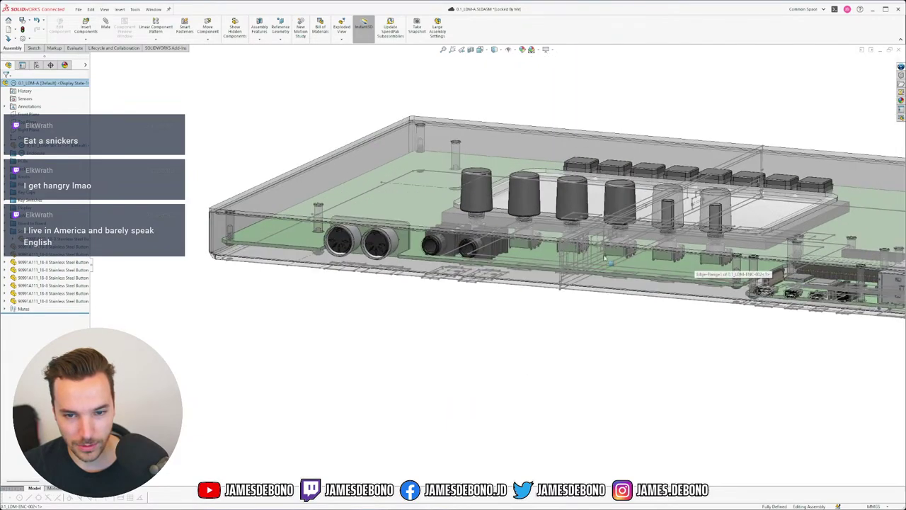
scroll(609, 261, "down", 4)
middle_click_drag(585, 263, 608, 263)
scroll(778, 320, "up", 3)
scroll(770, 323, "down", 6)
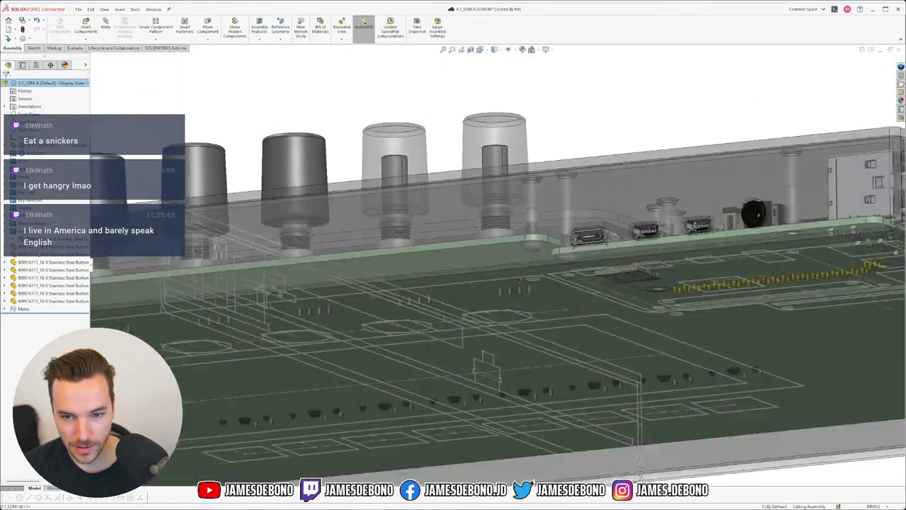
middle_click_drag(708, 281, 694, 252)
scroll(696, 253, "up", 3)
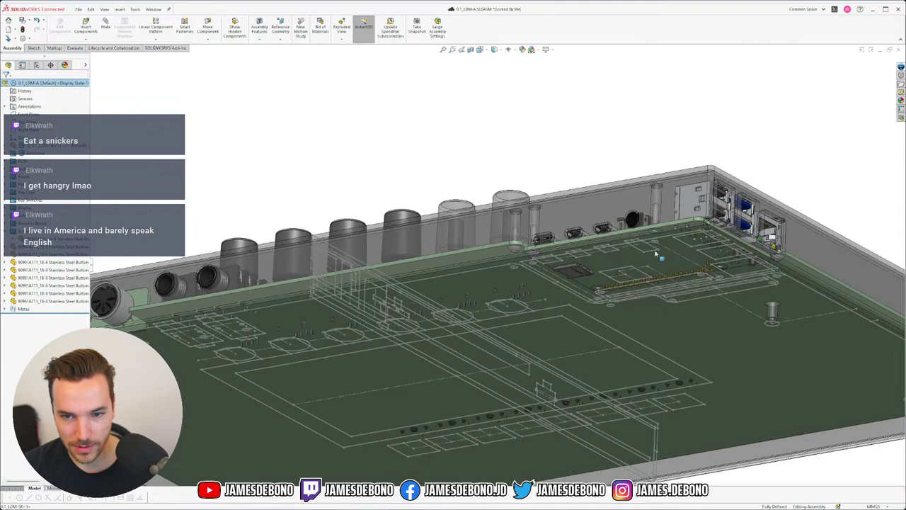
scroll(549, 232, "down", 3)
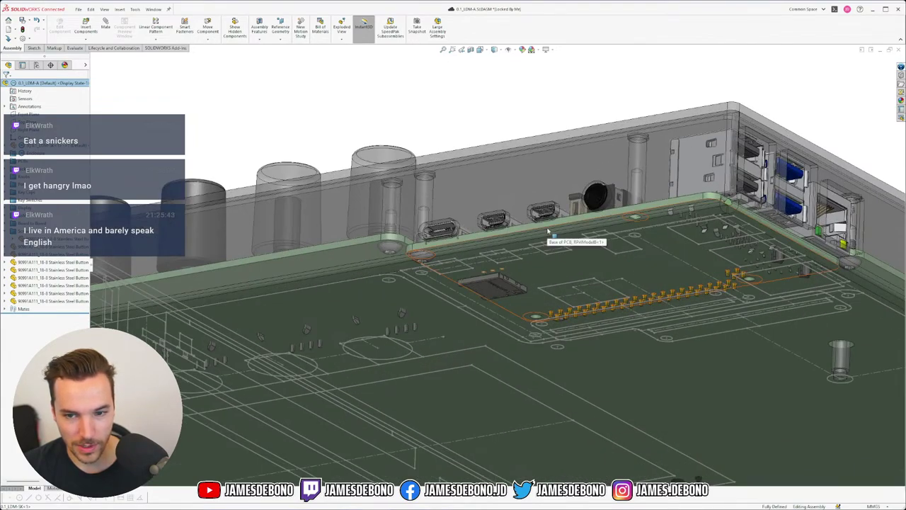
- Start Copy with Mates for the Raspberry Pi screw beside the USB-C connector and proceed to its mate references
middle_click_drag(549, 232, 476, 263)
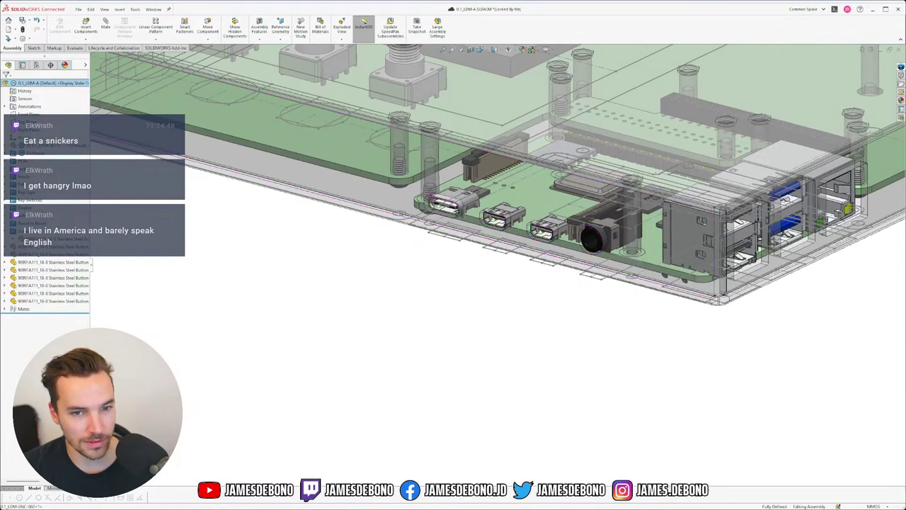
left_click(95, 41)
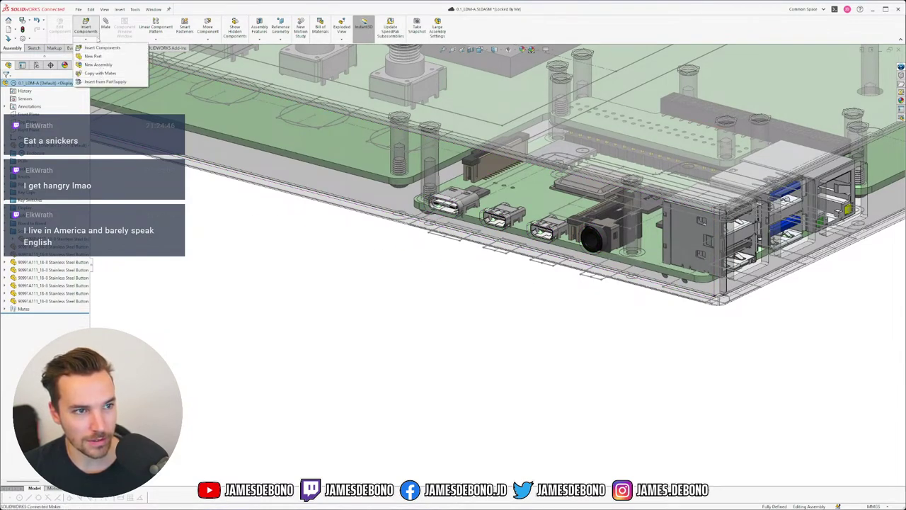
left_click(101, 73)
scroll(439, 223, "down", 3)
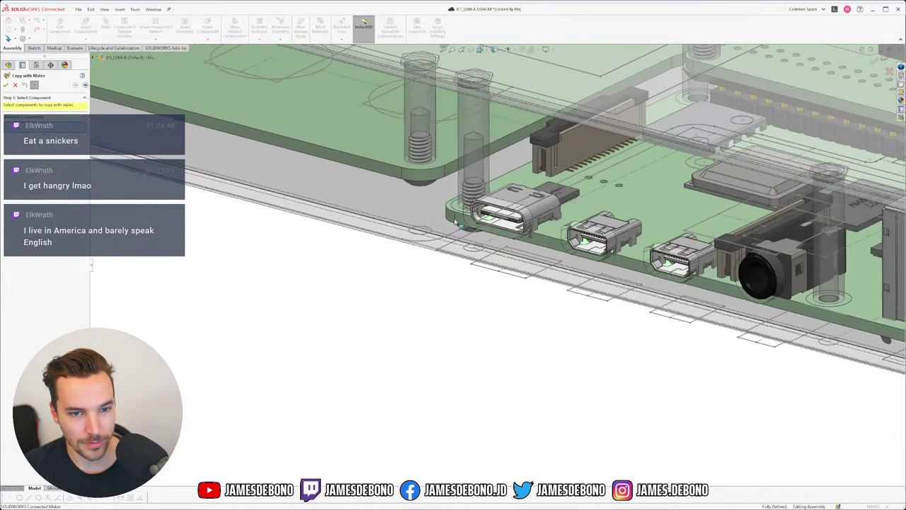
scroll(485, 243, "down", 2)
left_click(464, 234)
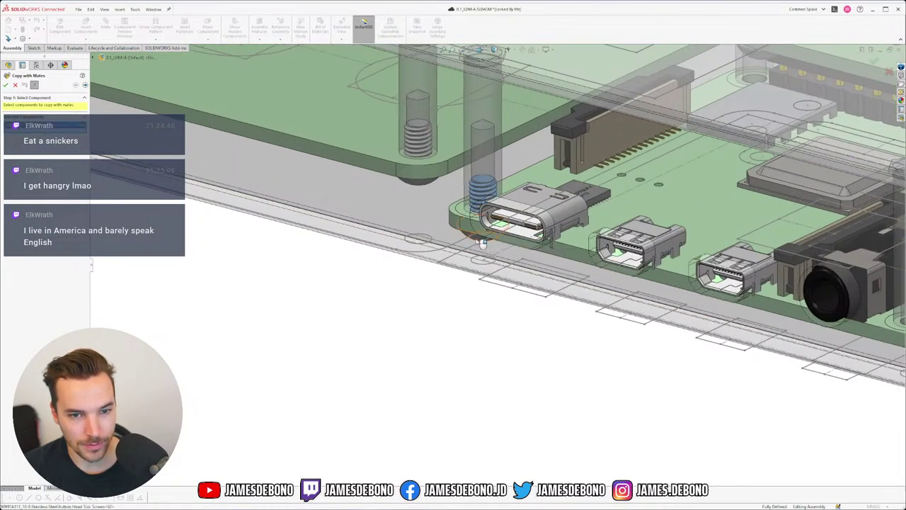
left_click(85, 85)
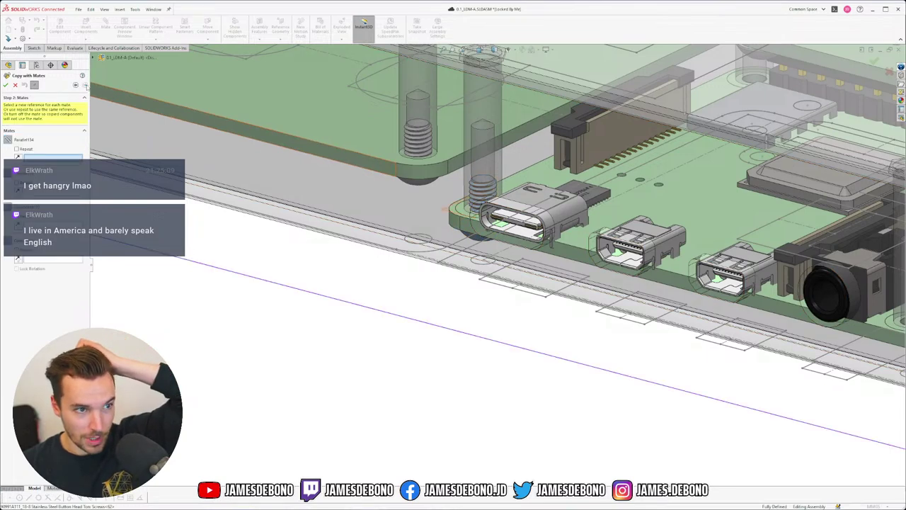
- Repeat the existing references for the first three mates of the screw copy
left_click(17, 149)
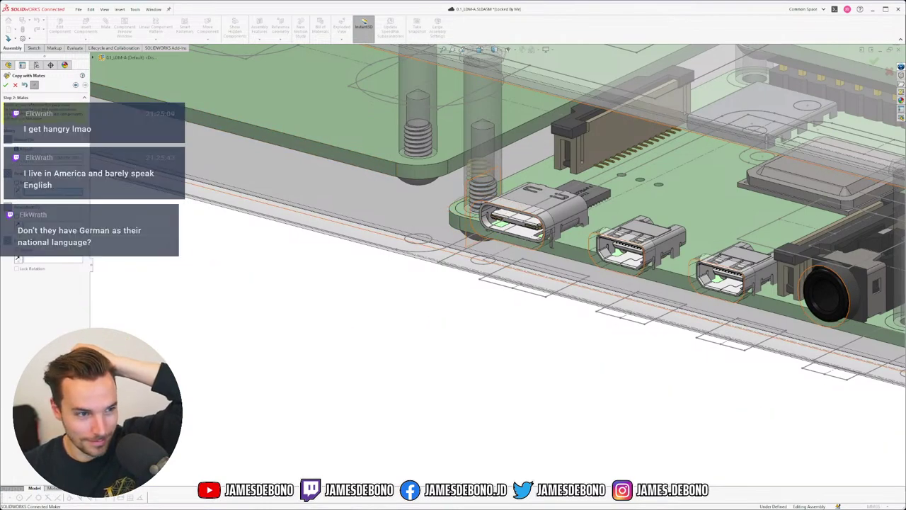
left_click(17, 183)
left_click(16, 182)
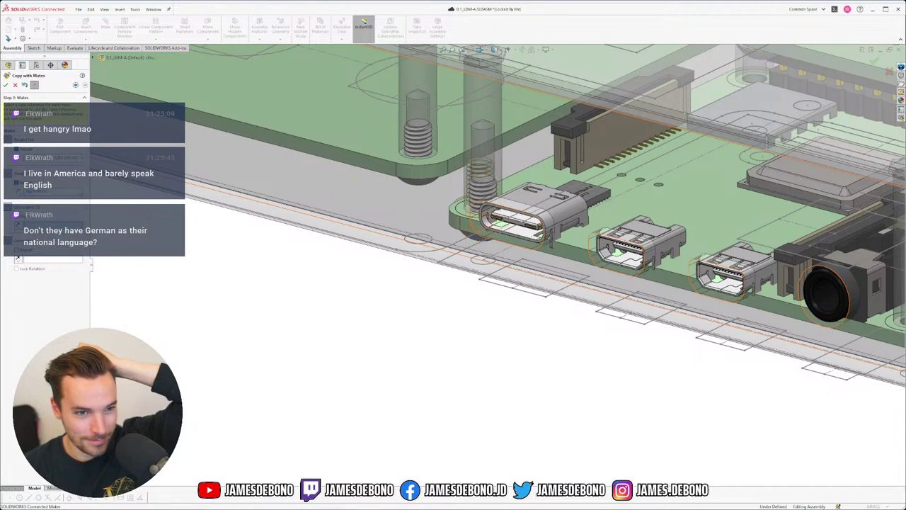
left_click(16, 216)
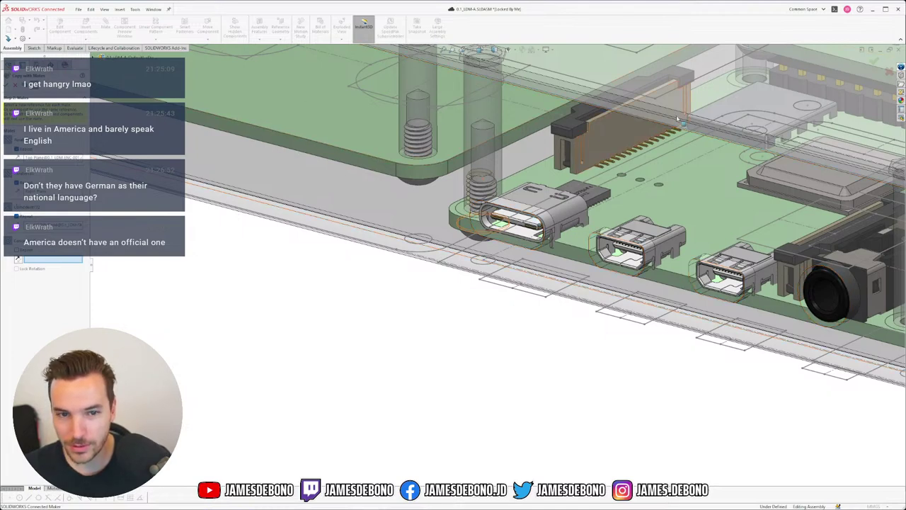
- Place a screw copy concentric with the centre of the sketch circle over the middle of the wireless module cover, and accept it
scroll(335, 105, "up", 2)
scroll(646, 156, "down", 5)
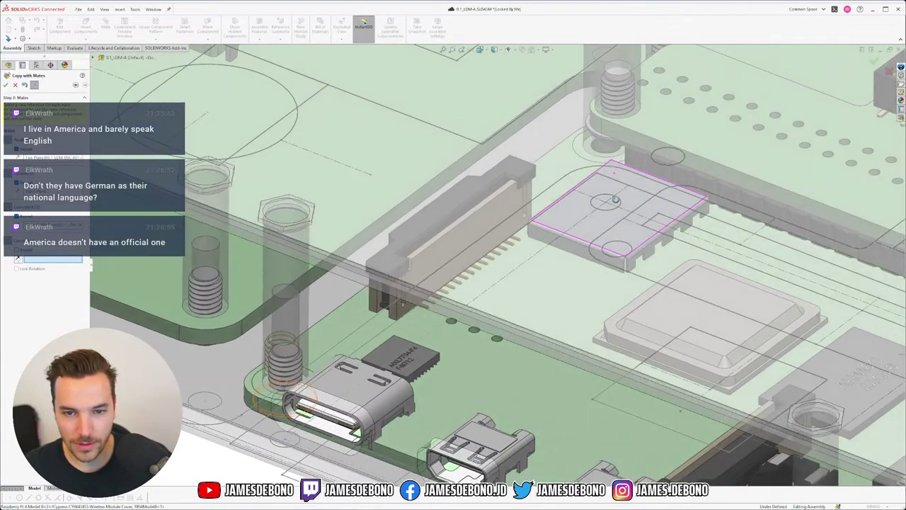
mouse_move(616, 200)
middle_mouse_down()
mouse_move(615, 155)
mouse_move(613, 210)
middle_mouse_up()
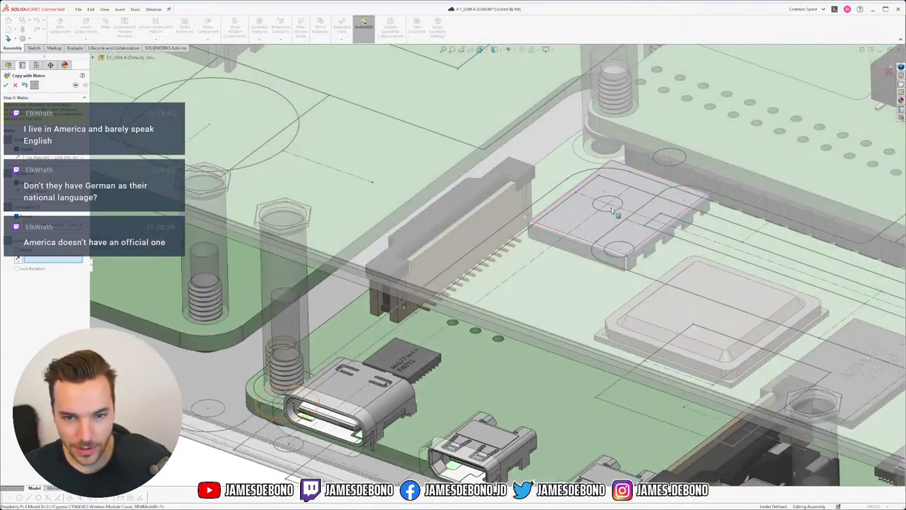
left_click(608, 205)
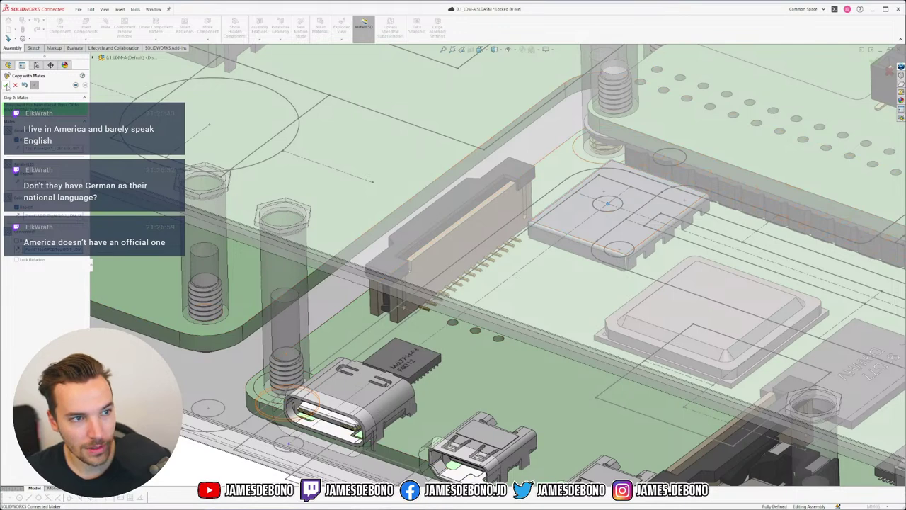
left_click(6, 85)
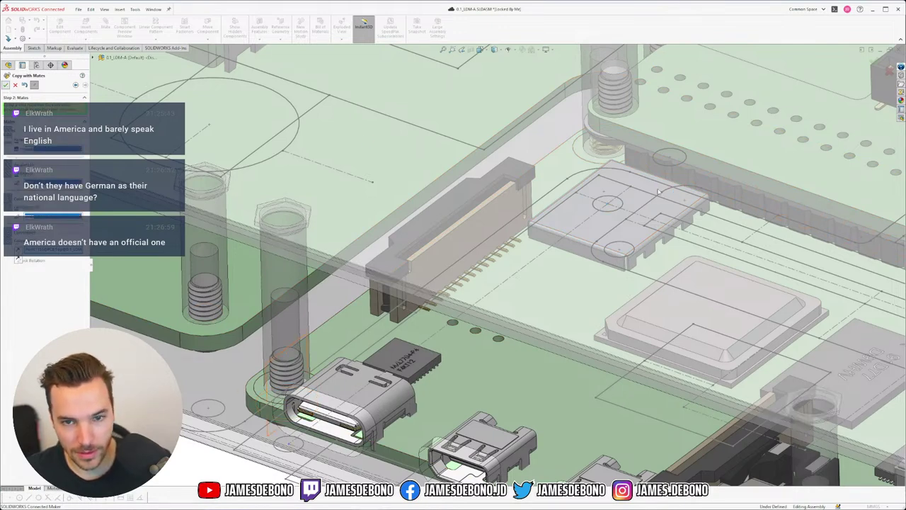
- Place another screw copy using the centre of the sketch circle beside the small chip near the four-pin header
scroll(725, 241, "up", 3)
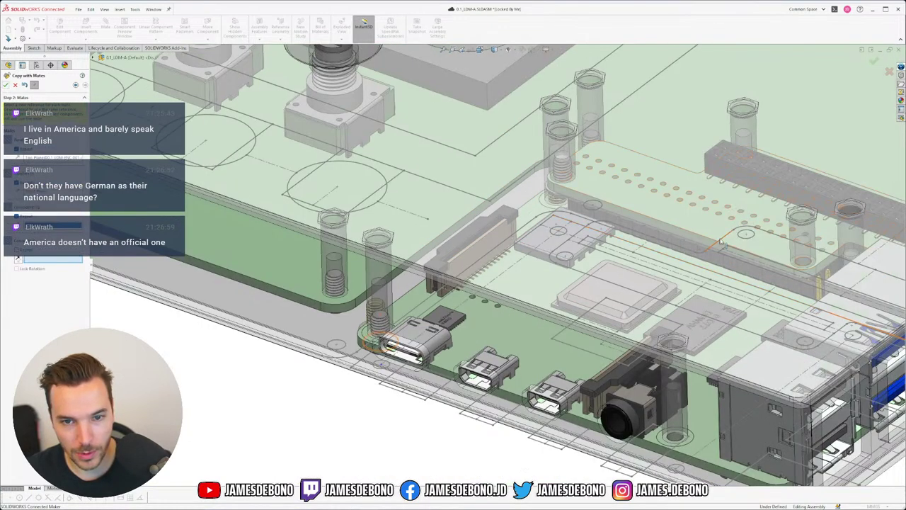
scroll(781, 328, "down", 1)
scroll(767, 344, "down", 1)
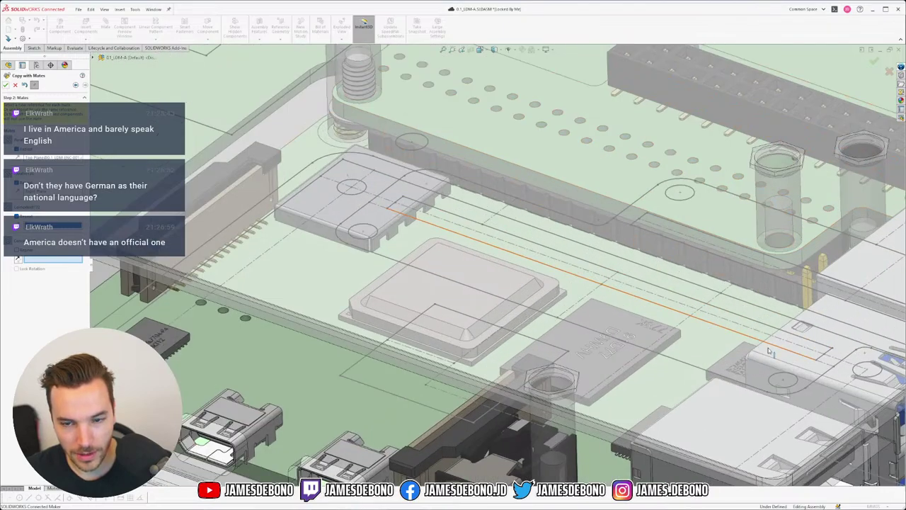
scroll(766, 350, "up", 5)
scroll(757, 355, "down", 6)
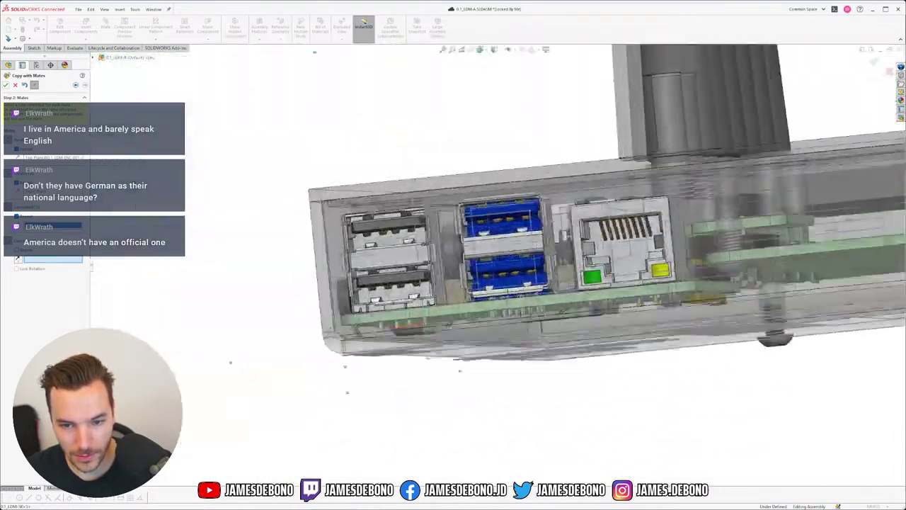
middle_click_drag(757, 356, 712, 389)
middle_click_drag(214, 331, 742, 323)
scroll(536, 378, "down", 4)
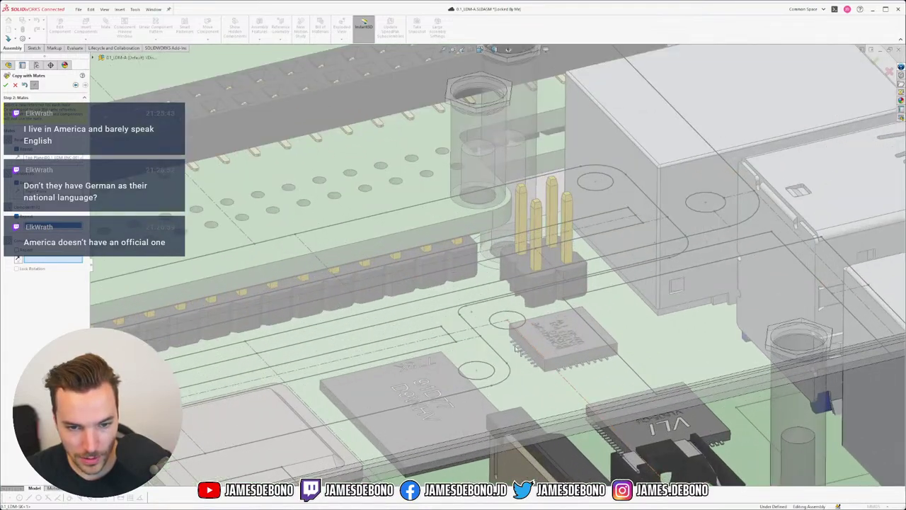
left_click(507, 320)
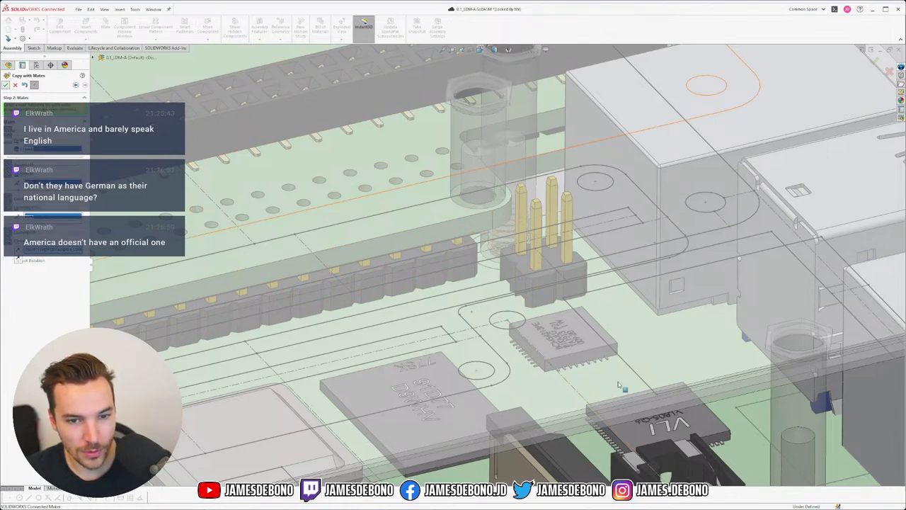
- Place a screw copy using the centre of the sketch circle in front of the hole beside the audio jack, and close Copy with Mates
scroll(618, 384, "up", 6)
scroll(631, 427, "down", 2)
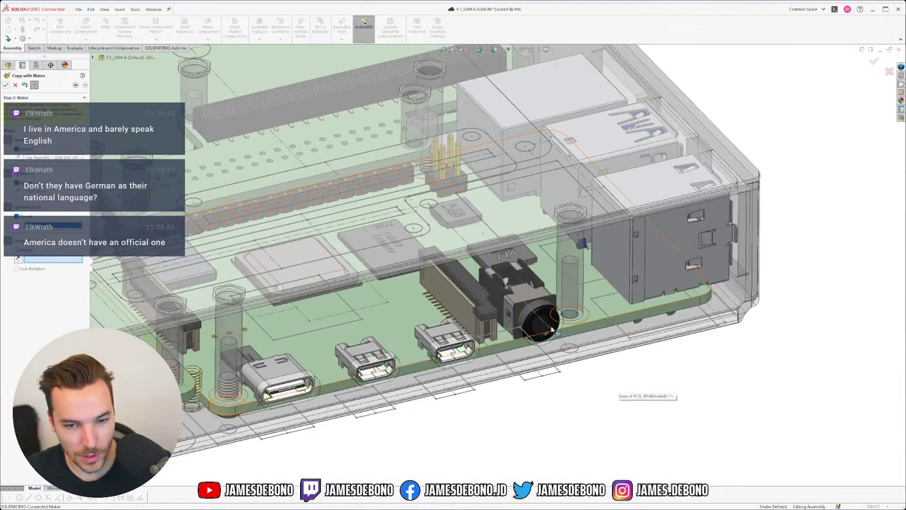
scroll(552, 328, "down", 3)
left_click(583, 363)
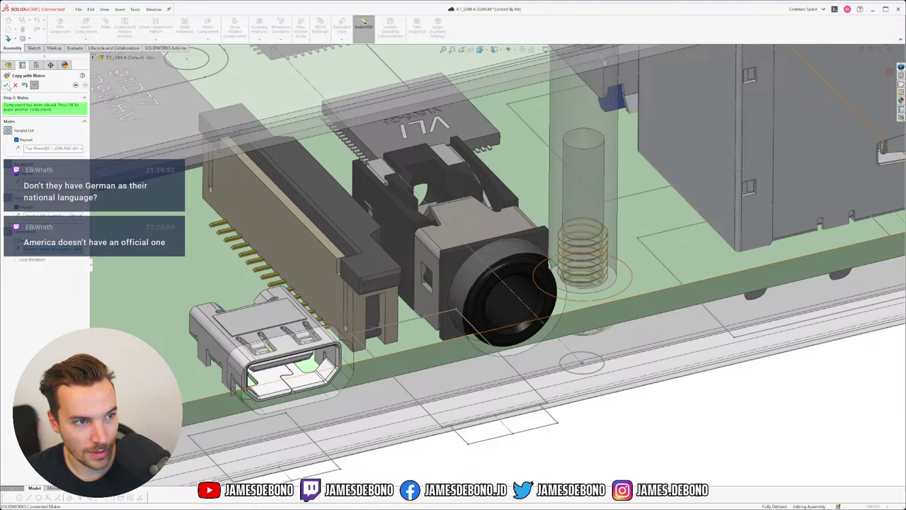
left_click(544, 285)
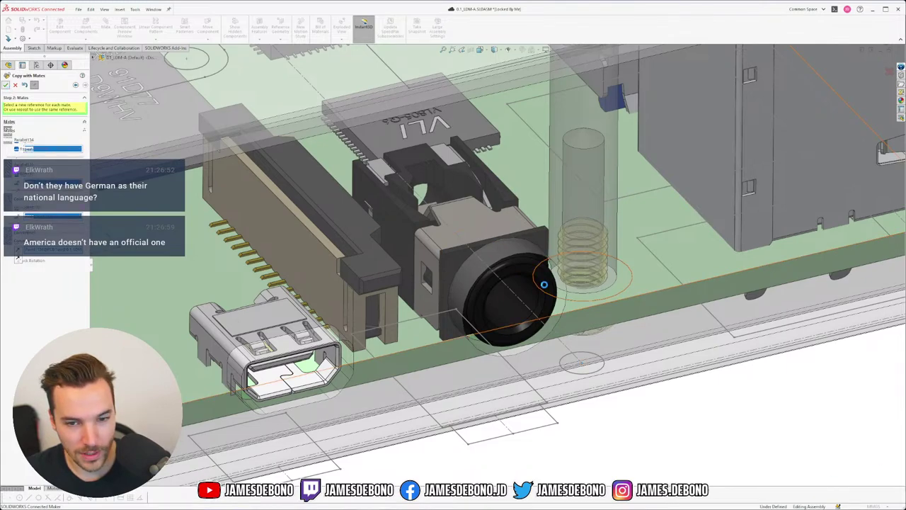
left_click(618, 312)
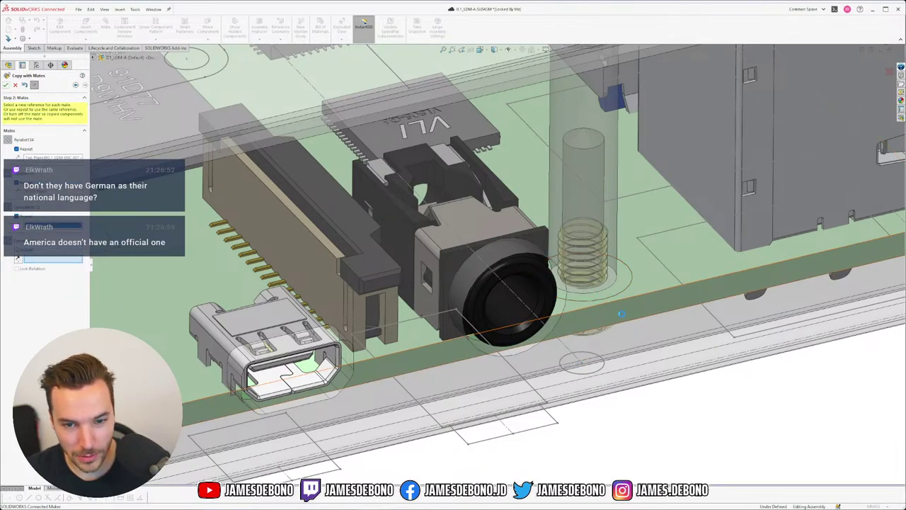
middle_click_drag(618, 312, 562, 313)
middle_click_drag(401, 314, 351, 286)
scroll(351, 286, "up", 5)
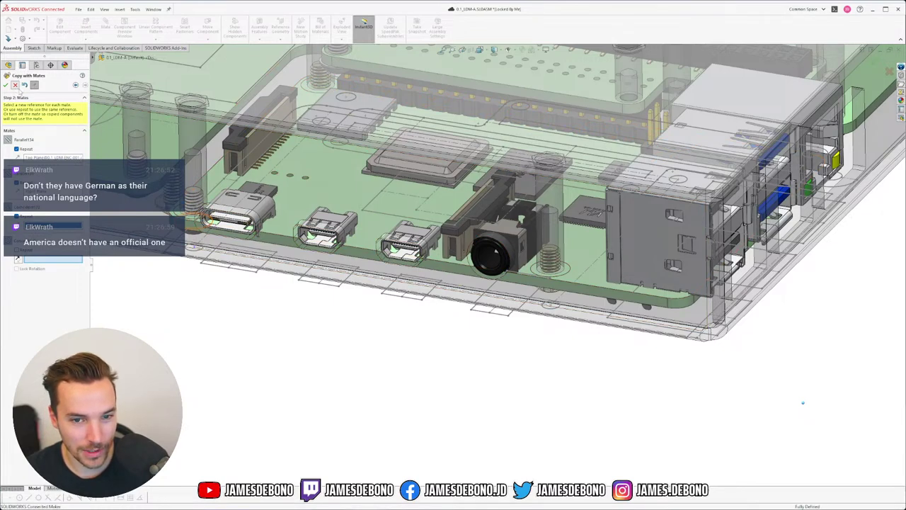
left_click(15, 85)
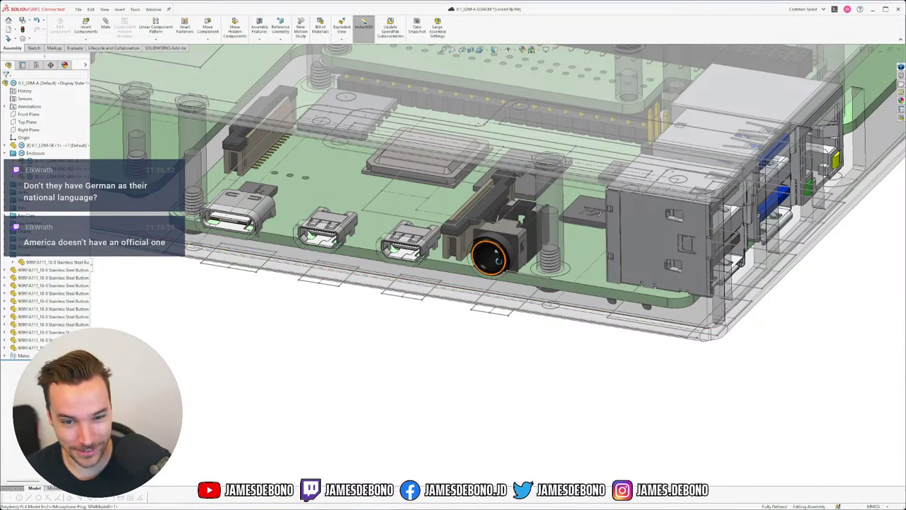
- Examine the Raspberry Pi's four screws and the neighbouring main PCB screws from the underside and front of the enclosure
middle_click_drag(487, 257, 468, 272)
scroll(469, 272, "up", 5)
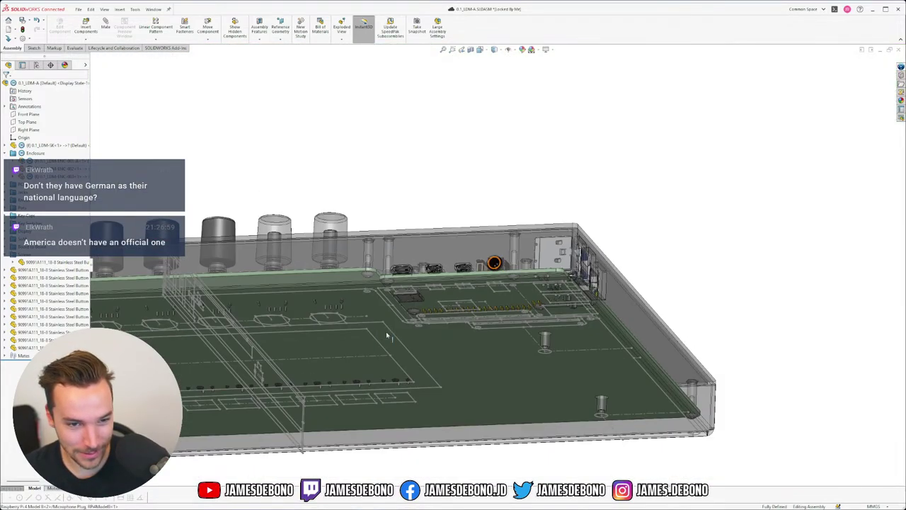
scroll(502, 305, "down", 8)
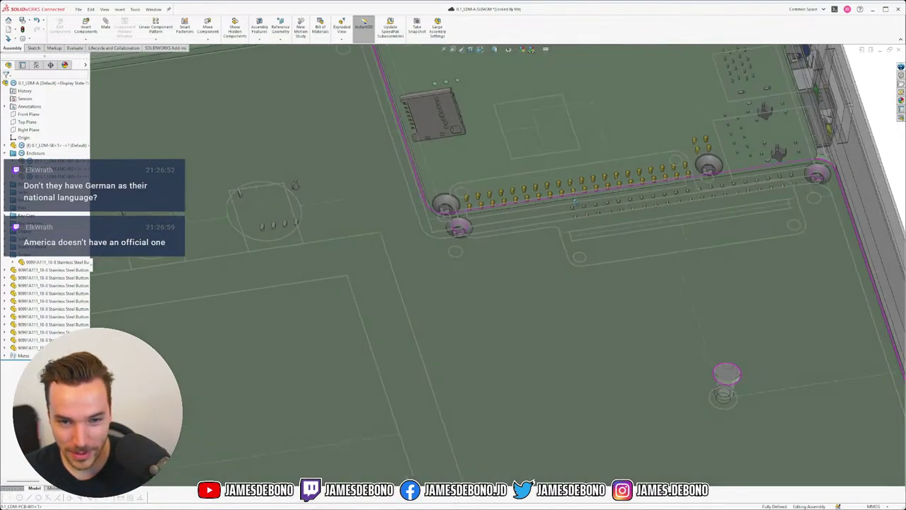
scroll(573, 199, "up", 2)
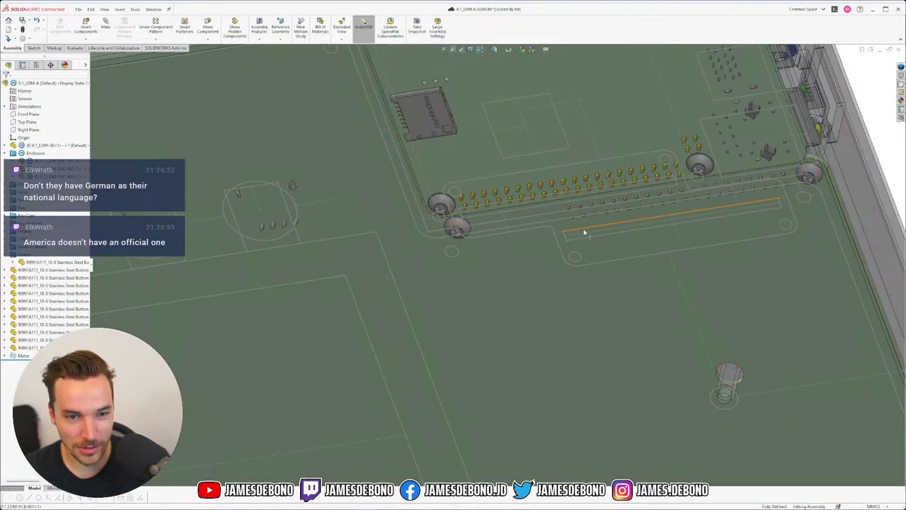
scroll(585, 231, "up", 4)
scroll(495, 248, "up", 2)
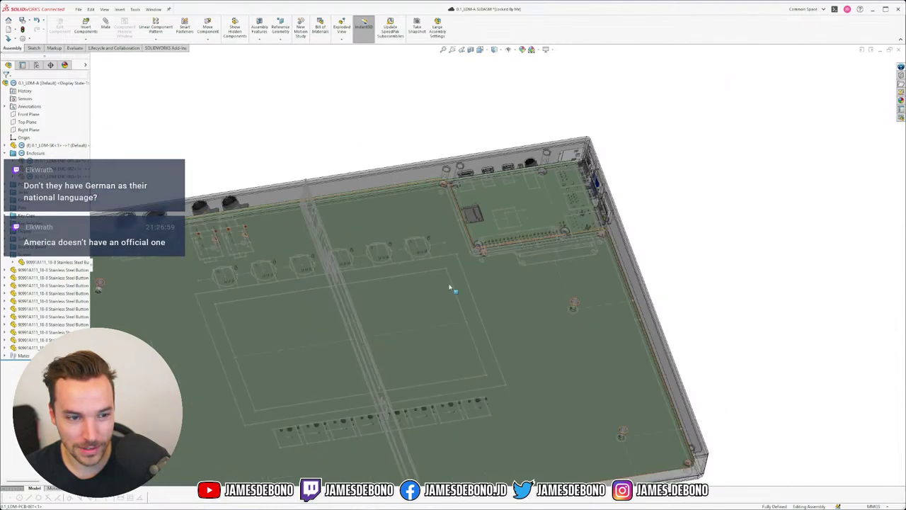
scroll(445, 298, "up", 3)
scroll(471, 296, "down", 9)
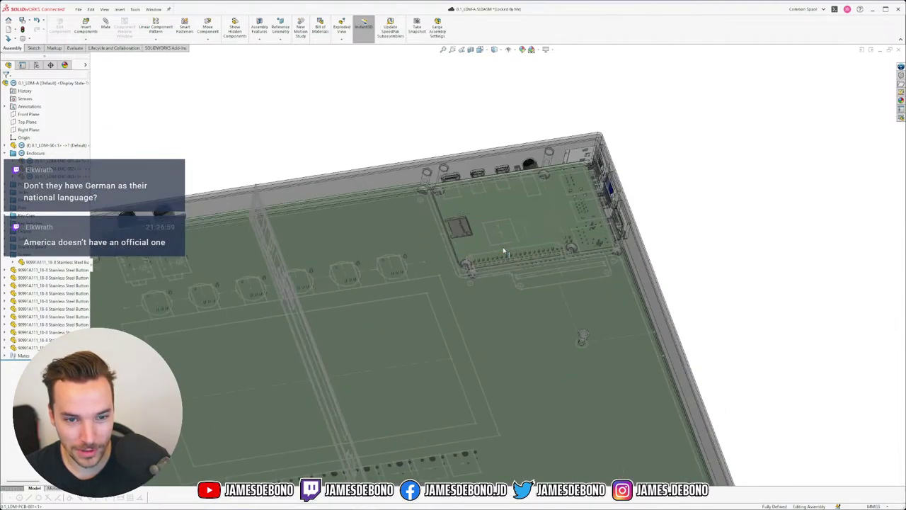
scroll(516, 269, "up", 3)
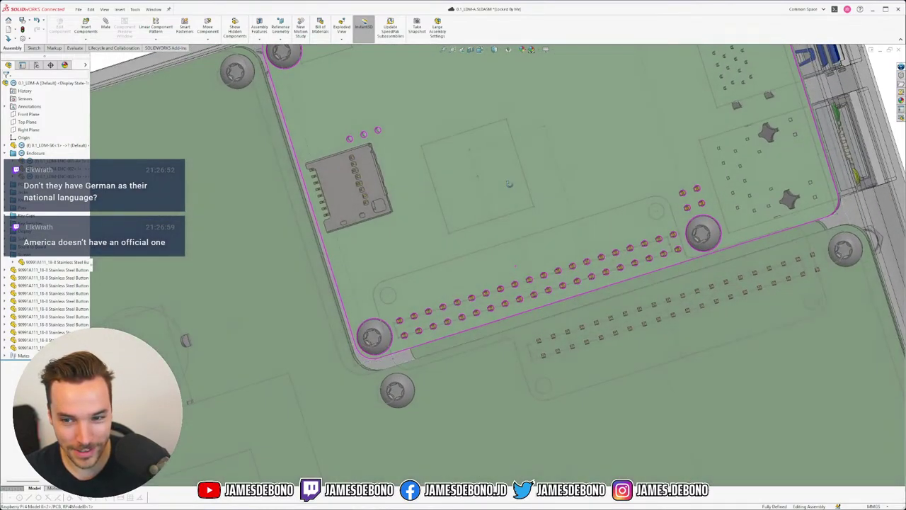
middle_click_drag(516, 269, 514, 418)
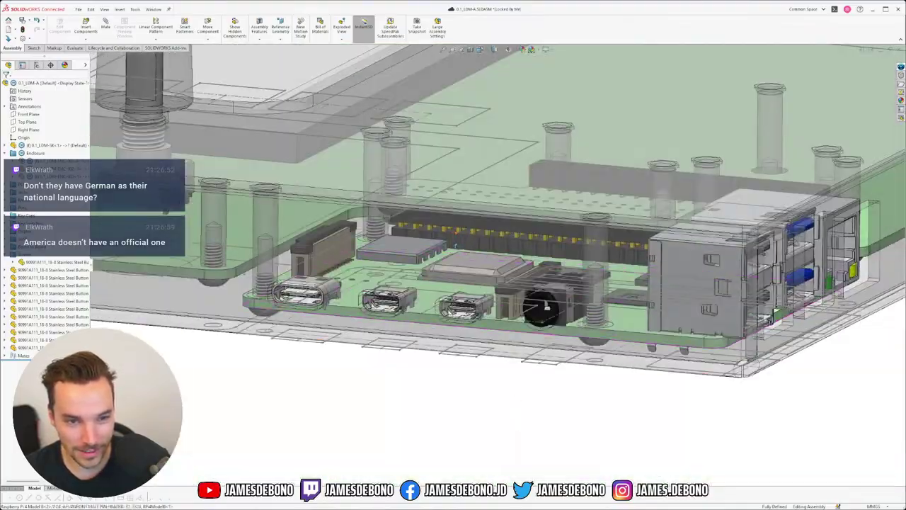
middle_click_drag(460, 213, 449, 308)
middle_click_drag(447, 312, 446, 334)
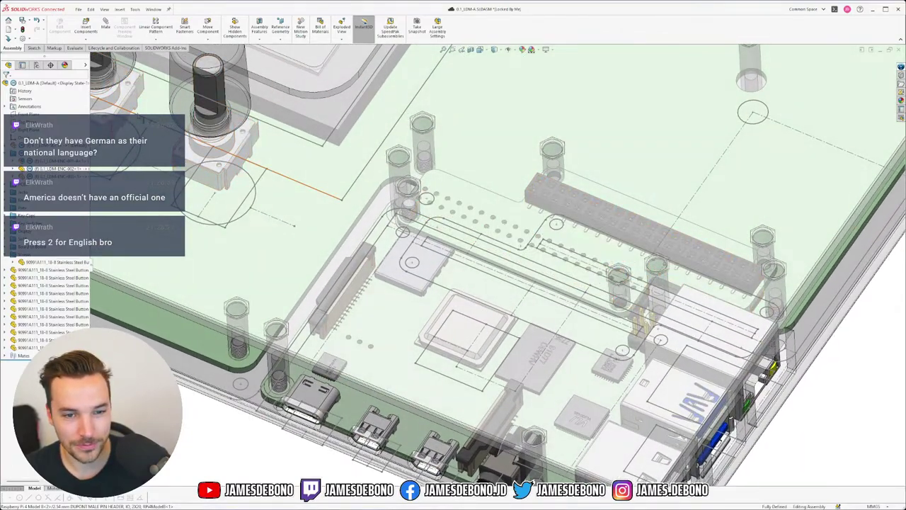
- Start Copy with Mates for the screw in the rounded corner of the board above the wireless module cover, and proceed to its mate references
middle_click_drag(404, 234, 445, 181)
scroll(454, 212, "down", 8)
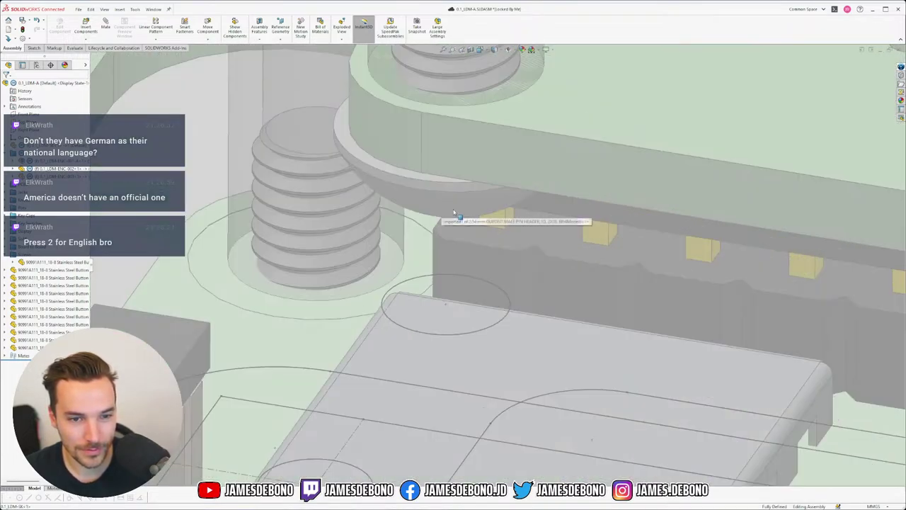
left_click(457, 206)
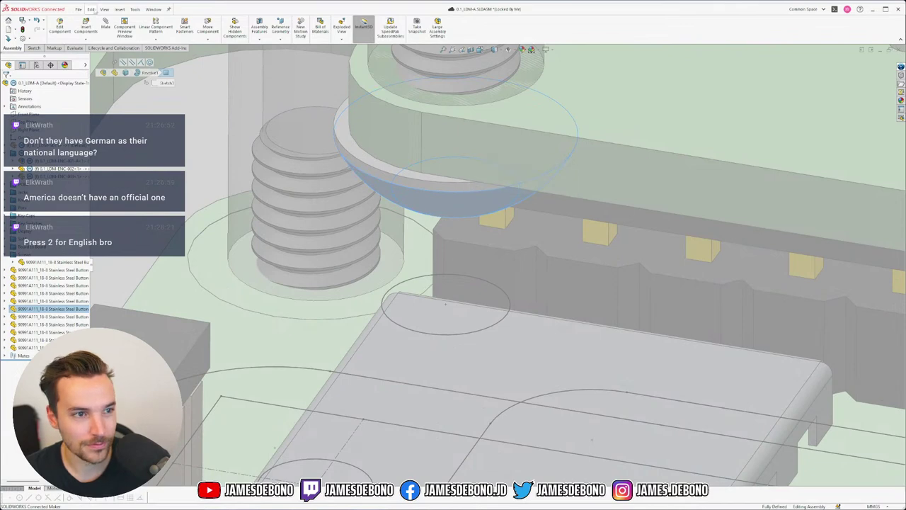
left_click(90, 41)
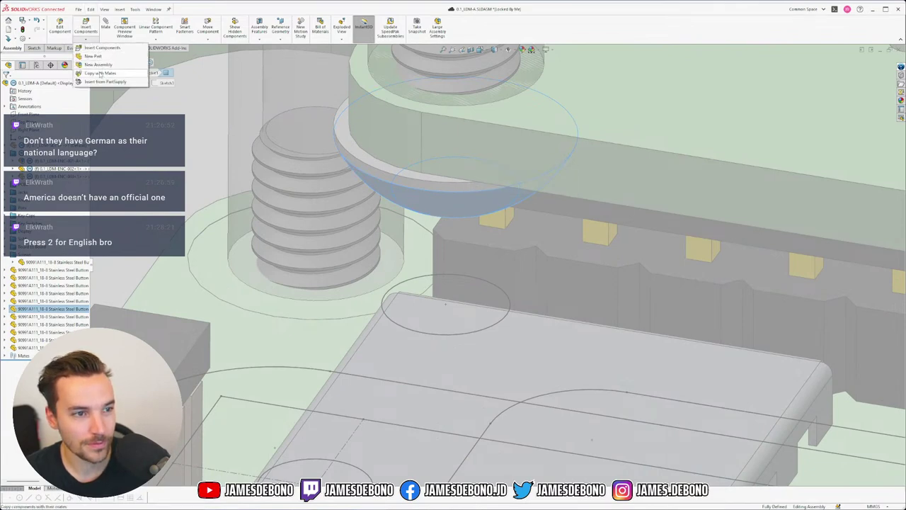
left_click(100, 73)
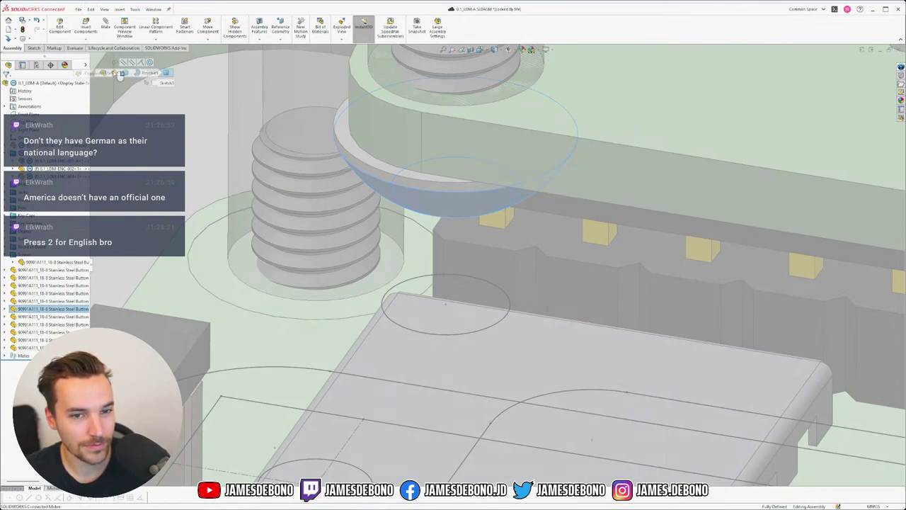
scroll(645, 131, "up", 9)
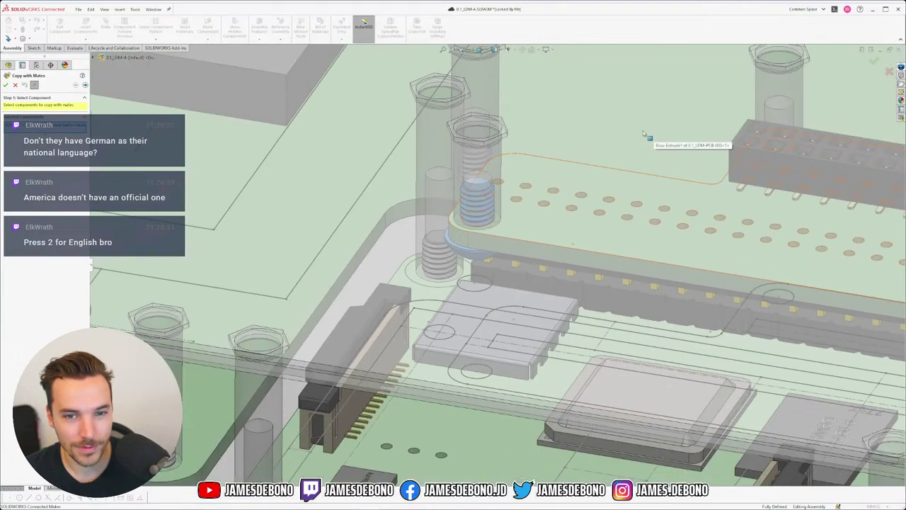
scroll(668, 232, "down", 3)
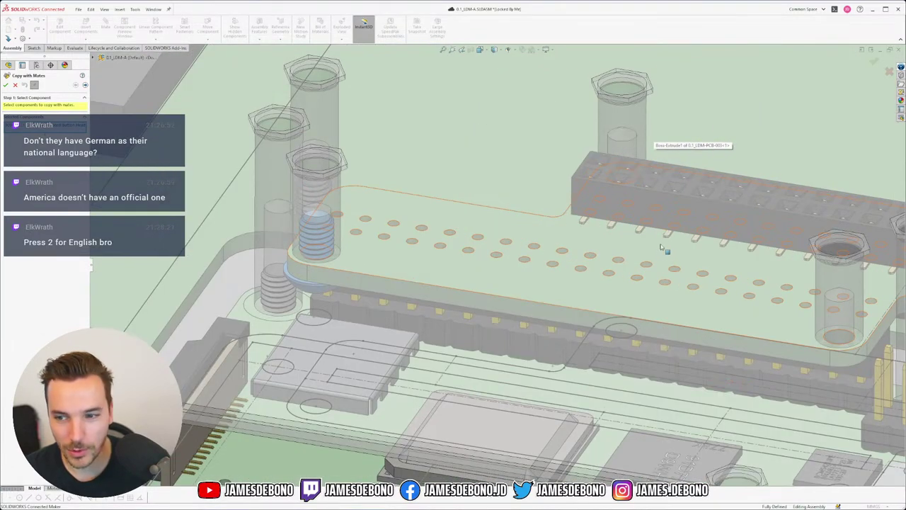
left_click(661, 248)
middle_click_drag(662, 247, 647, 281)
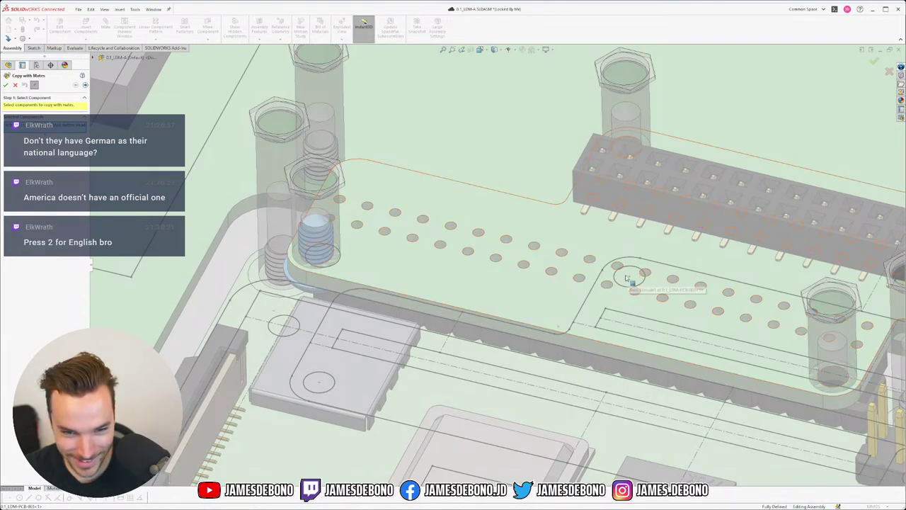
left_click(85, 85)
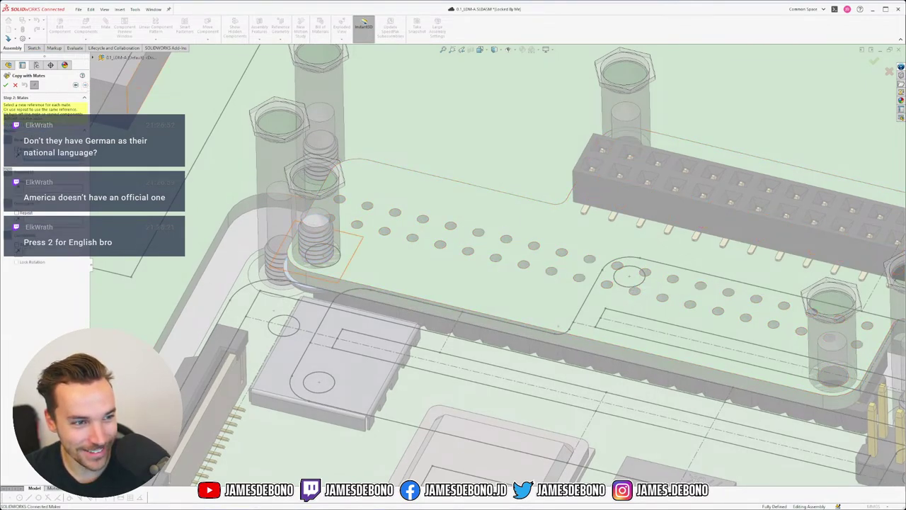
- Repeat the existing mate references and place a screw copy at the centre of the sketch circle overlapping the double row of pin holes
left_click(16, 149)
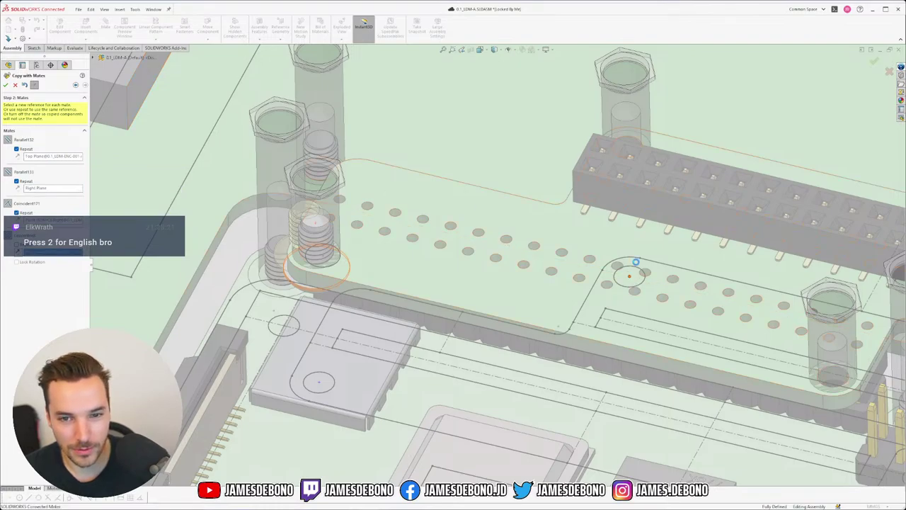
left_click(636, 262)
middle_click_drag(649, 239, 708, 283)
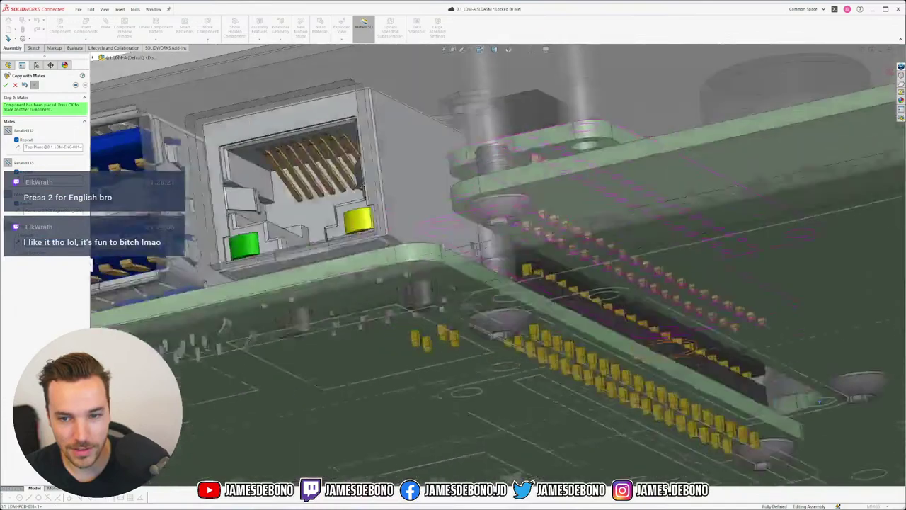
middle_click_drag(496, 163, 501, 276)
scroll(444, 396, "up", 4)
scroll(430, 393, "down", 5)
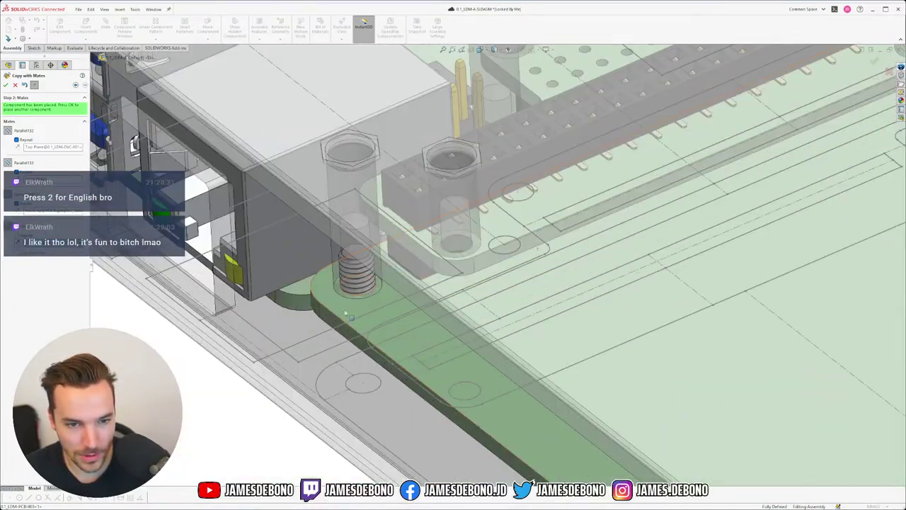
left_click(7, 85)
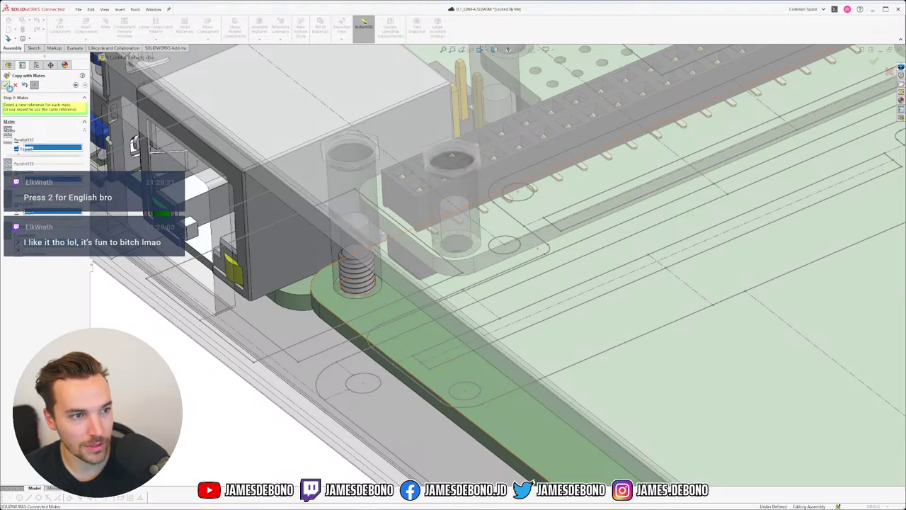
- Place another screw copy using the centre of the sketch circle on the green board strip near the Ethernet port, and accept it
left_click(467, 392)
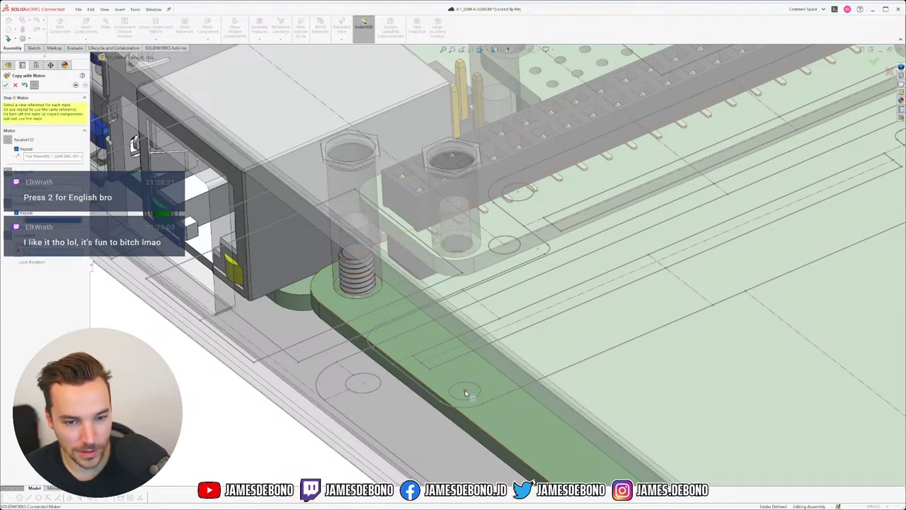
left_click(465, 391)
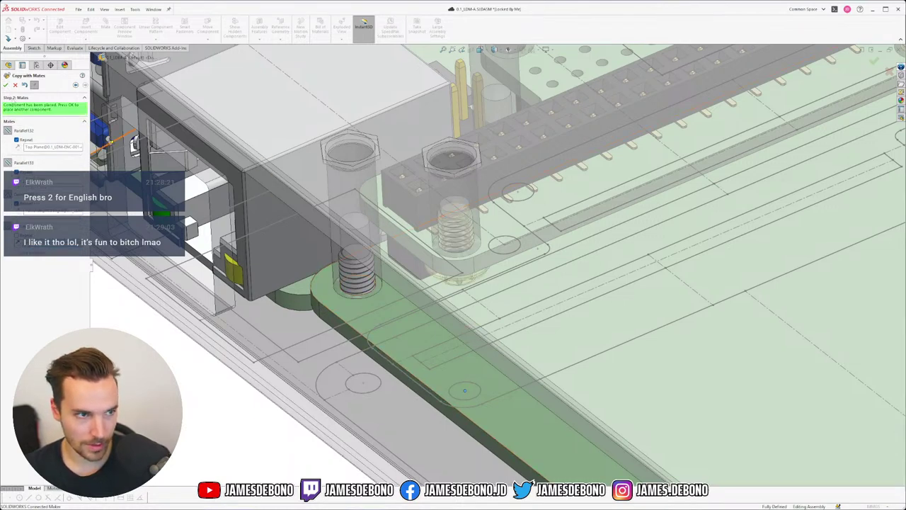
left_click(6, 84)
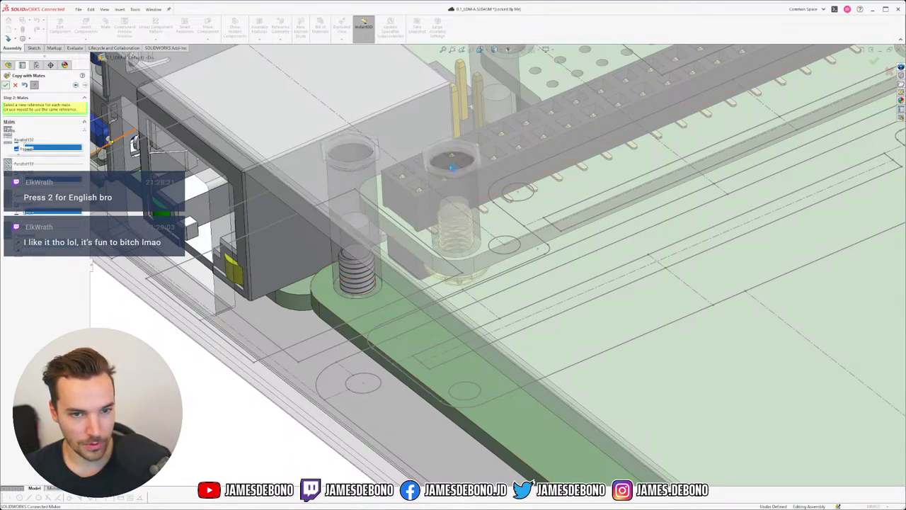
- Place a screw copy using the centre of the sketch circle above the small chip near the four-pin header, accept it and close Copy with Mates
left_click(547, 224)
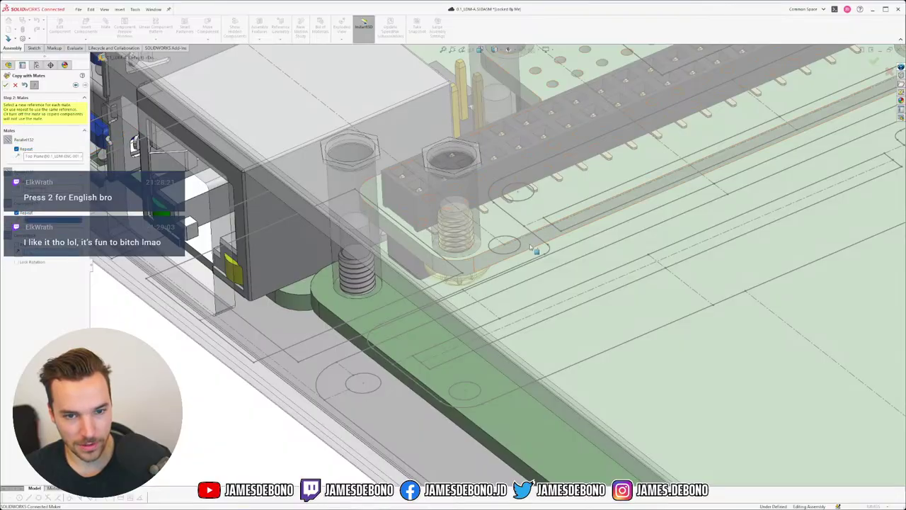
middle_click_drag(528, 231, 664, 234)
scroll(329, 359, "up", 6)
scroll(440, 323, "down", 6)
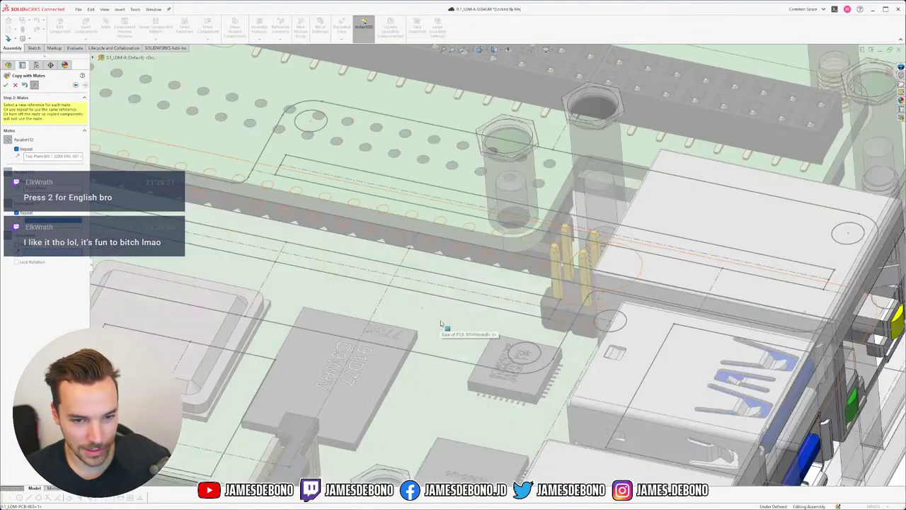
scroll(517, 318, "down", 2)
middle_click_drag(522, 309, 526, 333)
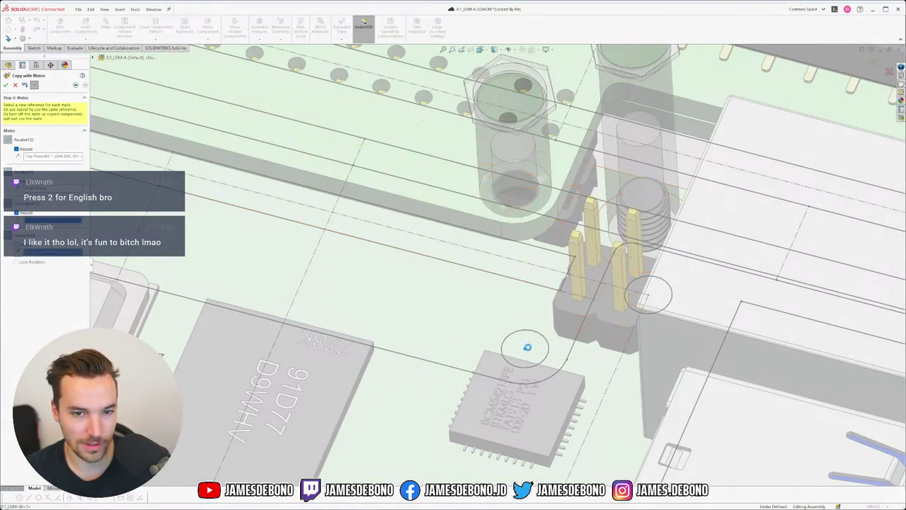
left_click(527, 347)
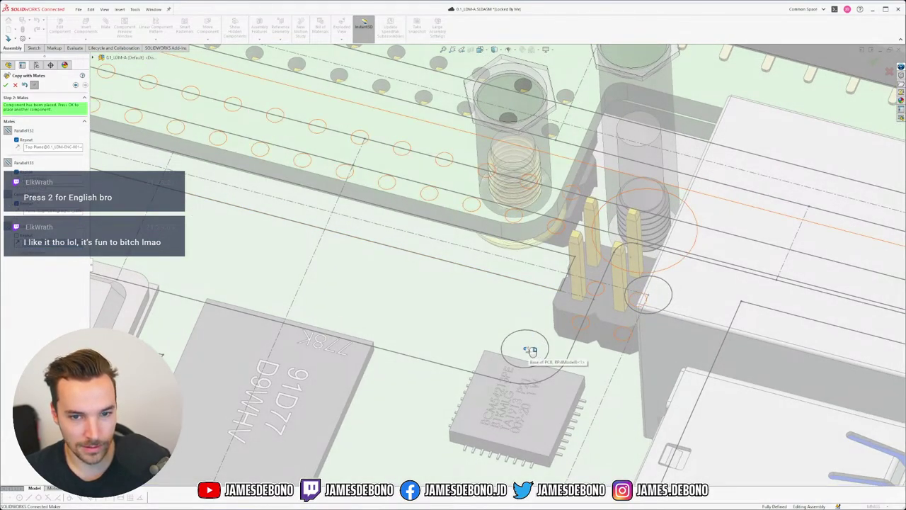
scroll(474, 283, "up", 10)
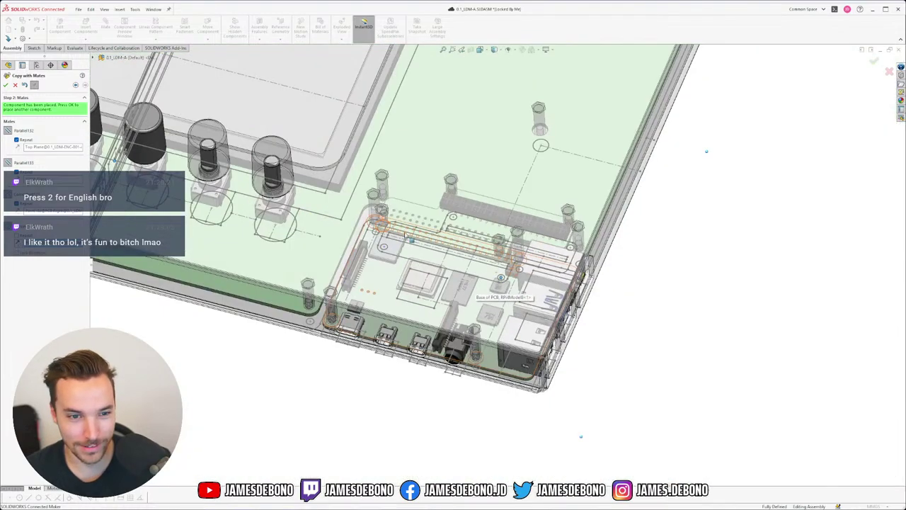
scroll(461, 259, "down", 8)
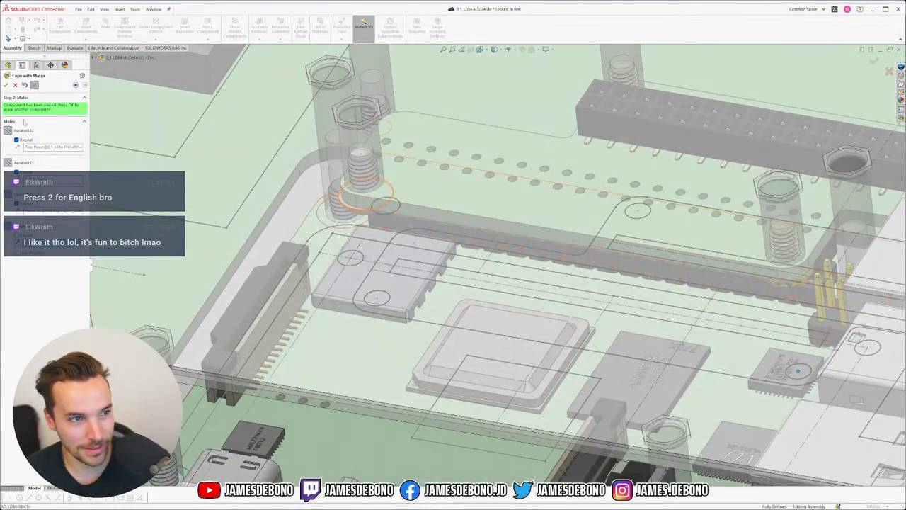
left_click(6, 85)
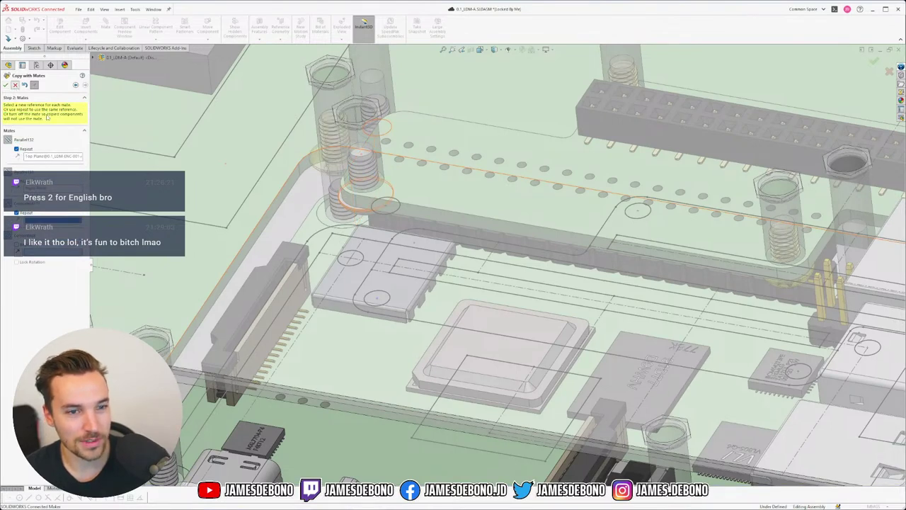
key("Escape")
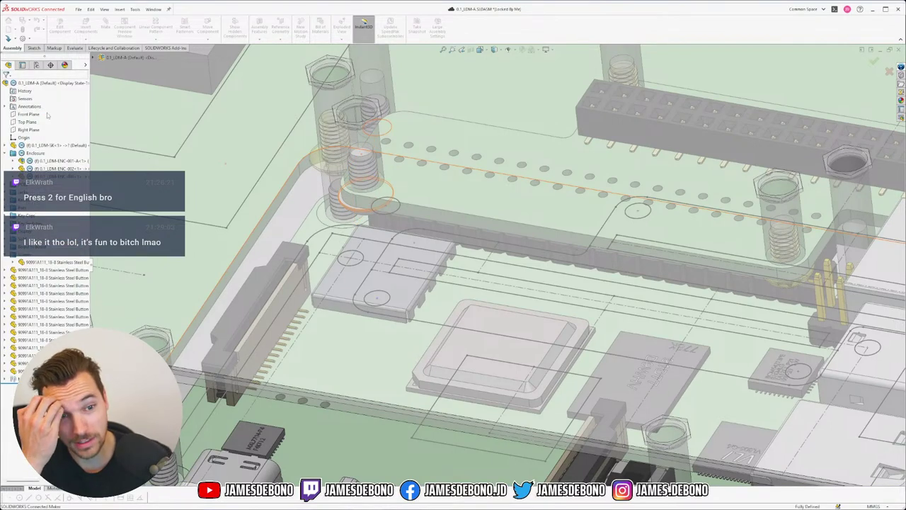
- Hide the layout sketches of the 0.1_LDM-SK component that show across the underside of the main PCB
scroll(495, 234, "up", 5)
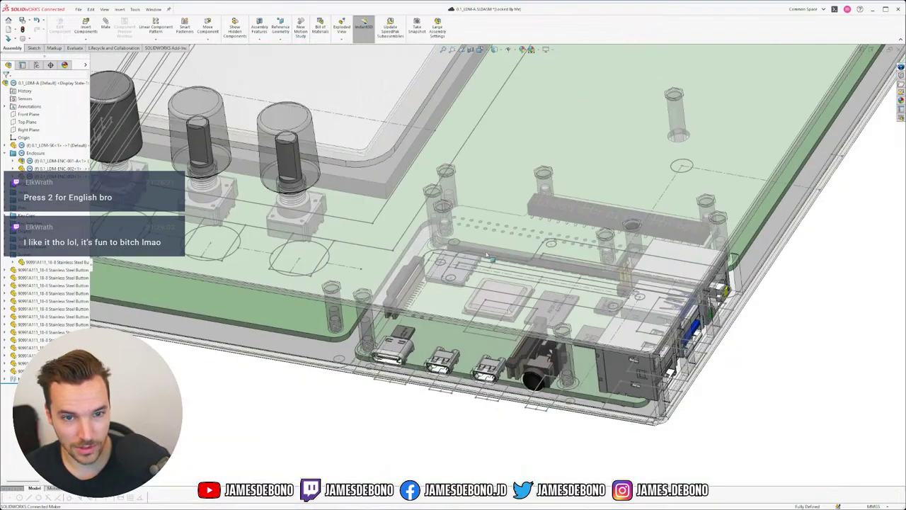
middle_click_drag(449, 287, 486, 249)
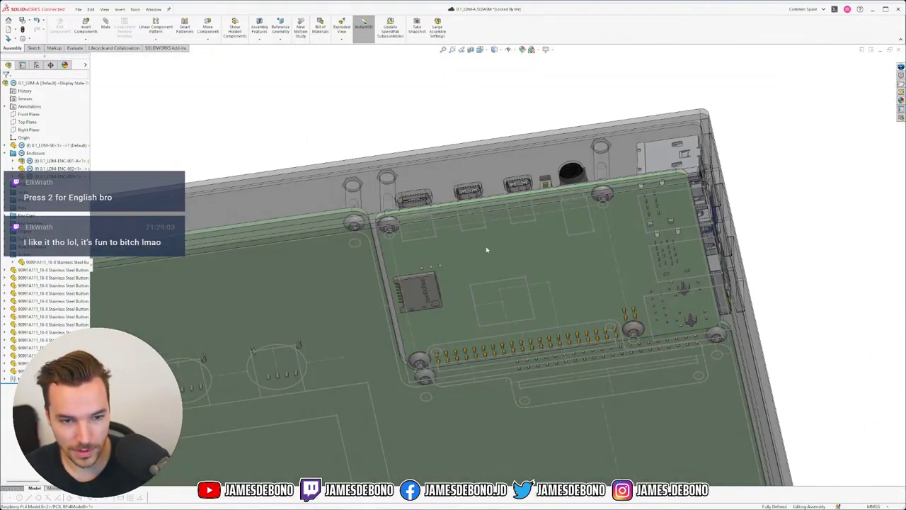
scroll(502, 343, "up", 8)
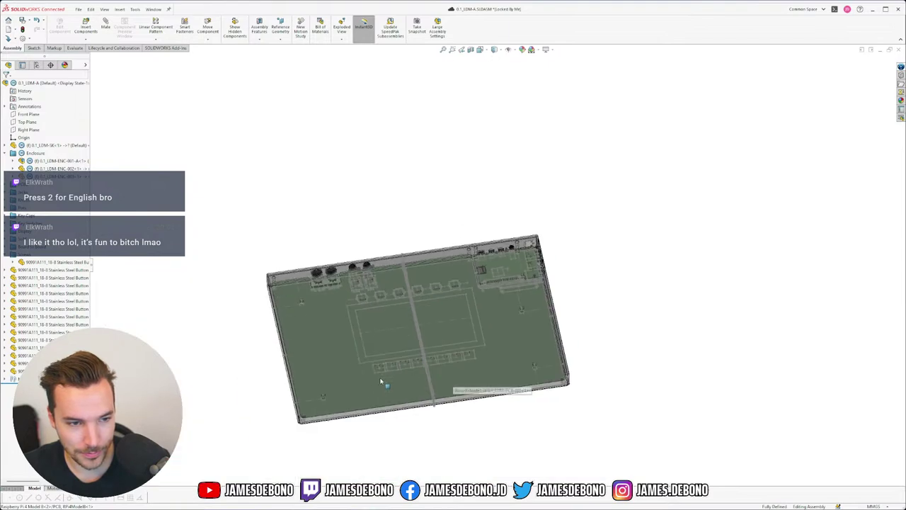
key("f")
middle_click_drag(423, 366, 415, 292)
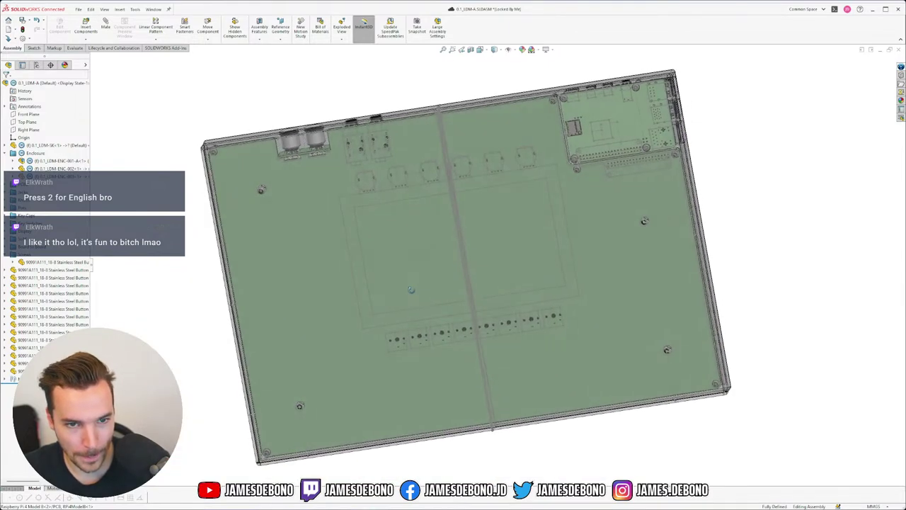
left_click(460, 273)
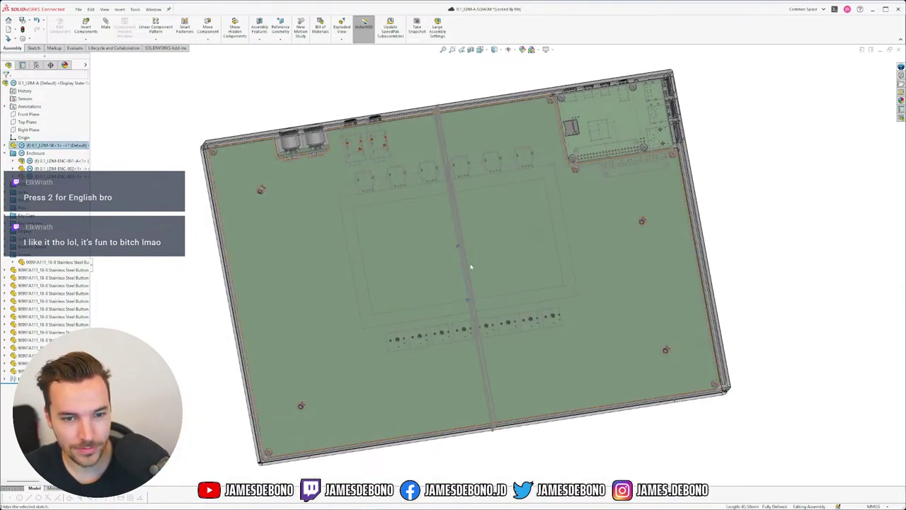
key("Tab")
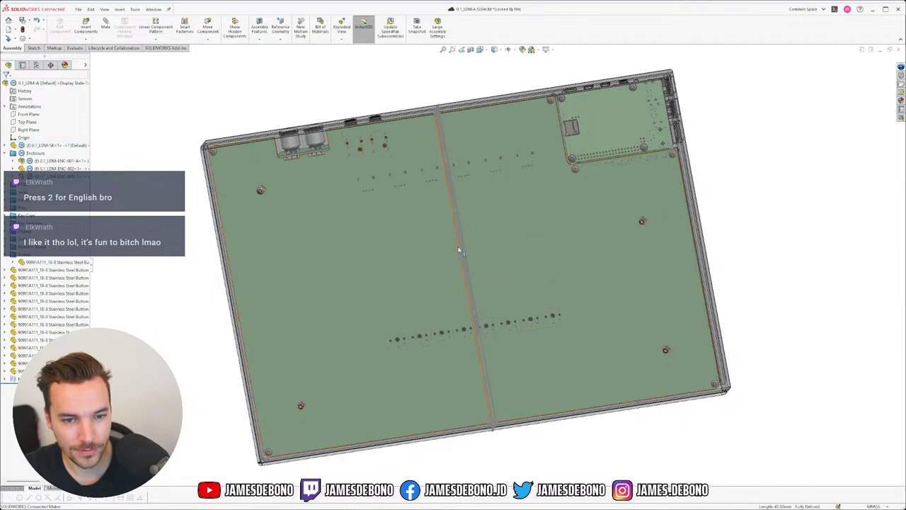
left_click(459, 250)
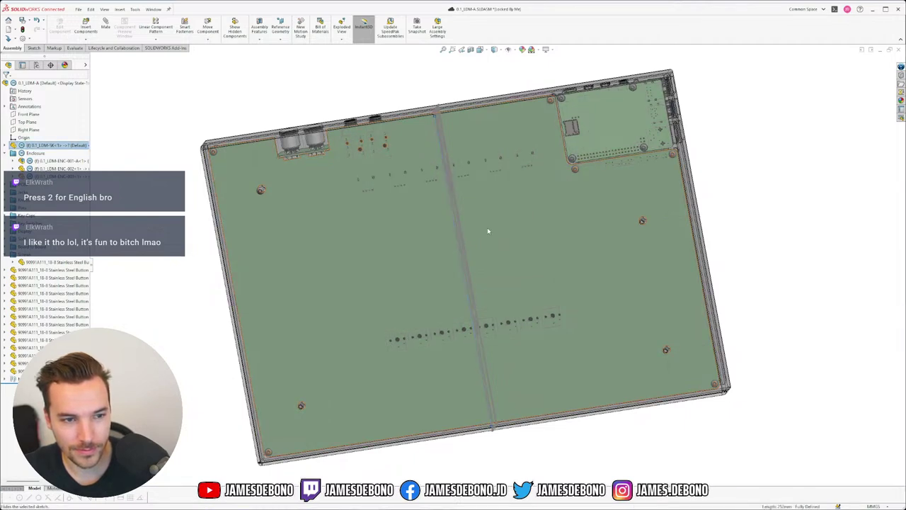
- Move all the loose 90991A111 button head screws into the Screws folder and clear the selection
left_click(53, 270)
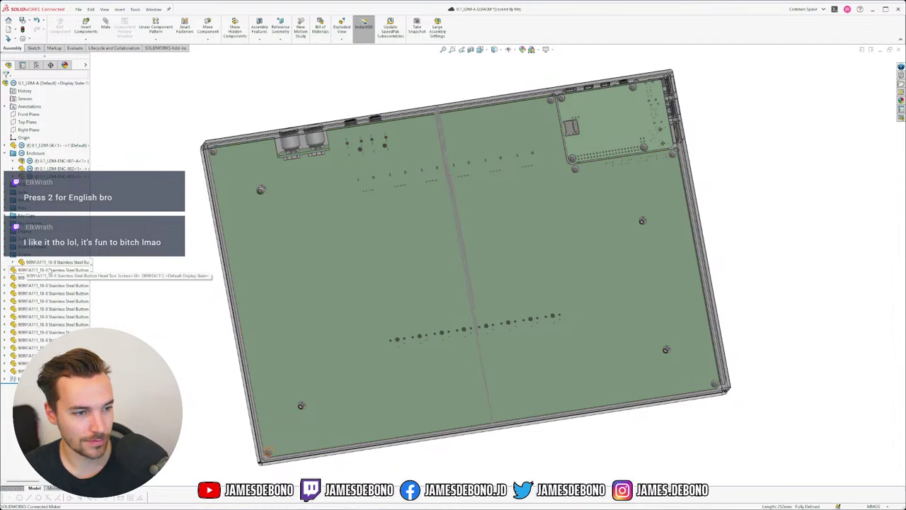
left_click(58, 371, "shift")
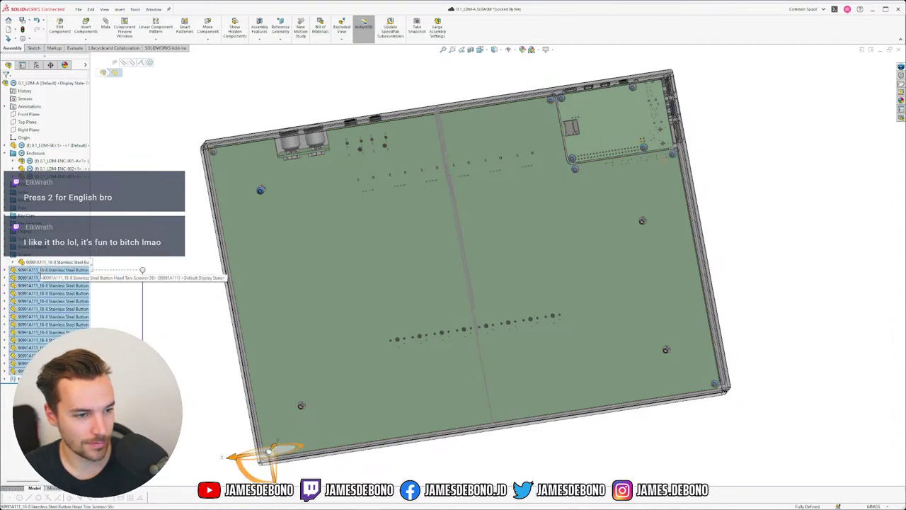
left_click_drag(24, 257, 23, 261)
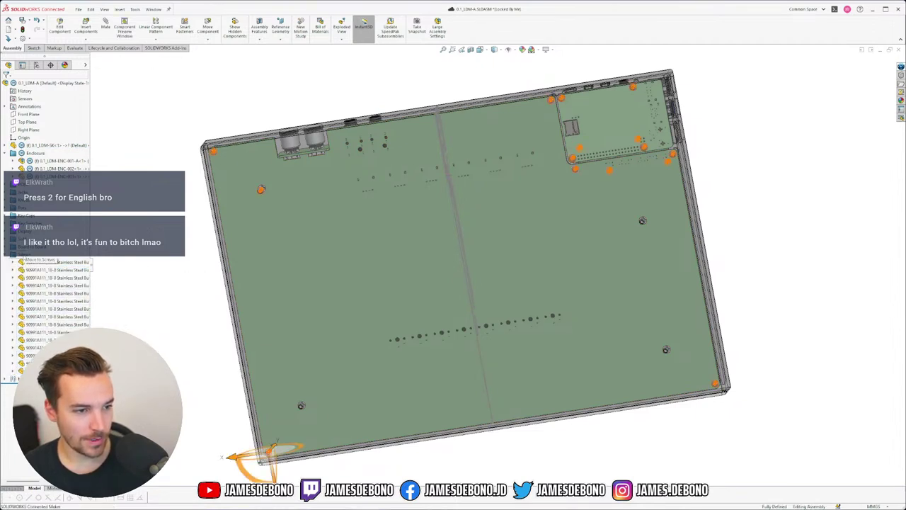
left_click(145, 236)
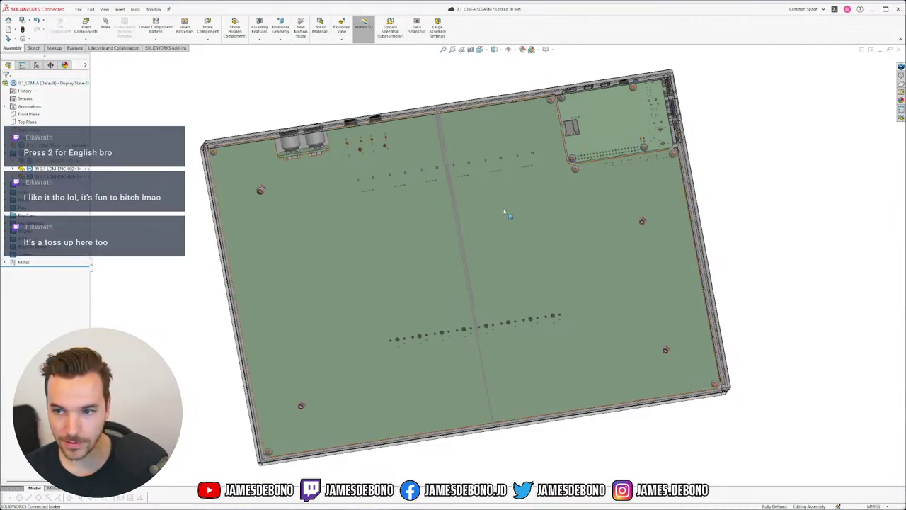
- Hide the next visible sketch along the line crossing the middle of the main PCB
left_click(457, 215)
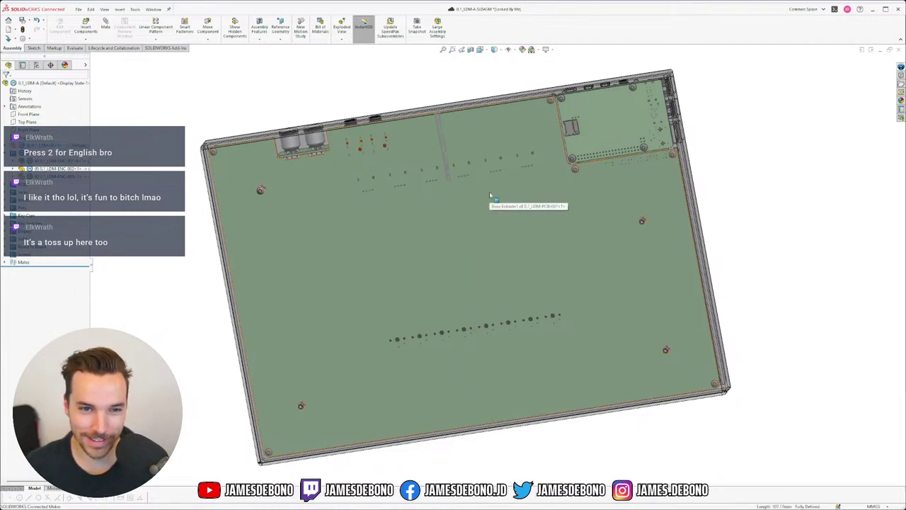
- Hide the remaining layout sketch with the ladder-like rectangles crossing the underside of the main PCB
scroll(465, 150, "down", 2)
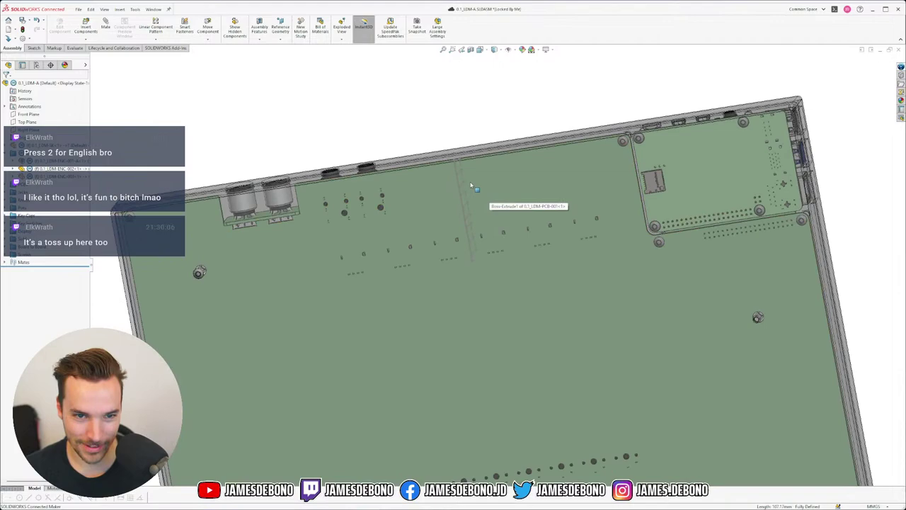
scroll(471, 188, "down", 4)
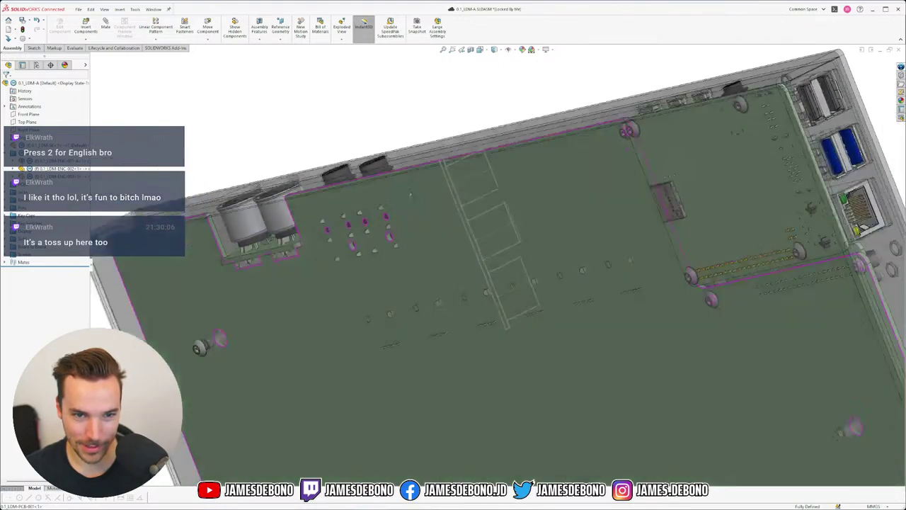
mouse_move(411, 195)
middle_mouse_down()
mouse_move(442, 164)
mouse_move(468, 204)
middle_mouse_up()
left_click(475, 195)
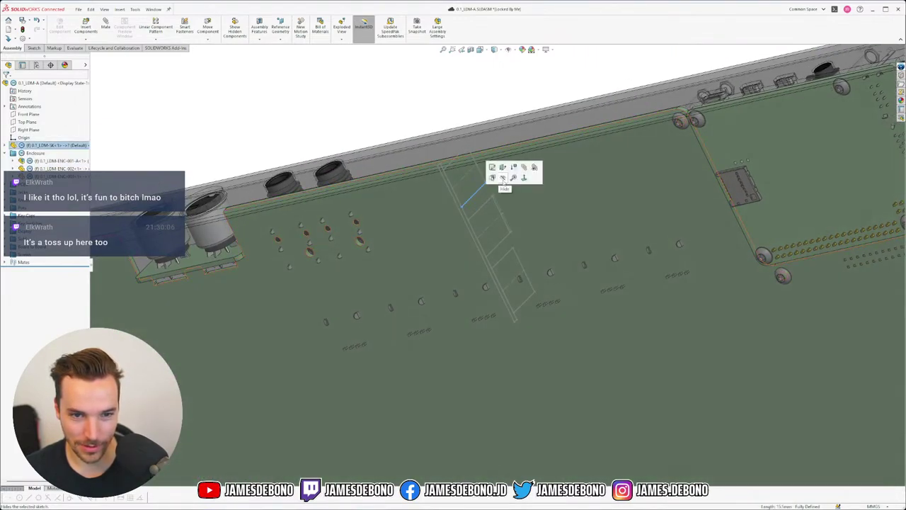
left_click(504, 178)
- Examine the assembly from above and below, checking the screws in the Raspberry Pi and the standoffs under the main PCB
middle_click_drag(481, 193, 467, 255)
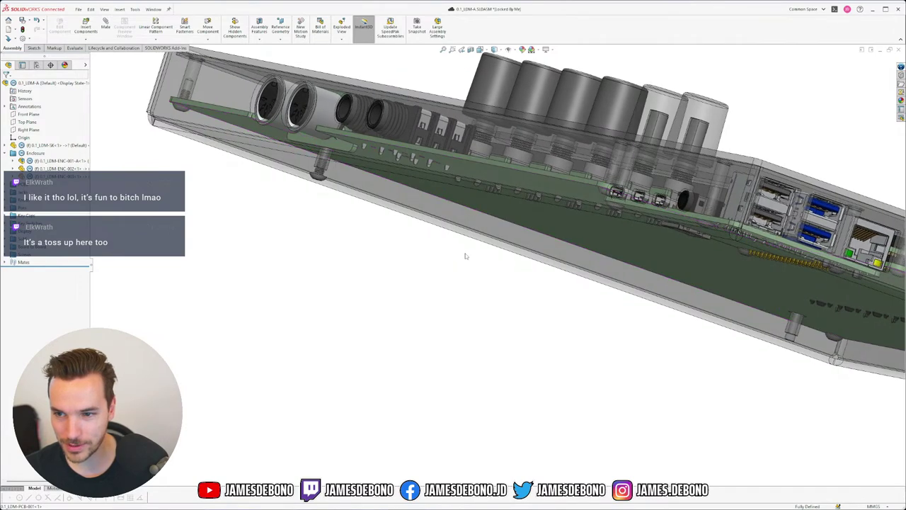
middle_click_drag(465, 256, 670, 402)
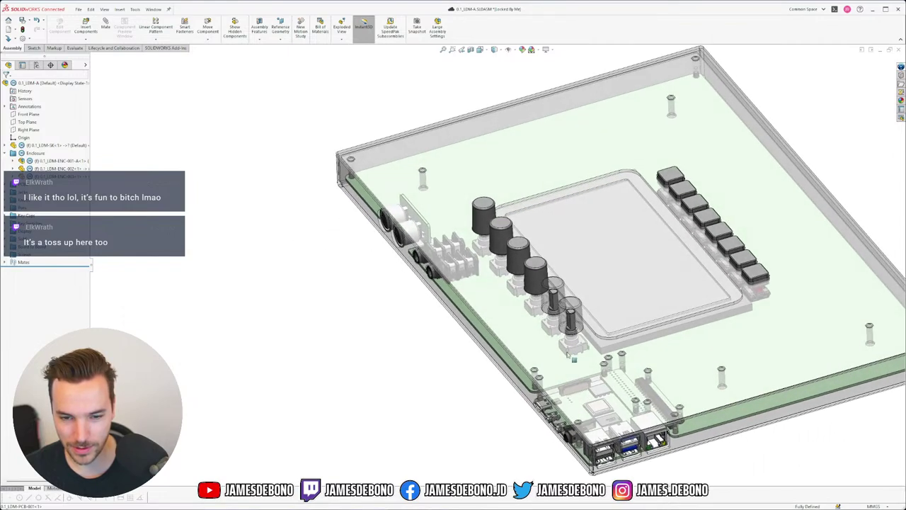
scroll(667, 401, "down", 3)
scroll(656, 400, "up", 6)
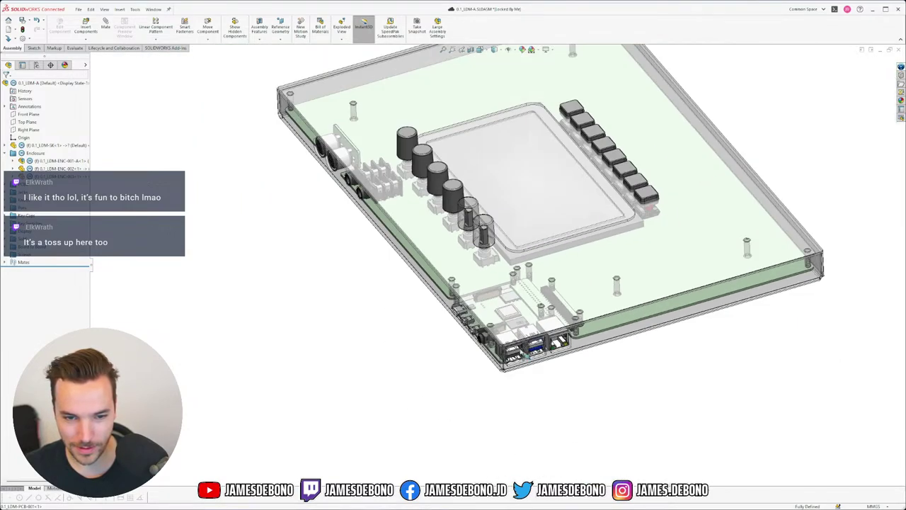
scroll(495, 315, "down", 3)
scroll(484, 318, "down", 4)
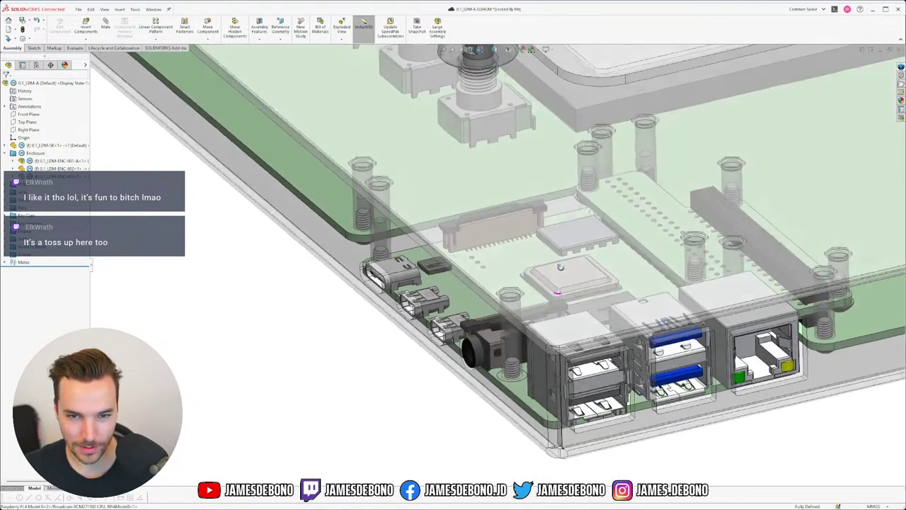
middle_click_drag(495, 315, 613, 233)
scroll(364, 234, "up", 10)
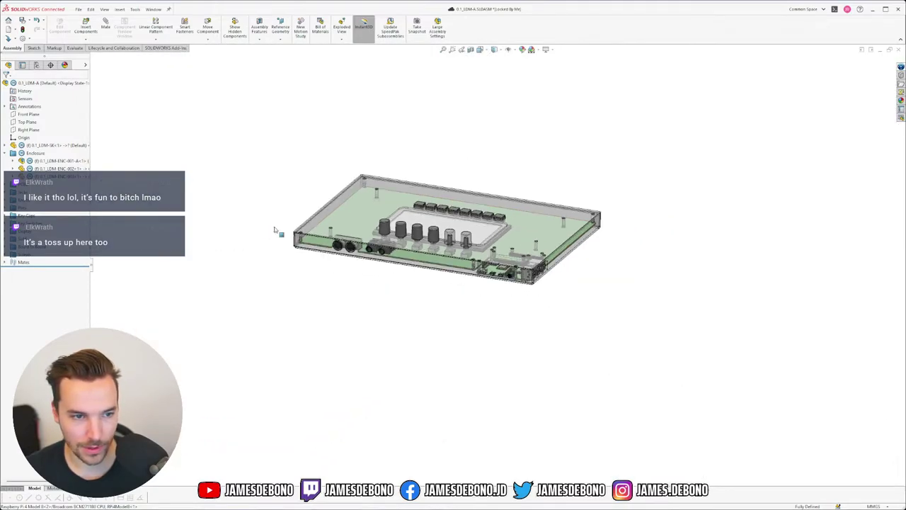
scroll(273, 232, "down", 2)
scroll(393, 255, "down", 5)
middle_click_drag(397, 287, 508, 375)
scroll(538, 397, "up", 2)
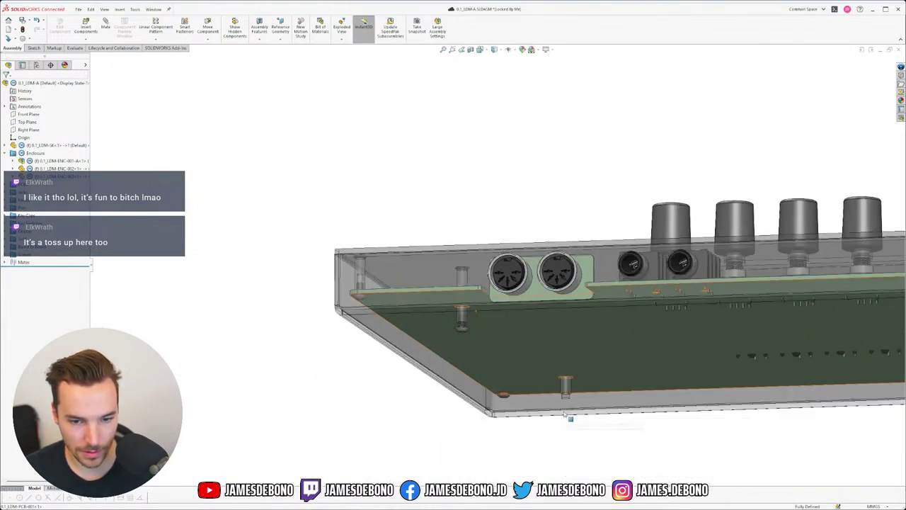
scroll(570, 413, "up", 2)
scroll(538, 354, "down", 3)
scroll(587, 330, "up", 5)
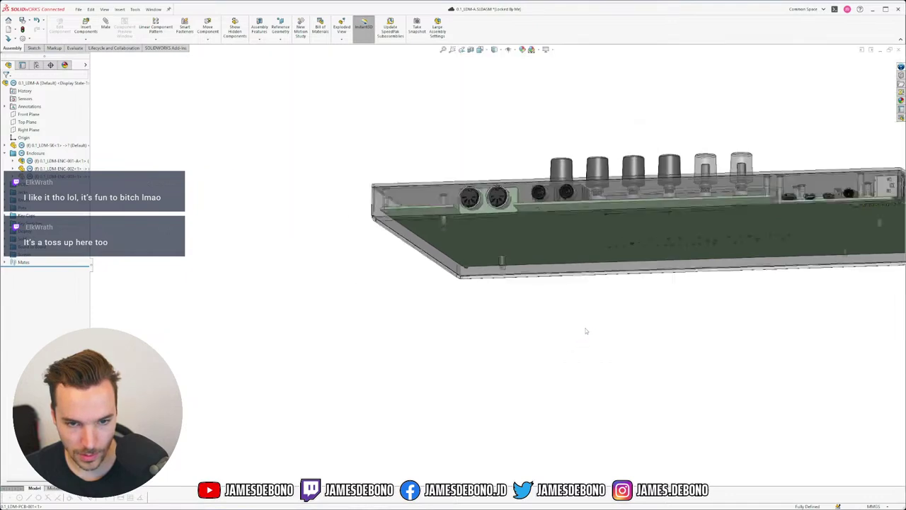
scroll(531, 259, "down", 3)
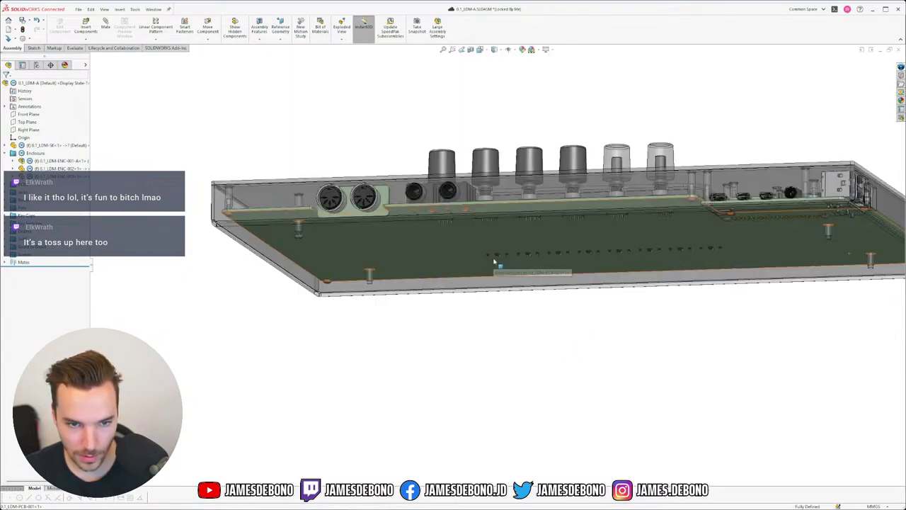
scroll(336, 247, "down", 5)
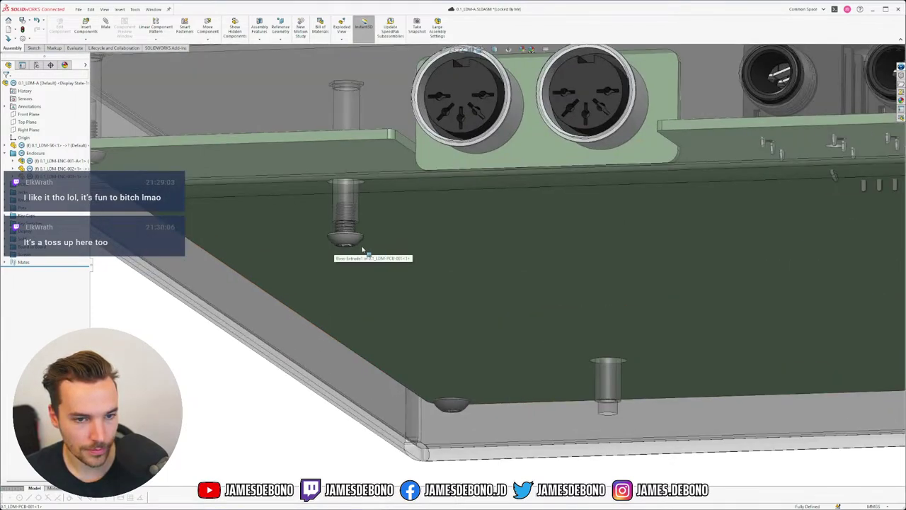
- Show the 0.1_LDM-SK layout sketch that contains the screw circles at the PCB standoffs, and collapse the component again
left_click(5, 145)
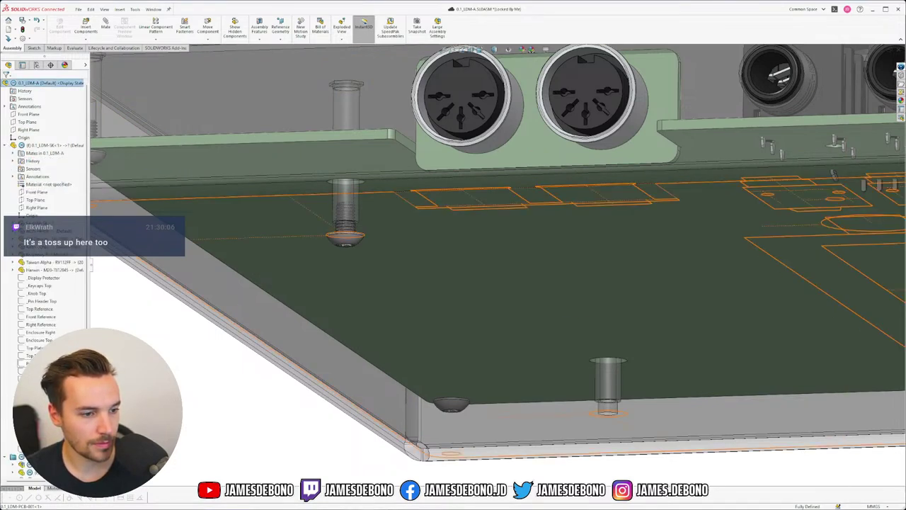
left_click(22, 364)
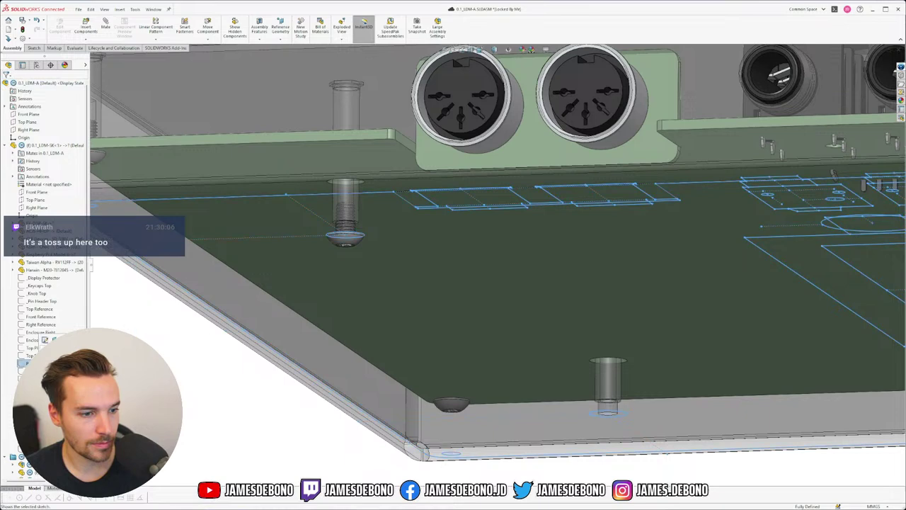
key("Escape")
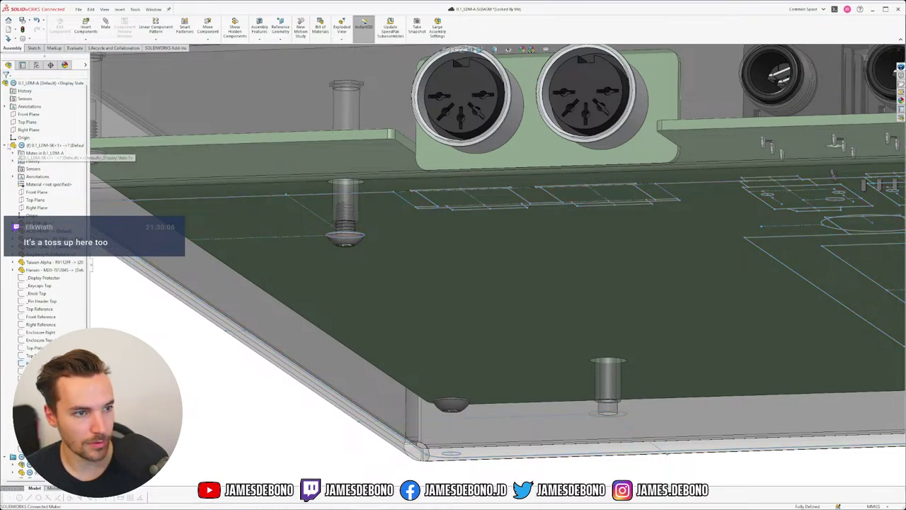
left_click(5, 145)
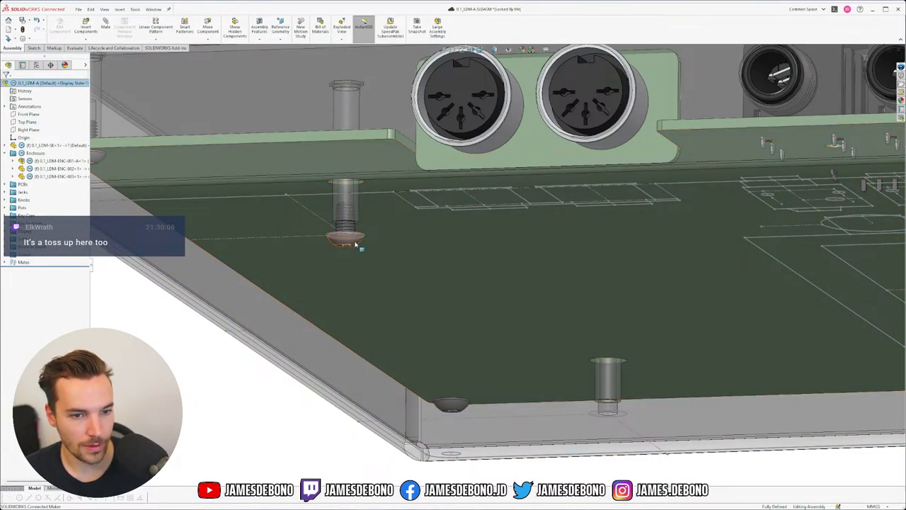
- Start Copy with Mates for the button head screw under the round DIN jacks, repeating both parallel mates and the first coincident mate
left_click(346, 238)
left_click(88, 39)
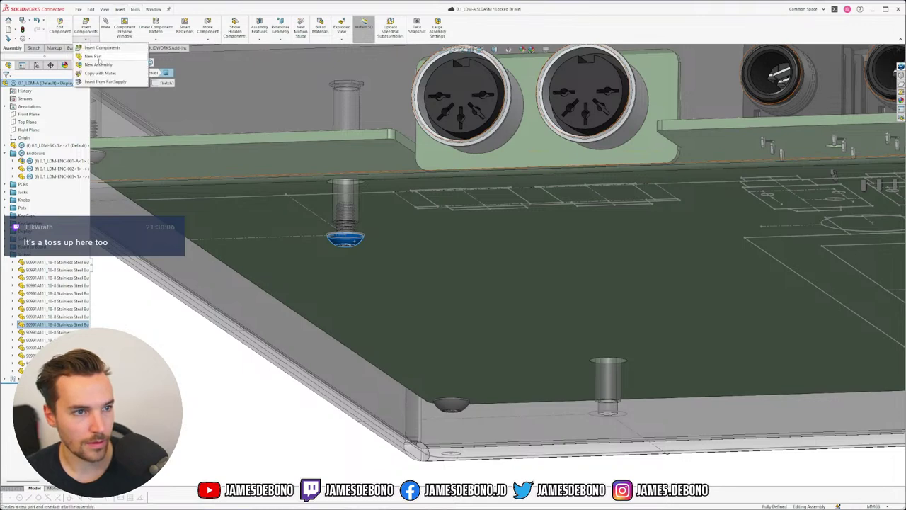
left_click(88, 38)
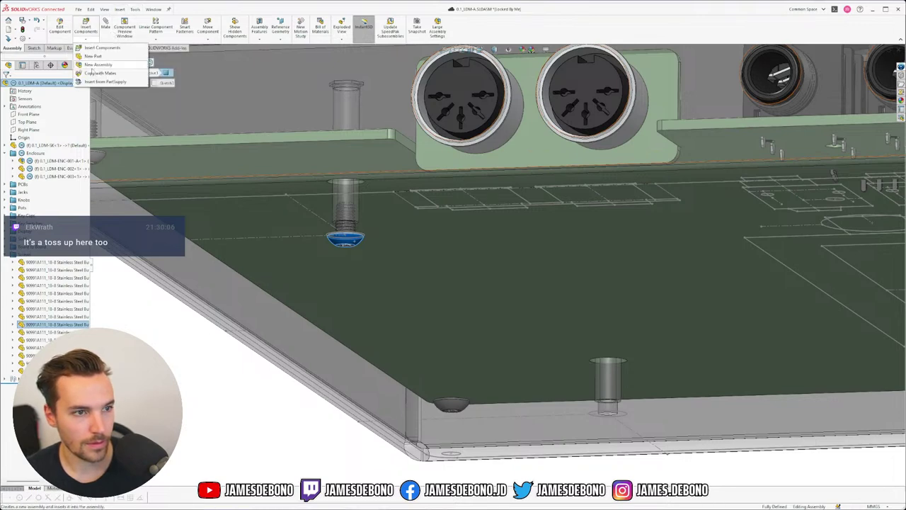
left_click(99, 73)
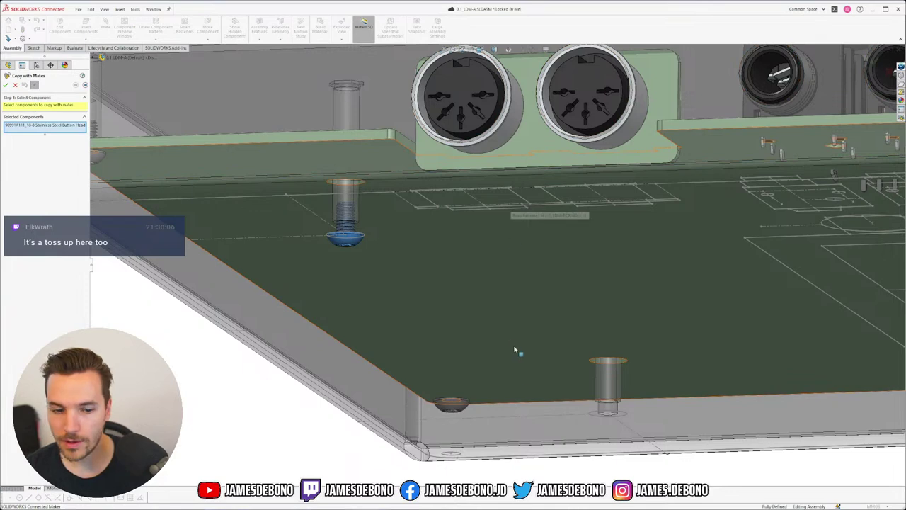
scroll(579, 407, "down", 4)
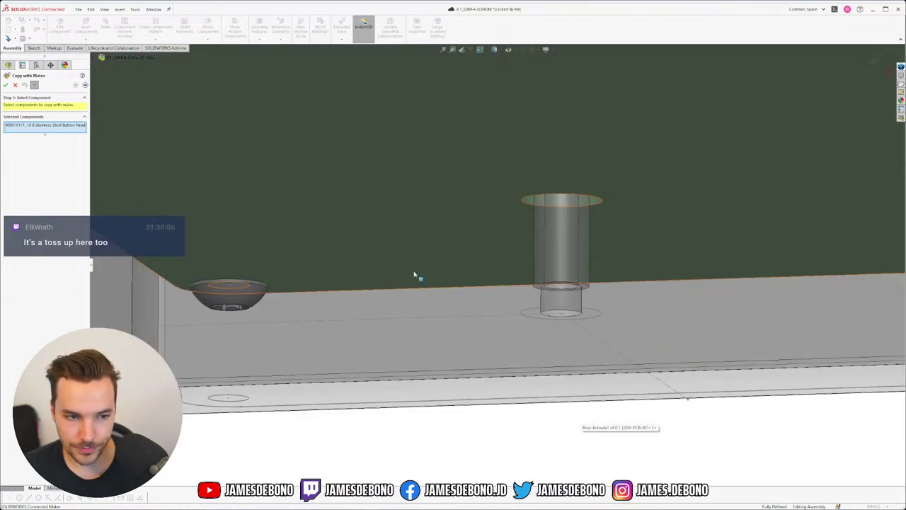
left_click(85, 85)
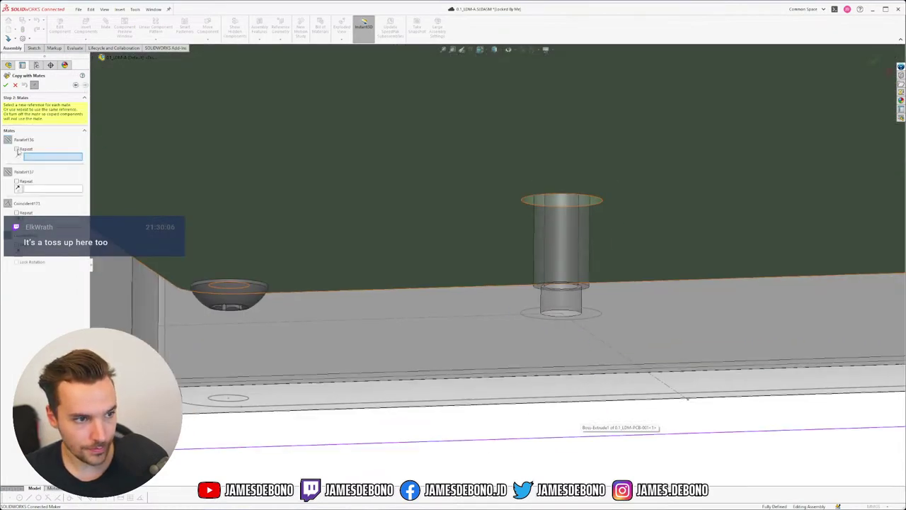
left_click(16, 149)
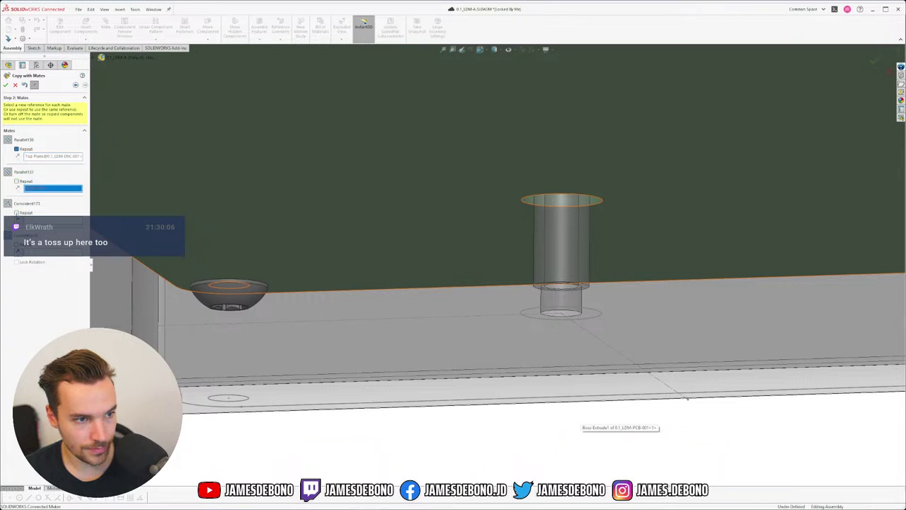
left_click(17, 181)
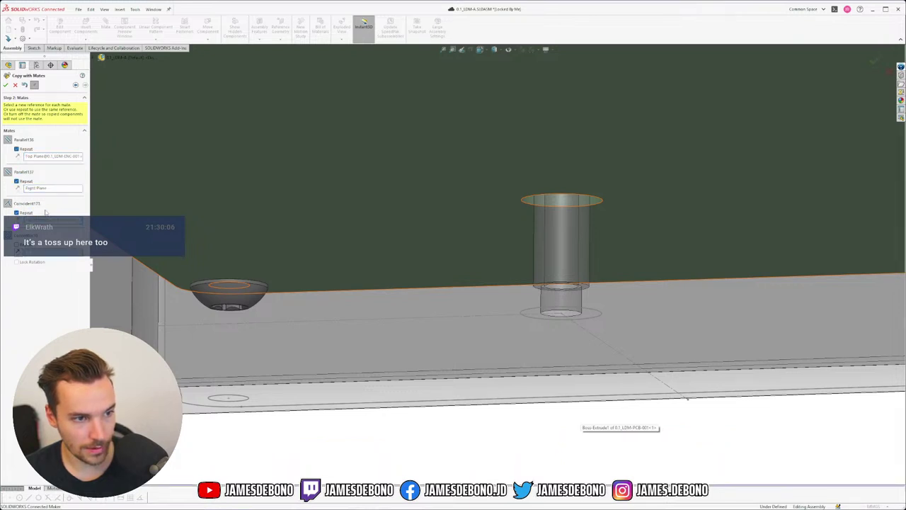
- Place a screw copy at the sketch circle centre under the empty standoff near the enclosure corner on the DIN jack side and accept it
left_click(561, 312)
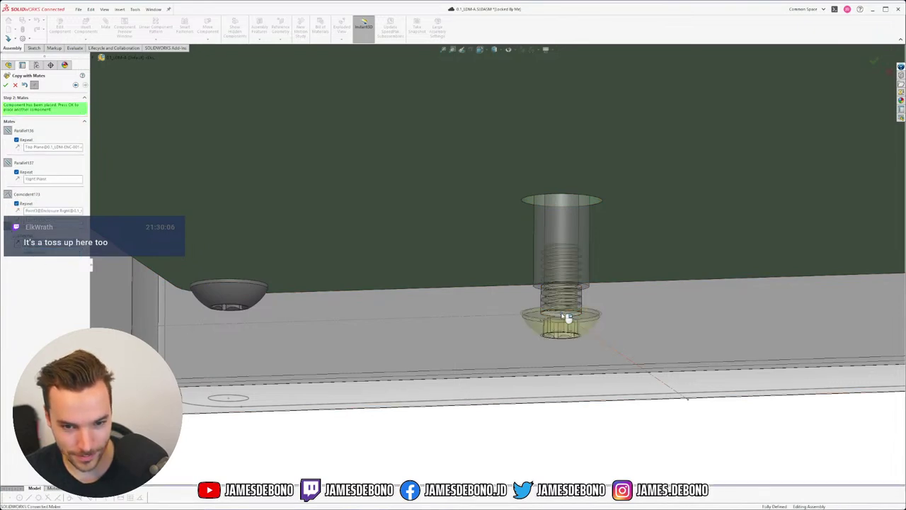
scroll(591, 312, "up", 6)
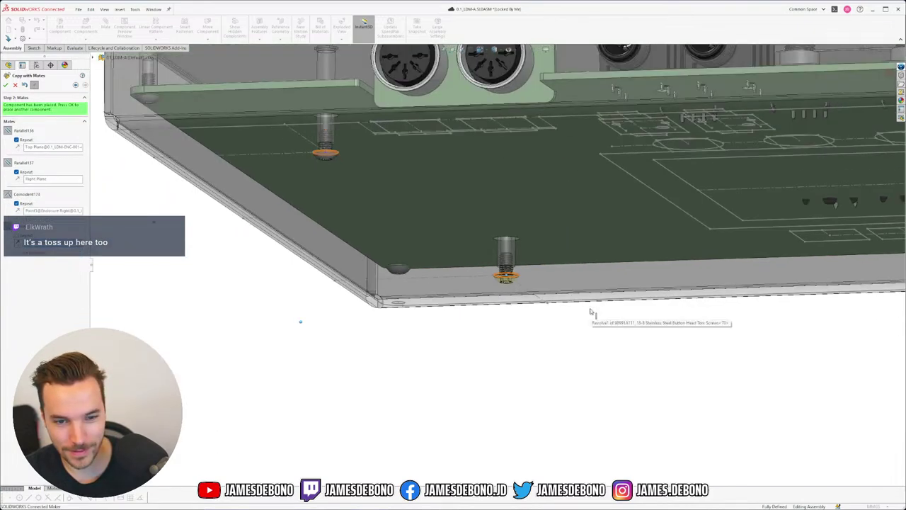
scroll(723, 254, "down", 4)
scroll(723, 254, "down", 3)
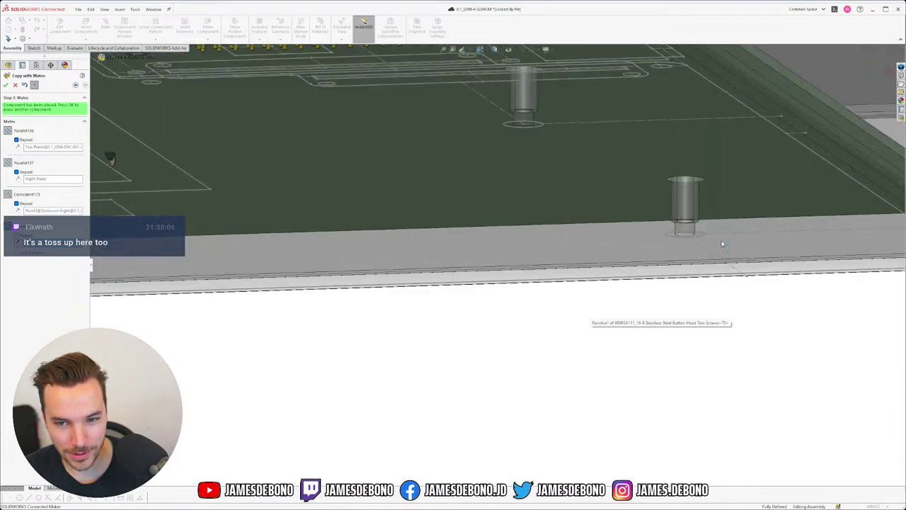
left_click(5, 85)
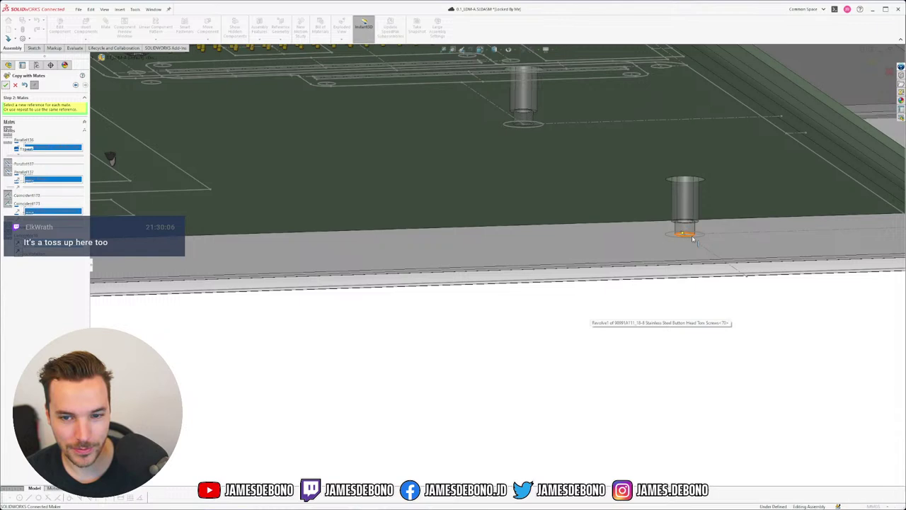
- Place a screw copy at the sketch circle centre of the standoff at the far end of the same enclosure edge and accept it
scroll(693, 239, "down", 5)
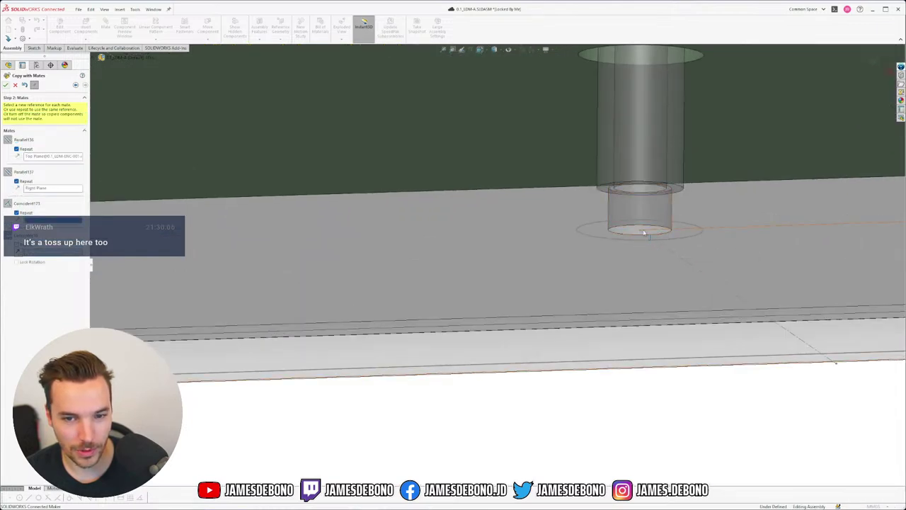
left_click(641, 232)
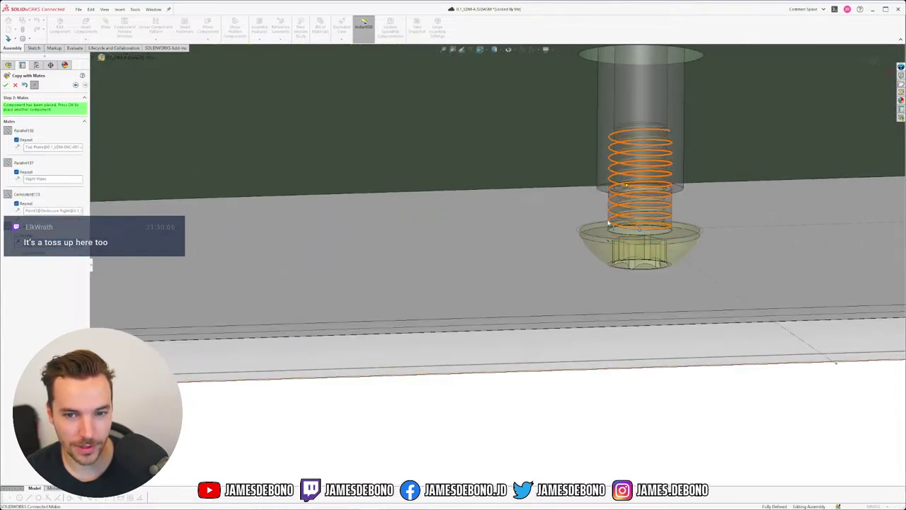
left_click(5, 84)
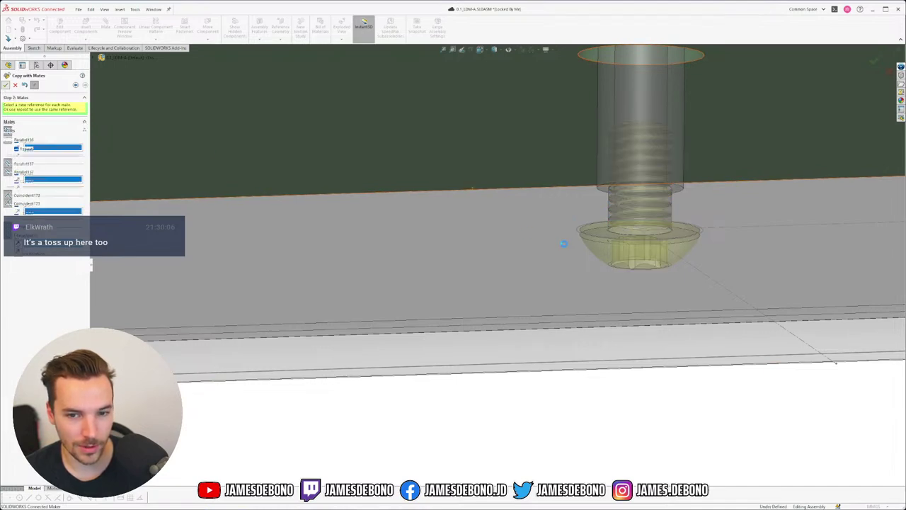
- Place a screw copy at the sketch circle centre of the remaining empty standoff, accept it and end Copy with Mates
scroll(566, 245, "up", 3)
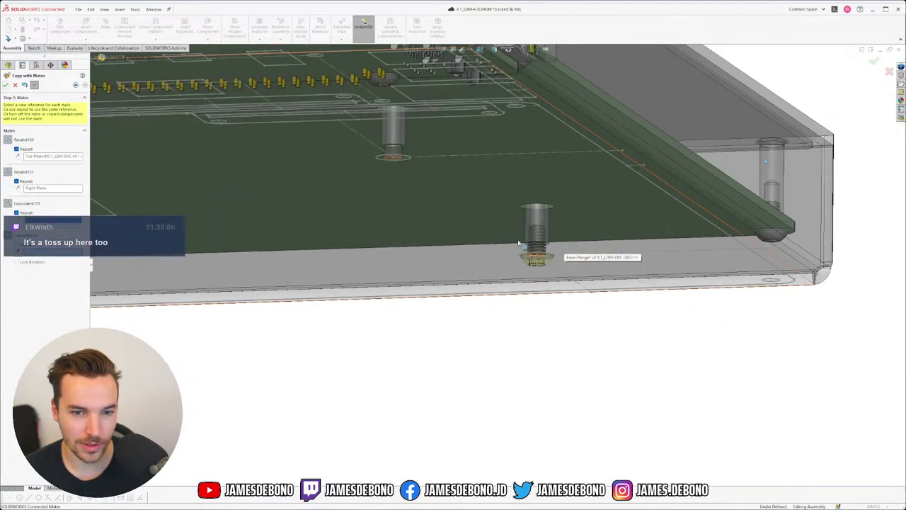
scroll(329, 191, "up", 2)
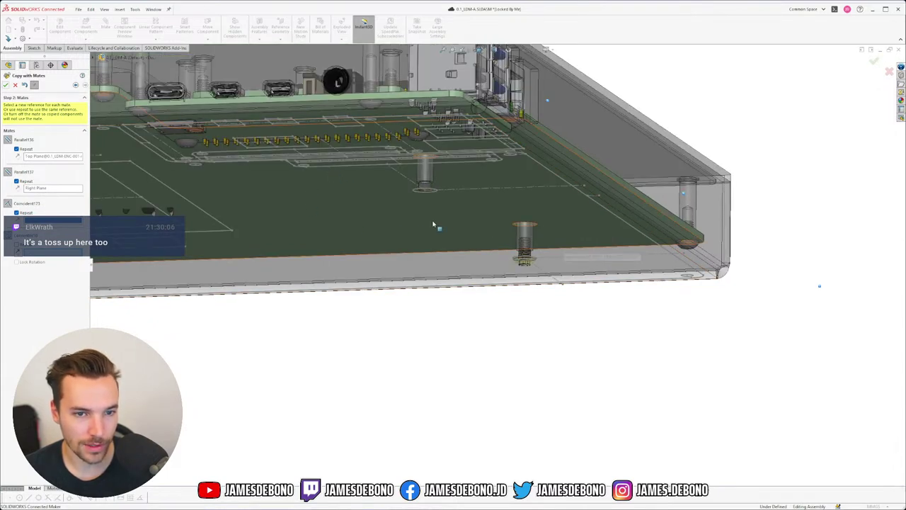
scroll(446, 228, "down", 4)
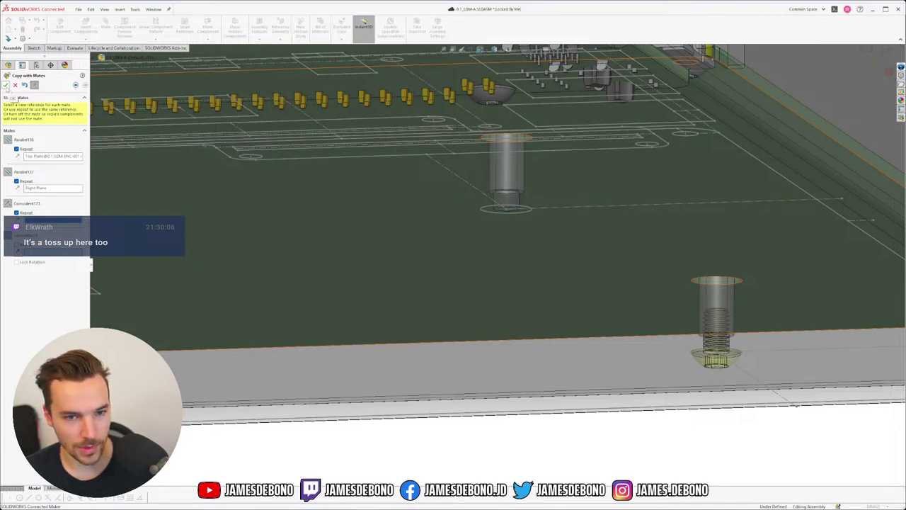
left_click(506, 209)
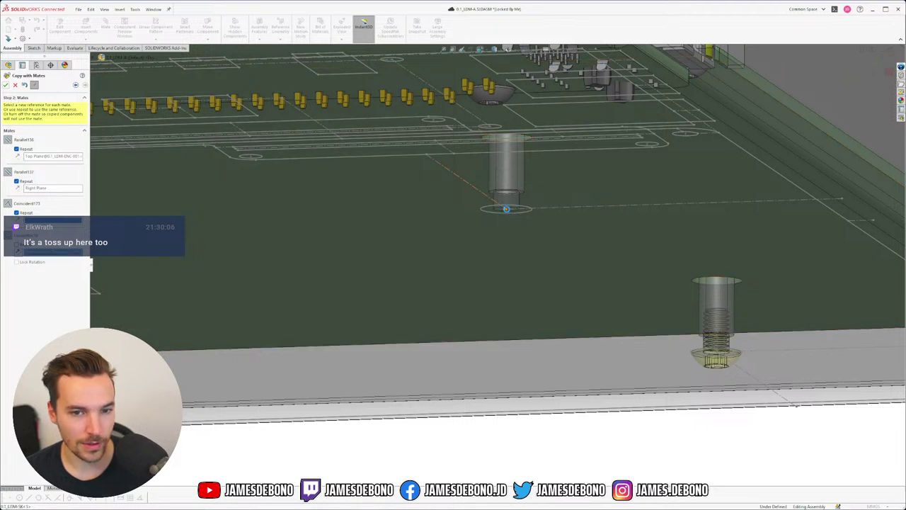
left_click(507, 209)
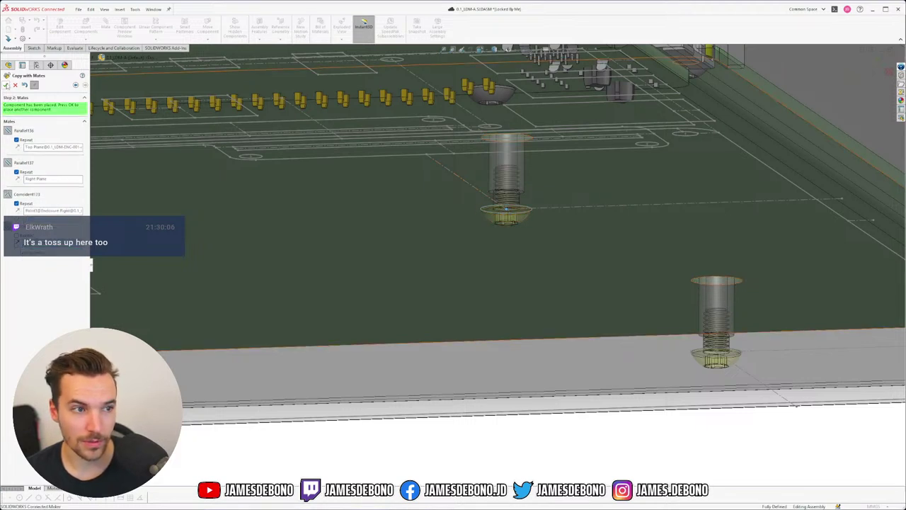
left_click(6, 85)
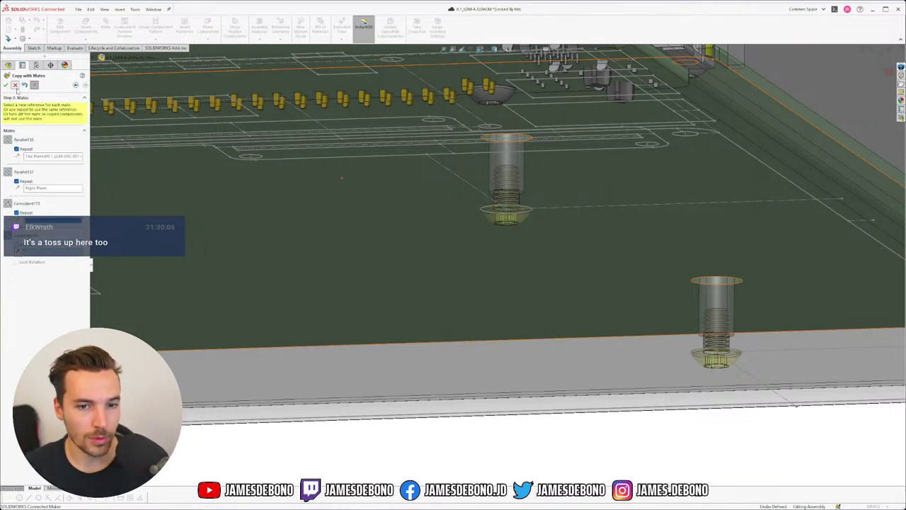
left_click(15, 86)
- Hide the 0.1_LDM-SK layout sketch shown across the underside of the main PCB
scroll(531, 253, "up", 3)
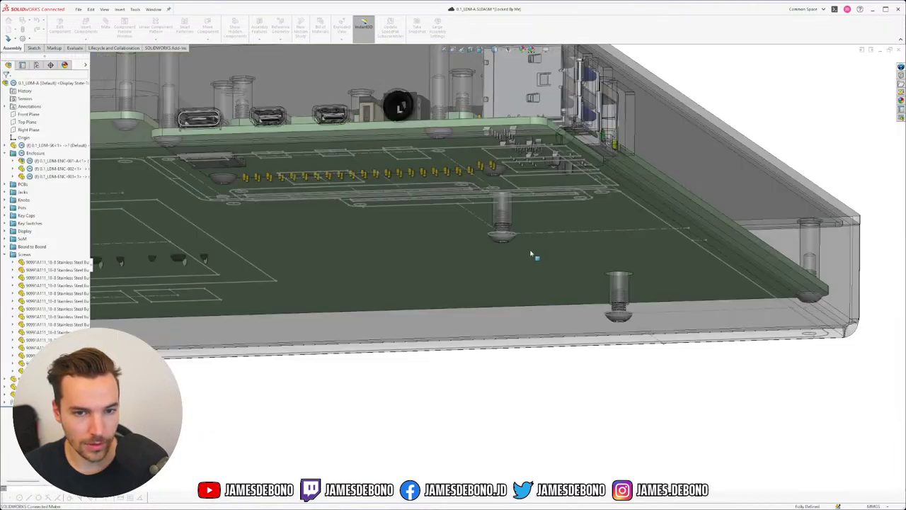
scroll(443, 273, "up", 3)
scroll(284, 286, "up", 5)
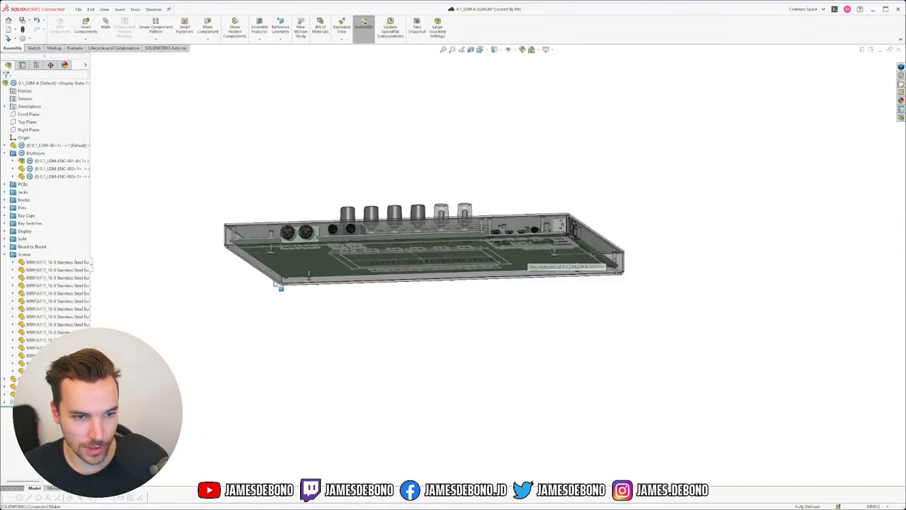
scroll(334, 276, "down", 3)
scroll(403, 265, "down", 2)
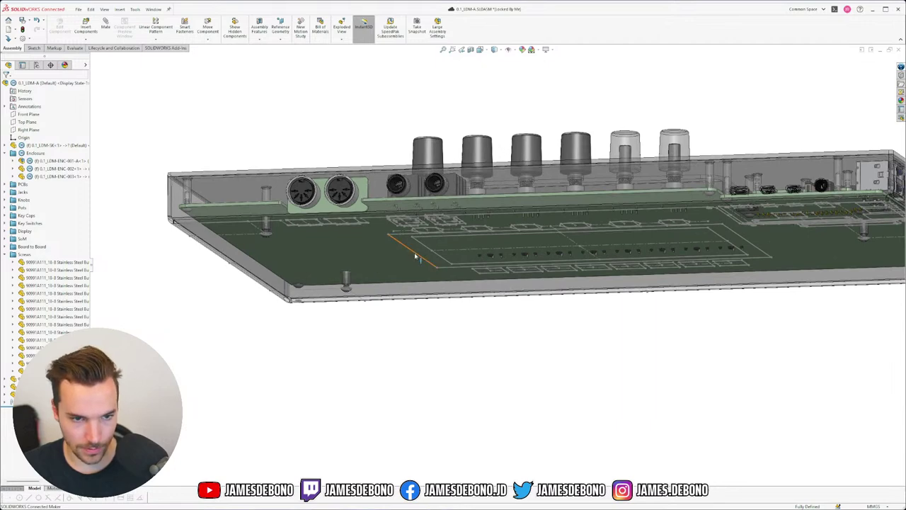
left_click(416, 256)
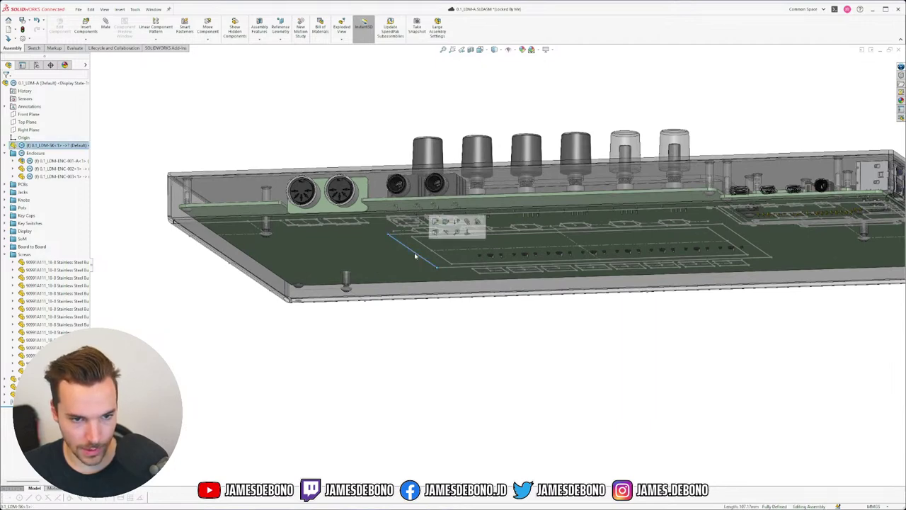
left_click(503, 343)
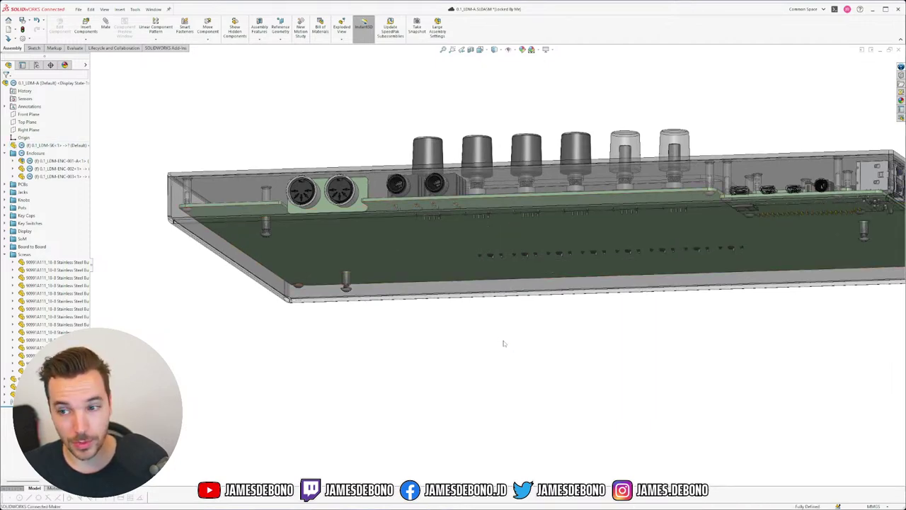
- Move the newly copied standoff screws into the Screws folder of the assembly and collapse the folder
middle_click_drag(503, 345, 635, 244)
scroll(635, 245, "up", 2)
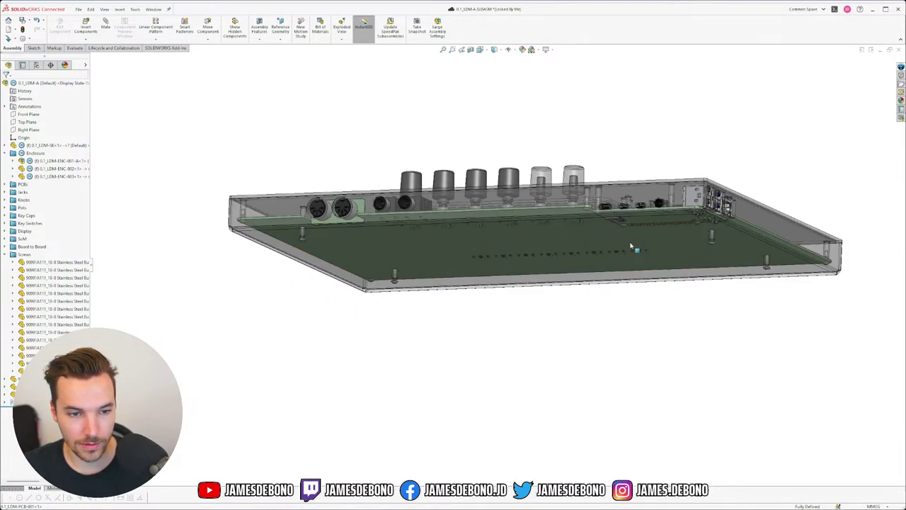
scroll(379, 284, "down", 2)
left_click(340, 286)
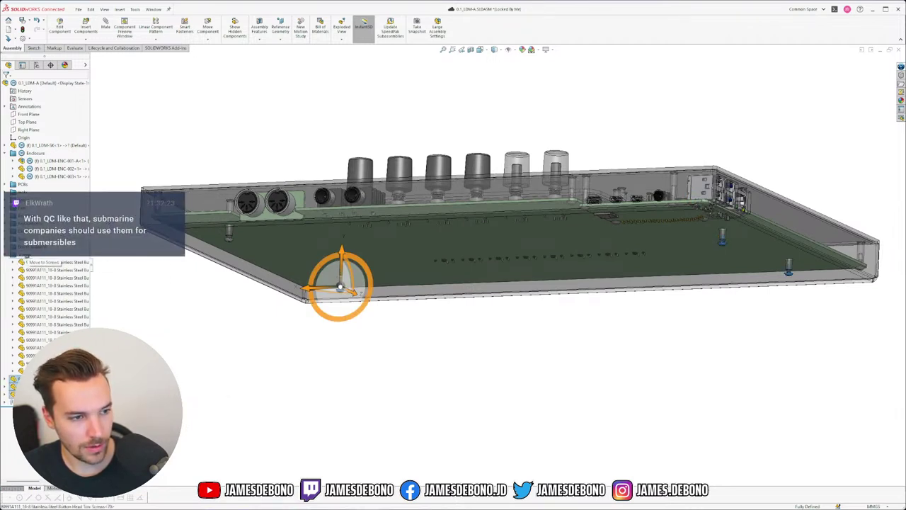
left_click_drag(26, 257, 26, 258)
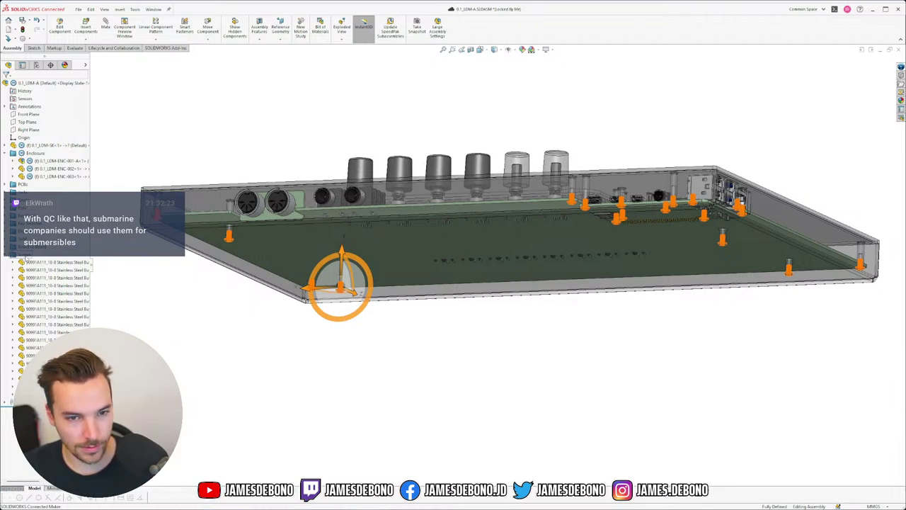
left_click(461, 333)
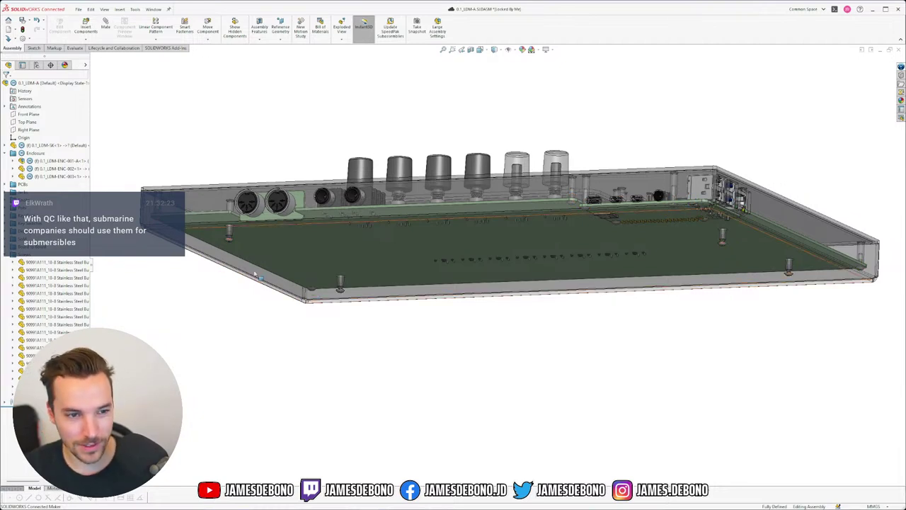
left_click(658, 205)
left_click(5, 255)
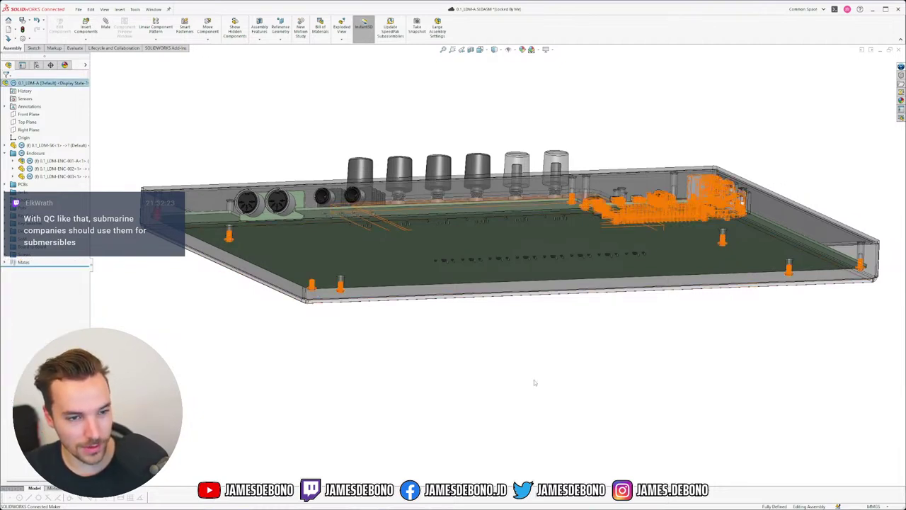
left_click(488, 326)
- In a straight side view, measure the head height of the button head screw below the USB ports at the enclosure corner
middle_click_drag(488, 326, 445, 353)
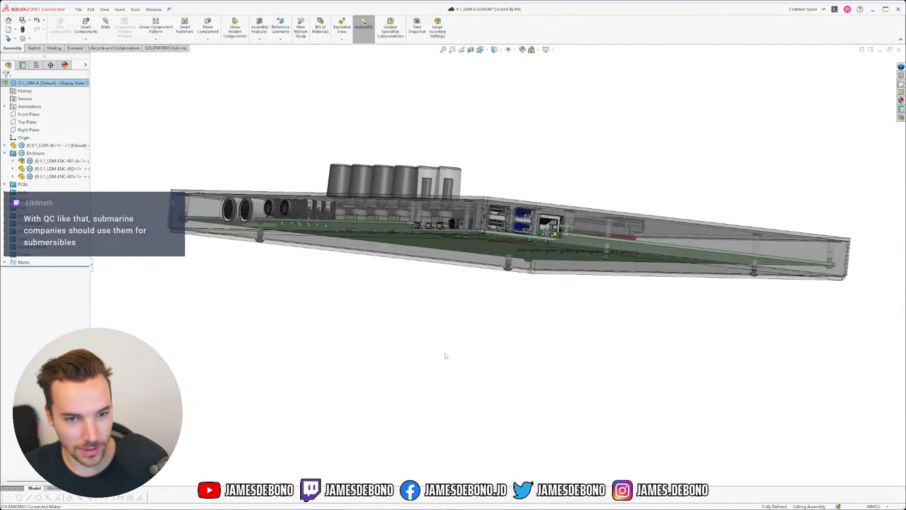
key("ctrl+1")
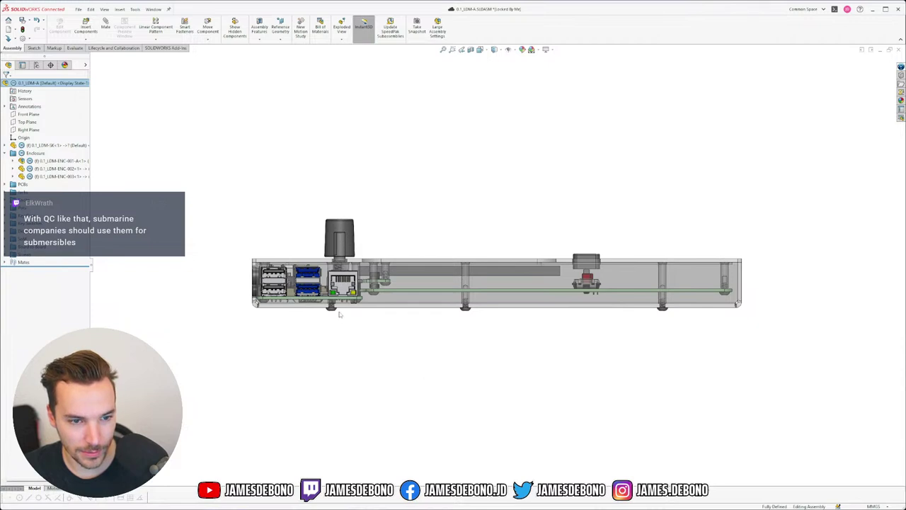
scroll(339, 315, "down", 5)
scroll(394, 290, "down", 3)
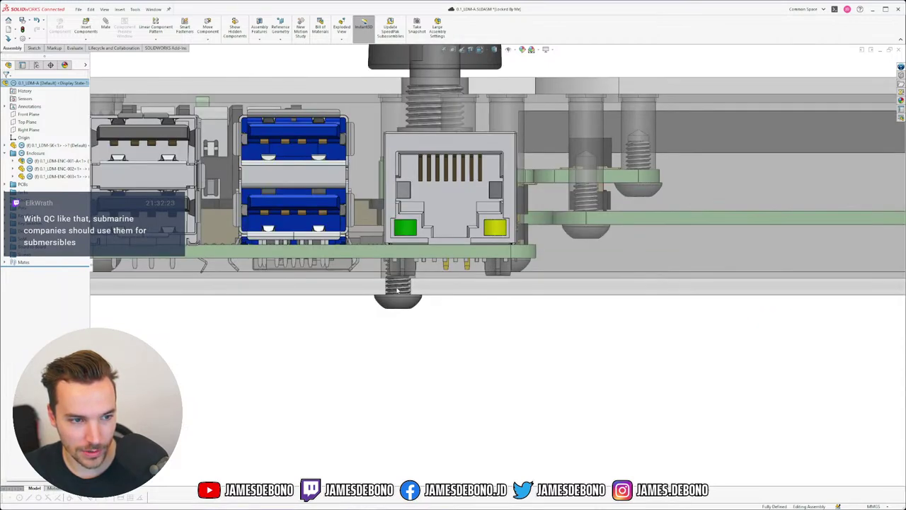
scroll(270, 286, "up", 3)
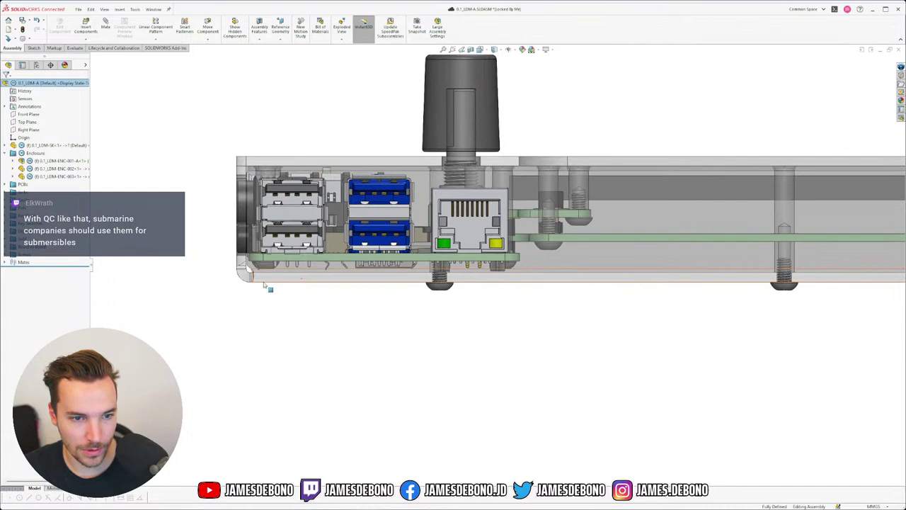
scroll(270, 287, "down", 6)
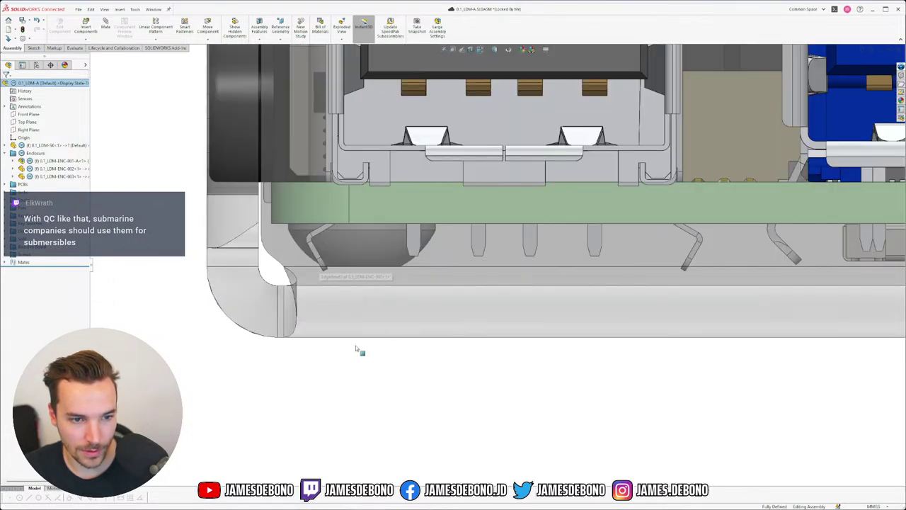
key("m")
scroll(373, 292, "up", 2)
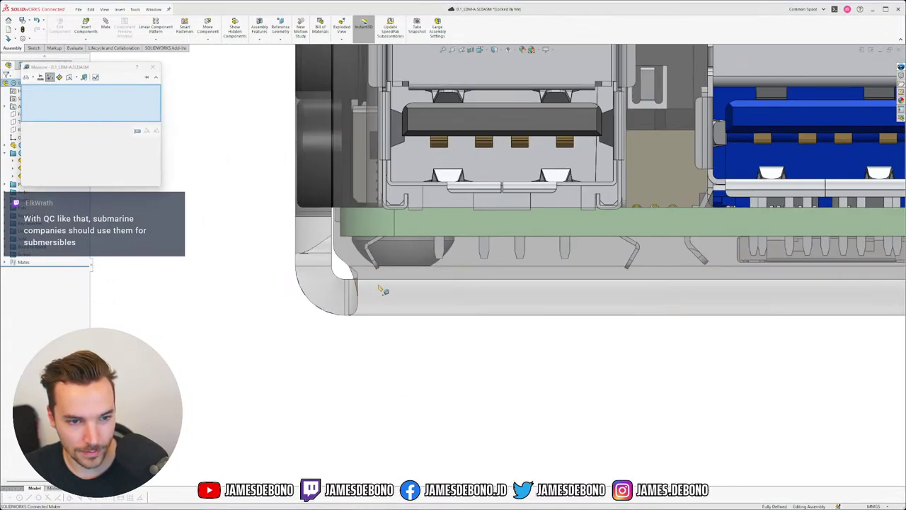
scroll(471, 268, "up", 2)
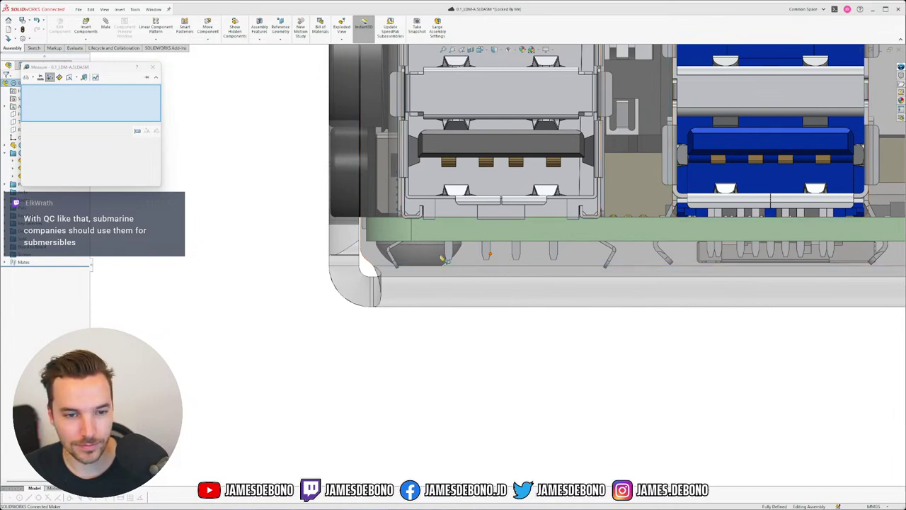
scroll(513, 251, "down", 4)
left_click(331, 254)
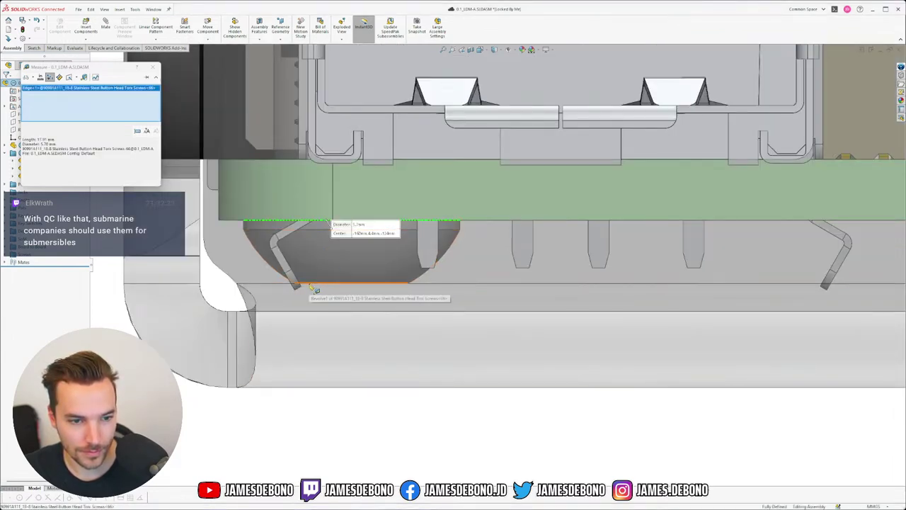
left_click(314, 289)
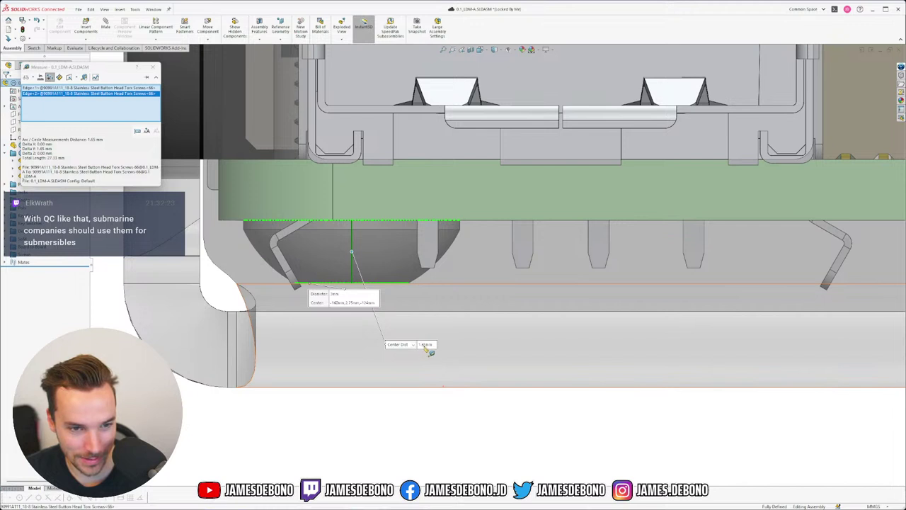
key("Escape")
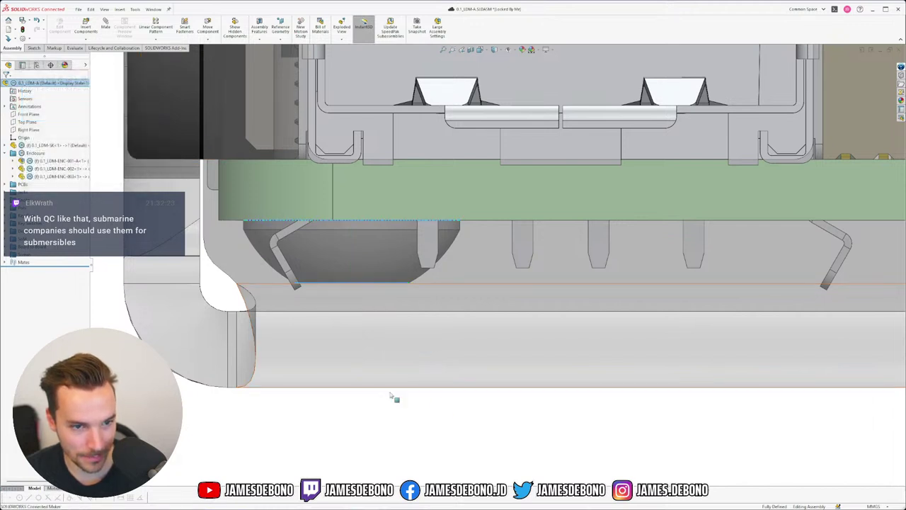
key("Escape")
- Measure the vertical gap from the underside of that screw head to the inner bottom edge of the 0.1_LDM-ENC-002 enclosure part
scroll(235, 303, "up", 1)
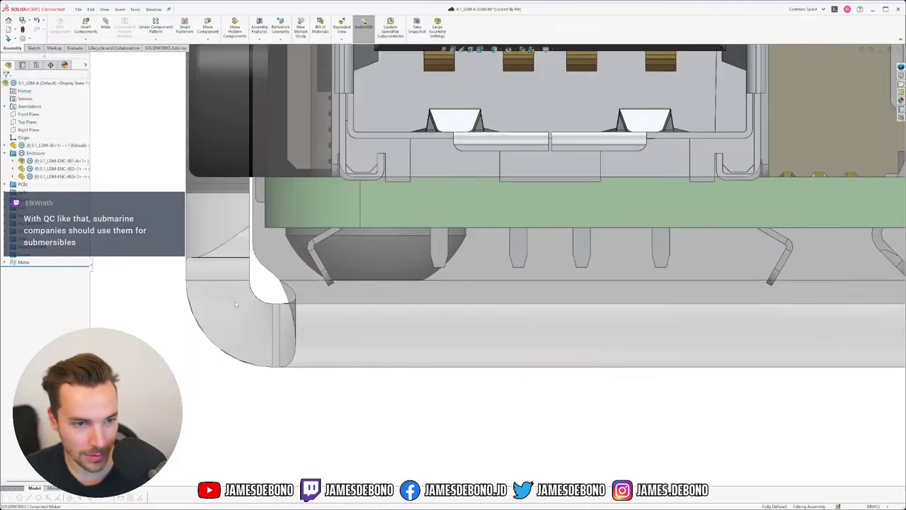
scroll(235, 301, "down", 3)
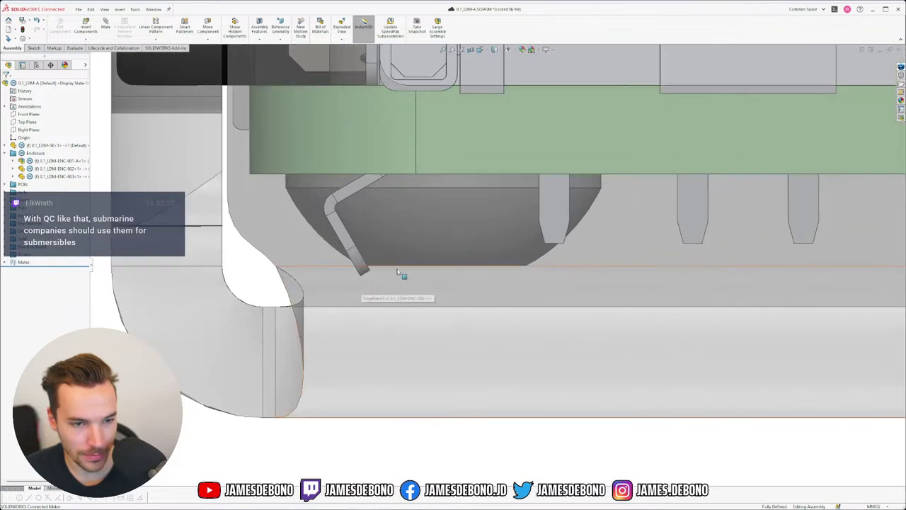
right_click_drag(404, 433, 446, 474)
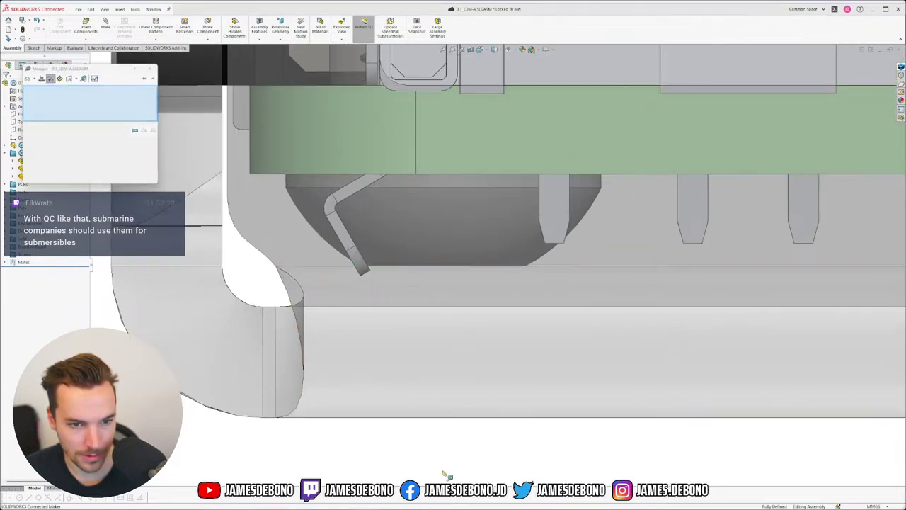
left_click(394, 268)
left_click(387, 307)
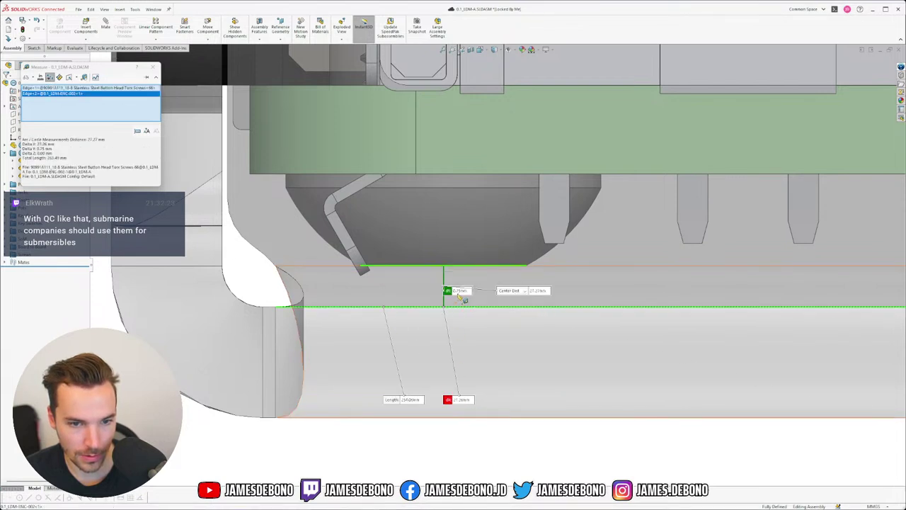
- Clear the measured edges and examine the screw head protruding beneath the enclosure under the Ethernet jack
scroll(479, 306, "up", 3)
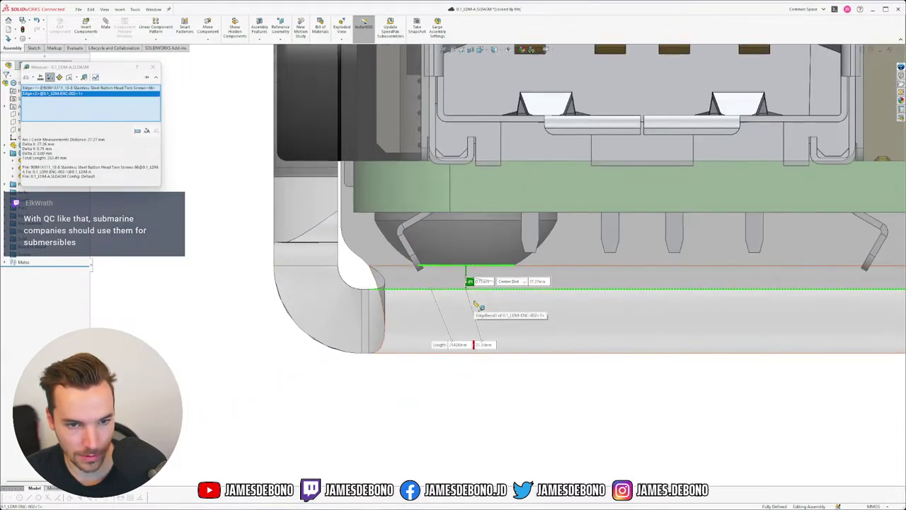
scroll(479, 306, "down", 3)
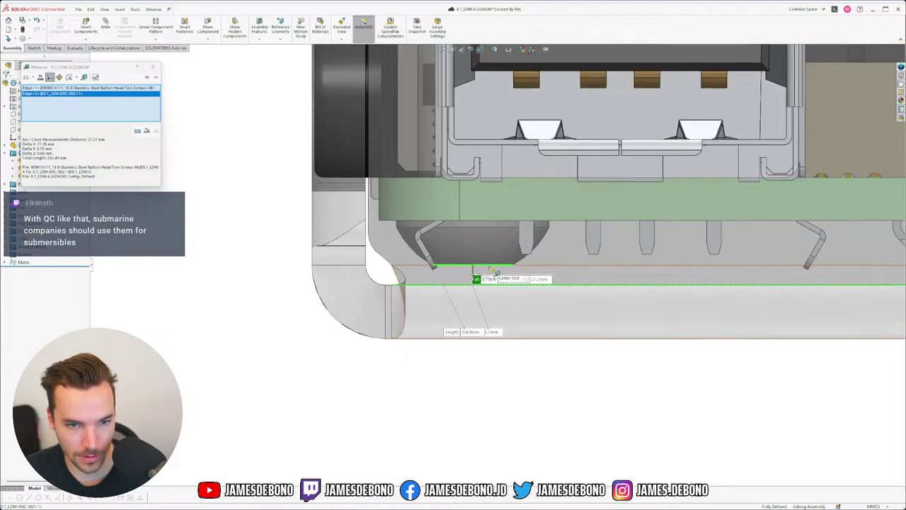
scroll(566, 286, "up", 5)
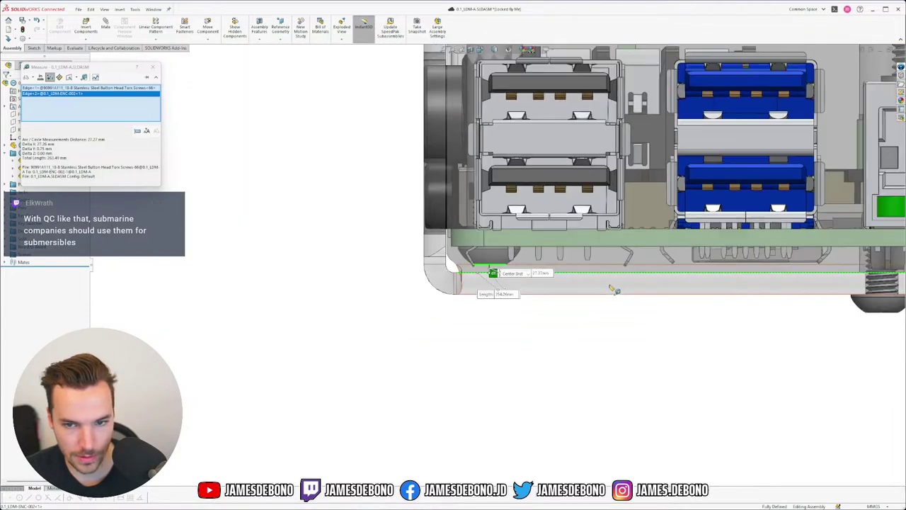
scroll(656, 307, "up", 2)
left_click(723, 328)
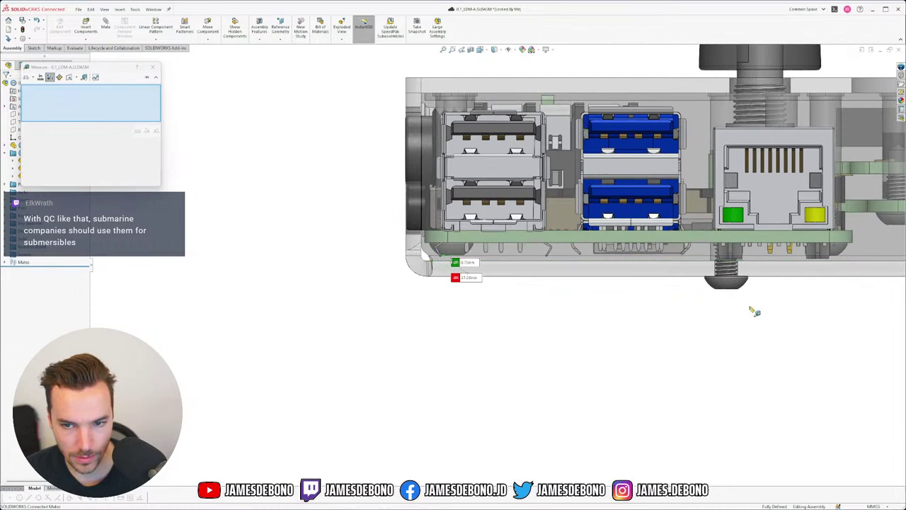
scroll(757, 303, "down", 2)
scroll(639, 275, "up", 1)
scroll(560, 267, "down", 4)
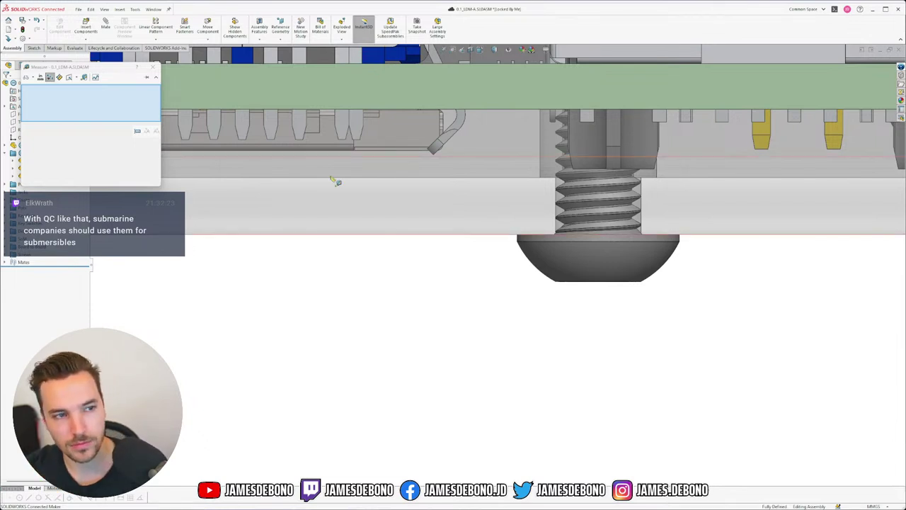
- Close the measurement tool, return to an angled overview of the whole enclosure, and save the assembly with a rebuild
left_click(153, 67)
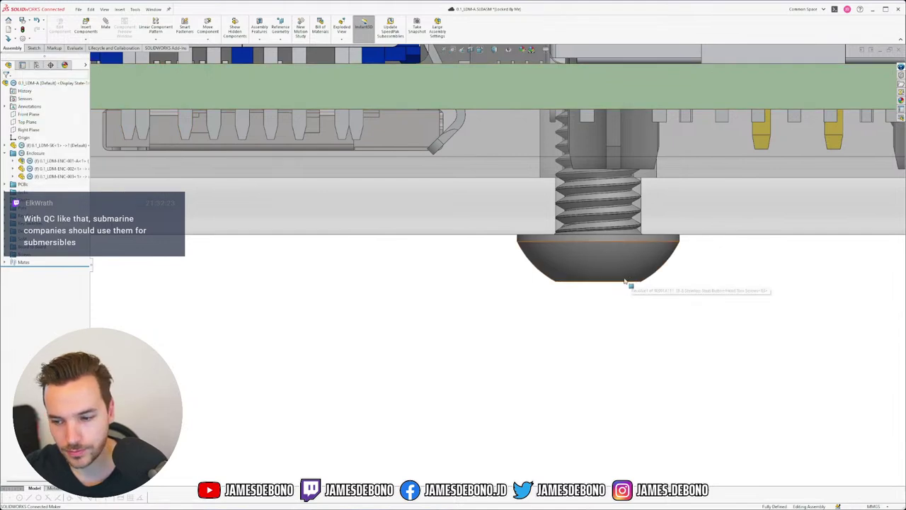
scroll(570, 303, "down", 5)
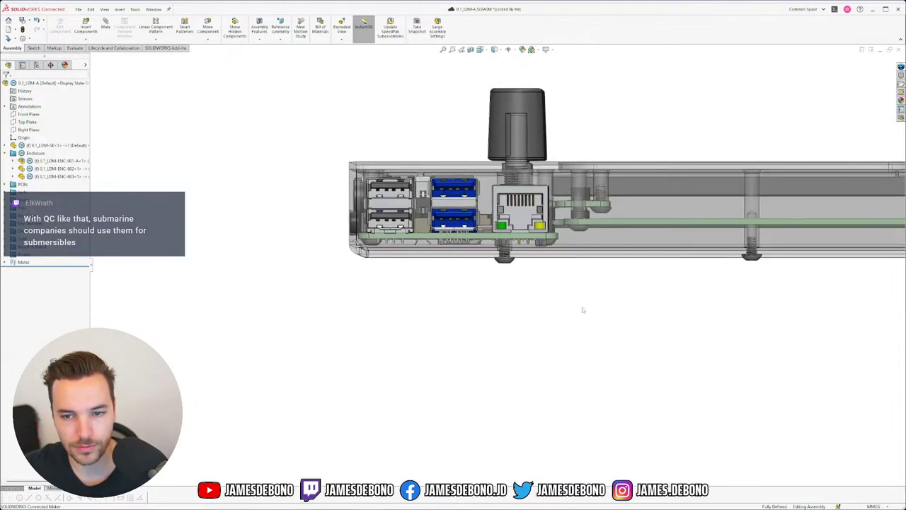
scroll(633, 305, "down", 5)
middle_click_drag(633, 306, 522, 284)
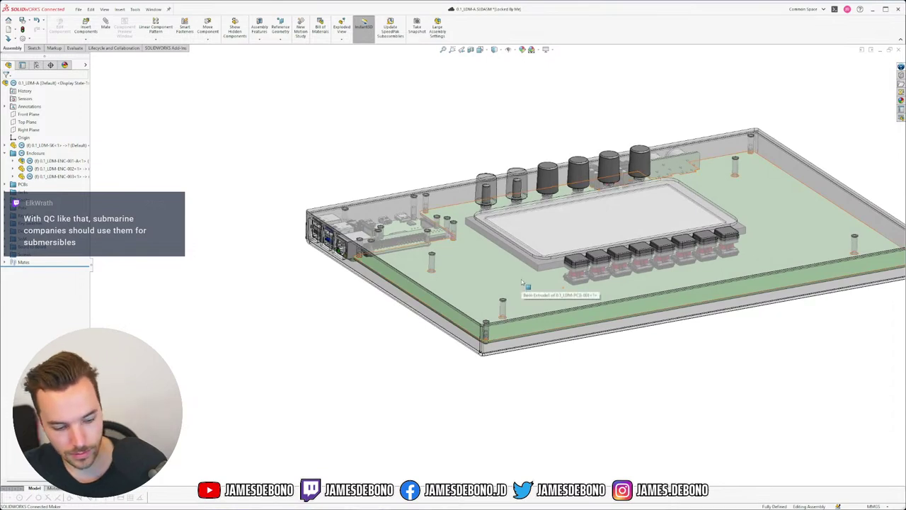
key("ctrl+s")
left_click(150, 118)
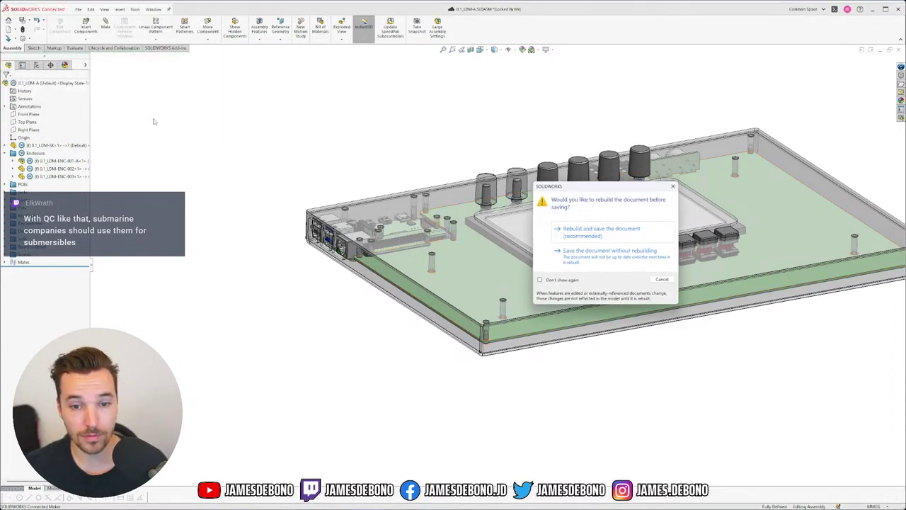
left_click(601, 232)
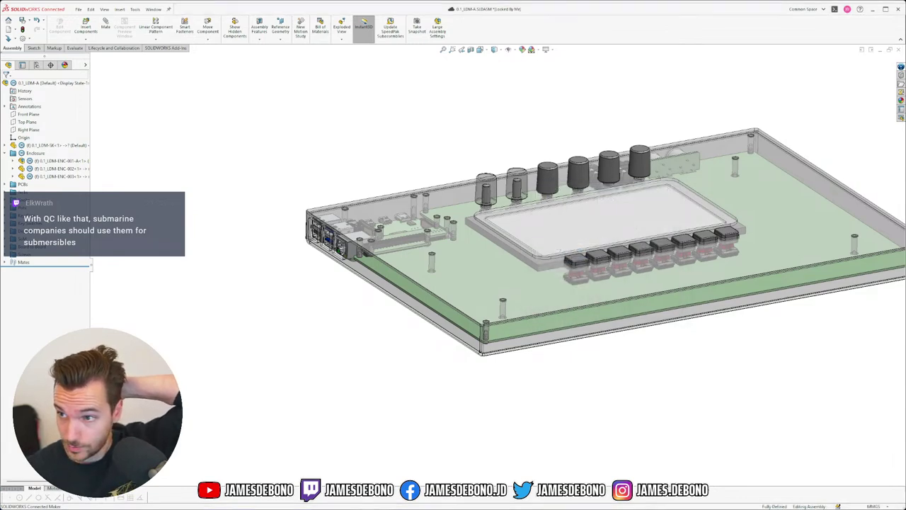
- Switch to Firefox, search for gsmarena in a new tab, open the GSMArena site and accept its cookie consent
key("alt+Tab")
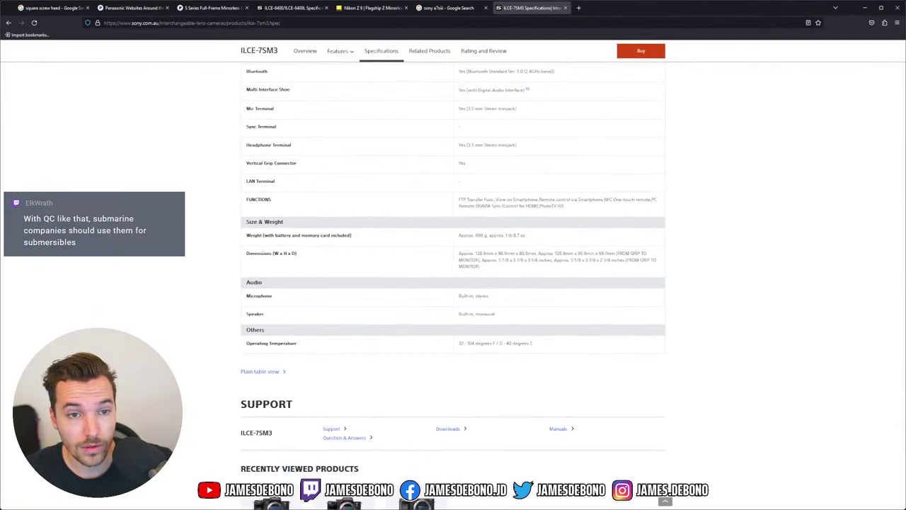
left_click(579, 7)
type("gs")
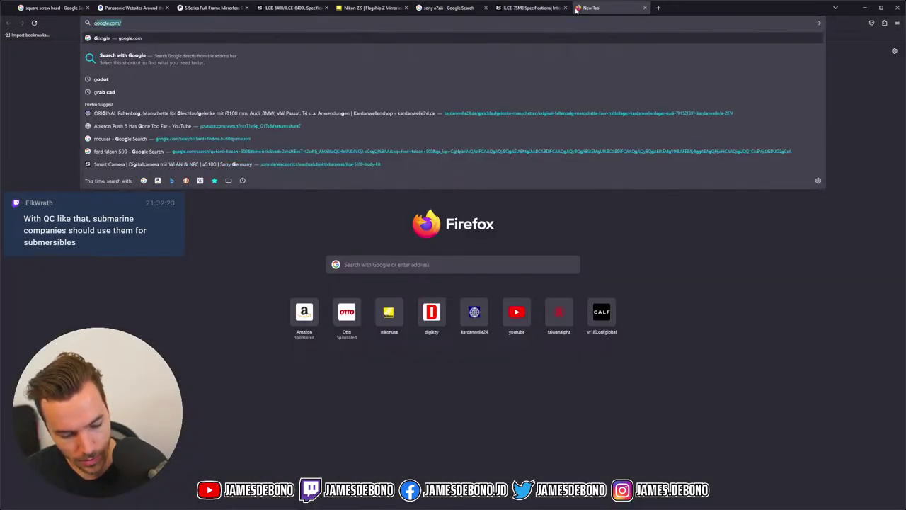
type("mas")
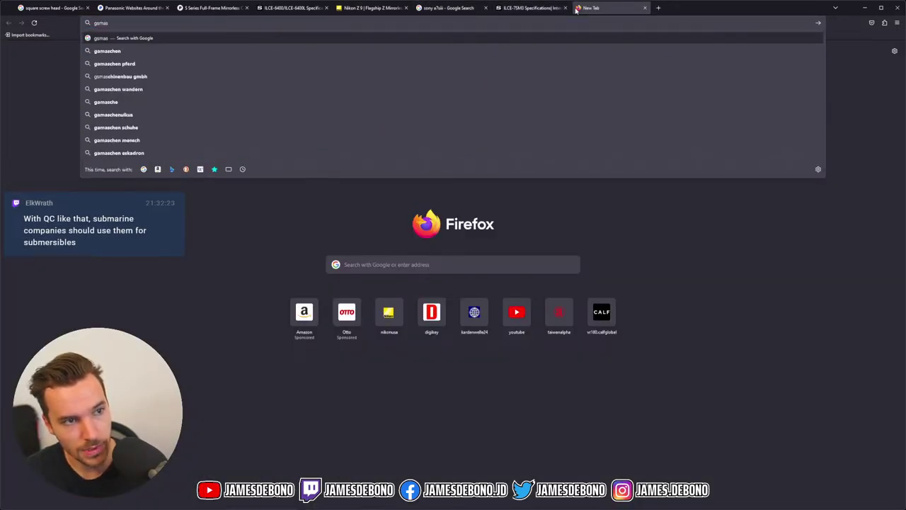
key("BackSpace")
type("re")
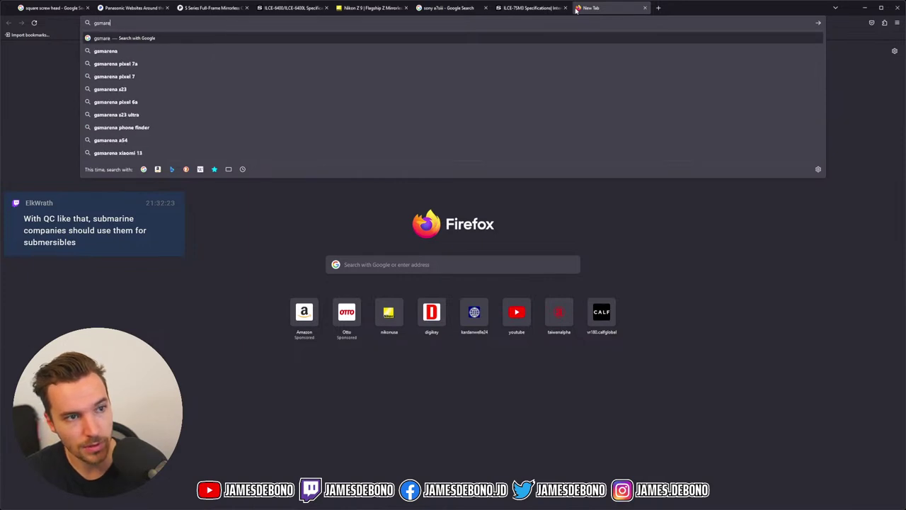
type("na")
key("Return")
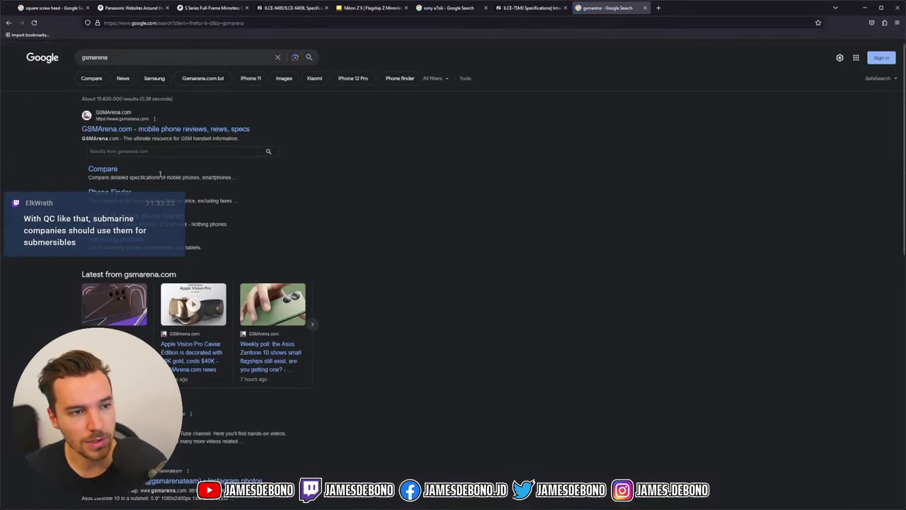
left_click(155, 131)
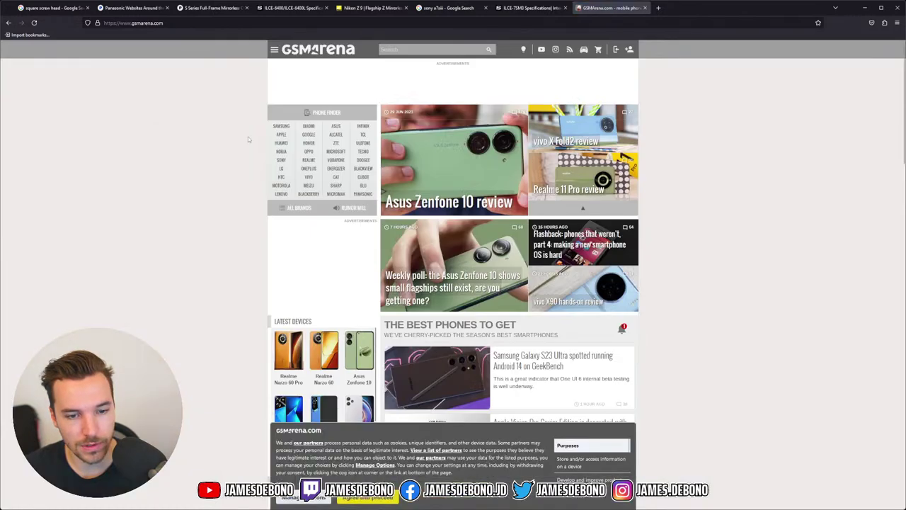
left_click(347, 499)
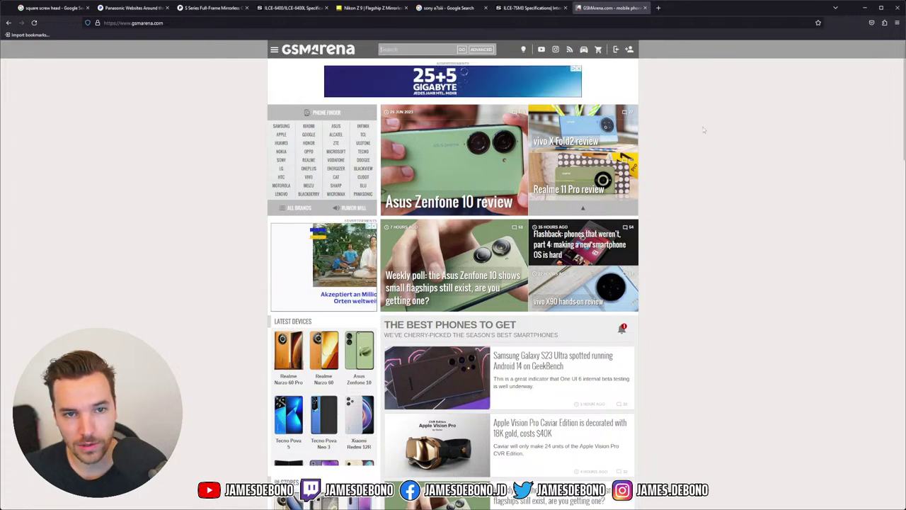
- Search GSMArena for s23, open the Samsung Galaxy S23 specifications and start a comparison with that phone
type("gal")
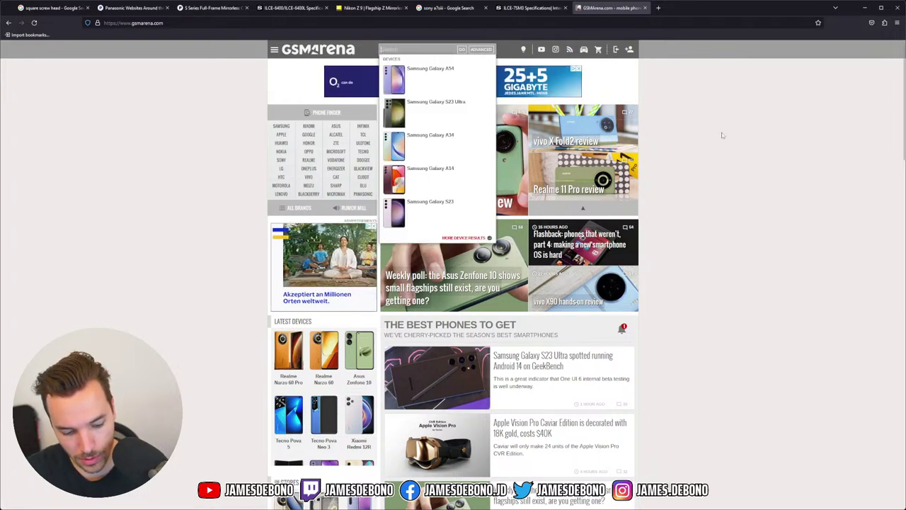
type("ax")
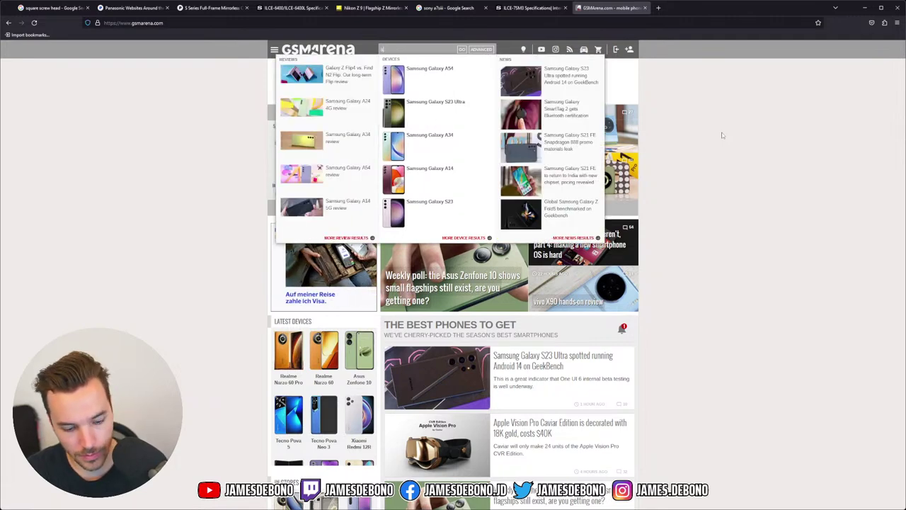
key("ctrl+a")
type("s23")
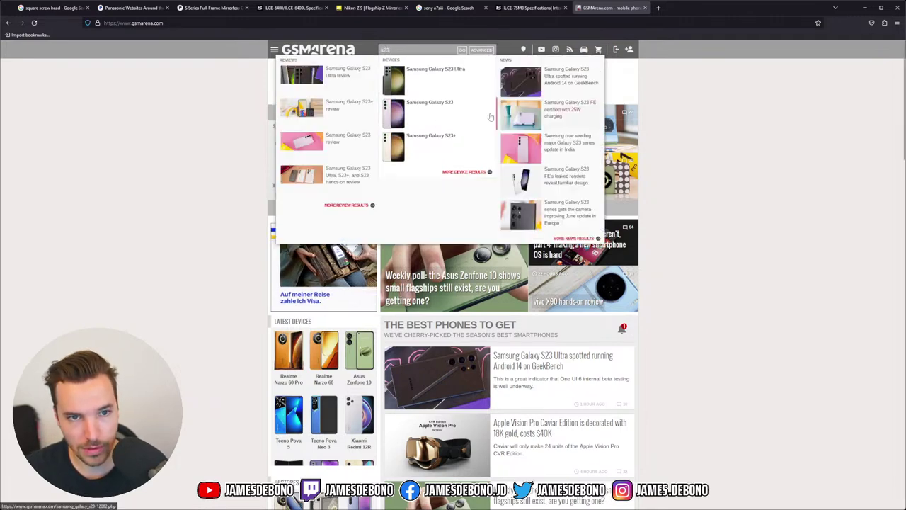
left_click(448, 106)
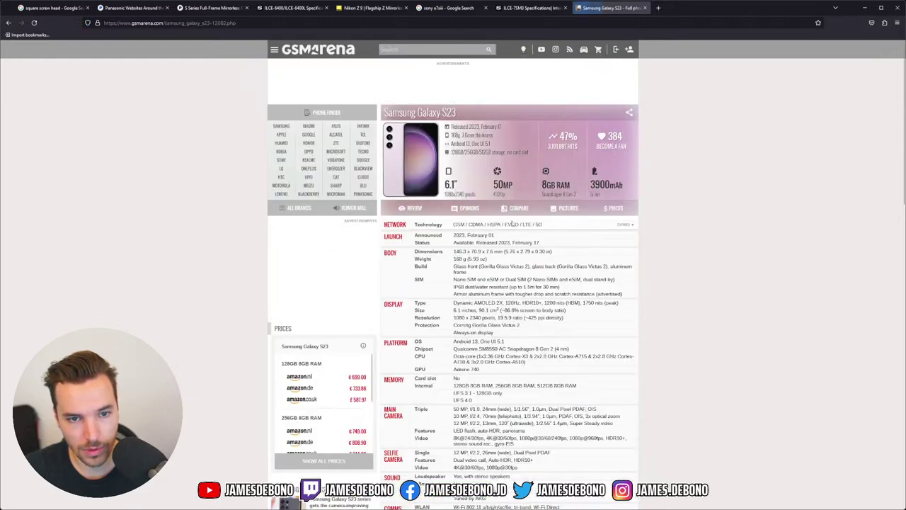
left_click(519, 208)
- Add the Google Pixel 7 as the second phone in the spec comparison beside the Samsung Galaxy S23
left_click(474, 234)
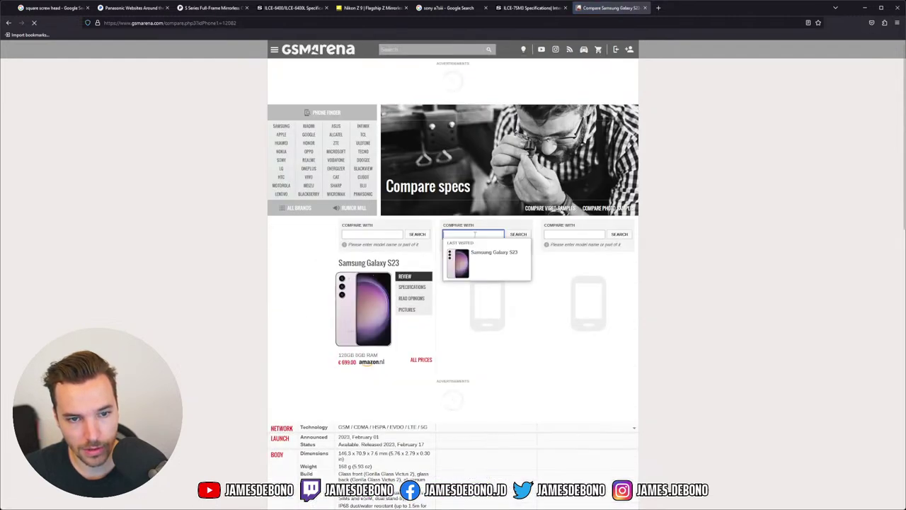
type("pic")
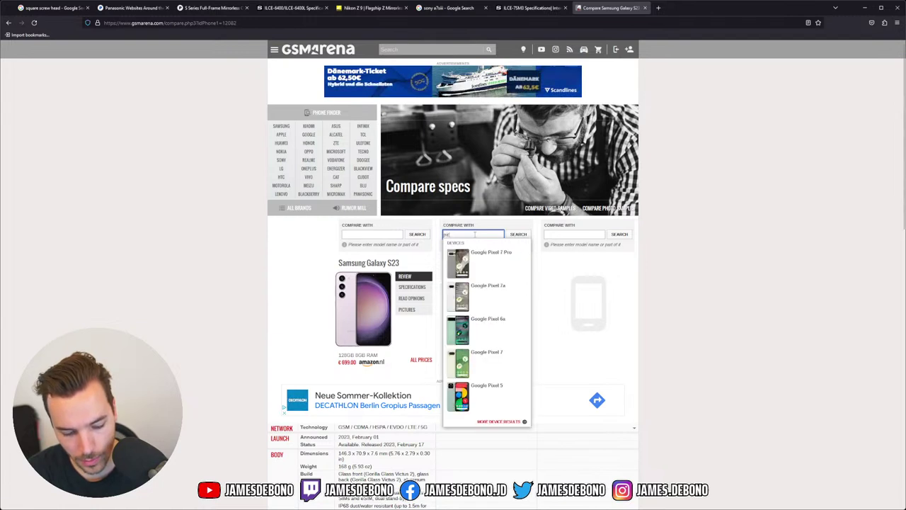
key("BackSpace")
type("xe")
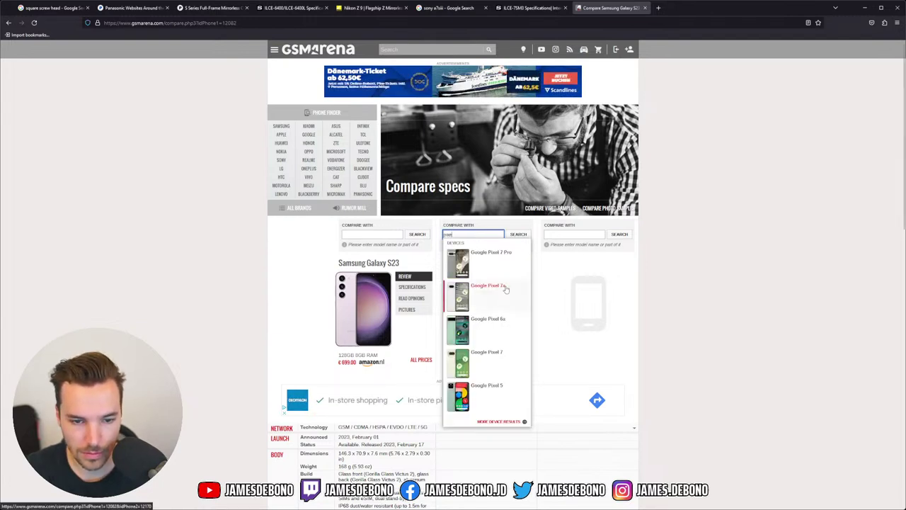
left_click(487, 354)
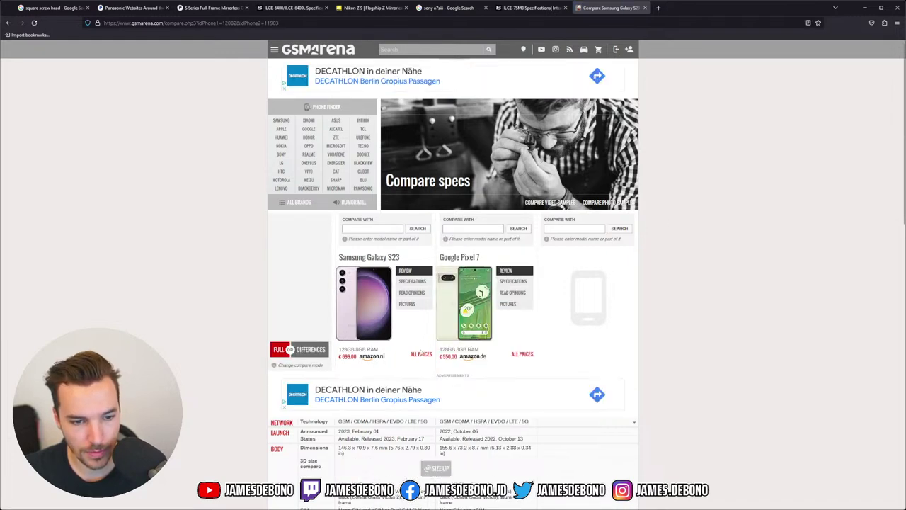
- Examine the side-by-side specifications of the Galaxy S23 and Pixel 7, from body and display through camera, battery and tests
scroll(367, 302, "down", 2)
scroll(445, 296, "down", 3)
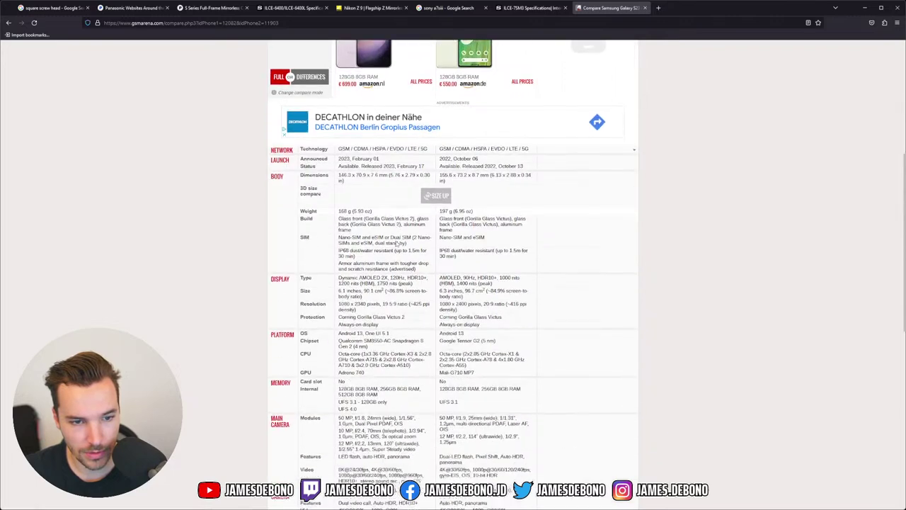
scroll(437, 303, "up", 1)
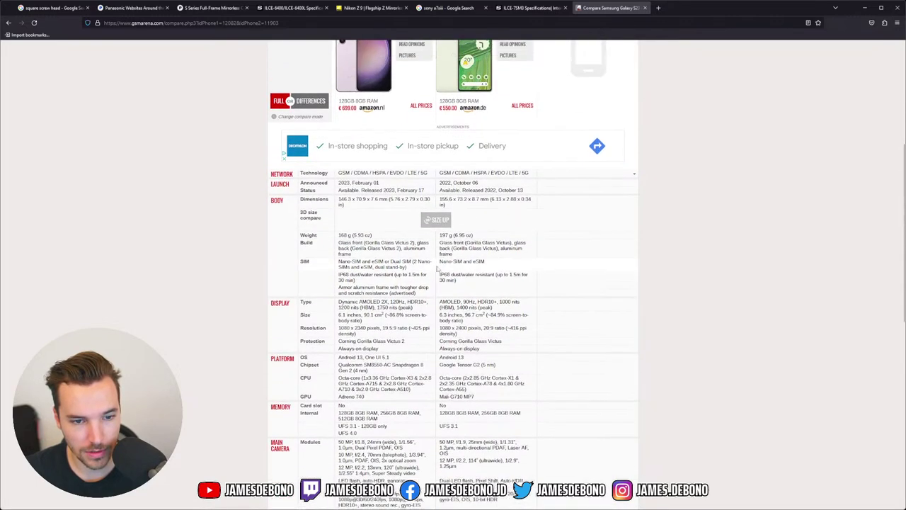
scroll(437, 302, "down", 4)
scroll(436, 302, "down", 3)
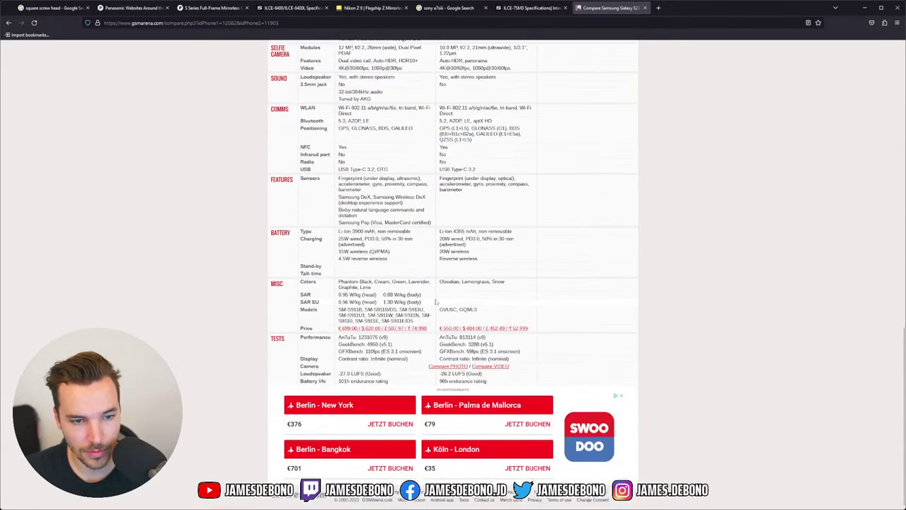
scroll(436, 303, "up", 2)
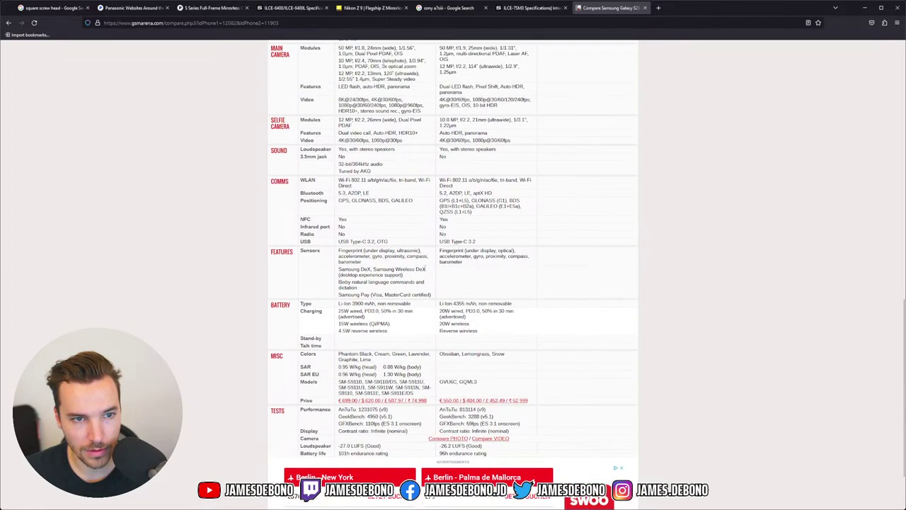
scroll(425, 269, "up", 2)
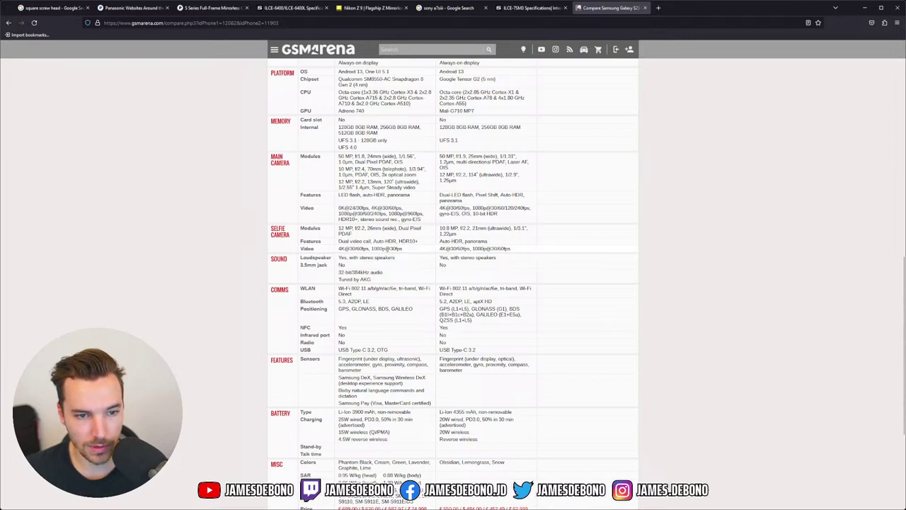
scroll(439, 260, "up", 1)
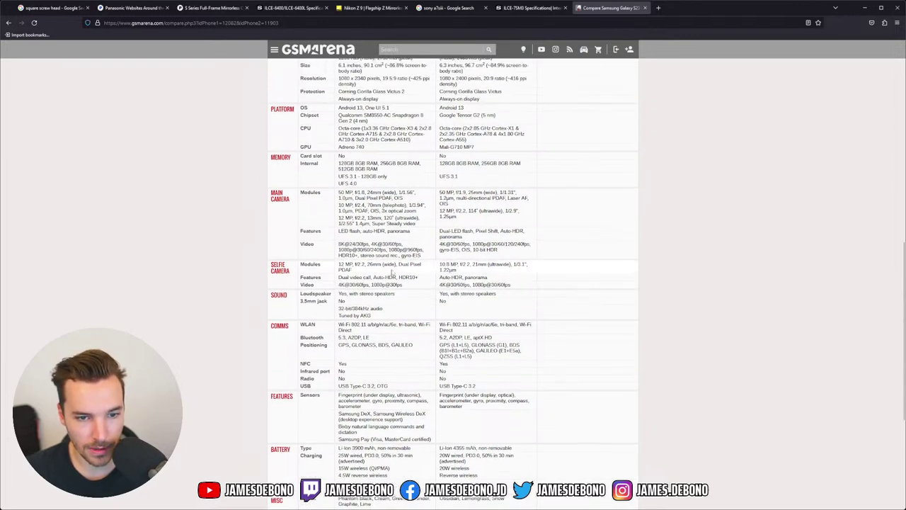
scroll(464, 268, "up", 7)
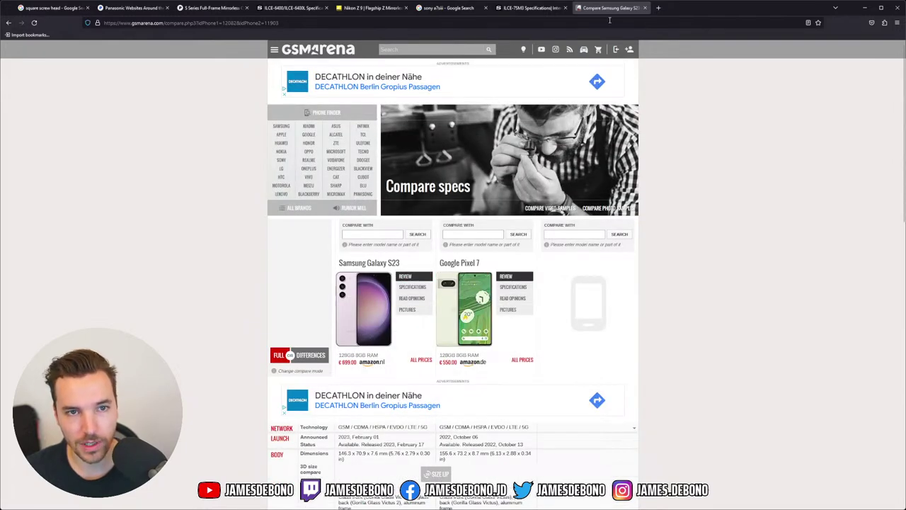
- Search for dpreview in a new browser tab and open the DPReview site
left_click(658, 8)
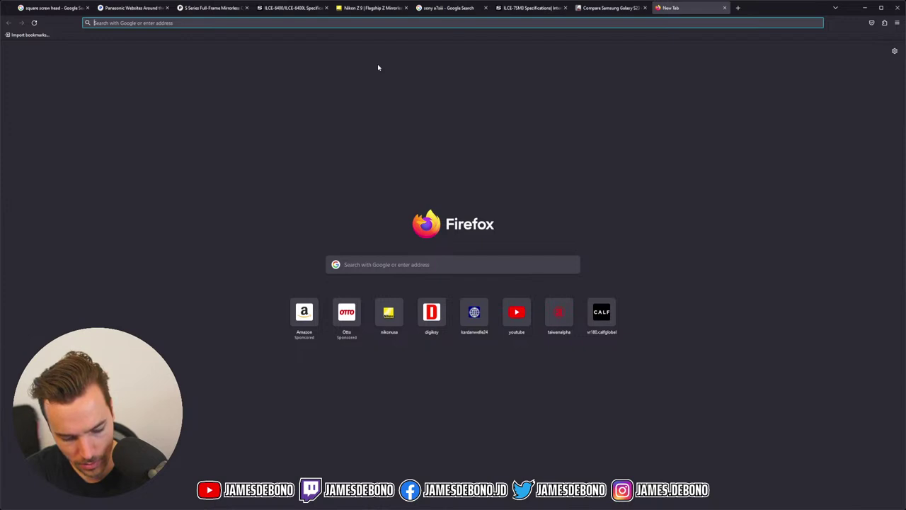
type("dpre")
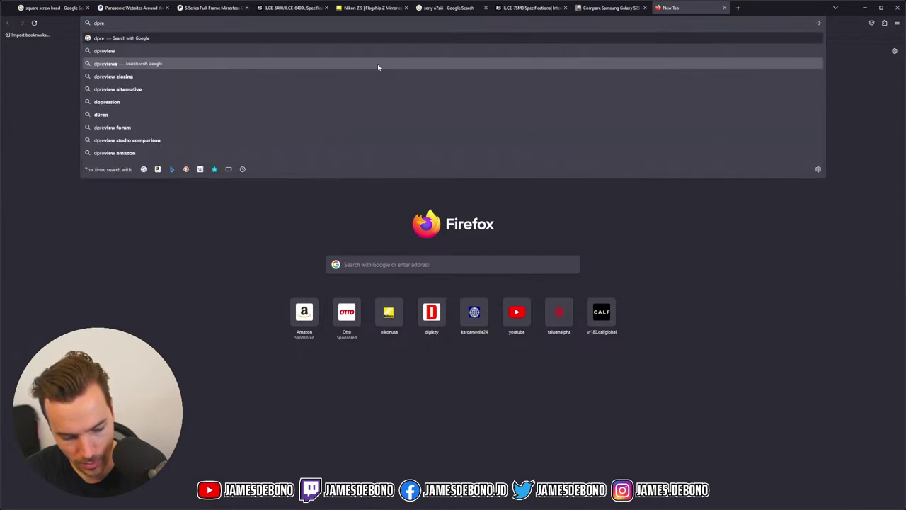
type("view")
key("Return")
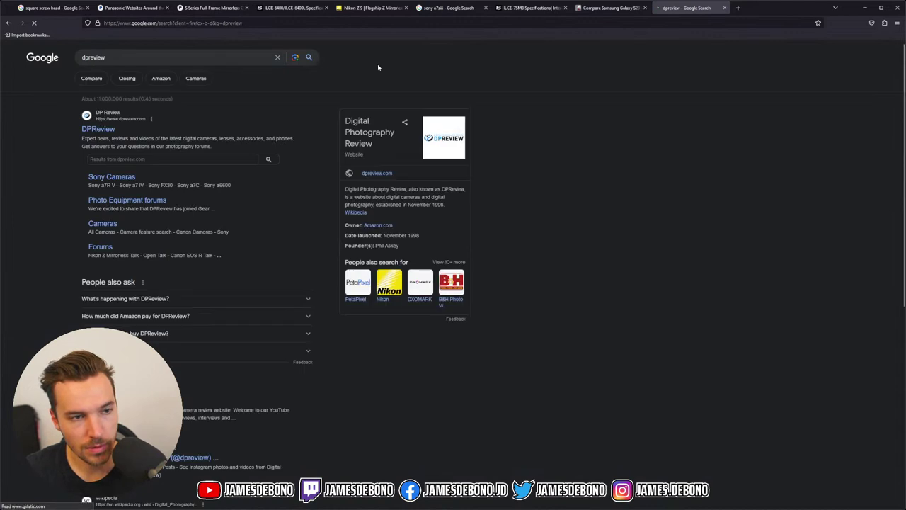
left_click(94, 128)
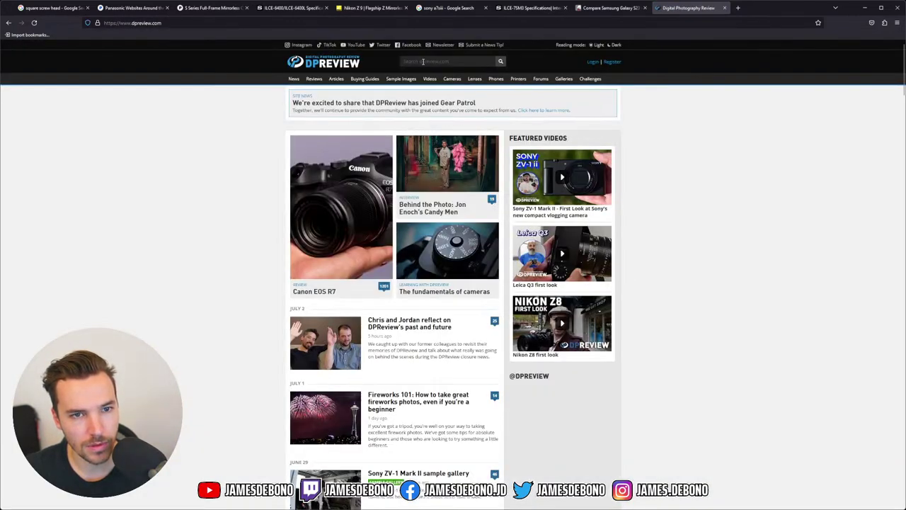
- Search DPReview for s5ii and open the Panasonic Lumix DC-S5II product overview
left_click(421, 62)
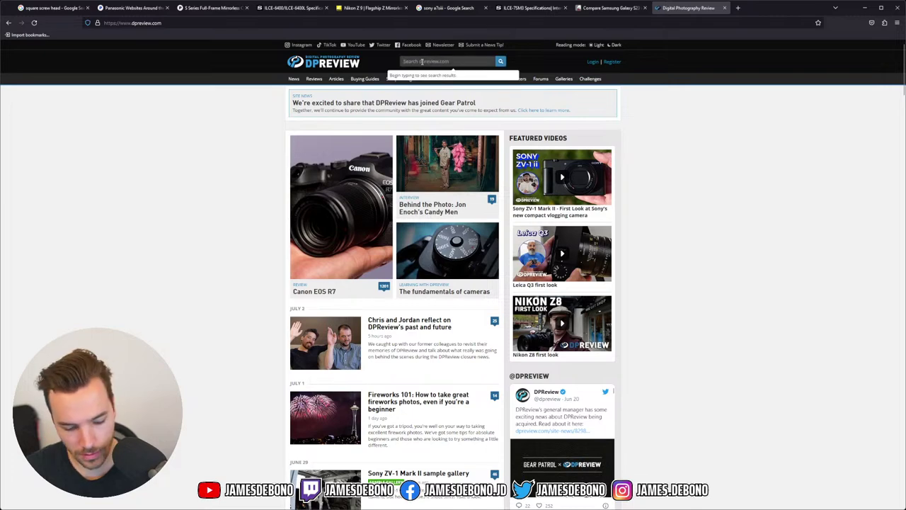
type("a")
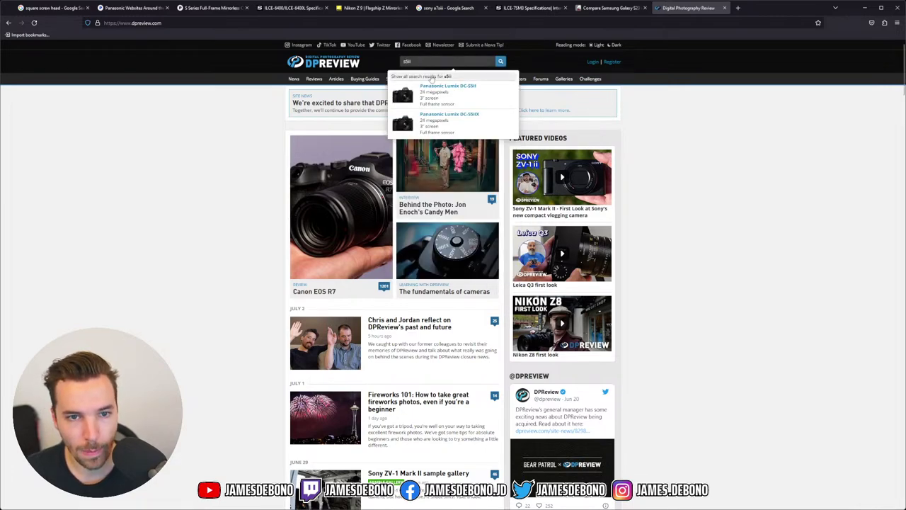
left_click(432, 99)
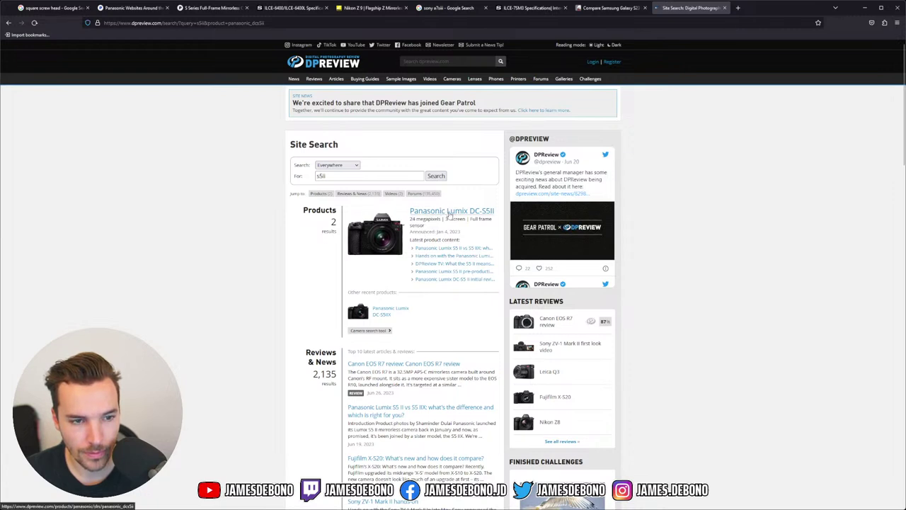
left_click(448, 212)
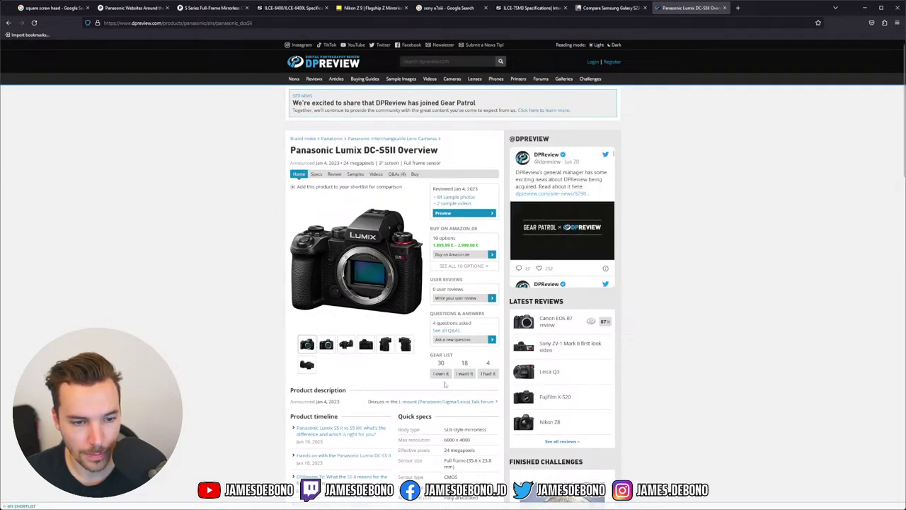
- Open the full specifications of the Lumix DC-S5II and review them from price and sensor down to the videography features
left_click(317, 175)
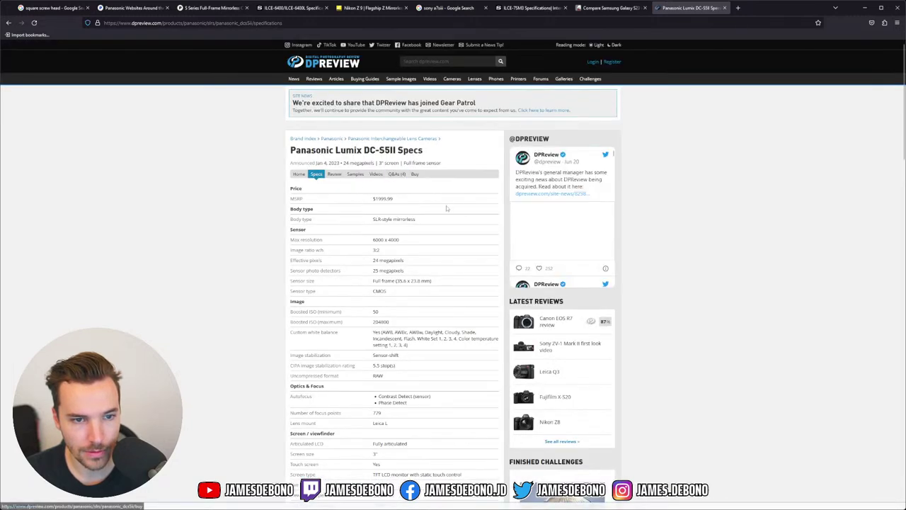
scroll(445, 211, "down", 1)
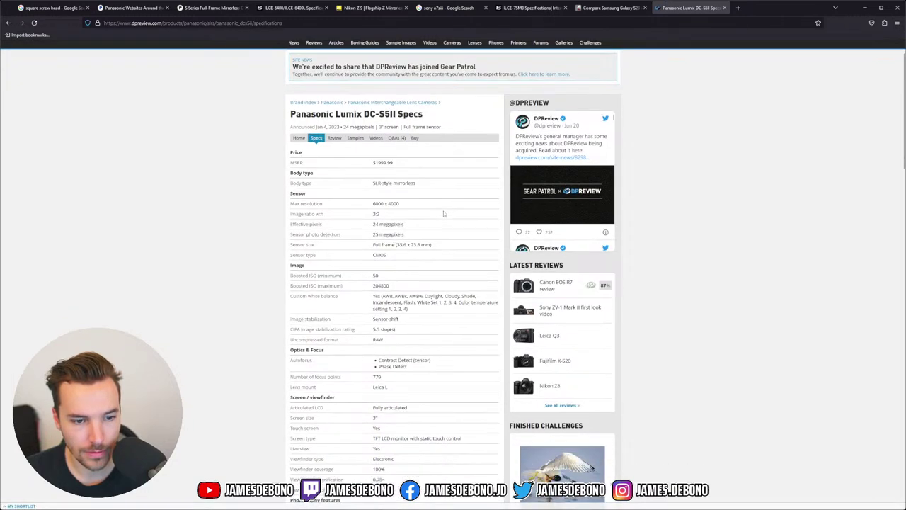
scroll(444, 211, "down", 2)
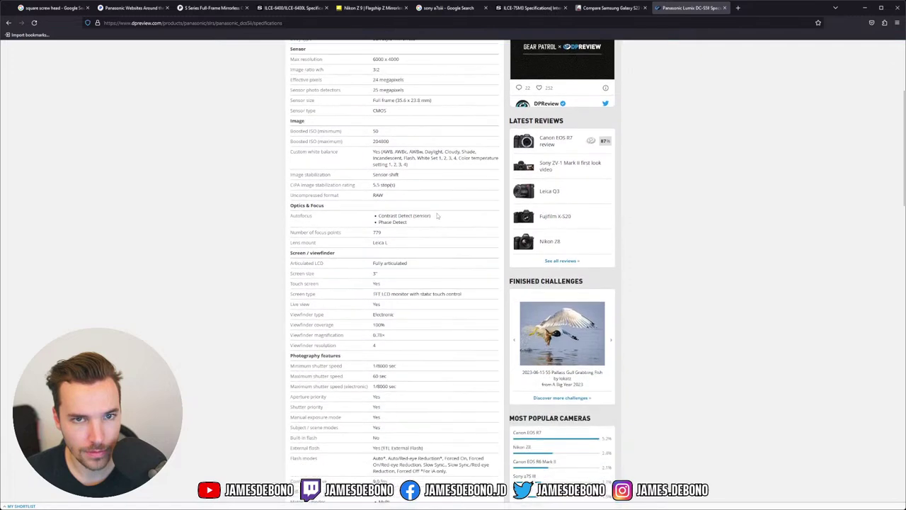
scroll(436, 213, "up", 2)
scroll(435, 214, "up", 1)
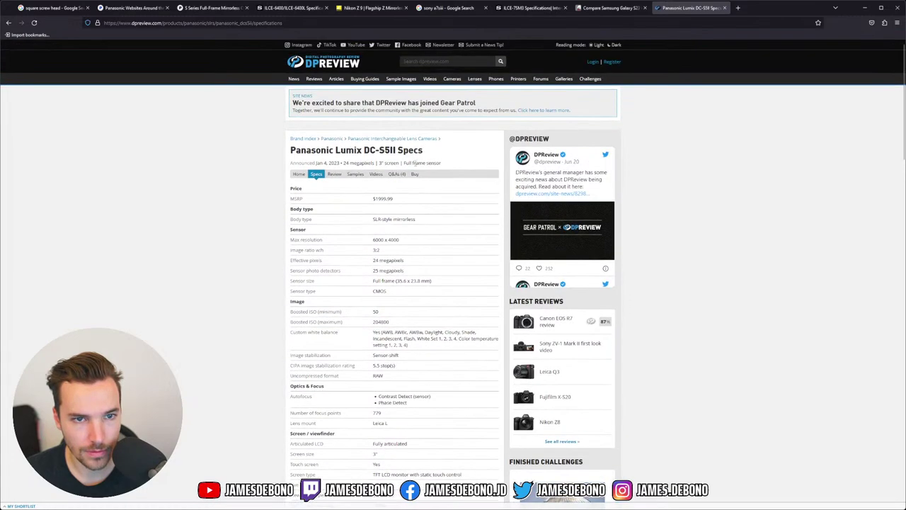
scroll(433, 177, "down", 2)
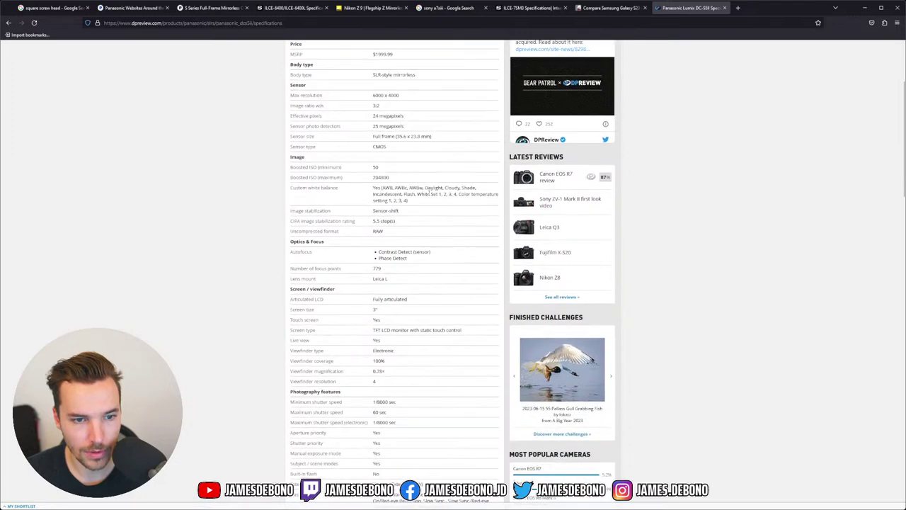
scroll(429, 191, "down", 5)
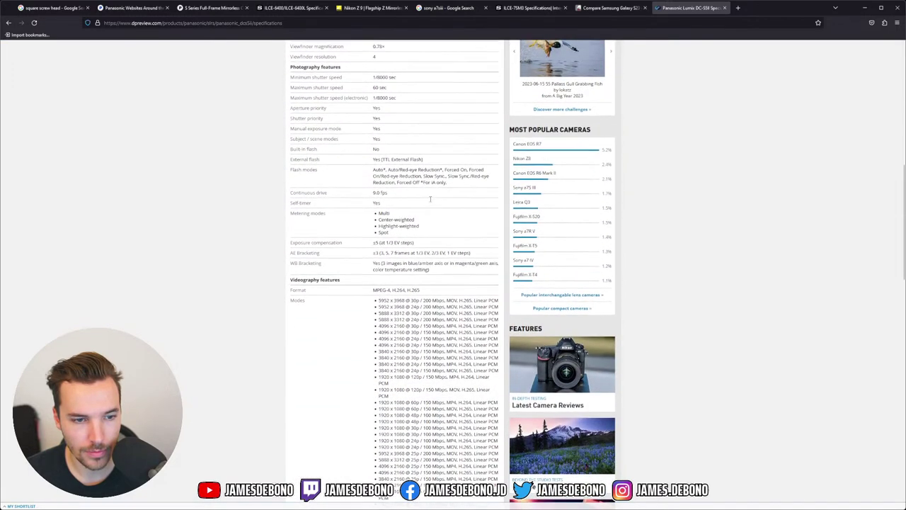
scroll(430, 198, "down", 2)
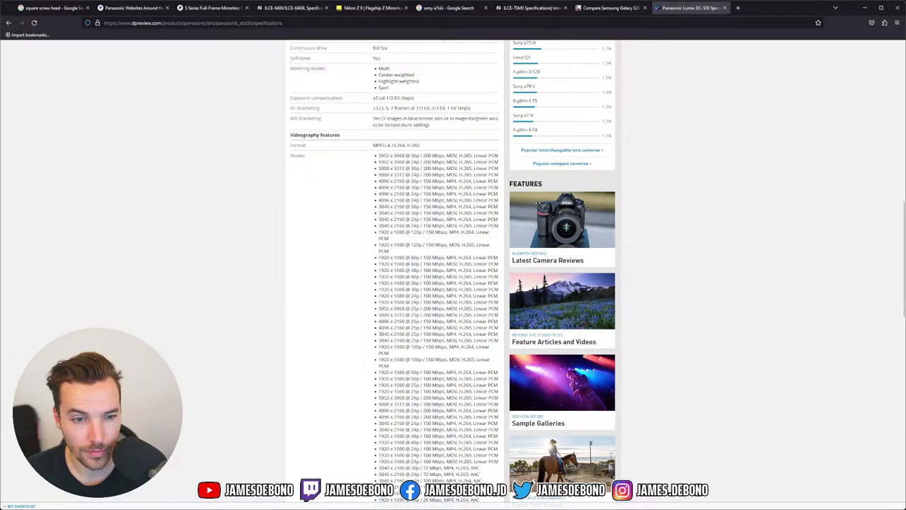
- Examine how the S5II specifications list the video recording modes, and compare that with the layout of the preceding sections
scroll(451, 225, "down", 2)
scroll(451, 225, "down", 5)
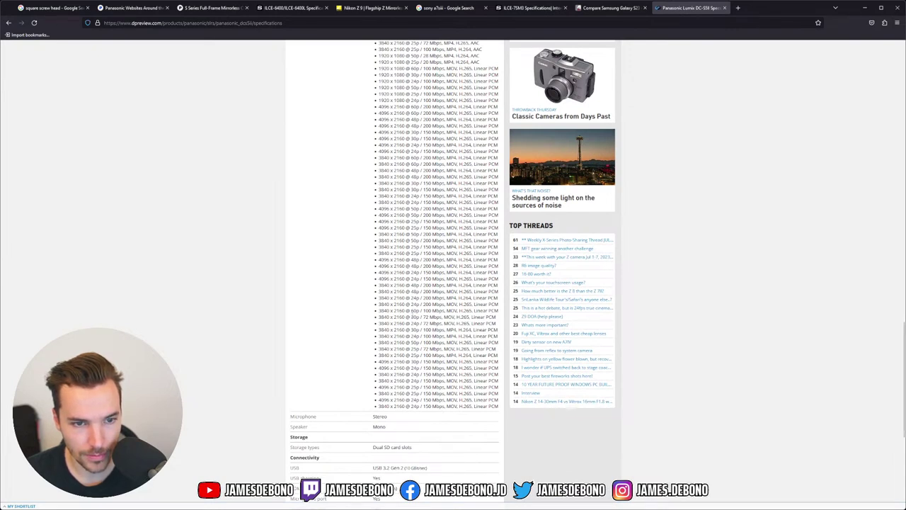
scroll(413, 310, "up", 1)
scroll(413, 311, "up", 5)
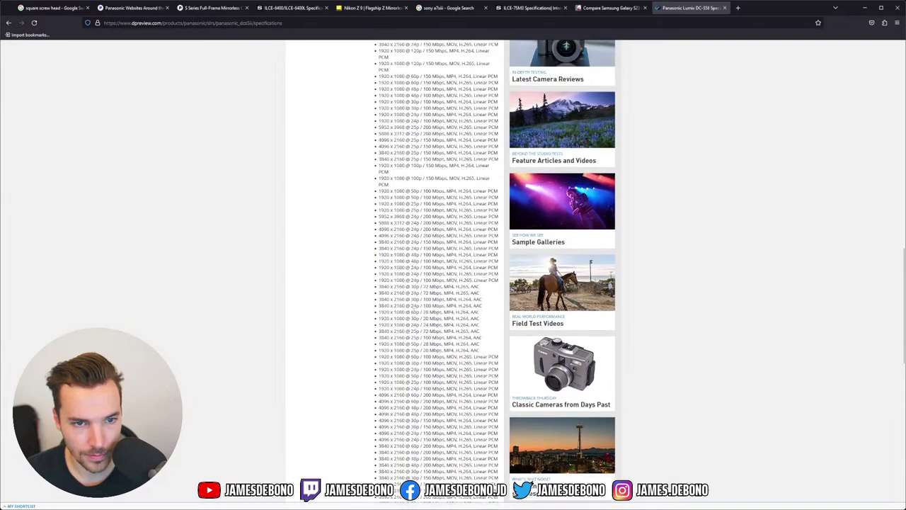
scroll(414, 310, "up", 1)
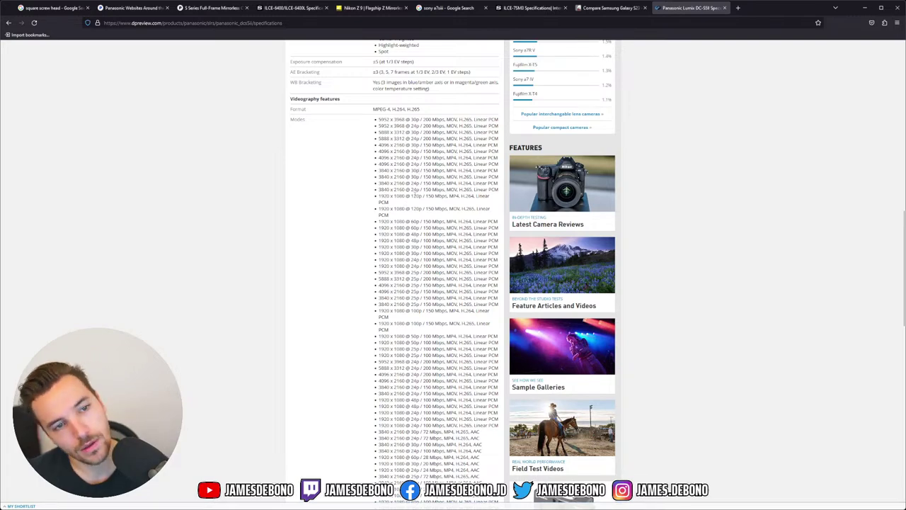
scroll(414, 196, "up", 3)
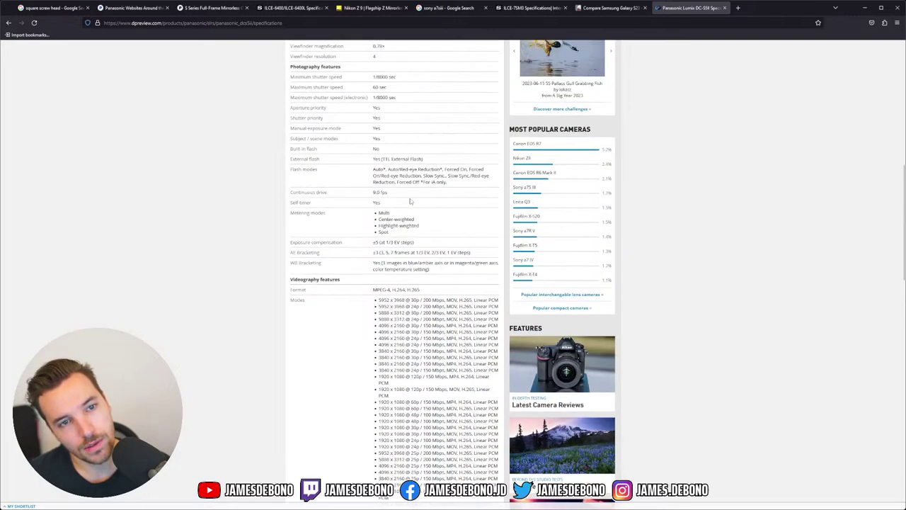
scroll(407, 204, "up", 6)
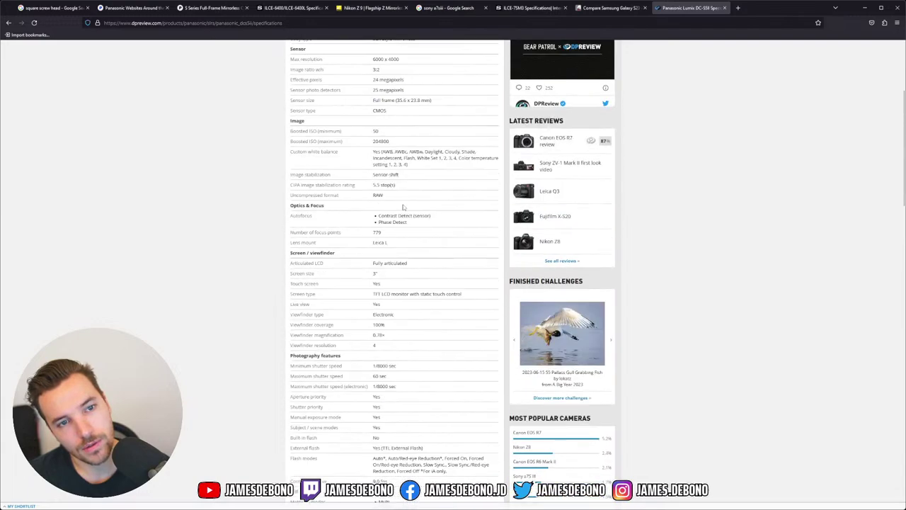
scroll(402, 206, "down", 14)
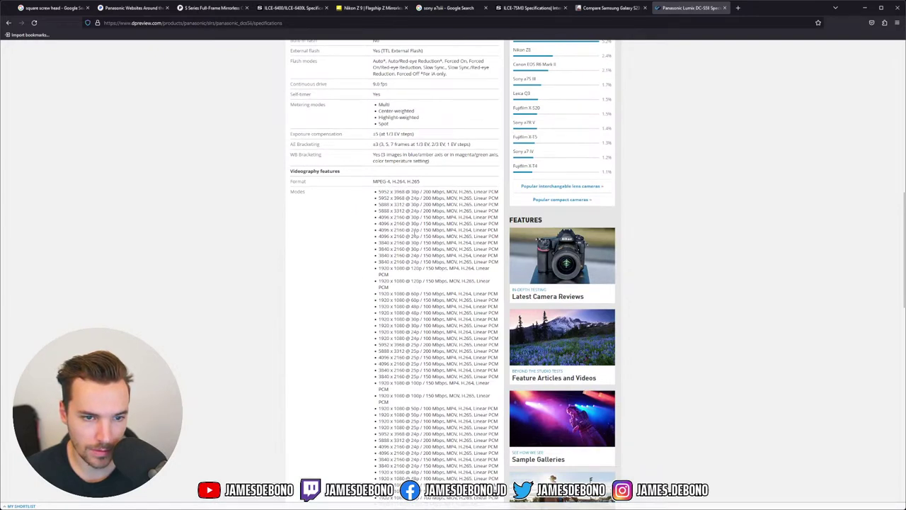
scroll(416, 265, "down", 1)
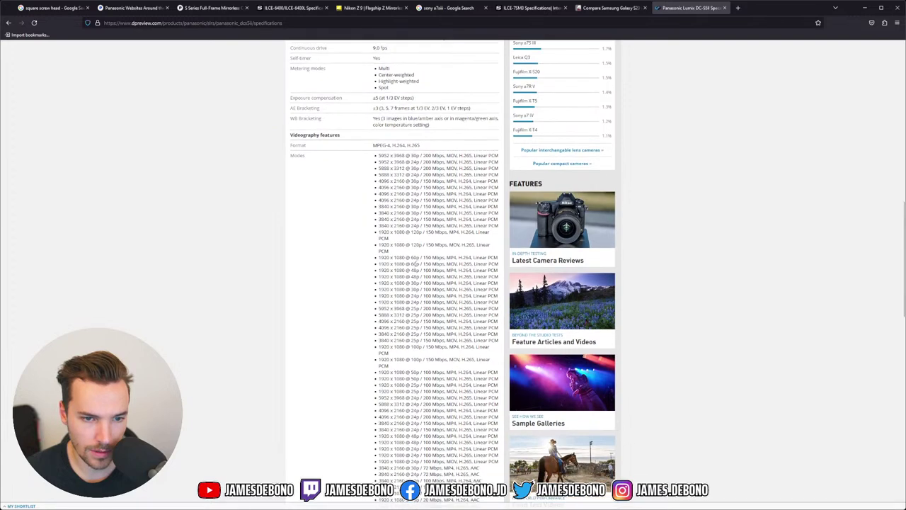
scroll(414, 244, "down", 10)
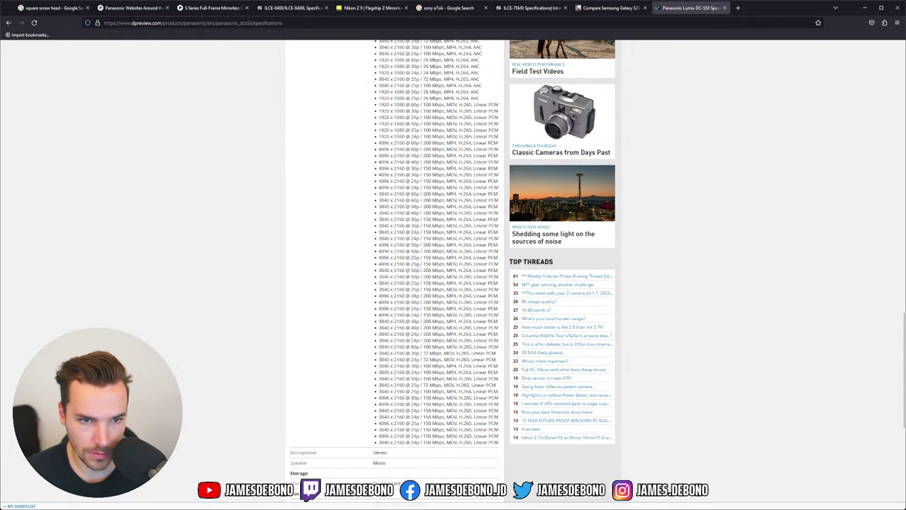
scroll(414, 209, "up", 1)
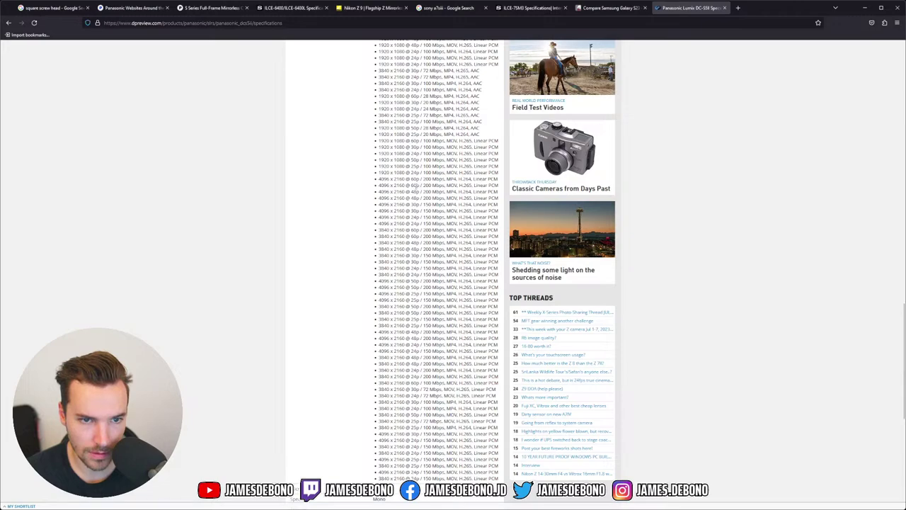
scroll(414, 183, "up", 15)
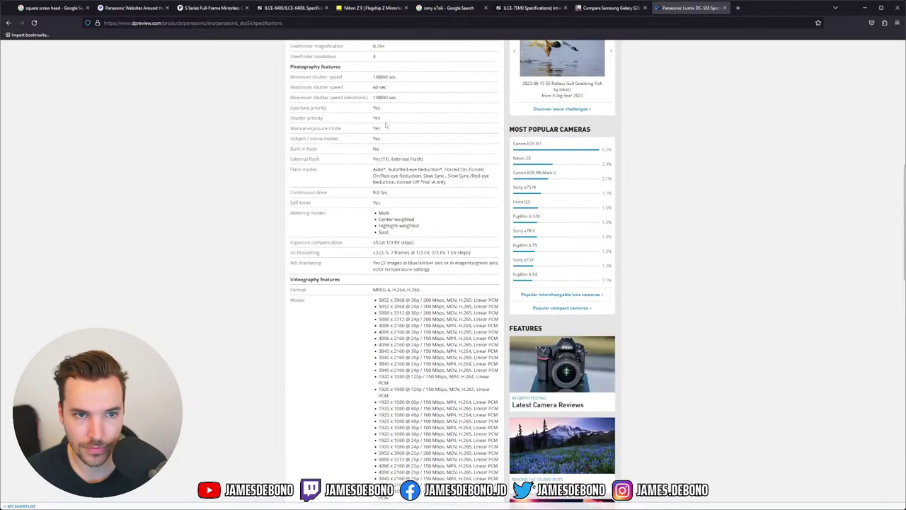
scroll(386, 125, "up", 10)
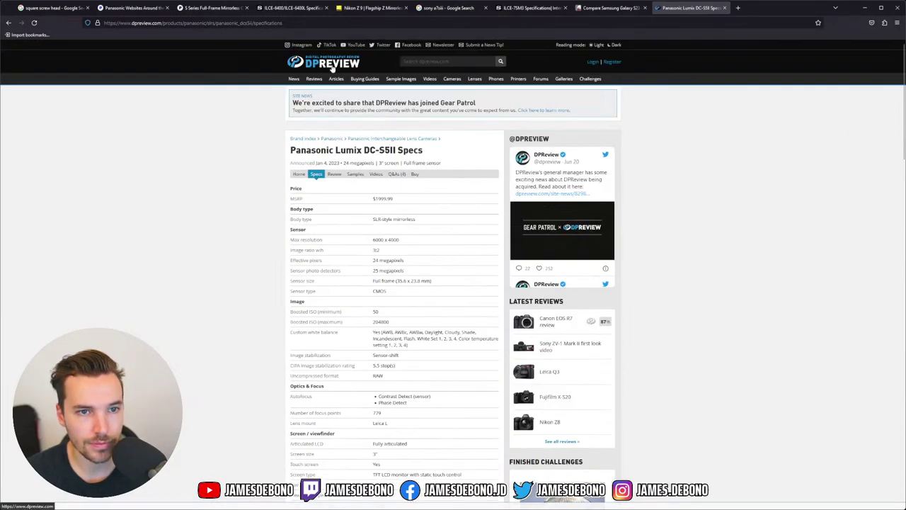
- Open the DPReview home page in a separate tab, search it for a6400 and open the Sony a6400 product overview
middle_click(333, 67)
left_click(776, 11)
left_click(444, 61)
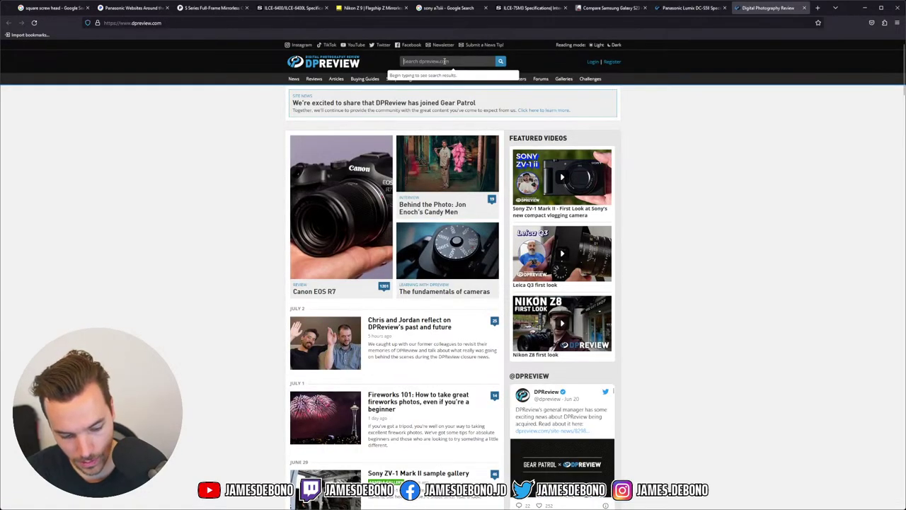
type("a6400")
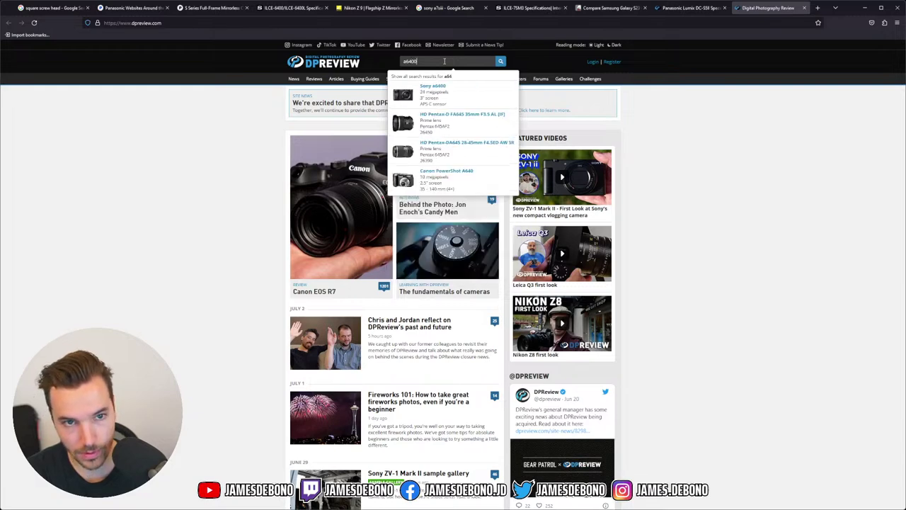
key("Return")
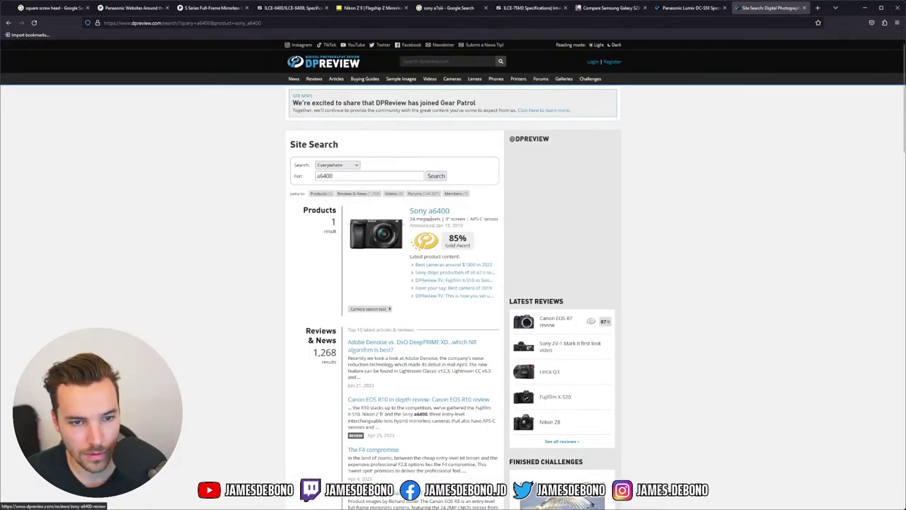
left_click(432, 212)
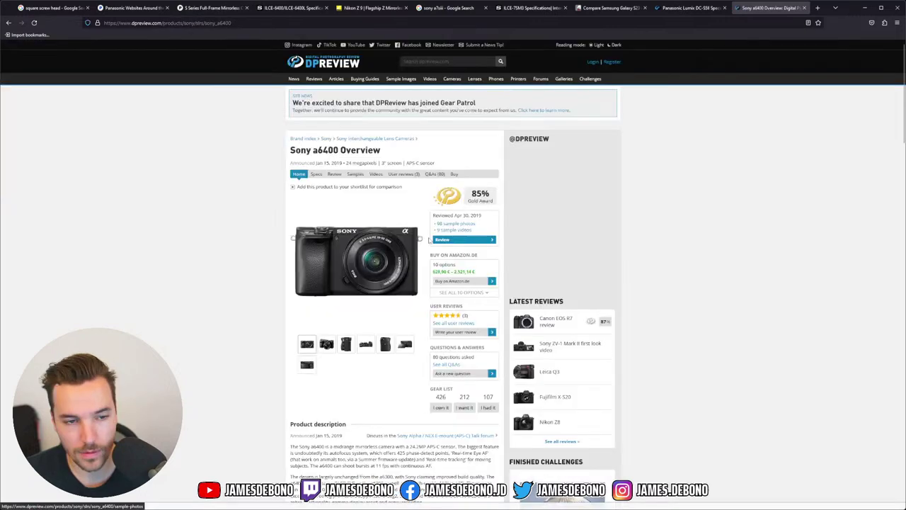
- Look over the Sony a6400 quick specs, then open its full specifications and examine them down to video modes and connectivity
scroll(429, 240, "down", 6)
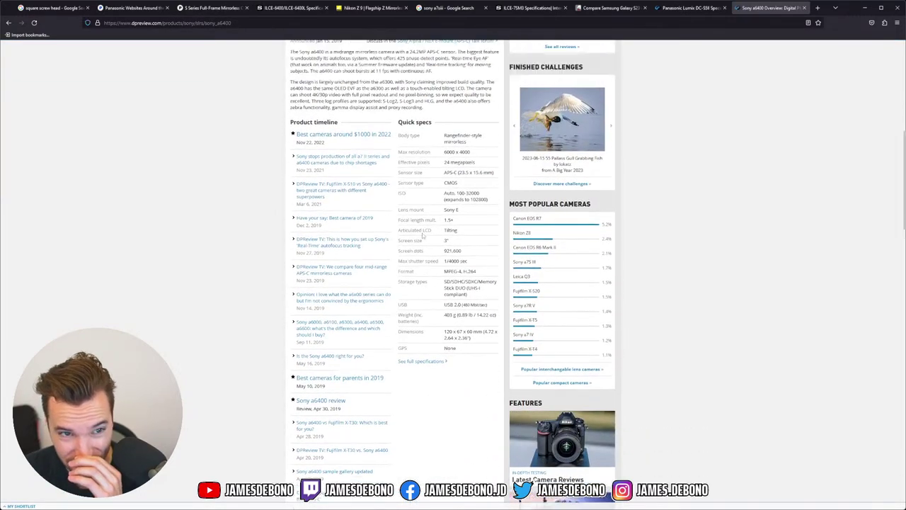
scroll(423, 236, "up", 10)
left_click(316, 175)
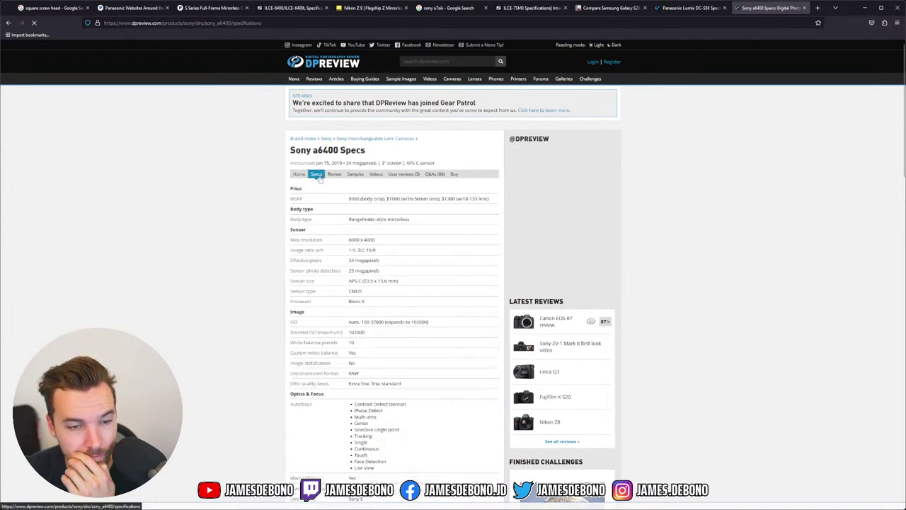
scroll(415, 238, "down", 3)
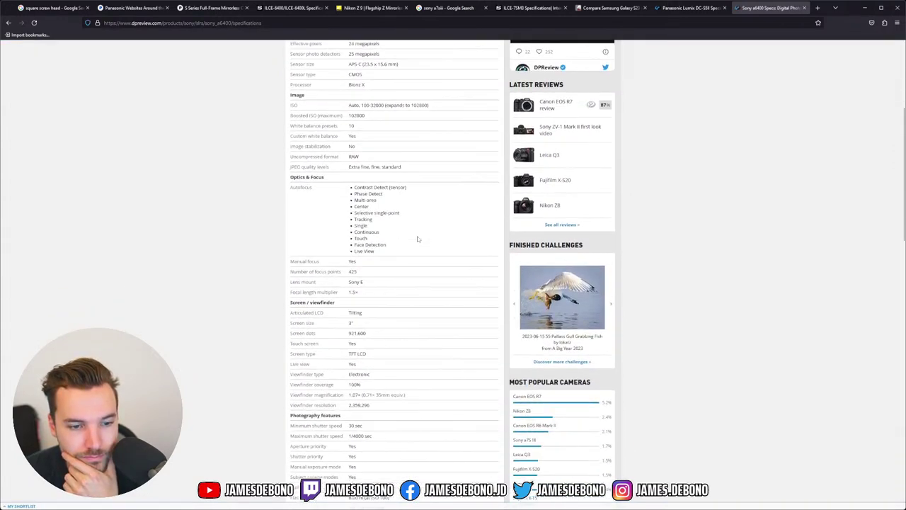
scroll(418, 239, "down", 3)
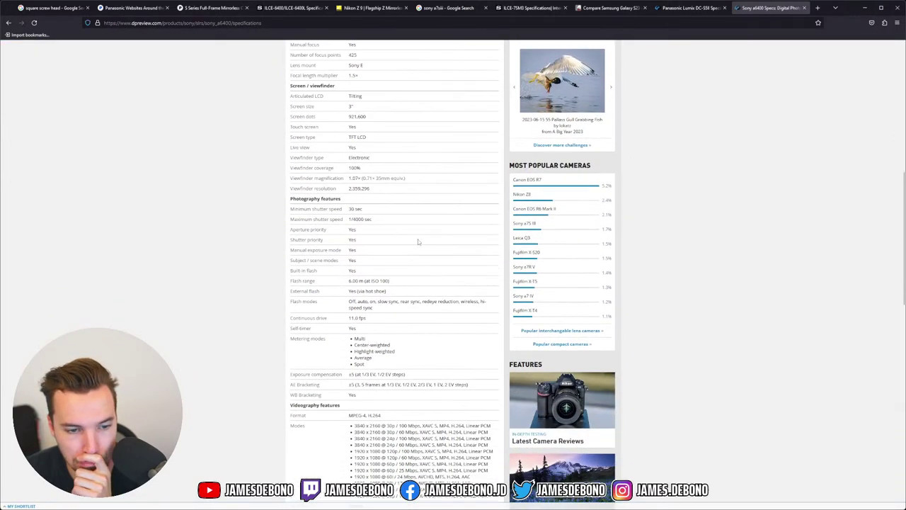
scroll(418, 241, "down", 2)
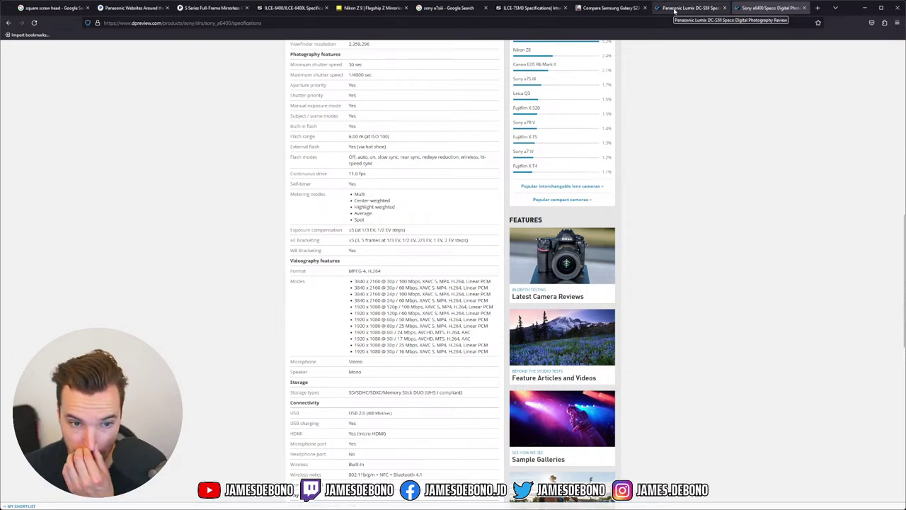
- Return to the Panasonic S5II specifications and examine its video modes list for comparison with the Sony a6400's
key("ctrl+shift+Tab")
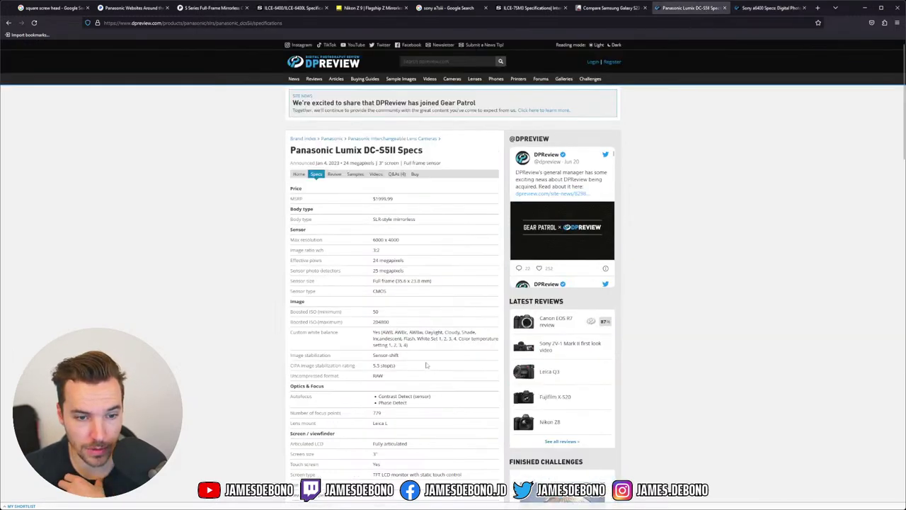
scroll(413, 355, "down", 1)
scroll(412, 354, "down", 7)
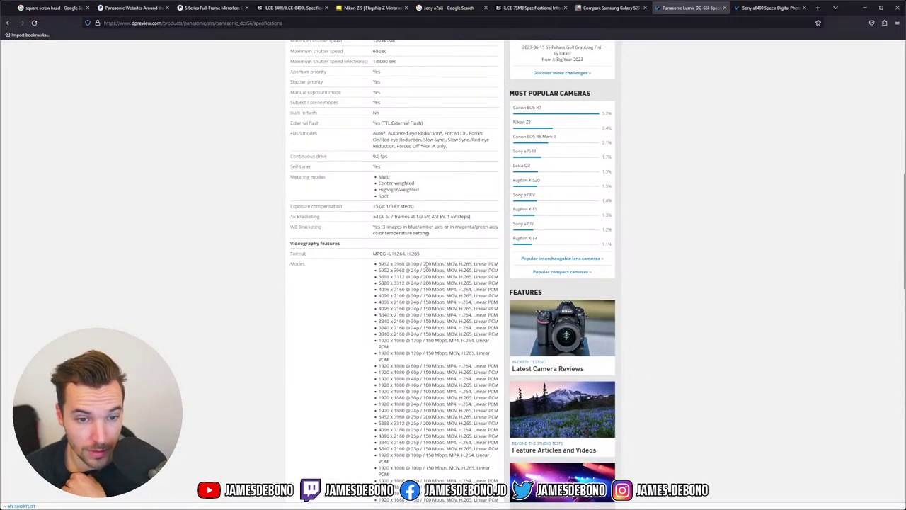
scroll(432, 281, "down", 1)
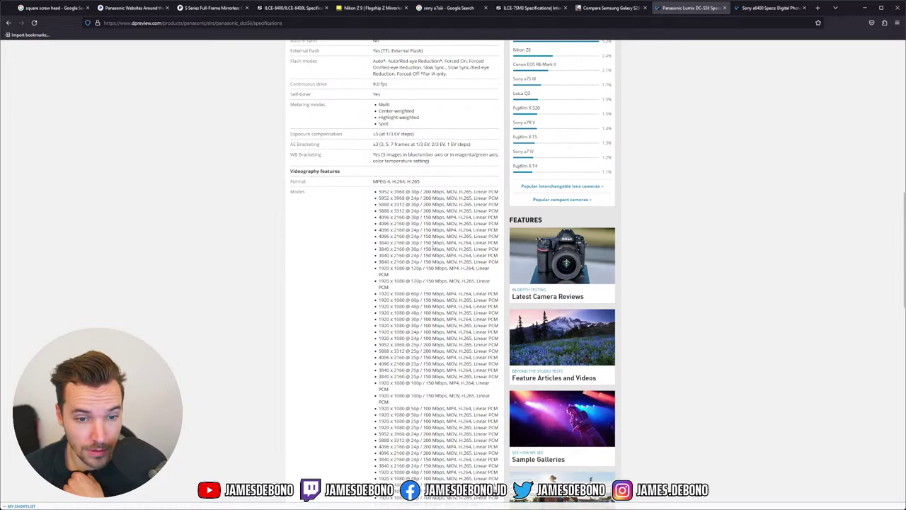
scroll(432, 246, "down", 1)
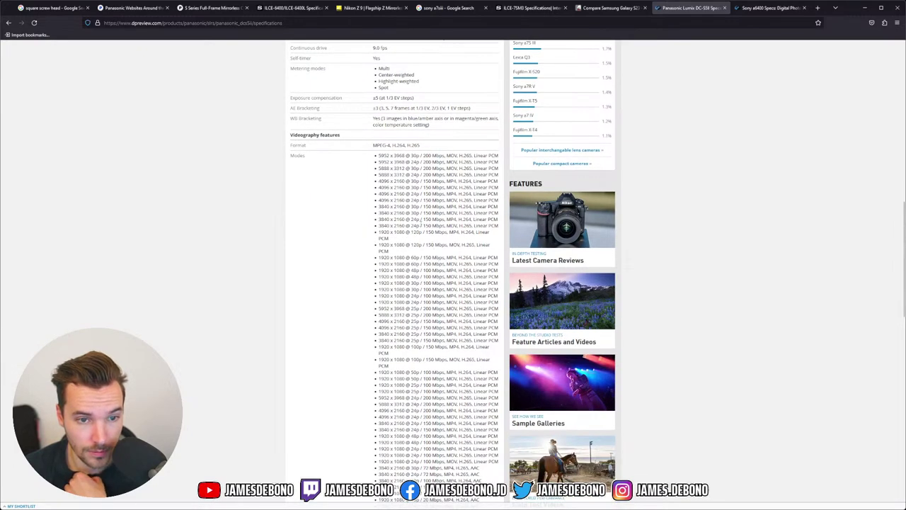
scroll(425, 254, "down", 2)
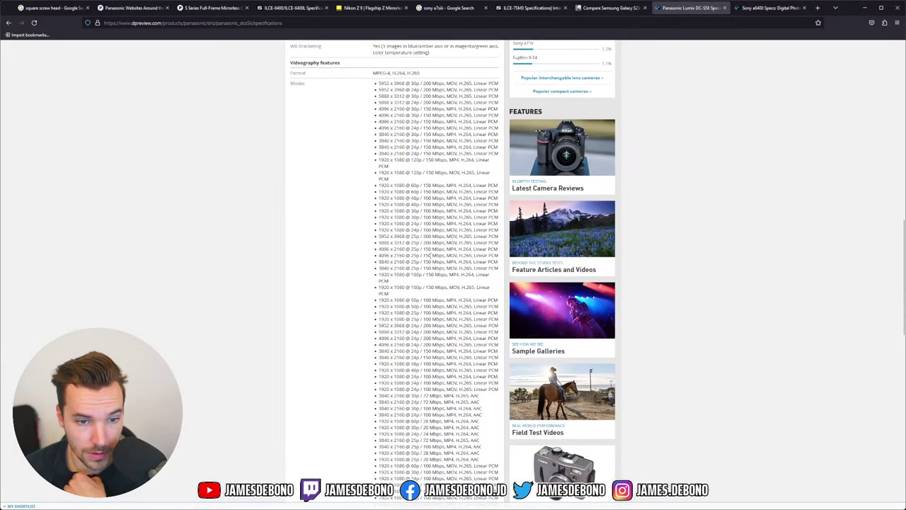
scroll(429, 260, "down", 2)
scroll(432, 269, "down", 2)
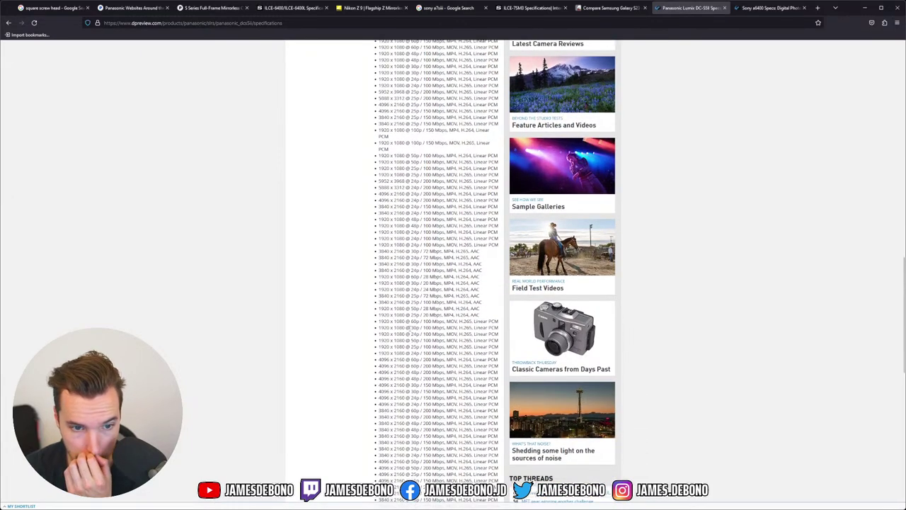
scroll(413, 309, "down", 4)
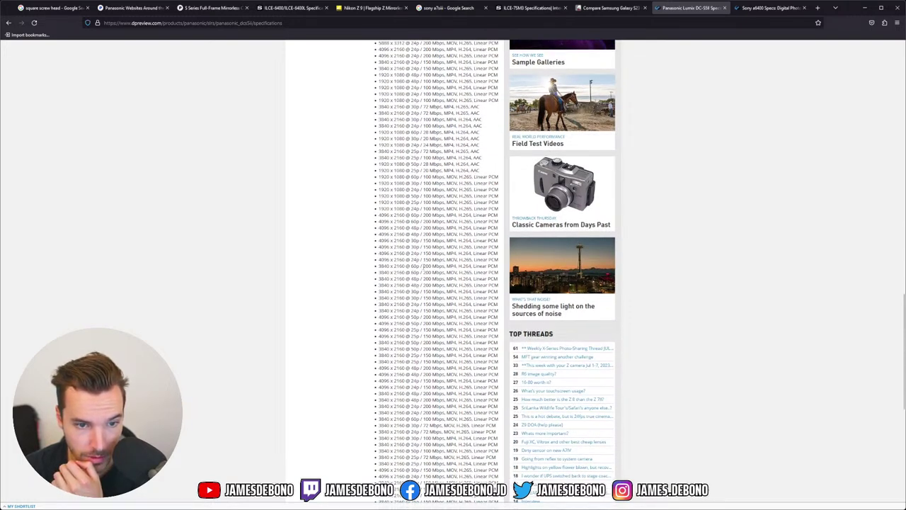
scroll(431, 270, "up", 20)
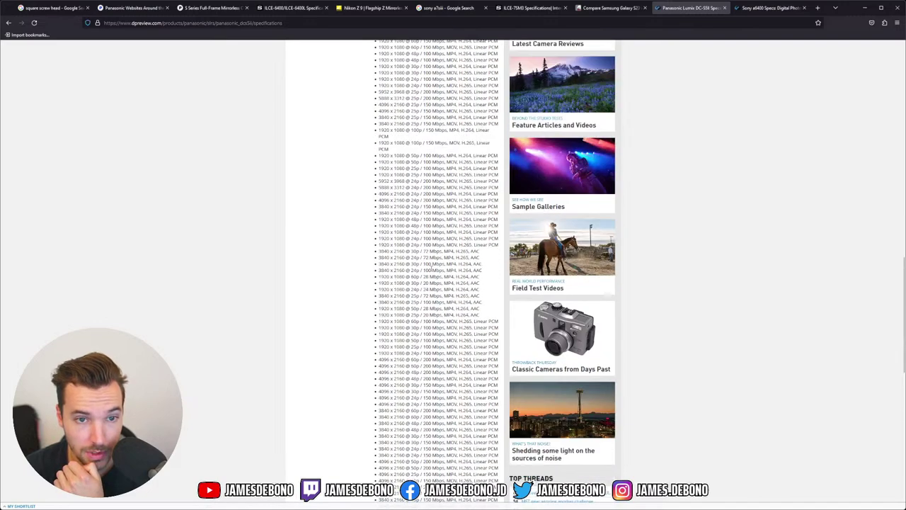
- Review the Panasonic S5II specifications from the price and sensor sections down to the video recording modes
scroll(431, 271, "up", 3)
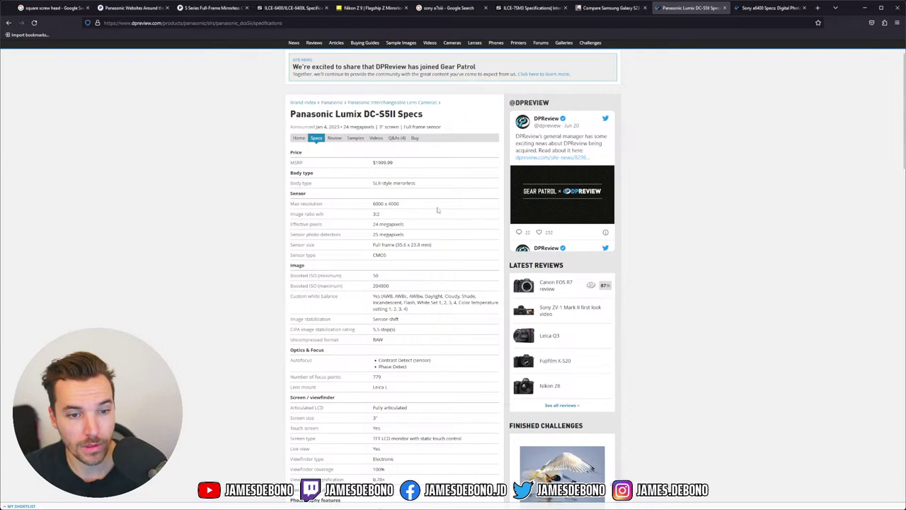
scroll(436, 206, "down", 3)
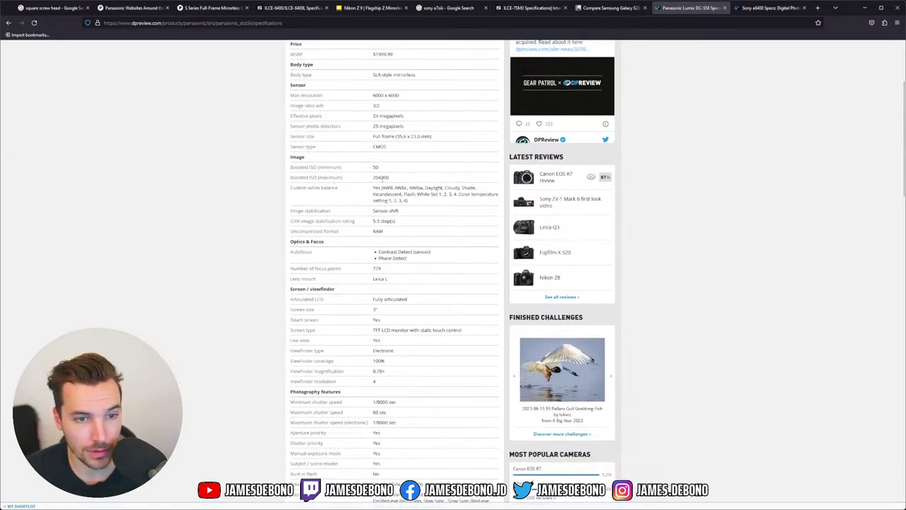
scroll(437, 232, "down", 1)
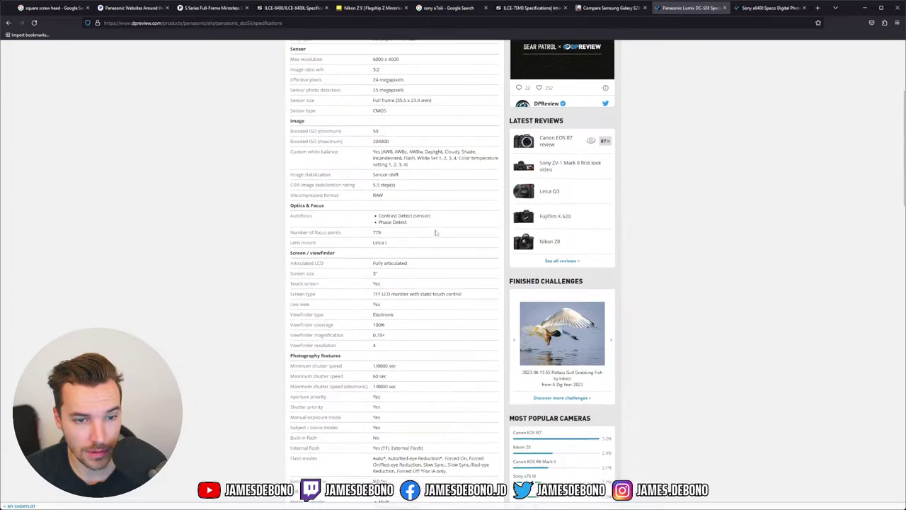
scroll(435, 231, "down", 4)
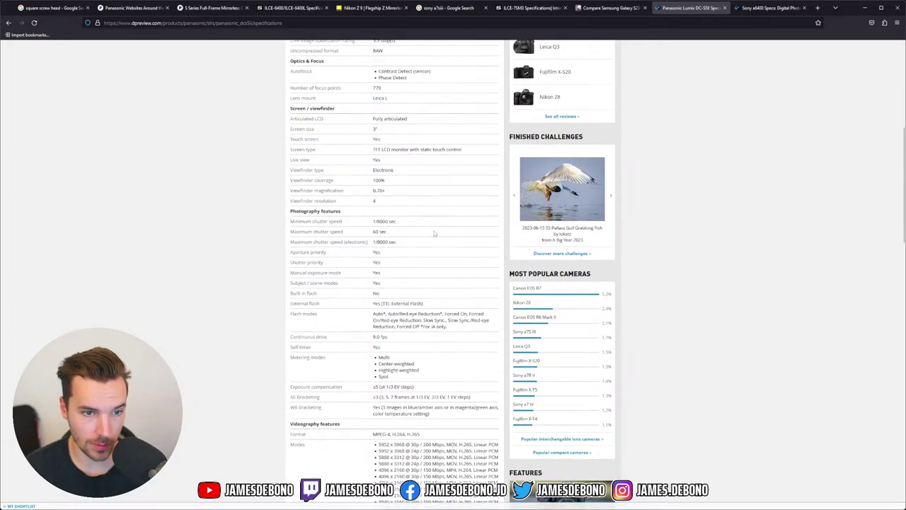
scroll(435, 233, "down", 4)
- Find hdmi within the Panasonic S5II specifications page, check the HDMI entry, and return to the start of the page
key("ctrl+d")
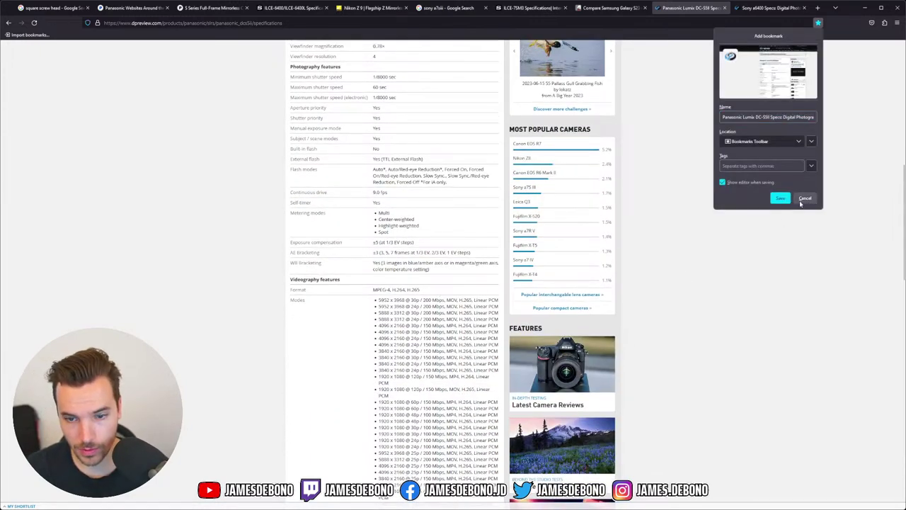
left_click(803, 199)
key("ctrl+f")
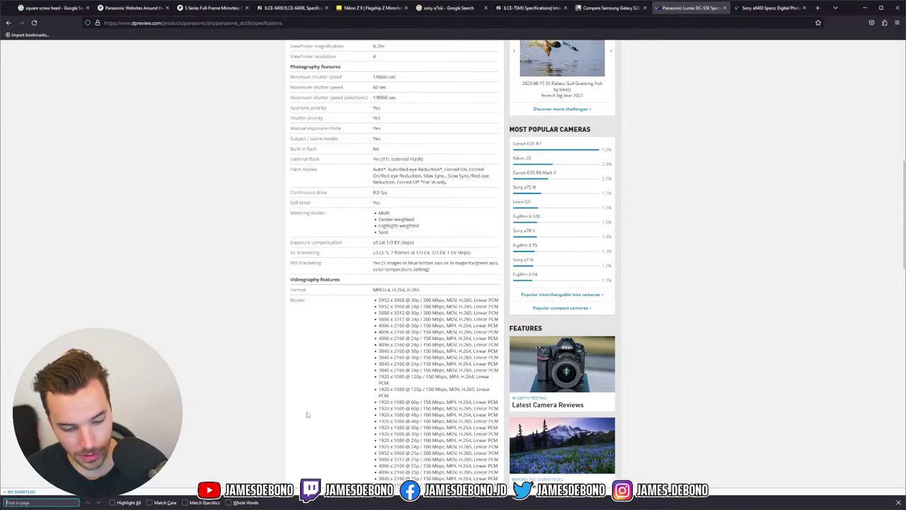
type("hdmi")
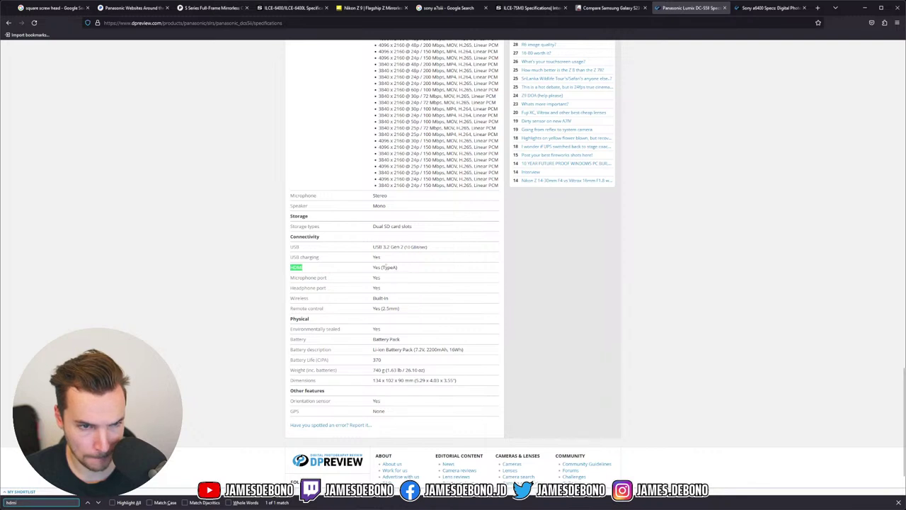
left_click(98, 502)
scroll(362, 176, "up", 8)
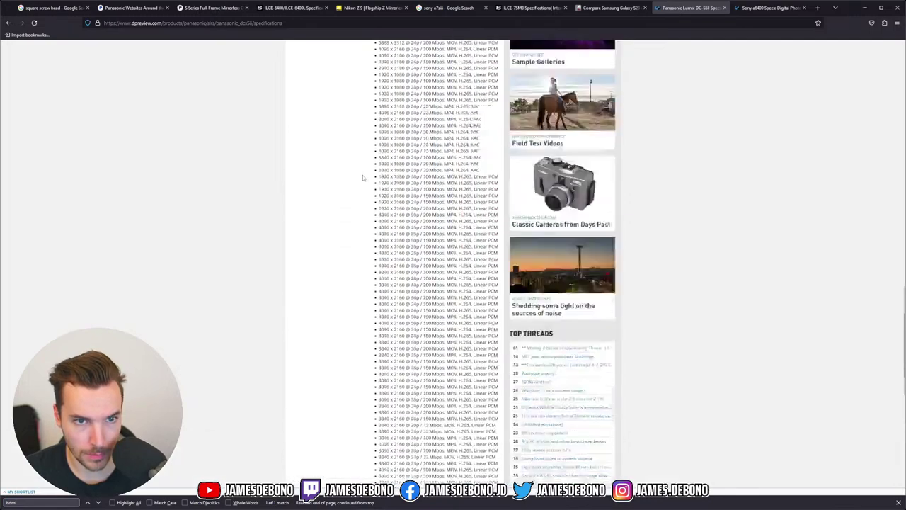
scroll(363, 178, "up", 10)
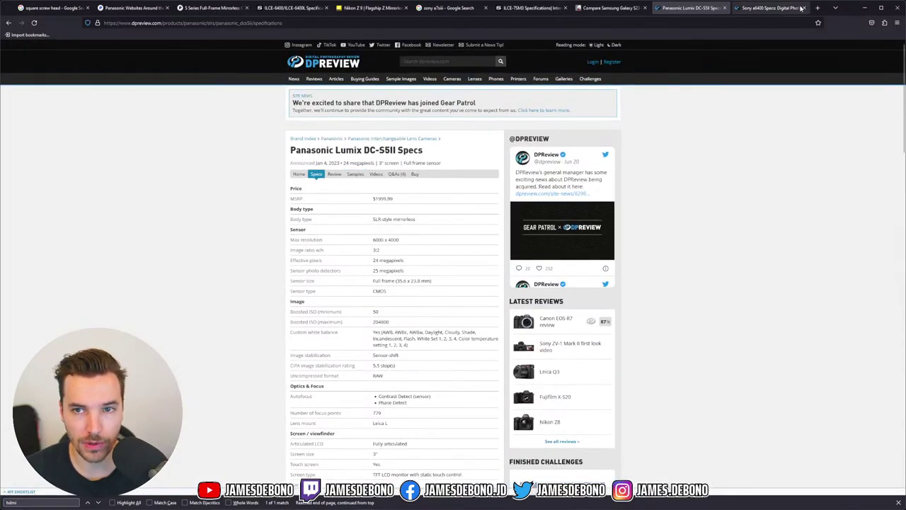
- Open the DPReview home page in a separate tab, search it for a7iii and open the Sony a7 III product overview
left_click(769, 8)
left_click(691, 8)
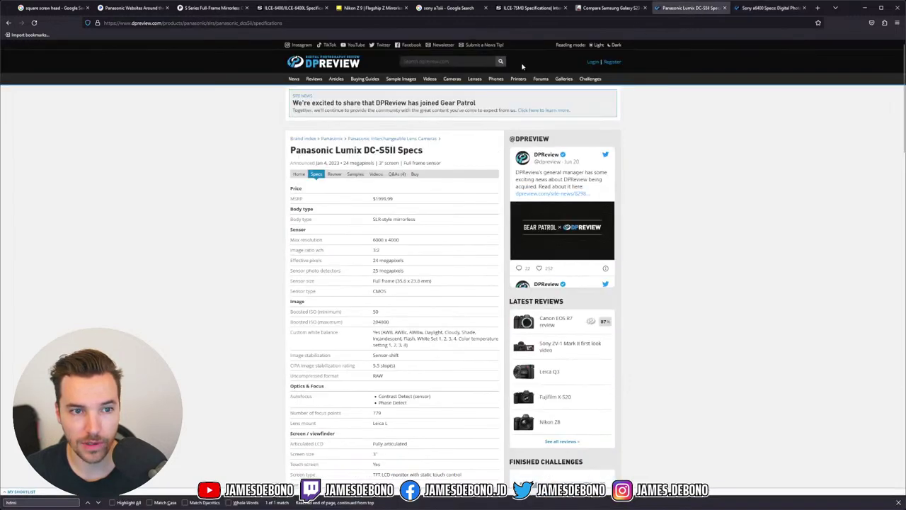
middle_click(327, 67)
left_click(698, 8)
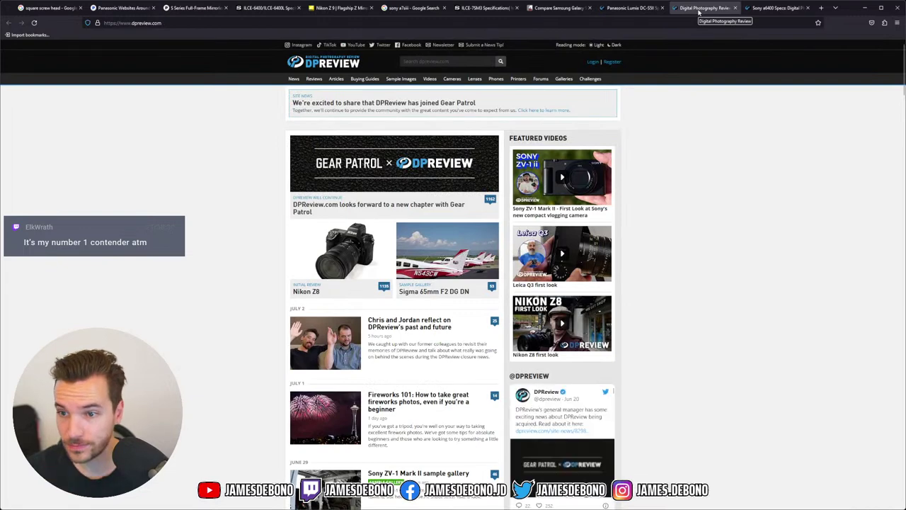
left_click(443, 61)
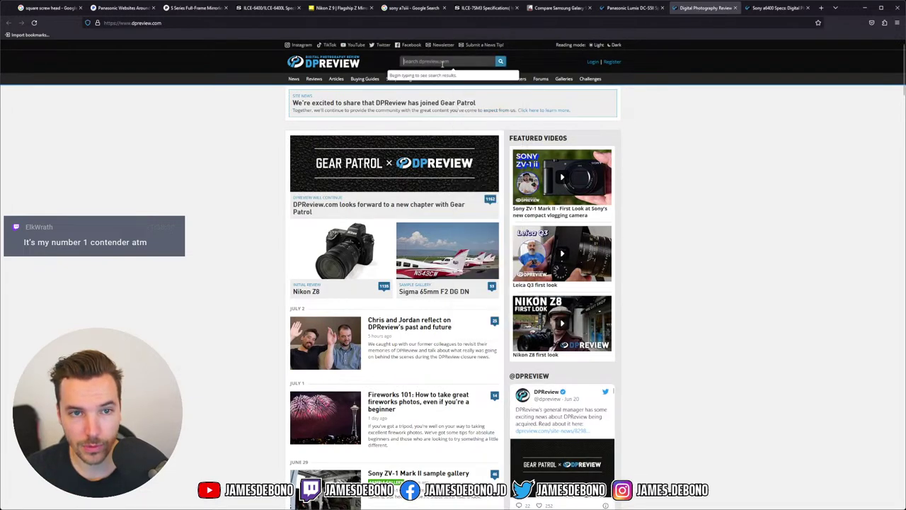
type("a7ii")
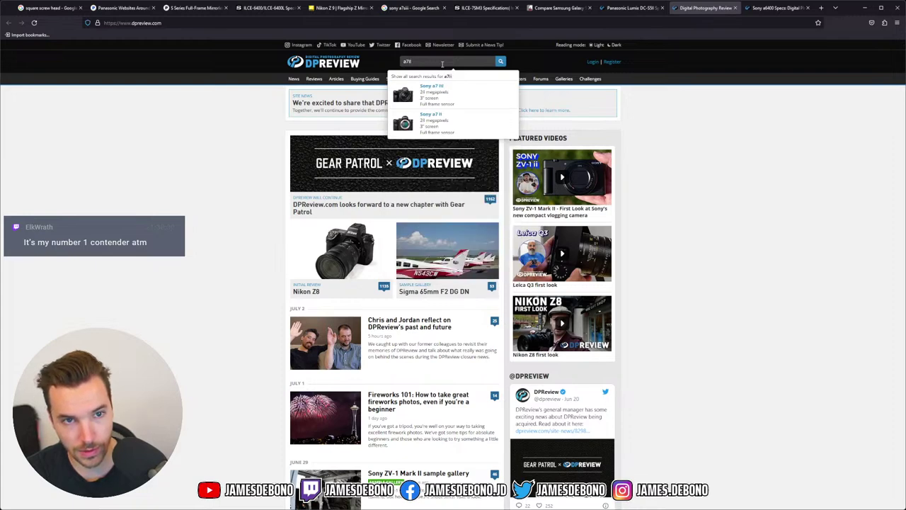
type("i")
key("Return")
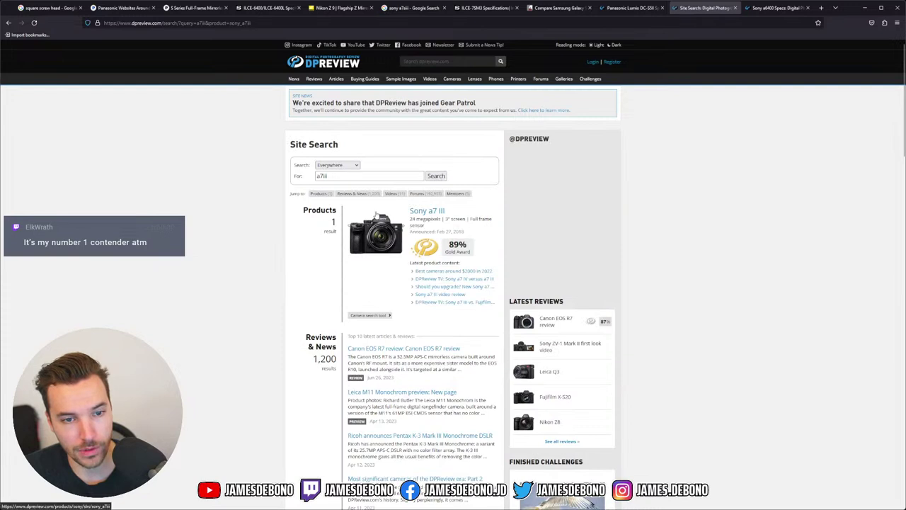
left_click(422, 212)
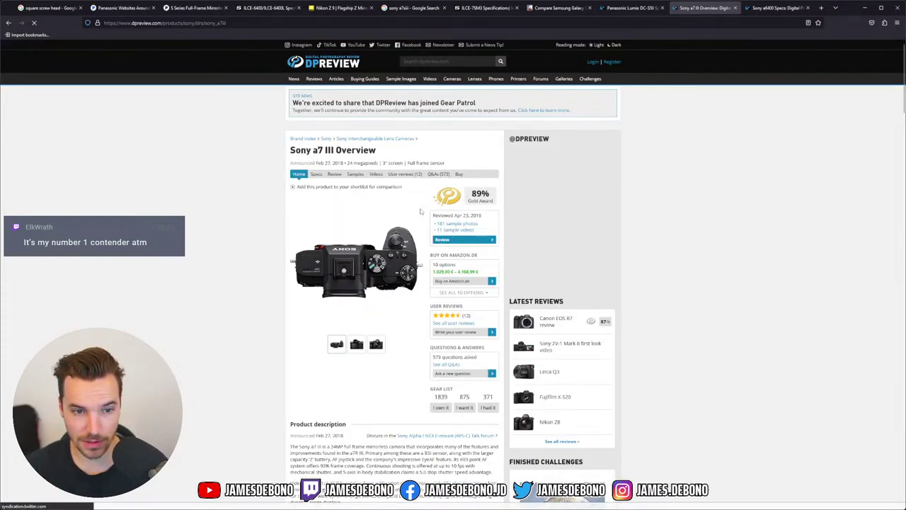
- Look over the Sony a7 III overview, including its product description, timeline, quick specs and product photos
scroll(355, 230, "down", 4)
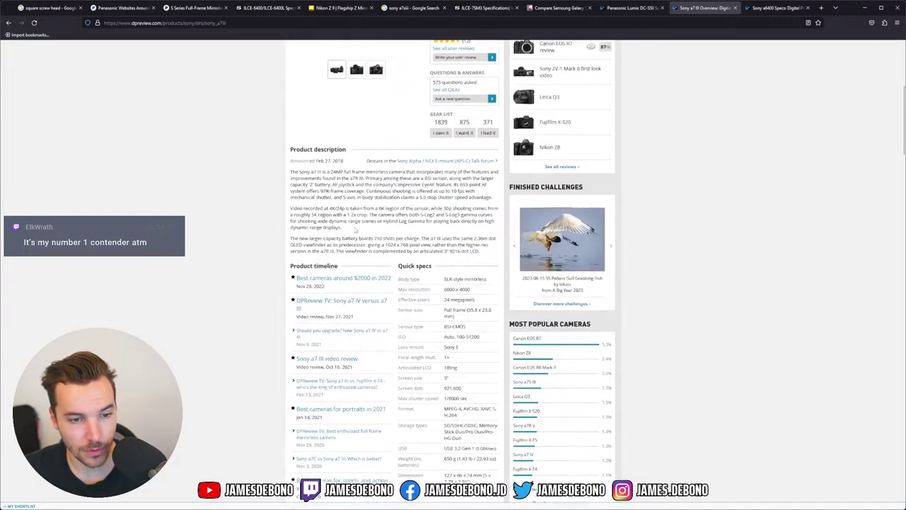
scroll(355, 230, "up", 1)
scroll(356, 228, "down", 2)
scroll(355, 230, "down", 3)
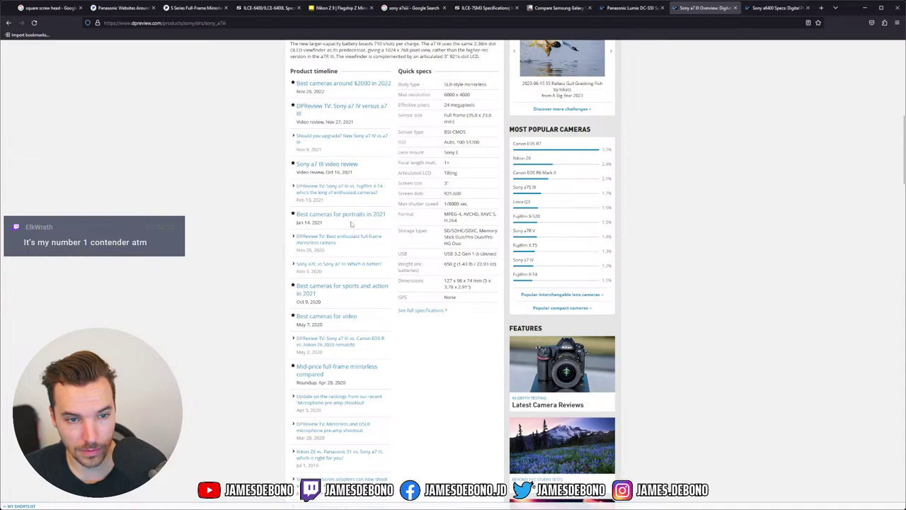
scroll(399, 196, "down", 1)
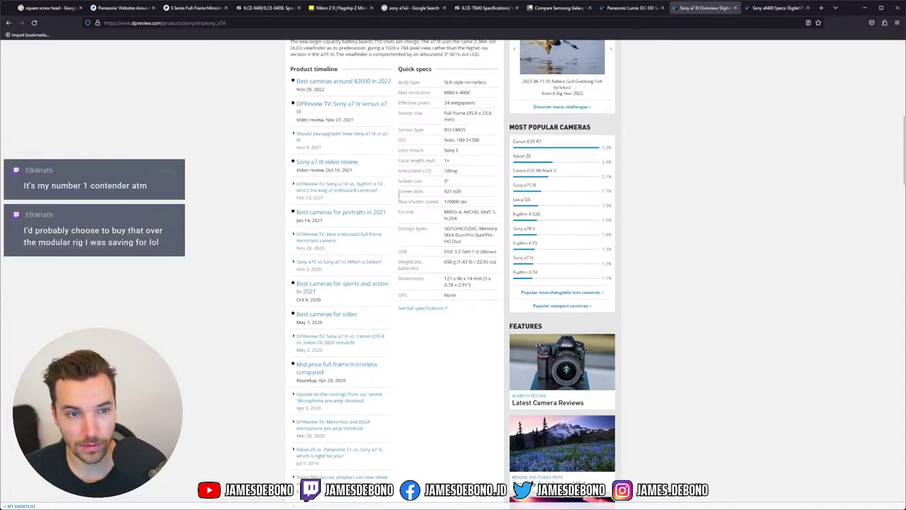
scroll(400, 200, "down", 4)
scroll(399, 201, "up", 11)
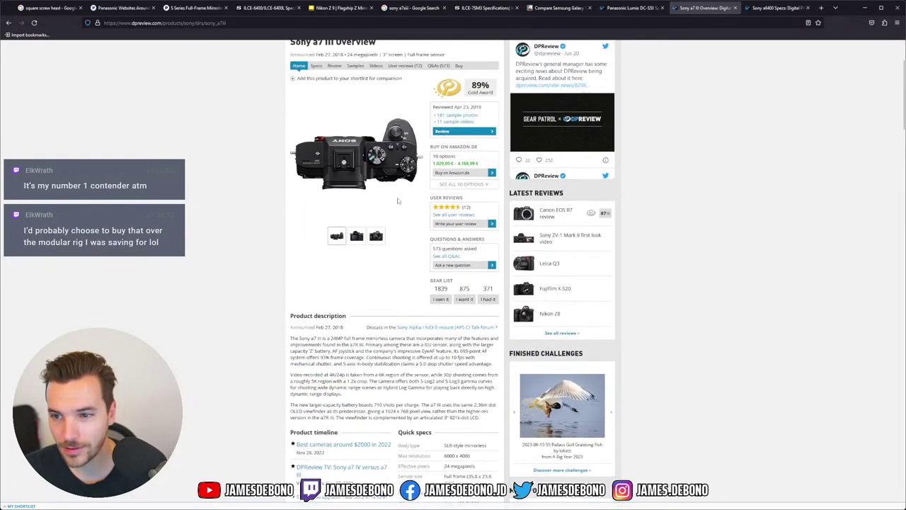
scroll(398, 201, "up", 4)
scroll(399, 205, "down", 4)
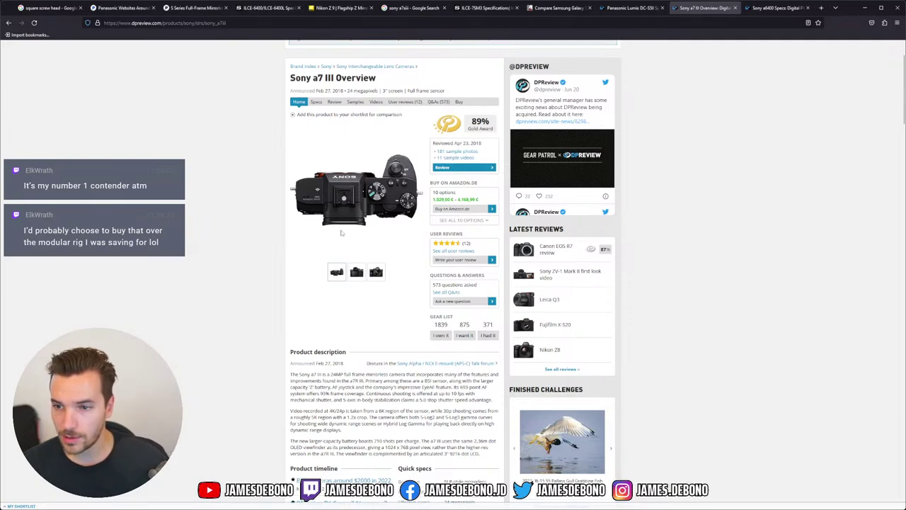
left_click(356, 271)
- Open the Sony a7 III full specifications and examine them down to the video modes
left_click(316, 102)
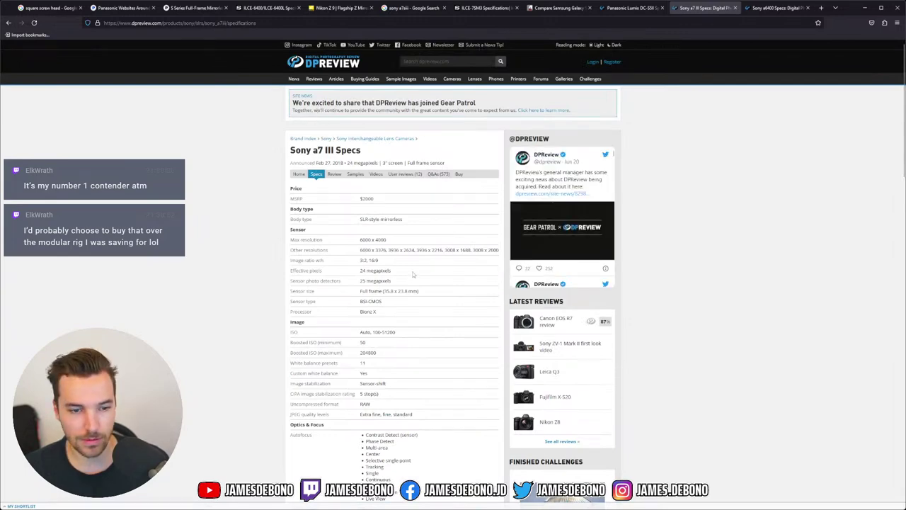
scroll(414, 275, "down", 3)
scroll(413, 269, "down", 5)
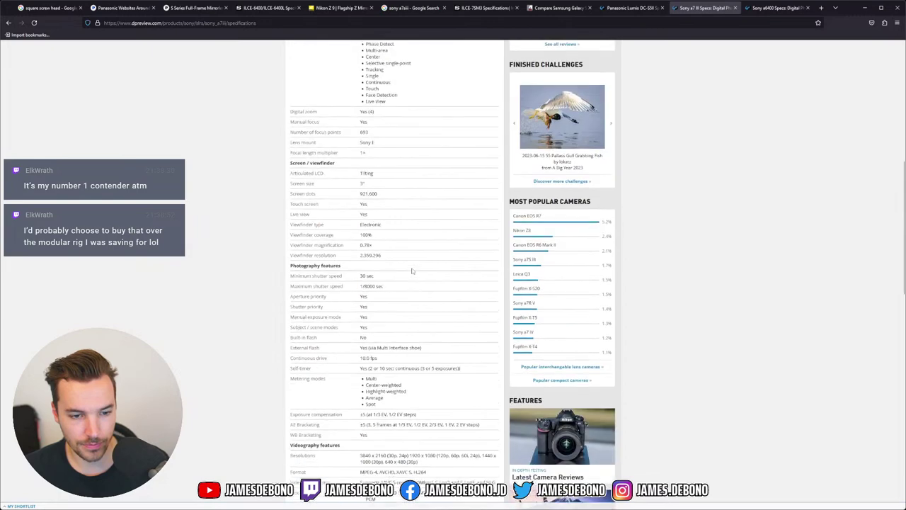
scroll(413, 270, "down", 1)
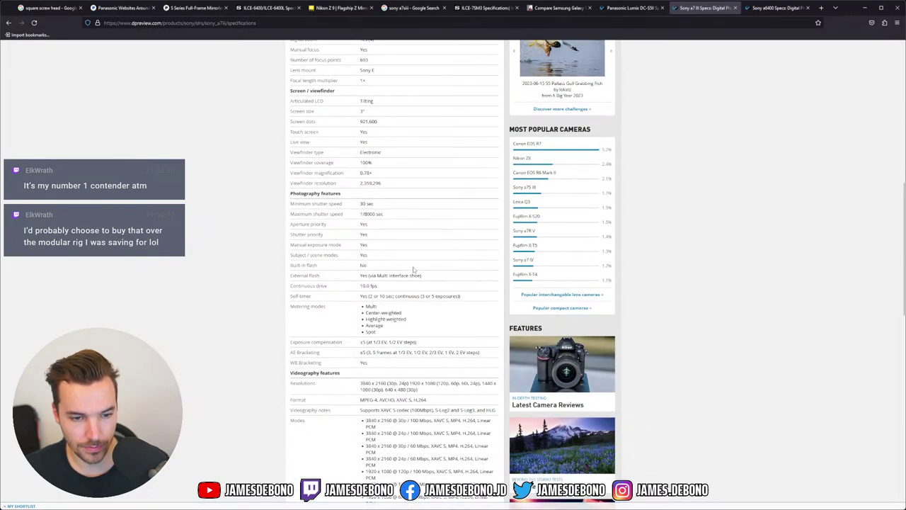
scroll(413, 269, "up", 12)
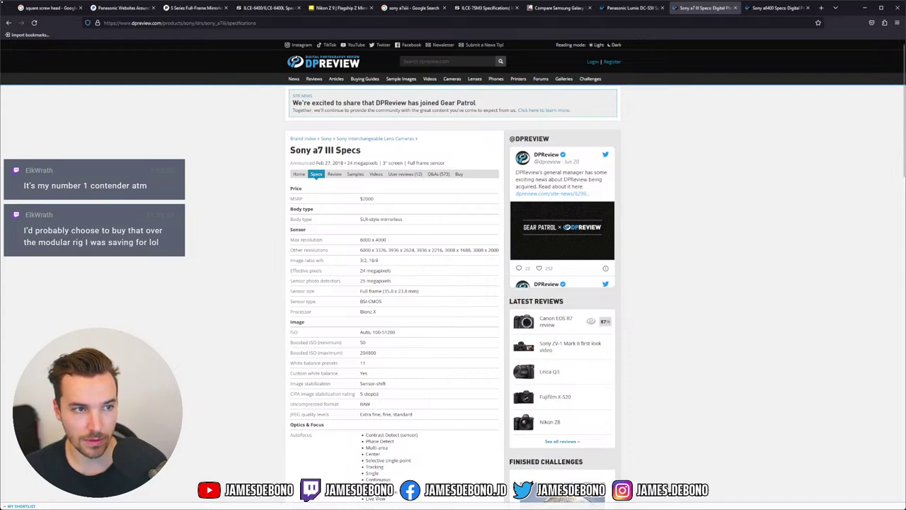
- Search DPReview for a7siii, open the Sony a7S III product overview and switch to its full specifications
left_click(426, 61)
type("a7siii")
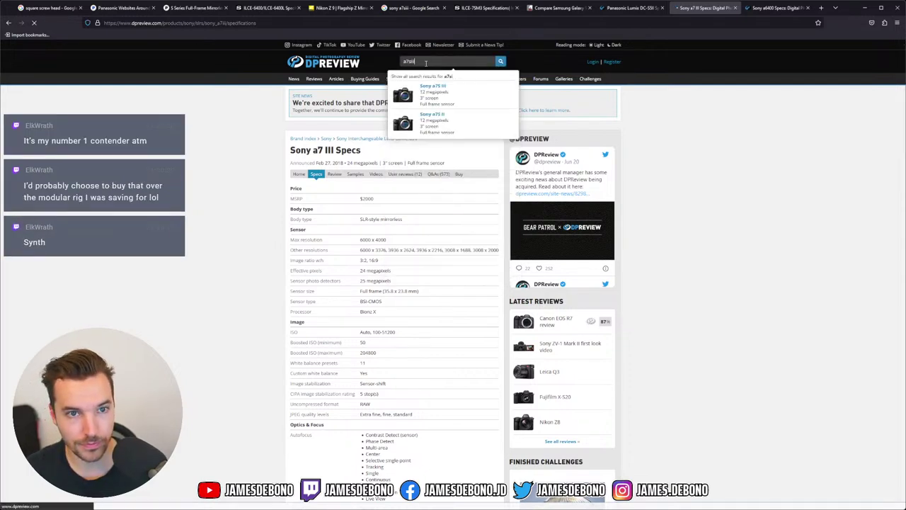
left_click(448, 76)
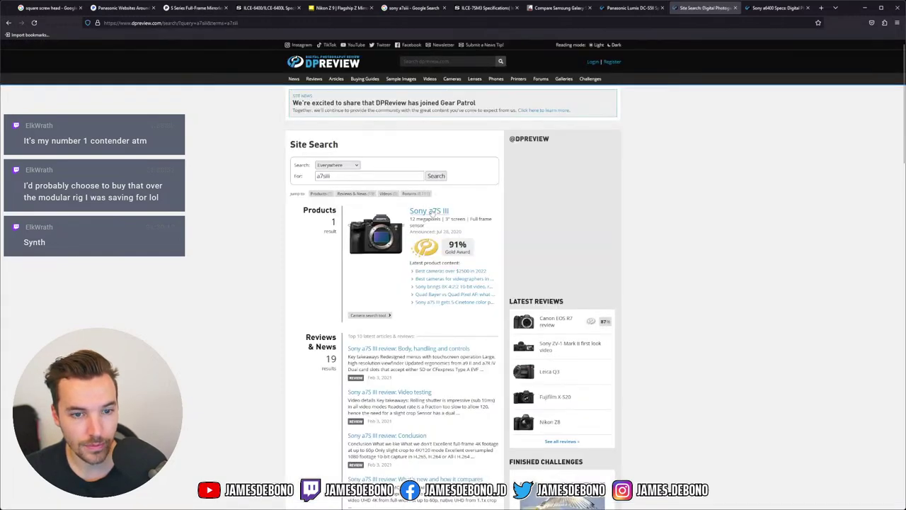
left_click(429, 211)
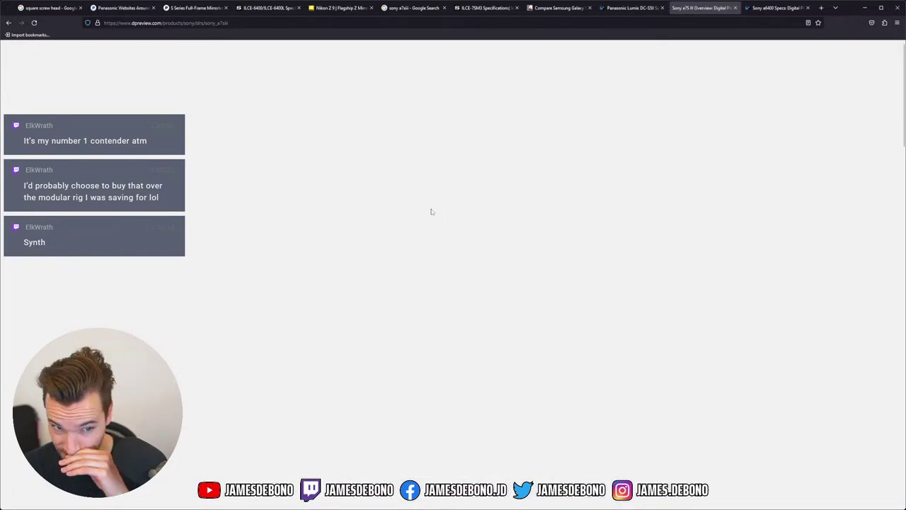
scroll(425, 205, "down", 3)
scroll(354, 127, "up", 1)
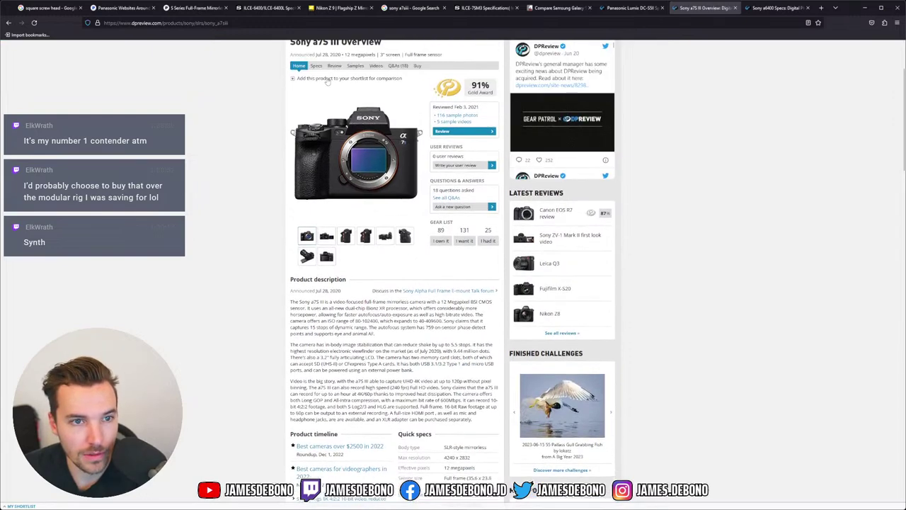
left_click(316, 65)
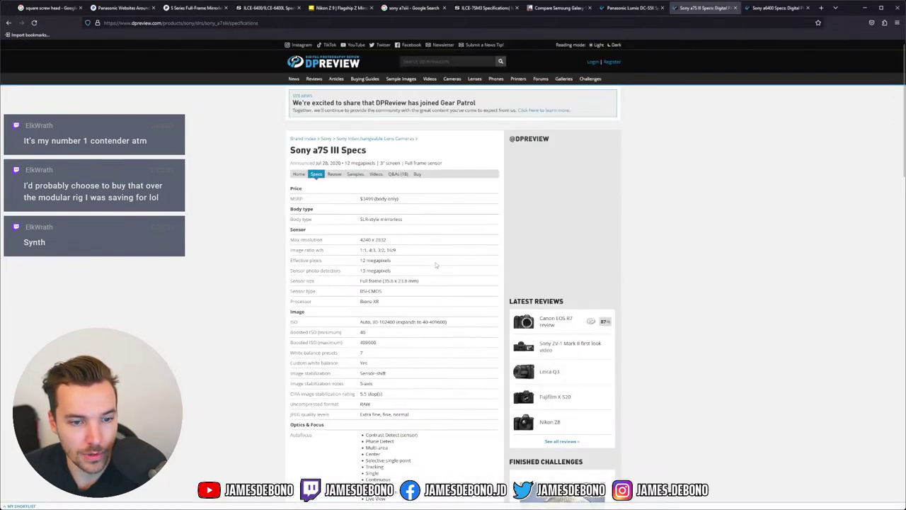
- Examine the Sony a7S III specifications, covering the video modes list, storage, connectivity and physical sections
scroll(436, 265, "down", 12)
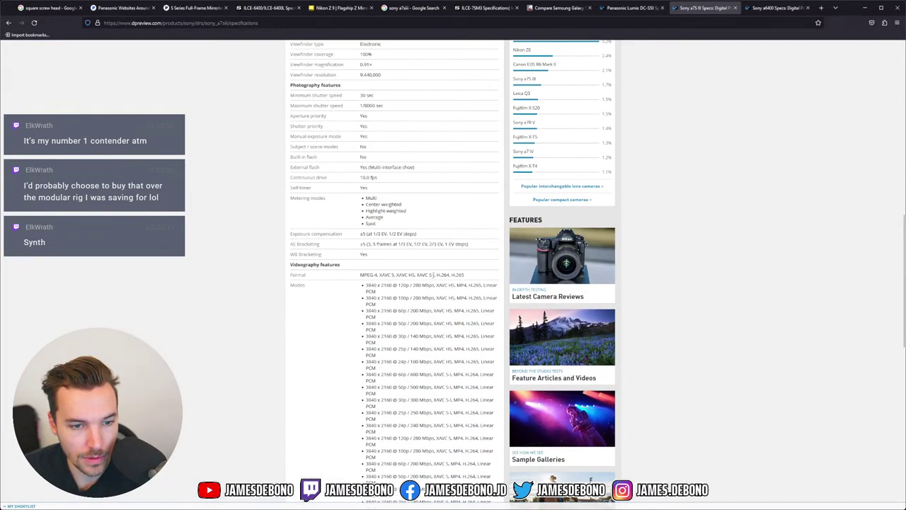
scroll(432, 274, "up", 1)
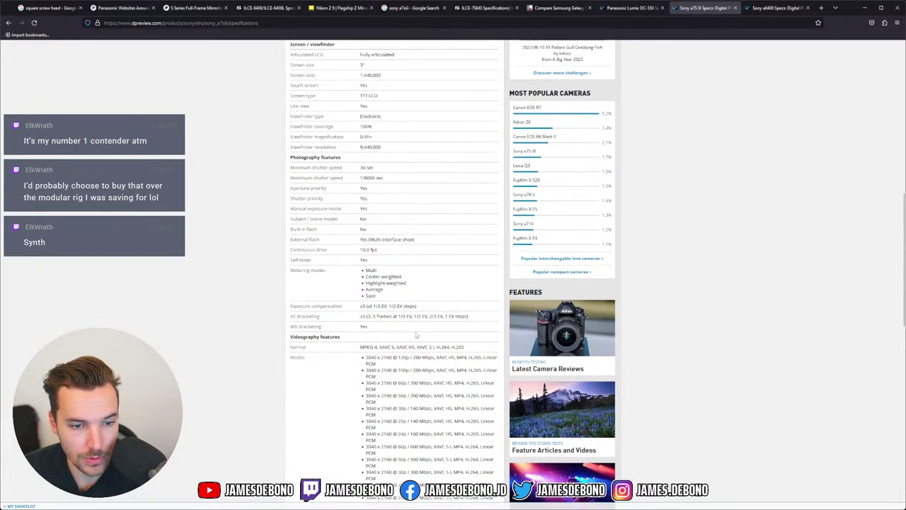
scroll(416, 357, "down", 2)
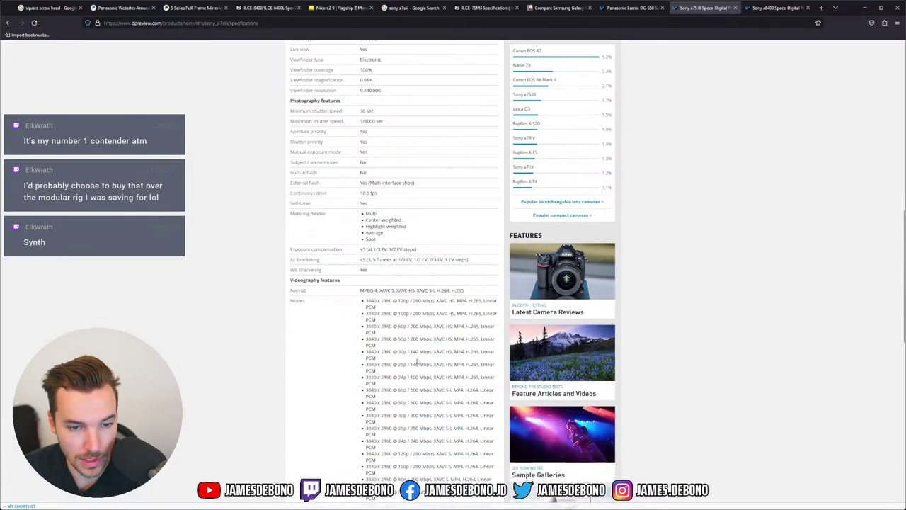
scroll(415, 301, "down", 1)
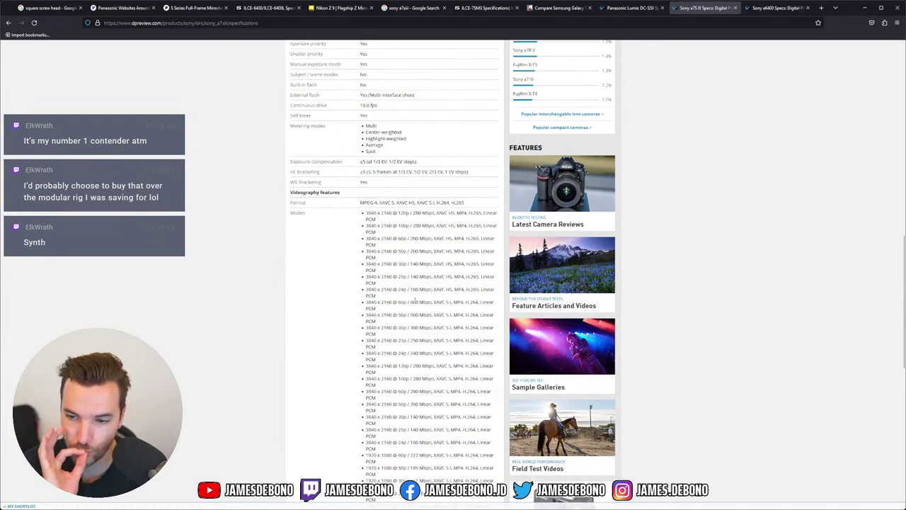
scroll(415, 301, "down", 1)
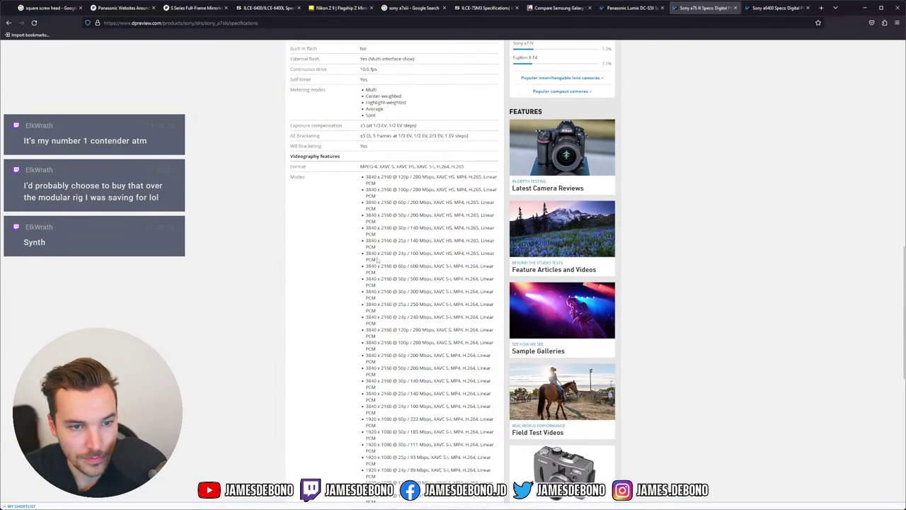
scroll(376, 227, "down", 9)
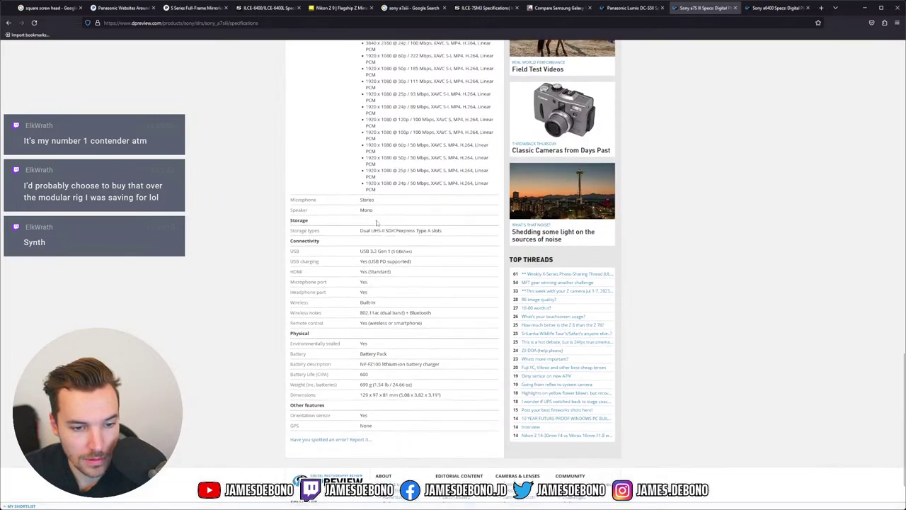
- Search the Sony a7S III specifications page for "bit" and check the matches against the surrounding specs
scroll(377, 221, "up", 10)
scroll(377, 224, "up", 4)
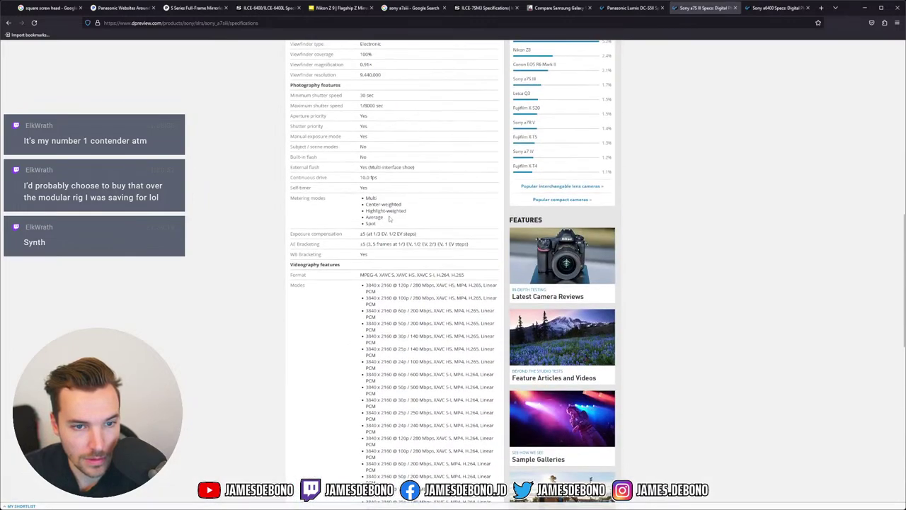
scroll(391, 218, "up", 6)
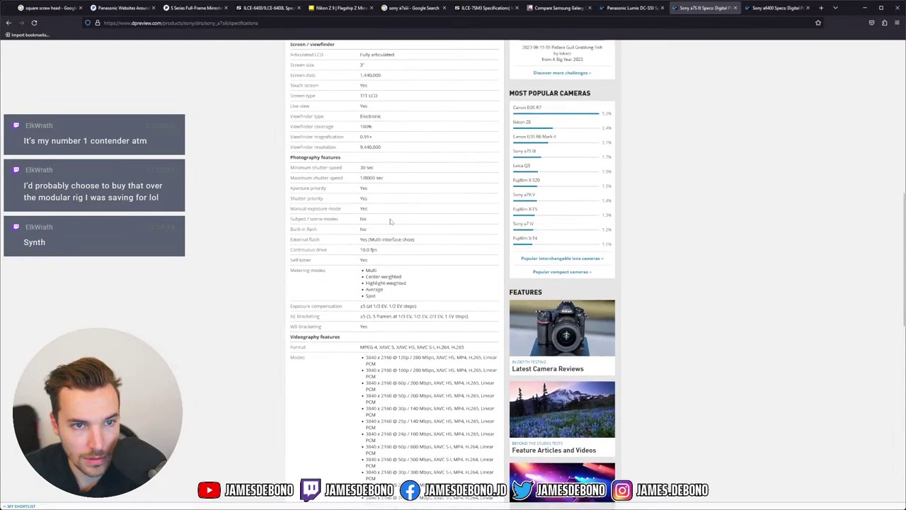
scroll(387, 222, "up", 6)
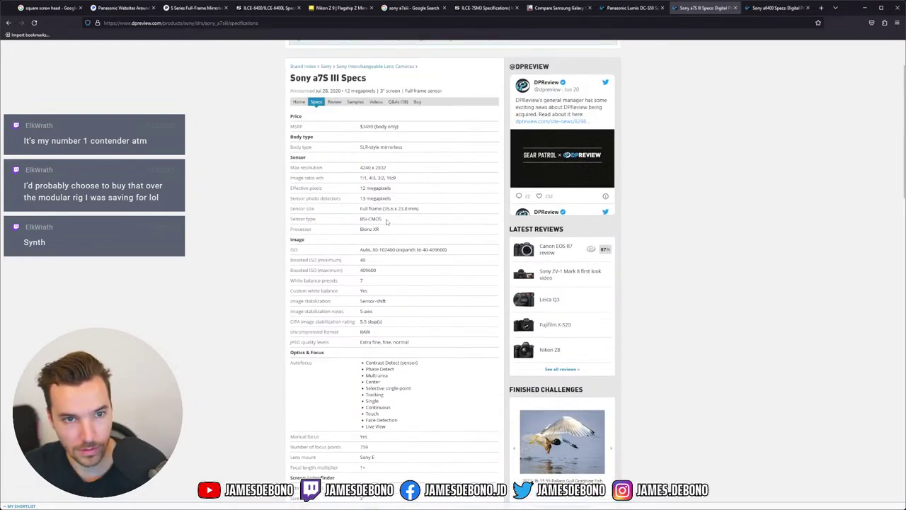
key("ctrl+f")
type("hdmi")
key("BackSpace")
key("BackSpace")
key("BackSpace")
key("BackSpace")
type("bit")
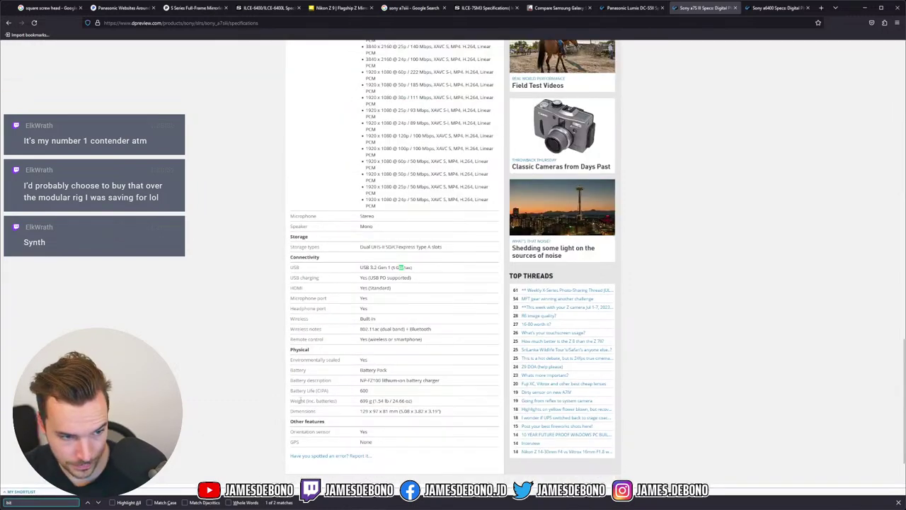
left_click(99, 502)
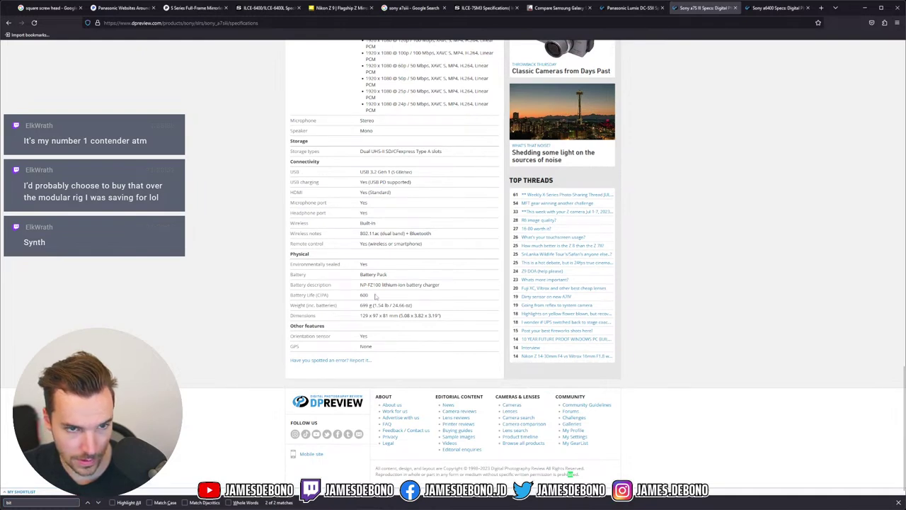
scroll(376, 296, "up", 10)
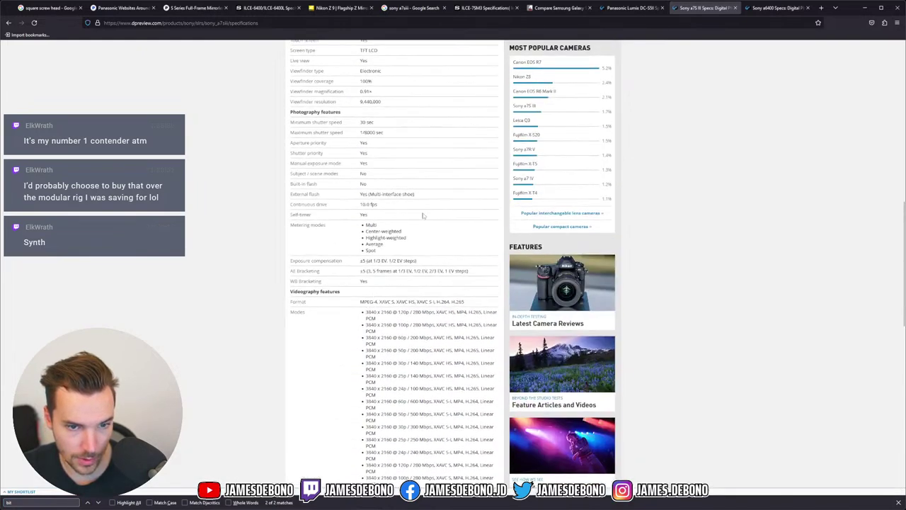
- Search the Panasonic Lumix DC-S5II specifications page for "bit" and step through the matches
left_click(650, 9)
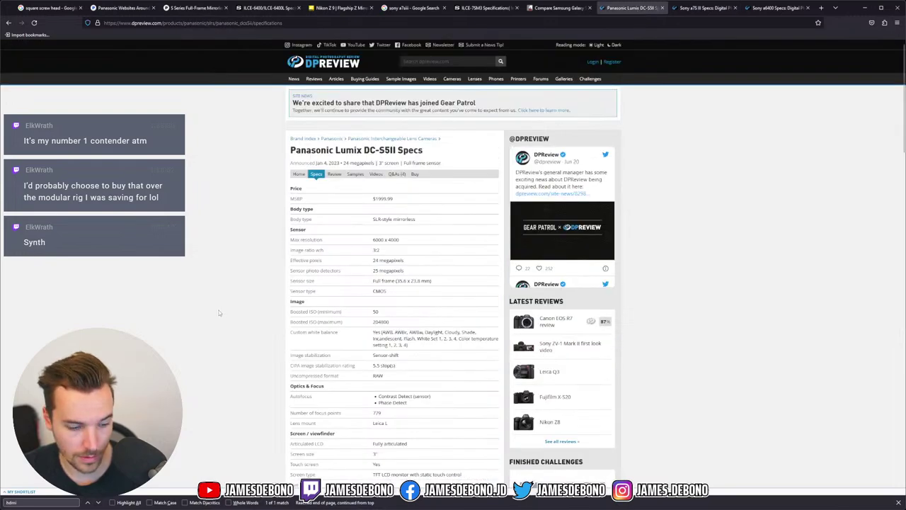
left_click_drag(43, 502, 2, 499)
type("bi")
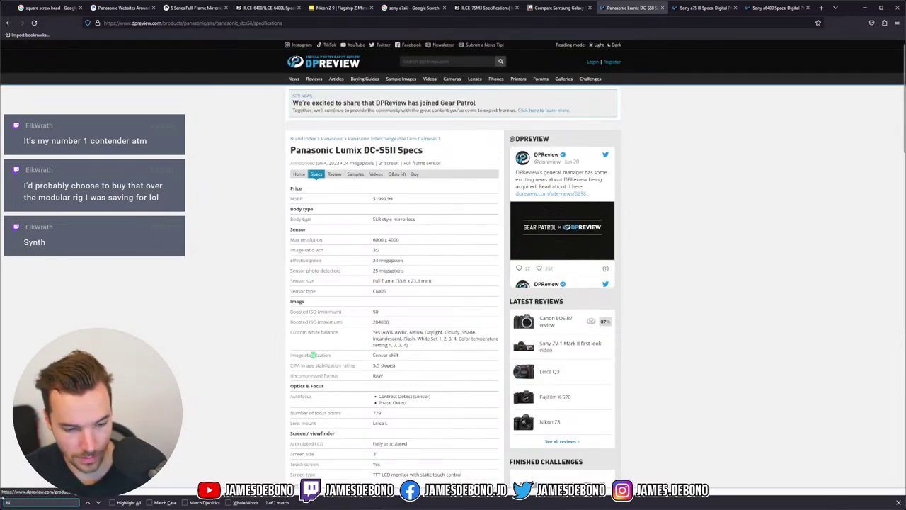
type("t")
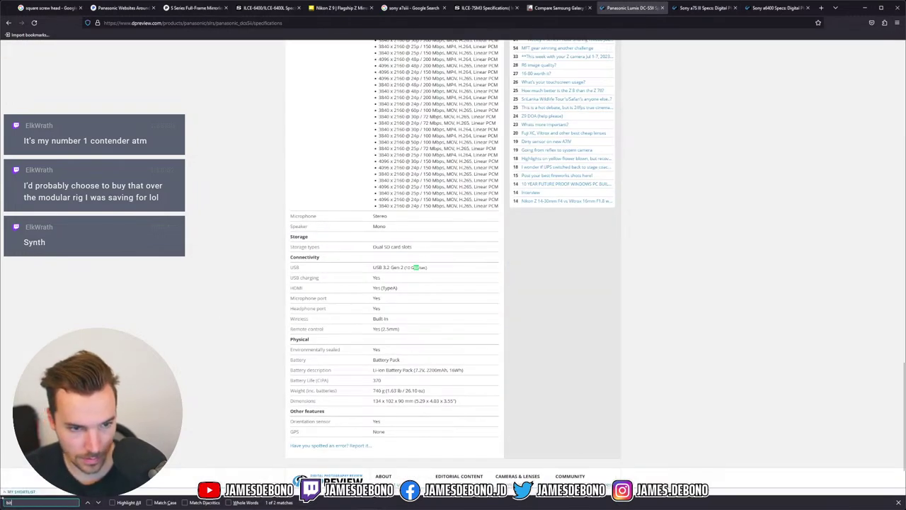
left_click(97, 502)
left_click(97, 502)
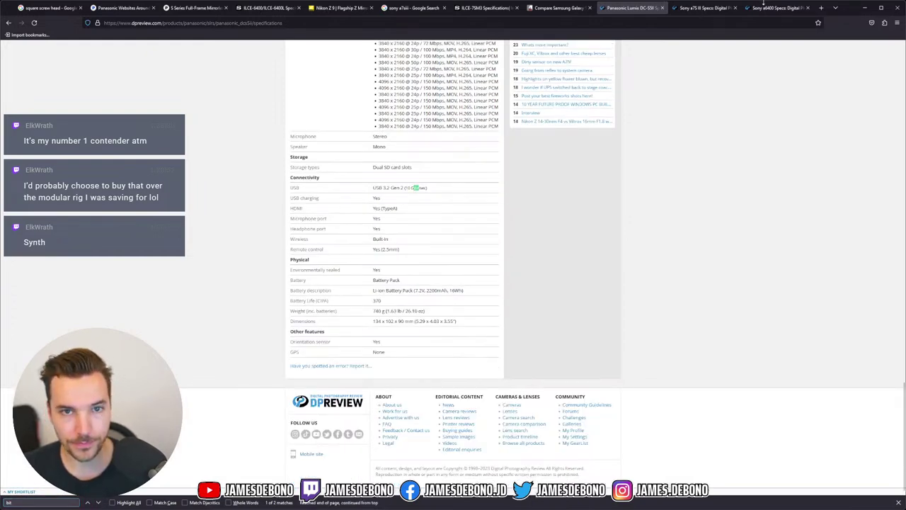
- Look over the Sony a6400 specifications from the video modes back up to the price and sensor sections
left_click(766, 7)
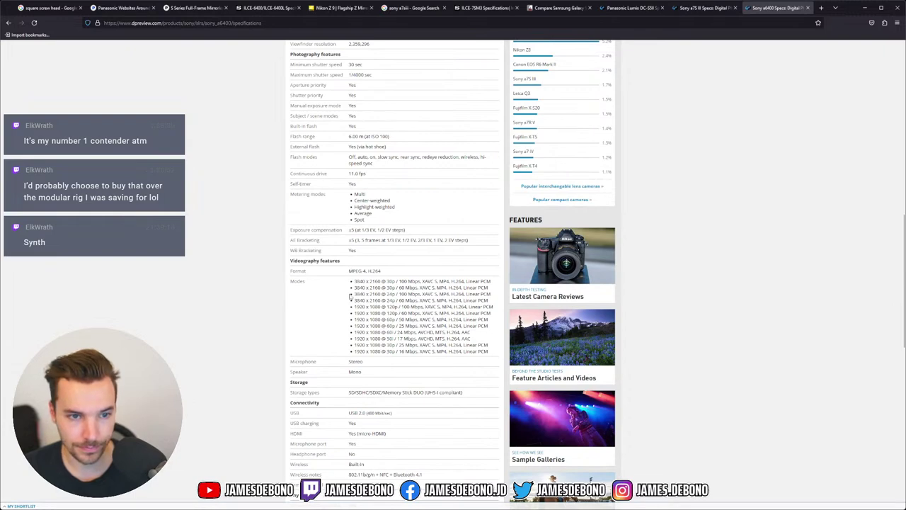
scroll(350, 298, "up", 5)
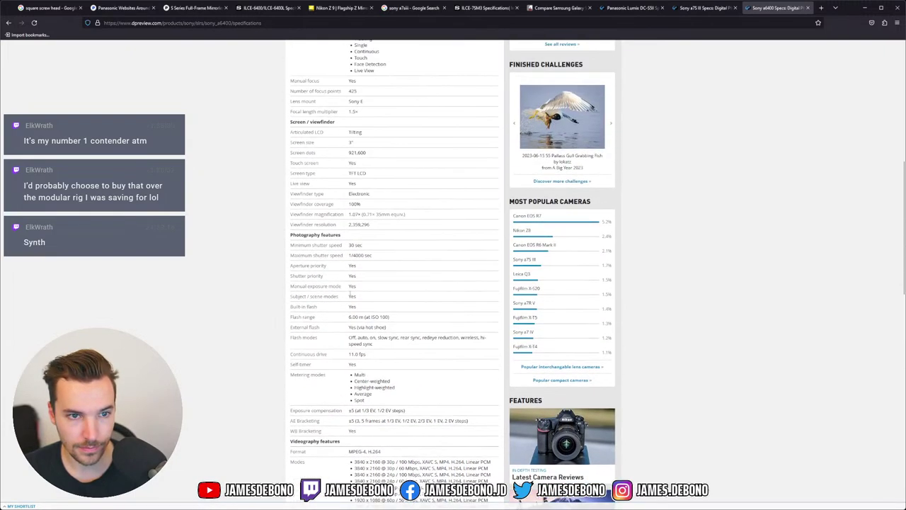
scroll(350, 297, "up", 4)
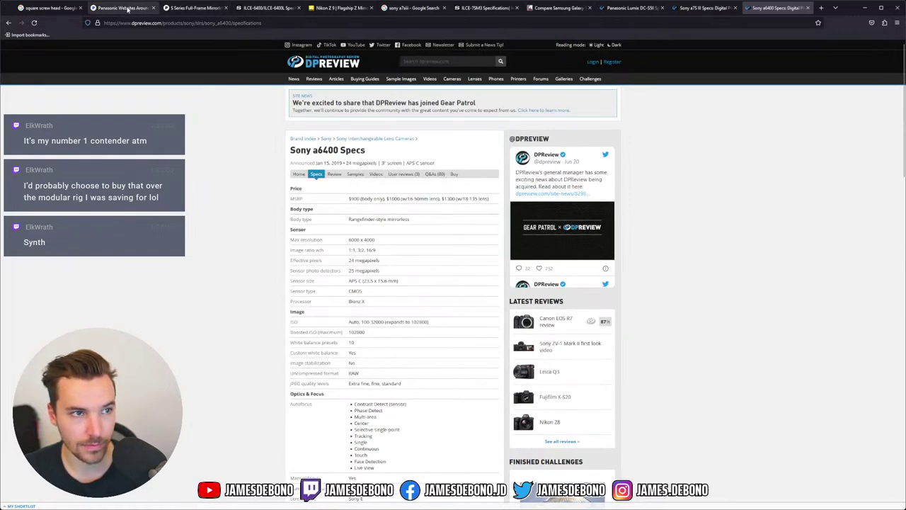
- Close the Panasonic, Nikon, Sony, GSMArena and other DPReview pages, keeping the square screw head search and the Sony a6400 specs
left_click(153, 8)
left_click(153, 8)
left_click(153, 8)
left_click(135, 8)
left_click(154, 8)
left_click(154, 8)
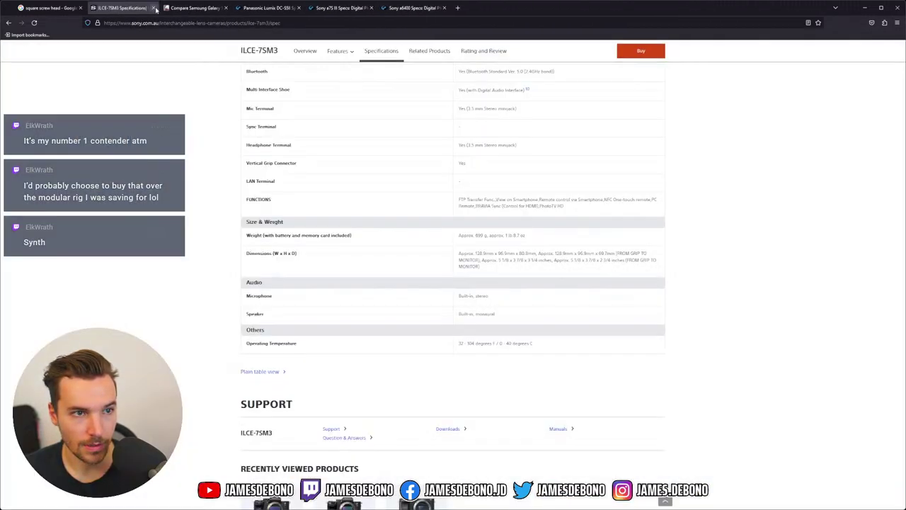
left_click(154, 8)
left_click(155, 8)
left_click(154, 9)
left_click(154, 9)
- Search the web for "compare mirrorless cameras" and dismiss the feedback survey on the results page
left_click(152, 23)
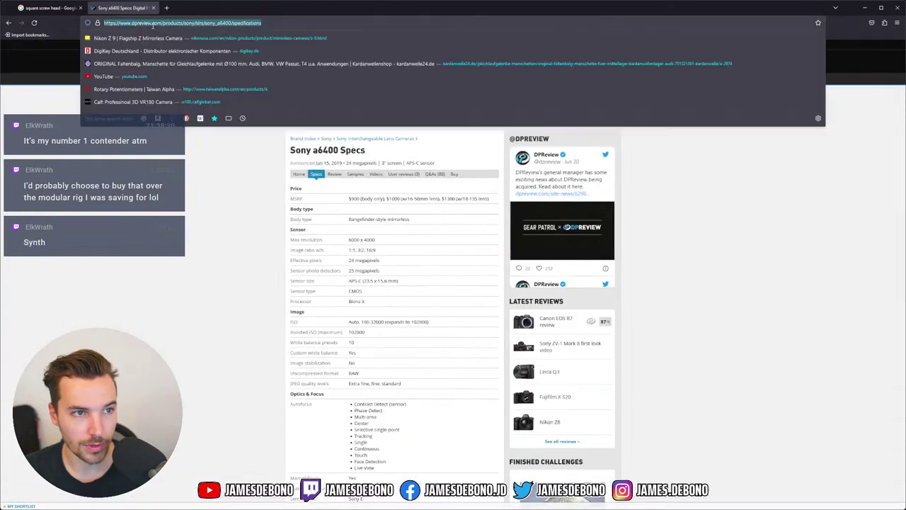
type("comp")
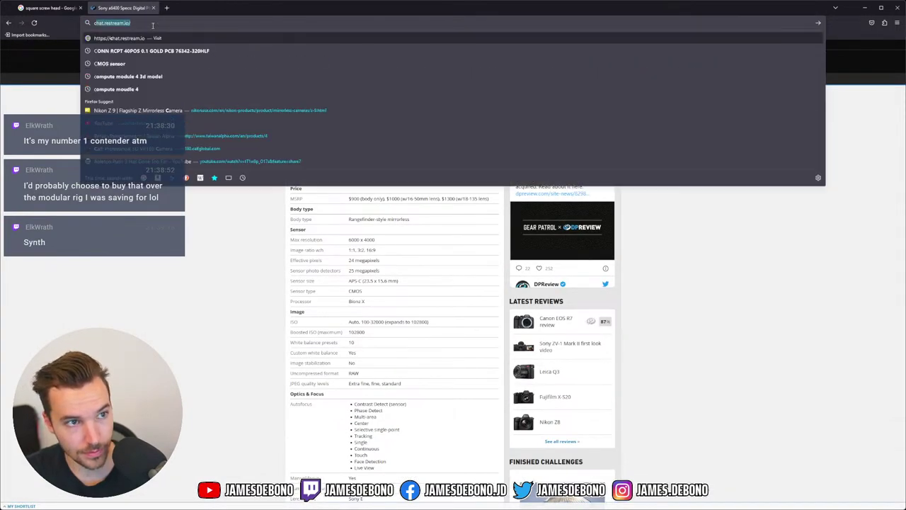
type("are mi")
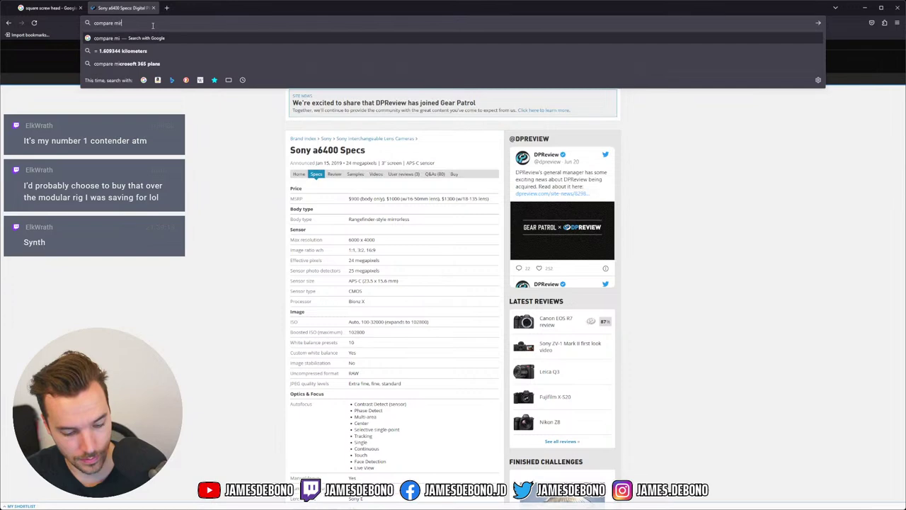
type("rrorless")
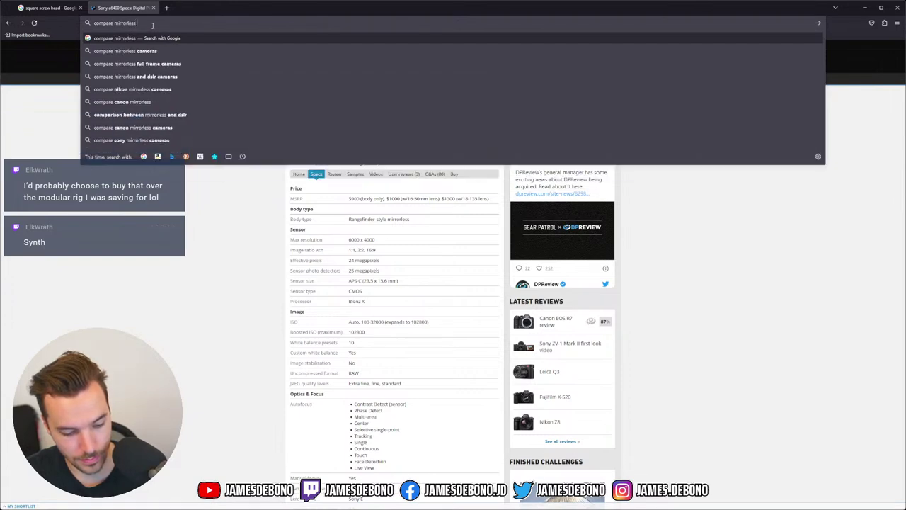
type(" cameras")
key("Return")
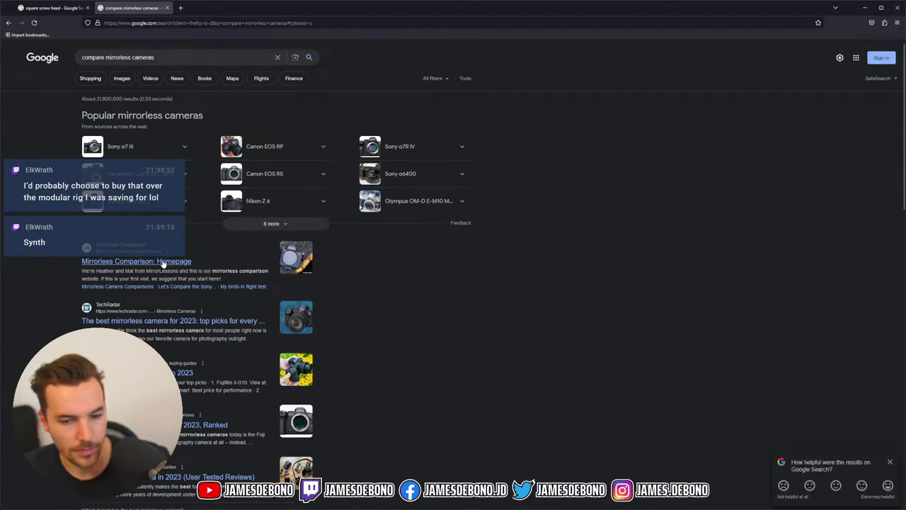
left_click(890, 463)
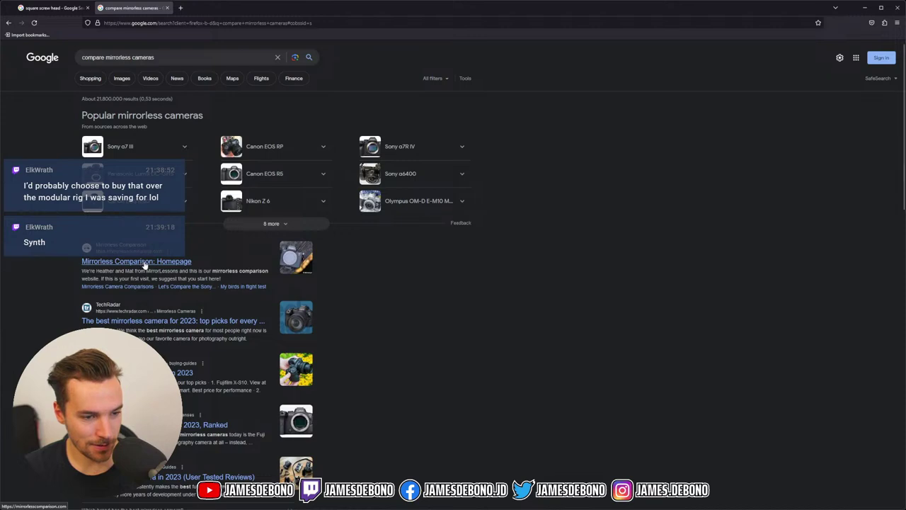
- Skim the search results, open the Mirrorless Comparison homepage and return to the results
scroll(143, 263, "down", 5)
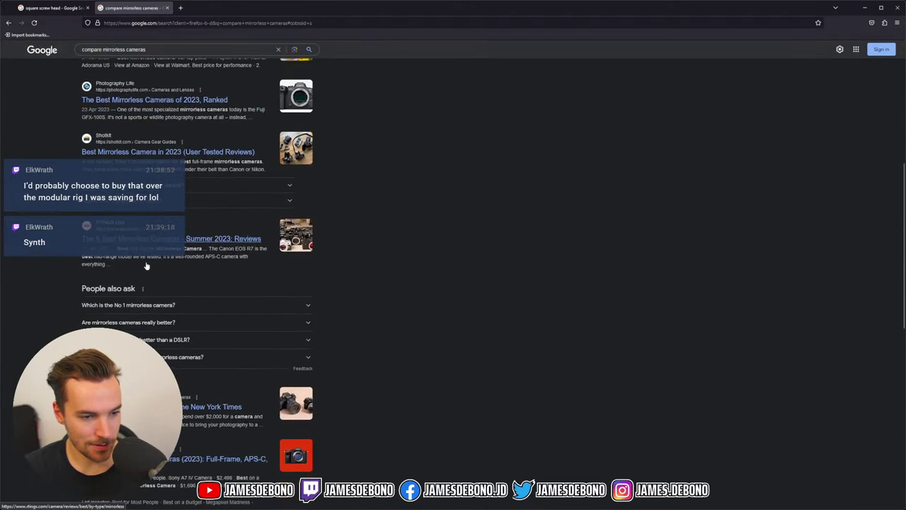
scroll(146, 263, "up", 5)
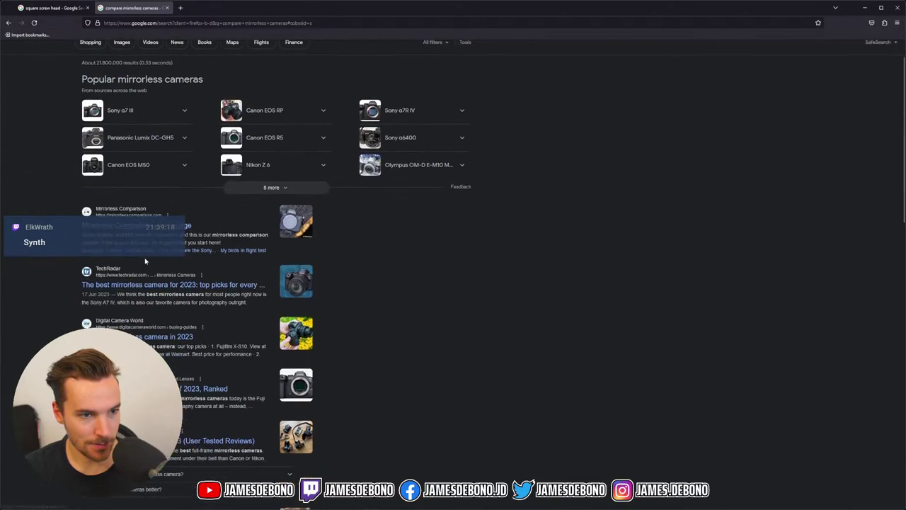
scroll(145, 261, "down", 1)
scroll(145, 261, "up", 2)
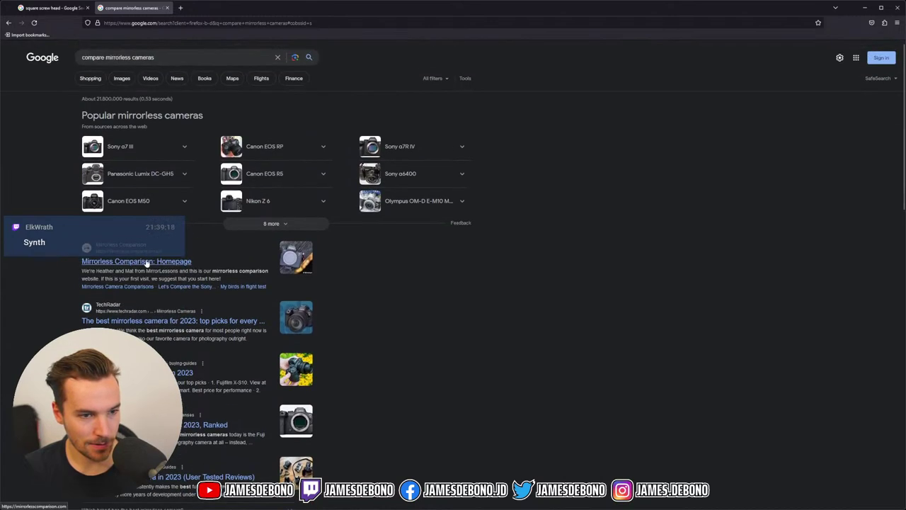
left_click(146, 262)
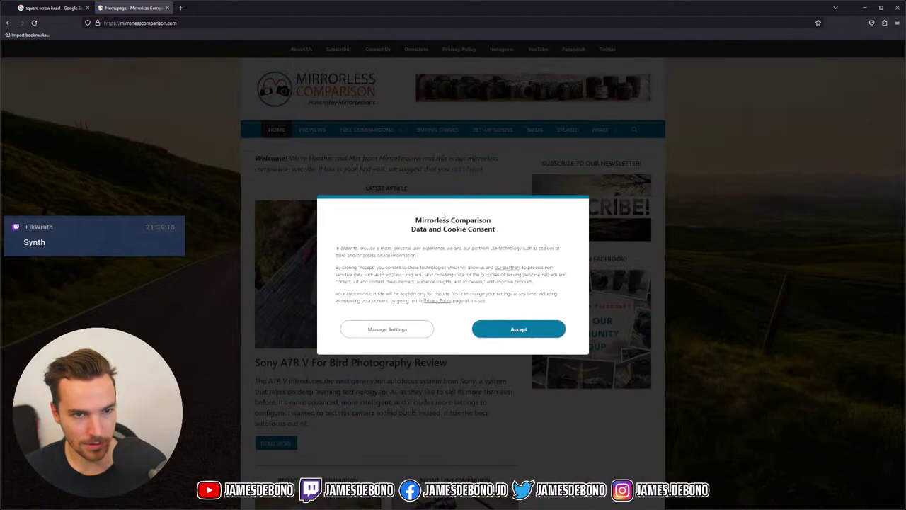
left_click(9, 22)
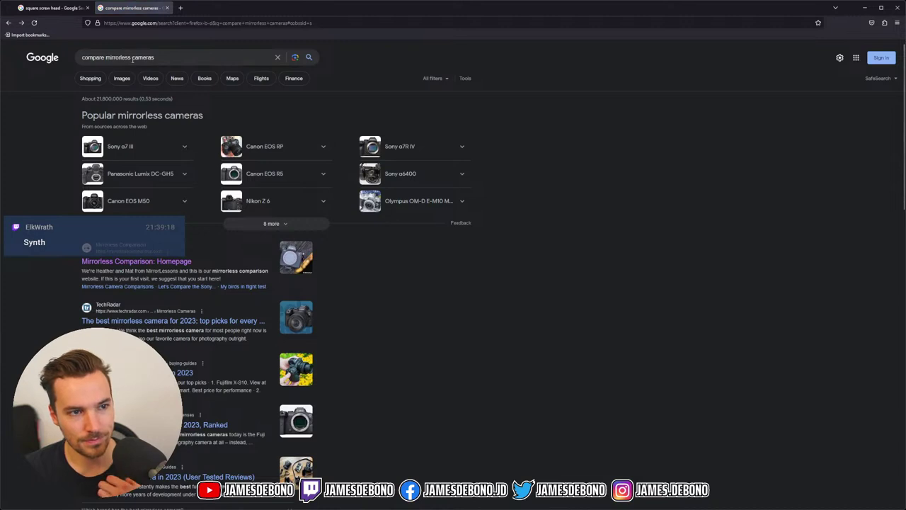
- Refine the web search to "compare mirrorless camera specs" and open DPReview's side-by-side camera comparison in a separate tab
left_click(165, 59)
key("BackSpace")
type("specs")
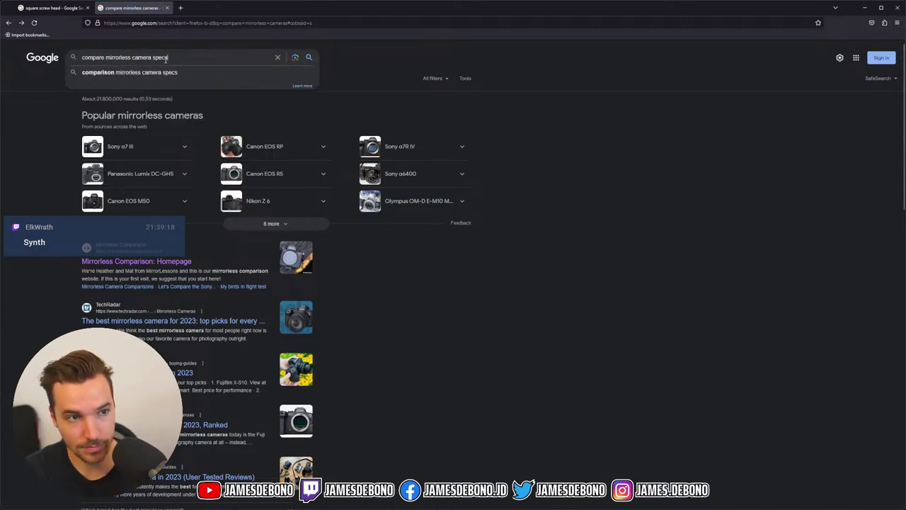
key("Return")
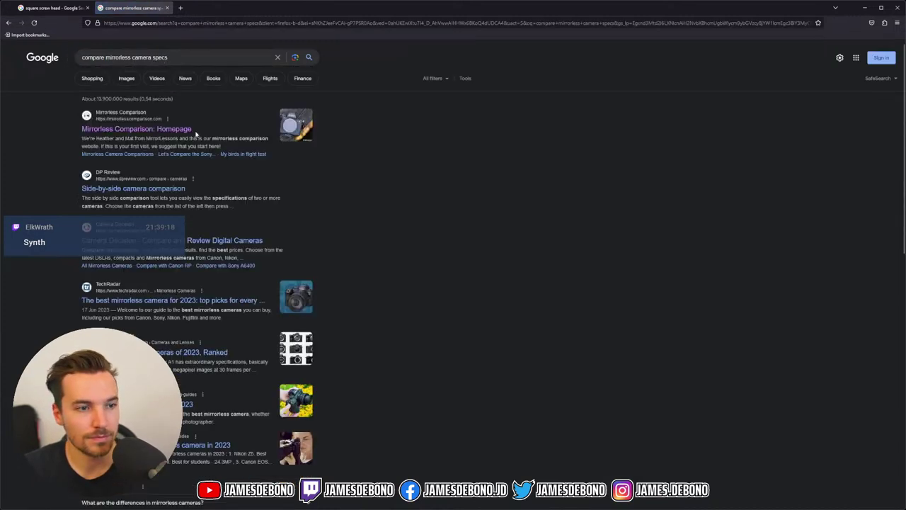
middle_click(168, 193)
key("ctrl+Tab")
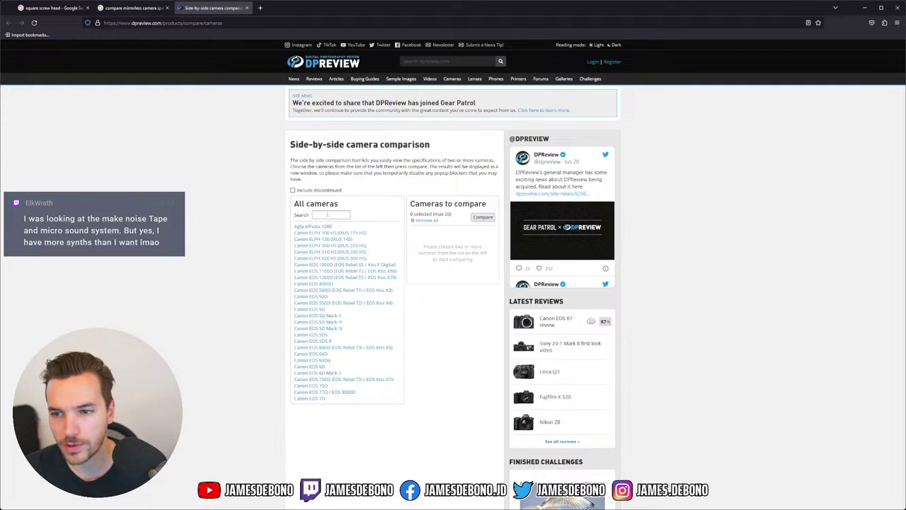
- Filter the comparison tool's camera list by "a7sii" and add the Sony a7S III to the cameras to compare
left_click(327, 214)
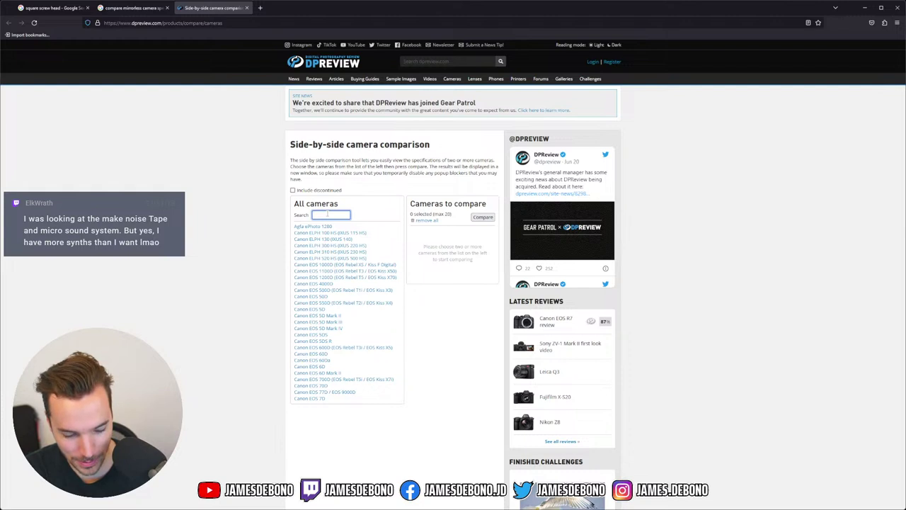
type("a")
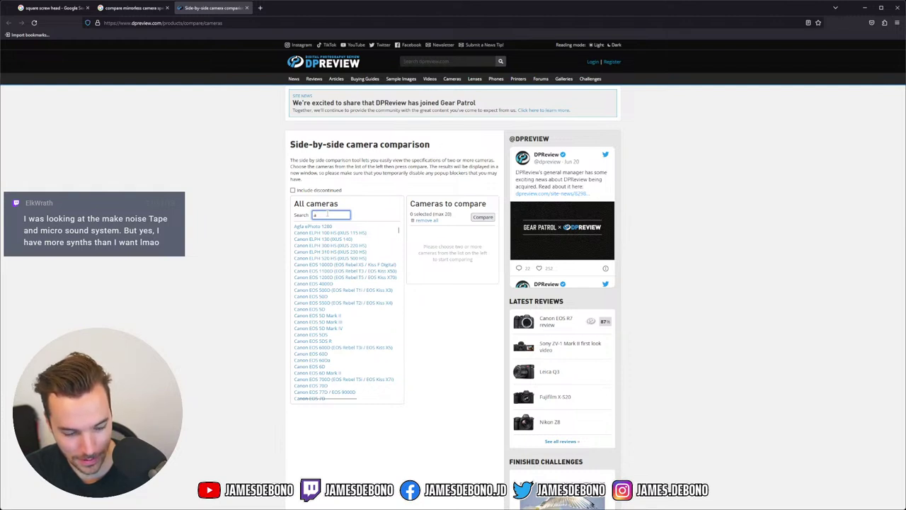
type("7ii")
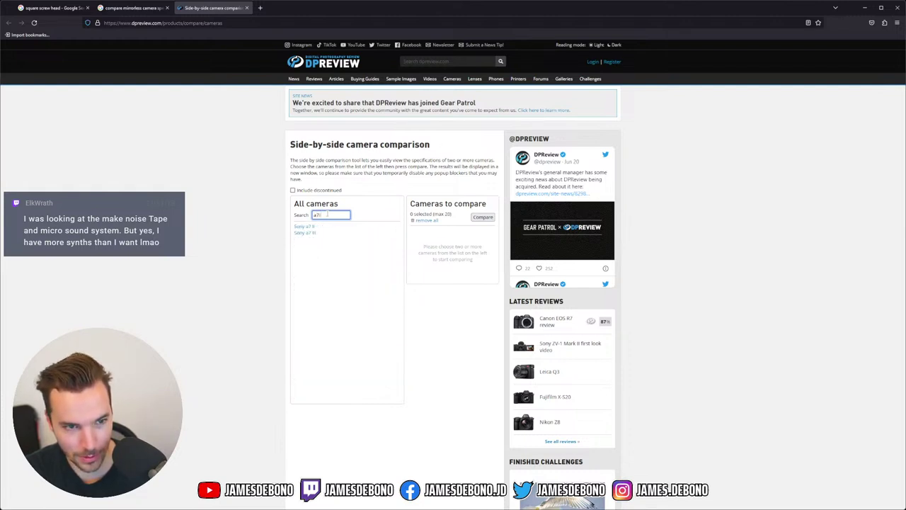
key("BackSpace")
key("BackSpace")
type("s i")
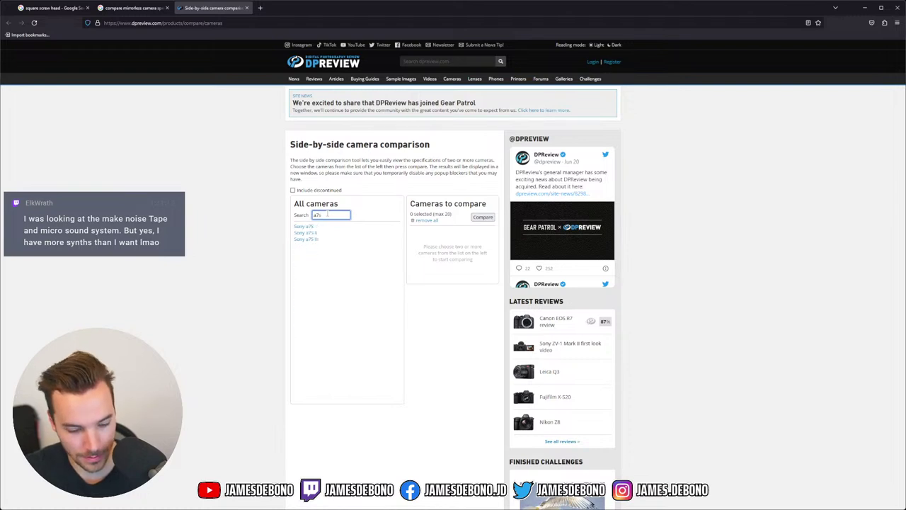
left_click(309, 232)
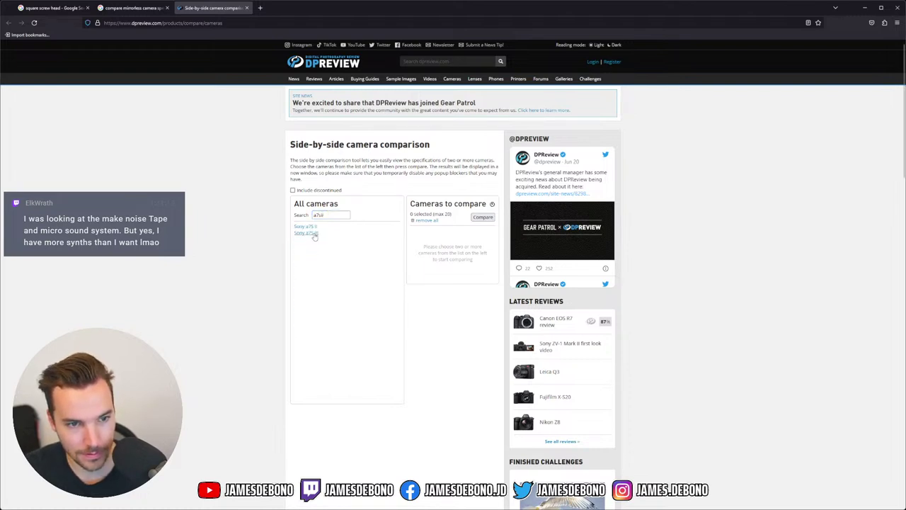
- Find "s5ii" and "a6400" in the camera list and add the Panasonic Lumix DC-S5II and Sony a6400 to the comparison
left_click_drag(328, 215, 303, 214)
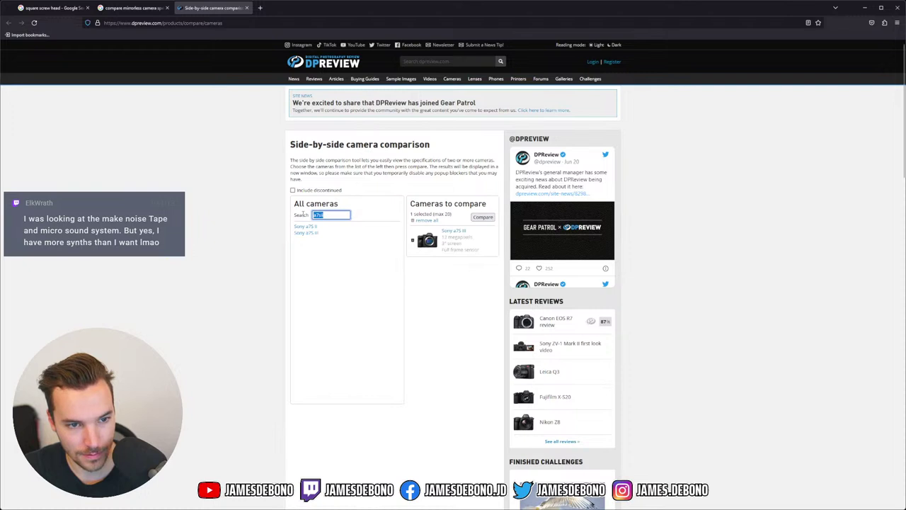
type("s5ii")
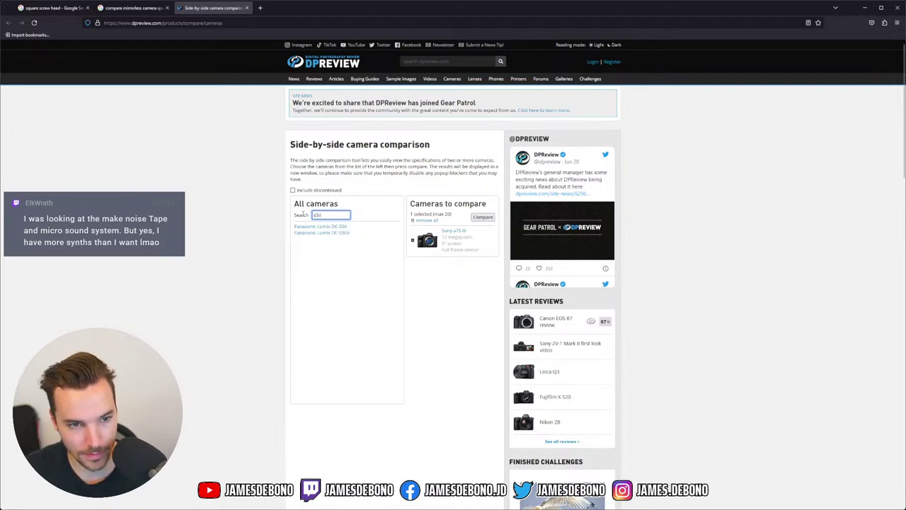
left_click(320, 226)
left_click(331, 215)
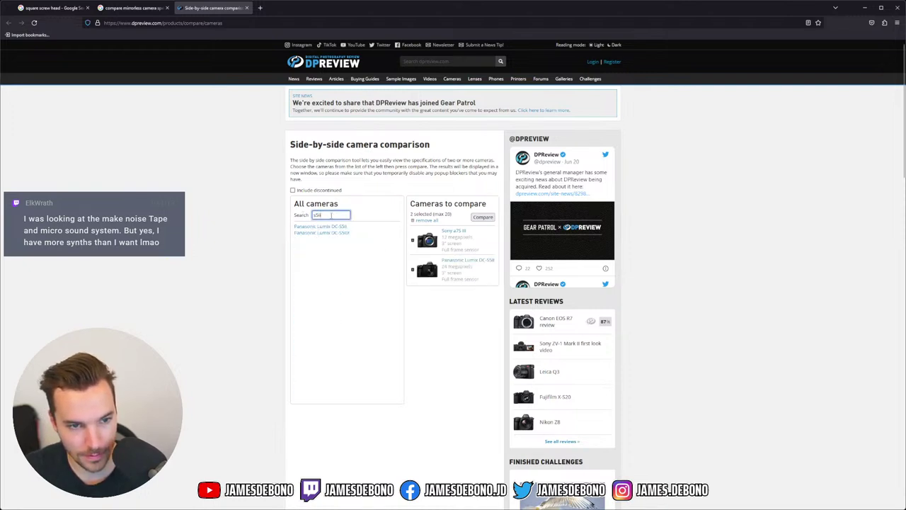
type("a6400")
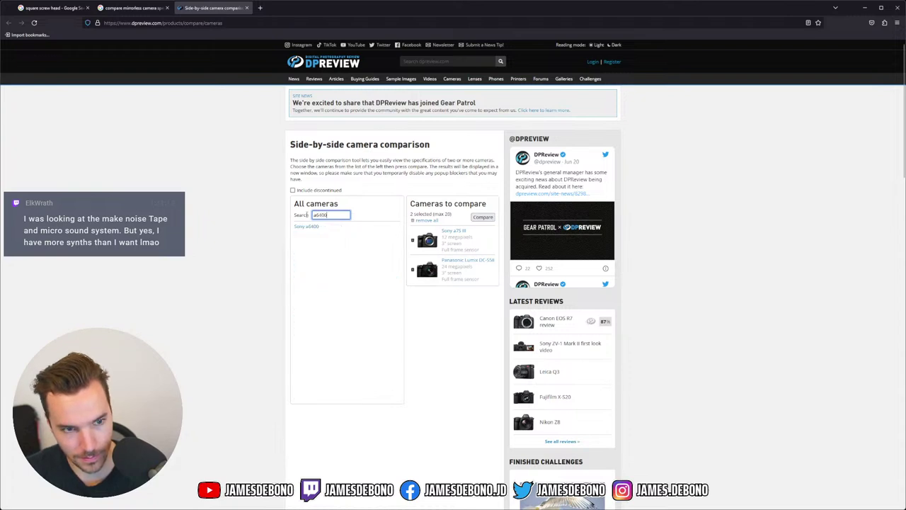
left_click(307, 226)
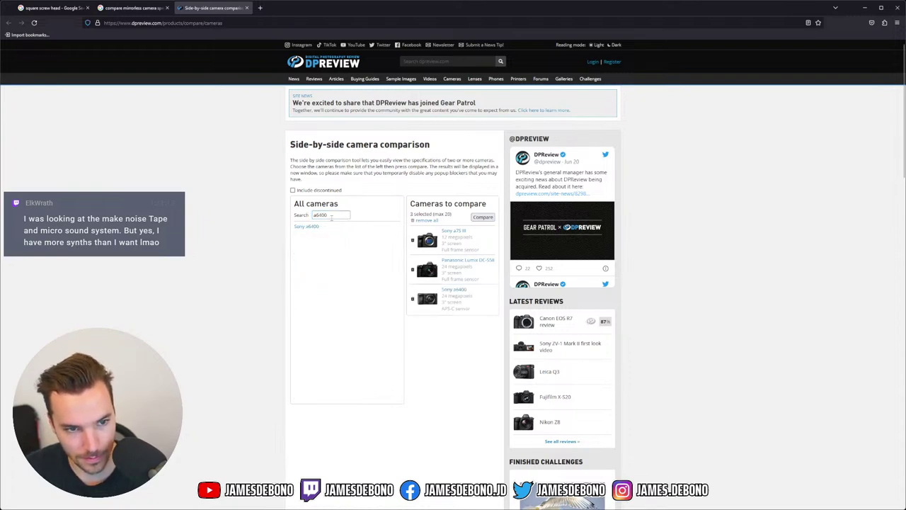
- Filter the camera list by "nikon z", add the Nikon Z9 and run the side-by-side comparison of the selected cameras
double_click(337, 214)
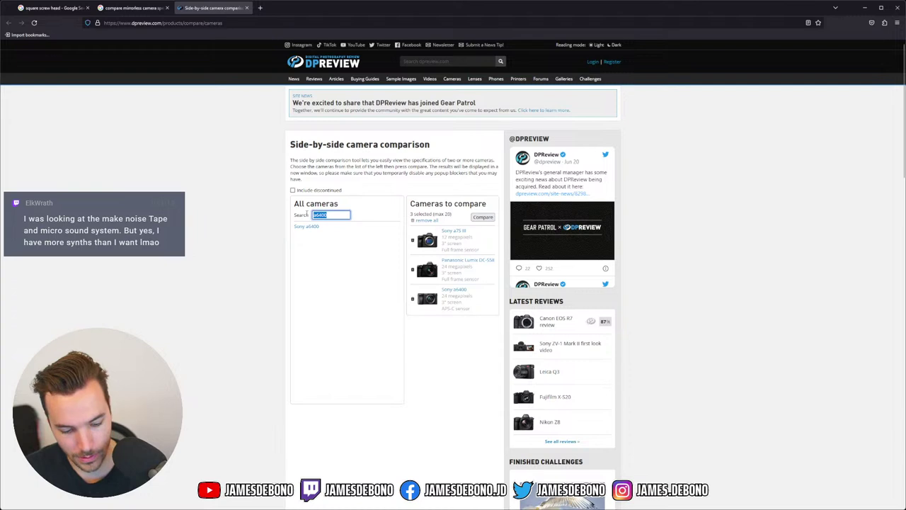
type("nikon")
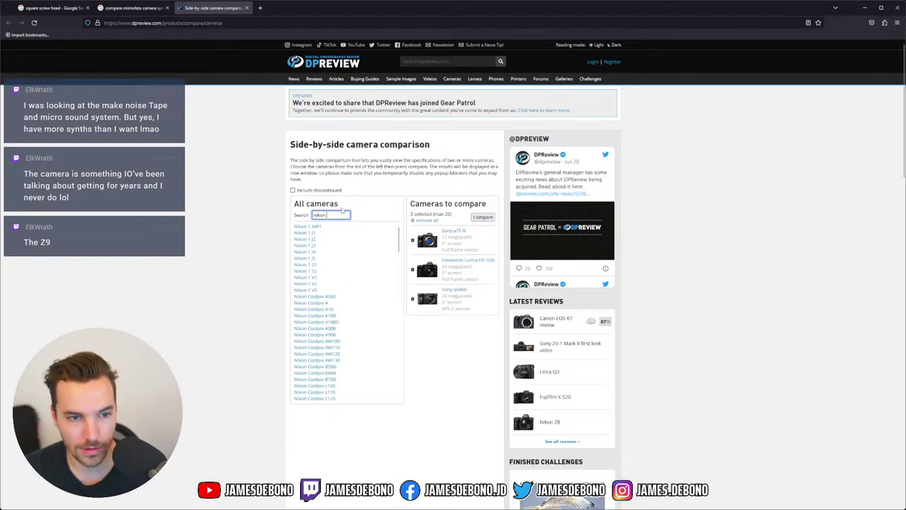
type("z")
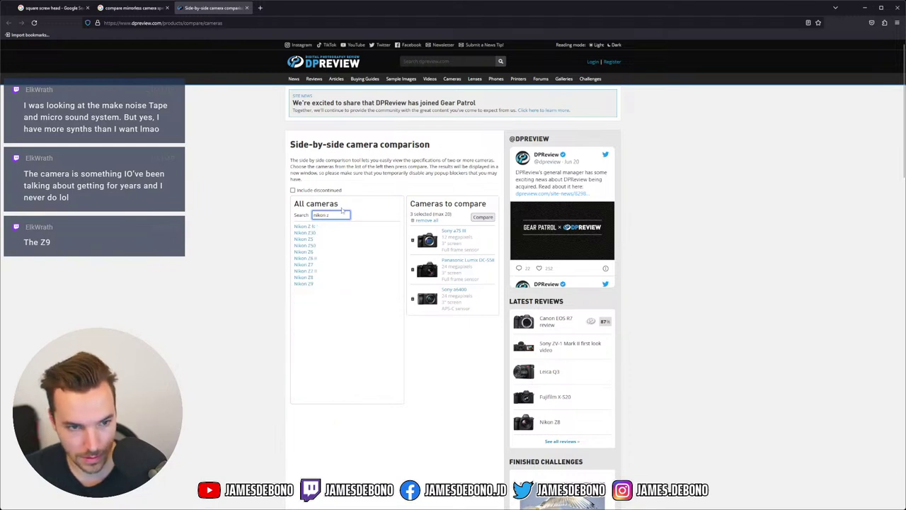
left_click(304, 283)
left_click(483, 217)
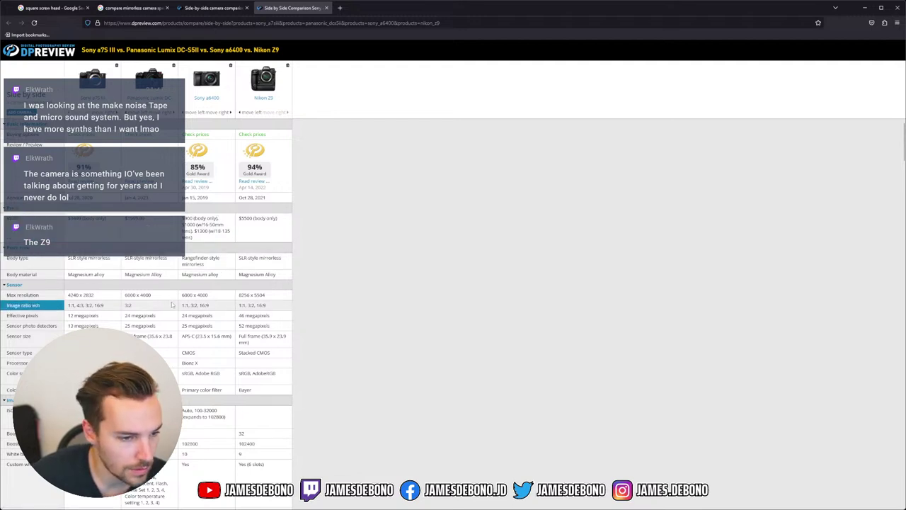
- Examine the sensor, image, autofocus and screen/viewfinder specifications of the four cameras in the comparison table
scroll(171, 304, "down", 1)
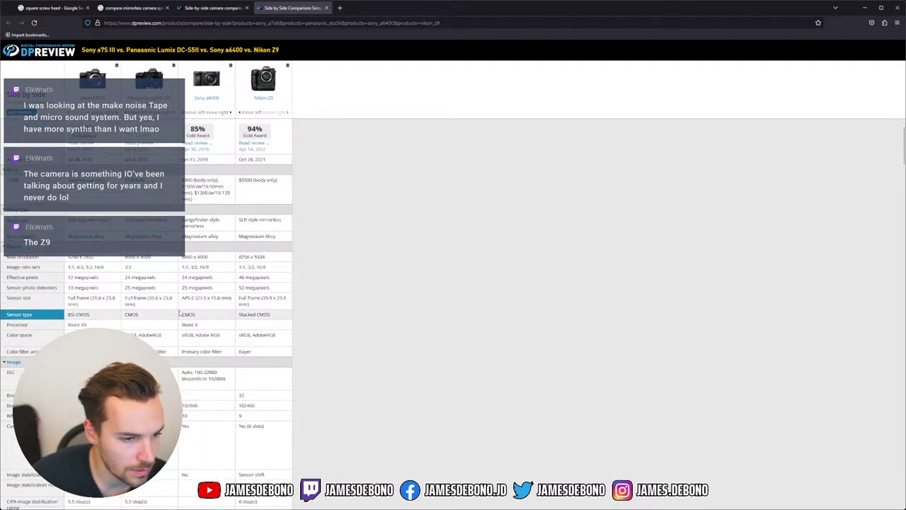
scroll(179, 314, "down", 2)
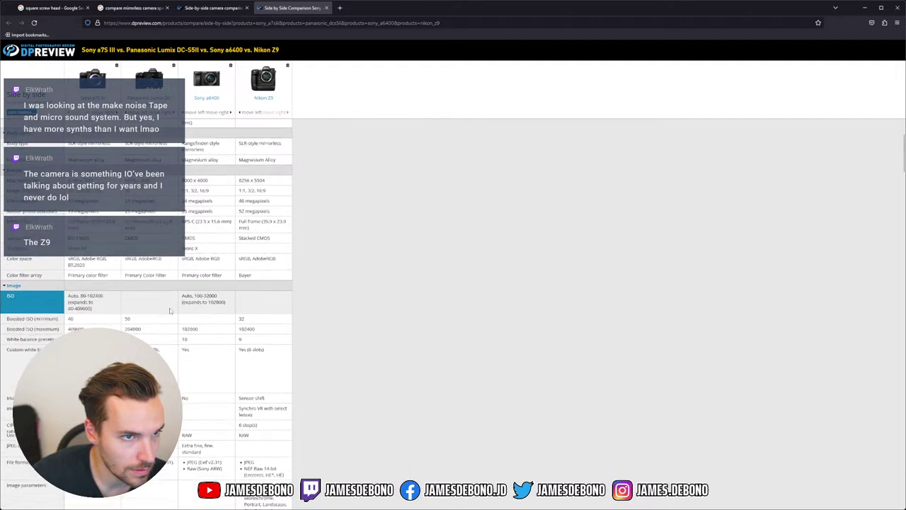
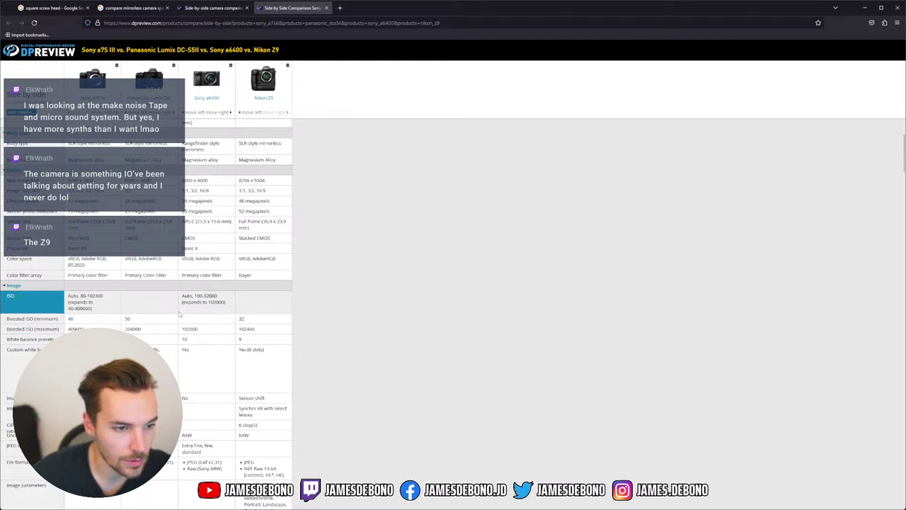
scroll(180, 314, "down", 2)
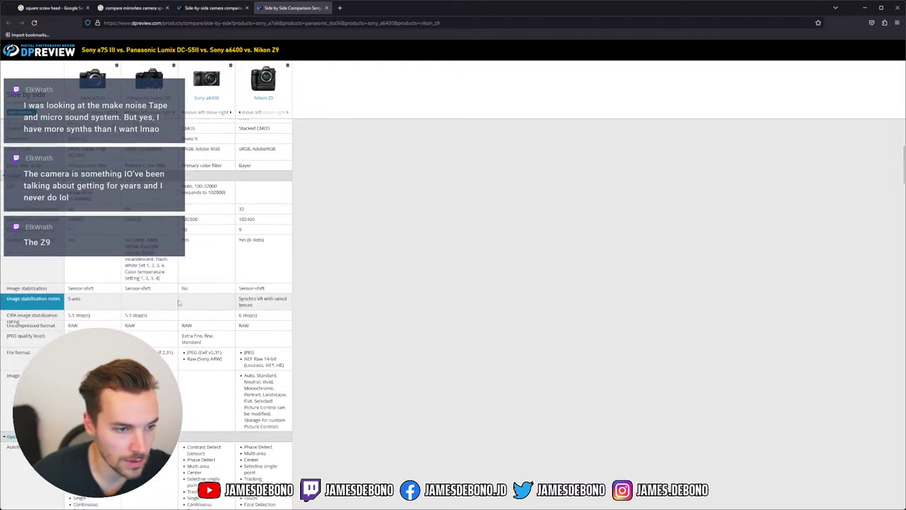
scroll(180, 303, "down", 1)
scroll(233, 323, "down", 1)
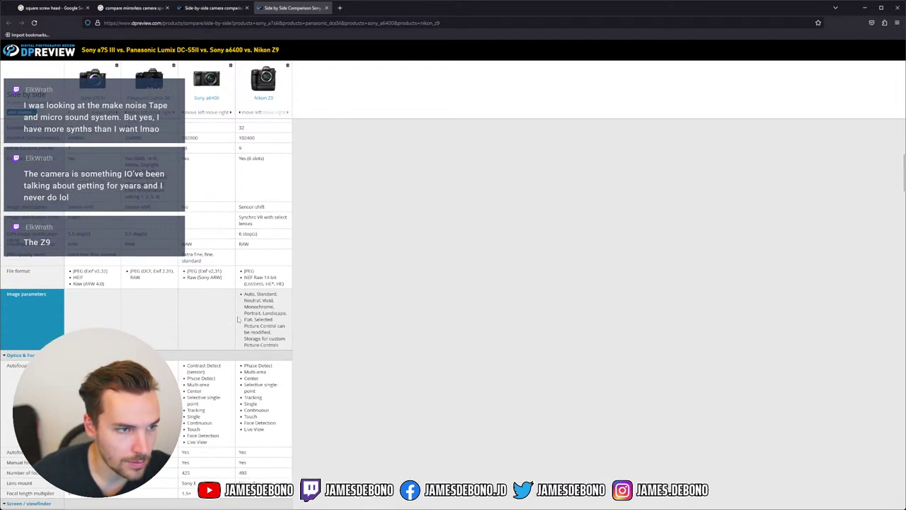
scroll(238, 319, "down", 2)
scroll(235, 322, "down", 1)
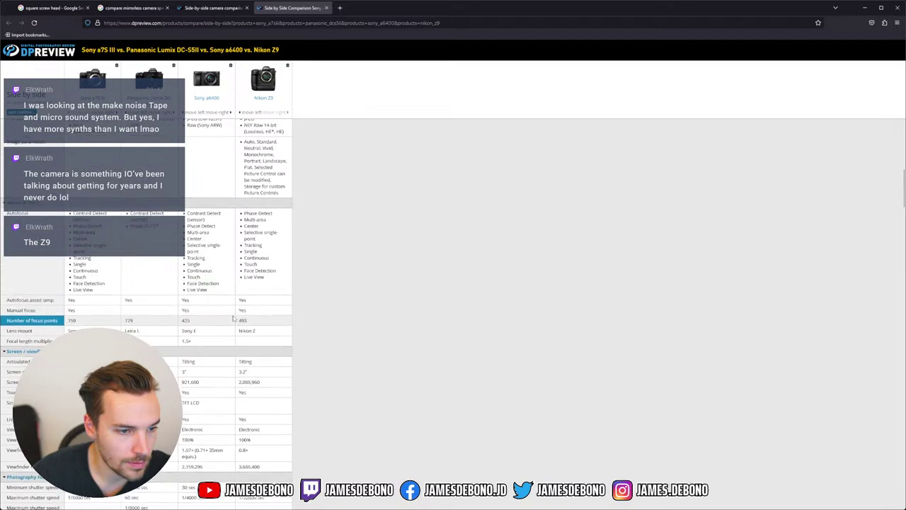
scroll(237, 339, "down", 1)
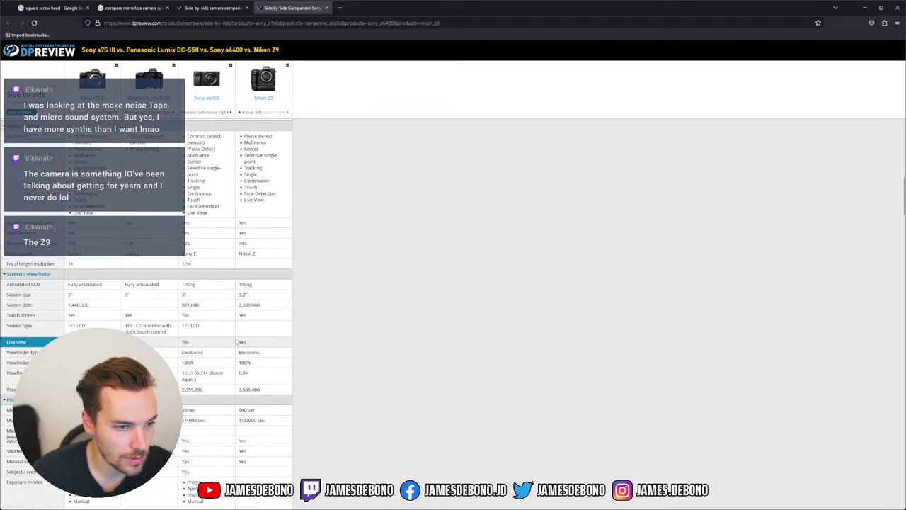
scroll(233, 341, "down", 1)
scroll(233, 341, "down", 1)
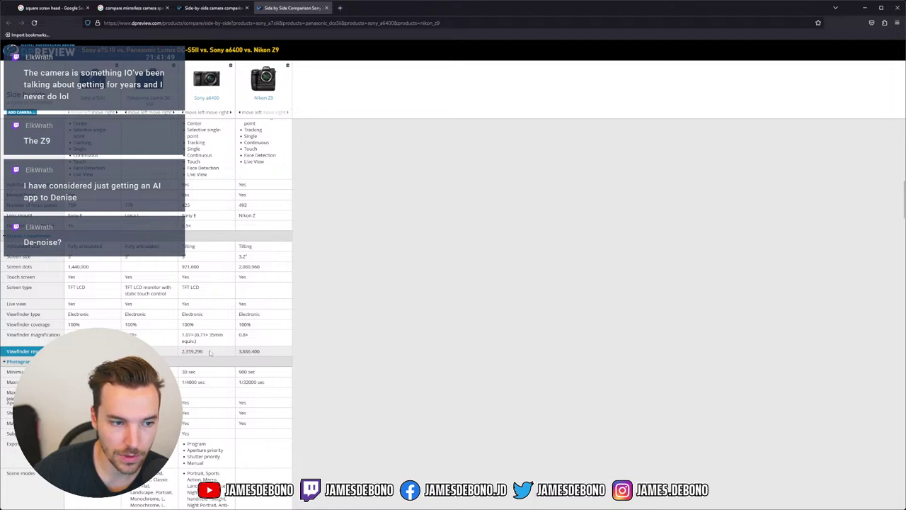
- Review the photography features and the video formats and modes of the compared cameras further down the table
scroll(204, 353, "down", 1)
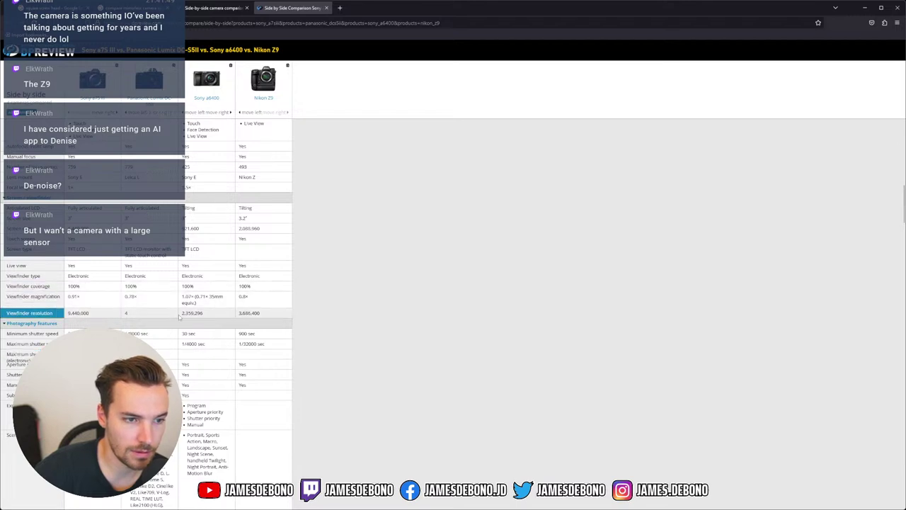
scroll(121, 312, "down", 3)
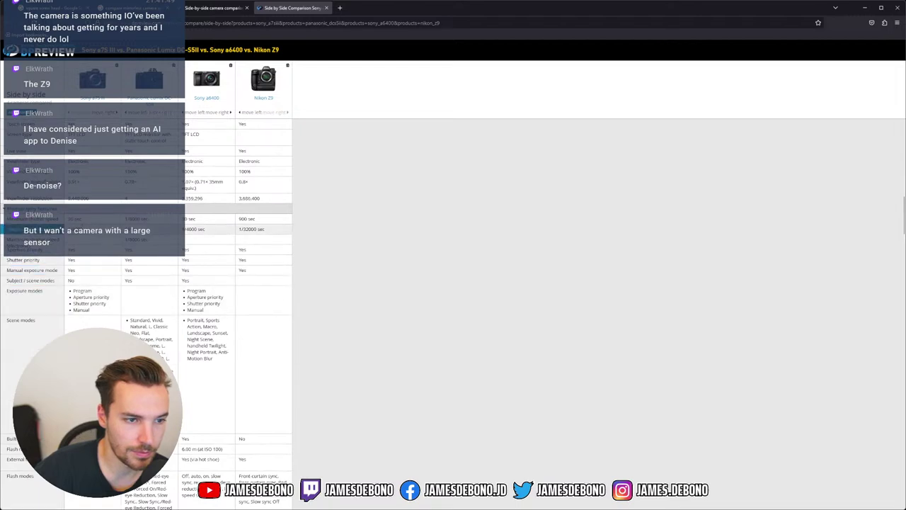
scroll(141, 283, "down", 3)
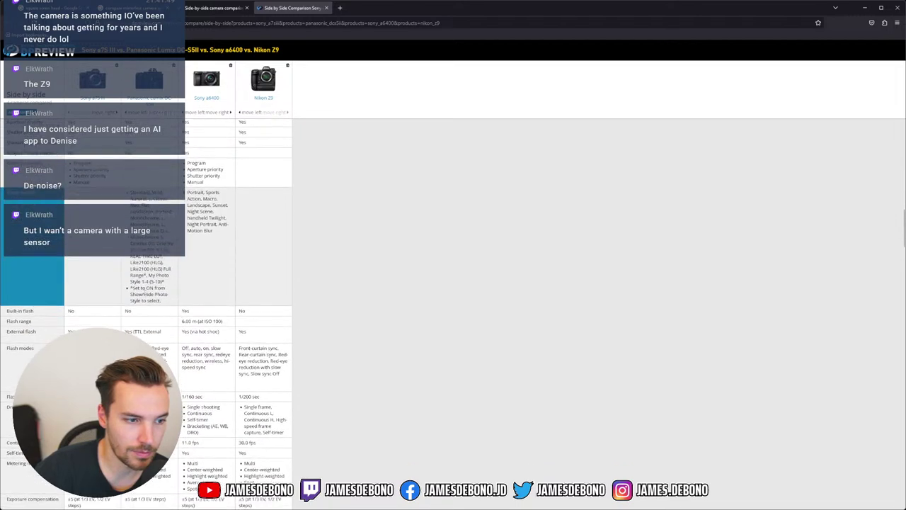
scroll(144, 302, "down", 3)
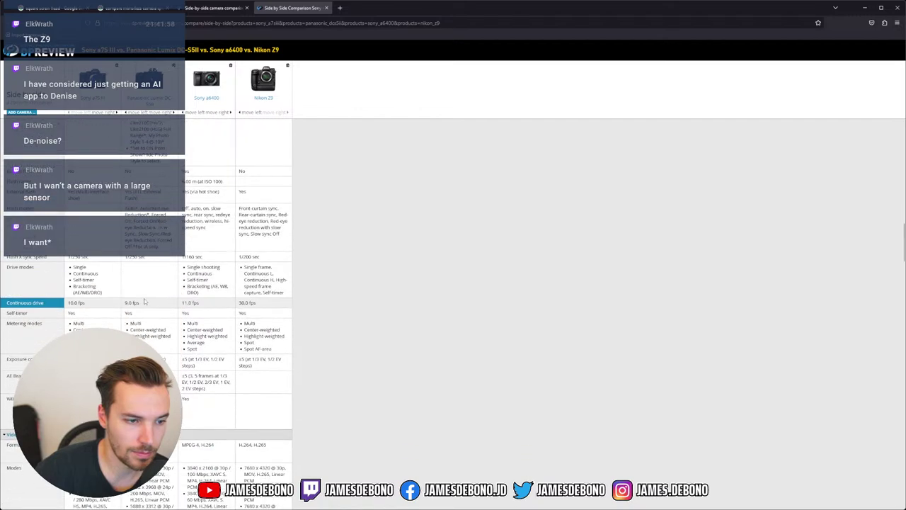
scroll(144, 302, "down", 1)
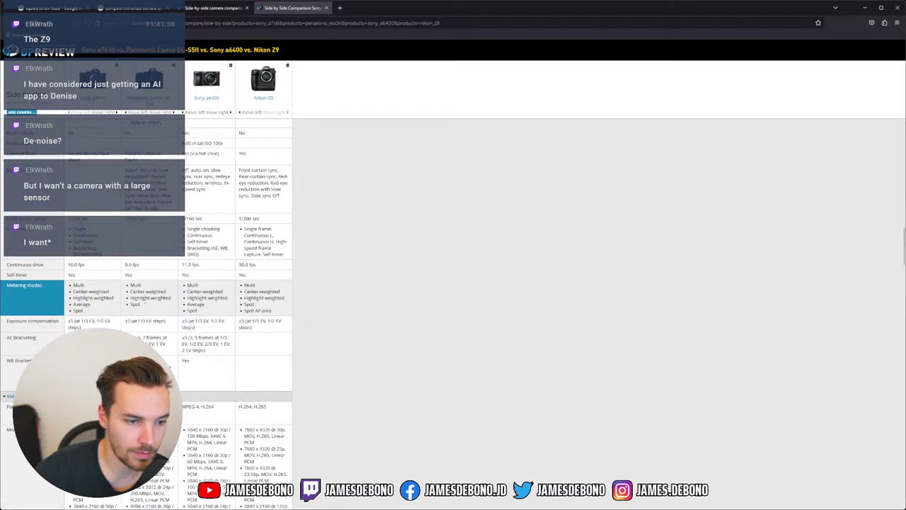
scroll(144, 303, "down", 3)
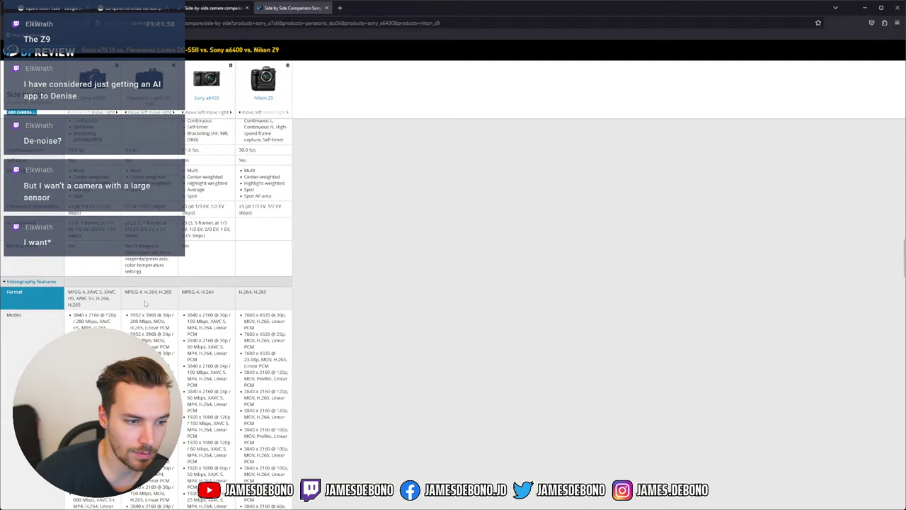
scroll(145, 303, "down", 1)
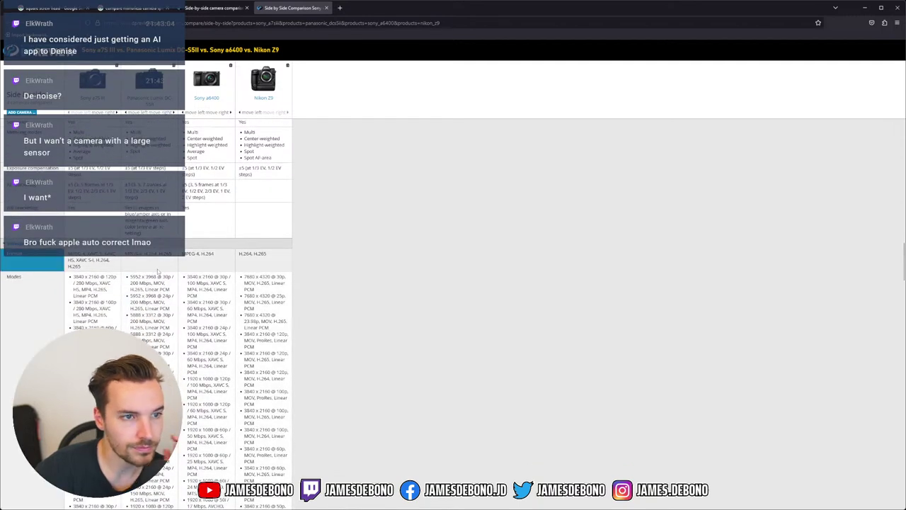
scroll(158, 272, "down", 1)
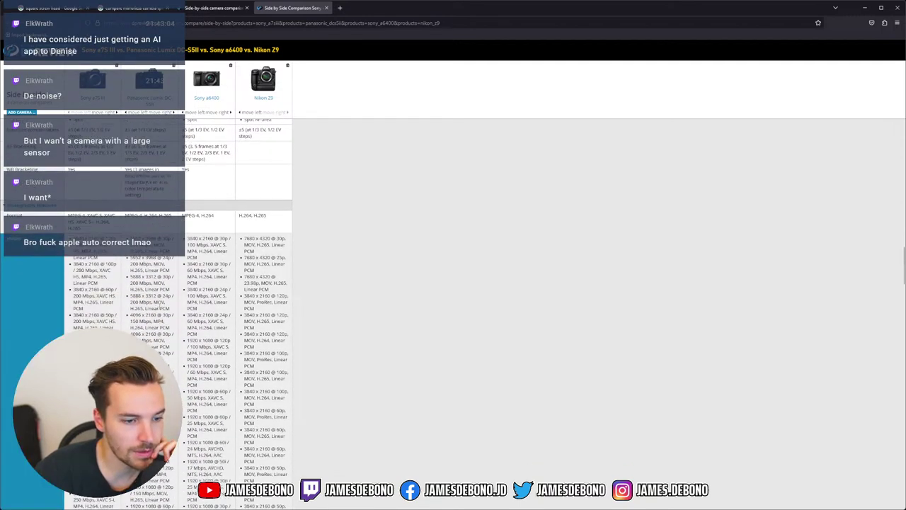
scroll(182, 310, "down", 10)
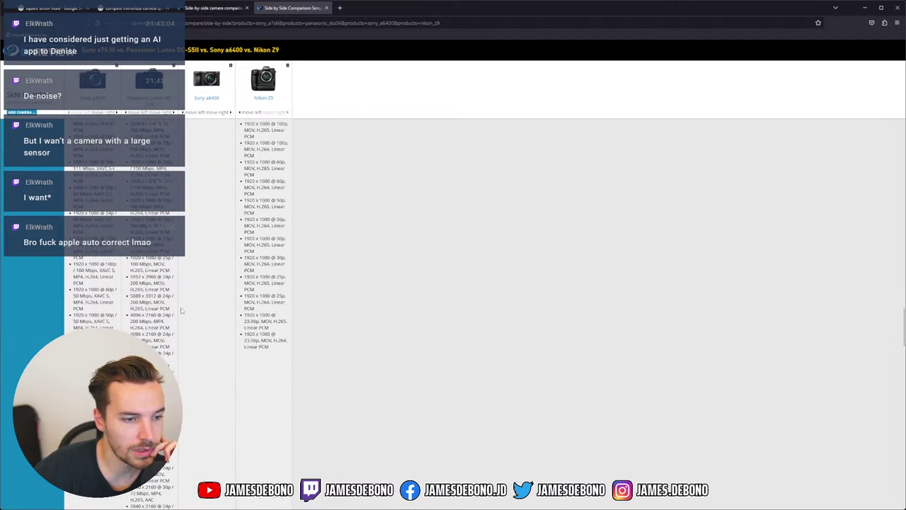
- Examine the video modes, storage and connectivity specifications in the side-by-side comparison of the four cameras
scroll(181, 310, "down", 7)
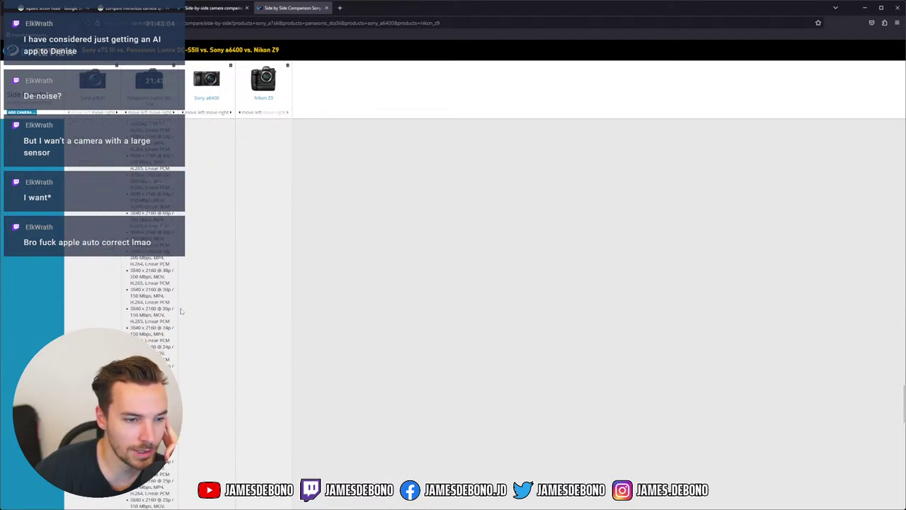
scroll(182, 310, "down", 4)
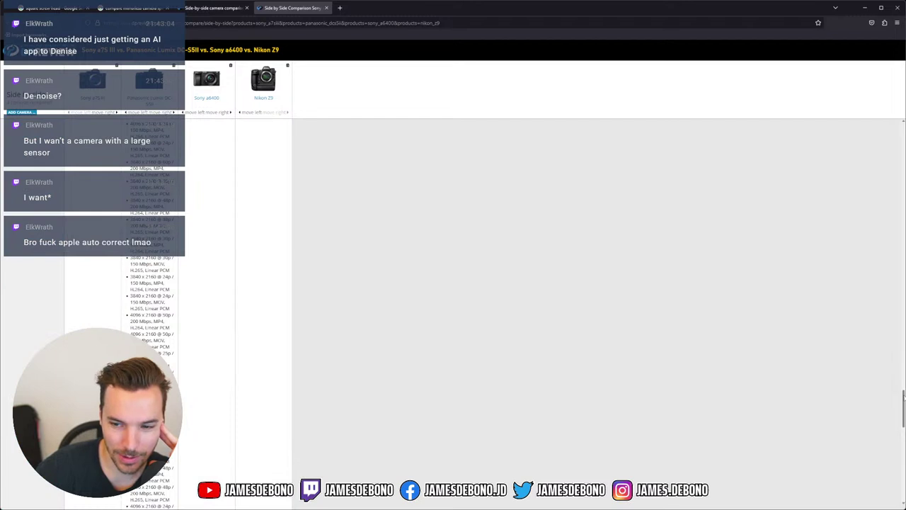
scroll(897, 461, "down", 5)
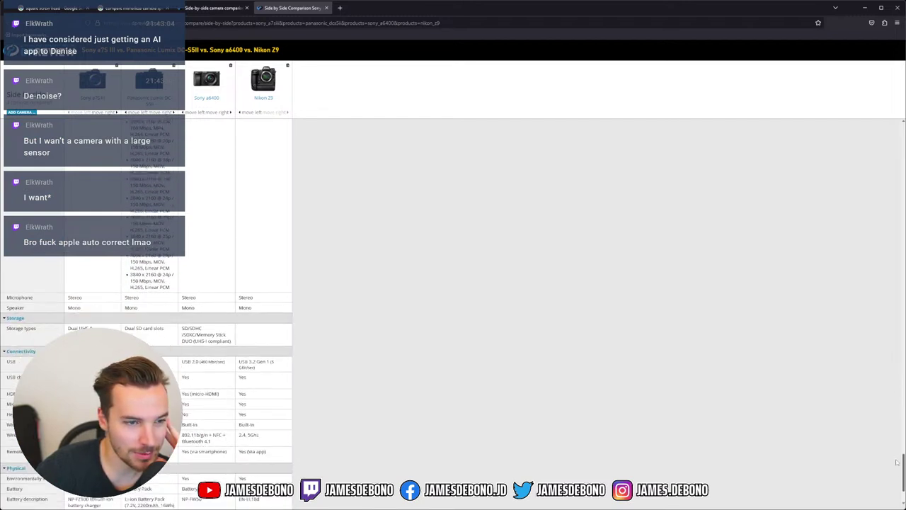
scroll(897, 460, "up", 1)
scroll(897, 457, "up", 1)
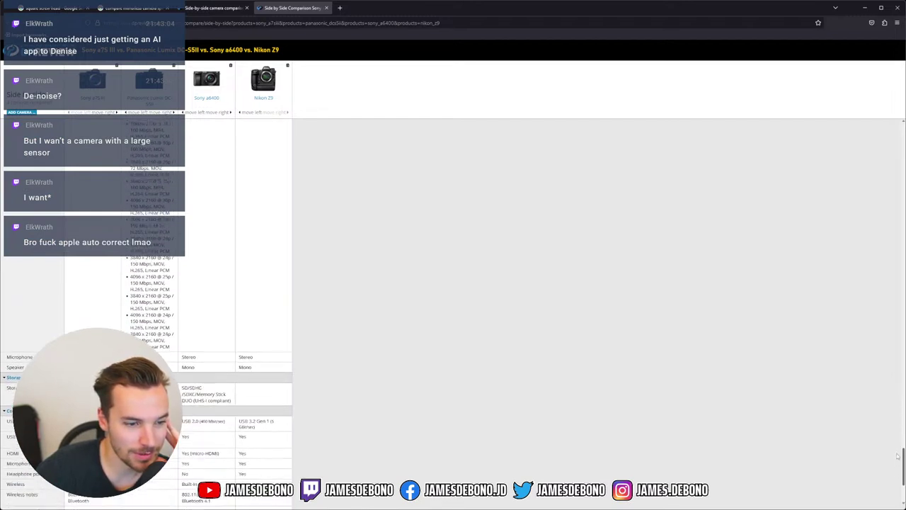
left_click_drag(897, 457, 892, 255)
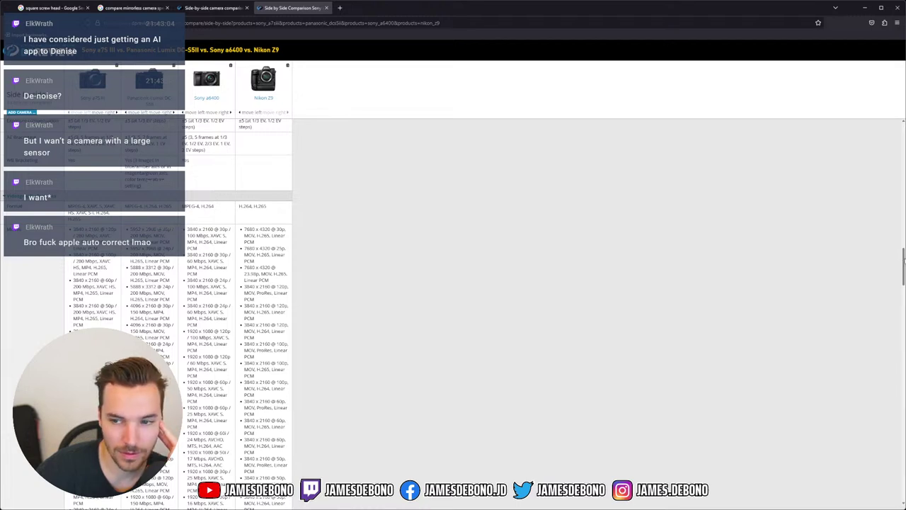
scroll(894, 257, "down", 2)
left_click_drag(904, 266, 896, 478)
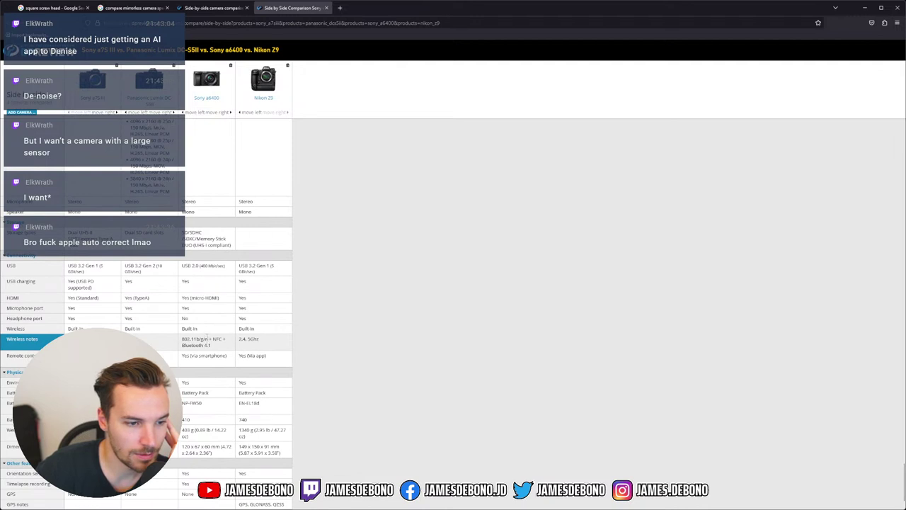
left_click(131, 8)
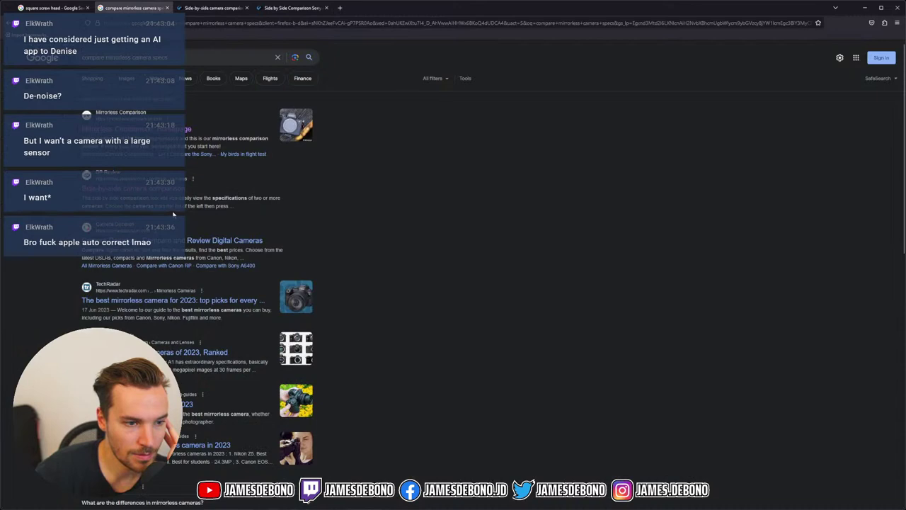
- Switch to SOLIDWORKS and bring up the skeleton part 0.1_LDM-SK in place of the assembly
left_click(864, 7)
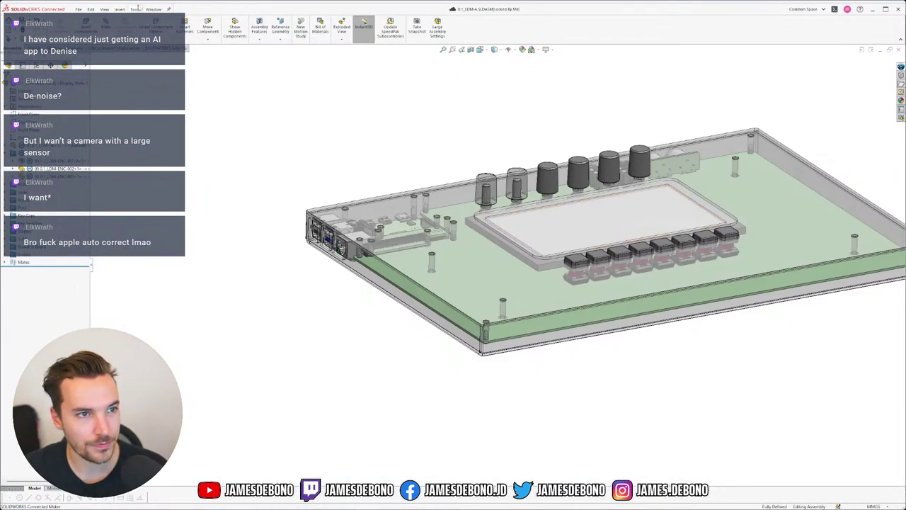
left_click(153, 9)
left_click(177, 84)
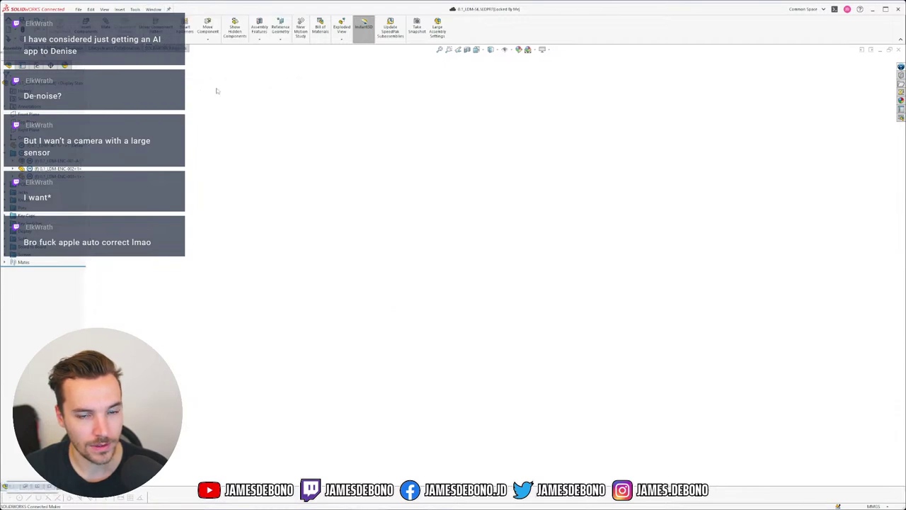
left_click(152, 9)
left_click(309, 101)
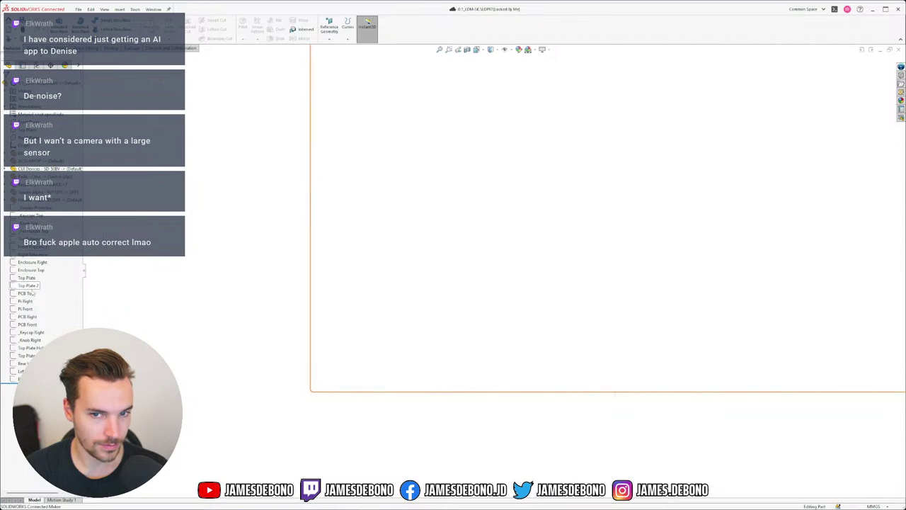
- Show the Enclosure Top sketch of the skeleton part and open it for editing
left_click(29, 379)
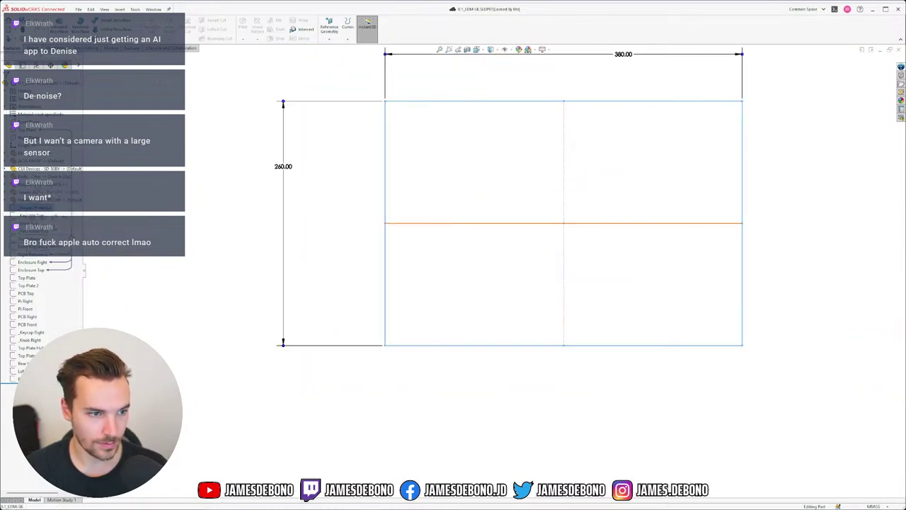
left_click(32, 269)
left_click(39, 261)
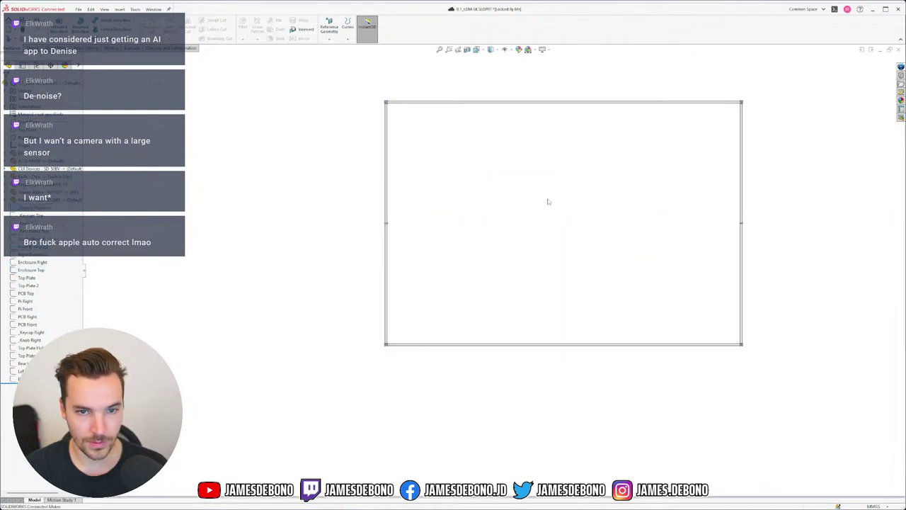
scroll(548, 203, "up", 1)
scroll(637, 192, "down", 3)
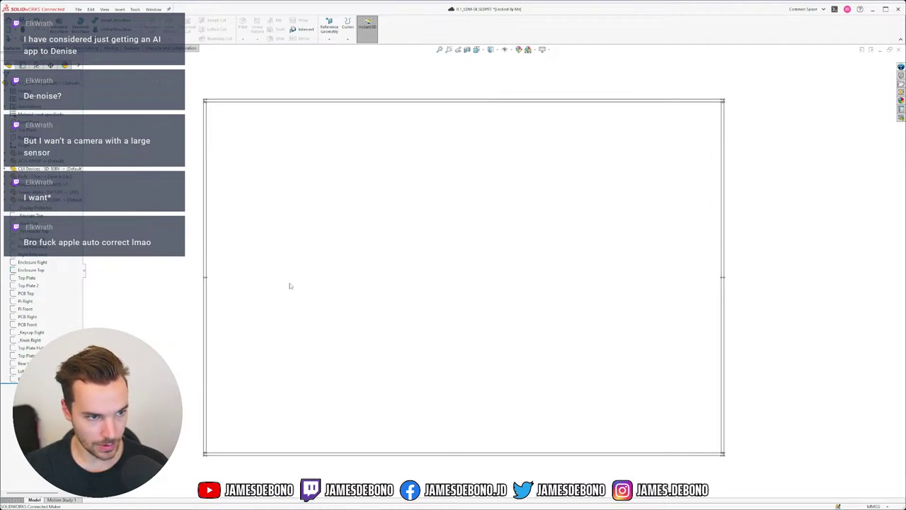
right_click(38, 271)
left_click(42, 257)
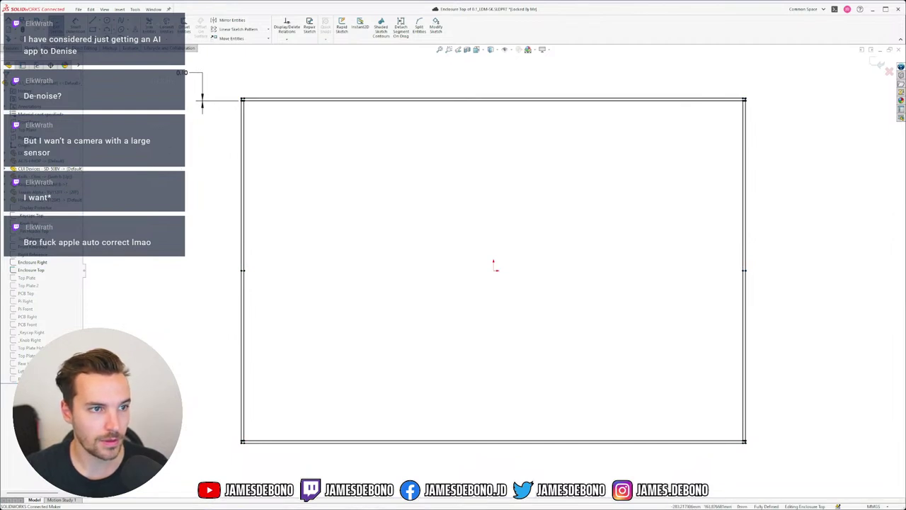
- Sketch corner rectangles inside the enclosure's upper corners, about 37 x 36 mm at left and about 35 x 36 mm at right
left_click(93, 29)
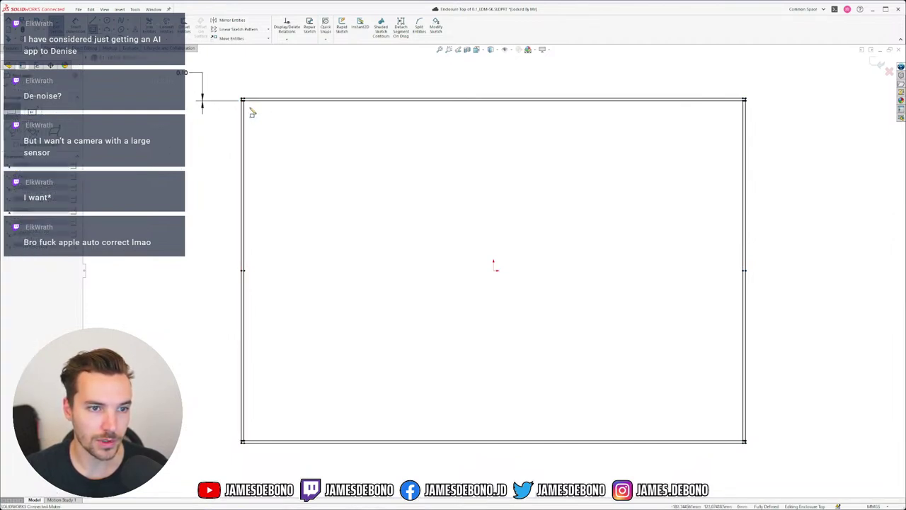
left_click(249, 107)
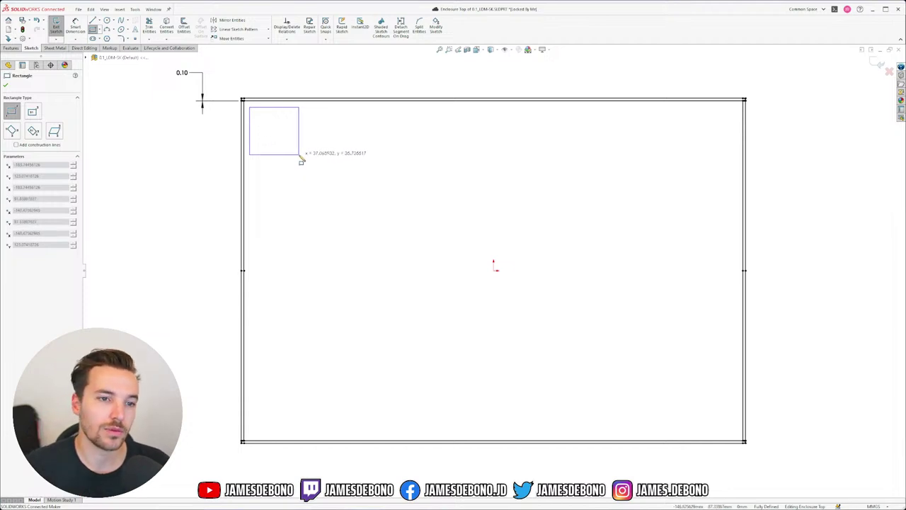
left_click(299, 154)
left_click(690, 108)
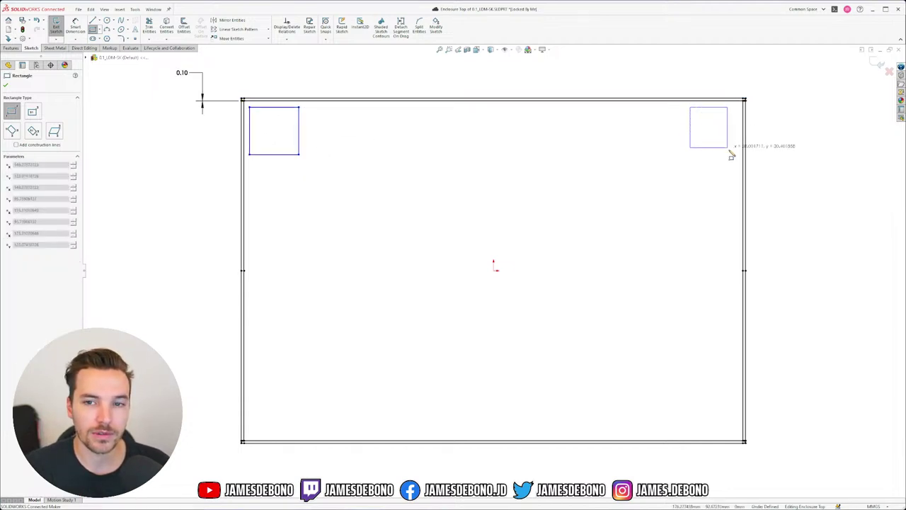
left_click(737, 154)
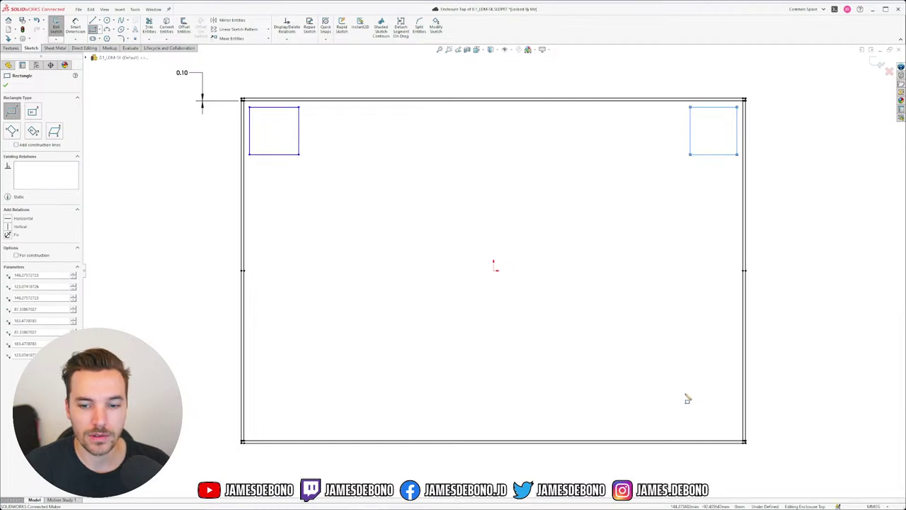
- Sketch rectangles inside the enclosure's lower corners, about 35 x 32 mm at right and about 37 x 32 mm at left
left_click(690, 394)
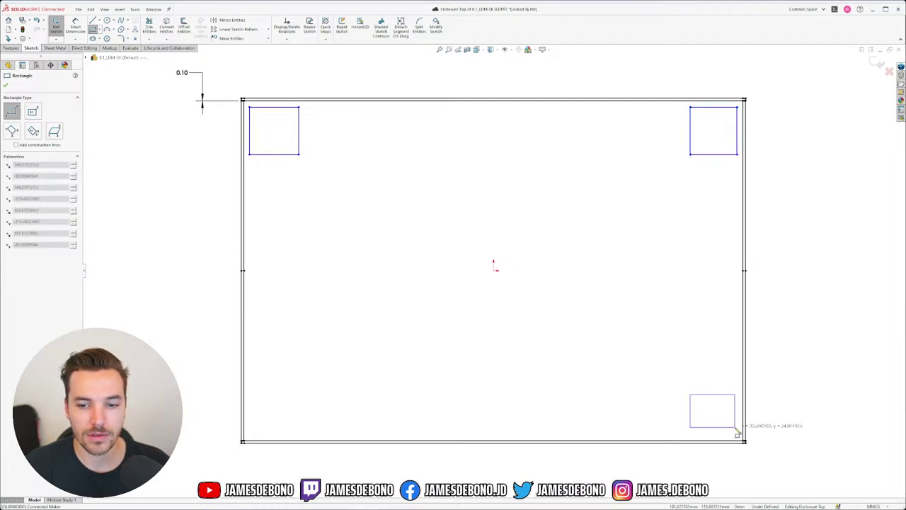
left_click(737, 436)
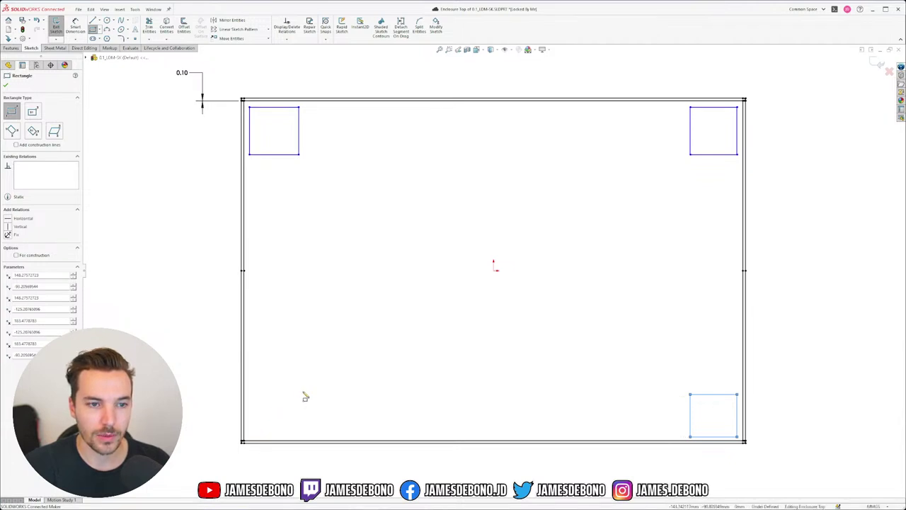
left_click(300, 394)
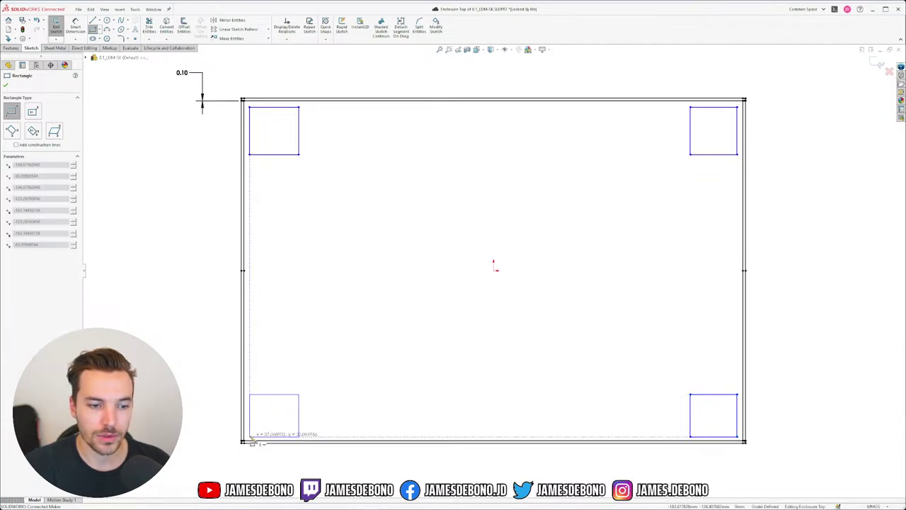
left_click(250, 437)
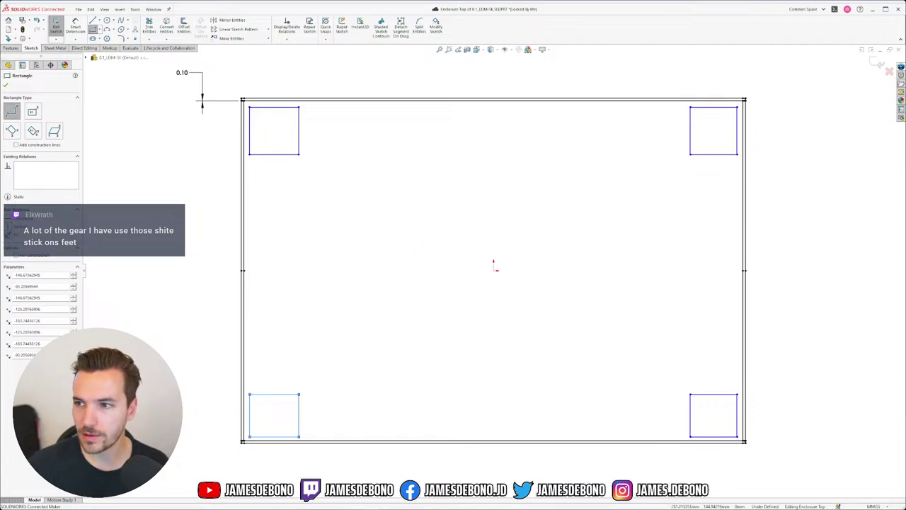
- Switch to Firefox and search the web for "stick on rubber feet" in a new tab
key("alt+Tab")
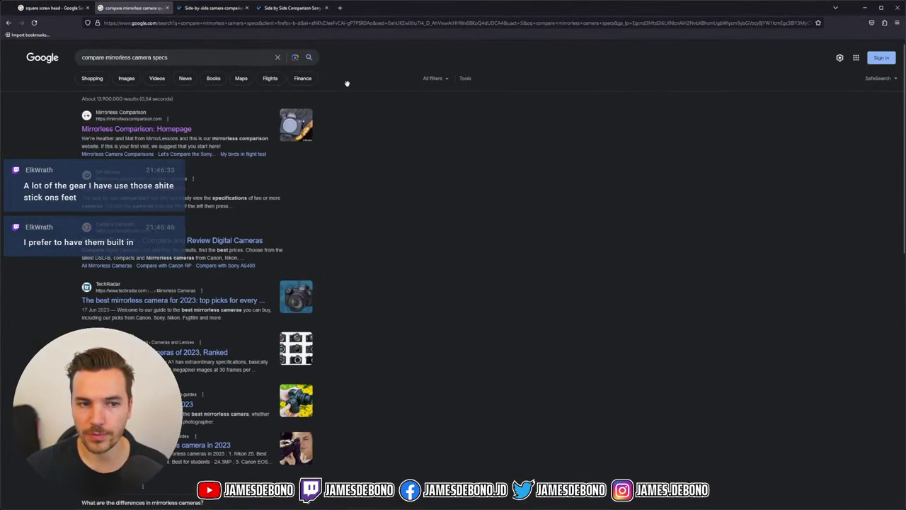
left_click(339, 7)
type("s")
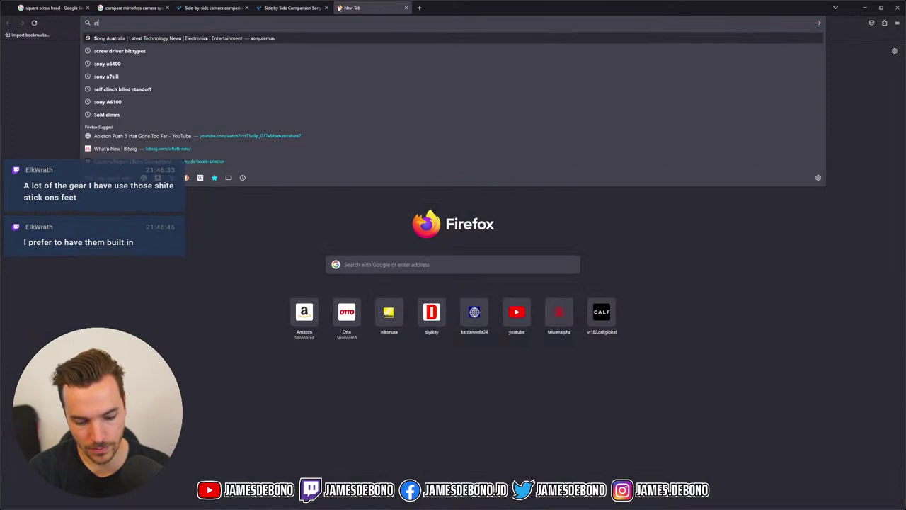
type("tick onfee")
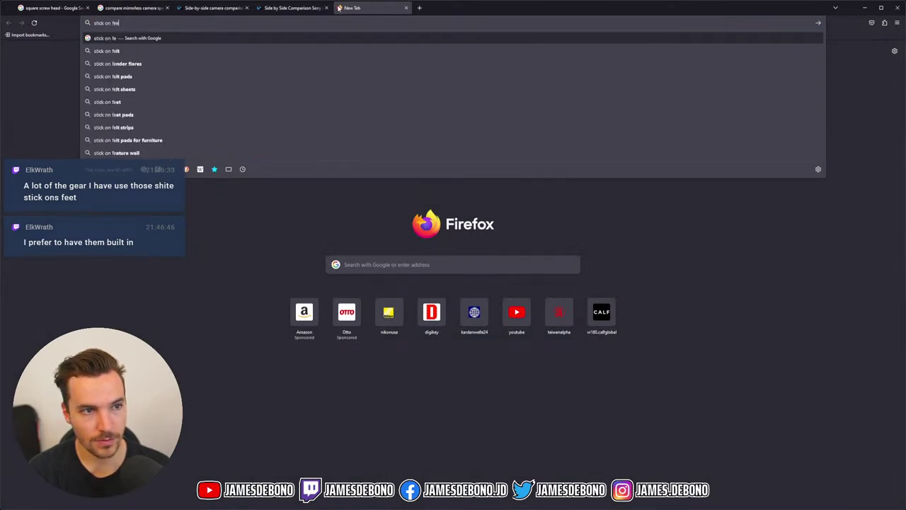
type("ubber feet")
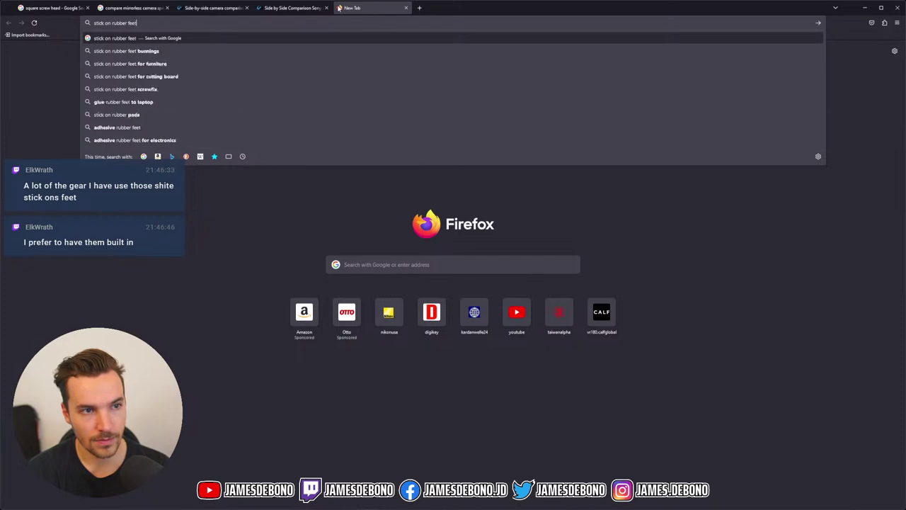
key("Return")
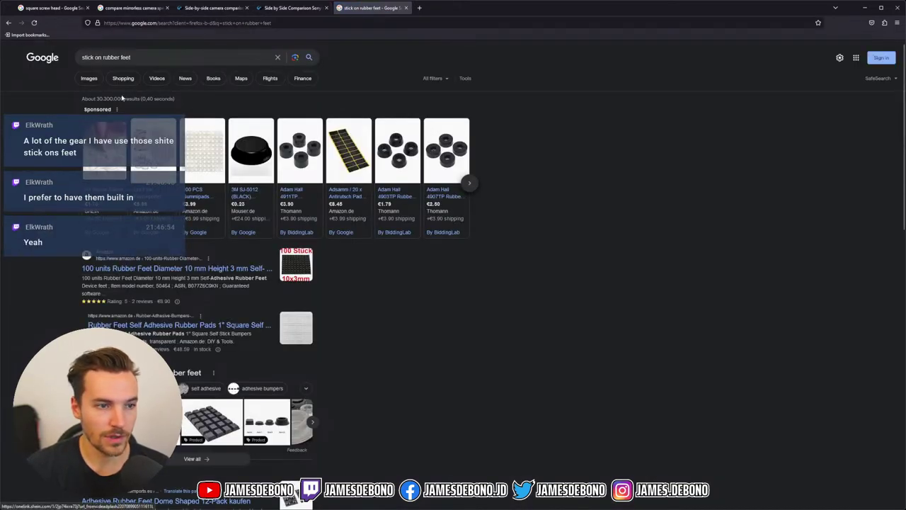
- Browse the image results for stick-on rubber feet, previewing the PSA Solutions picture
left_click(88, 78)
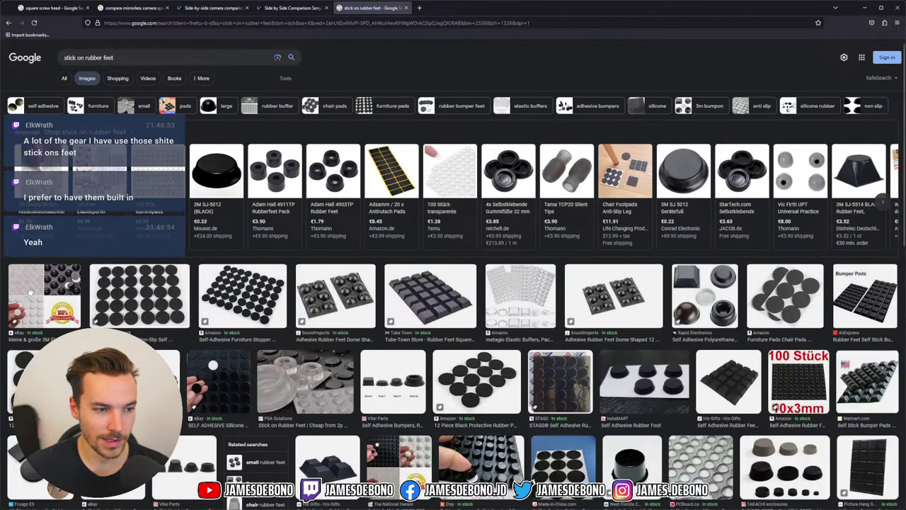
left_click(335, 405)
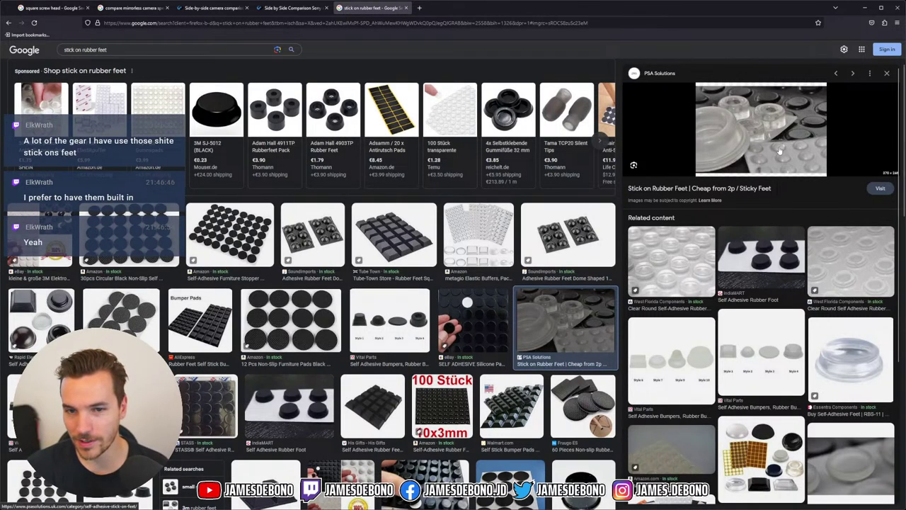
scroll(496, 268, "down", 3)
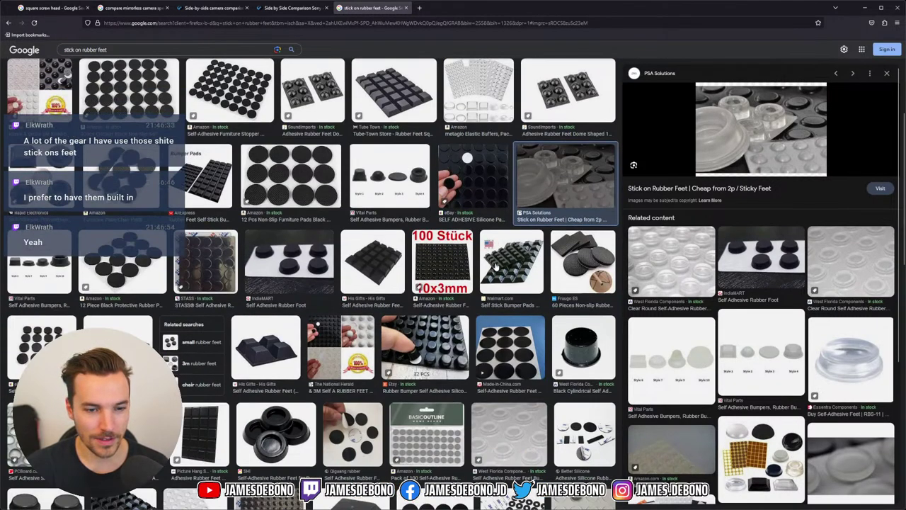
scroll(496, 268, "down", 4)
scroll(495, 266, "down", 3)
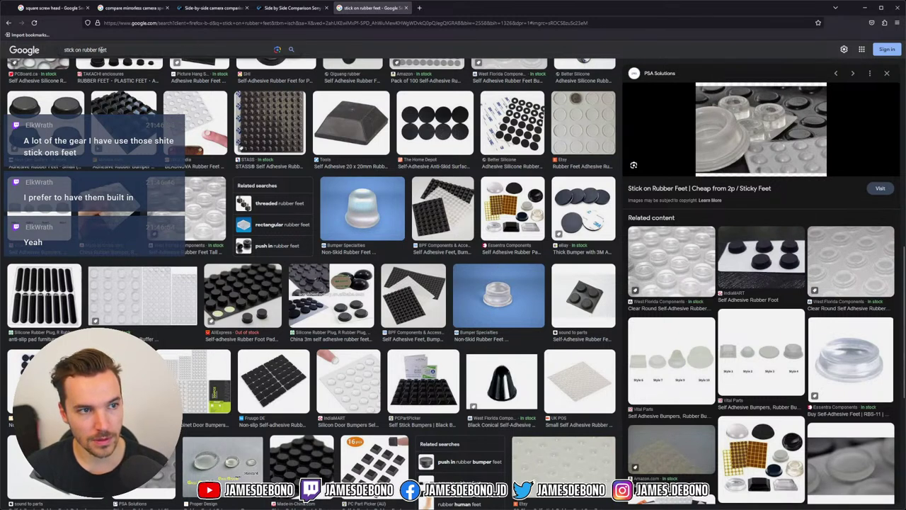
- Search the images for "ableton push rubber feet"
triple_click(186, 51)
type("ablet")
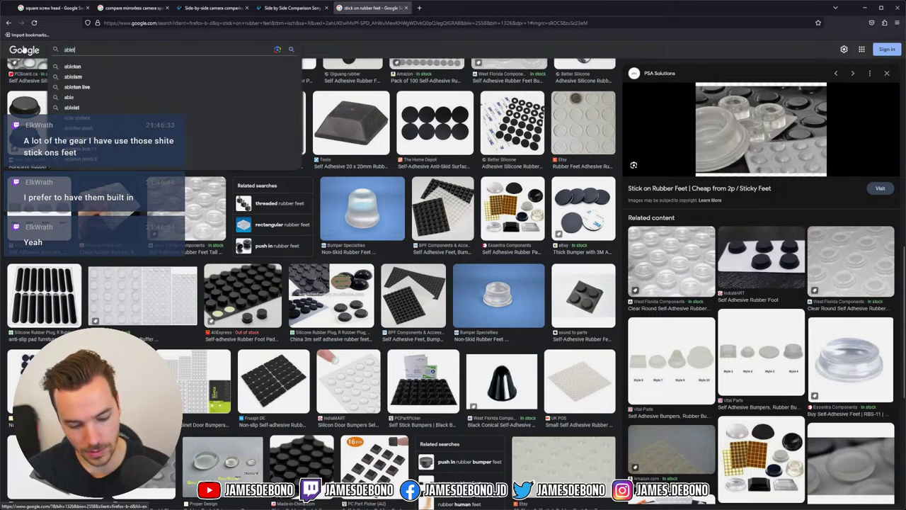
type("on push ")
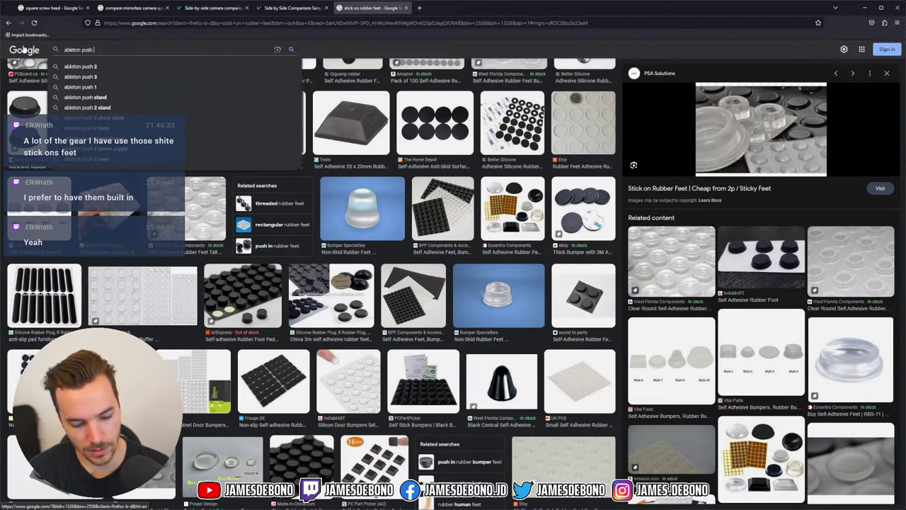
type("rubbe")
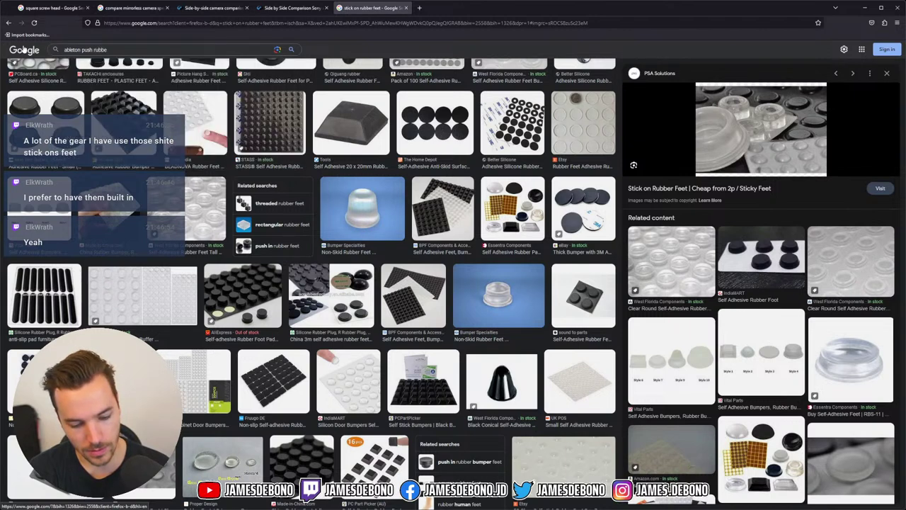
type("r feet")
key("Return")
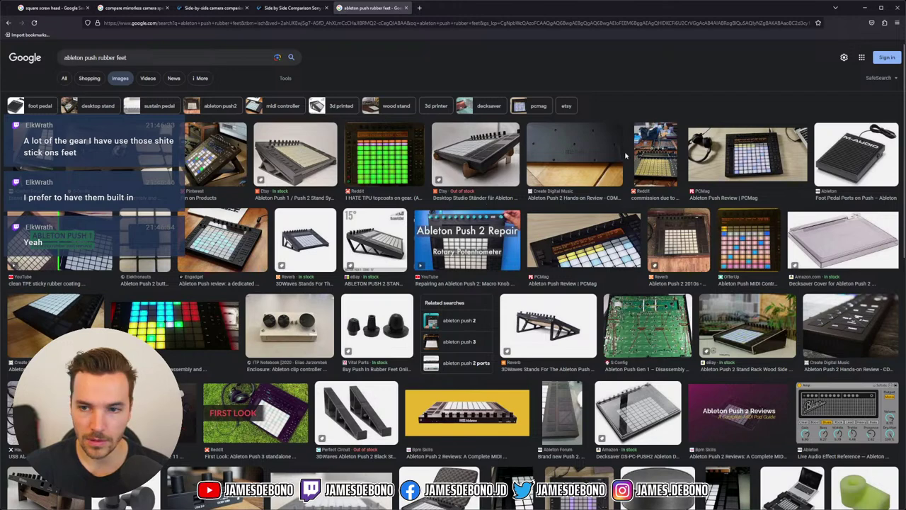
- Preview the Ableton Push 2 underside pictures and several Push stand pictures in the image results to examine their feet
left_click(611, 165)
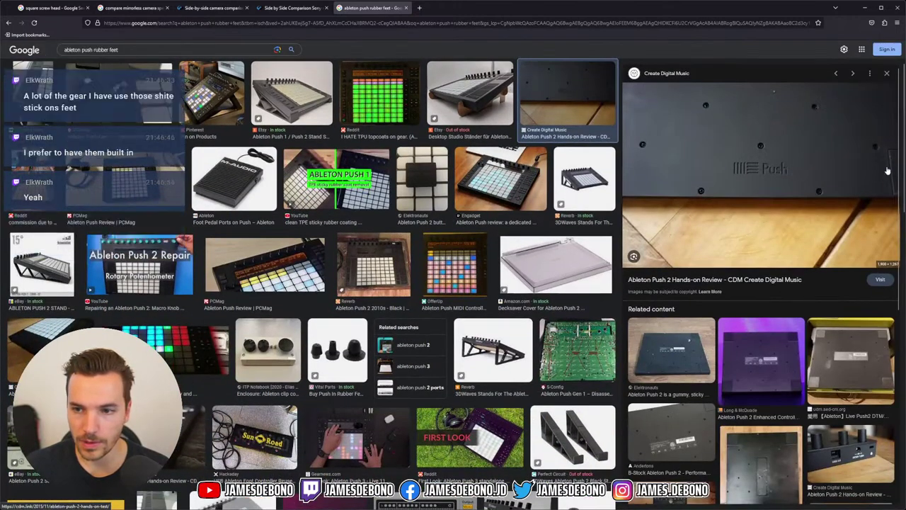
left_click(708, 352)
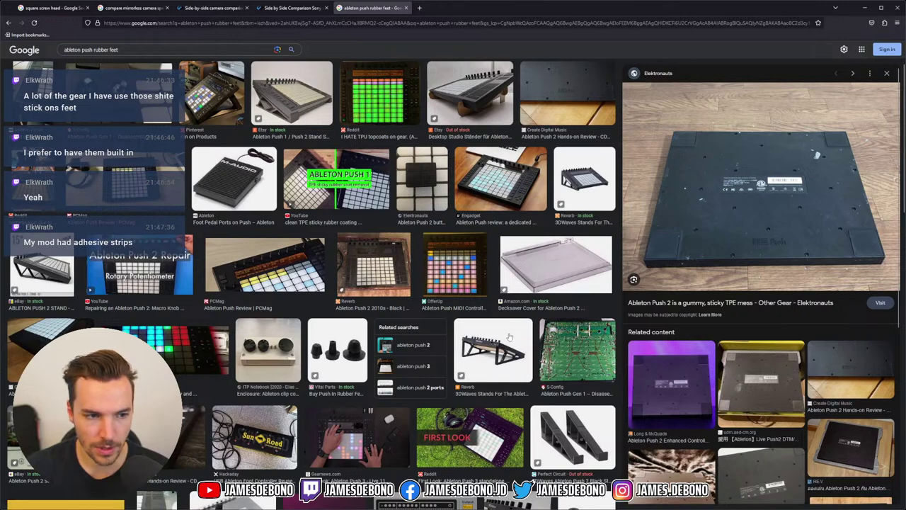
left_click(493, 350)
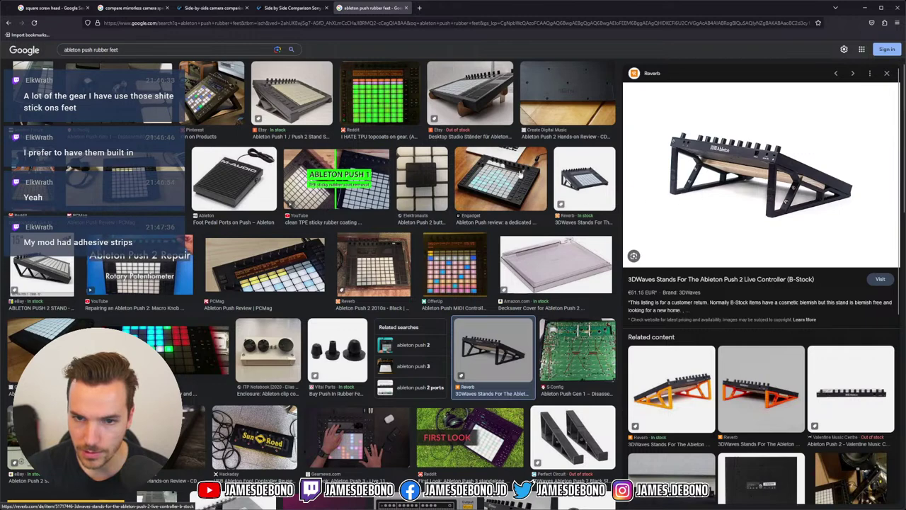
left_click(310, 108)
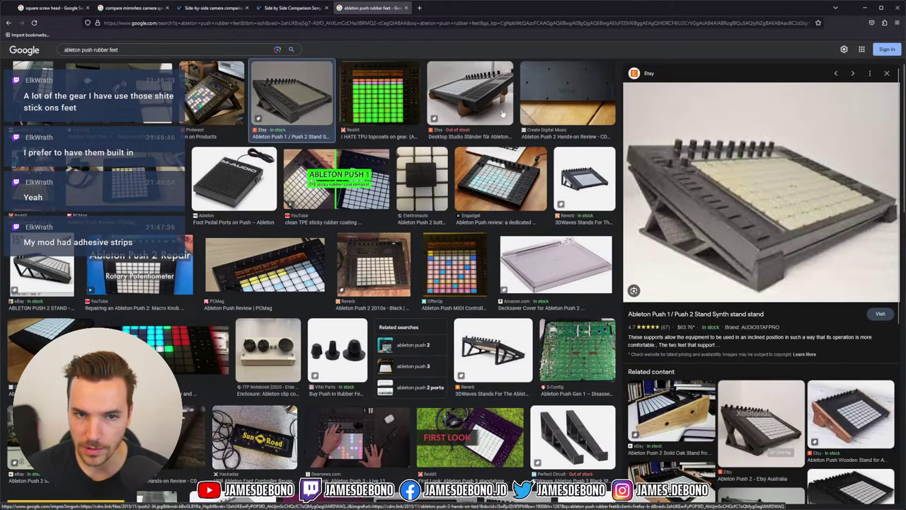
left_click(488, 100)
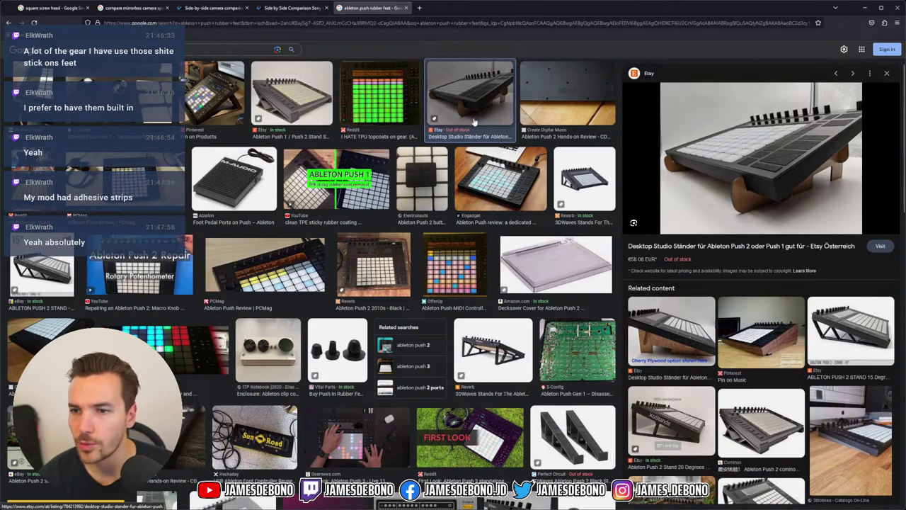
- Switch back to SOLIDWORKS and delete the foot rectangles from the enclosure sketch, except the one in the upper-left corner
left_click(865, 10)
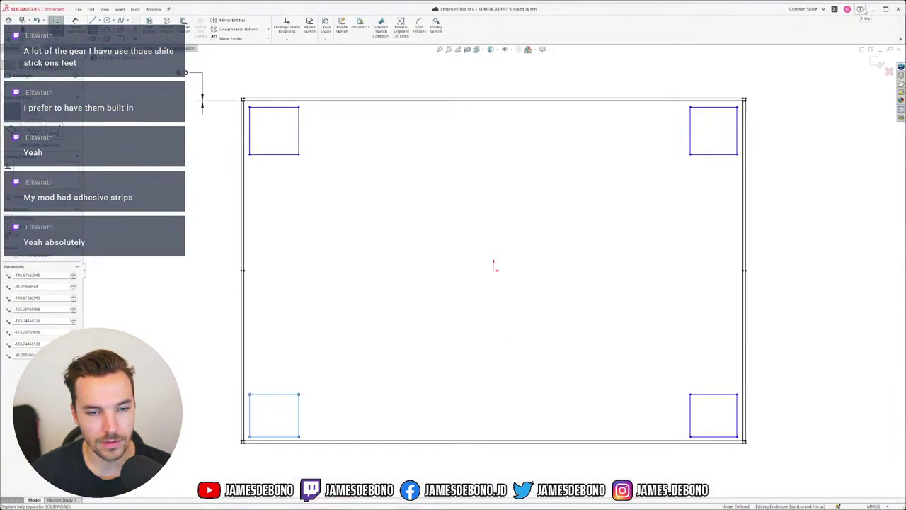
left_click(546, 121)
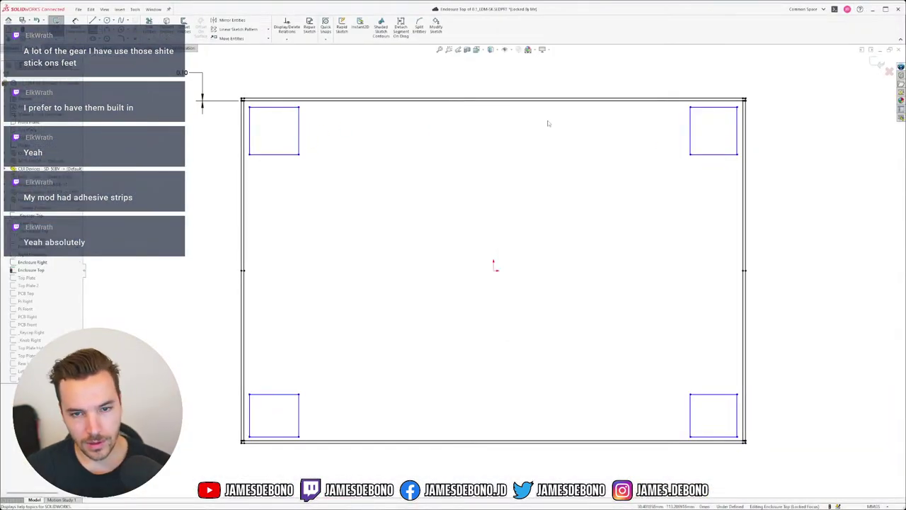
mouse_move(684, 167)
left_mouse_down()
mouse_move(737, 119)
mouse_move(736, 103)
left_mouse_up()
left_click_drag(678, 377, 744, 441)
key("Delete")
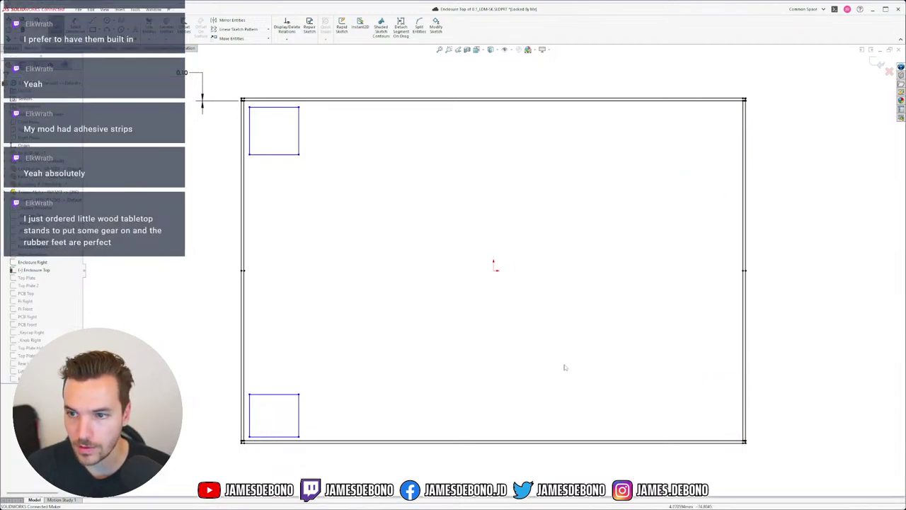
left_click_drag(329, 374, 248, 439)
key("Delete")
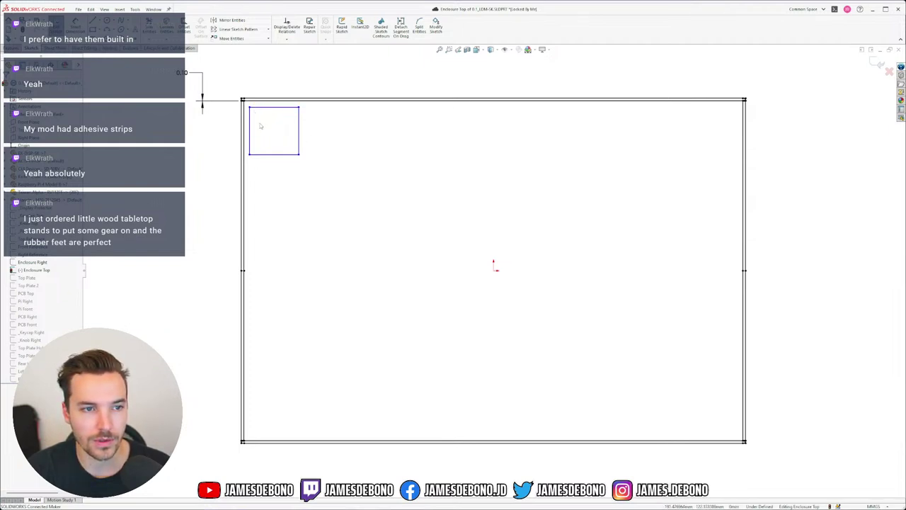
- Draw three-point arcs of about 3.7 mm radius across the two upper corners of the remaining foot rectangle
scroll(259, 126, "down", 6)
scroll(399, 173, "down", 1)
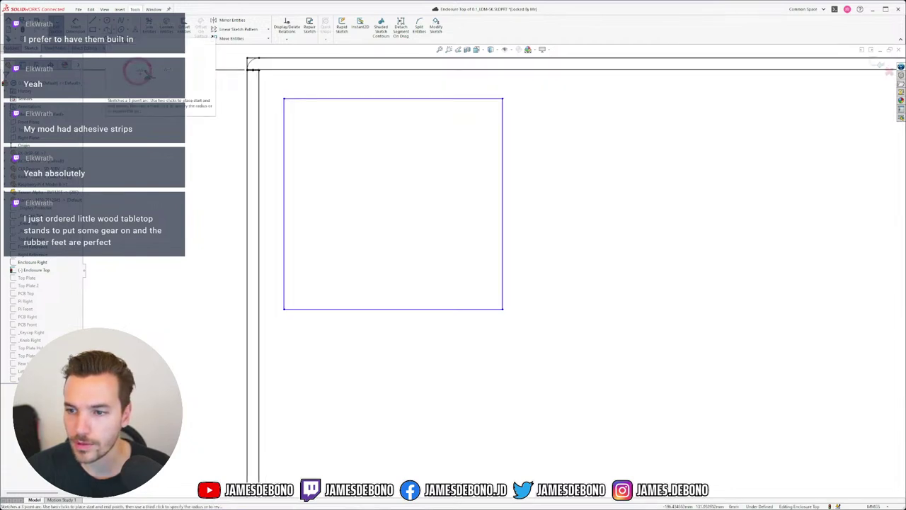
left_click(284, 118)
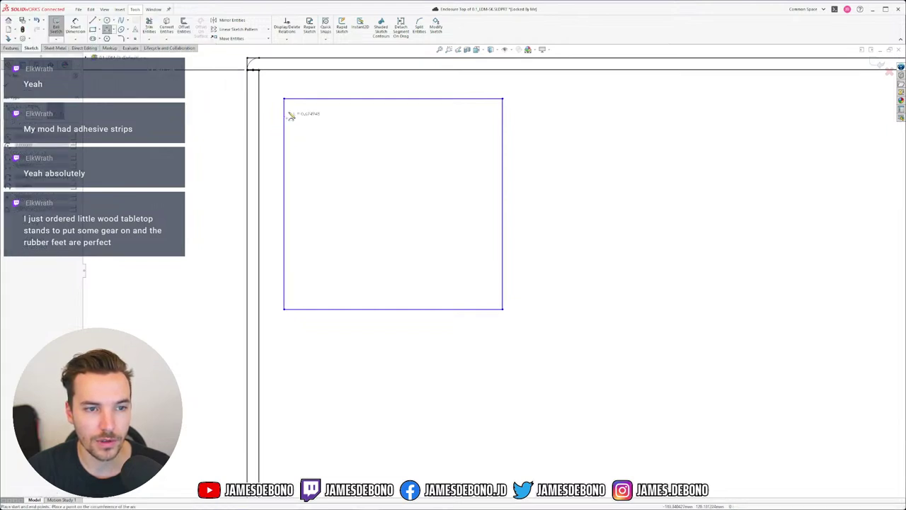
left_click(306, 99)
left_click(292, 105)
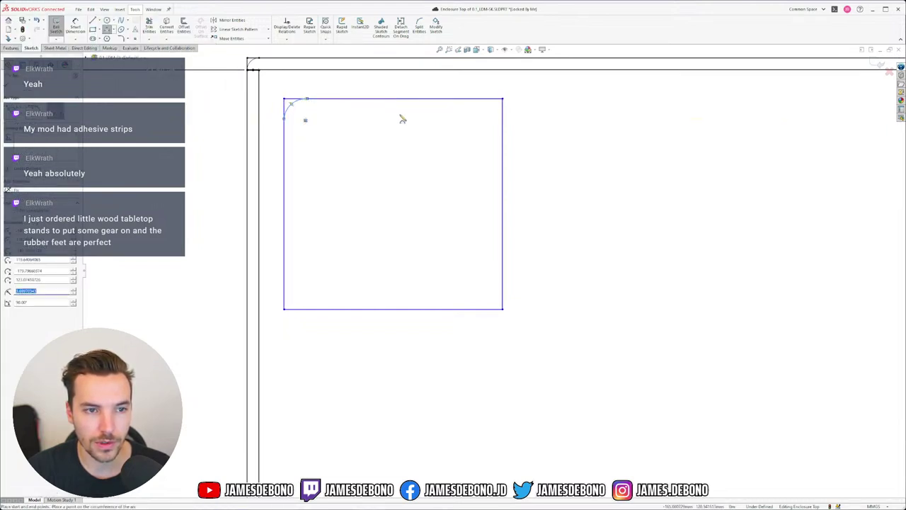
left_click(483, 99)
left_click(502, 120)
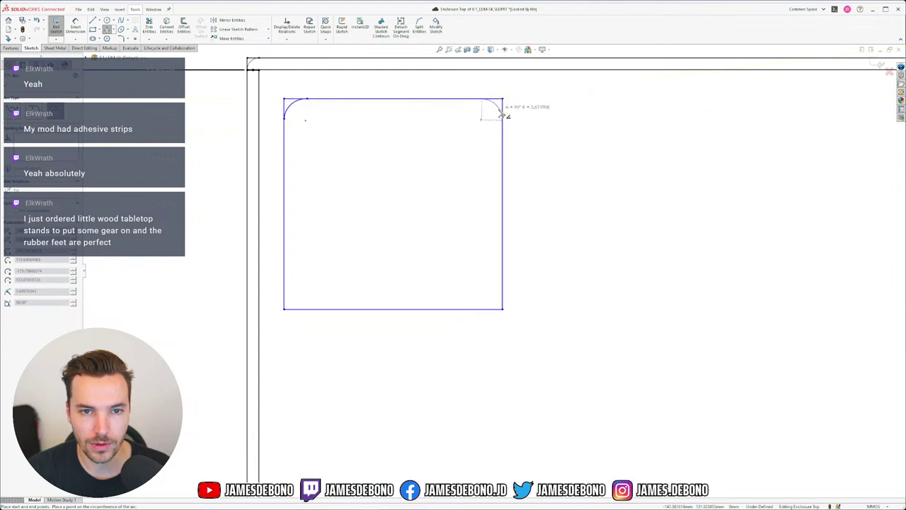
left_click(500, 111)
- Draw three-point arcs of about 3.6 mm radius across the two lower corners of the foot rectangle
left_click(502, 288)
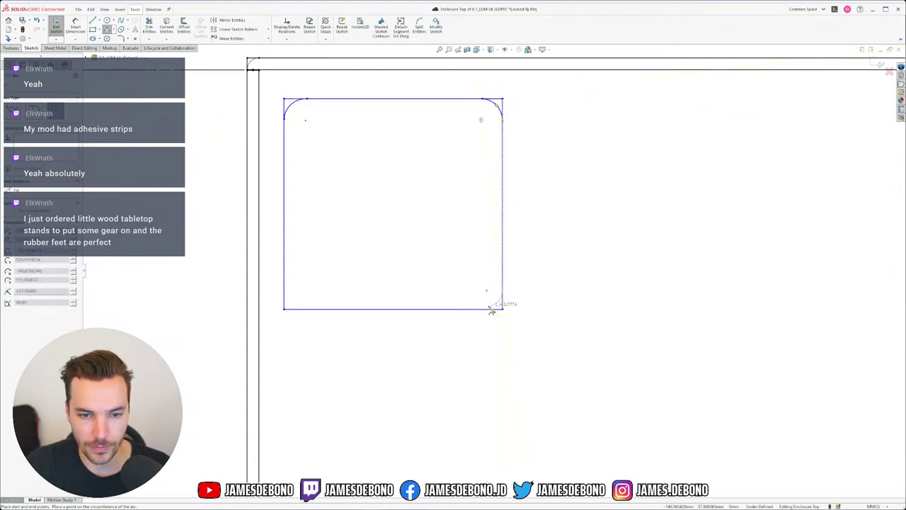
left_click(481, 309)
left_click(496, 300)
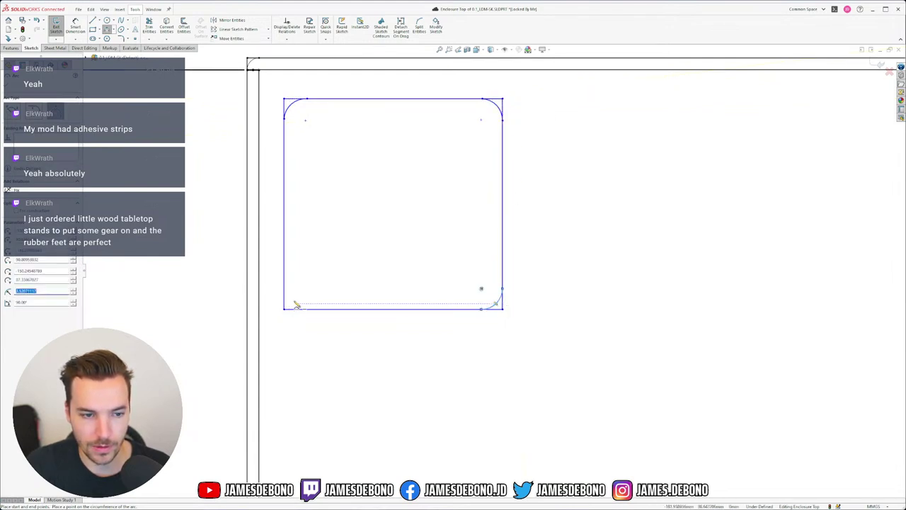
left_click(285, 290)
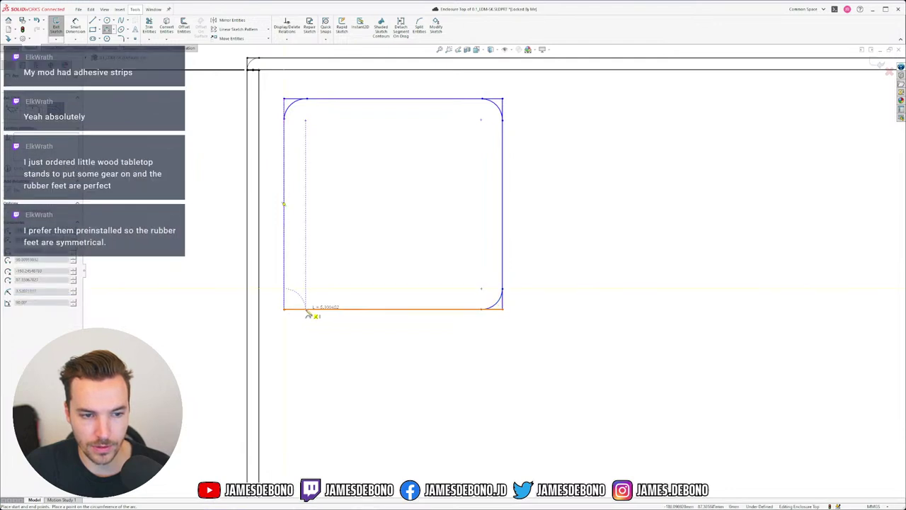
left_click(305, 310)
left_click(293, 306)
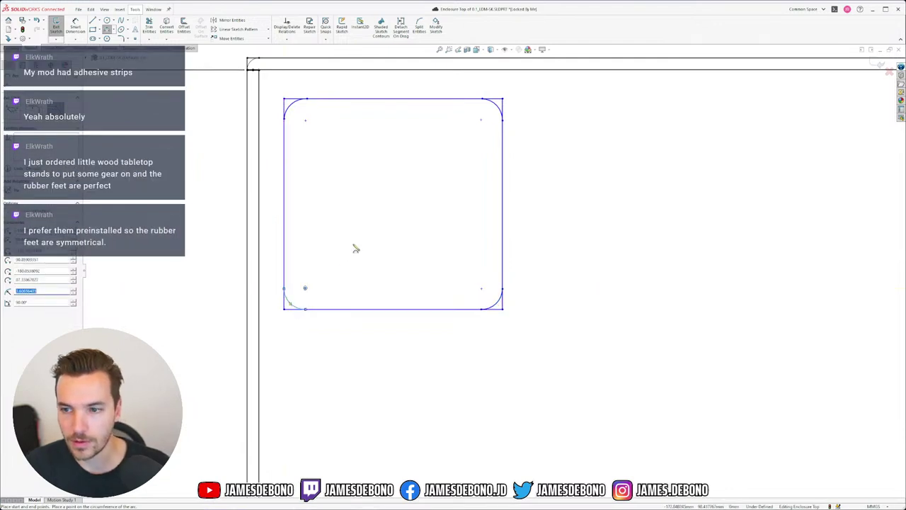
key("Escape")
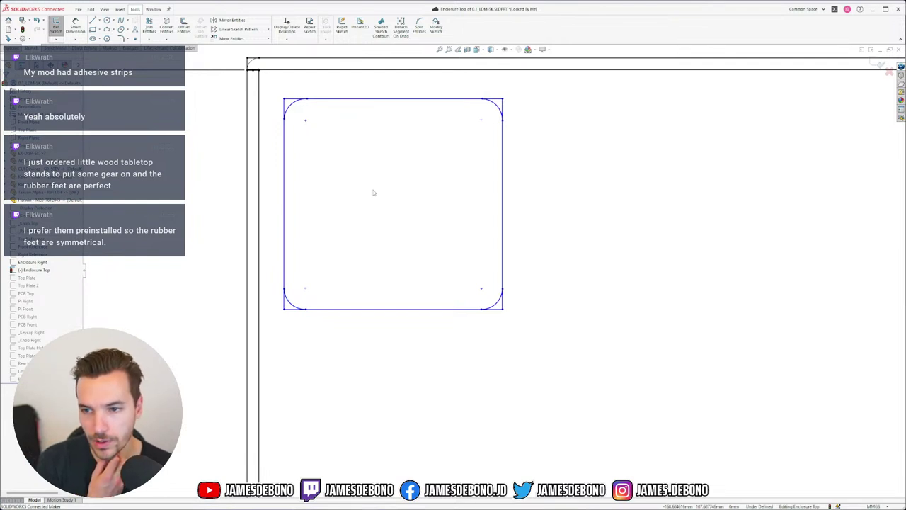
- Add tangent relations between the four corner arcs and the adjoining sides of the foot rectangle
left_click(284, 117)
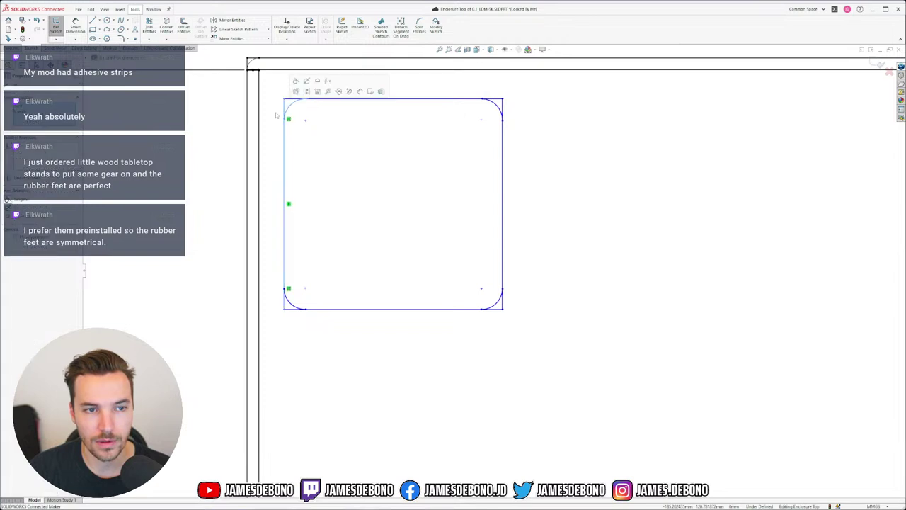
left_click(315, 100)
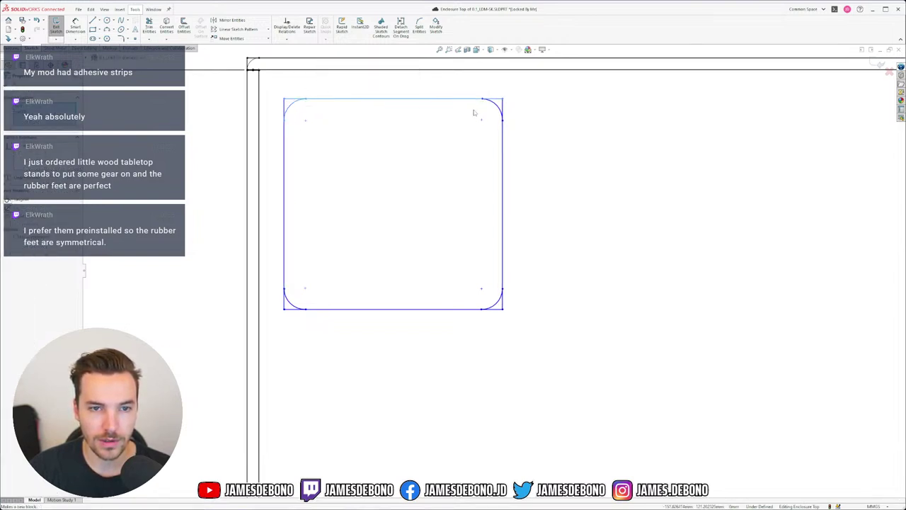
left_click_drag(485, 106, 466, 86)
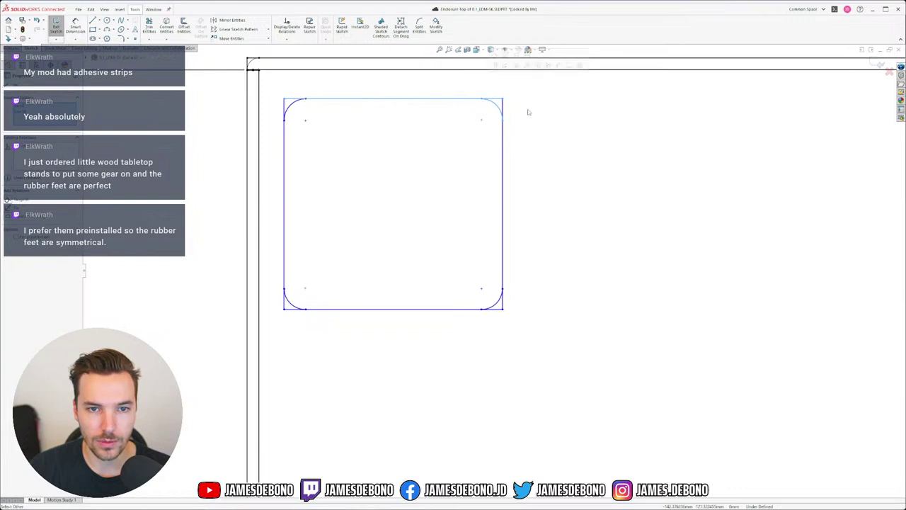
left_click_drag(518, 112, 496, 131)
left_click(501, 135)
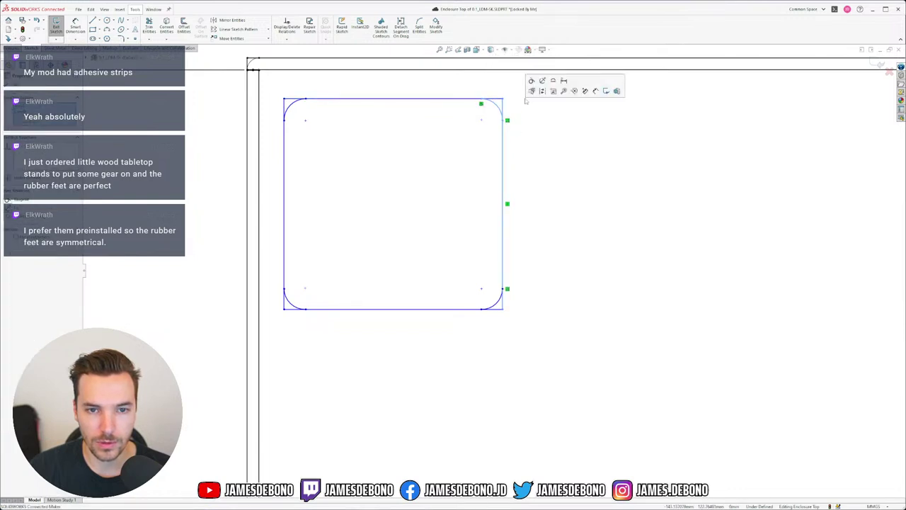
left_click(479, 309)
left_click(500, 269)
left_click_drag(331, 302, 296, 322)
left_click(319, 286)
left_click_drag(297, 274, 274, 296)
left_click(296, 260)
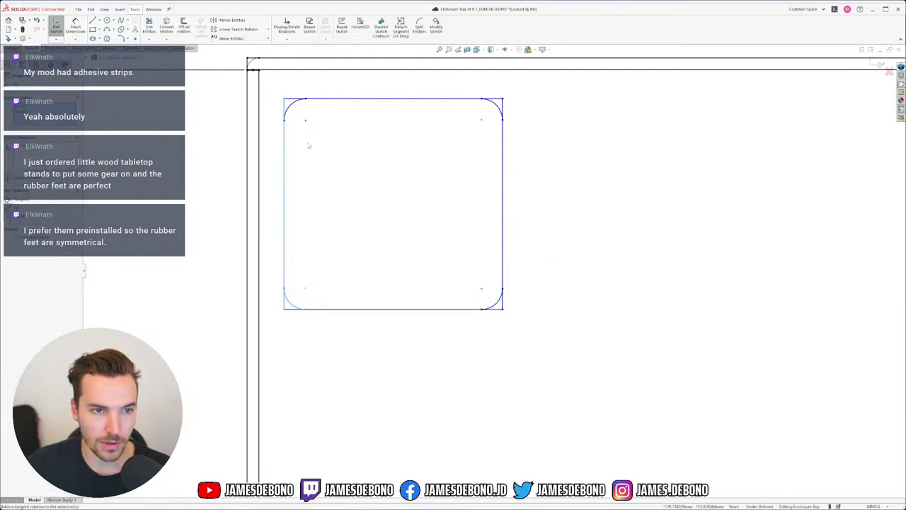
- Make the four corner arcs of the foot rectangle equal in radius
left_click(291, 111)
left_click(494, 106, "ctrl")
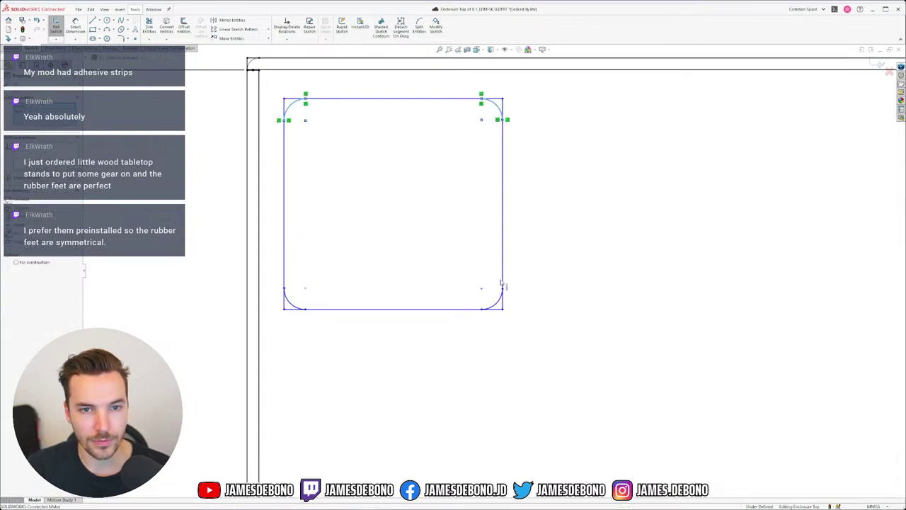
left_click(292, 304, "ctrl")
left_click(337, 278)
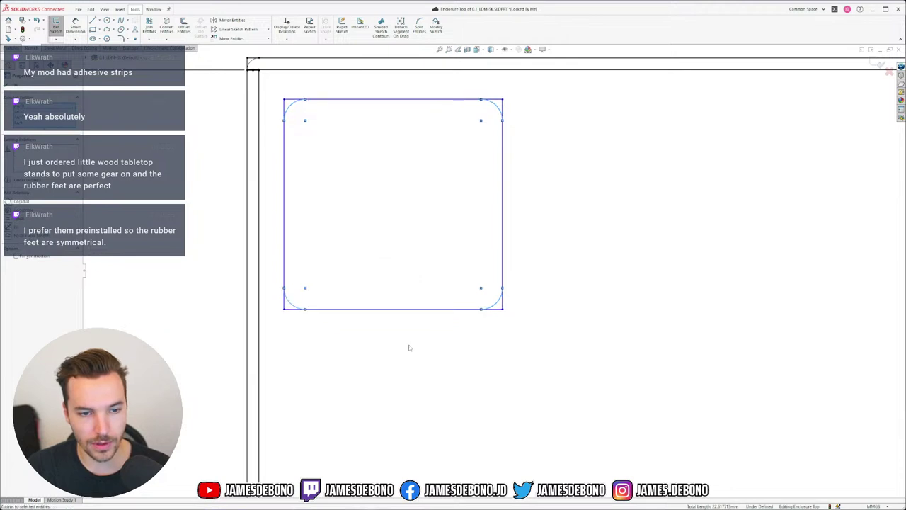
- Dimension the foot rectangle's lower-left corner arc with a radius of 2 mm
scroll(333, 203, "up", 3)
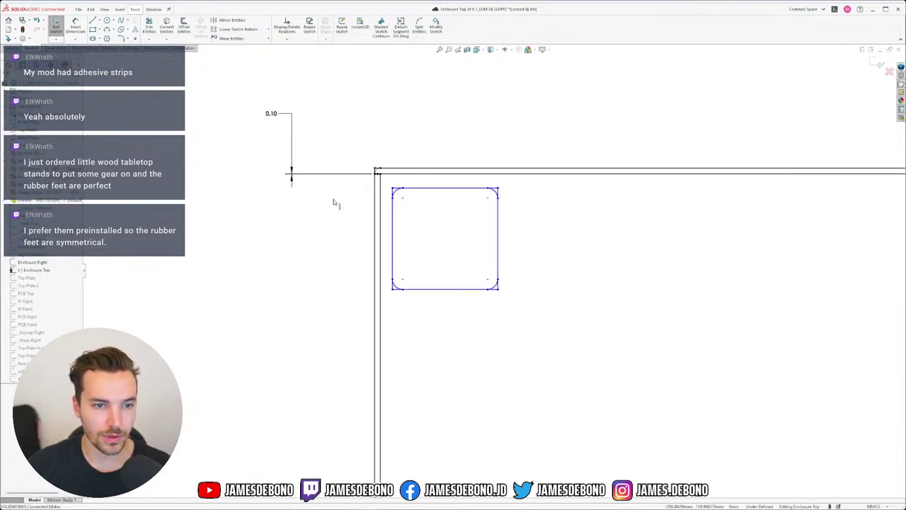
scroll(409, 241, "down", 2)
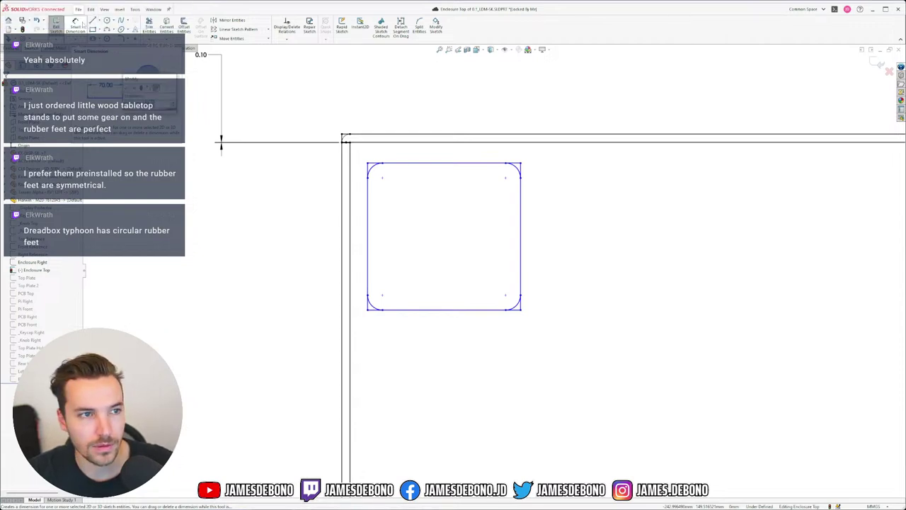
left_click(78, 26)
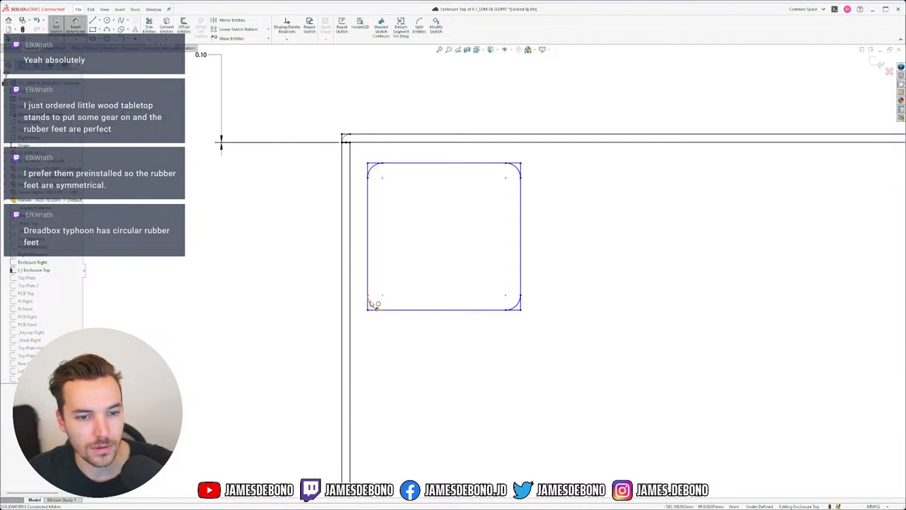
left_click(372, 305)
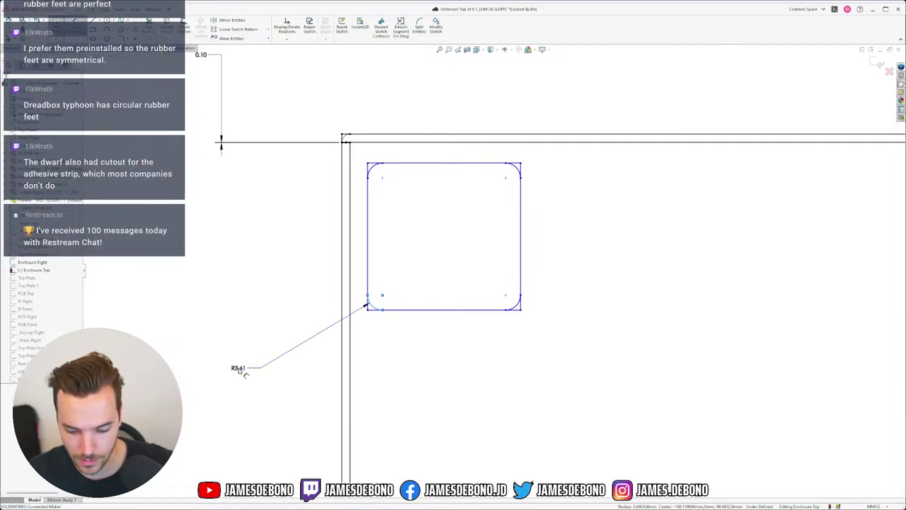
left_click(236, 368)
key("Return")
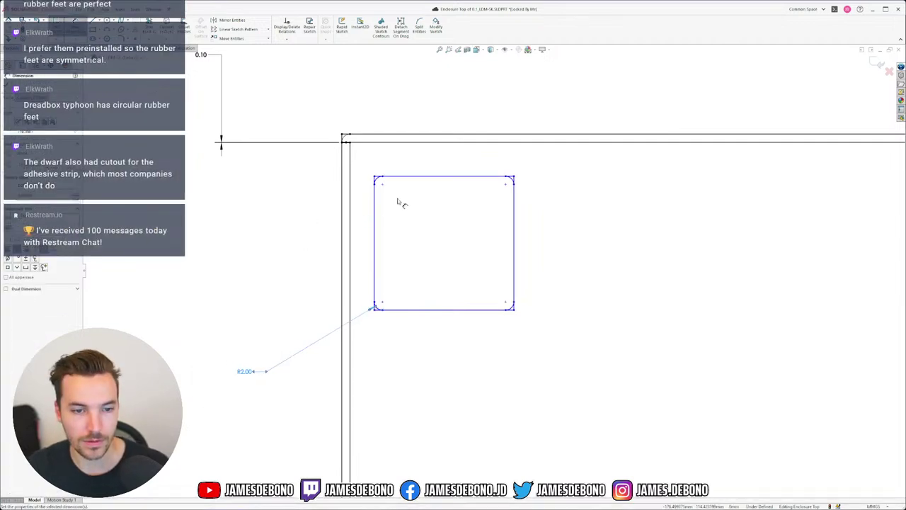
mouse_move(250, 372)
left_mouse_down()
mouse_move(277, 385)
mouse_move(248, 367)
left_mouse_up()
- Trim the leftover line ends outside the four corner arcs of the foot outline
scroll(422, 227, "down", 2)
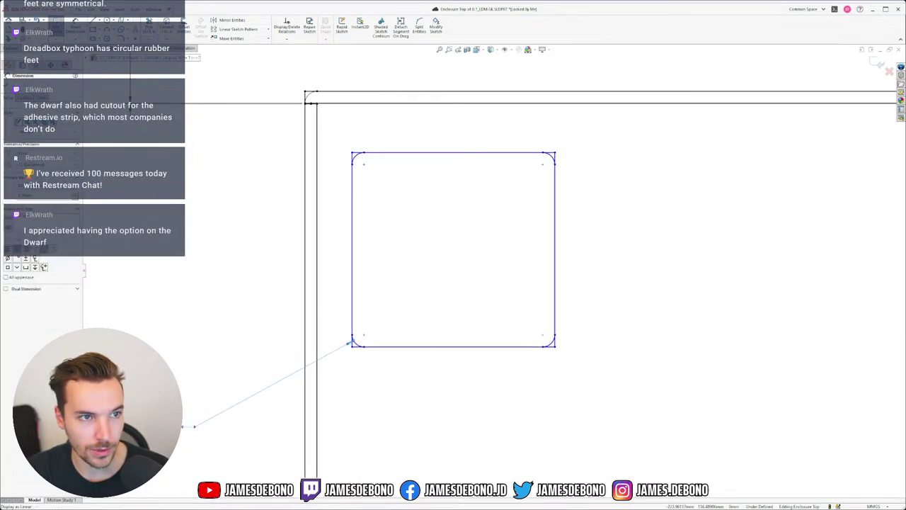
key("t")
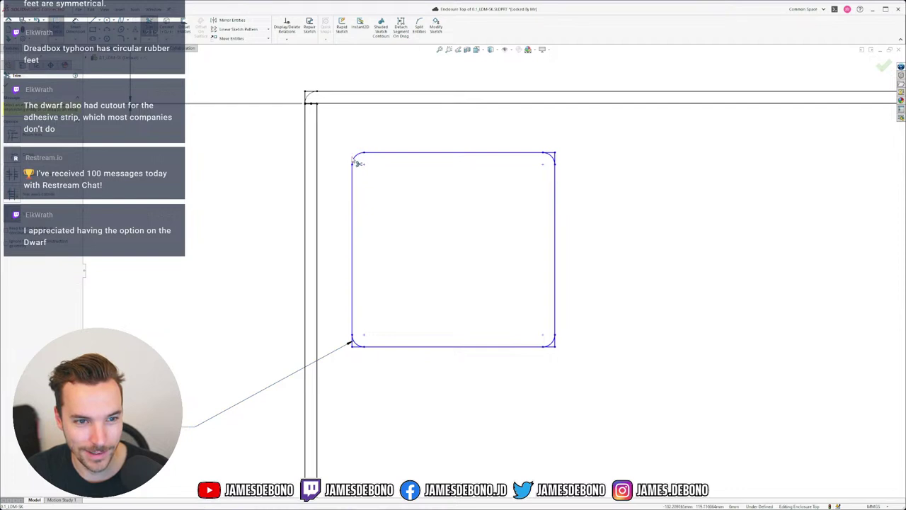
left_click(356, 161)
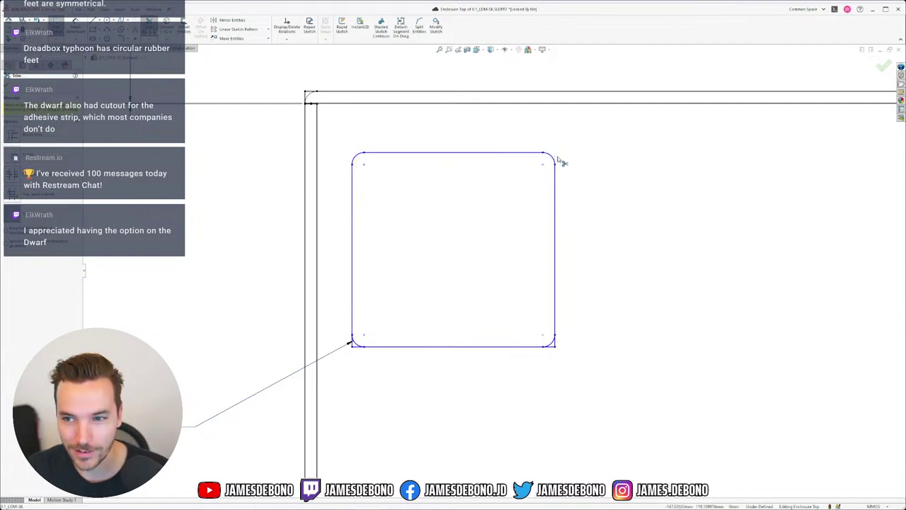
left_click(554, 165)
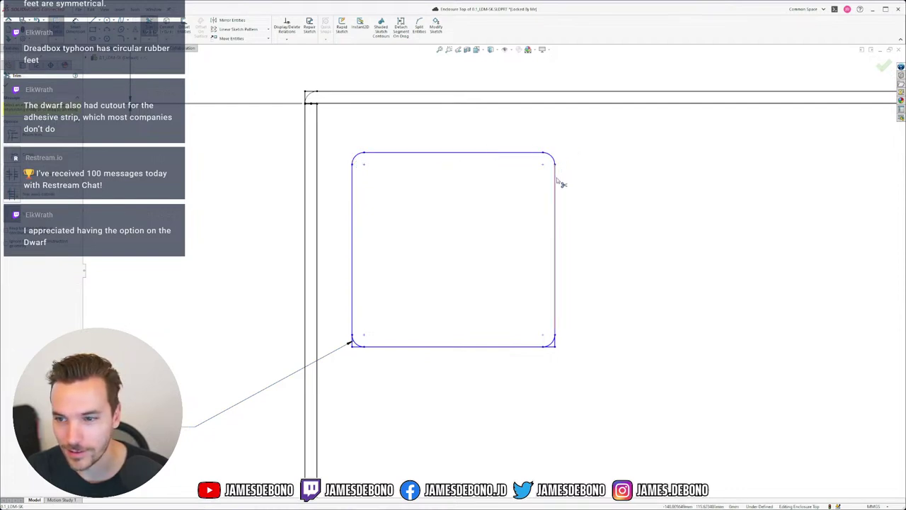
left_click(559, 350)
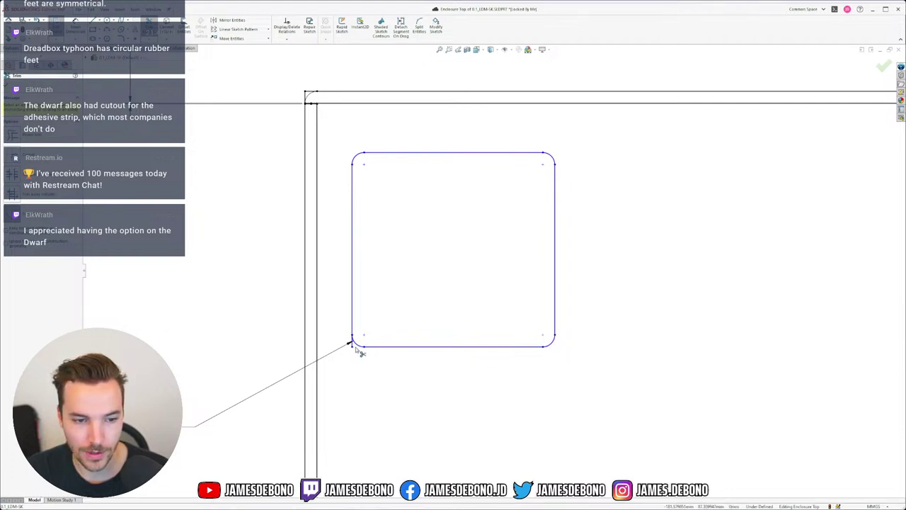
left_click(352, 346)
key("Escape")
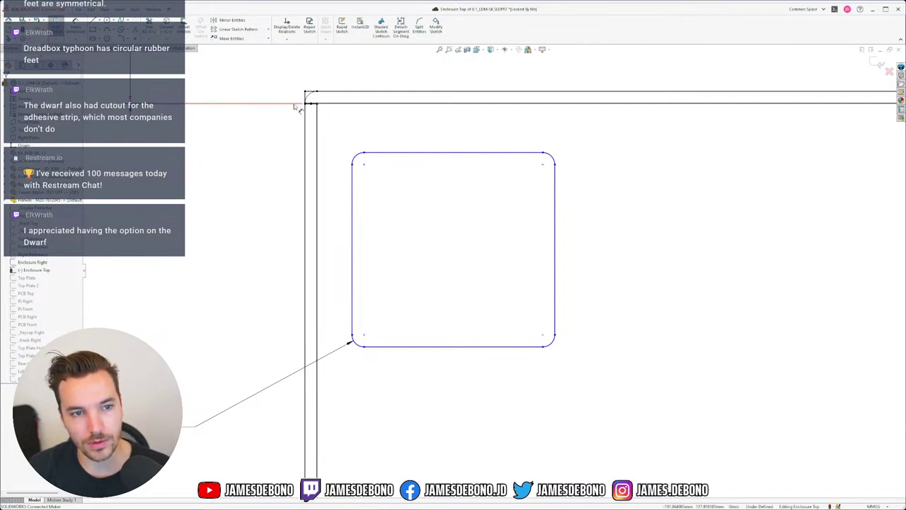
- Draw construction lines from the enclosure's inner upper and left edges to the midpoints of the foot's upper and left sides
key("l")
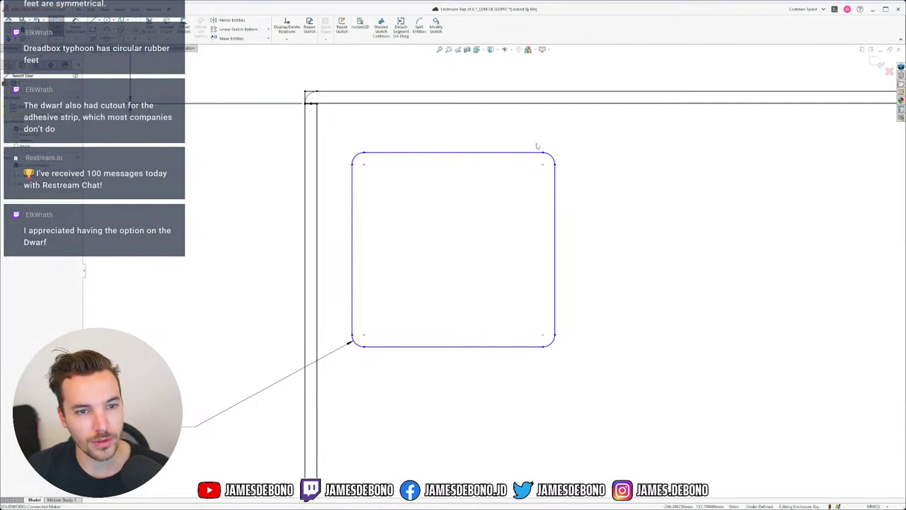
left_click(453, 104)
double_click(453, 153)
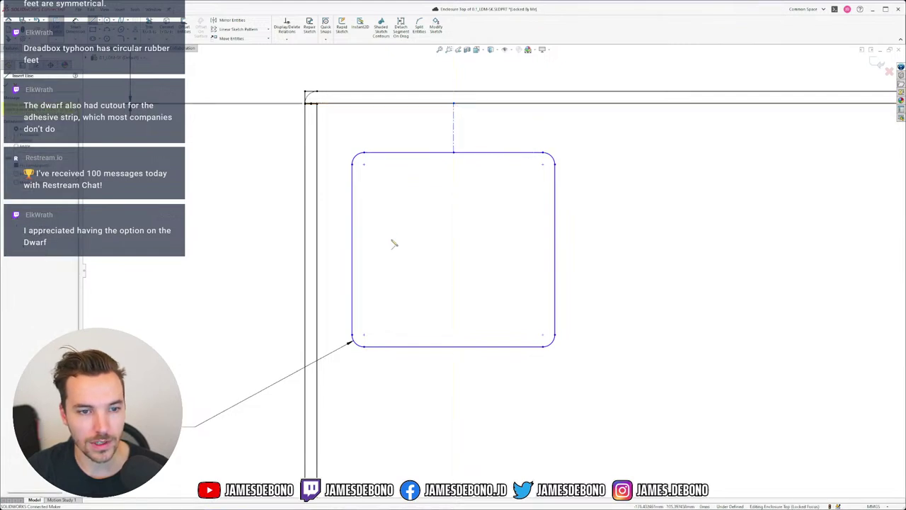
left_click(352, 249)
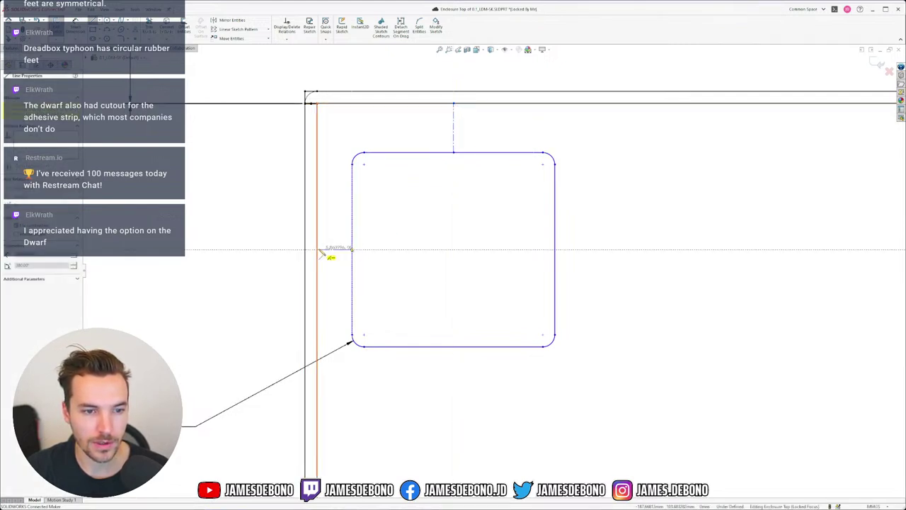
double_click(317, 250)
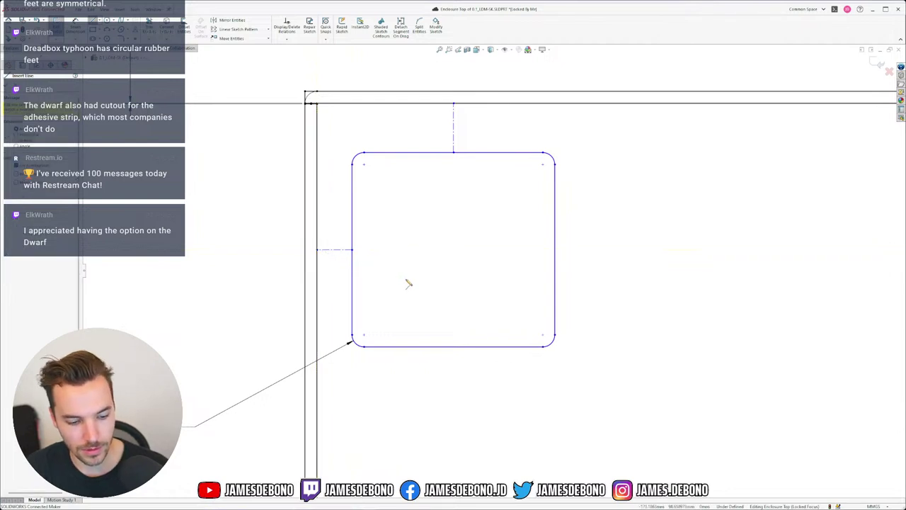
key("Escape")
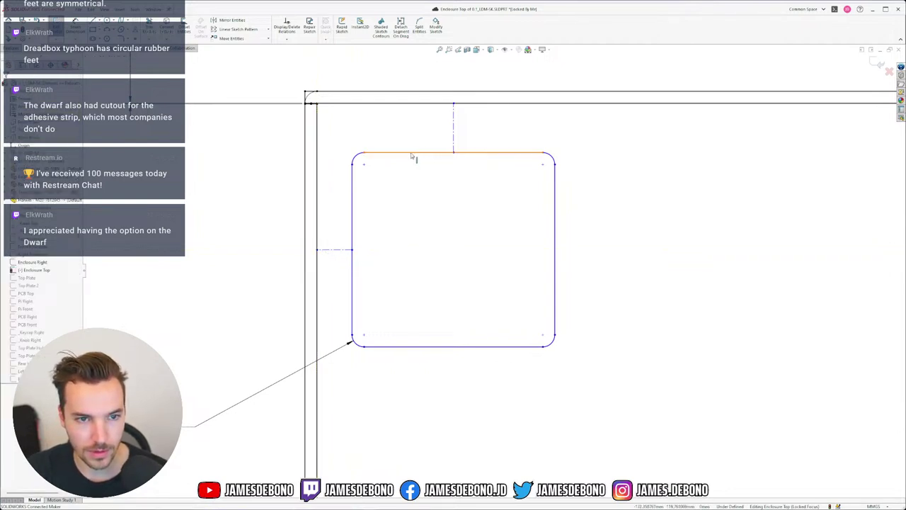
- Make the two construction lines between the foot and the enclosure edges equal in length
left_click(454, 142)
left_click(347, 251, "ctrl")
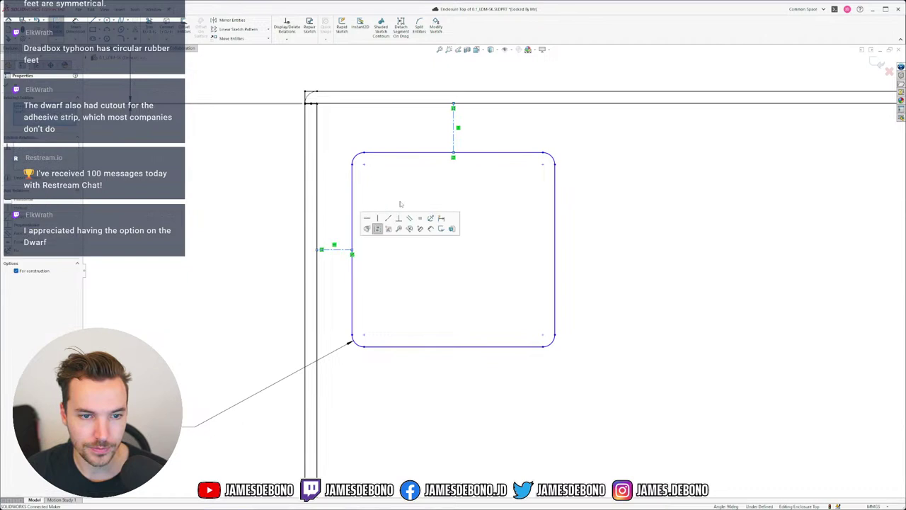
left_click(424, 222)
left_click(602, 253)
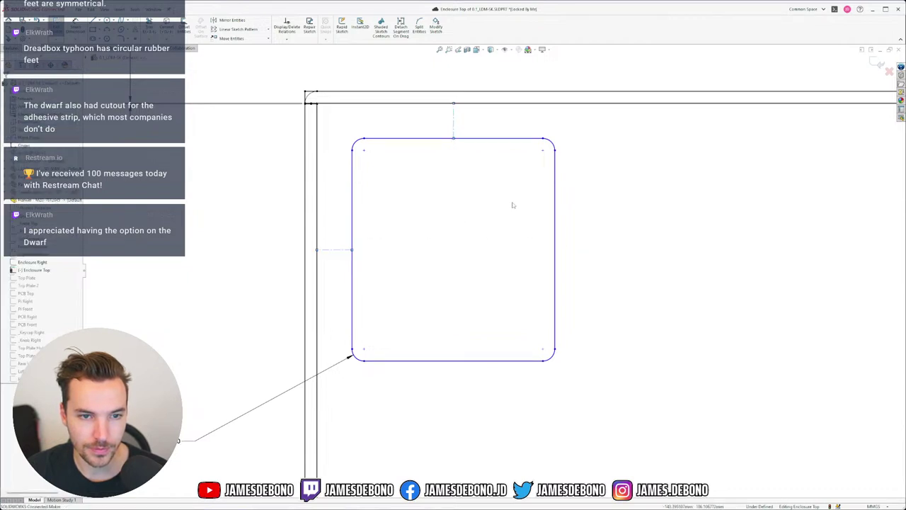
- Add an equal relation between the upper and left sides of the foot outline
left_click(404, 142)
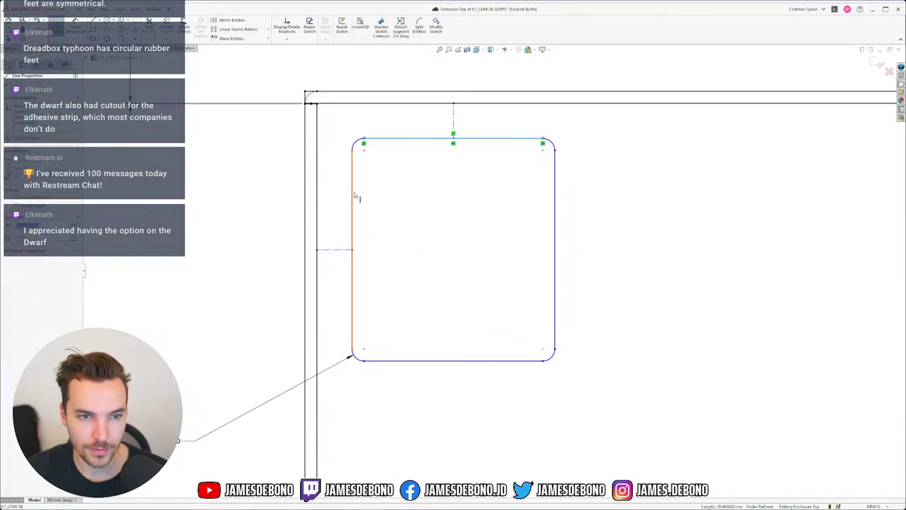
left_click(352, 197, "ctrl")
left_click(427, 161)
left_click(598, 234)
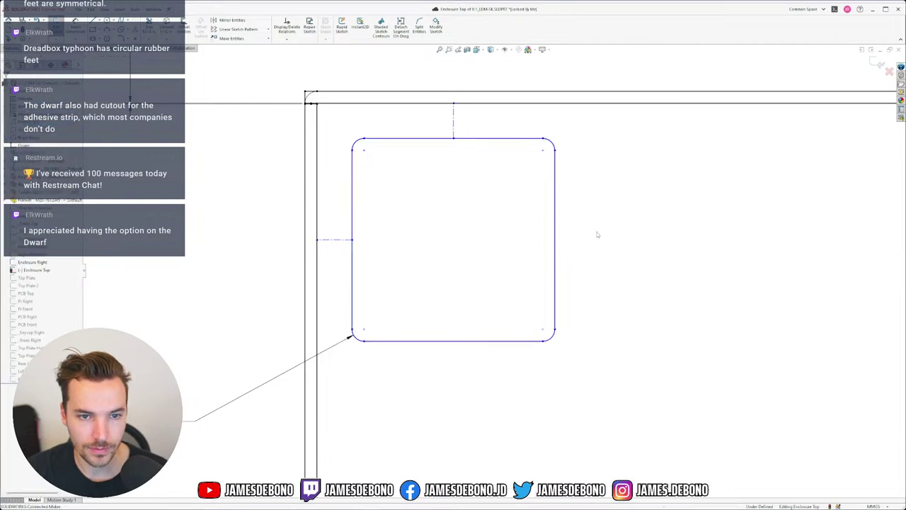
- Dimension the distance between the foot's upper and lower sides as 40 mm
scroll(601, 251, "up", 5)
scroll(523, 281, "down", 2)
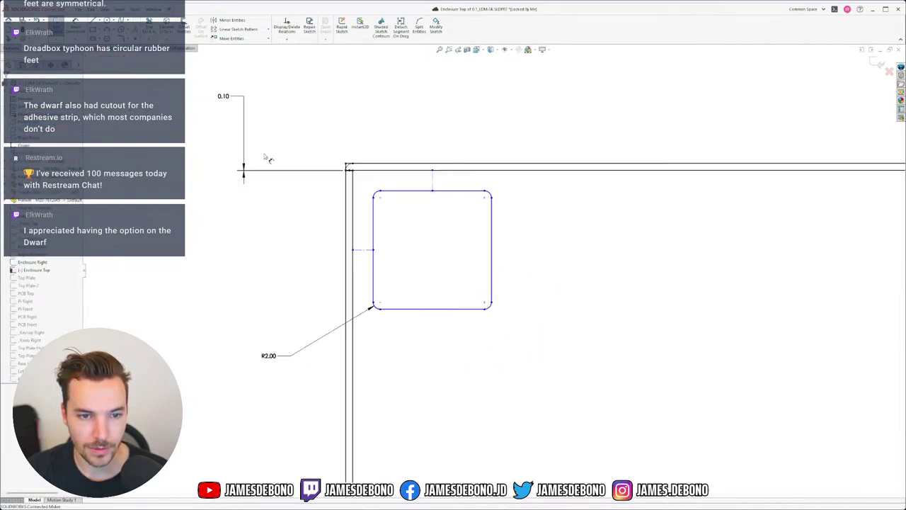
left_click(414, 191)
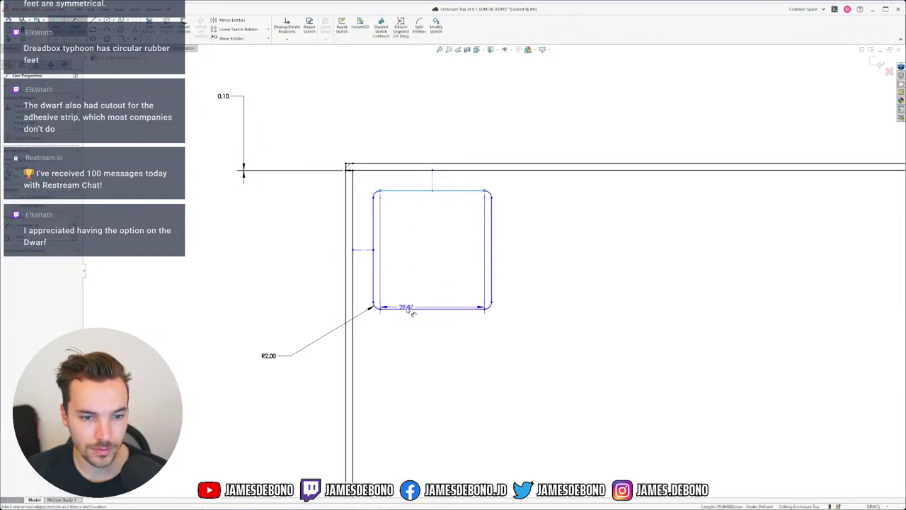
left_click(404, 309)
left_click(290, 251)
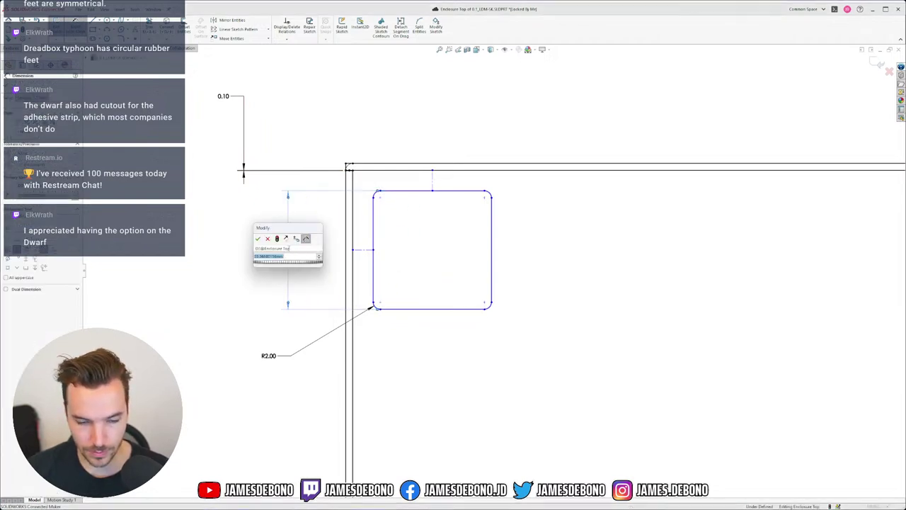
type("40")
key("Return")
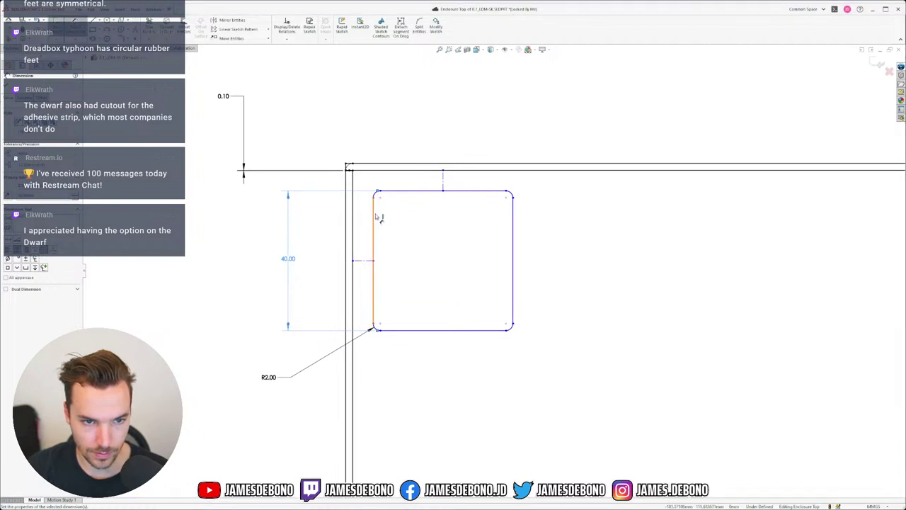
key("Escape")
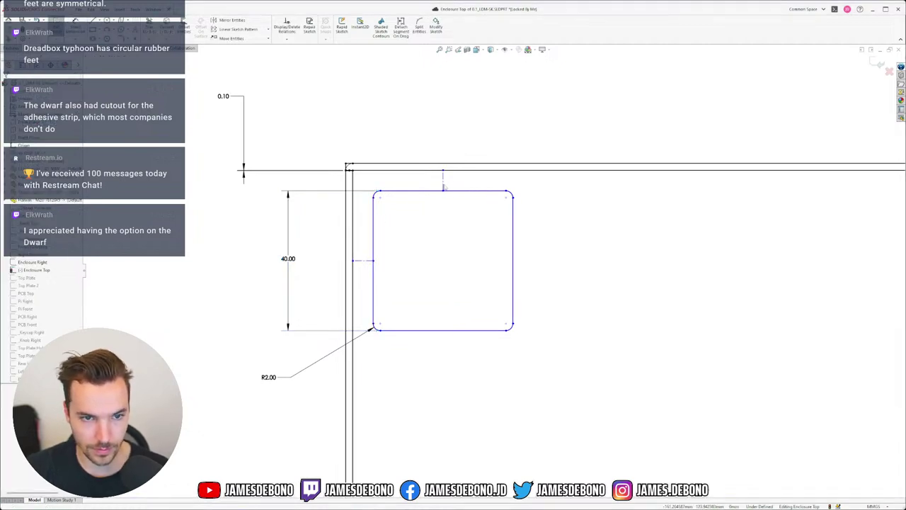
- Dimension the upper construction line, set the foot's offset to 8 mm, and move the dimension text slightly
key("d")
left_click(443, 190)
left_click(433, 167)
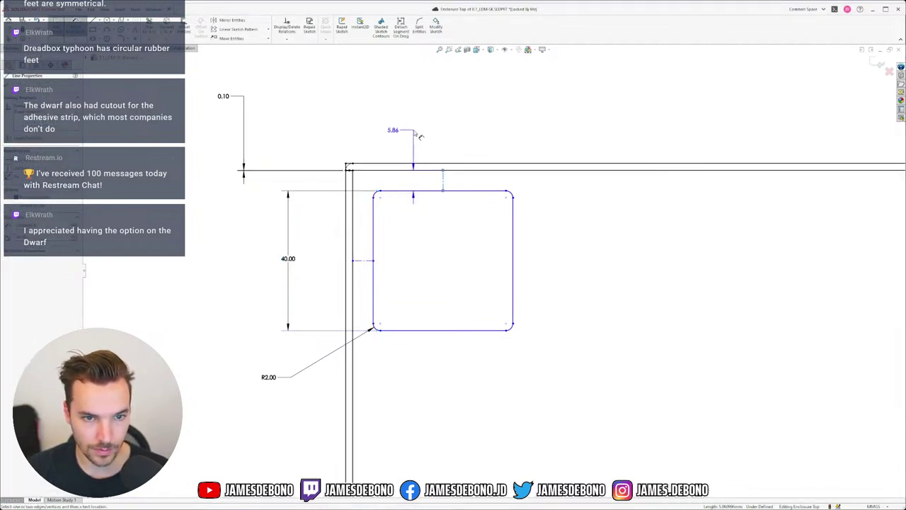
left_click(419, 135)
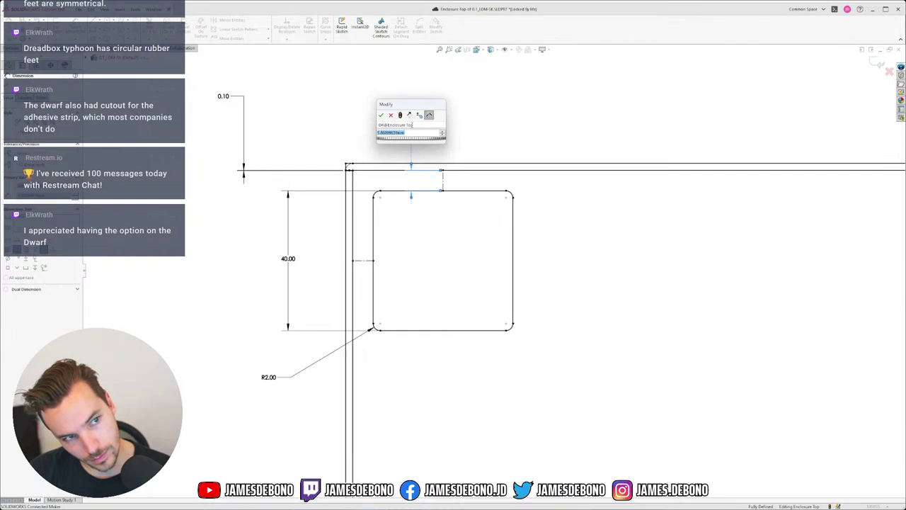
type("4")
key("Return")
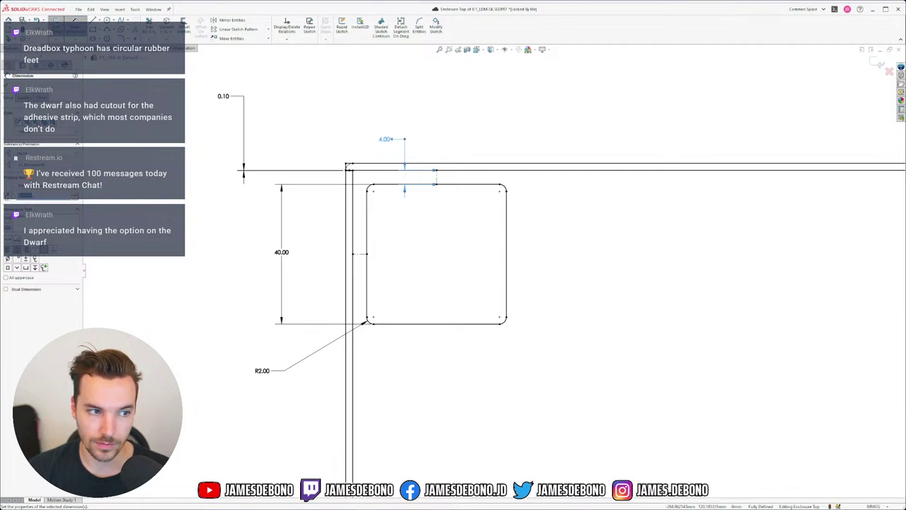
key("Return")
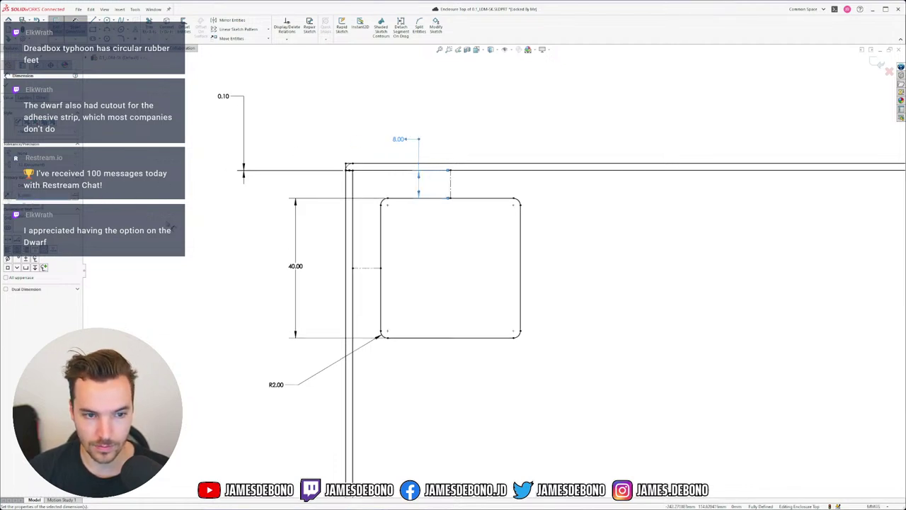
key("Escape")
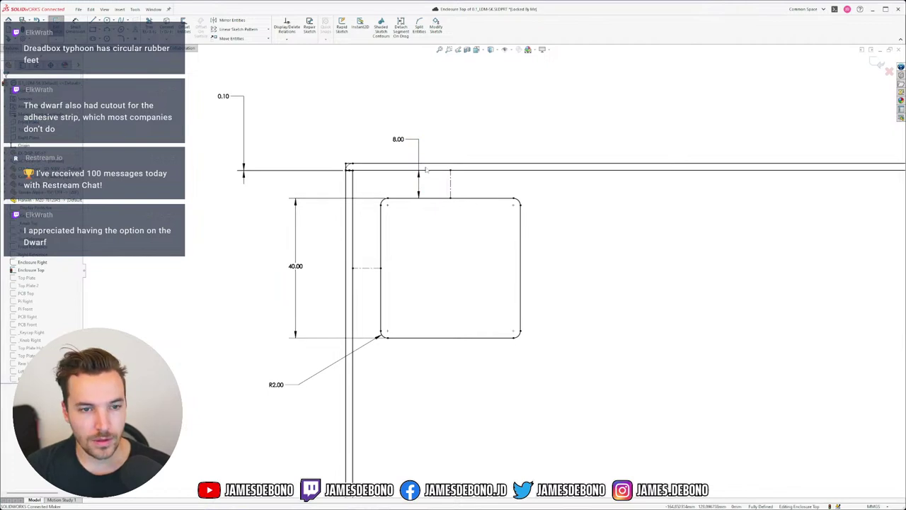
left_click_drag(416, 144, 401, 127)
- Flip the arrows of the 8 mm and 40 mm dimensions to sit between their extension lines
scroll(528, 319, "up", 5)
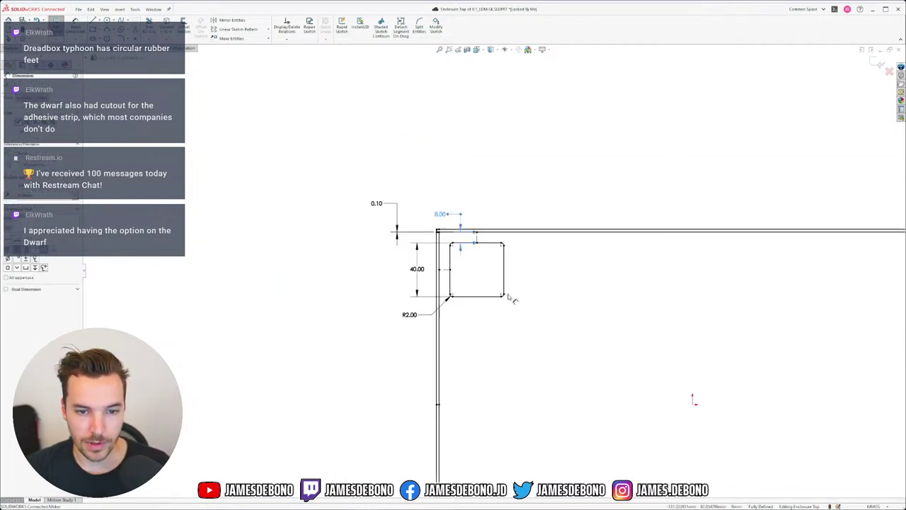
scroll(485, 286, "down", 5)
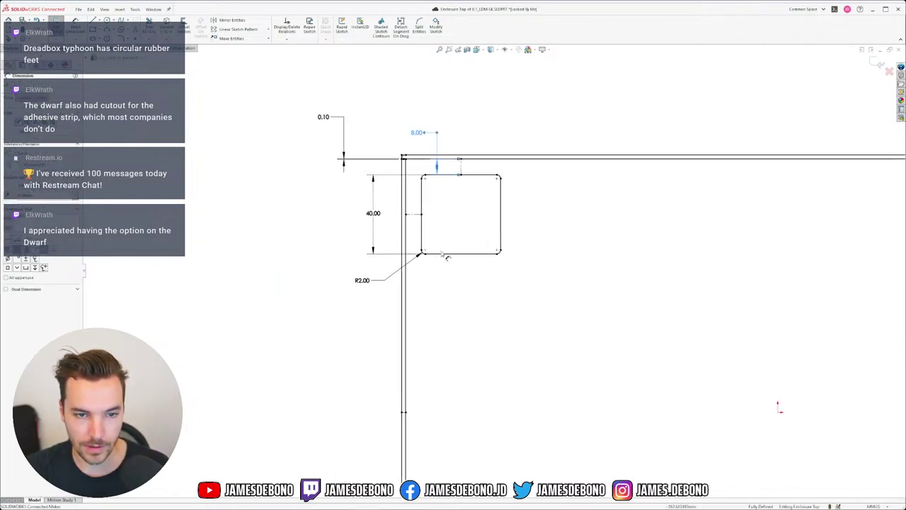
left_click(375, 211)
scroll(469, 239, "up", 5)
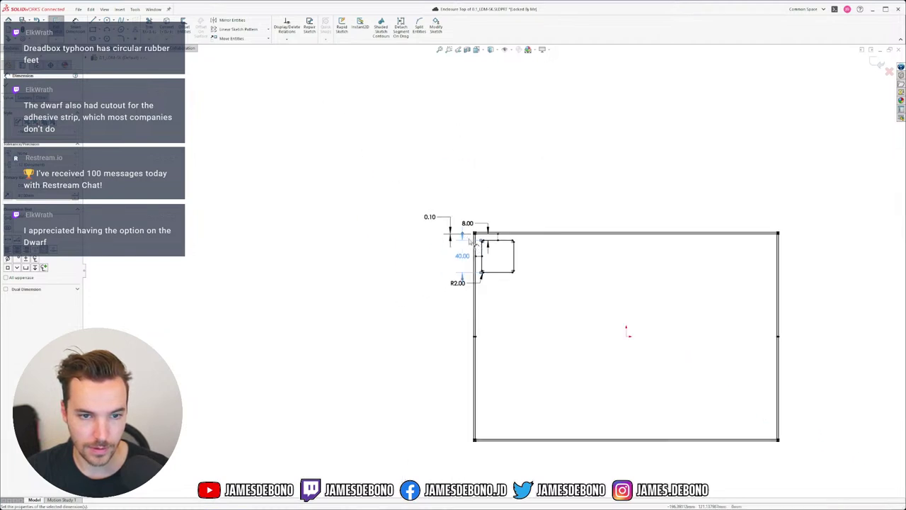
left_click(488, 250)
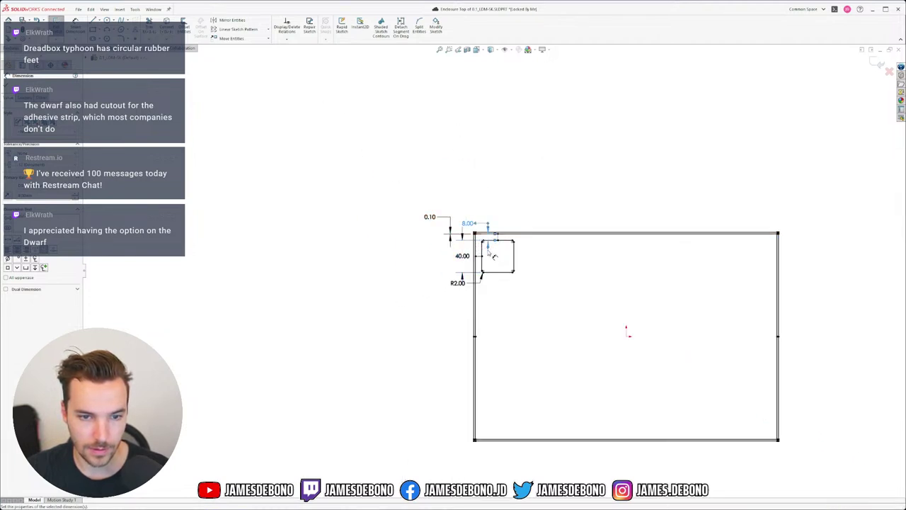
left_click(465, 241)
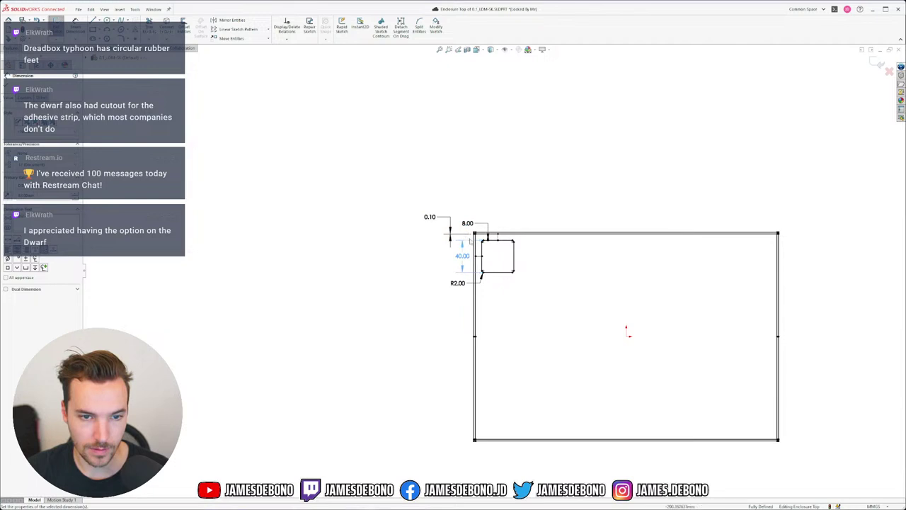
scroll(511, 258, "down", 5)
left_click(495, 269)
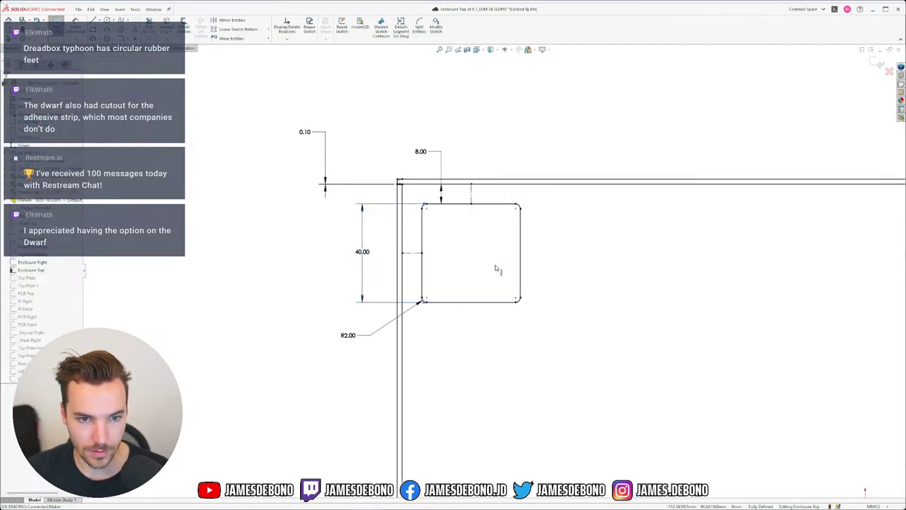
- Try pasting a copy of the rounded foot outline beside the original, and undo the paste
scroll(496, 269, "up", 2)
left_click_drag(425, 206, 532, 312)
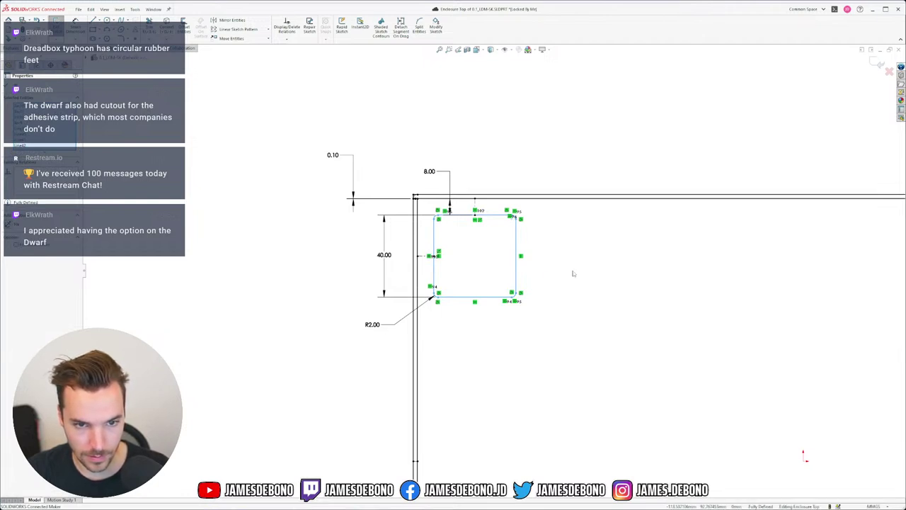
left_click(609, 259)
key("ctrl+v")
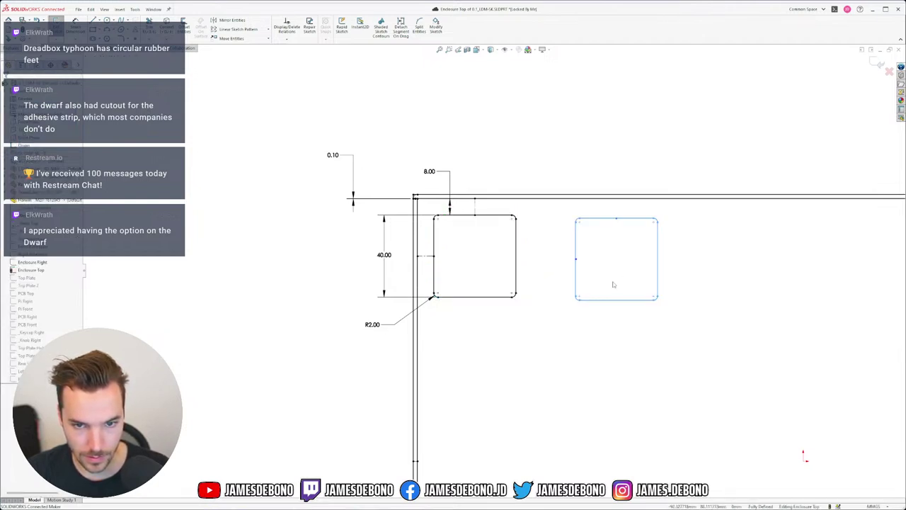
left_click(572, 322)
middle_click_drag(592, 264, 579, 269, "ctrl")
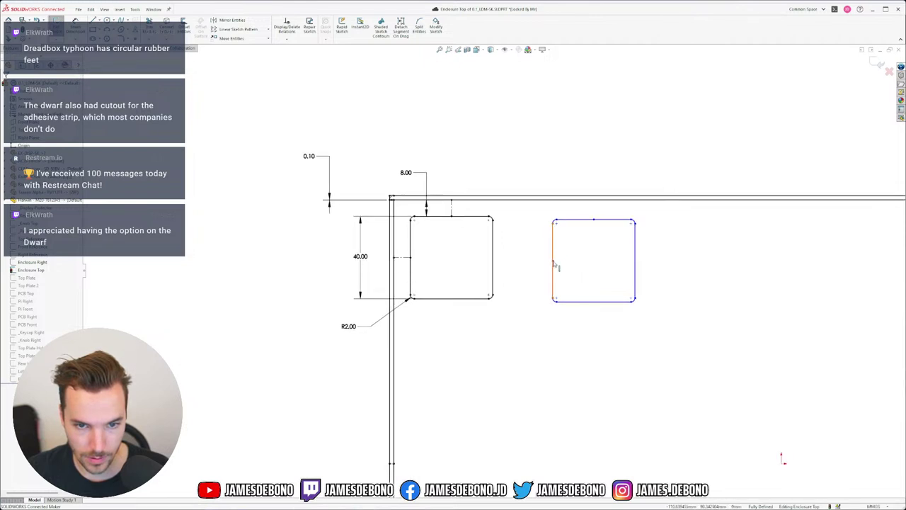
scroll(561, 273, "down", 5)
key("ctrl+z")
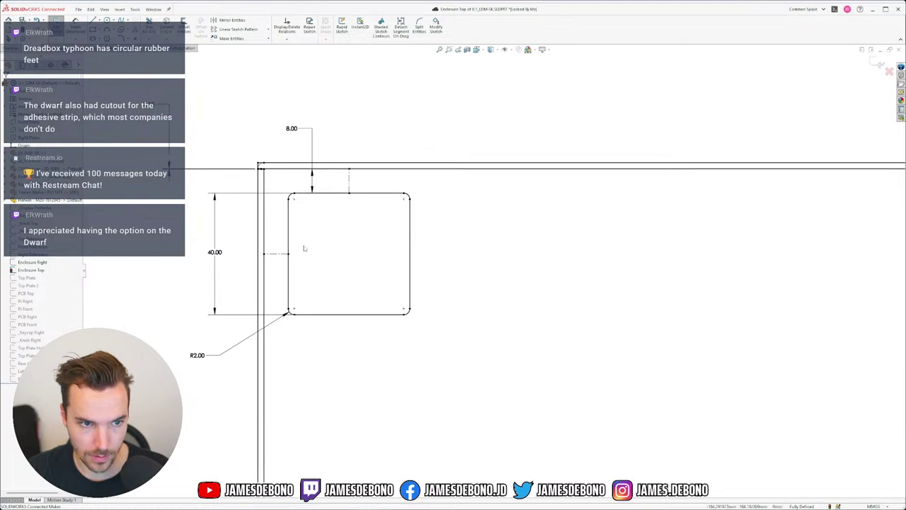
- Paste a copy of the rounded foot outline beside the original and shrink it to straight sides about 24 mm long
scroll(340, 205, "down", 3)
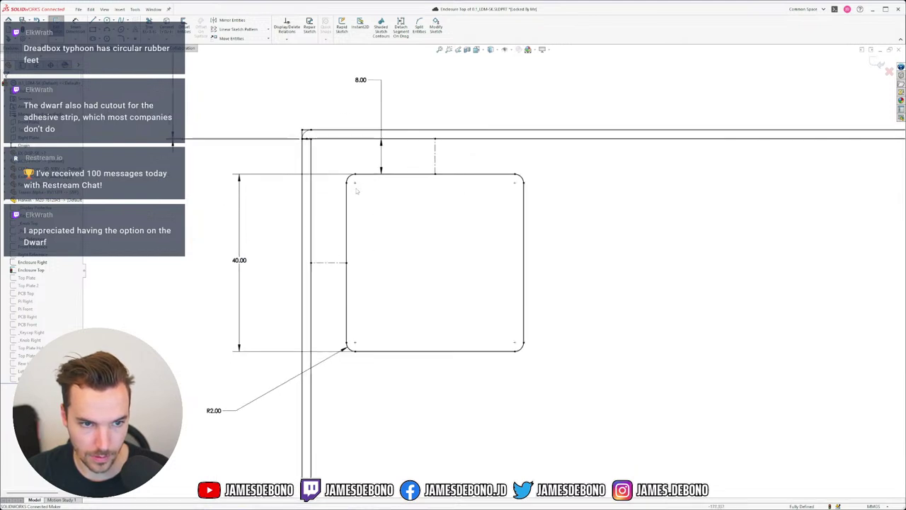
mouse_move(358, 207)
left_mouse_down()
mouse_move(530, 360)
mouse_move(565, 359)
left_mouse_up()
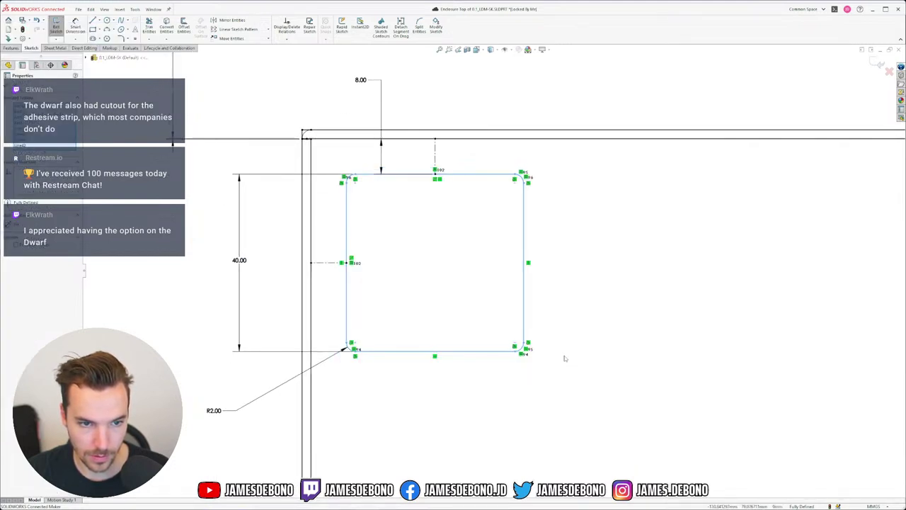
key("ctrl+v")
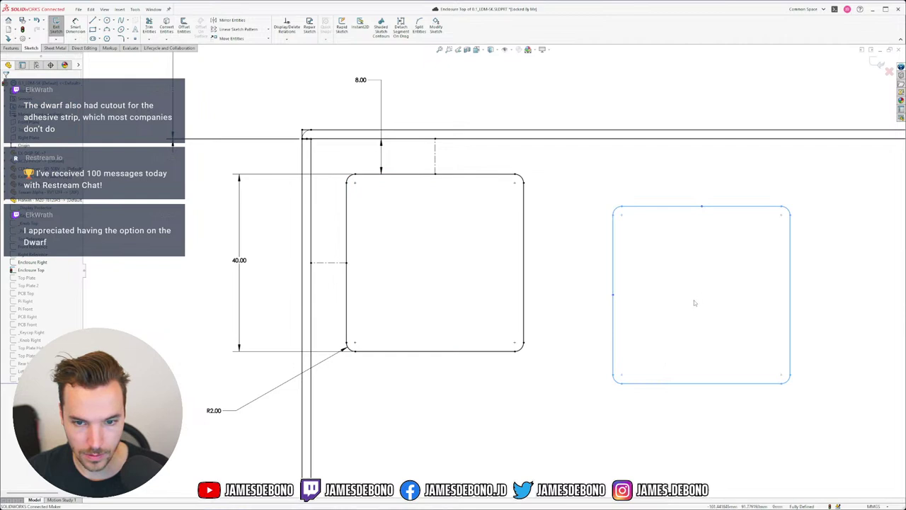
left_click_drag(615, 299, 666, 304)
left_click(755, 255)
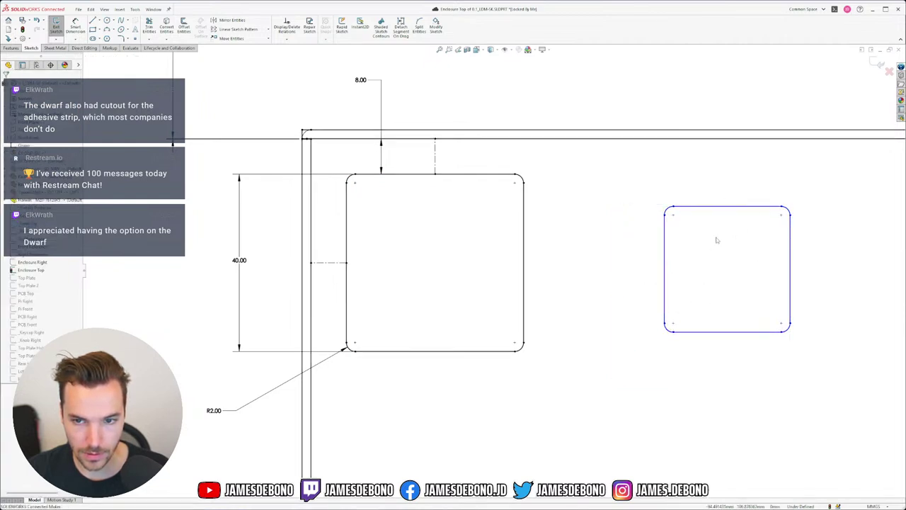
left_click(483, 175)
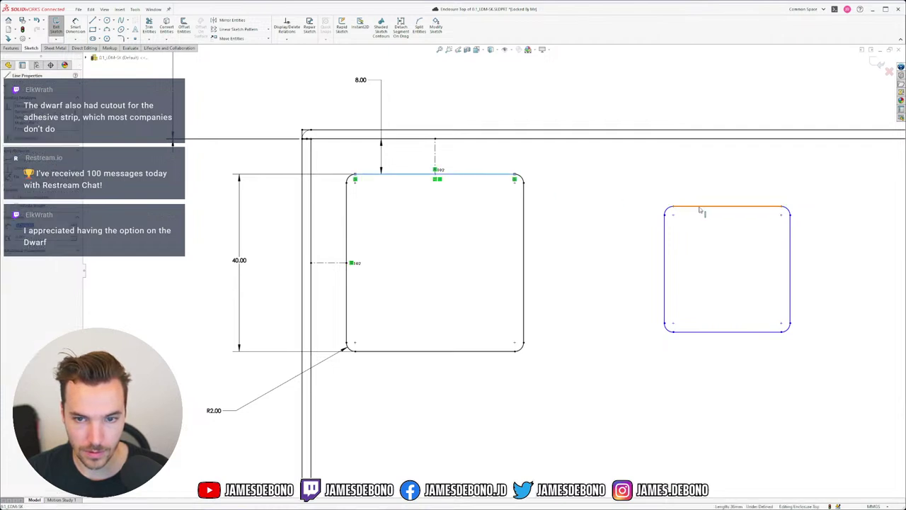
left_click(646, 283)
- Copy the resized foot outline and paste two more copies of it below the existing feet
left_click_drag(636, 198, 843, 358)
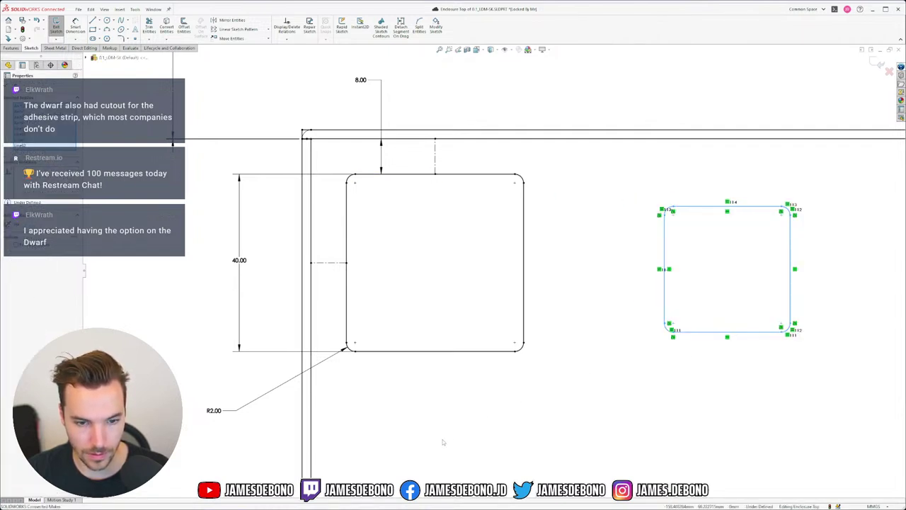
key("ctrl+c")
key("ctrl+v")
key("ctrl+v")
key("z")
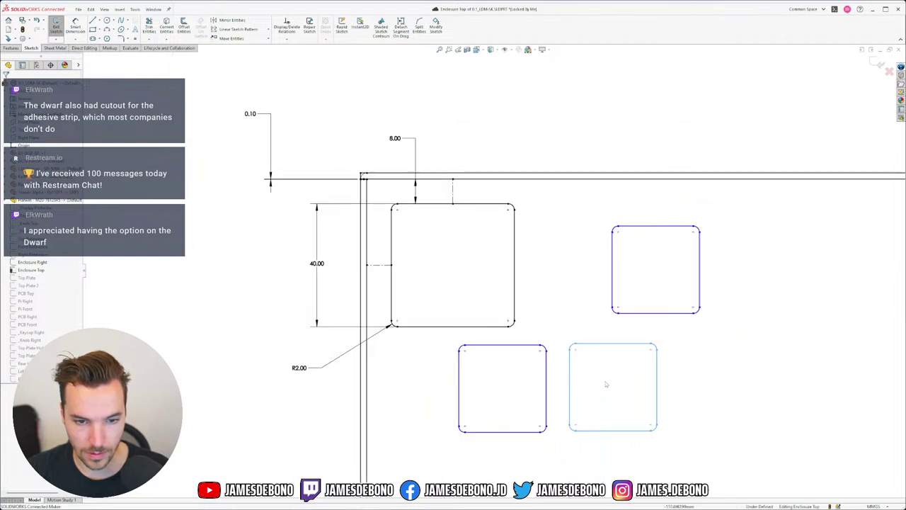
left_click(541, 450)
scroll(505, 421, "down", 2)
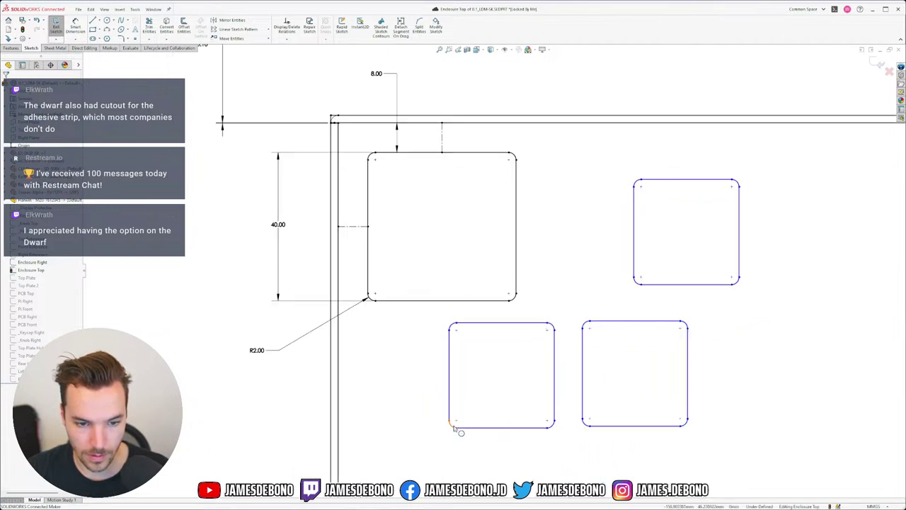
- Make a corner arc of each of the three copies equal to the original foot's R2 corner arc
left_click(453, 425)
left_click(369, 295, "ctrl")
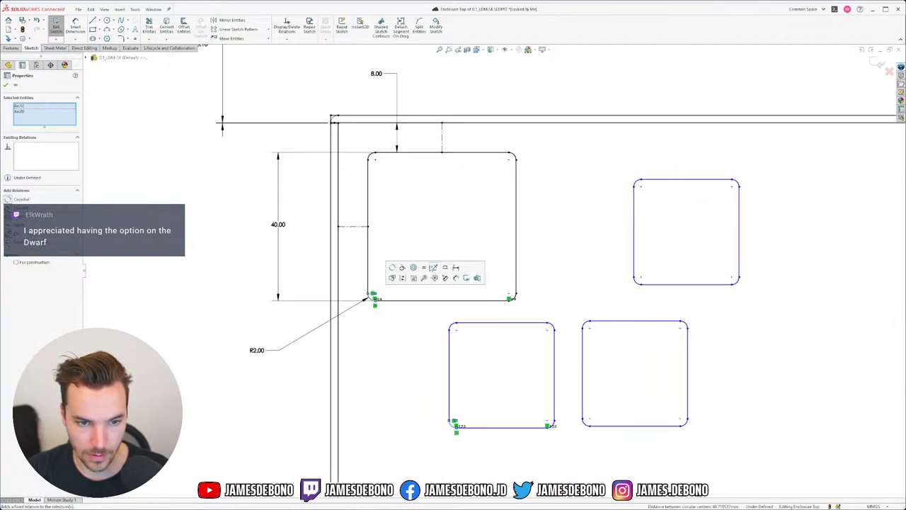
left_click(635, 282)
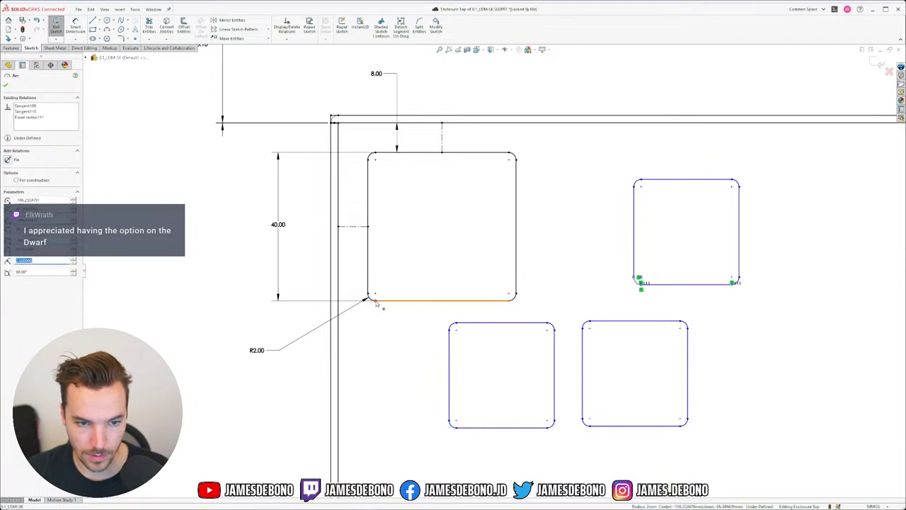
left_click(370, 298, "ctrl")
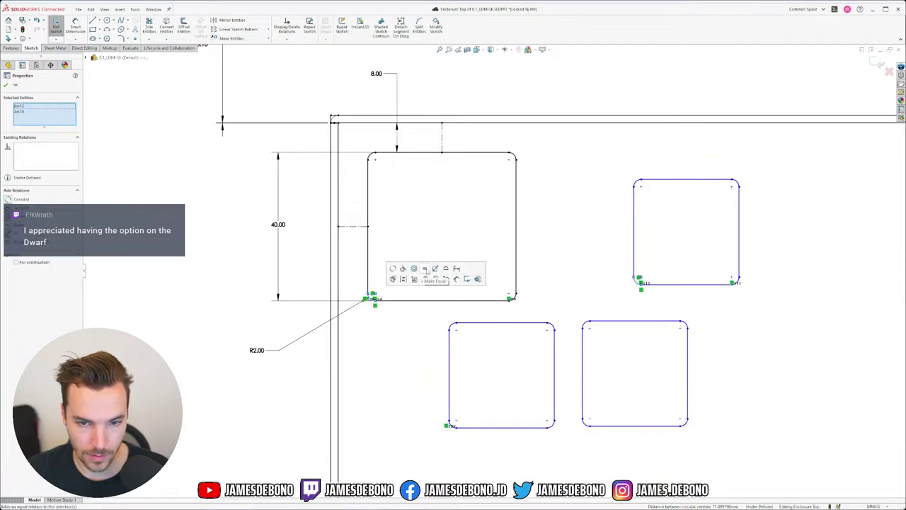
left_click(424, 269)
left_click(584, 424)
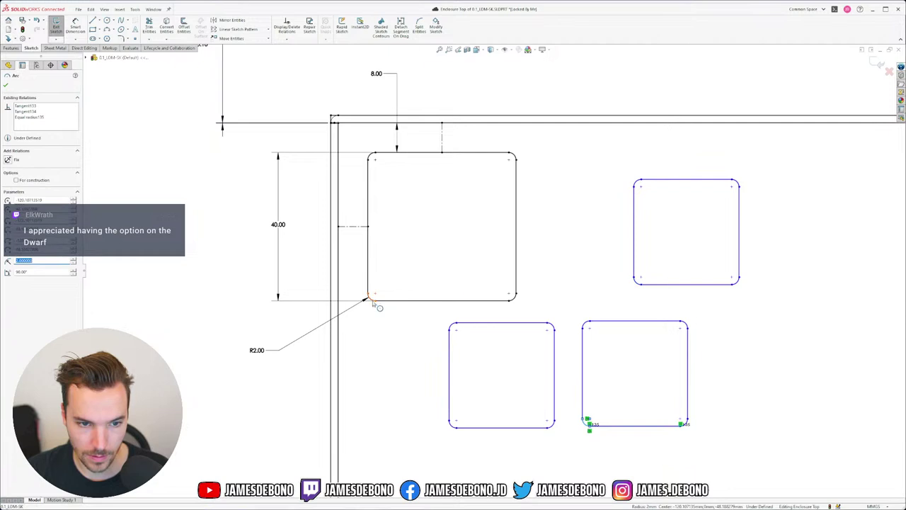
left_click(370, 299, "ctrl")
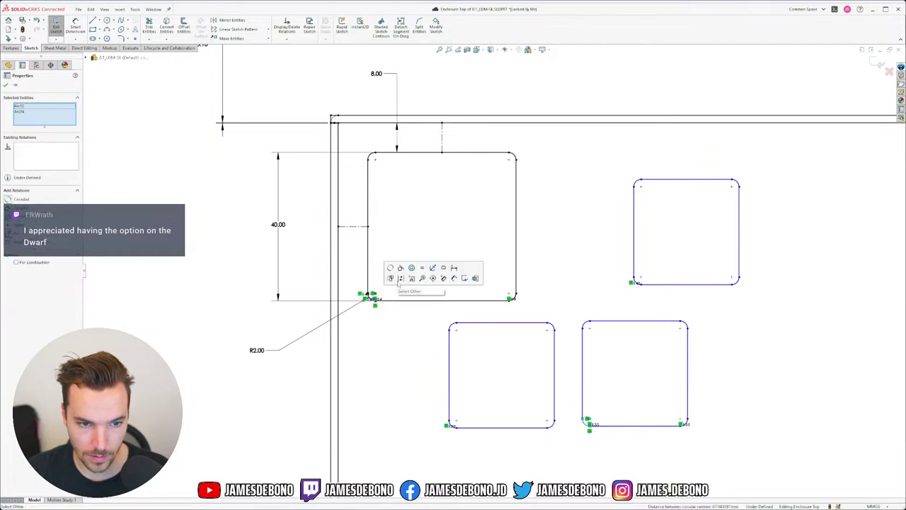
left_click(486, 212)
- Make the left side of each of the three copies equal in length to the original foot's left side
left_click(368, 186)
left_click(634, 233, "ctrl")
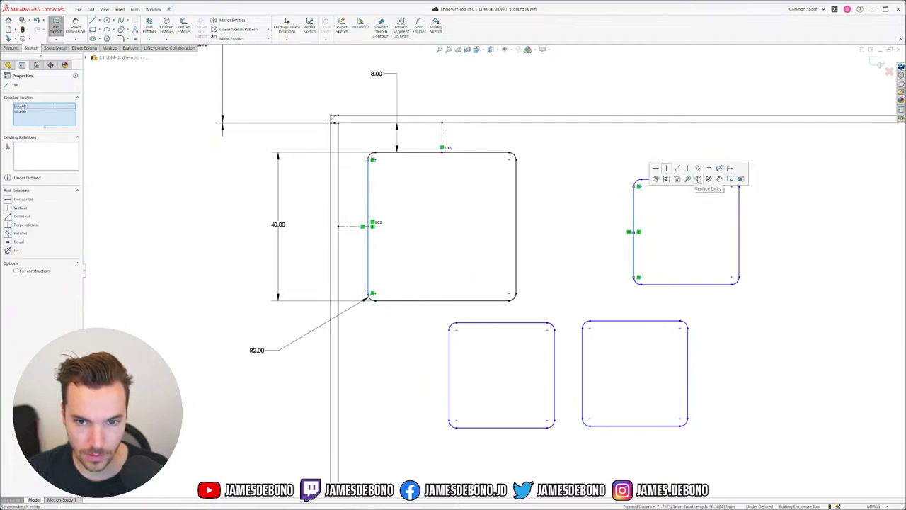
left_click(710, 171)
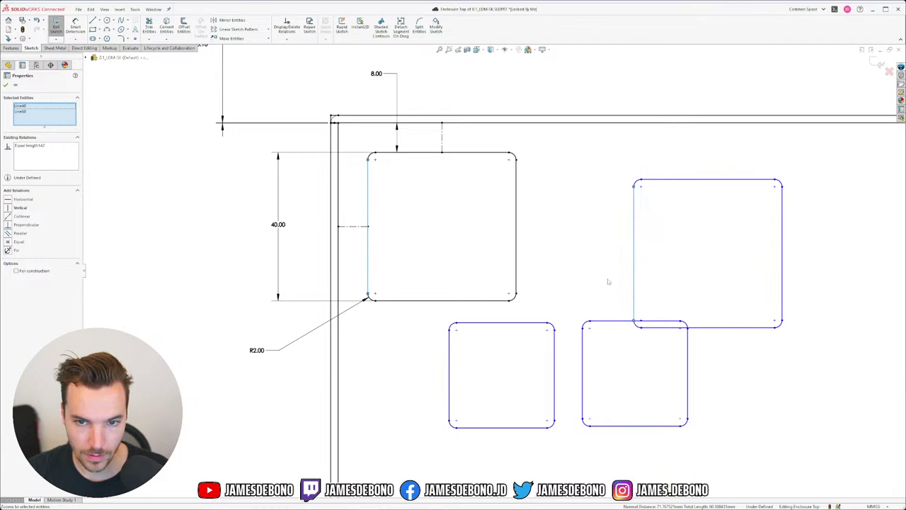
left_click(453, 344)
left_click(369, 258, "ctrl")
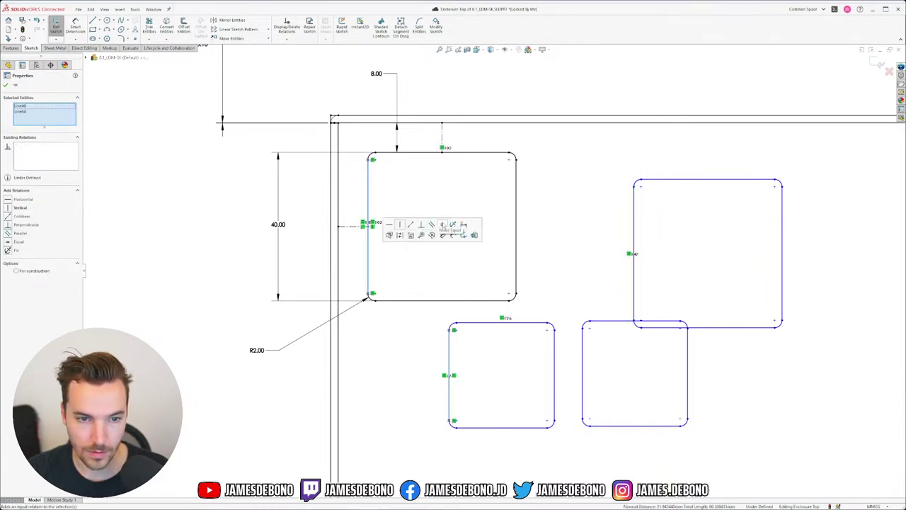
left_click(444, 225)
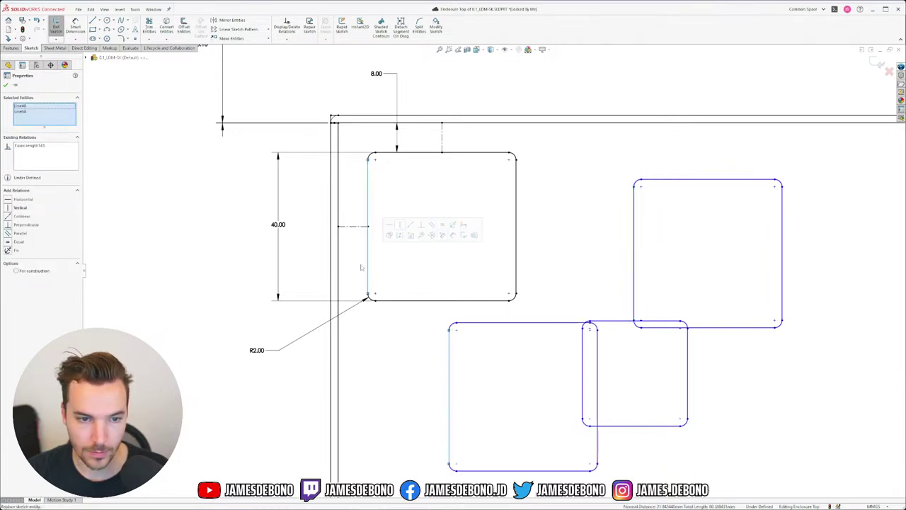
left_click(587, 350)
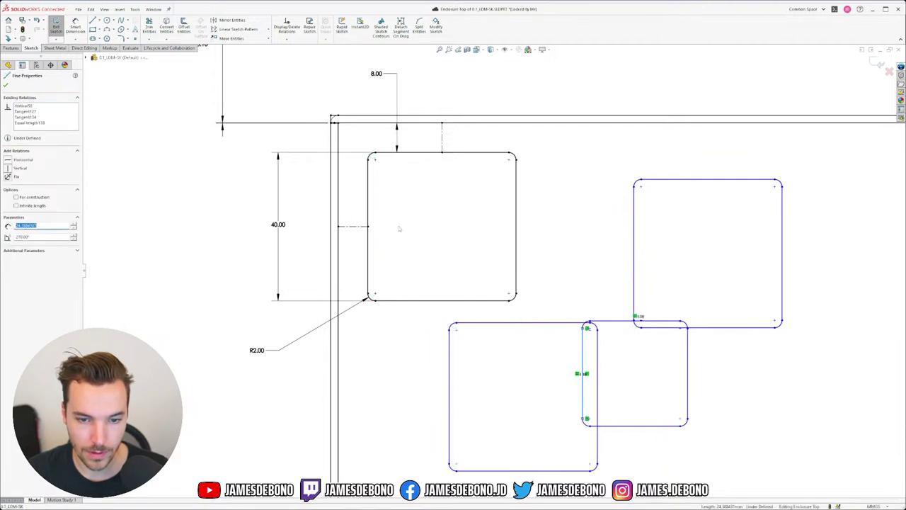
left_click(370, 255, "ctrl")
left_click(18, 242)
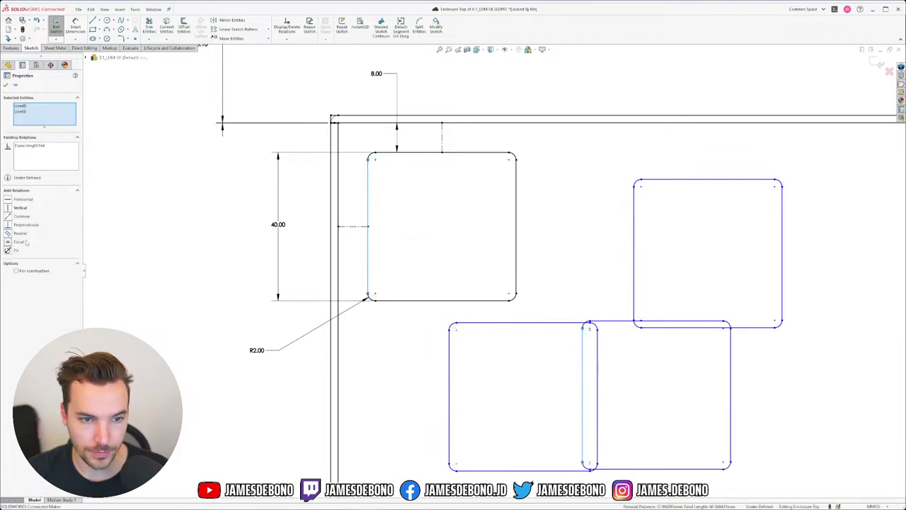
- Move the overlapping foot copies apart so that none of their outlines intersect
left_click(708, 395)
left_click_drag(724, 320, 724, 293)
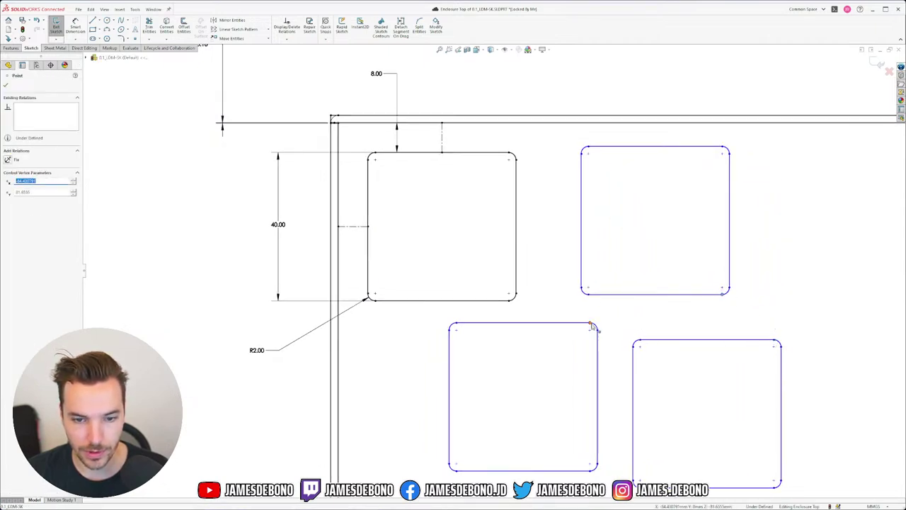
left_click_drag(593, 324, 534, 335)
scroll(542, 381, "up", 4)
scroll(546, 378, "down", 2)
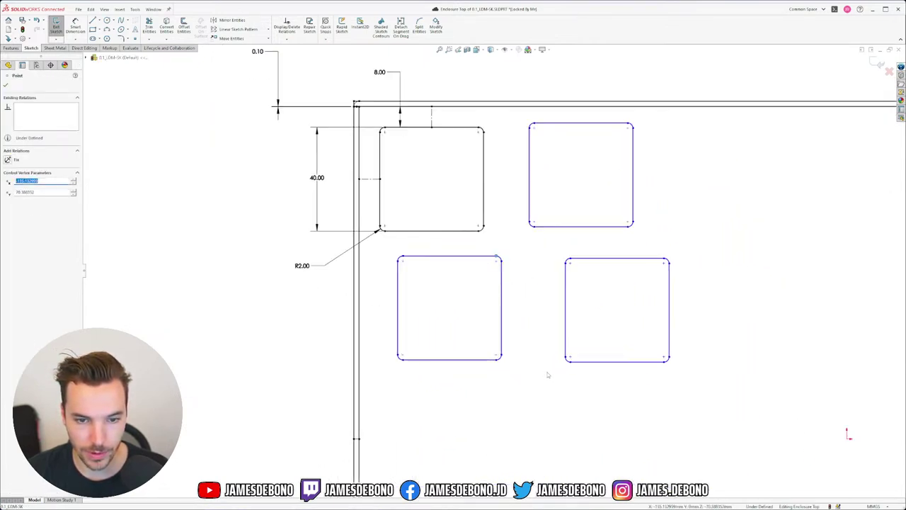
- Move the three foot copies to the enclosure's lower-left, lower-right and upper-right corners
scroll(566, 379, "up", 5)
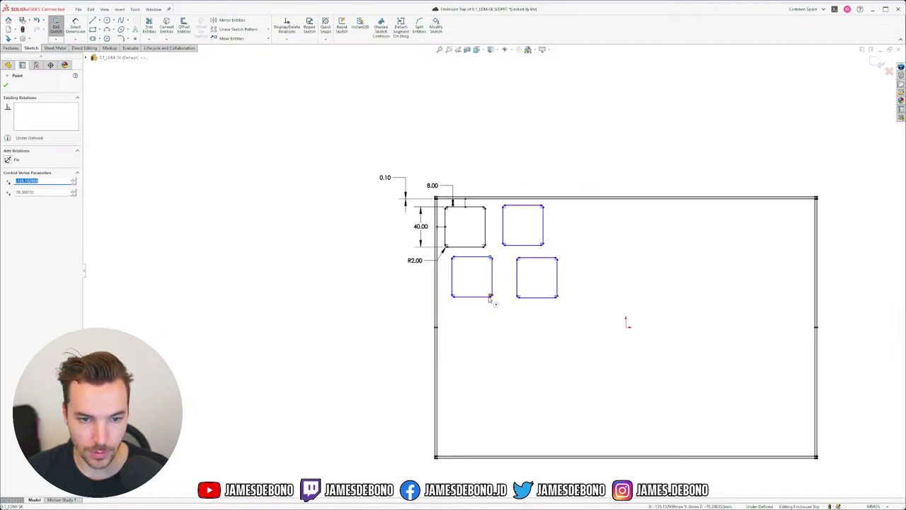
left_click_drag(489, 299, 492, 447)
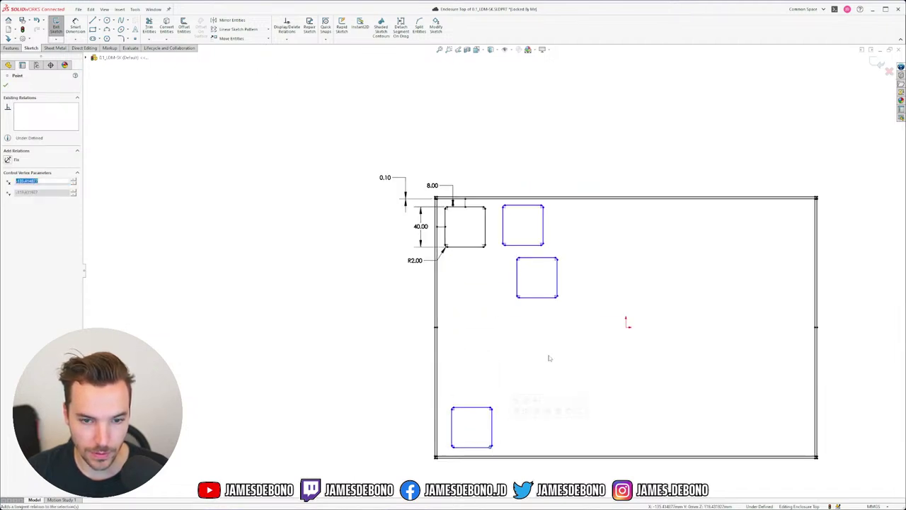
left_click_drag(557, 299, 801, 448)
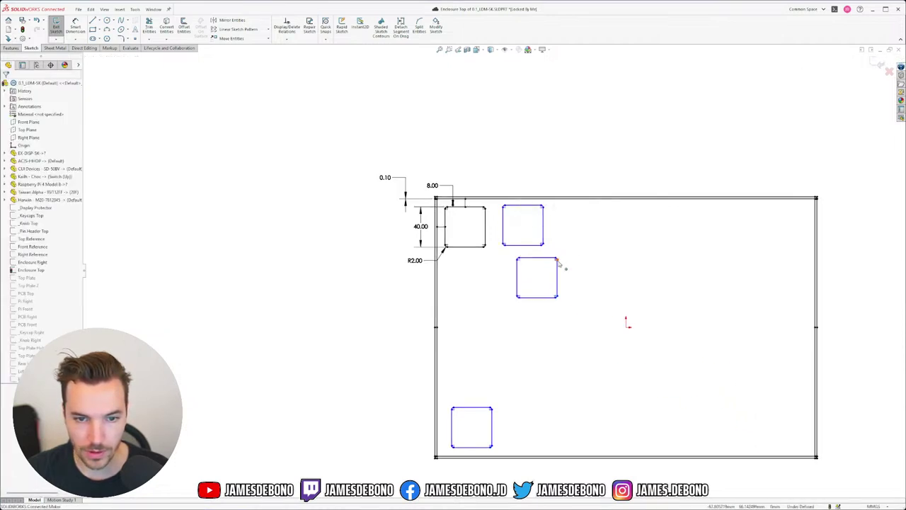
left_click_drag(558, 258, 804, 408)
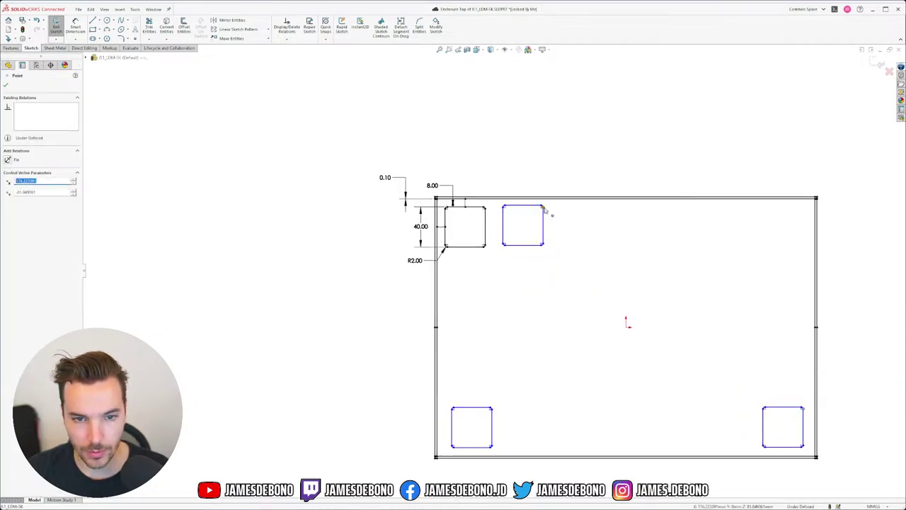
left_click_drag(545, 208, 806, 207)
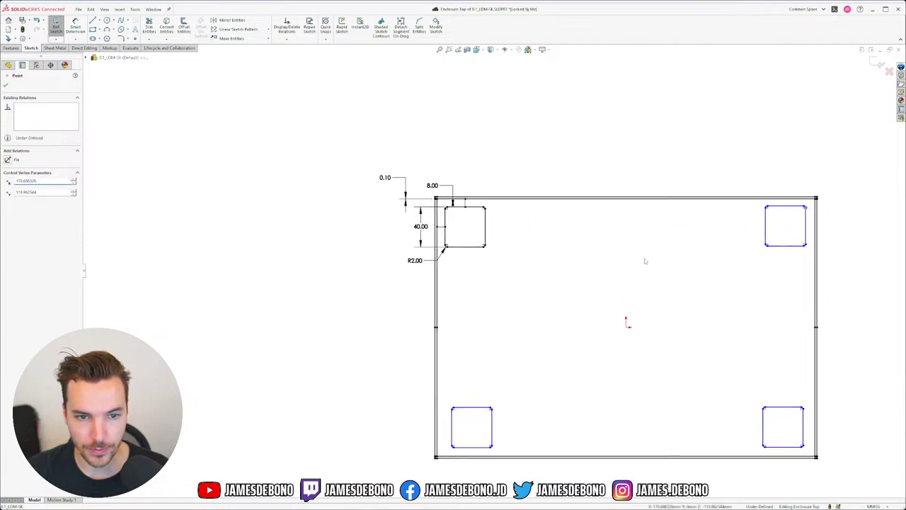
left_click(644, 262)
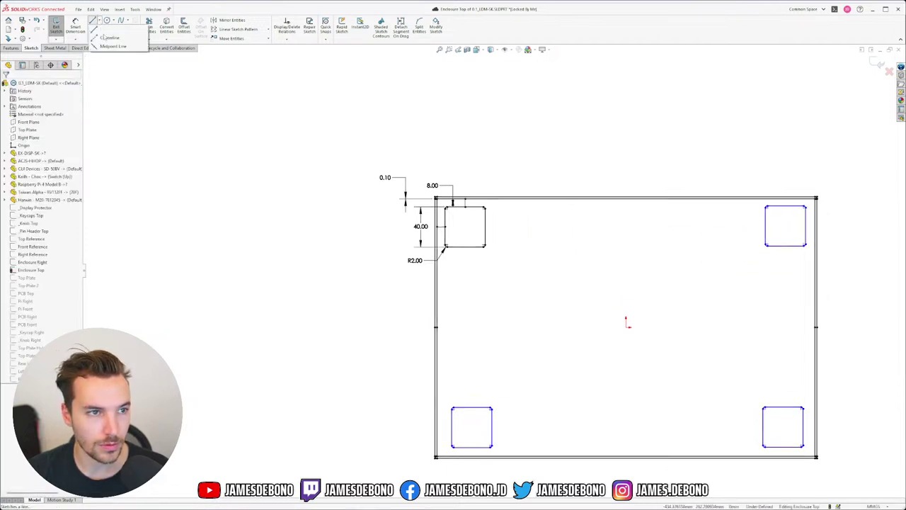
- Draw construction lines from the upper-right foot's top and right side midpoints to the adjacent enclosure edges
key("l")
left_click(786, 206)
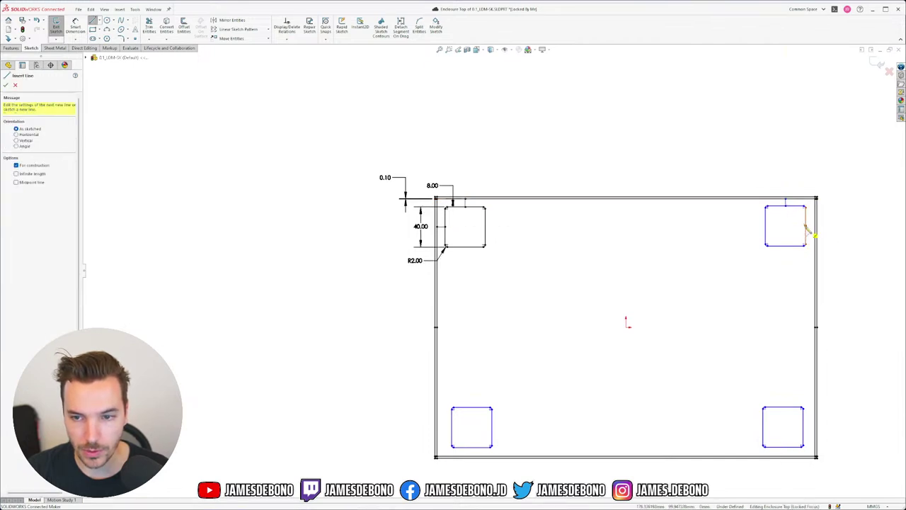
left_click(818, 226)
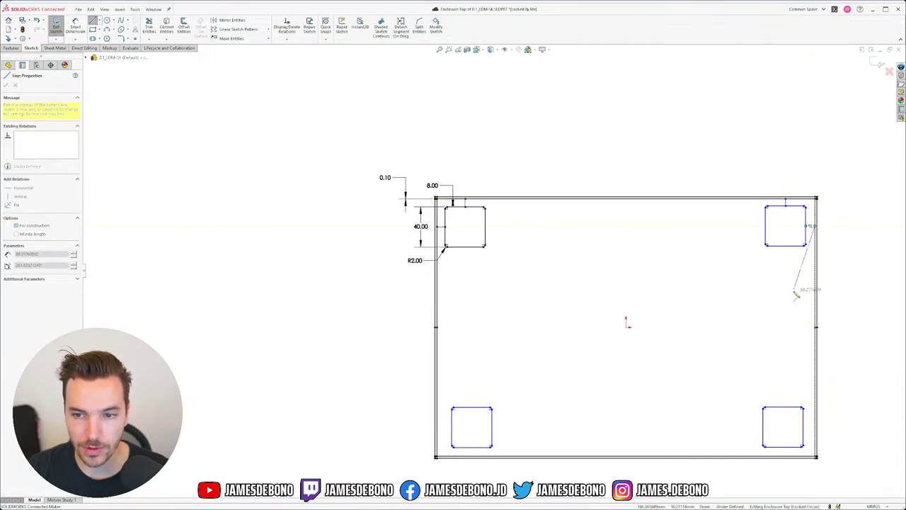
key("Escape")
- Draw construction lines from the lower-right foot's right and bottom side midpoints to the adjacent enclosure edges
left_click(817, 429)
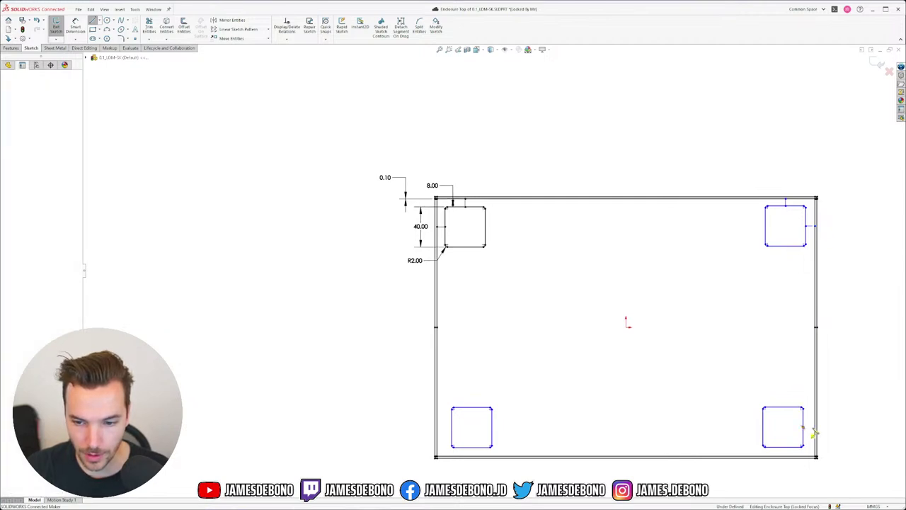
key("Escape")
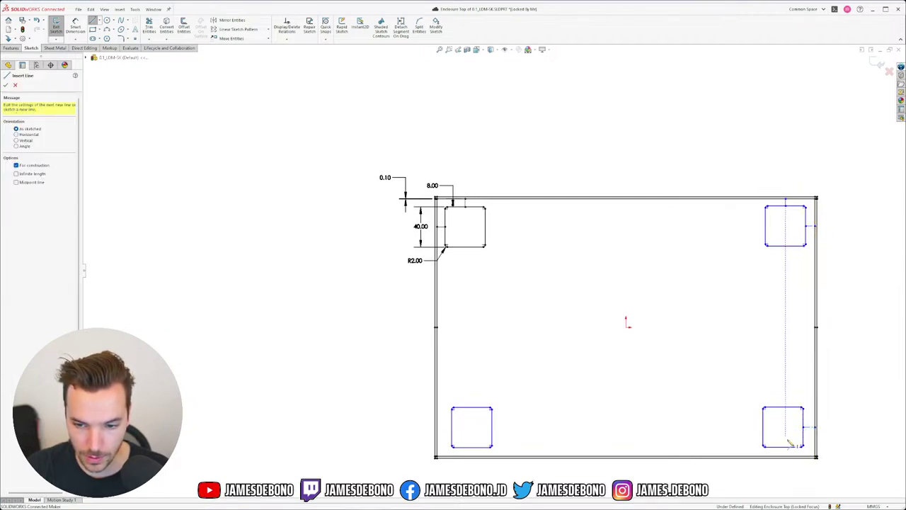
left_click(783, 447)
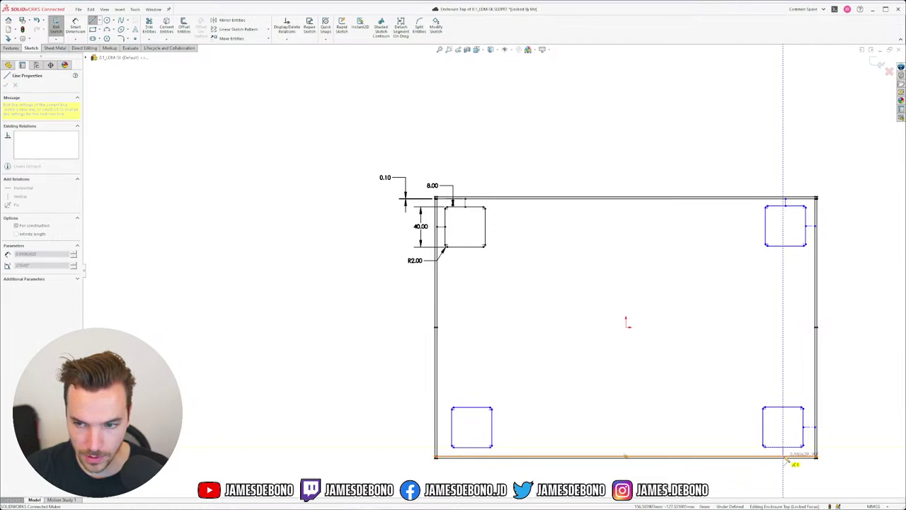
left_click(783, 457)
key("Escape")
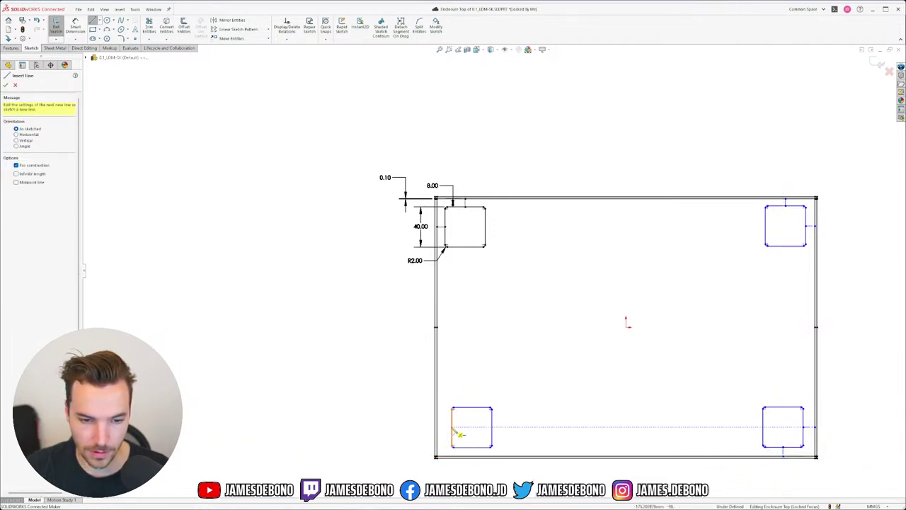
- Draw construction lines from the lower-left foot's left and bottom side midpoints to the adjacent enclosure edges
left_click(451, 427)
left_click(437, 427)
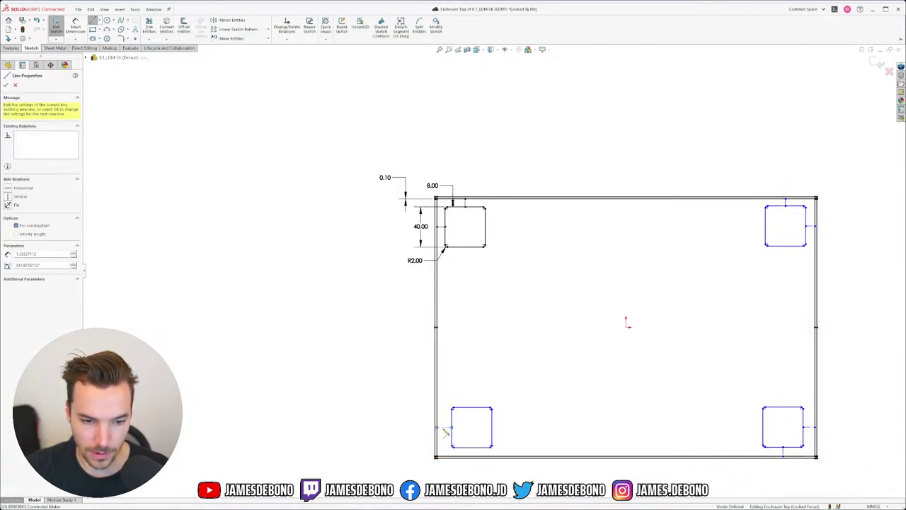
key("Escape")
left_click(472, 447)
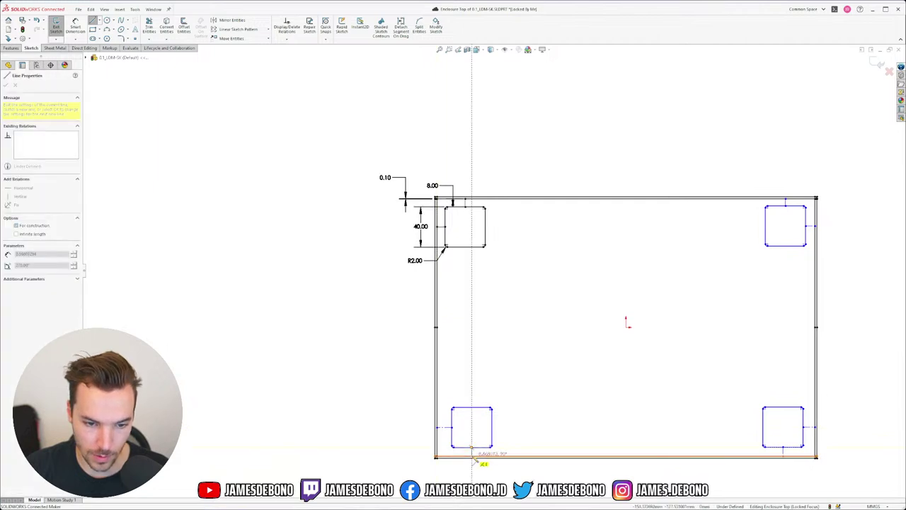
key("Escape")
key("Escape")
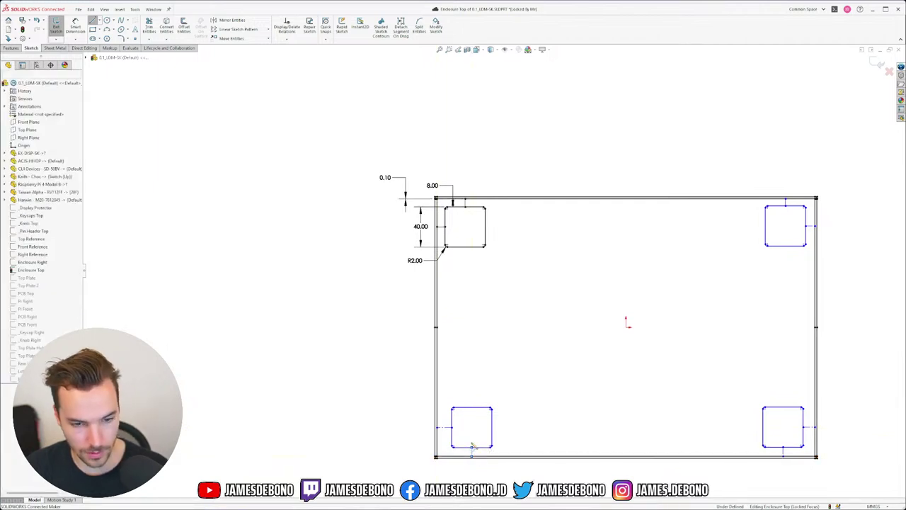
- Make the two edge-offset construction lines equal in length at each of the three copied feet
left_click_drag(416, 422, 483, 468)
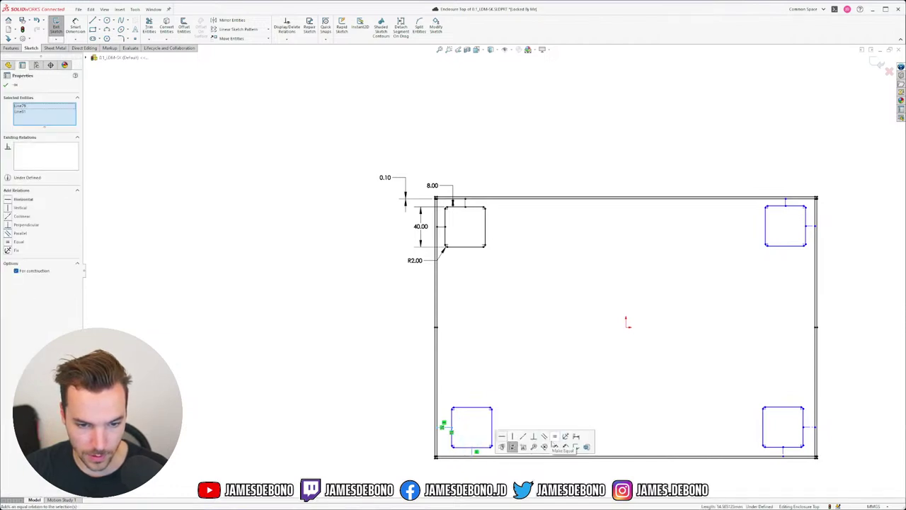
left_click(538, 437)
left_click_drag(777, 437, 795, 472)
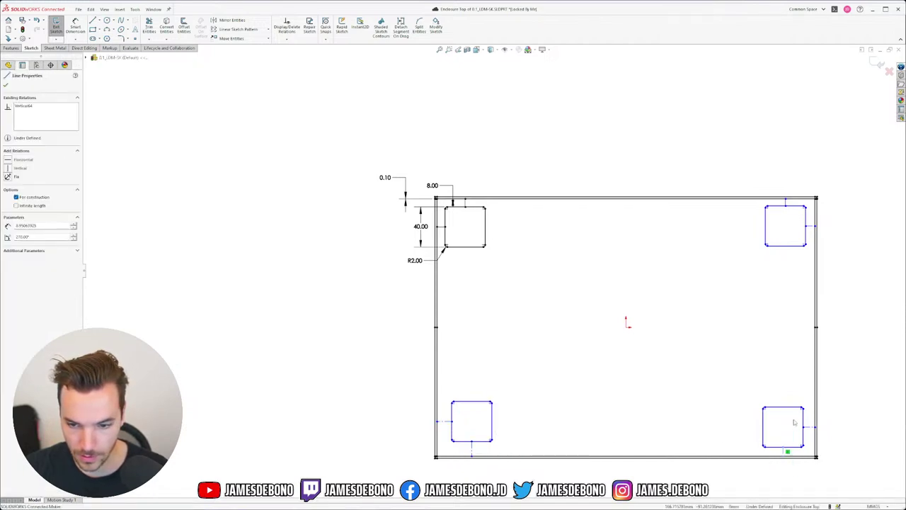
left_click_drag(797, 422, 831, 439, "ctrl")
left_click(903, 405)
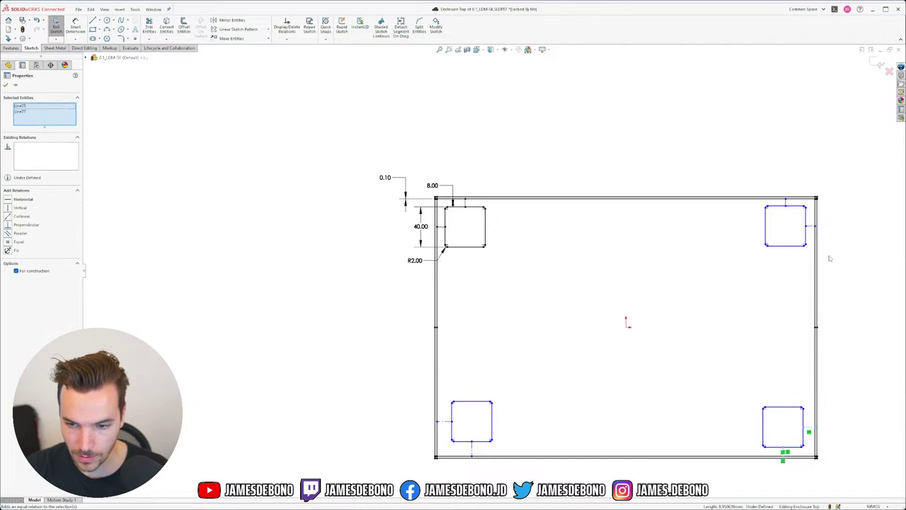
left_click_drag(790, 218, 841, 237)
left_click_drag(775, 182, 794, 224, "ctrl")
left_click(865, 187)
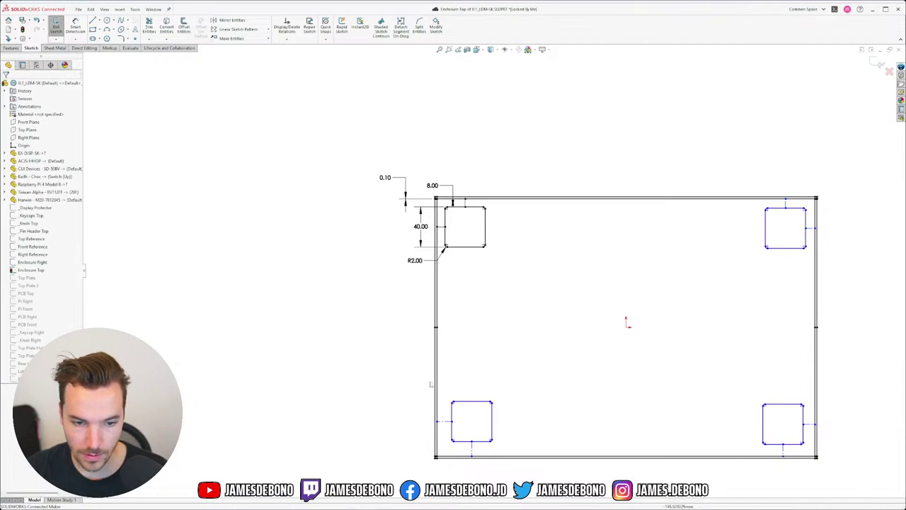
- Set the vertical edge-offset construction line of each copied foot equal to the one on the first, upper-left foot
left_click(465, 203)
left_click(473, 447, "ctrl")
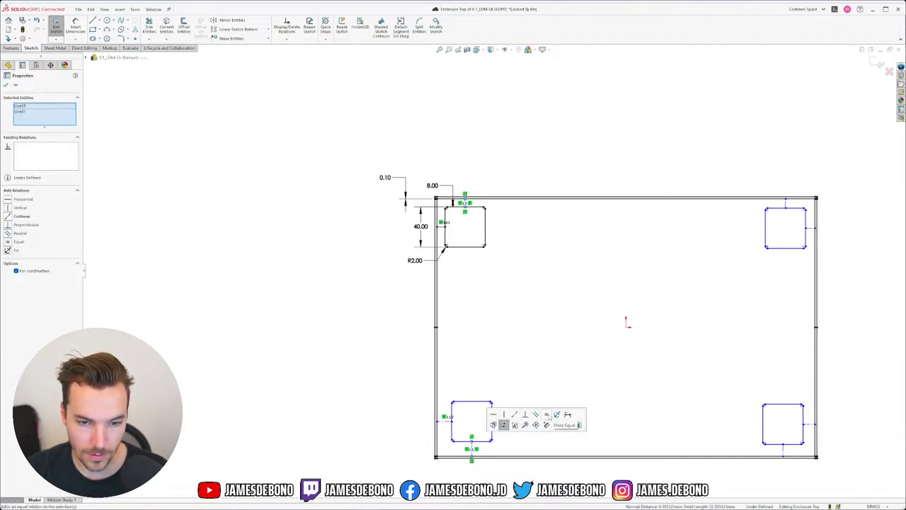
left_click(551, 420)
left_click(786, 204)
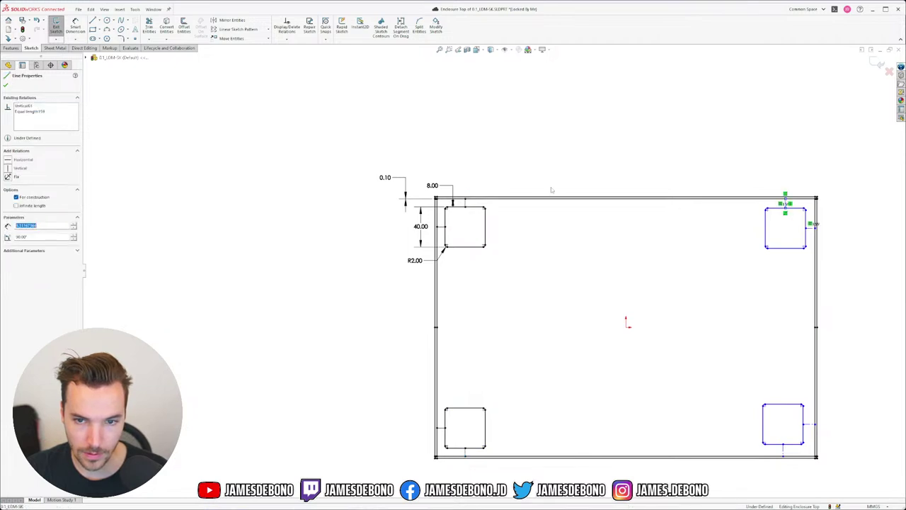
left_click(467, 204, "ctrl")
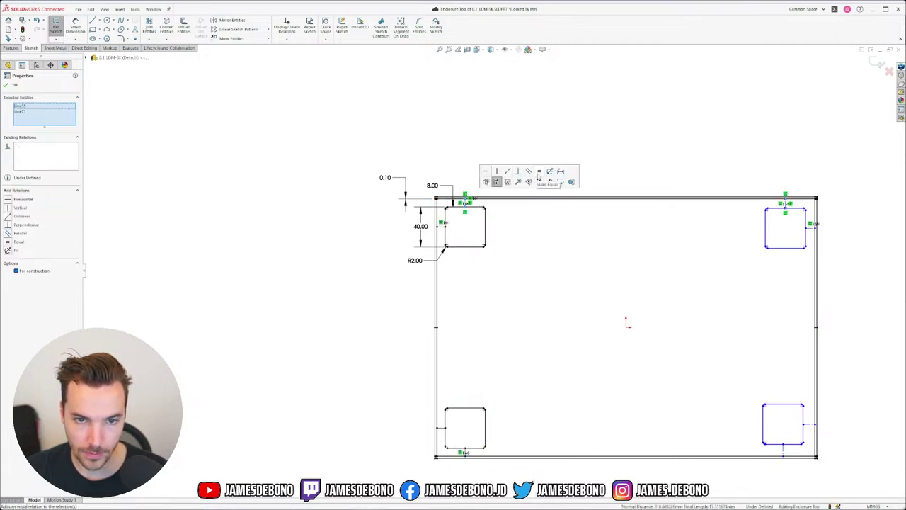
left_click(541, 181)
left_click(784, 447)
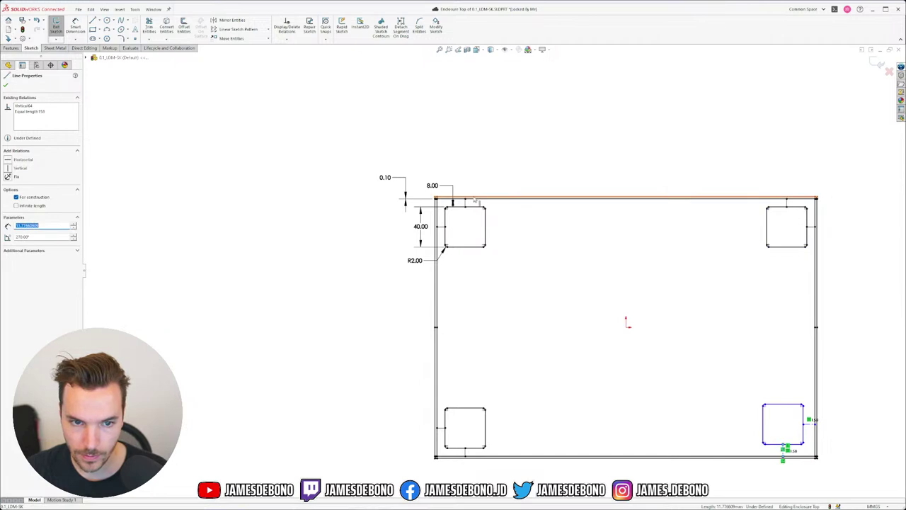
left_click(626, 197, "ctrl")
left_click(528, 171)
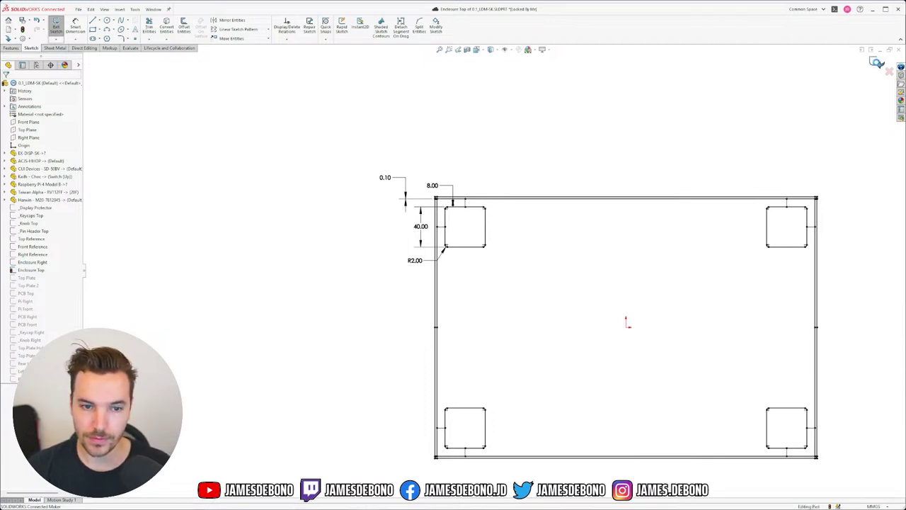
- Open the Enclosure Right sketch for editing and draw a vertical centerline about 2.27 mm long downward from the origin
left_click(34, 263)
left_click(42, 243)
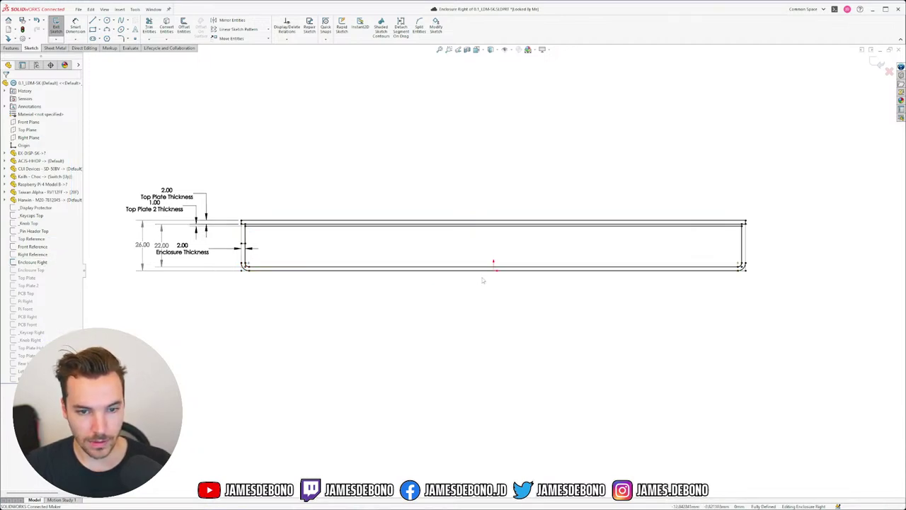
left_click(99, 21)
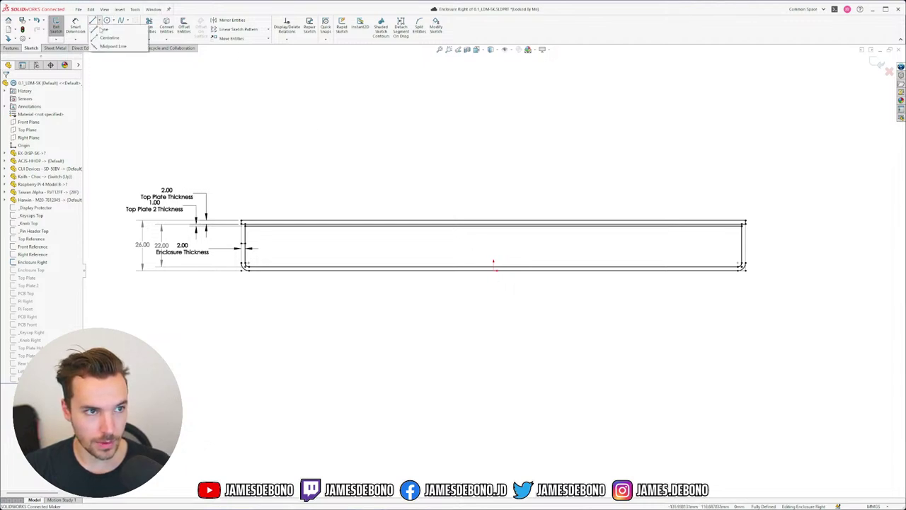
left_click(107, 38)
scroll(500, 285, "down", 6)
scroll(481, 254, "down", 3)
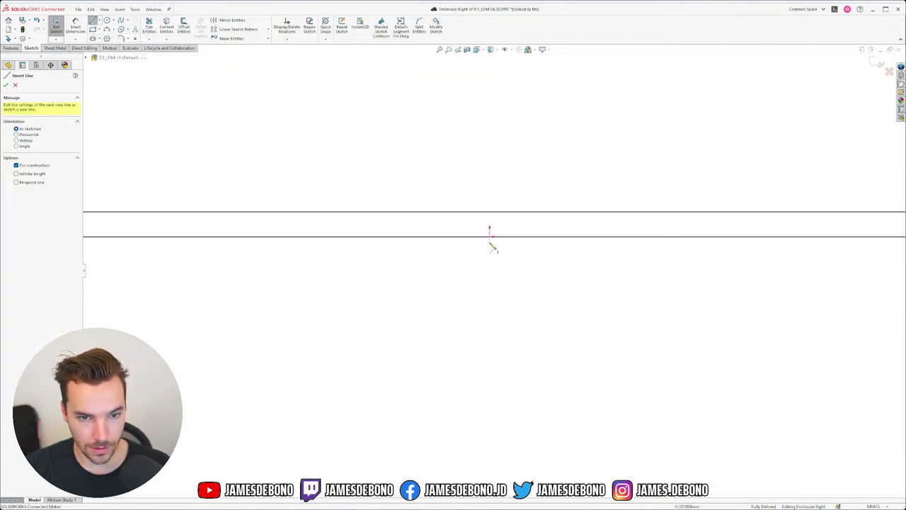
left_click(489, 236)
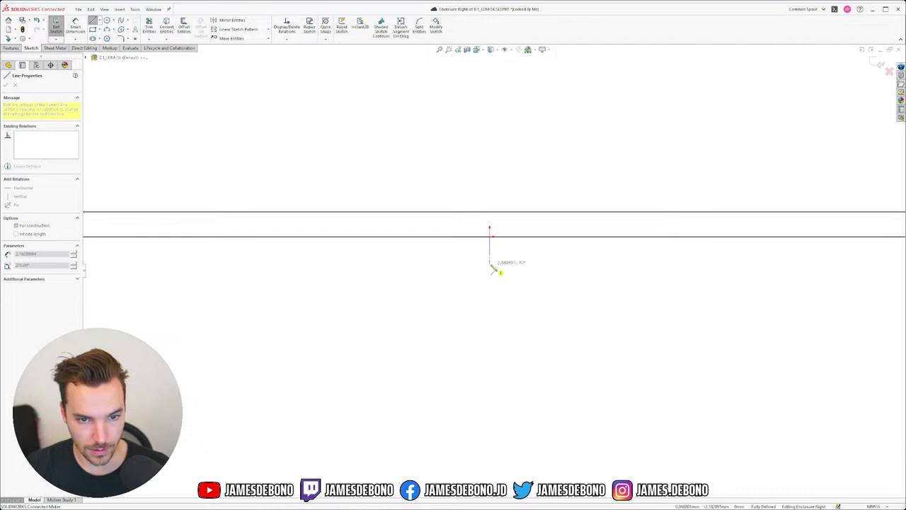
left_click(490, 264)
key("Escape")
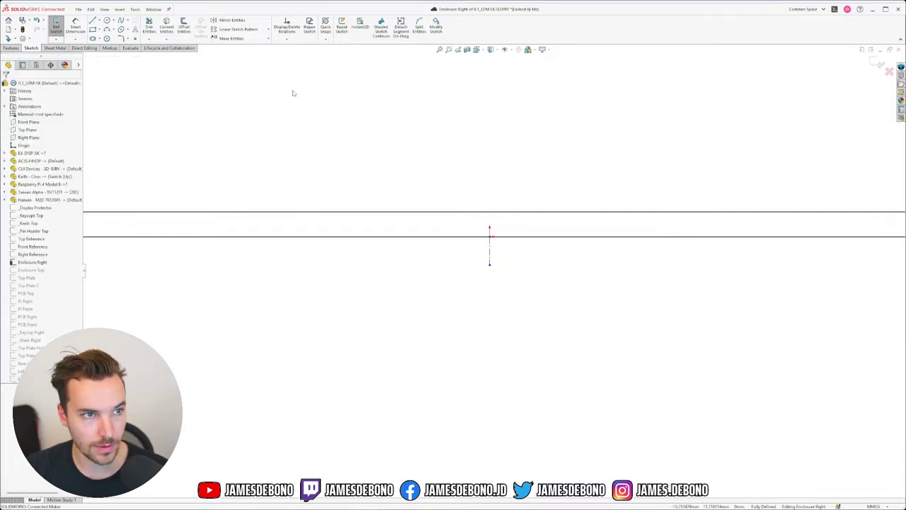
- Dimension the new vertical centerline's length to 2 mm
left_click(75, 25)
left_click(490, 247)
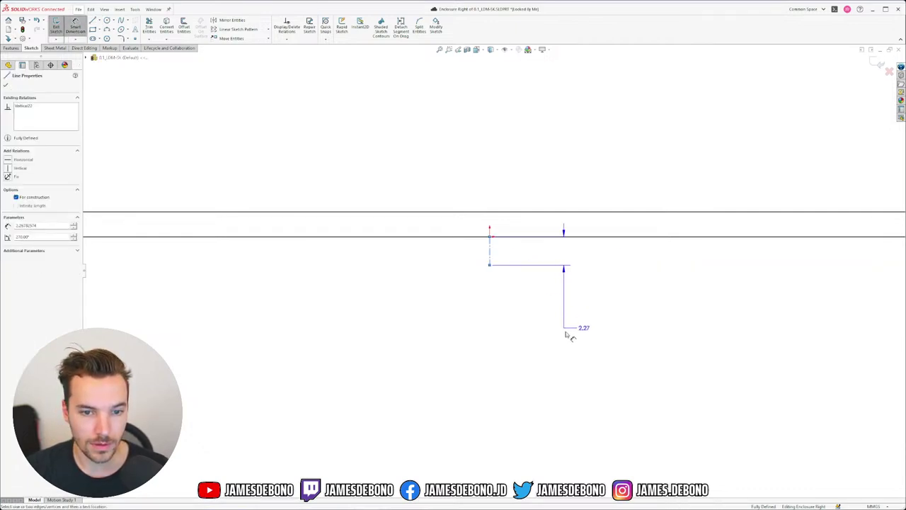
left_click(571, 369)
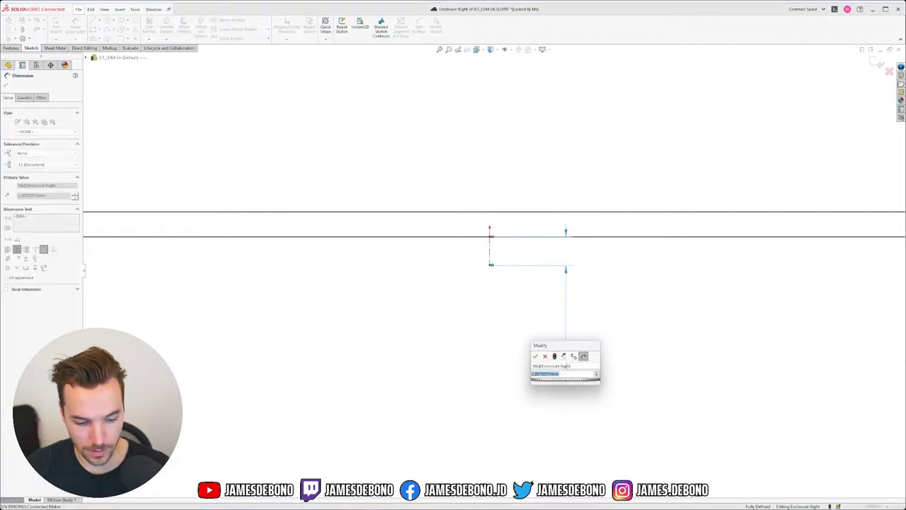
type("2")
key("Return")
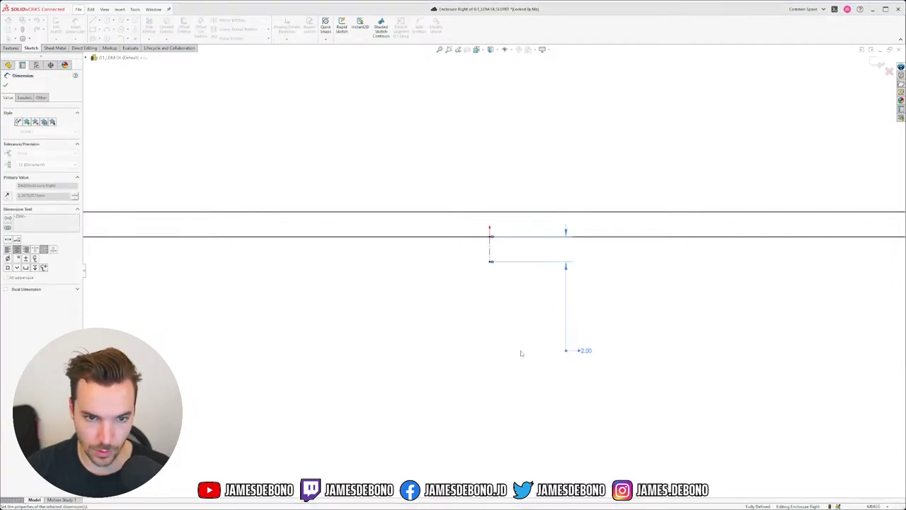
- Prefix the 2 mm dimension with the text "Feet Thickness =", flip its arrows inward and exit the sketch
left_click(48, 216)
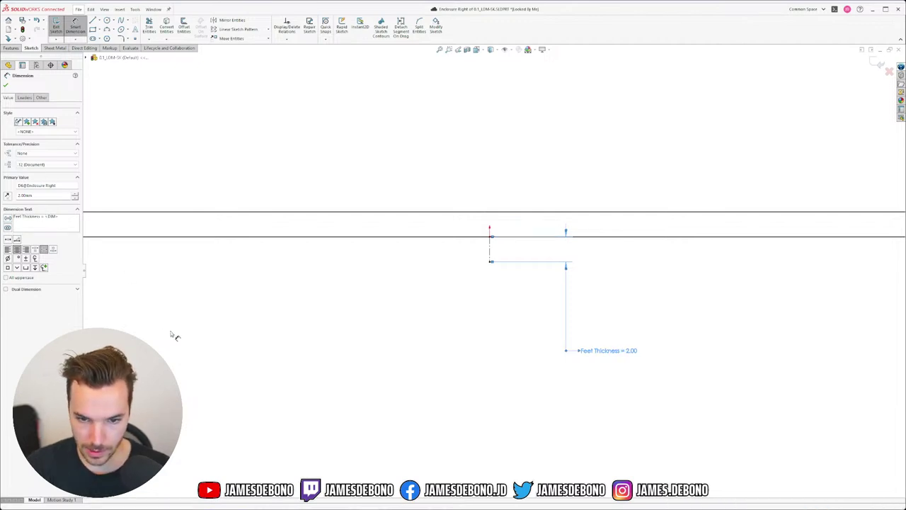
left_click(333, 313)
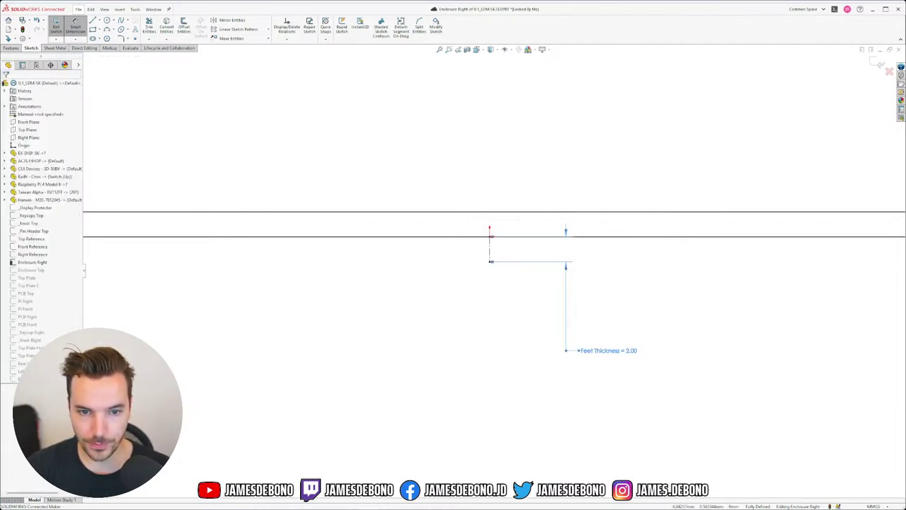
left_click(567, 229)
left_click(878, 65)
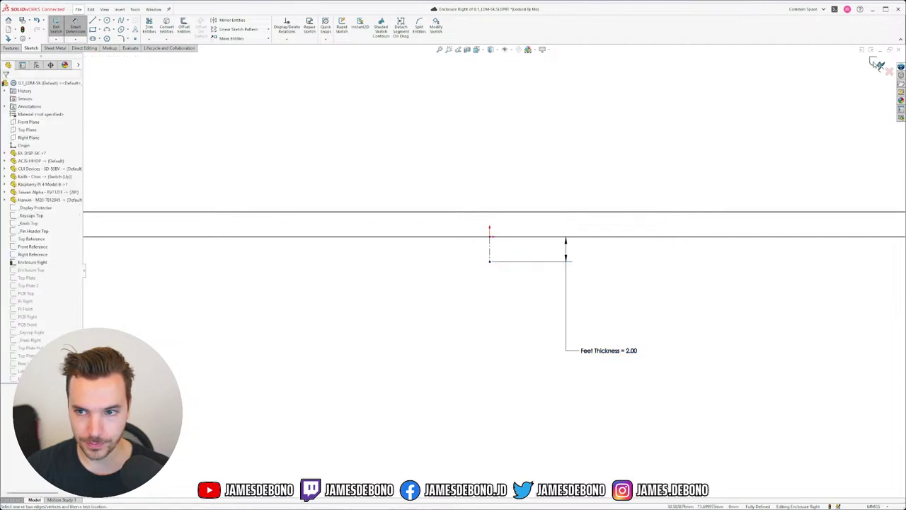
left_click(873, 62)
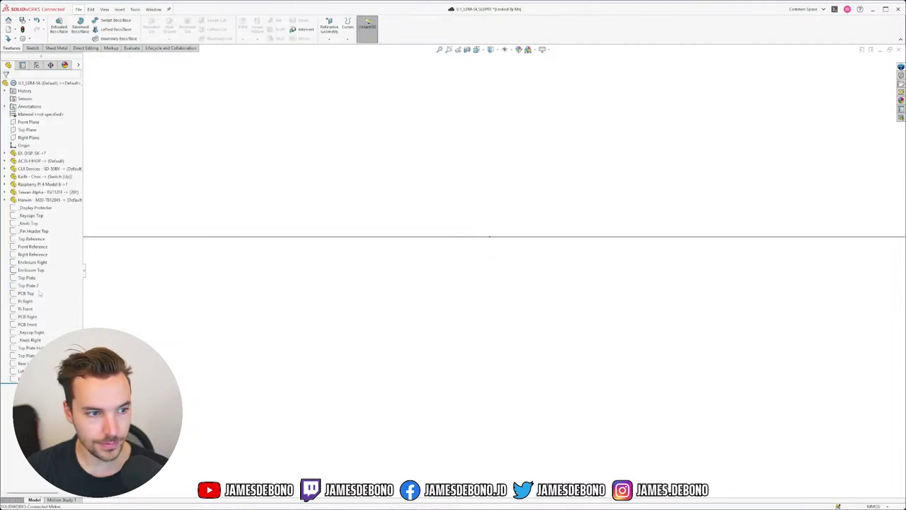
- Open the Enclosure Top sketch for editing and draw centerlines from the upper-left foot's left and top side midpoints, meeting at its centre
mouse_move(401, 283)
middle_mouse_down()
mouse_move(476, 281)
mouse_move(520, 307)
mouse_move(485, 321)
middle_mouse_up()
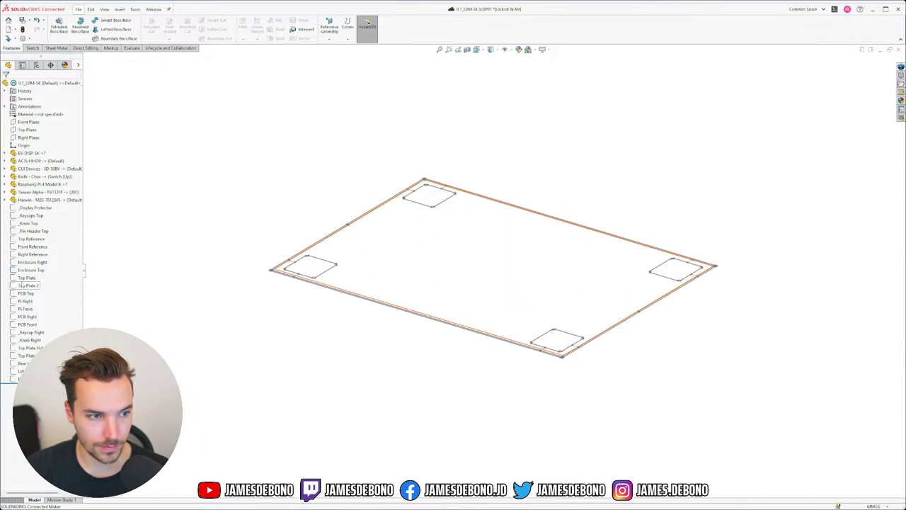
mouse_move(33, 273)
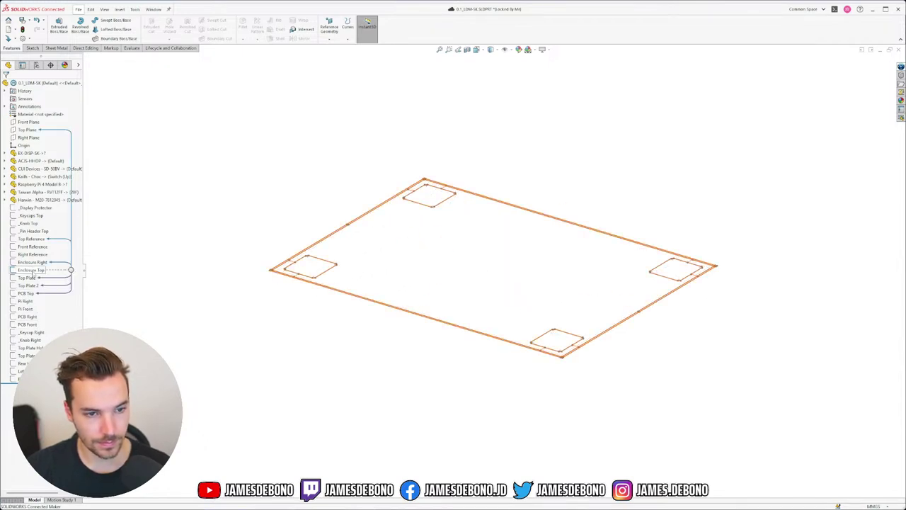
left_click(34, 270)
left_click(37, 252)
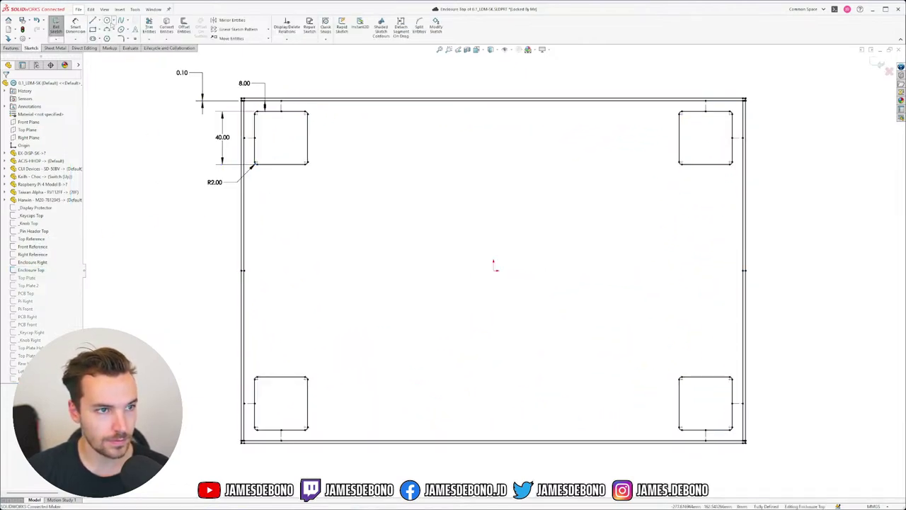
left_click(99, 21)
left_click(105, 38)
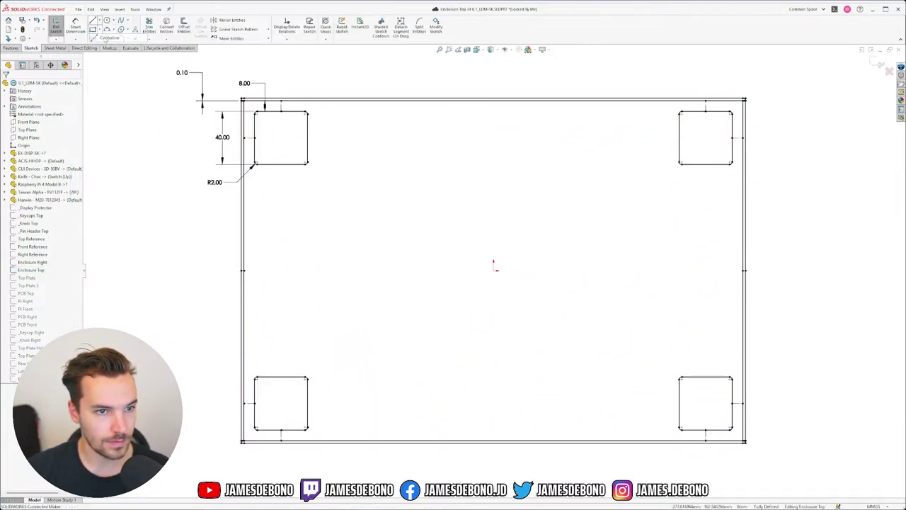
left_click(255, 137)
left_click(281, 111)
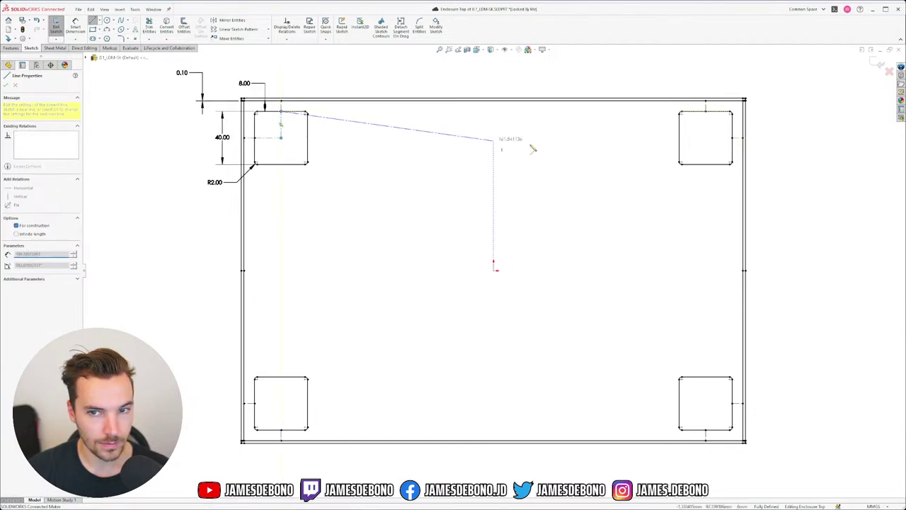
key("Escape")
- Draw centerlines from the outer side midpoints of the upper-right and lower-right feet, meeting at each foot's centre
left_click(706, 111)
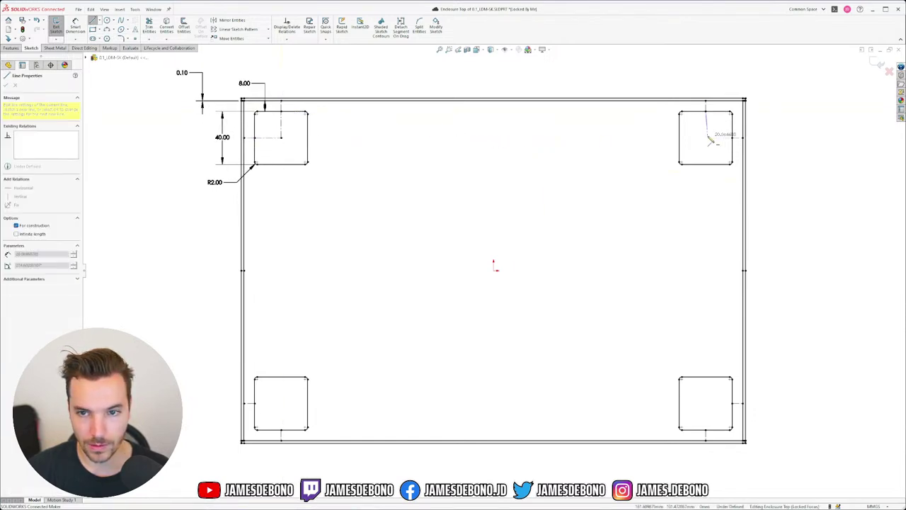
left_click(706, 137)
left_click(733, 136)
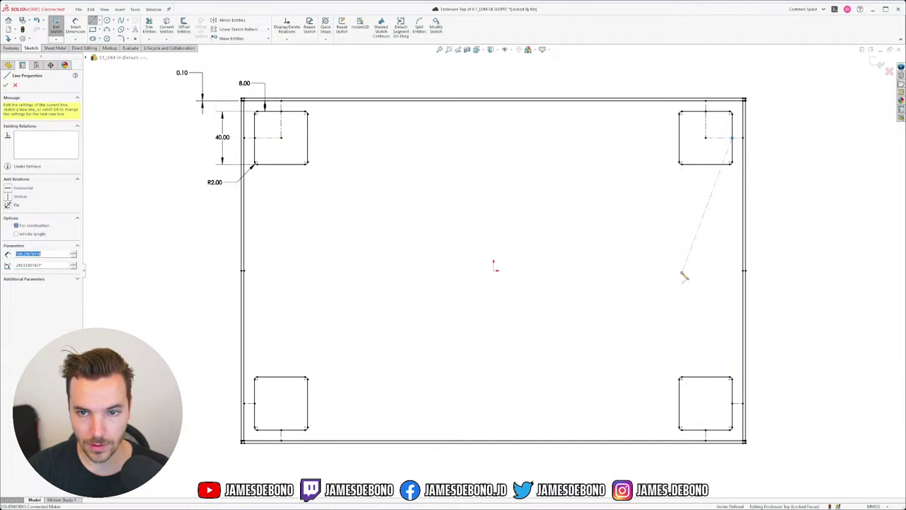
key("Escape")
left_click(705, 429)
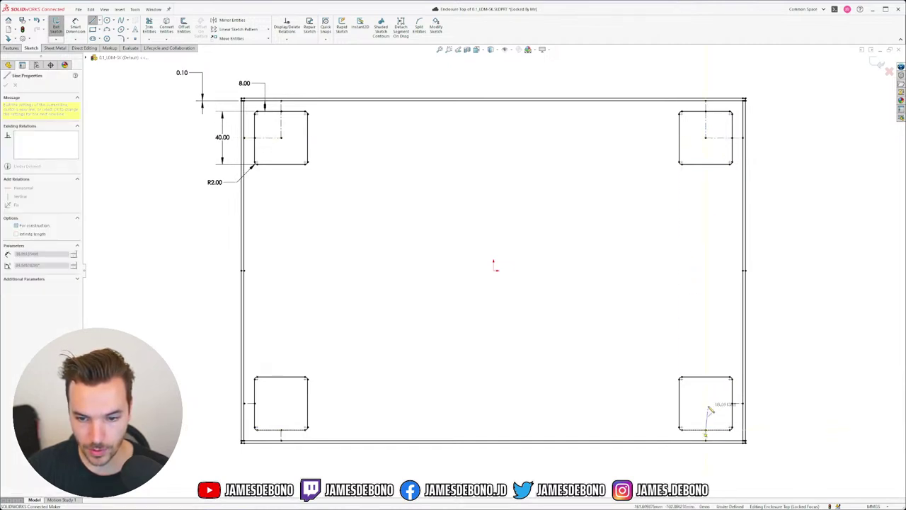
left_click(706, 404)
left_click(733, 404)
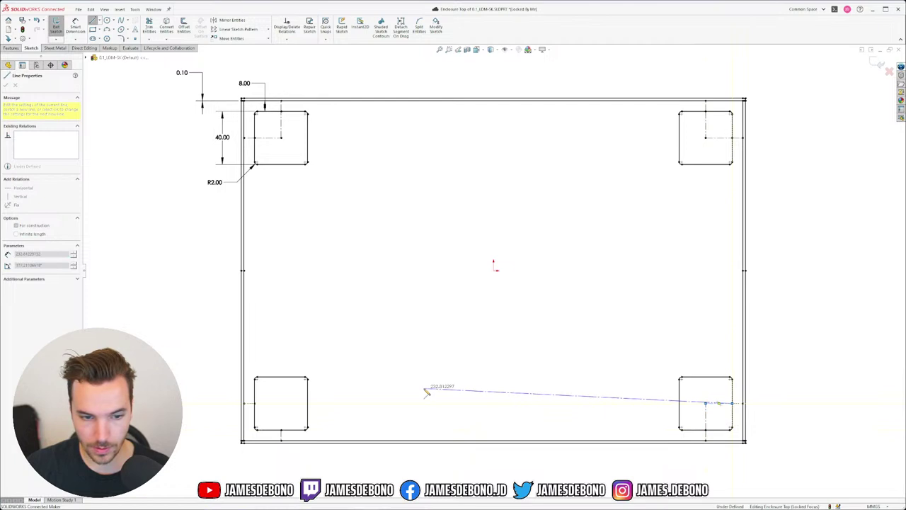
key("Escape")
- Draw centerlines from the lower-left foot's bottom and left side midpoints, meeting at its centre
left_click(281, 429)
left_click(281, 404)
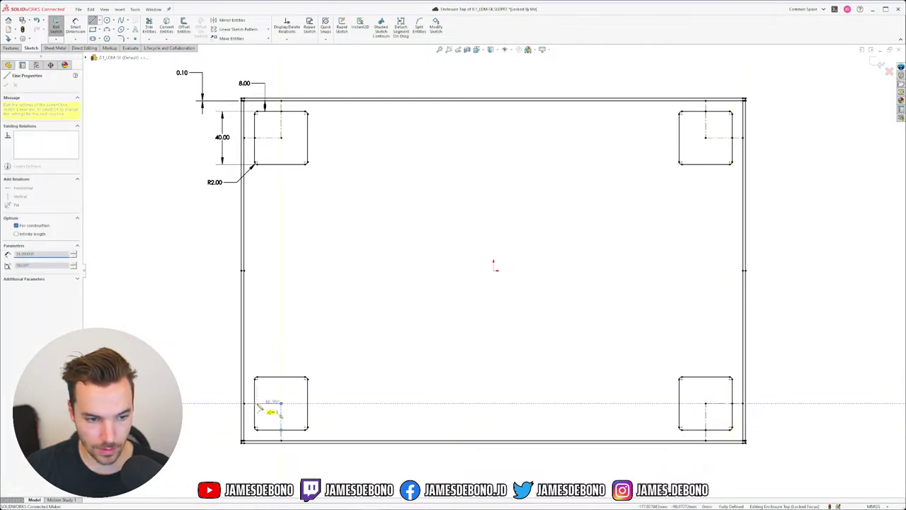
left_click(254, 404)
key("Escape")
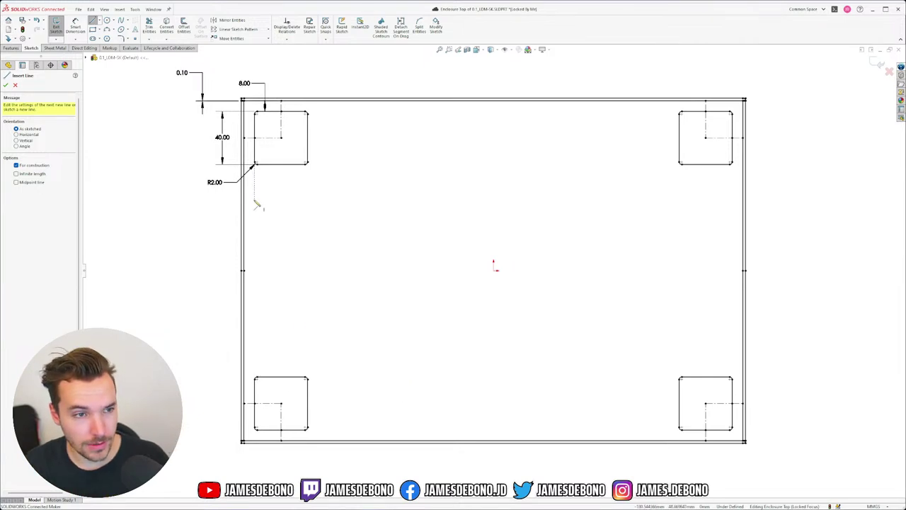
- Finish drawing centerlines and exit the Enclosure Top sketch
key("Escape")
left_click(880, 63)
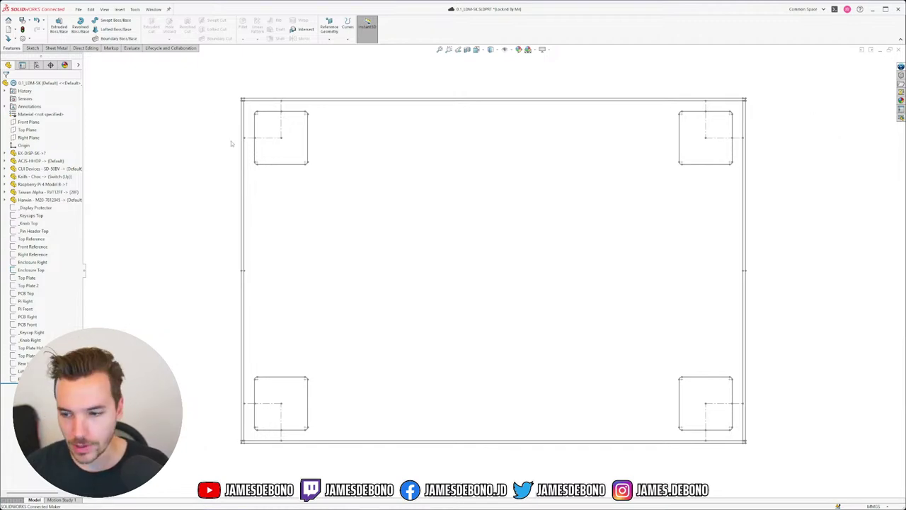
mouse_move(40, 269)
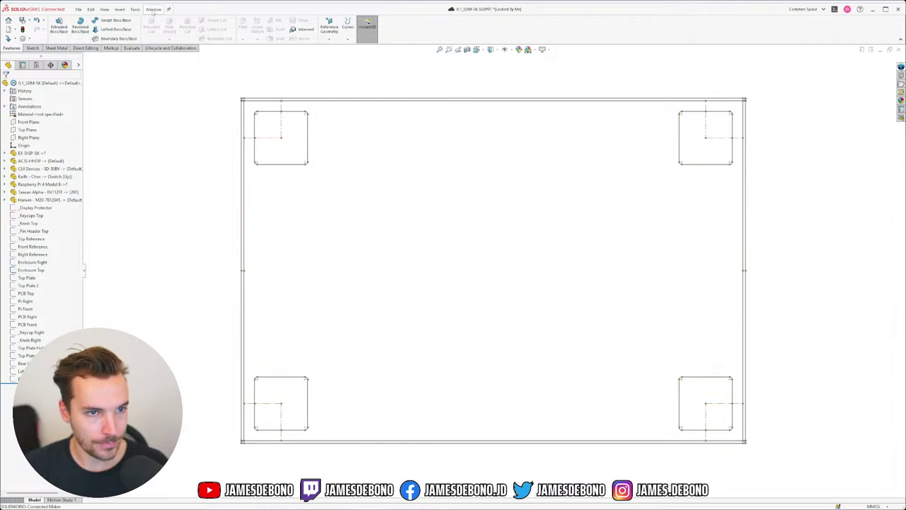
- Switch to the 0.1_LDM-A assembly and open the 0.1_LDM-ENC-003 part from its Enclosure folder
left_click(153, 9)
left_click(190, 91)
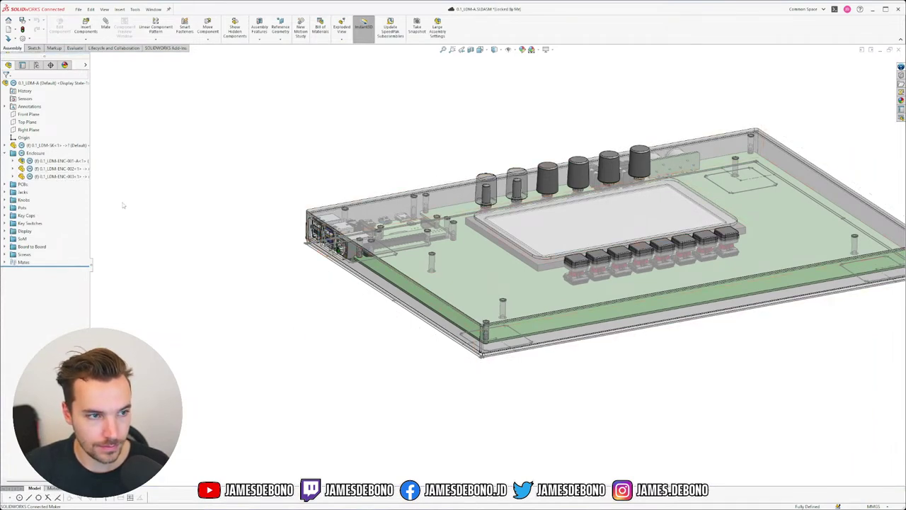
left_click(61, 175)
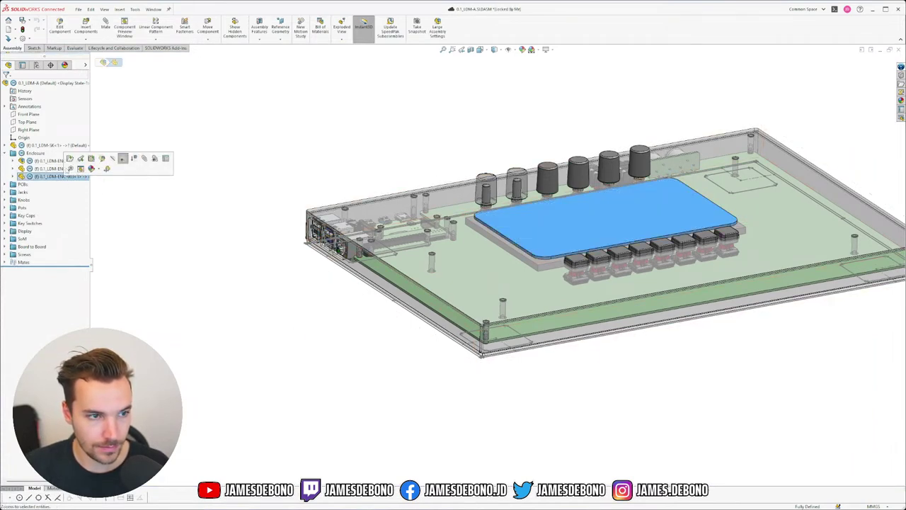
left_click(69, 159)
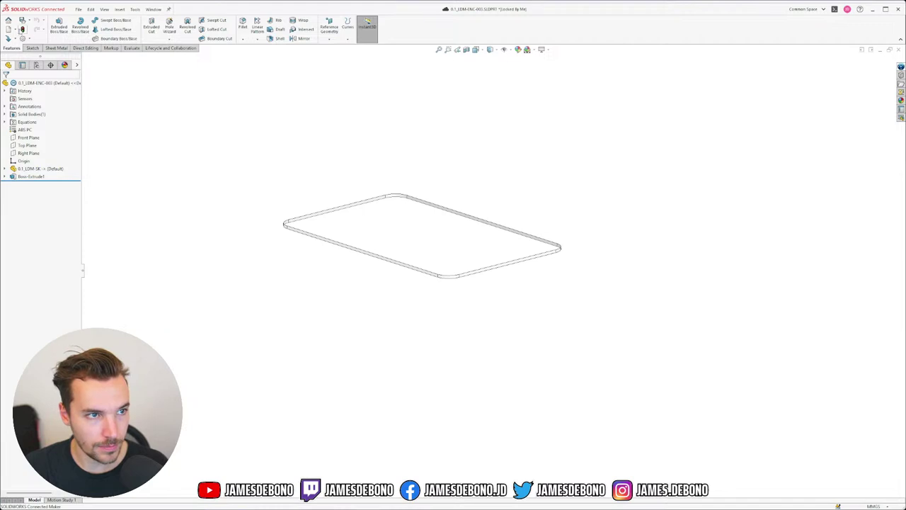
- Start saving the part as new on this PC, with the file name 0.1_LDM-ENC-006.SLDPRT in the 0.1_LDM folder
left_click(28, 20)
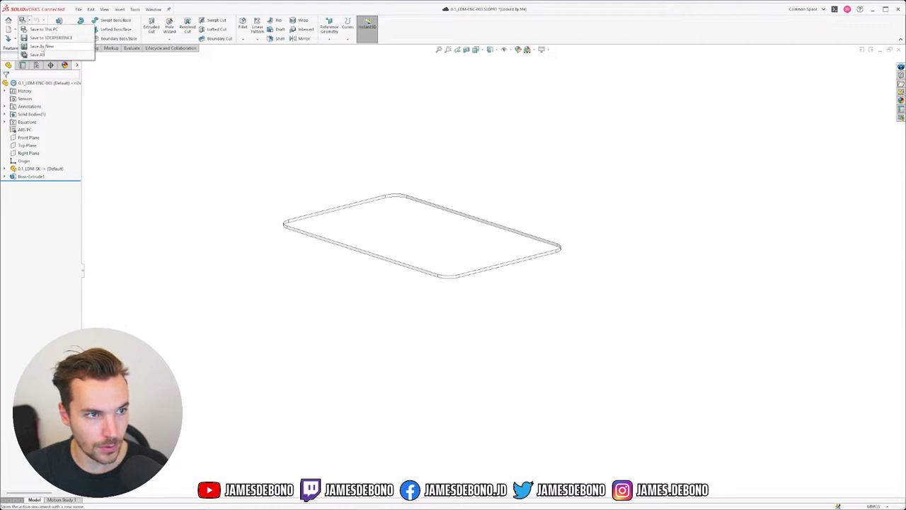
left_click(41, 47)
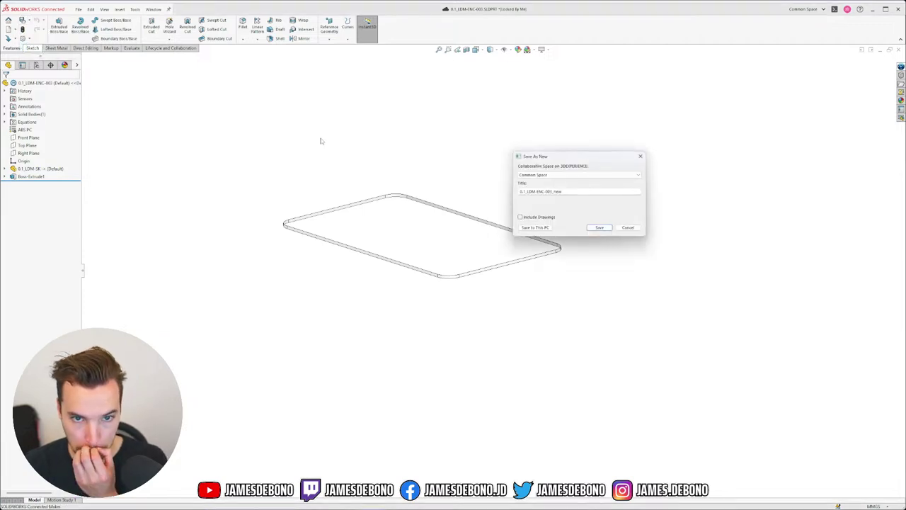
left_click(551, 191)
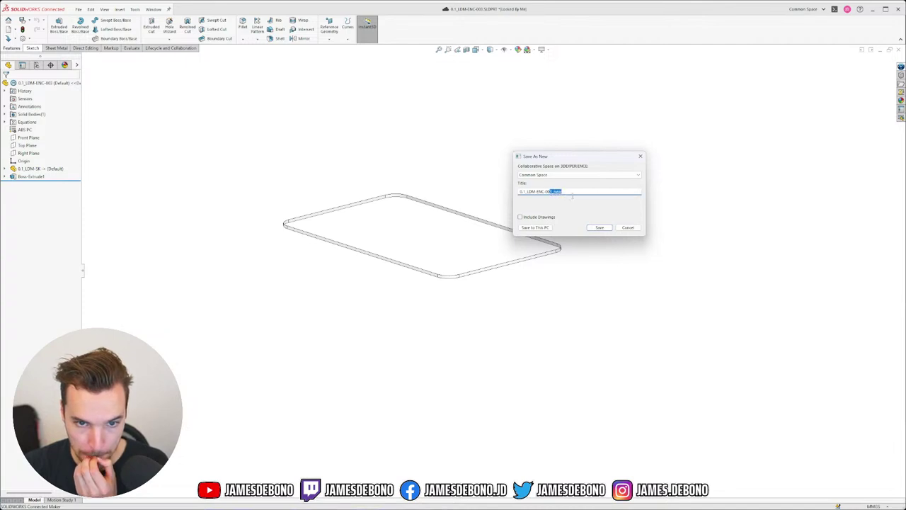
type("4")
left_click(538, 227)
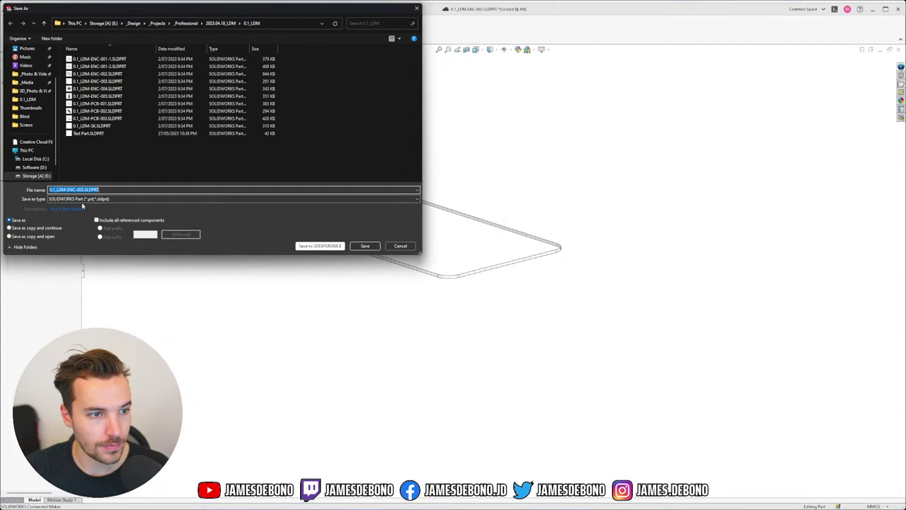
left_click(84, 190)
key("shift+Left")
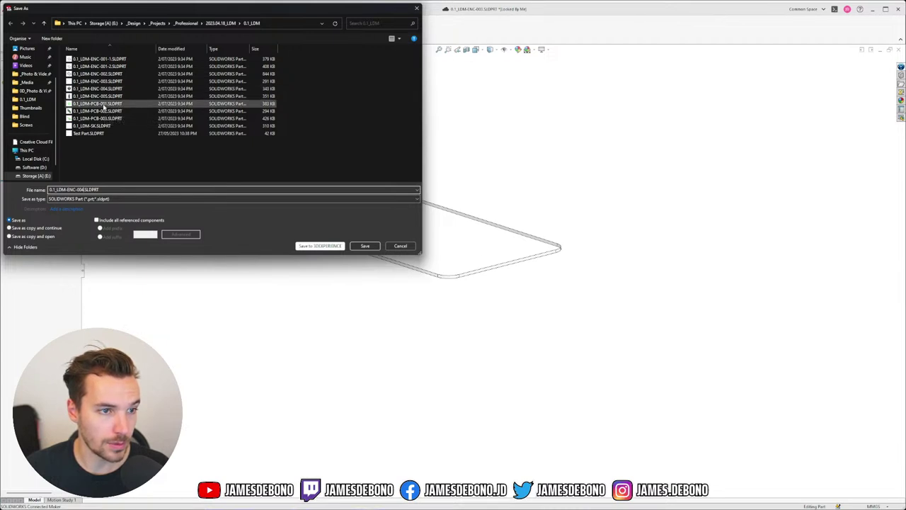
key("BackSpace")
type("5")
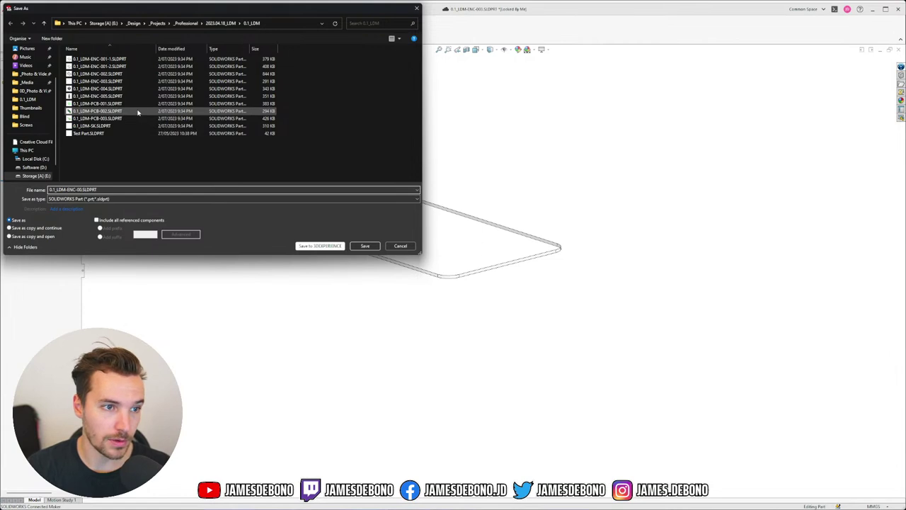
type("6")
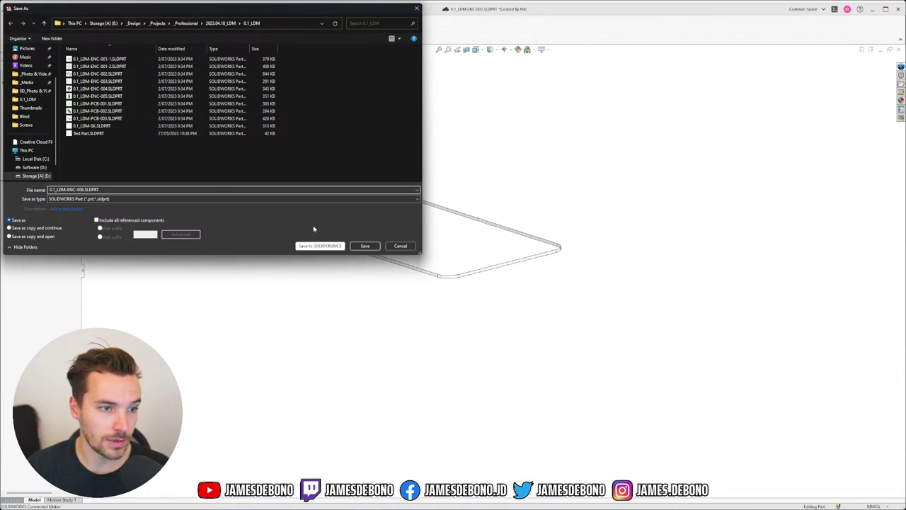
- Save the part as a copy and open it, saving all modified components and closing the original document
left_click(24, 238)
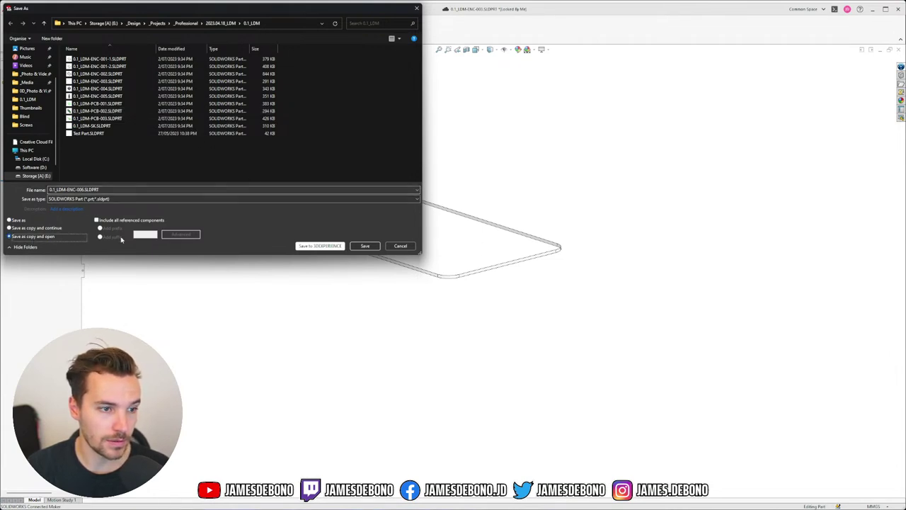
left_click(364, 247)
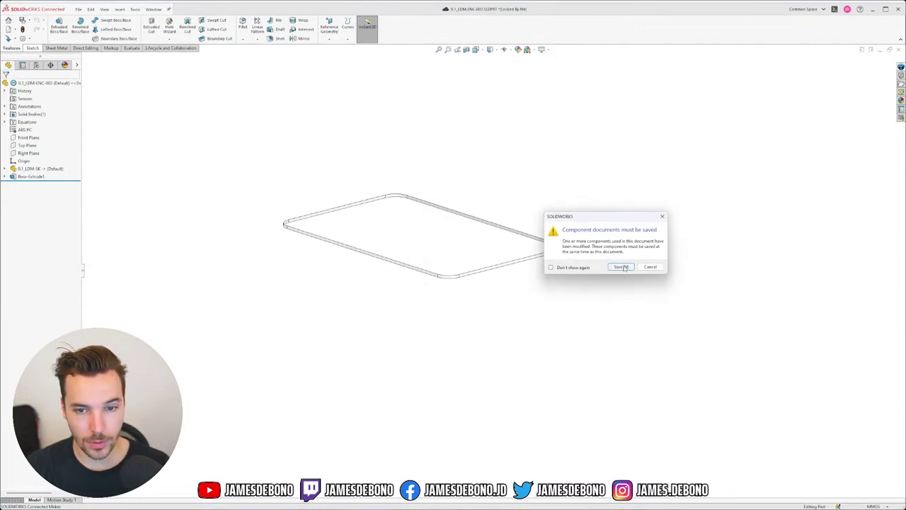
left_click(623, 265)
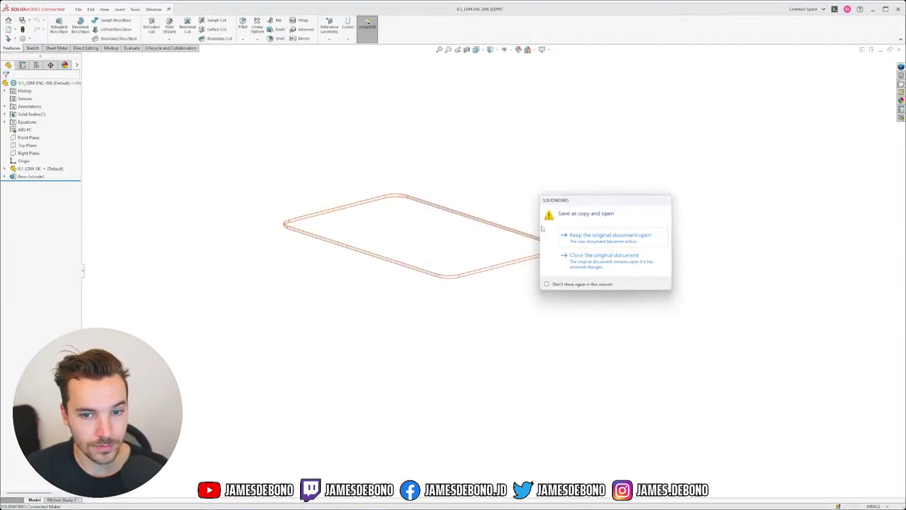
left_click(587, 256)
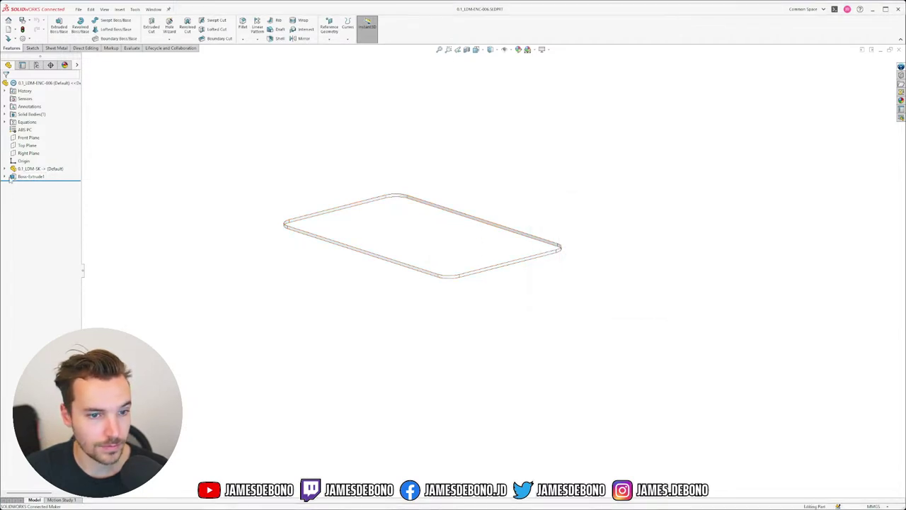
- Open the boss extrusion's sketch for editing and show the Enclosure Top sketch from the inserted 0.1_LDM-SK part
left_click(6, 176)
left_click(31, 185)
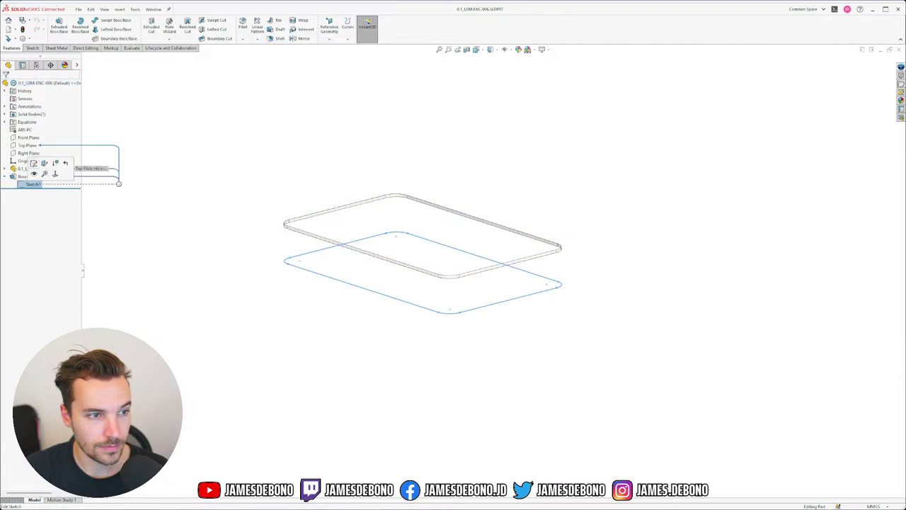
left_click(33, 163)
left_click(4, 161)
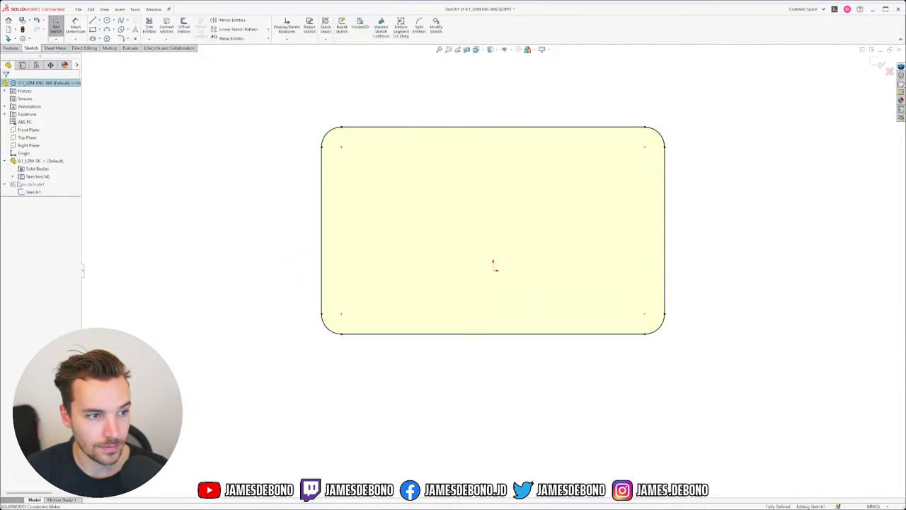
left_click(13, 176)
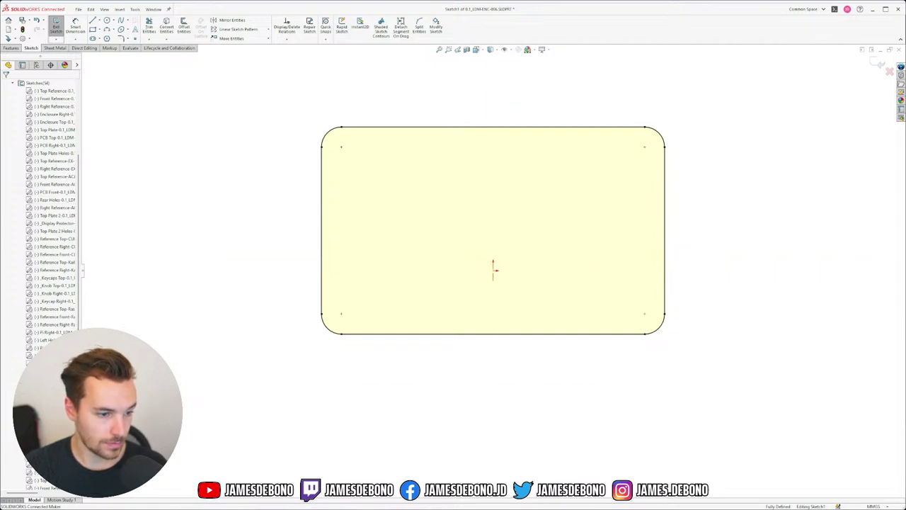
scroll(49, 212, "down", 2)
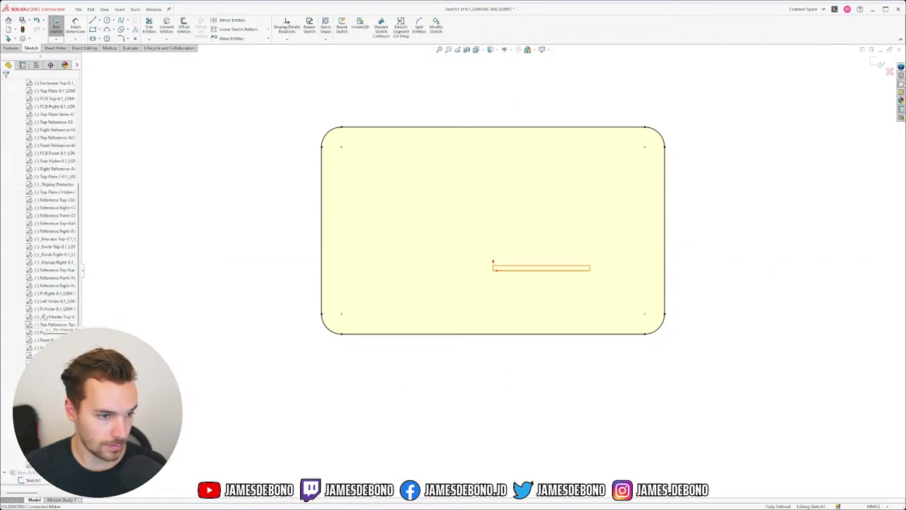
scroll(45, 177, "up", 2)
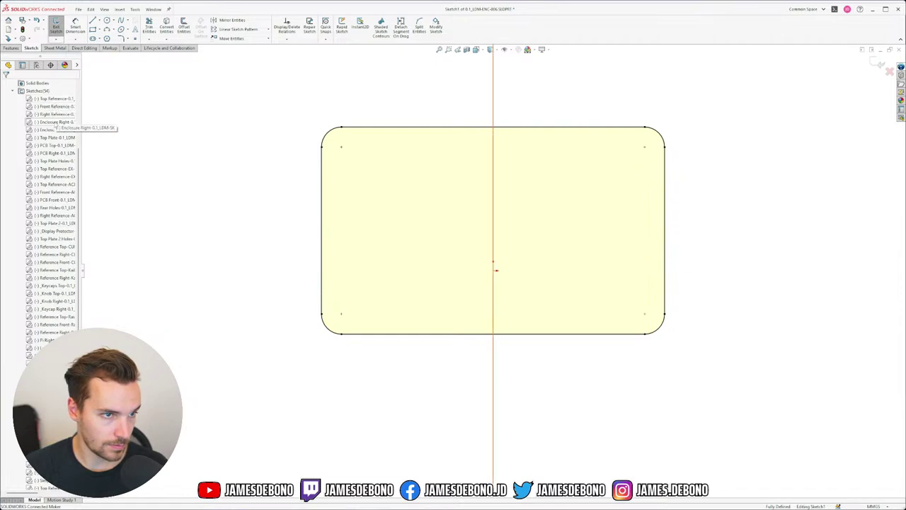
left_click(56, 131)
left_click(63, 121)
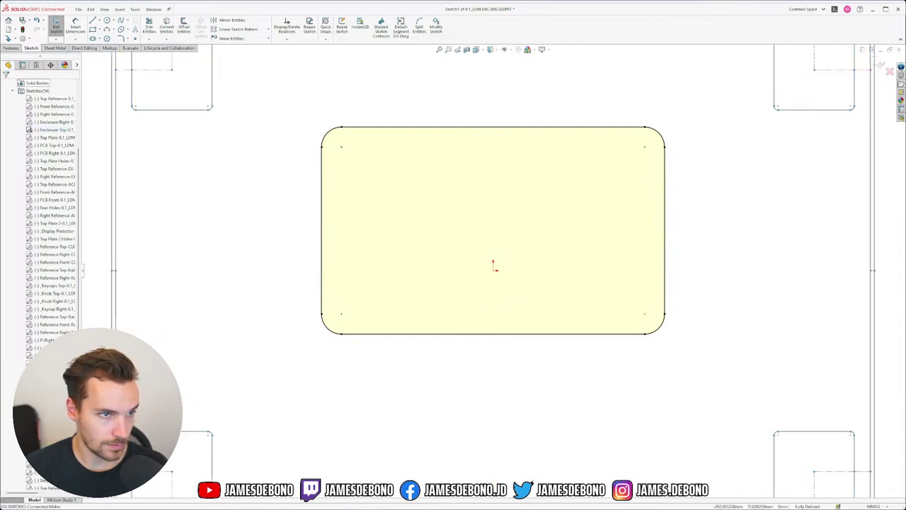
left_click(12, 91)
- Delete the rounded display rectangle from the sketch
key("f")
left_click_drag(401, 186, 602, 315)
key("Delete")
- Convert the upper-left foot's rounded square outline into the sketch with Convert Entities and exit the sketch
scroll(326, 184, "down", 5)
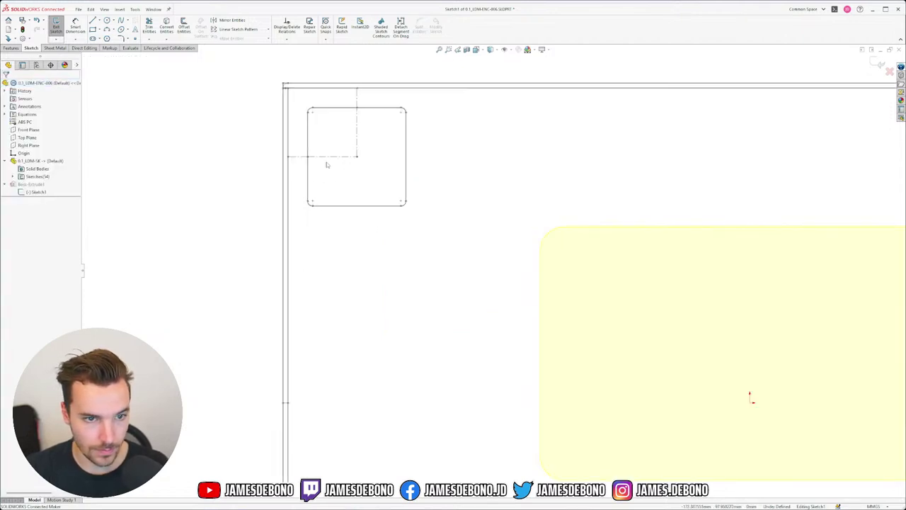
left_click(310, 127)
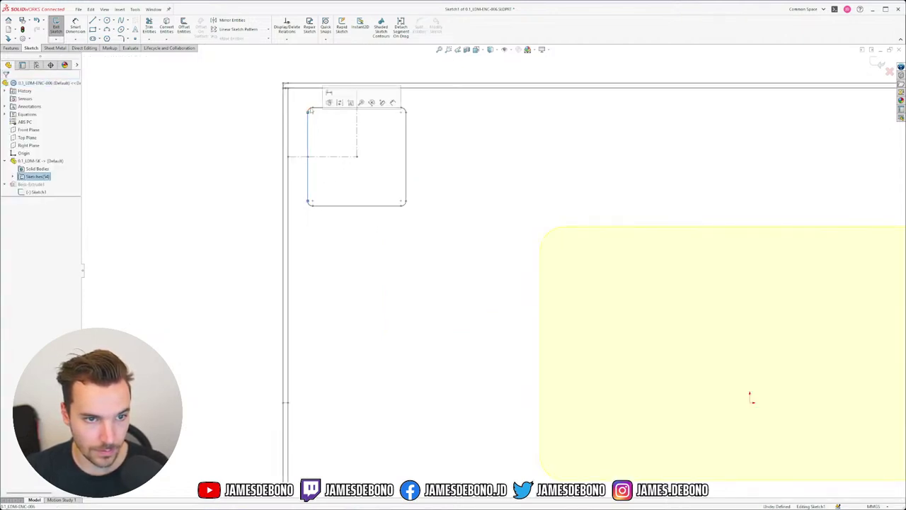
left_click(406, 122, "ctrl")
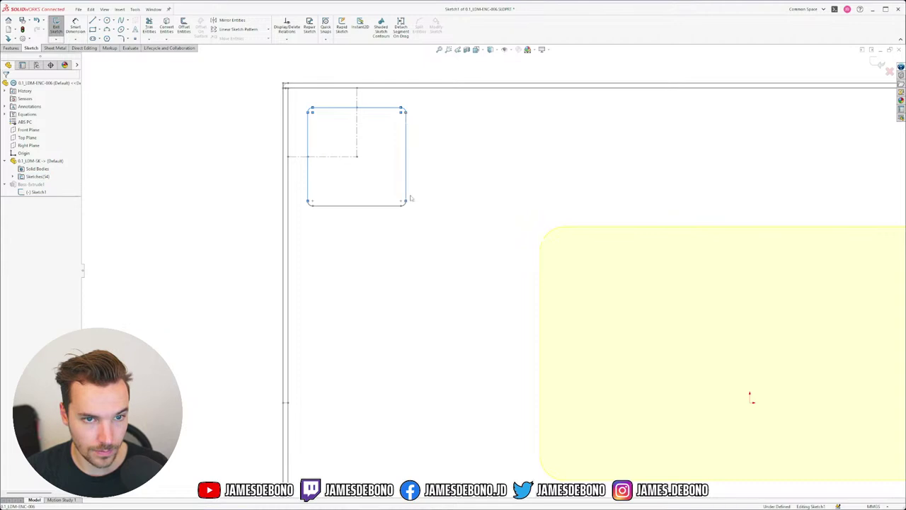
left_click(405, 205, "ctrl")
left_click(311, 204, "ctrl")
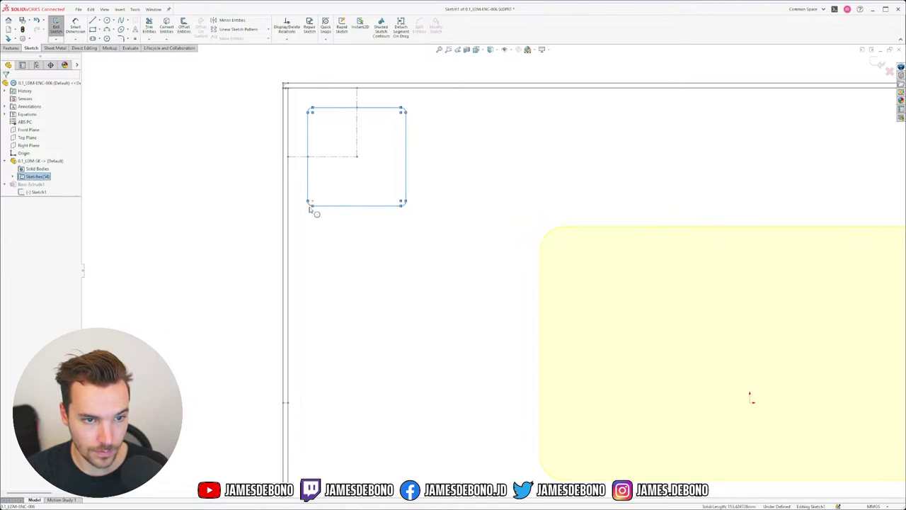
left_click(166, 31)
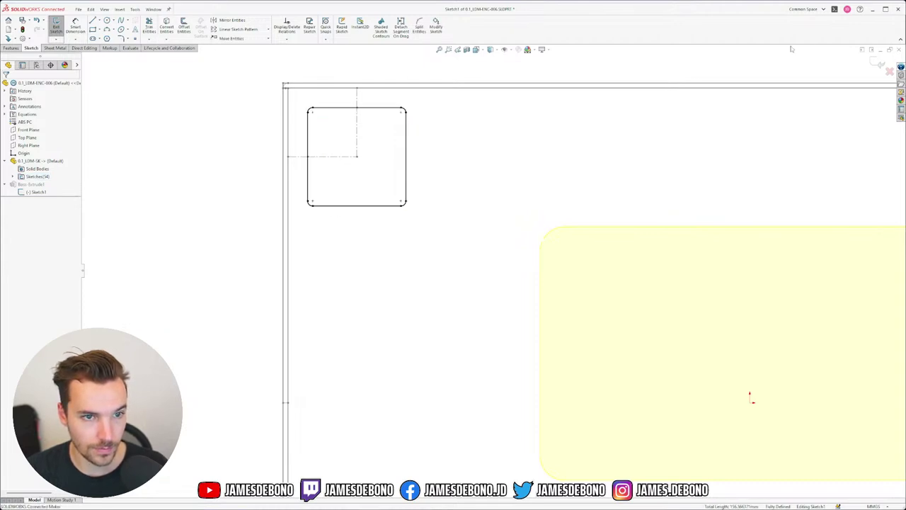
left_click(878, 62)
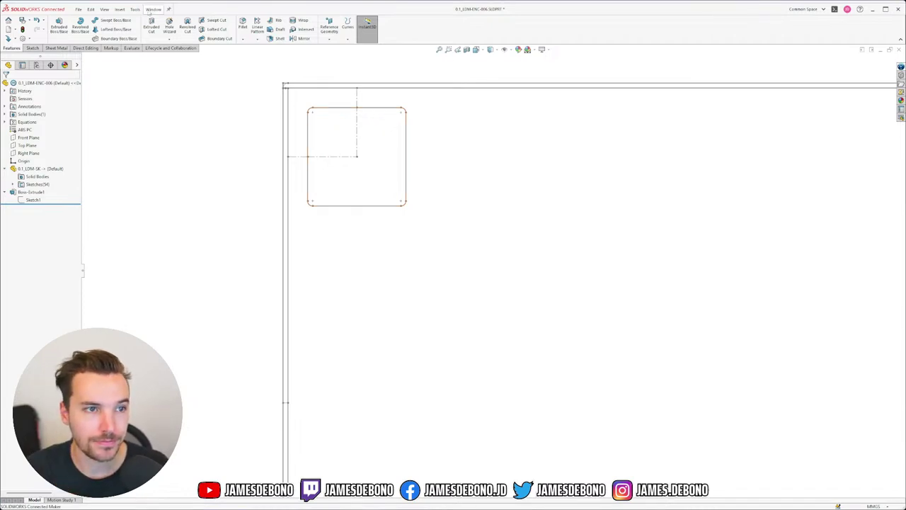
- Switch to the 0.1_LDM-SK part, copy the upper-left foot's outline and centerlines from the Enclosure Top sketch, and exit the sketch
left_click(153, 9)
left_click(188, 84)
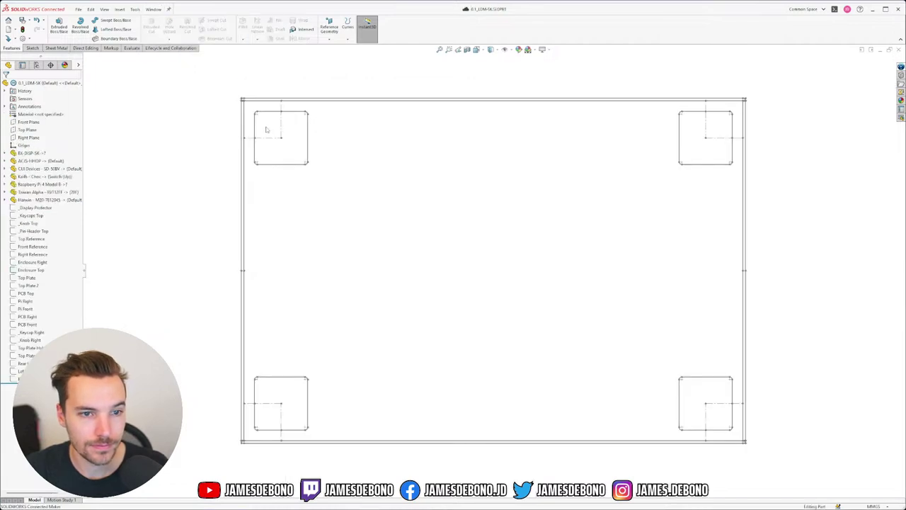
left_click(31, 270)
left_click(42, 253)
scroll(265, 112, "down", 5)
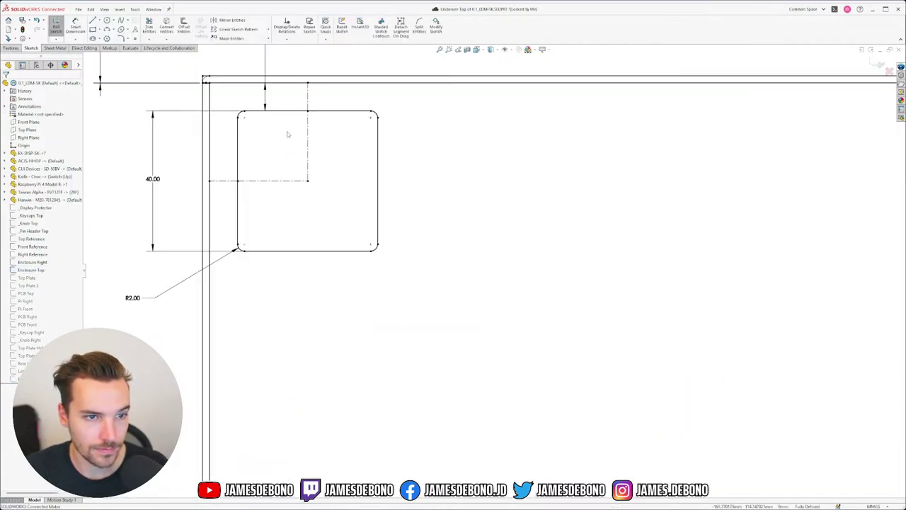
left_click_drag(226, 98, 403, 279)
key("ctrl+c")
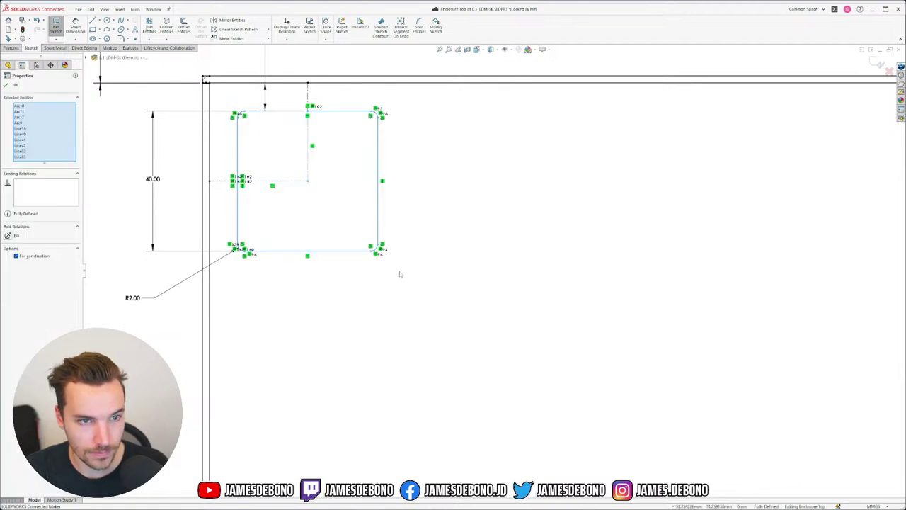
left_click(418, 241)
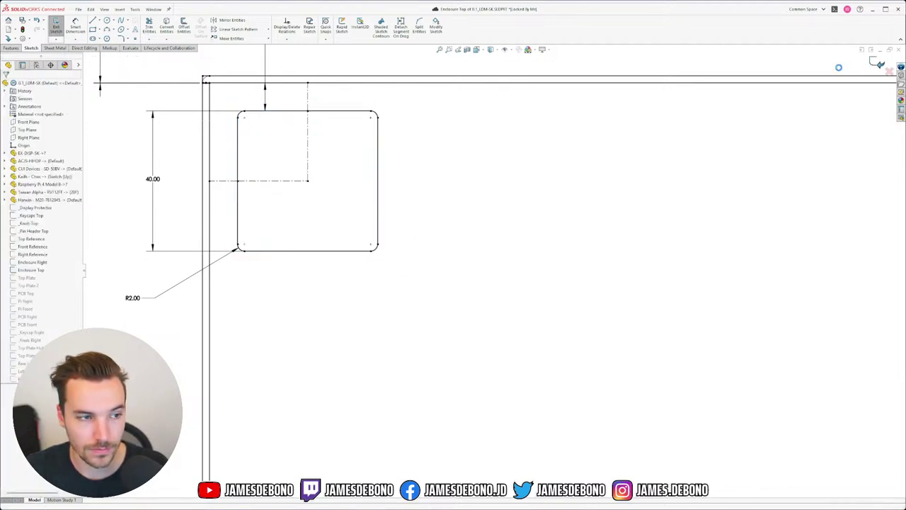
left_click(878, 64)
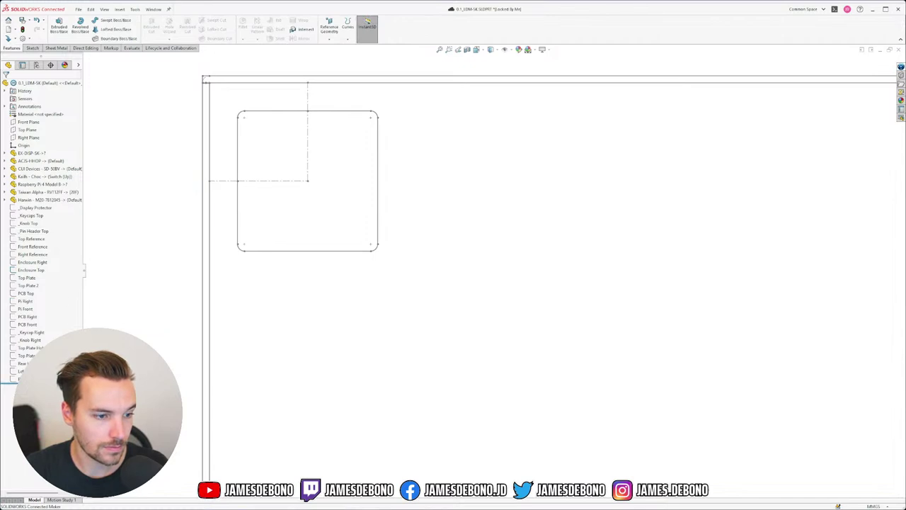
- Roll back to just before Top Reference, start a sketch on the Top Plane, paste the foot outline and move its centre to the origin
mouse_move(14, 383)
left_mouse_down()
mouse_move(73, 255)
mouse_move(69, 234)
left_mouse_up()
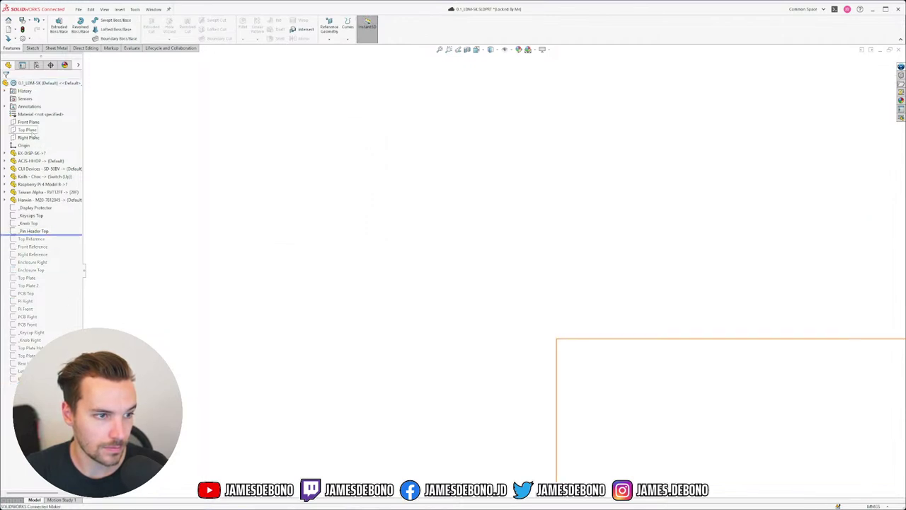
left_click(27, 130)
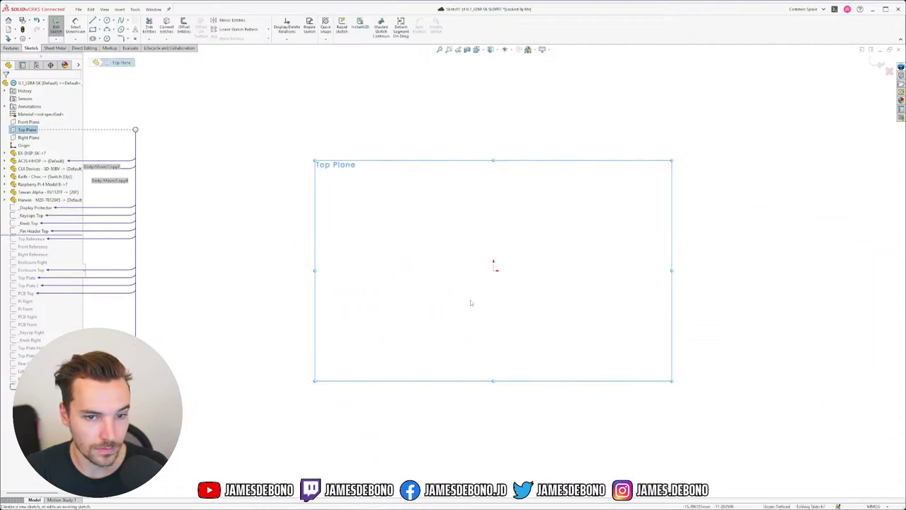
left_click(486, 291)
key("ctrl+v")
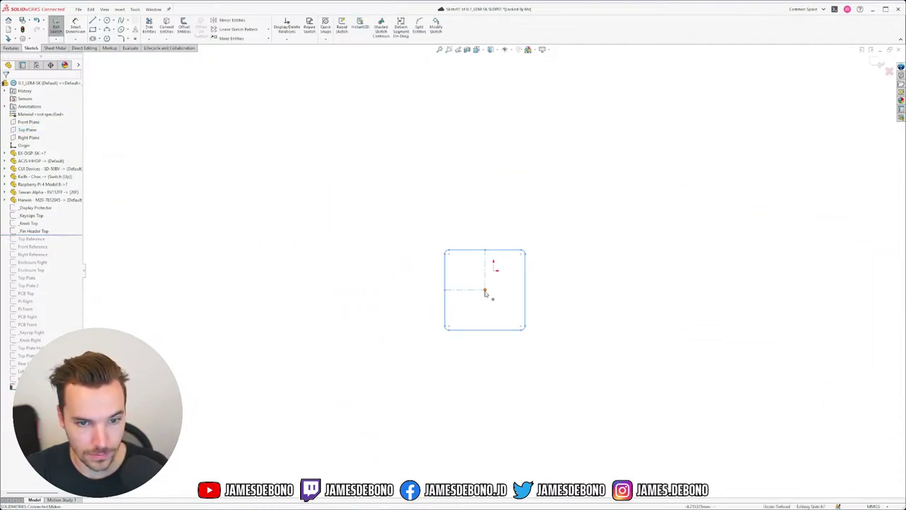
left_click_drag(485, 290, 494, 273)
left_click(559, 337)
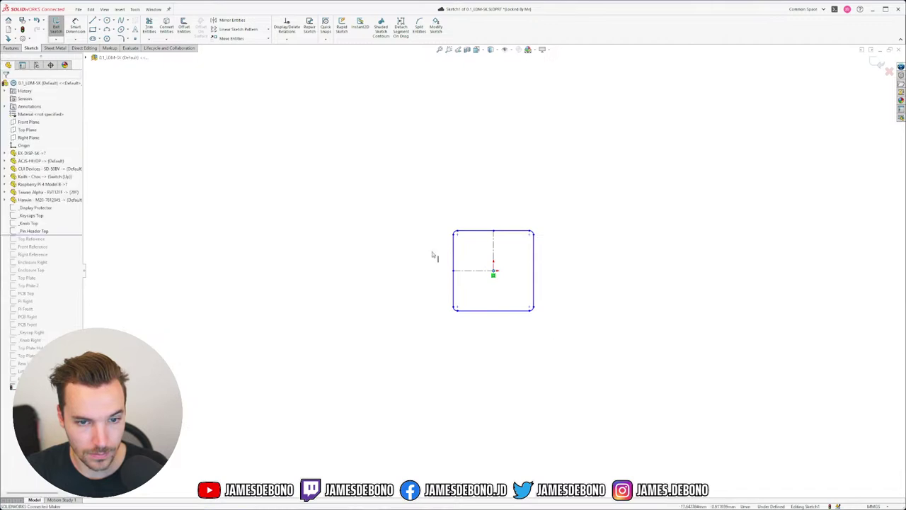
- Dimension the pasted square's height as 40 mm and its lower-left corner radius as 2 mm, and exit the sketch
left_click(75, 24)
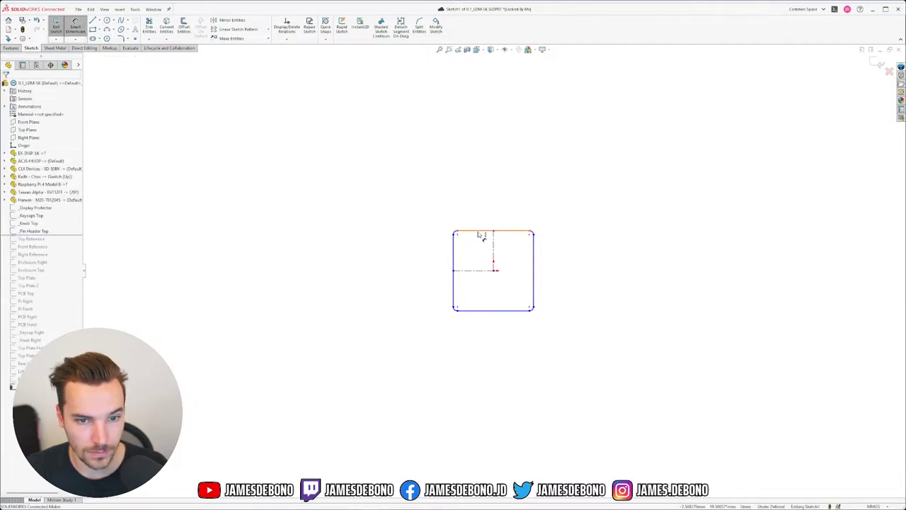
left_click(486, 309)
left_click(486, 311)
left_click(412, 261)
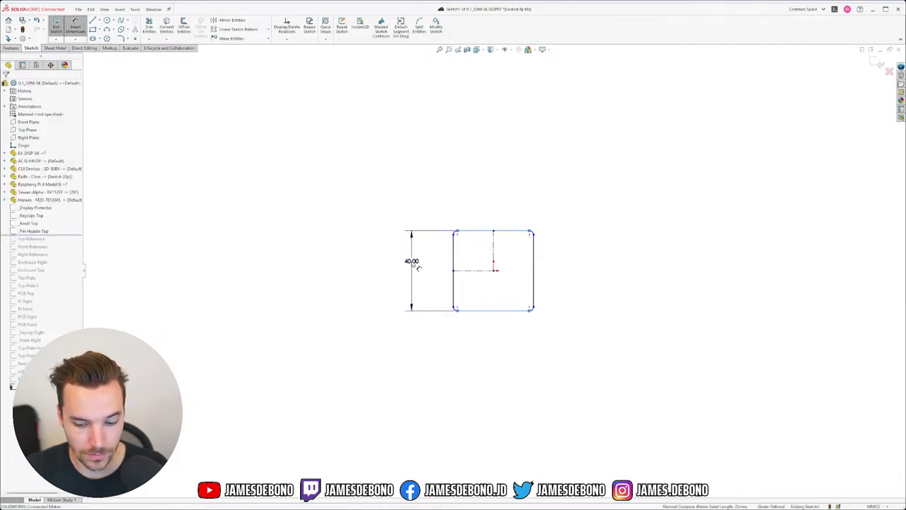
key("Return")
scroll(457, 309, "down", 3)
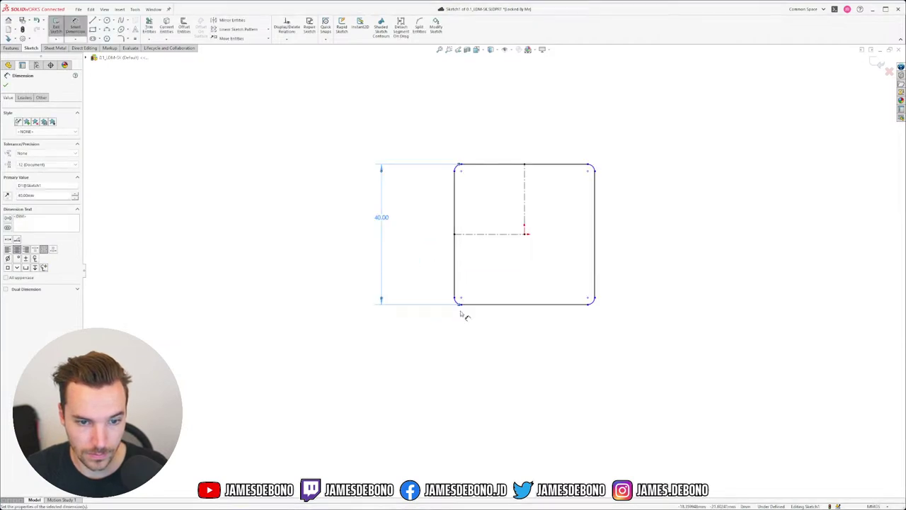
left_click(456, 303)
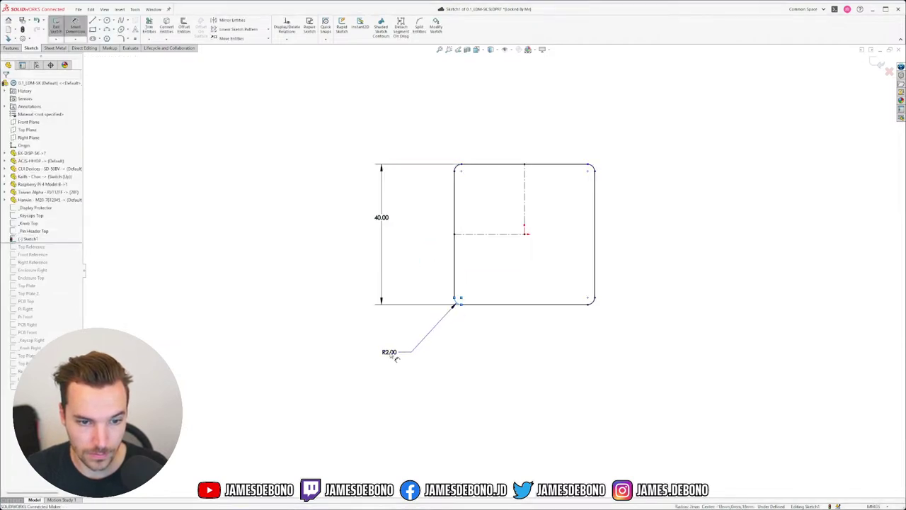
left_click(393, 352)
key("Return")
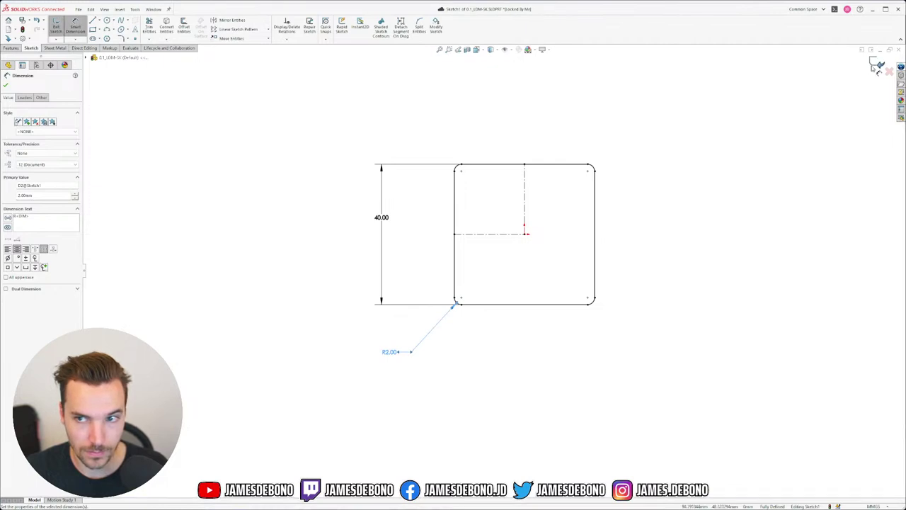
left_click(878, 64)
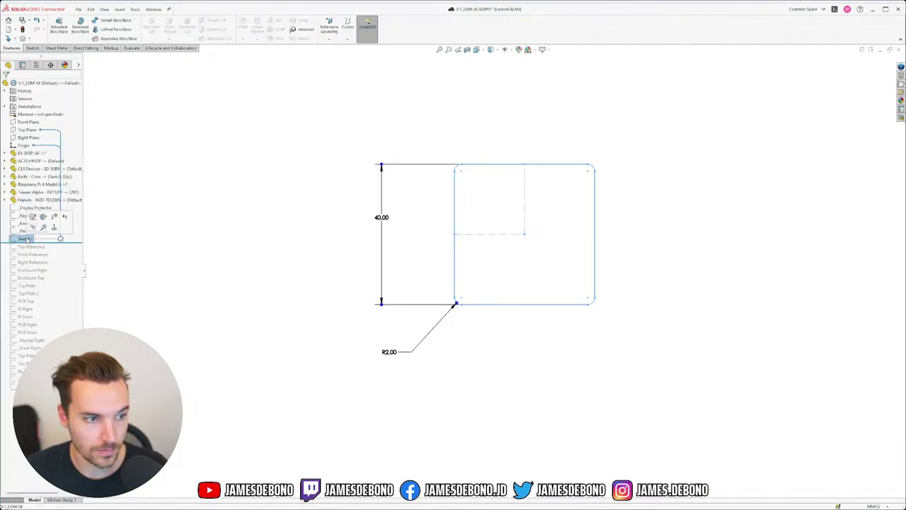
- Rename the new foot sketch as _Grip Top and roll the feature history forward again
right_click(25, 238)
key("Escape")
key("F2")
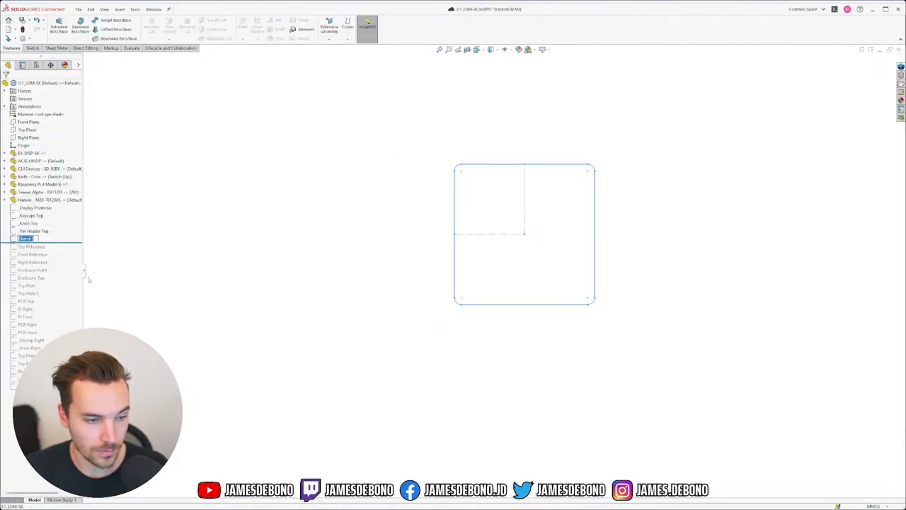
type("Grip Top")
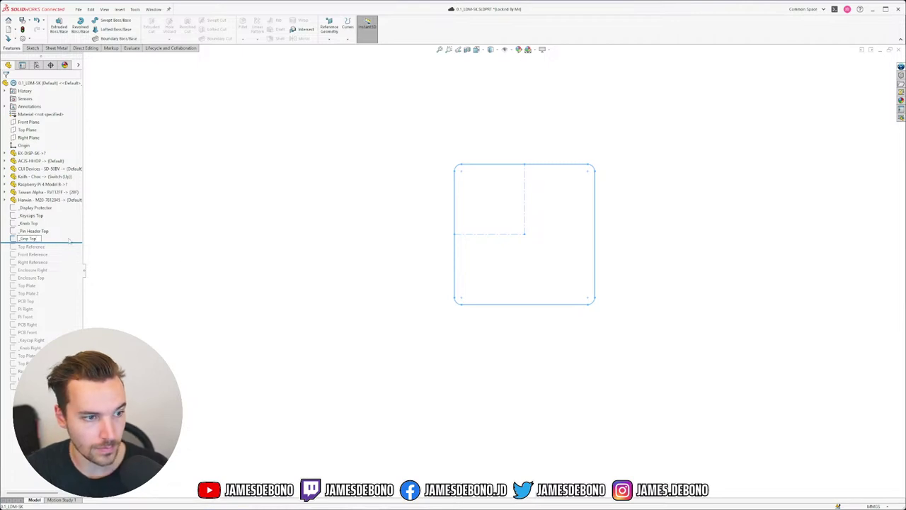
left_click_drag(62, 242, 66, 266)
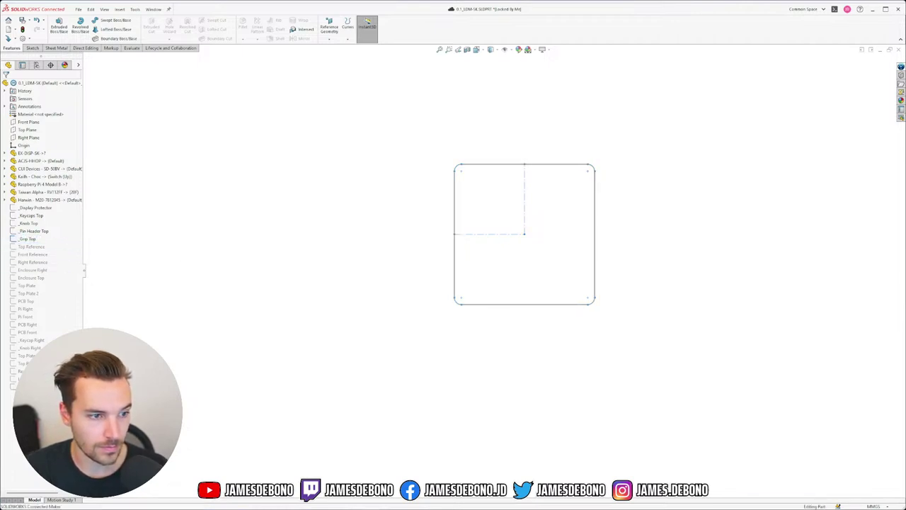
- Open the Enclosure Top sketch for editing and delete the upper-left foot's 40 mm height and R2 corner dimensions
left_click(31, 277)
left_click(47, 259)
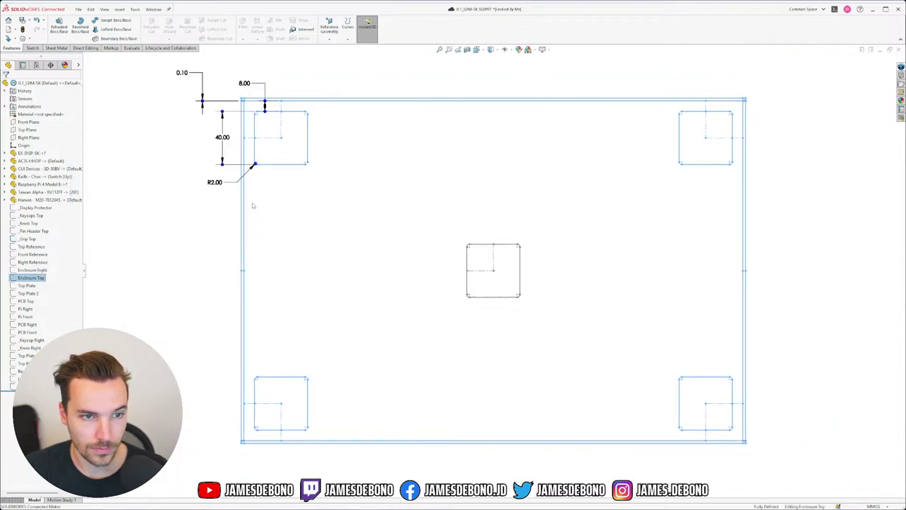
left_click(227, 140)
key("Delete")
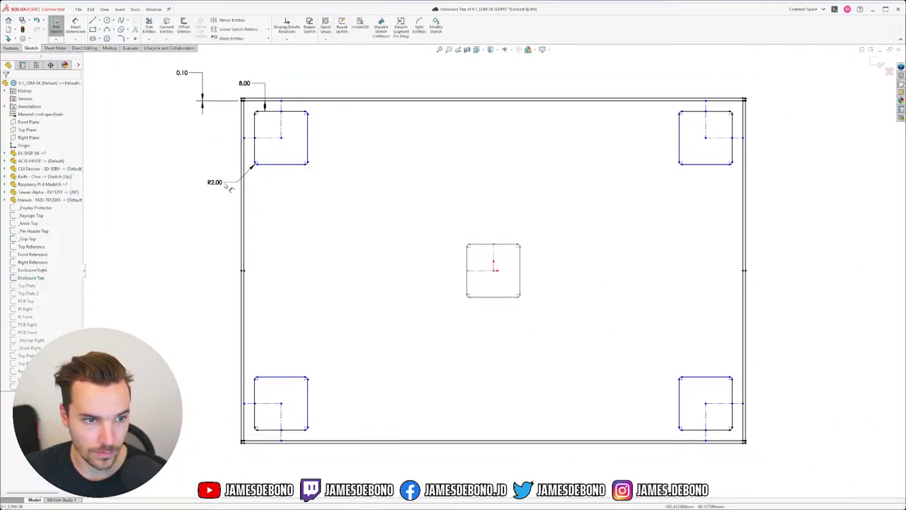
- Make the upper-left foot's left edge equal in length to the left edge of the _Grip Top square
left_click(255, 146)
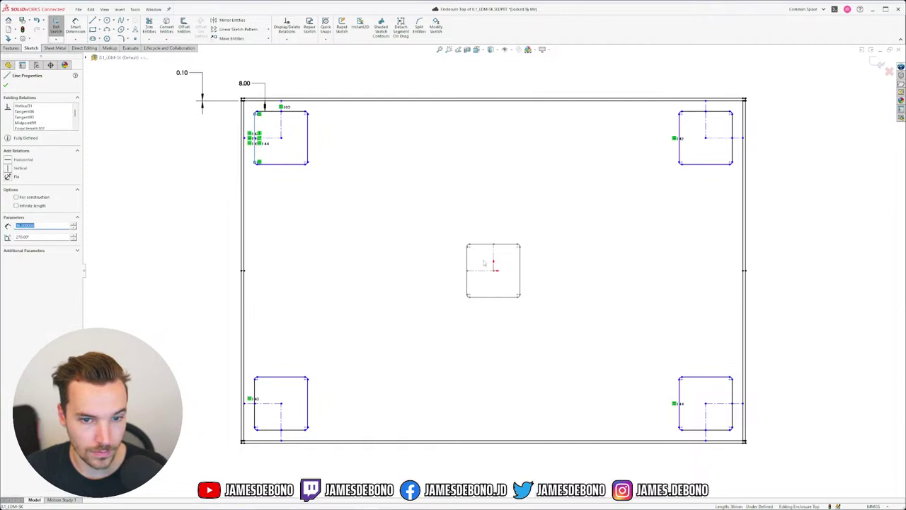
left_click(467, 259, "ctrl")
left_click(520, 222)
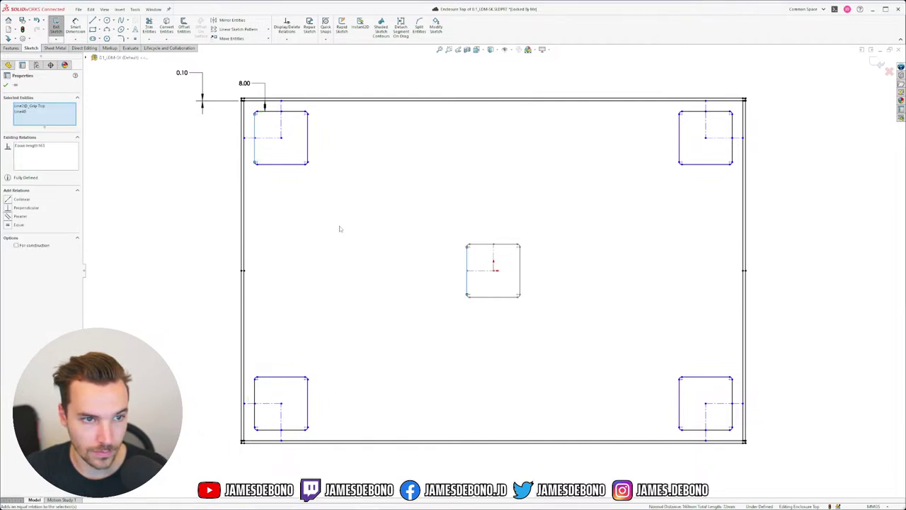
left_click(337, 227)
- Make the upper-left foot's lower-left corner arc equal to the matching _Grip Top arc, and exit the sketch
scroll(277, 186, "down", 5)
left_click(309, 201)
scroll(488, 255, "up", 4)
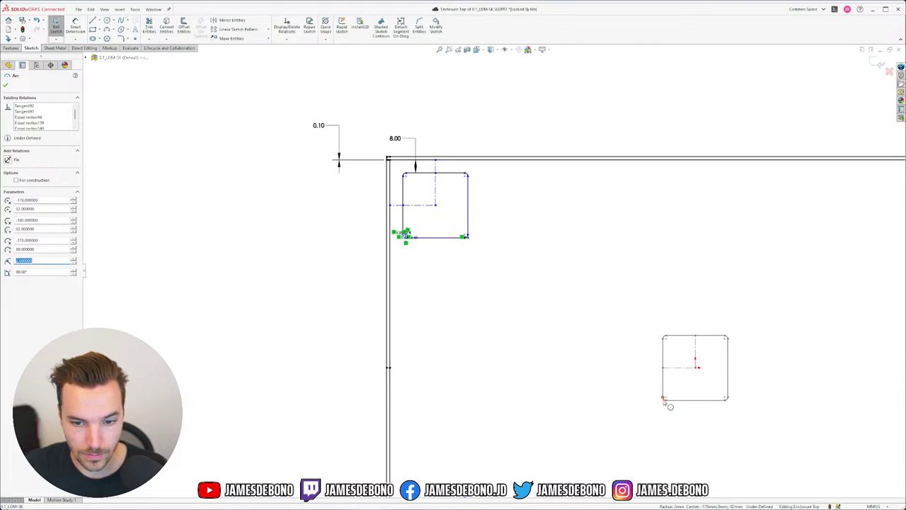
left_click(665, 399, "ctrl")
left_click(720, 372)
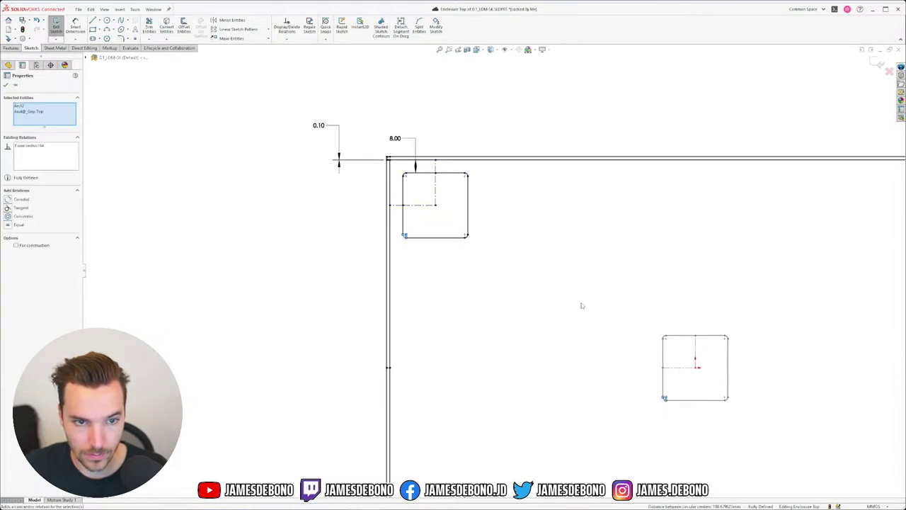
left_click(582, 306)
scroll(583, 308, "up", 4)
scroll(502, 279, "down", 1)
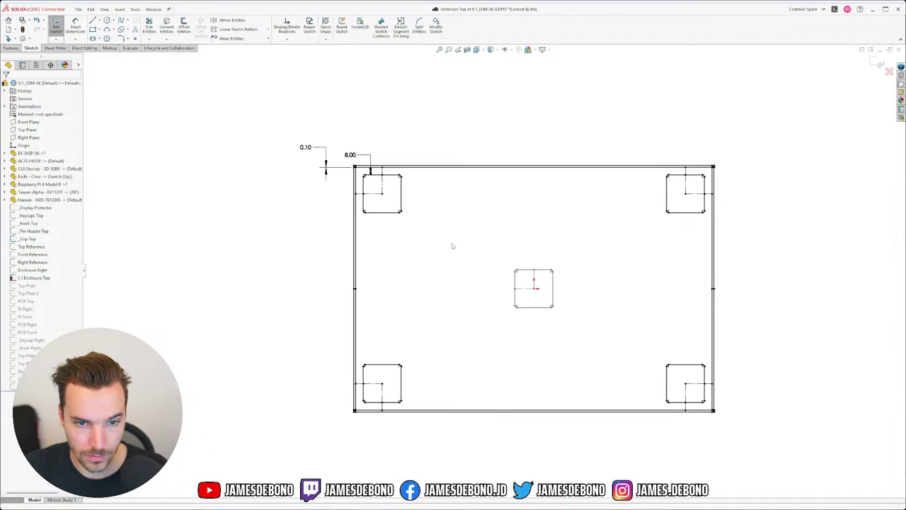
left_click(878, 64)
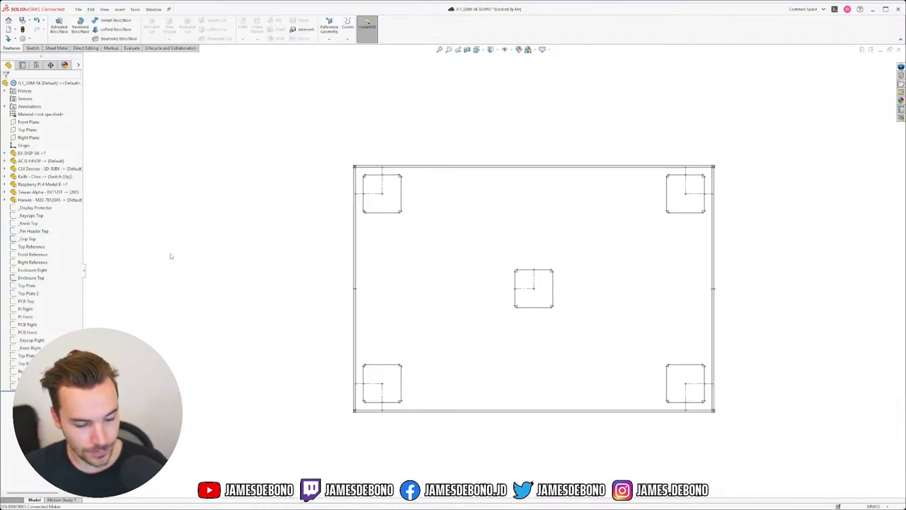
- Switch to the 0.1_LDM-ENC-006 part, open Boss-Extrude1's sketch for editing and delete the old foot outline
left_click(153, 9)
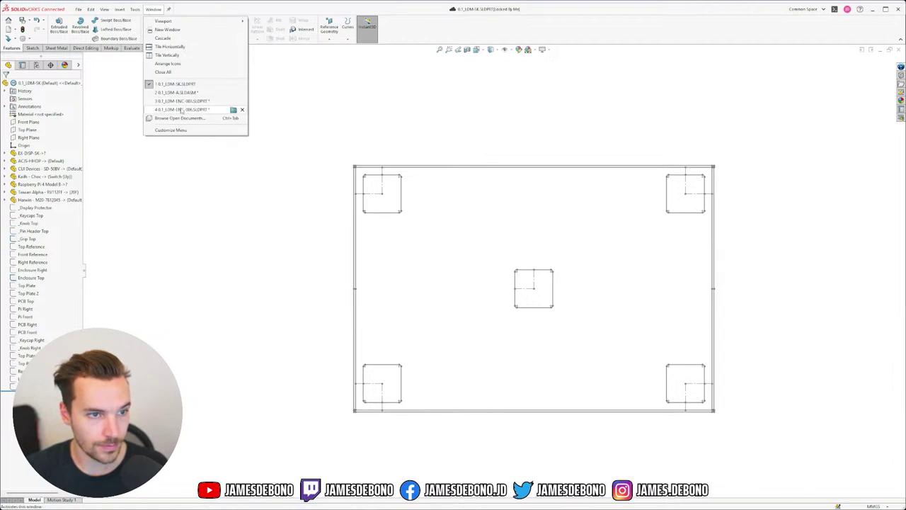
left_click(182, 110)
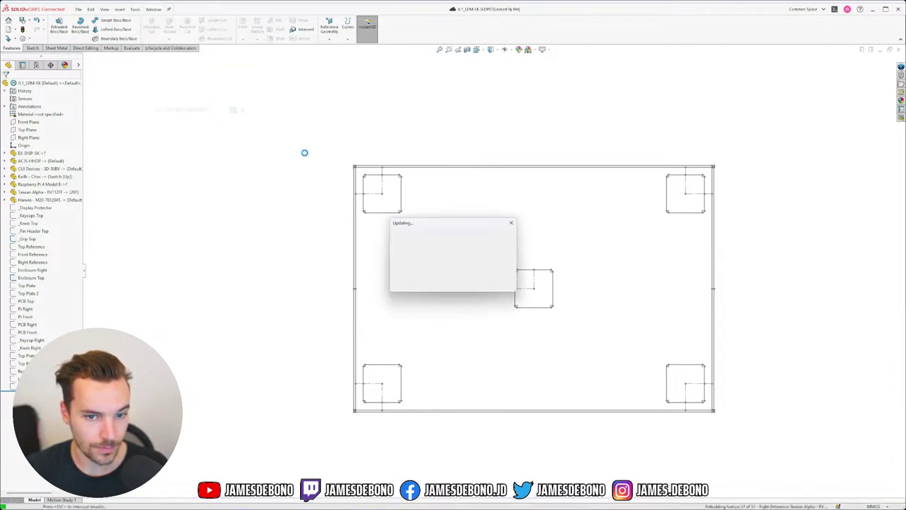
scroll(493, 272, "up", 4)
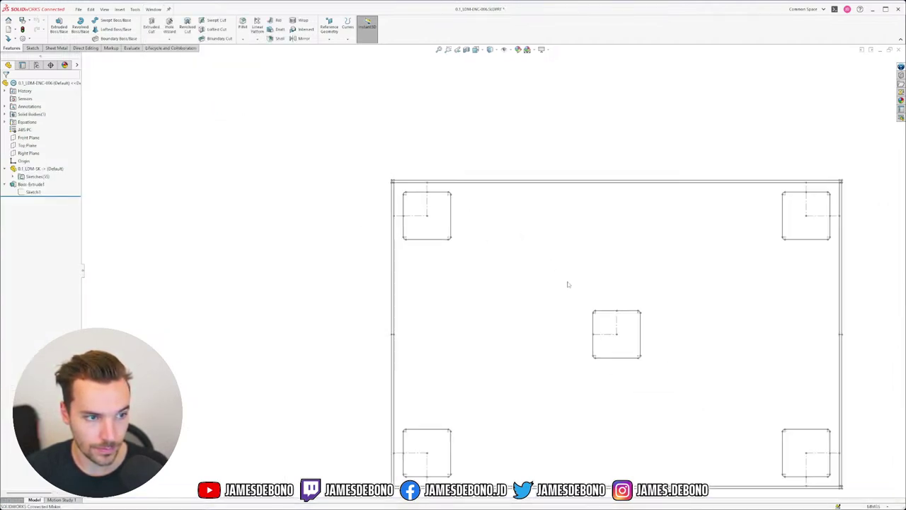
left_click(33, 192)
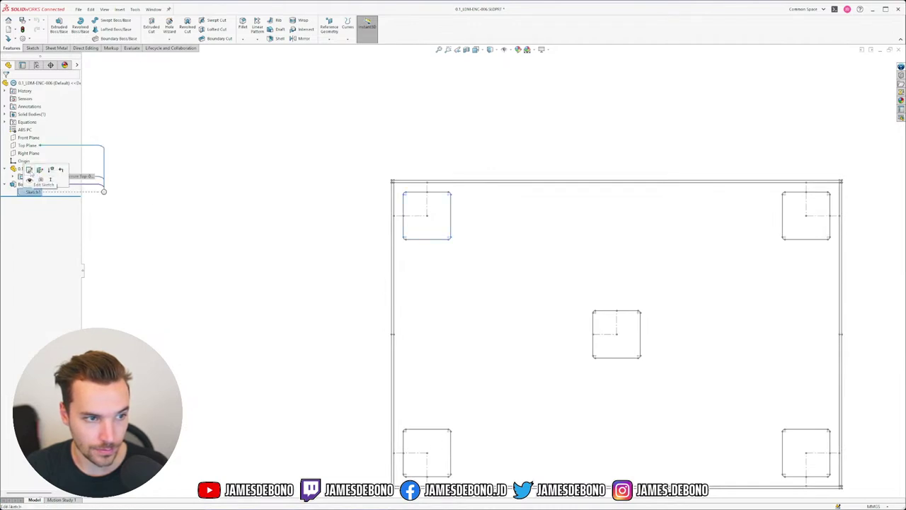
left_click(29, 169)
left_click(593, 295)
left_click_drag(244, 114, 247, 116)
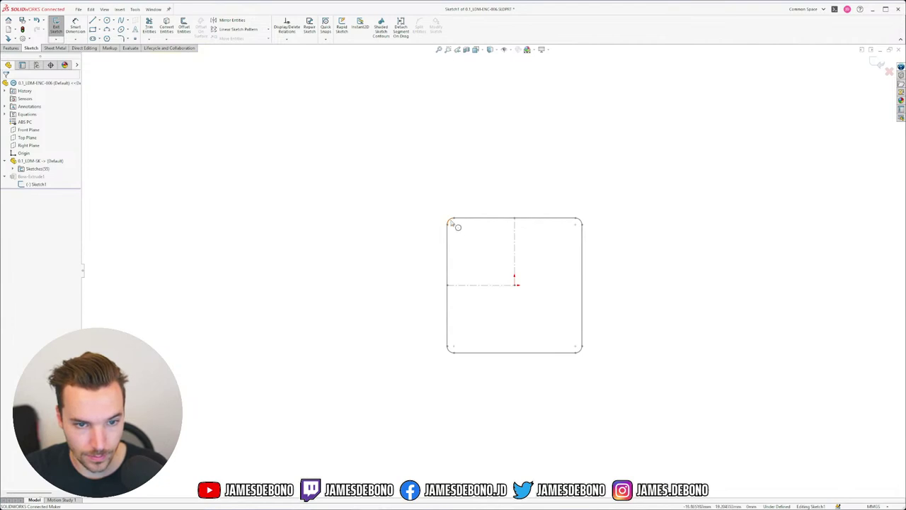
- Convert the central _Grip Top rounded square outline into the sketch with Convert Entities and exit the sketch
left_click(459, 219)
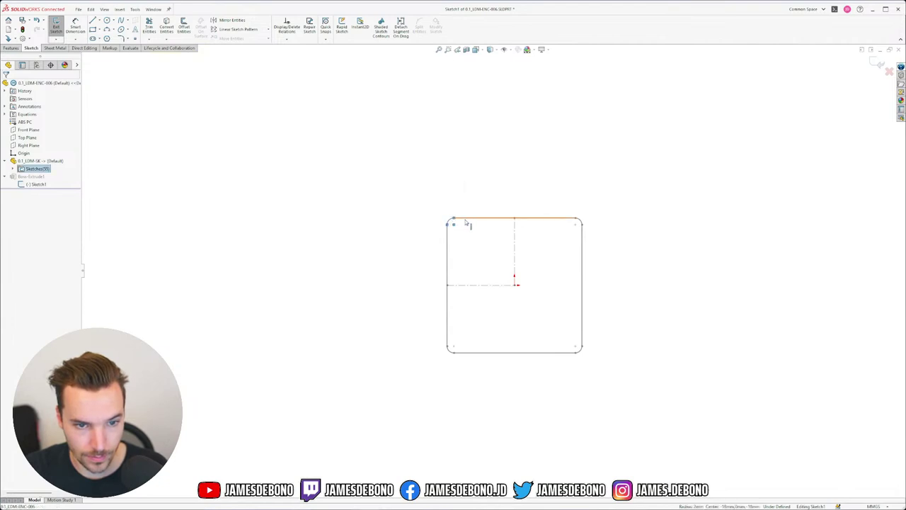
left_click(563, 354, "ctrl")
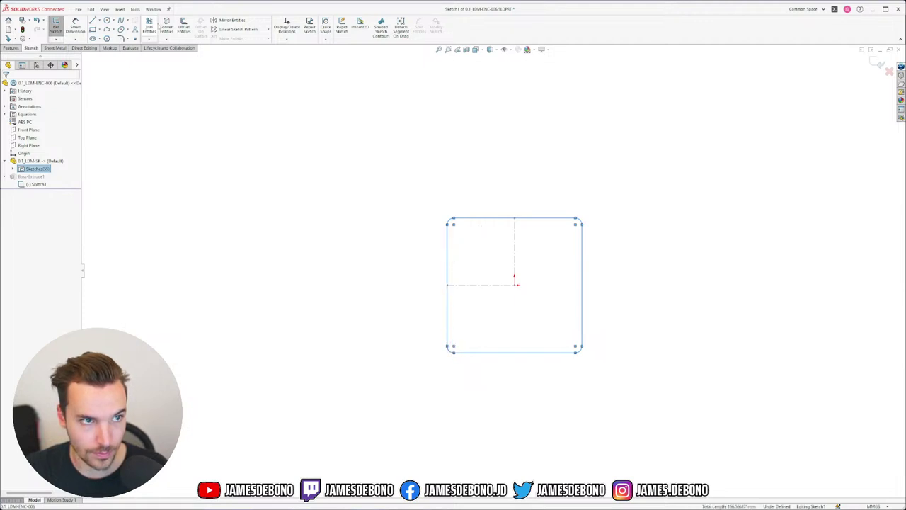
left_click(325, 95)
left_click(876, 65)
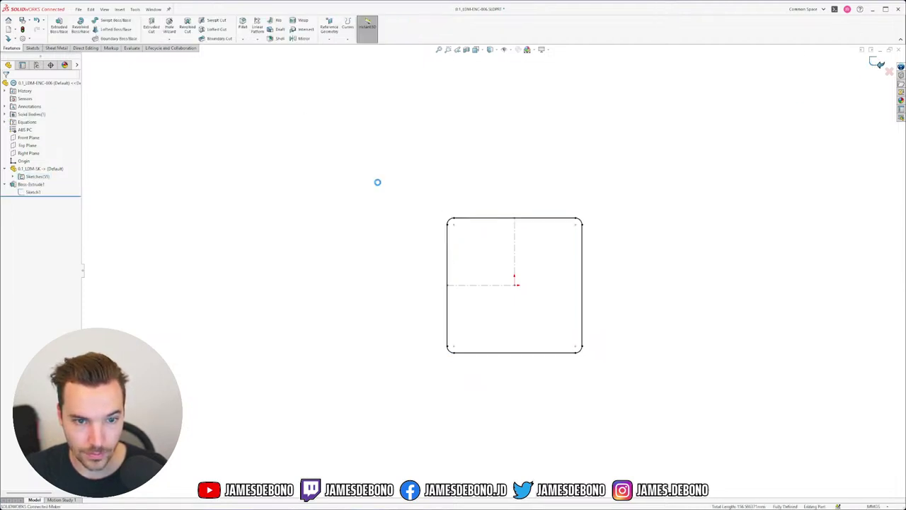
- Hide the _Grip Top and Enclosure Top sketches from the inserted 0.1_LDM-SK part
scroll(449, 216, "up", 4)
mouse_move(493, 299)
middle_mouse_down()
mouse_move(505, 177)
mouse_move(467, 85)
mouse_move(413, 90)
mouse_move(439, 126)
middle_mouse_up()
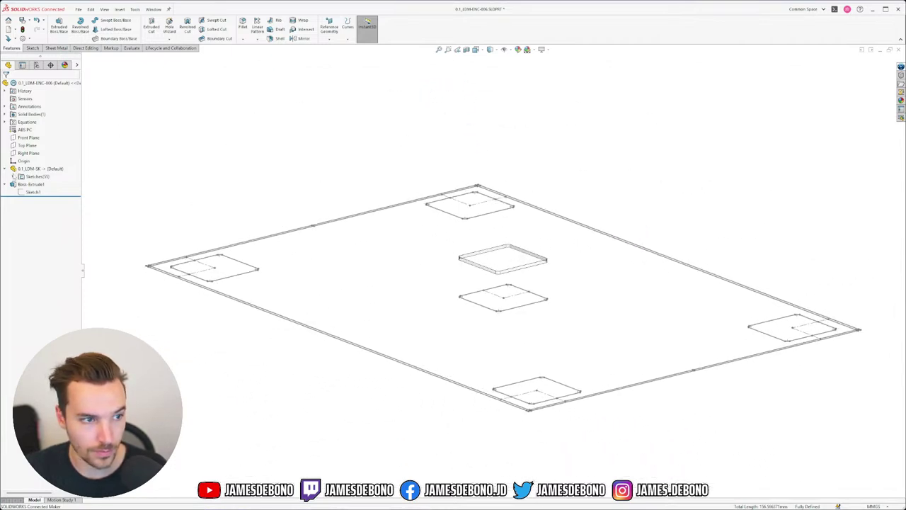
right_click(13, 177)
left_click(55, 180)
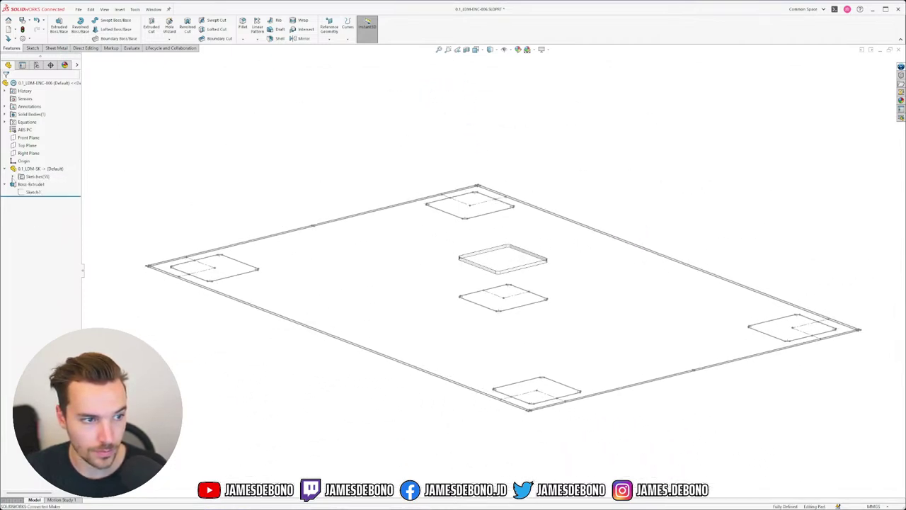
left_click(12, 177)
scroll(42, 283, "down", 2)
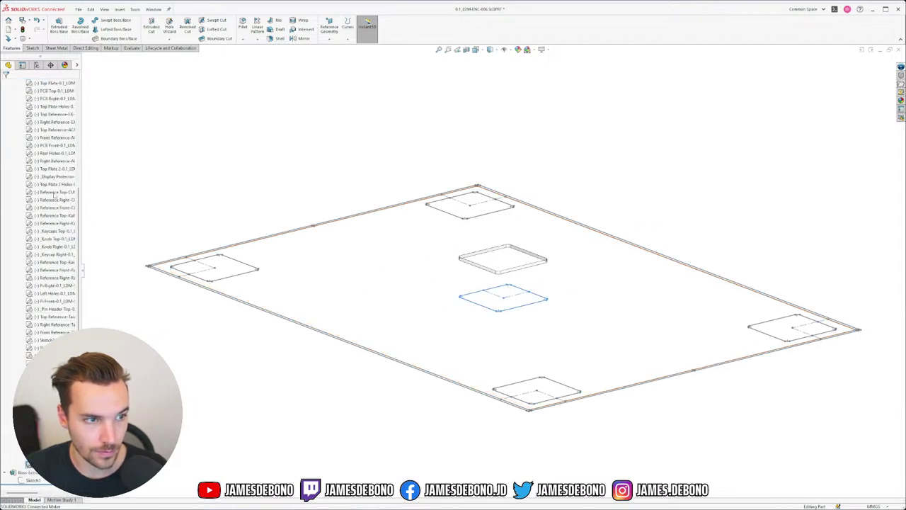
scroll(50, 198, "up", 3)
right_click(46, 144)
left_click(53, 131)
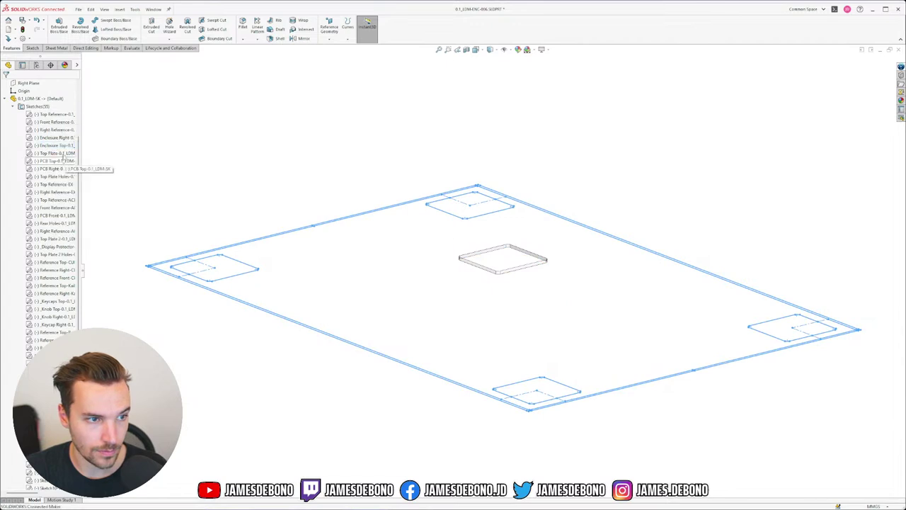
- Show the Enclosure Right sketch from the inserted 0.1_LDM-SK part and collapse its sketch list
right_click(59, 137)
left_click(66, 125)
left_click(416, 248)
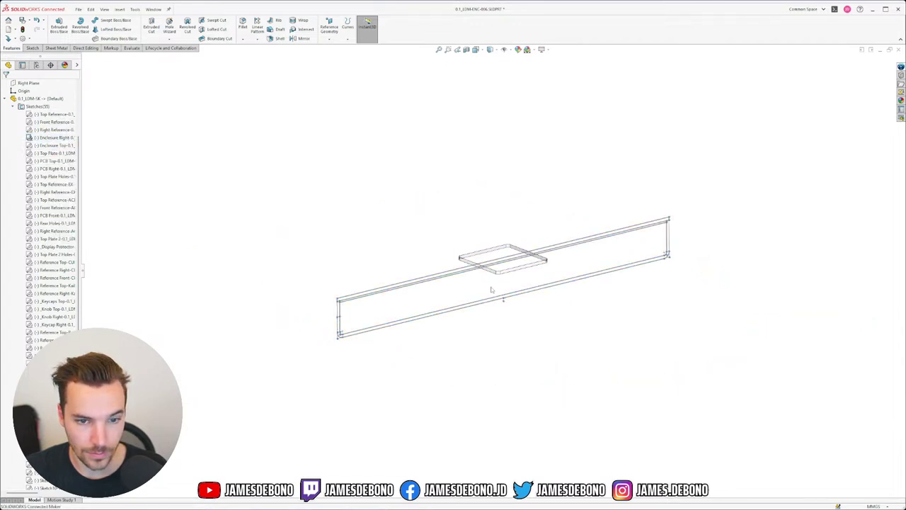
scroll(490, 290, "down", 2)
left_click(13, 107)
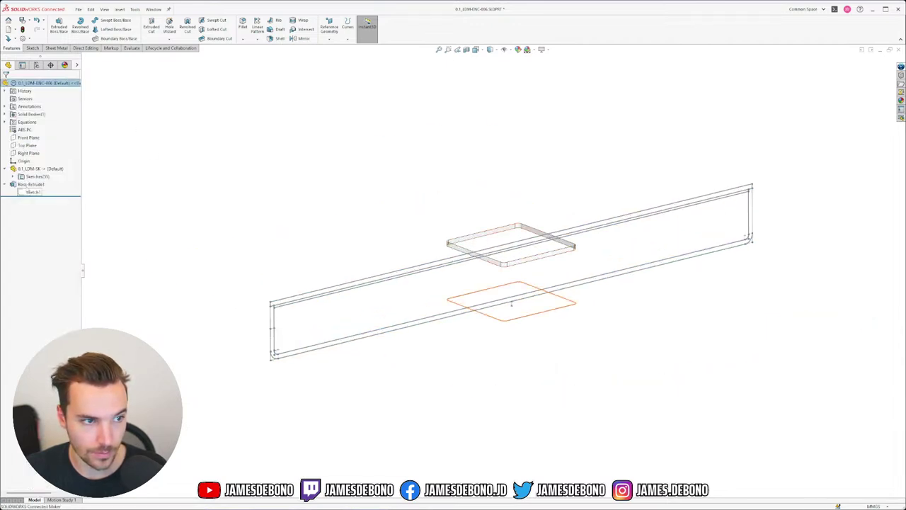
- Redefine Boss-Extrude1 to start at the upper vertex and end at the lower vertex of the short central line in the Enclosure Right sketch
left_click(31, 185)
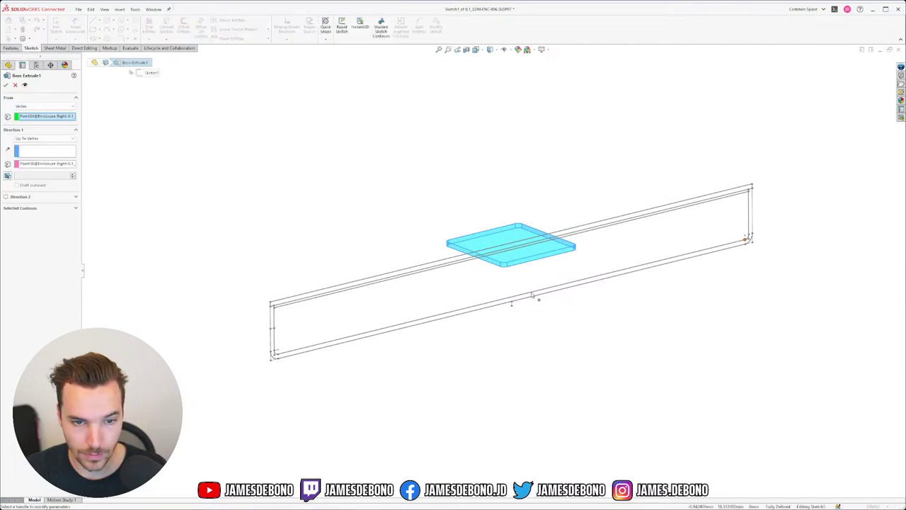
scroll(527, 303, "down", 5)
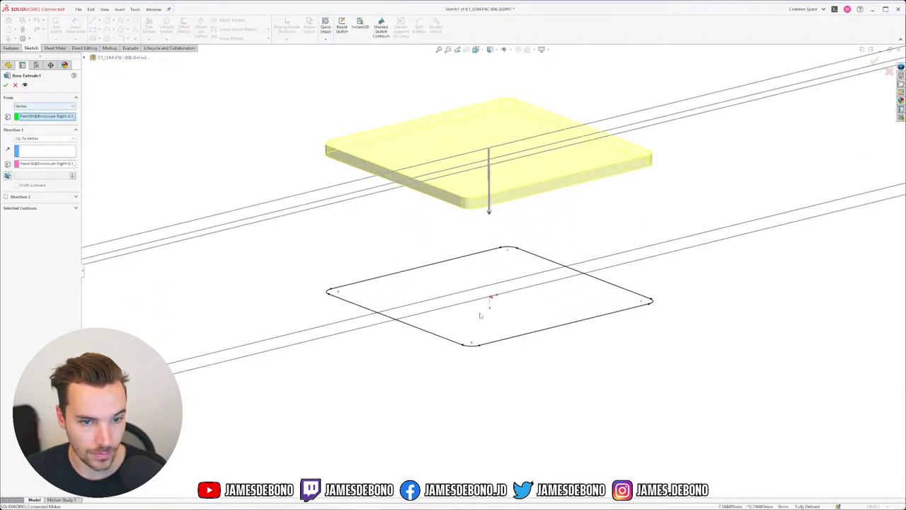
left_click(489, 306)
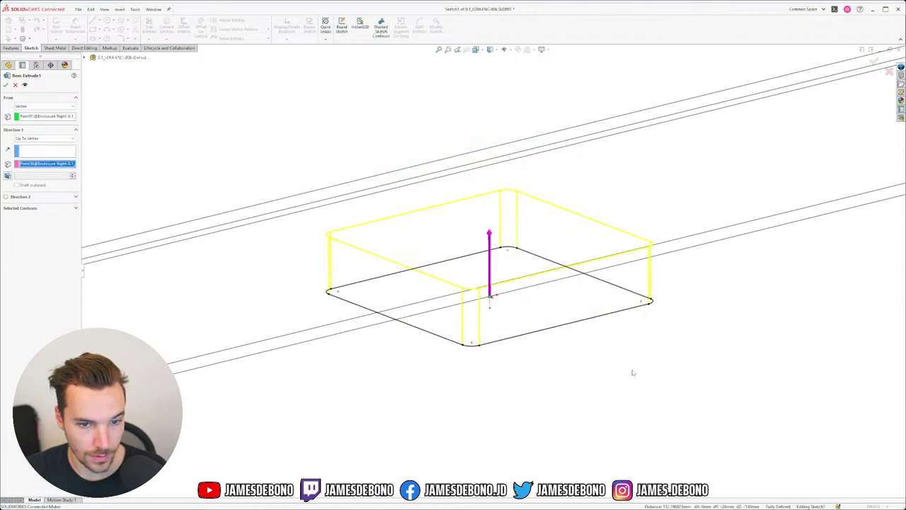
left_click(489, 309)
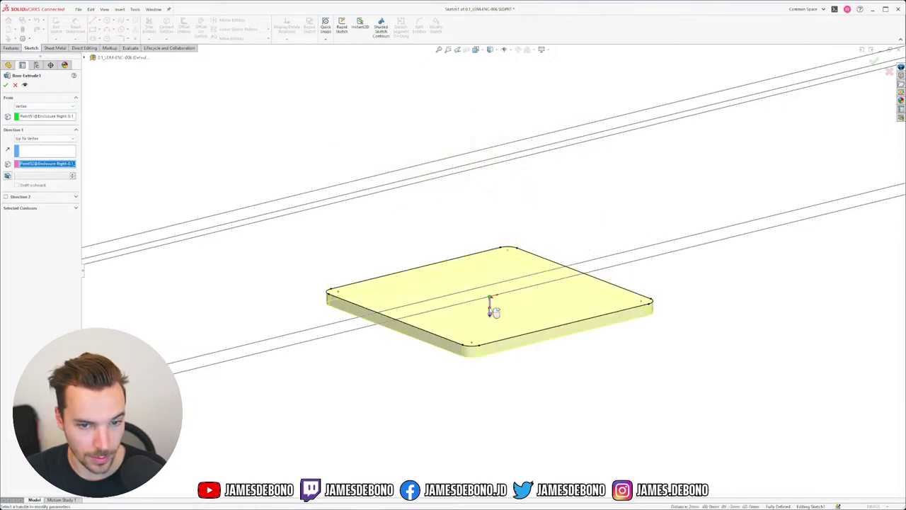
left_click(6, 85)
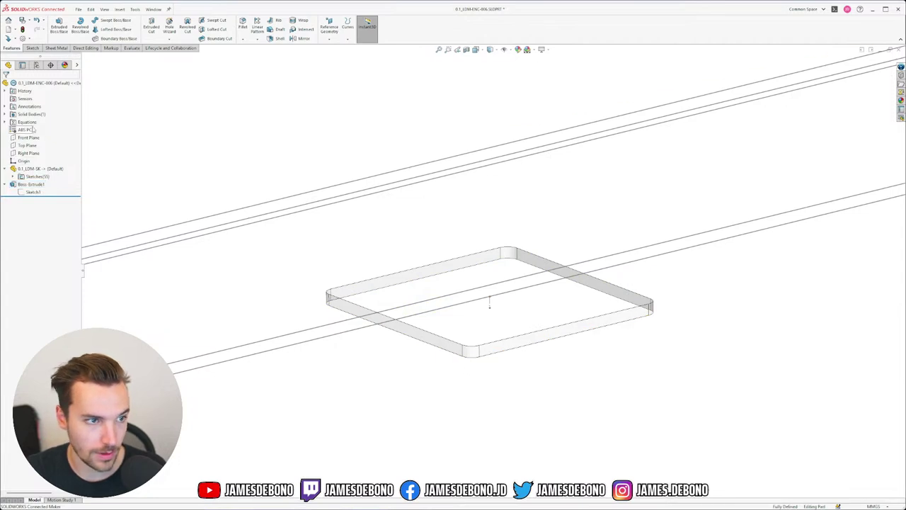
- Assign the Silicon Rubber material from the Rubber category to the foot part and hide the Enclosure Right sketch
right_click(30, 130)
left_click(50, 131)
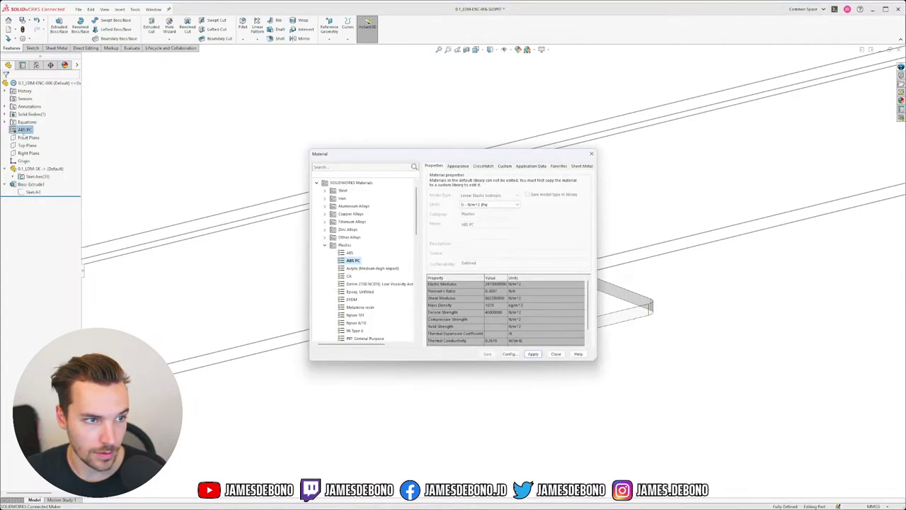
scroll(365, 260, "down", 10)
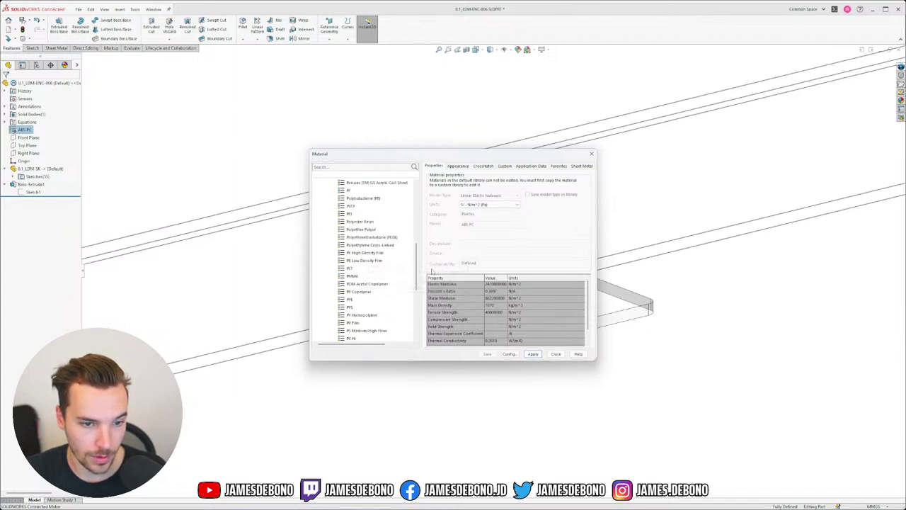
left_click_drag(417, 273, 410, 216)
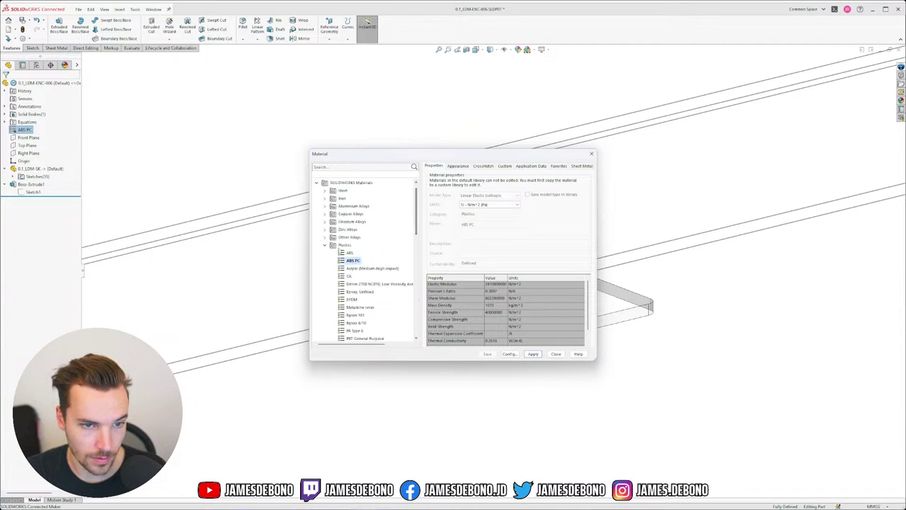
left_click(325, 245)
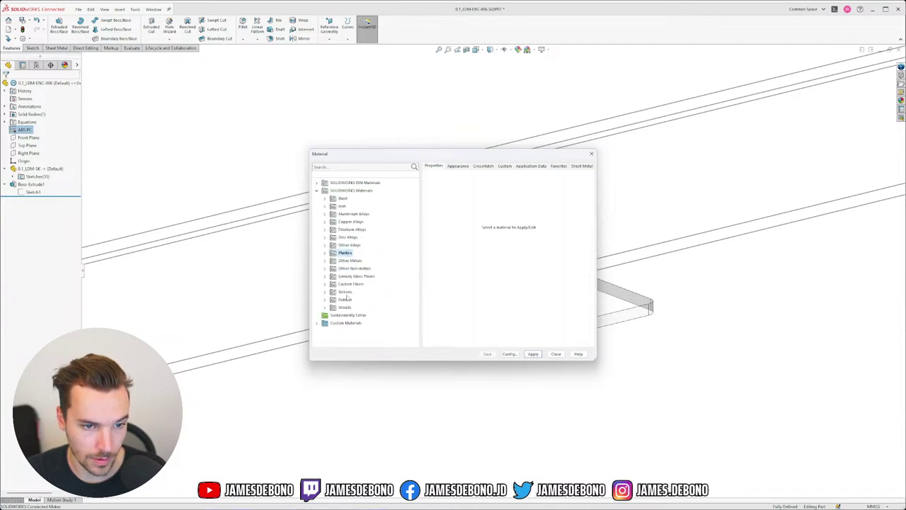
left_click(325, 300)
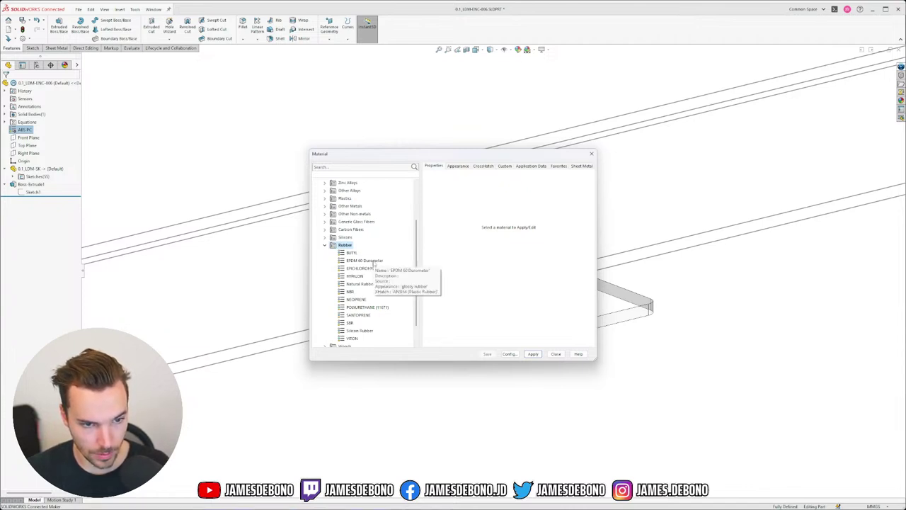
left_click(362, 331)
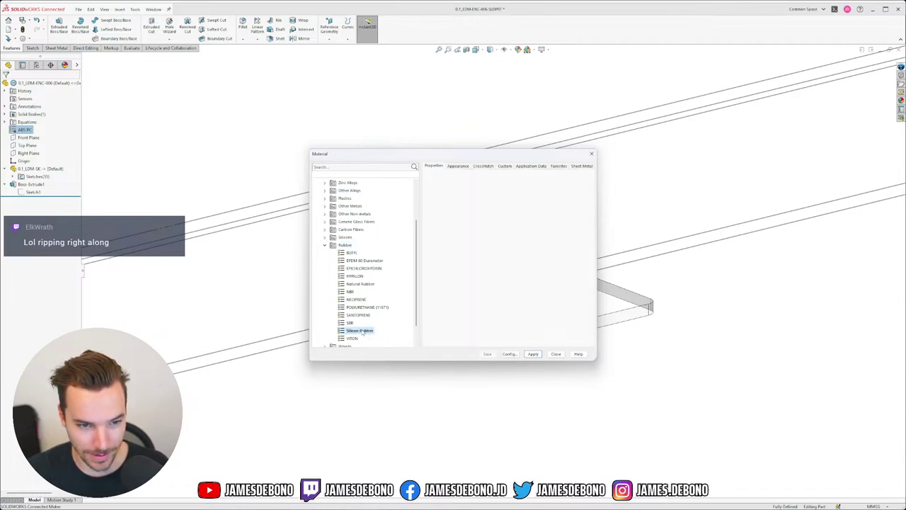
left_click(533, 354)
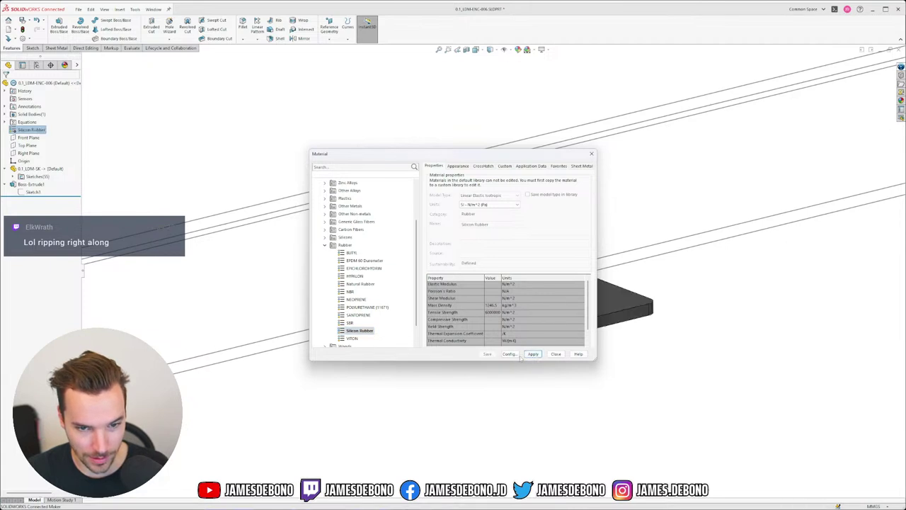
left_click(557, 354)
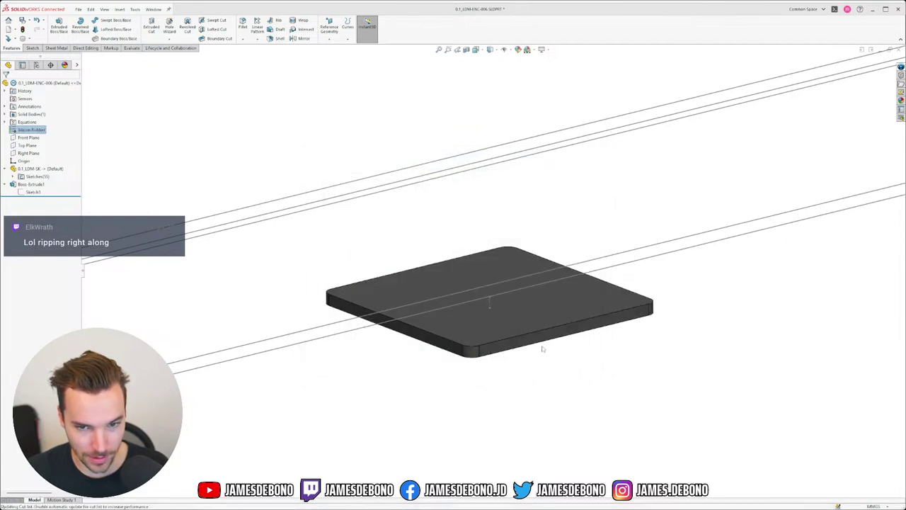
left_click(348, 332)
left_click(382, 311)
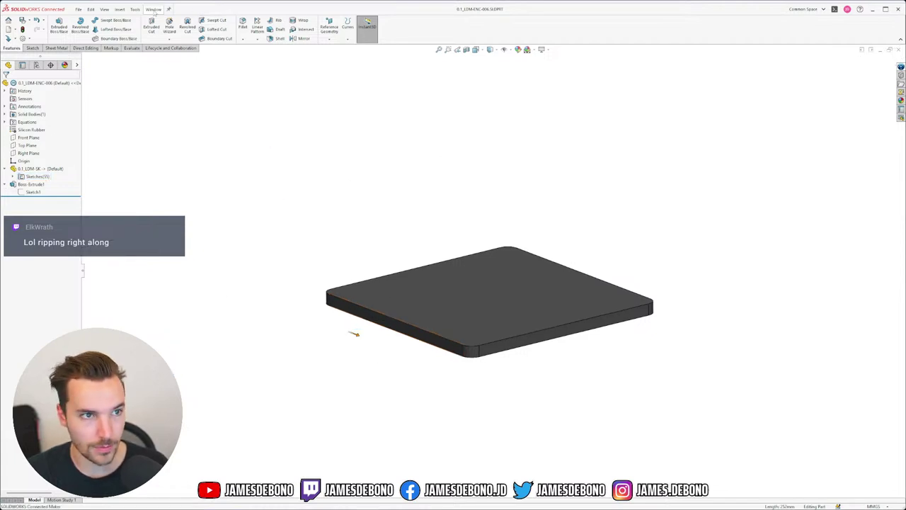
- Close the 0.1_LDM-ENC-003 part without saving its changes and switch to the 0.1_LDM-A assembly
left_click(154, 9)
left_click(242, 102)
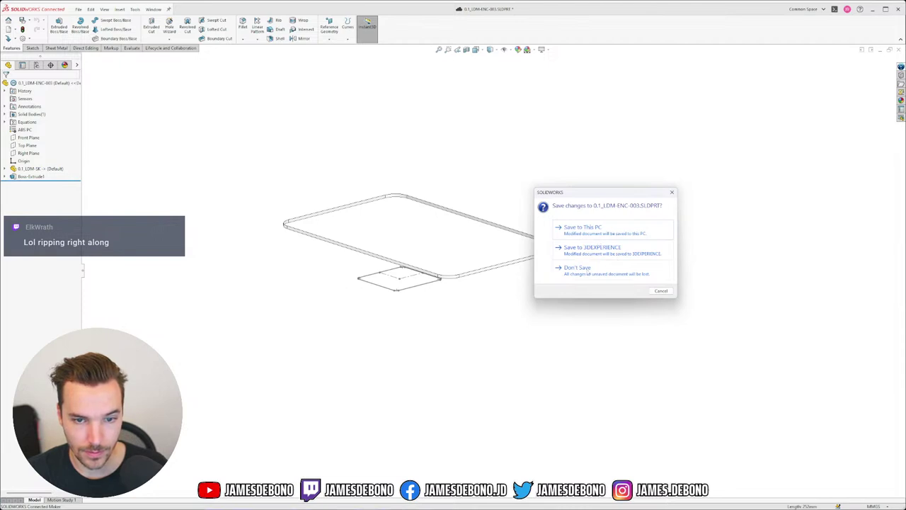
left_click(602, 271)
left_click(613, 270)
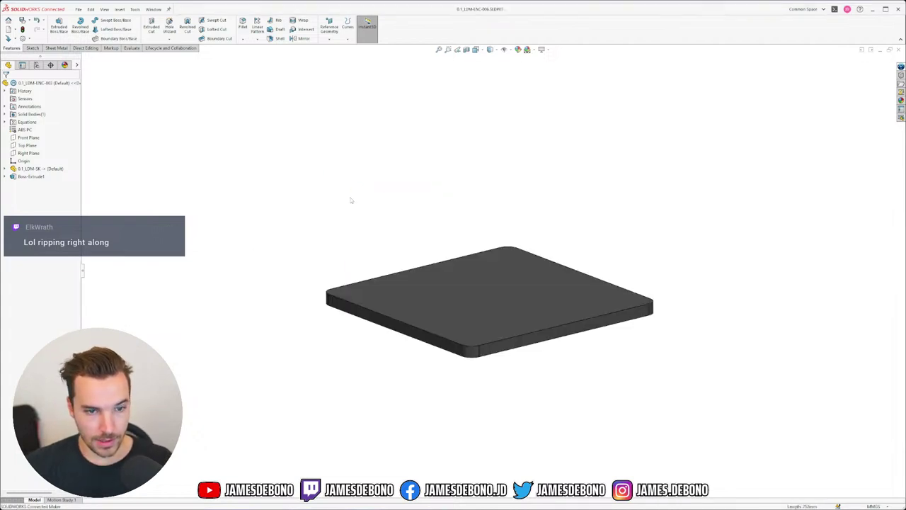
left_click(153, 9)
left_click(220, 92)
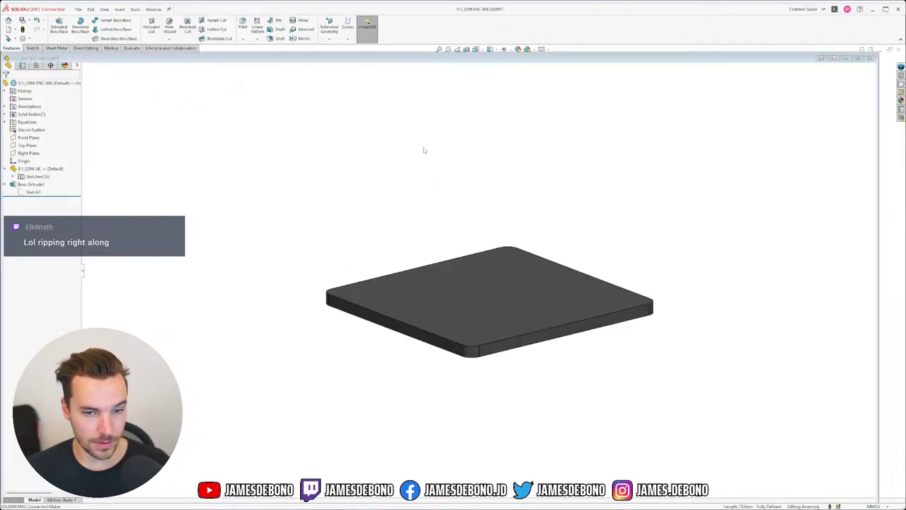
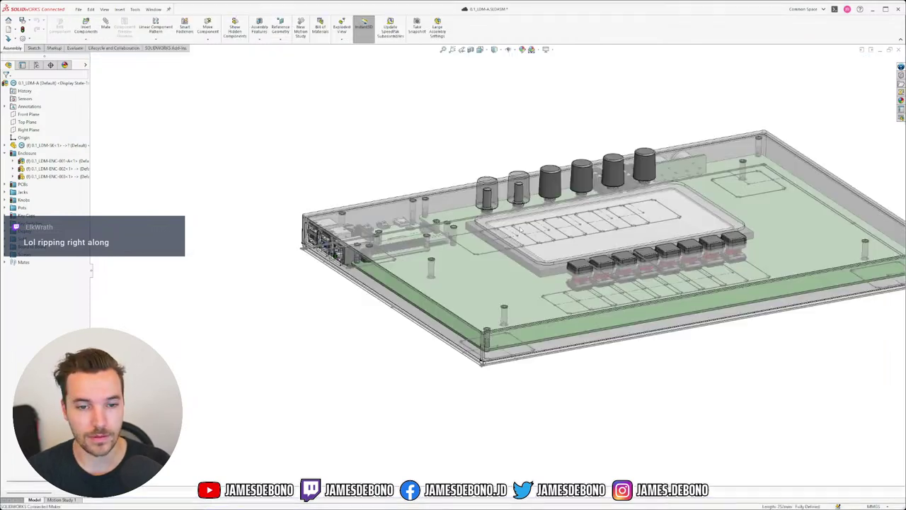
- Hide the rows of sketch outlines below the key caps and across the display in the assembly
mouse_move(510, 305)
middle_mouse_down()
mouse_move(475, 293)
mouse_move(502, 320)
middle_mouse_up()
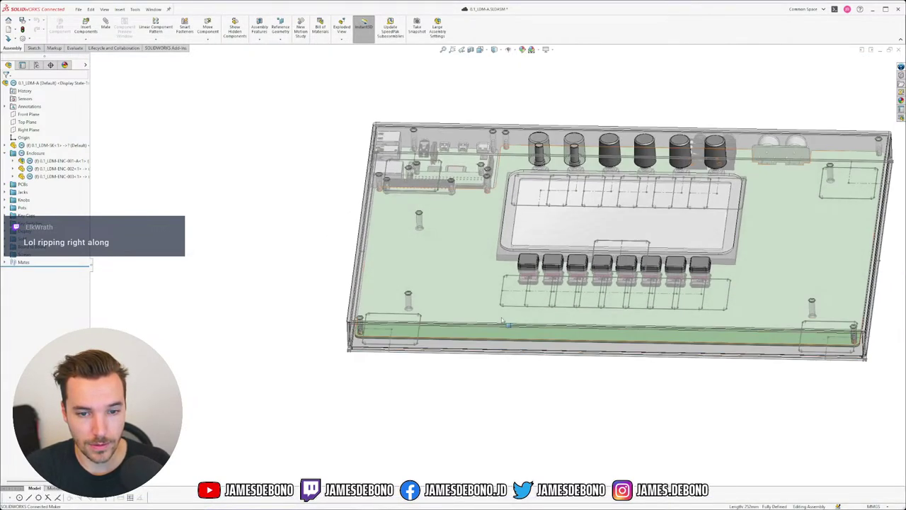
left_click(547, 298)
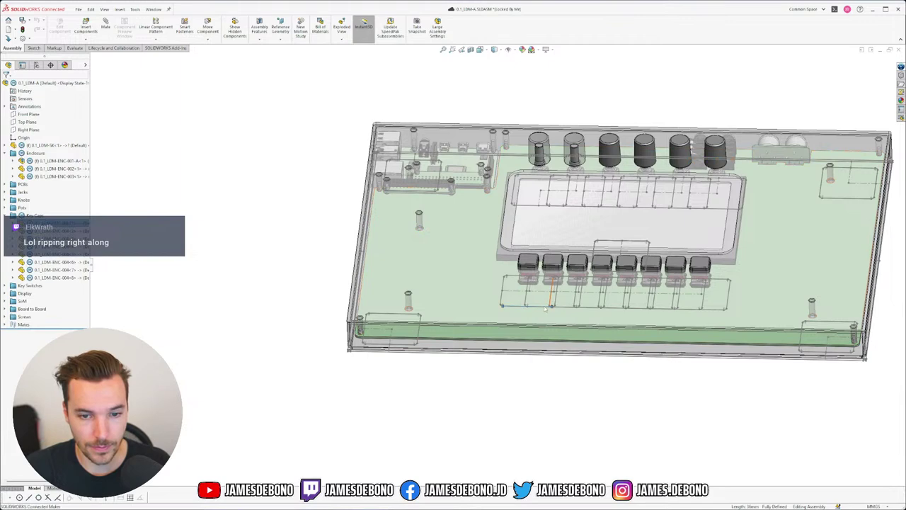
key("Tab")
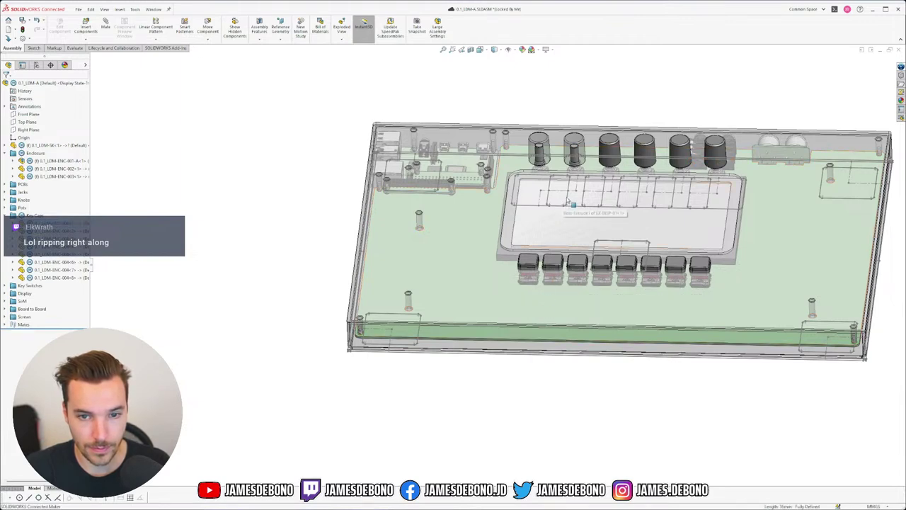
left_click(568, 201)
left_click(587, 407)
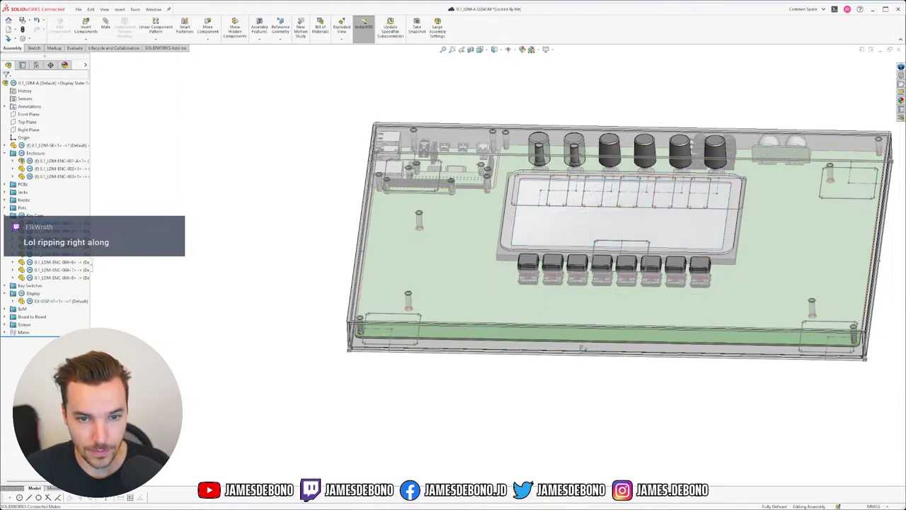
middle_click_drag(587, 407, 584, 258)
scroll(487, 258, "down", 5)
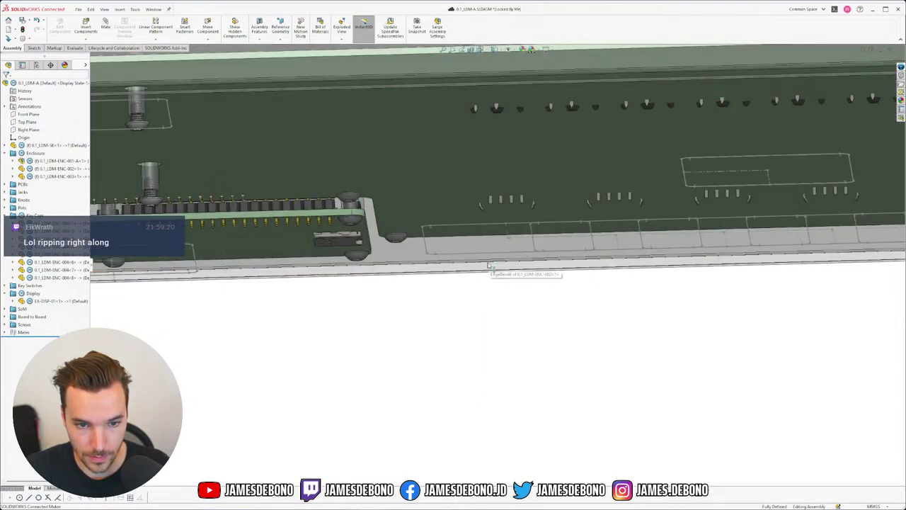
left_click(487, 258)
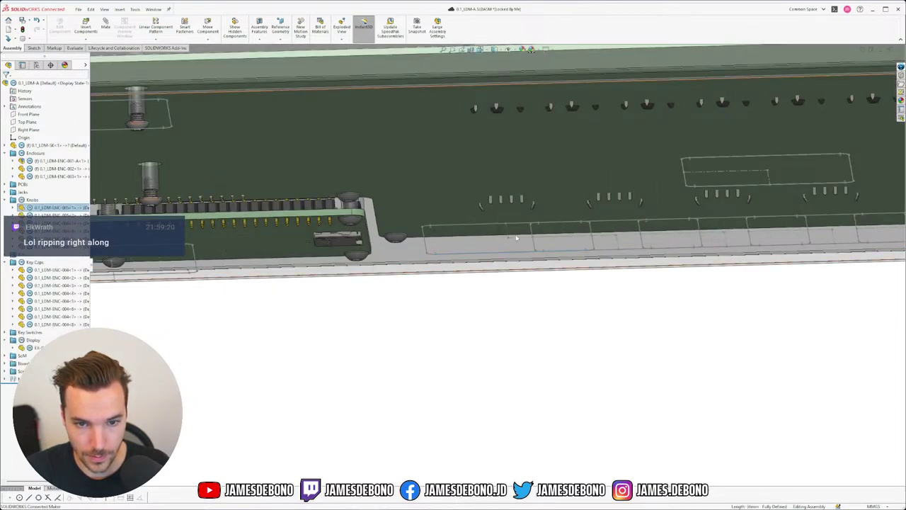
left_click(411, 279)
- Hide the 0.1_LDM-SK sketch containing the foot outline at the enclosure corner beneath the small connector board
scroll(411, 279, "up", 3)
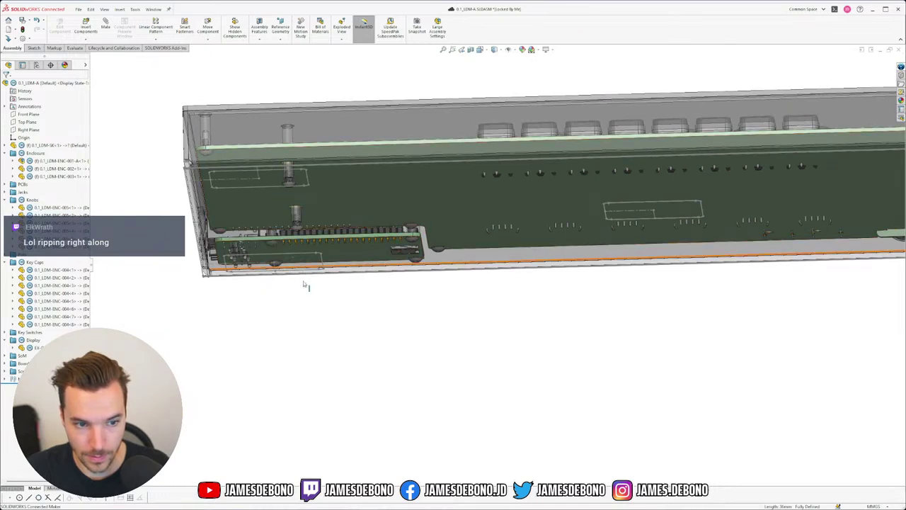
scroll(307, 283, "down", 5)
left_click(286, 253)
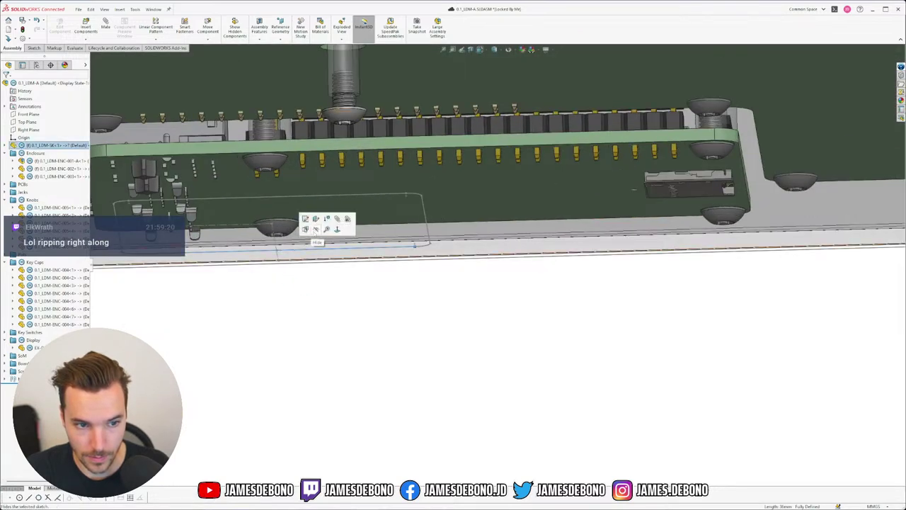
left_click(314, 231)
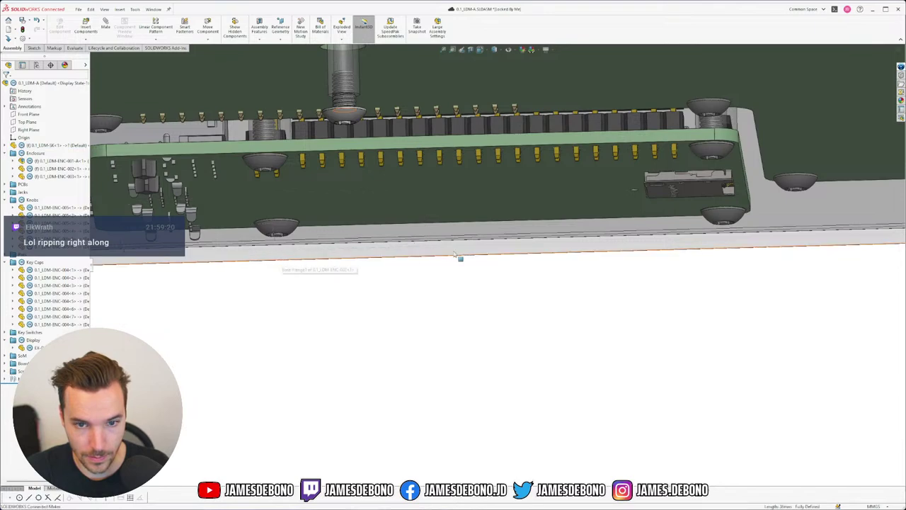
- Hide the overlapping narrow rectangular sketch outlines near the enclosure floor, beneath the green board and the row of key switches
scroll(457, 257, "up", 6)
scroll(585, 265, "down", 8)
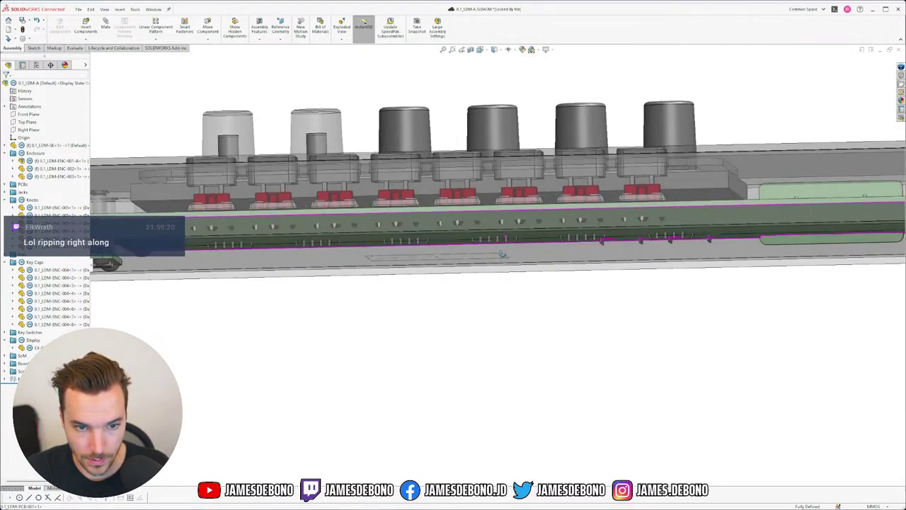
left_click(488, 260)
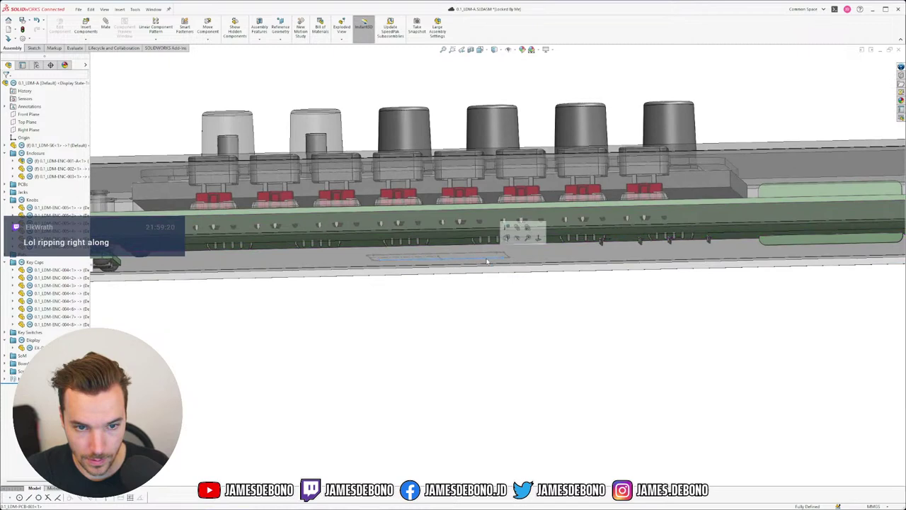
left_click(464, 264)
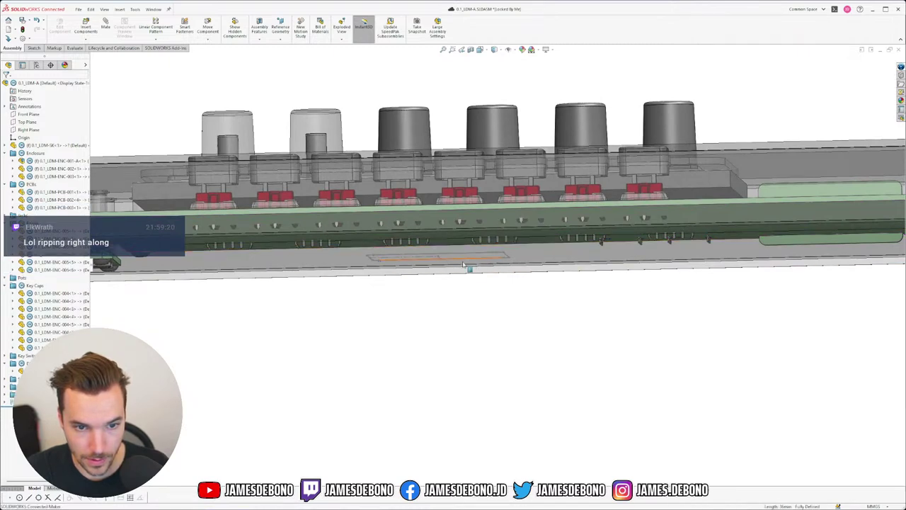
left_click(460, 263)
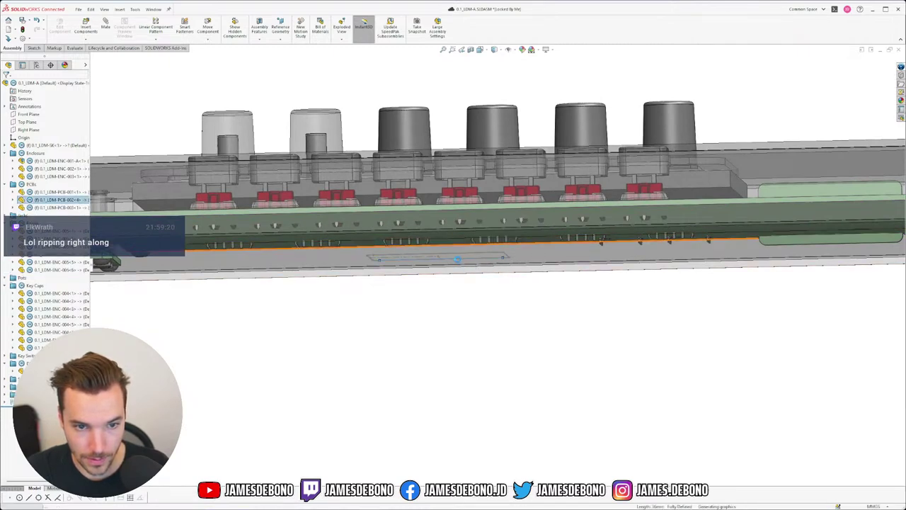
left_click(456, 258)
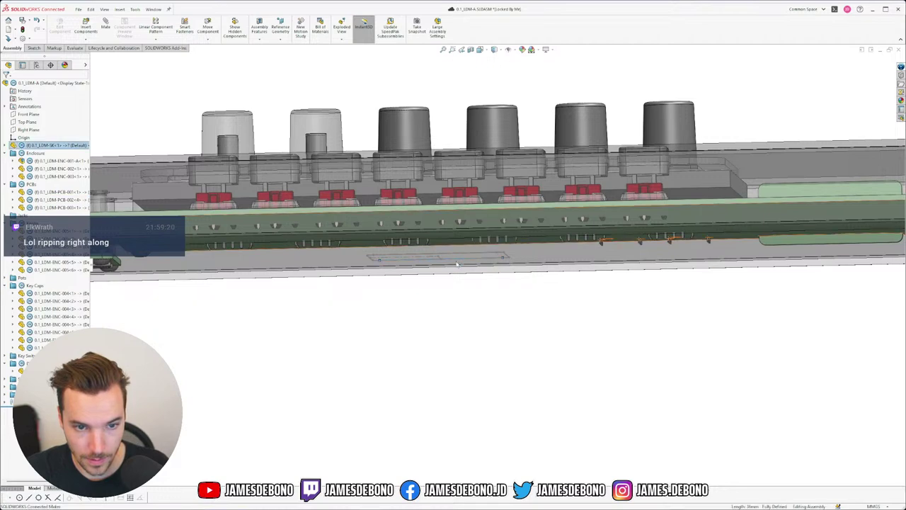
left_click(454, 261)
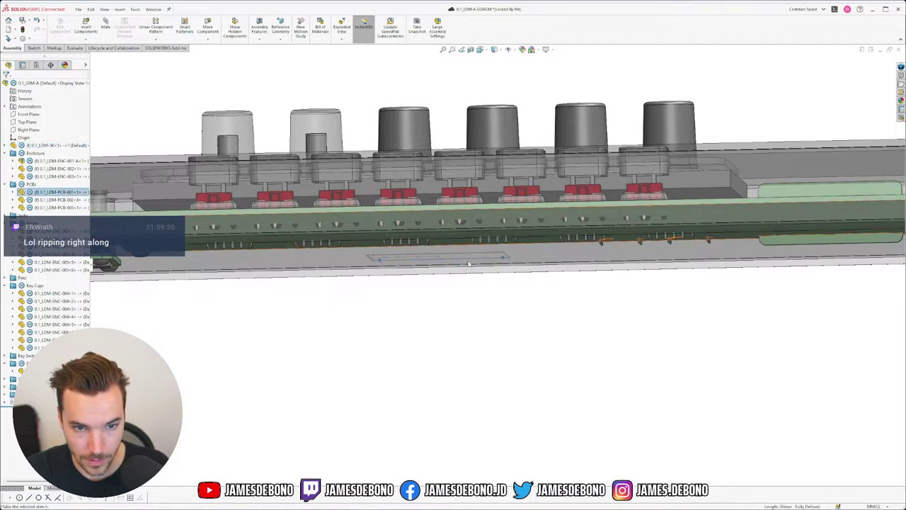
left_click(460, 263)
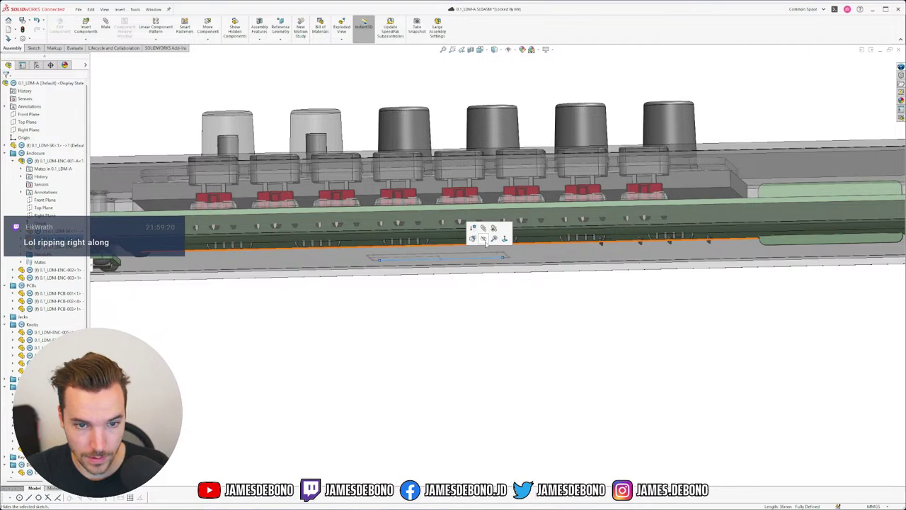
left_click(484, 244)
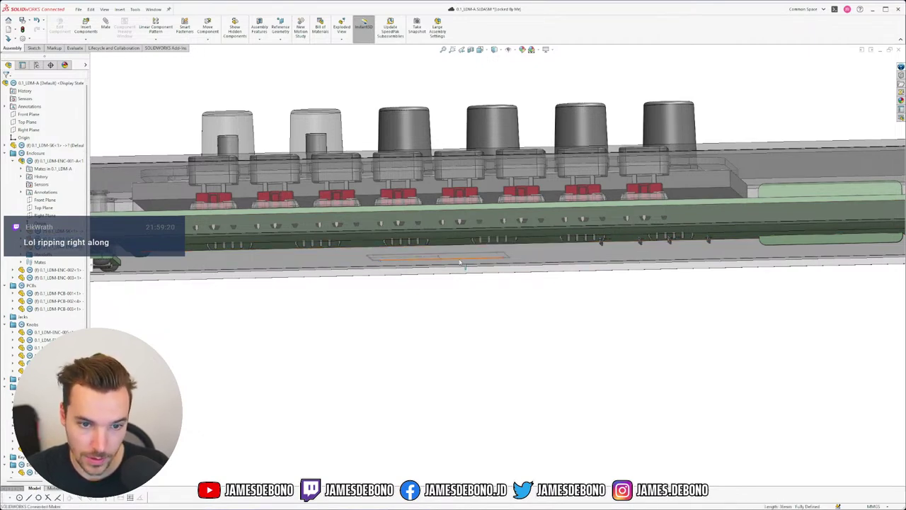
left_click(486, 243)
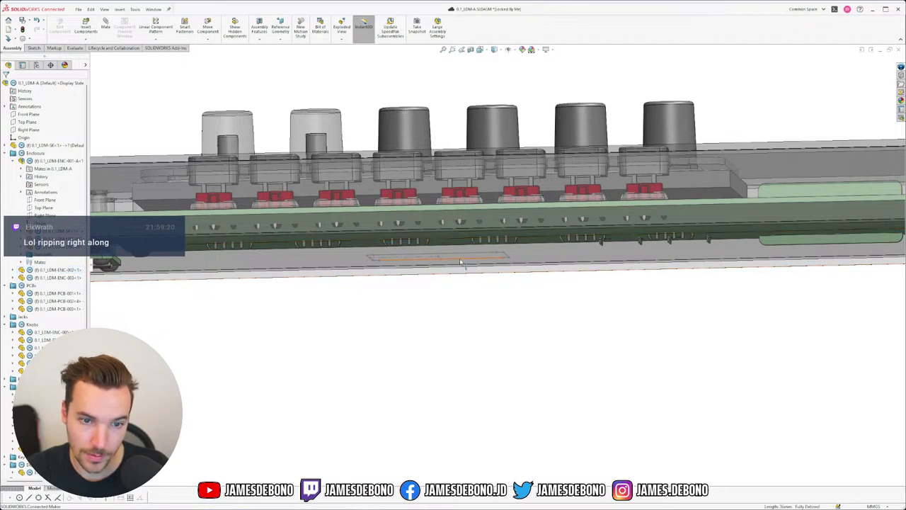
left_click(464, 258)
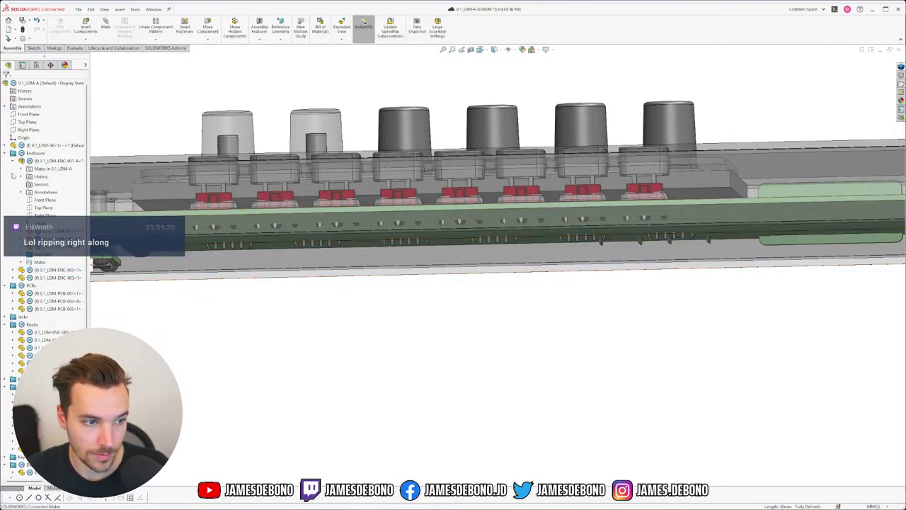
- Collapse the expanded enclosure part and the Enclosure, PCBs, Knobs, Key Caps and Display folders in the assembly's feature tree
left_click(13, 162)
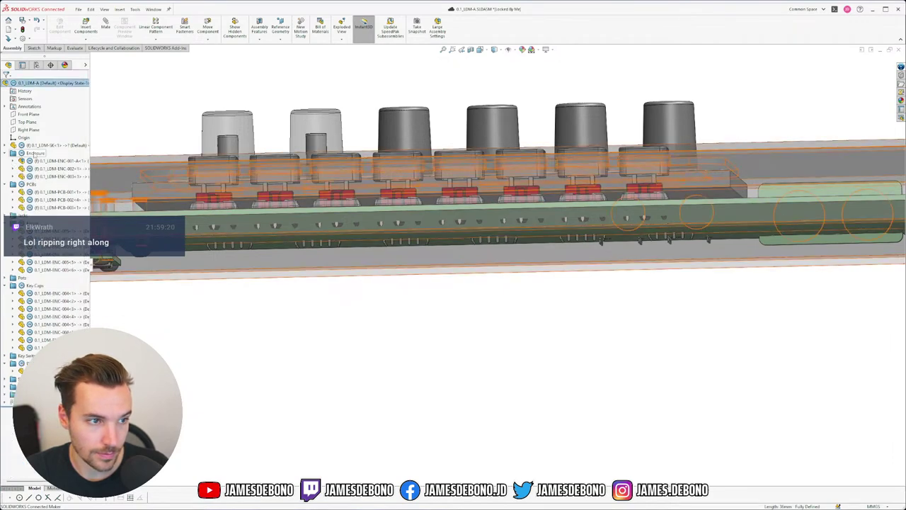
left_click(5, 153)
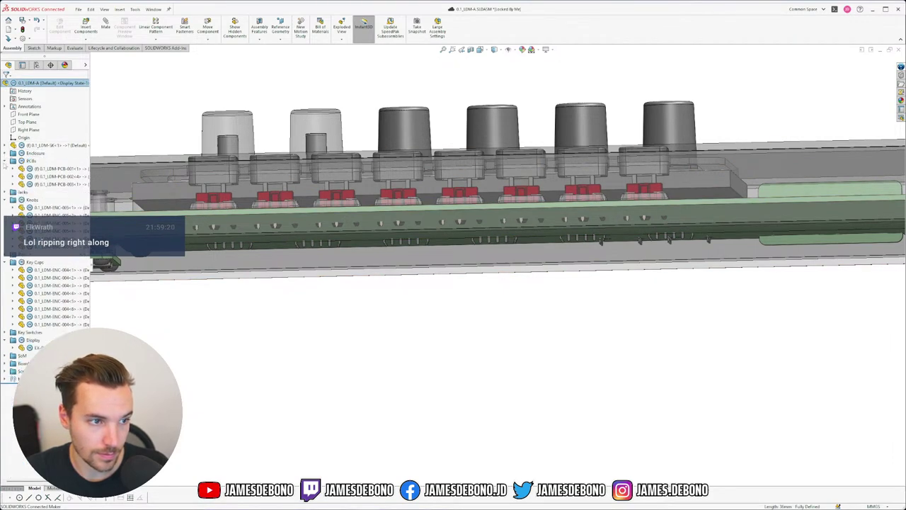
left_click(5, 161)
left_click(5, 176)
left_click(5, 184)
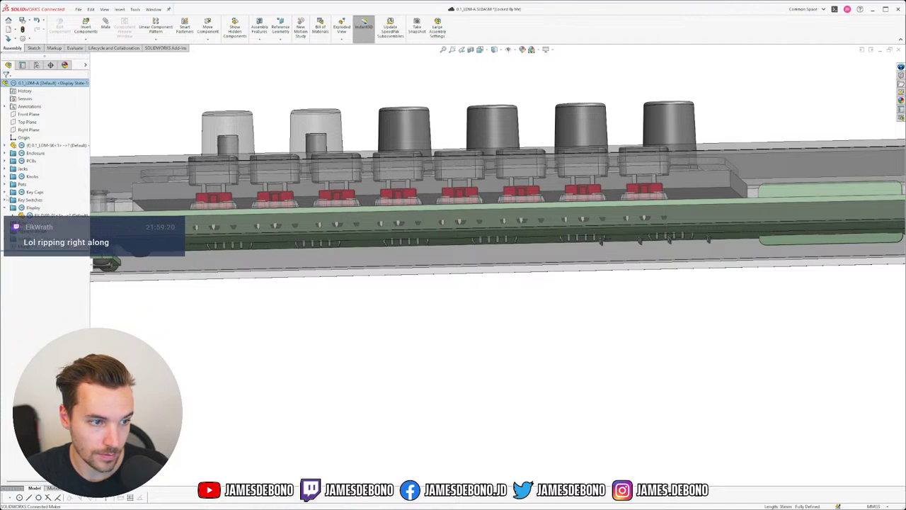
left_click(5, 208)
- Show the Enclosure Top sketch of the 0.1_LDM-SK skeleton in the assembly and collapse the feature tree
scroll(325, 216, "up", 5)
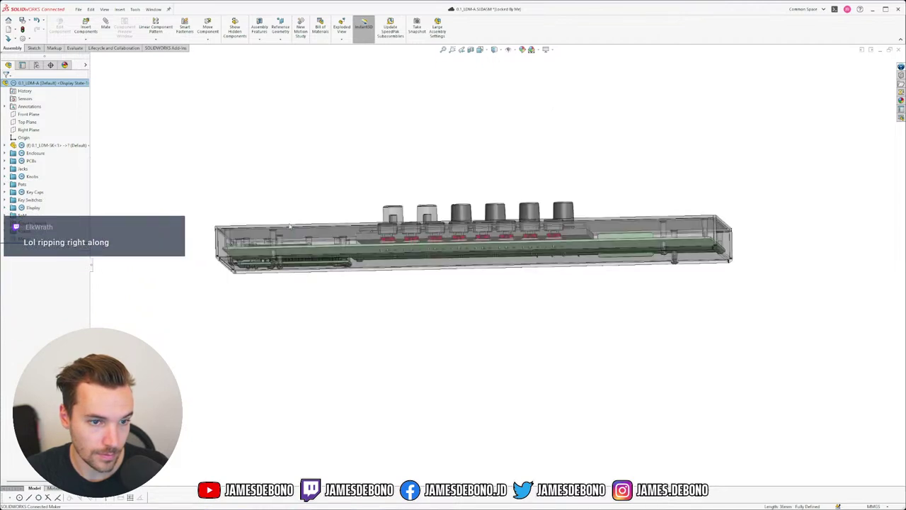
middle_click_drag(325, 216, 313, 298)
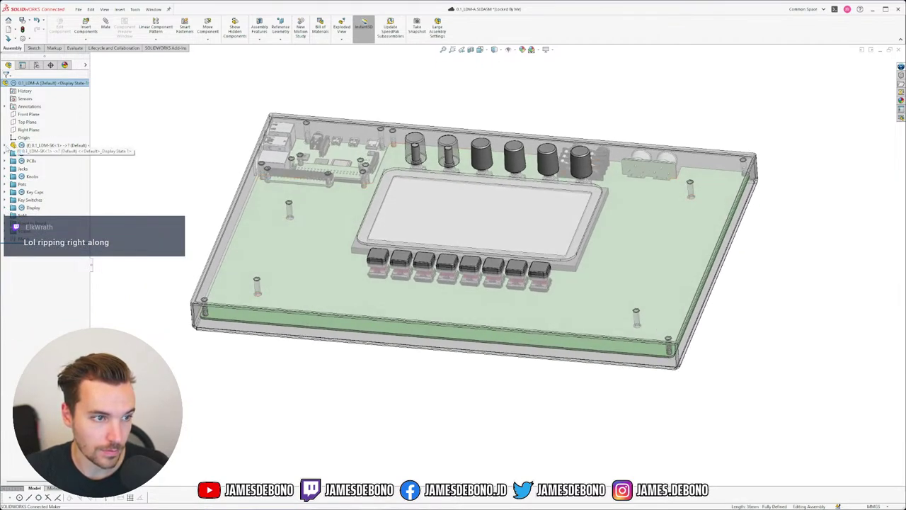
left_click(5, 145)
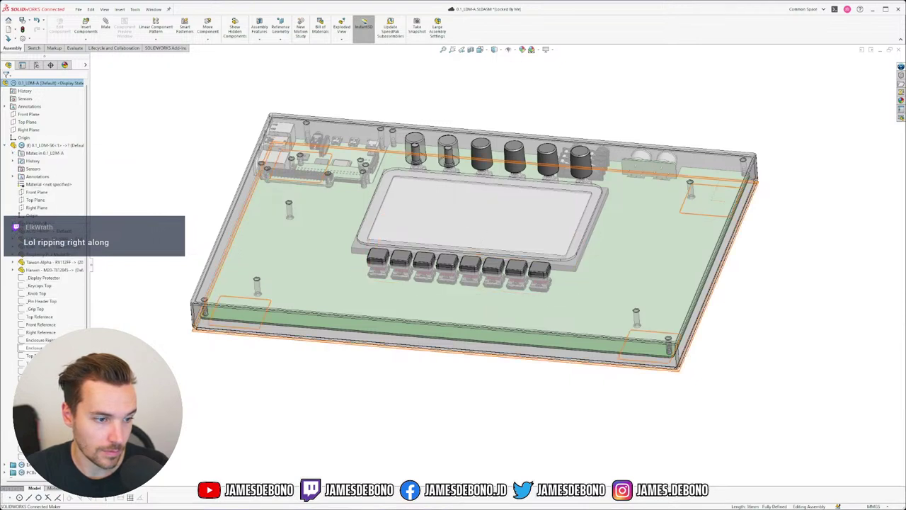
left_click(33, 347)
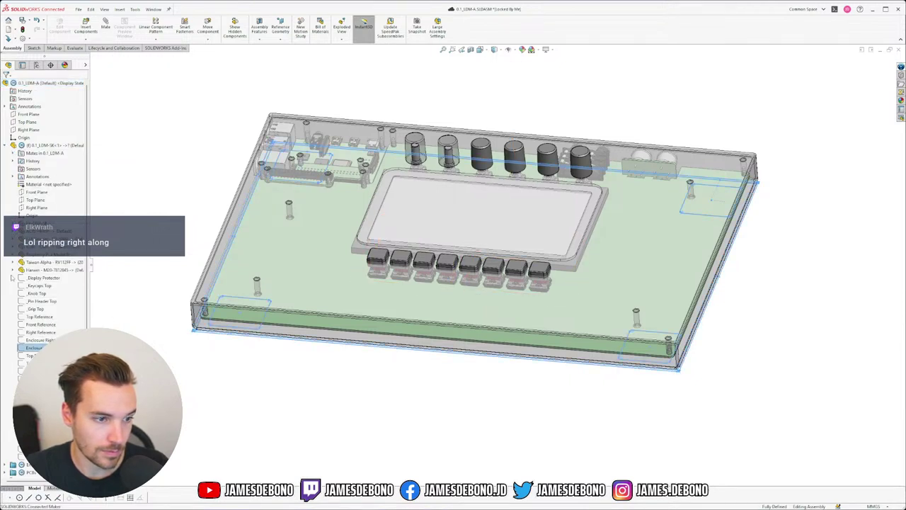
key("Escape")
key("shift+c")
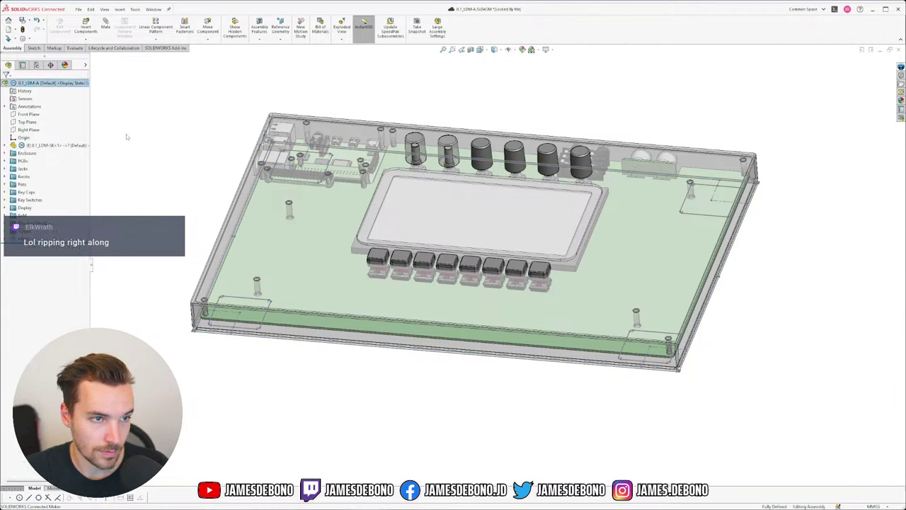
- Insert the 0.1_LDM-ENC-006 foot into the assembly and mate its Top Plane coincident with the assembly's Top Plane
left_click(85, 29)
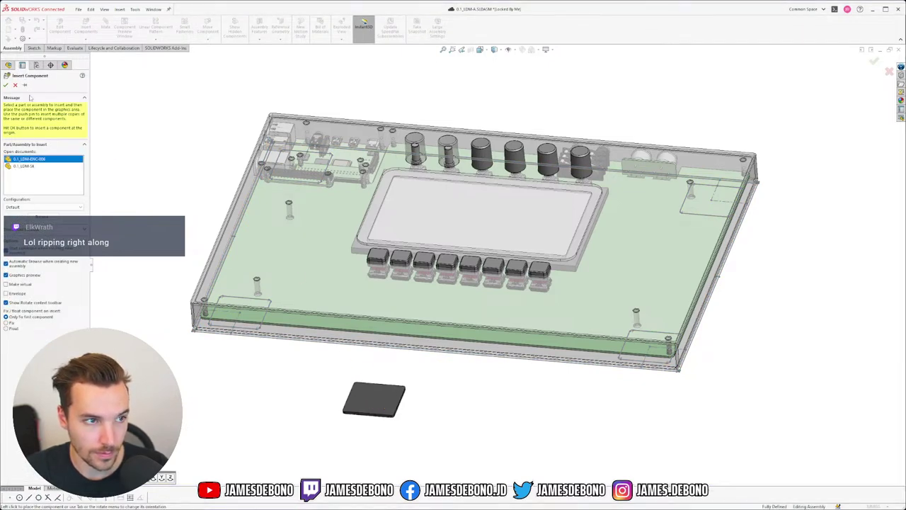
left_click(15, 85)
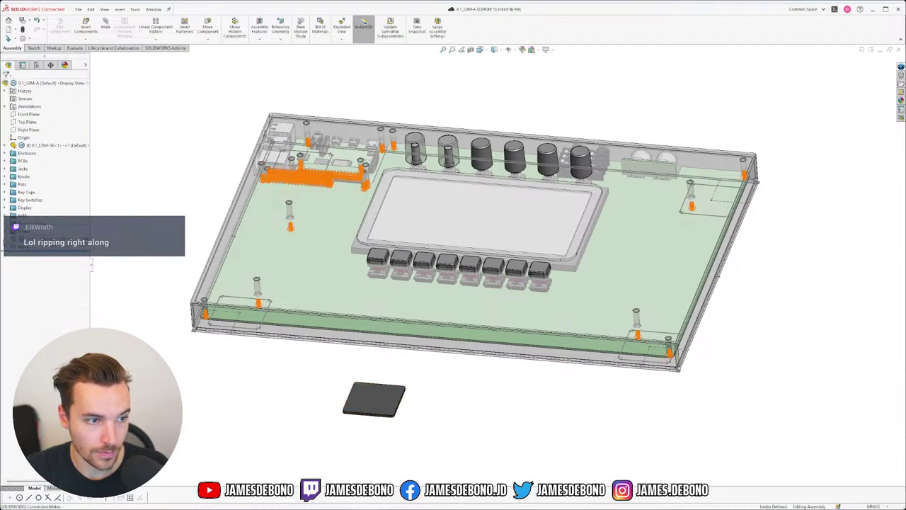
left_click(5, 238)
left_click(36, 301)
left_click(28, 123, "ctrl")
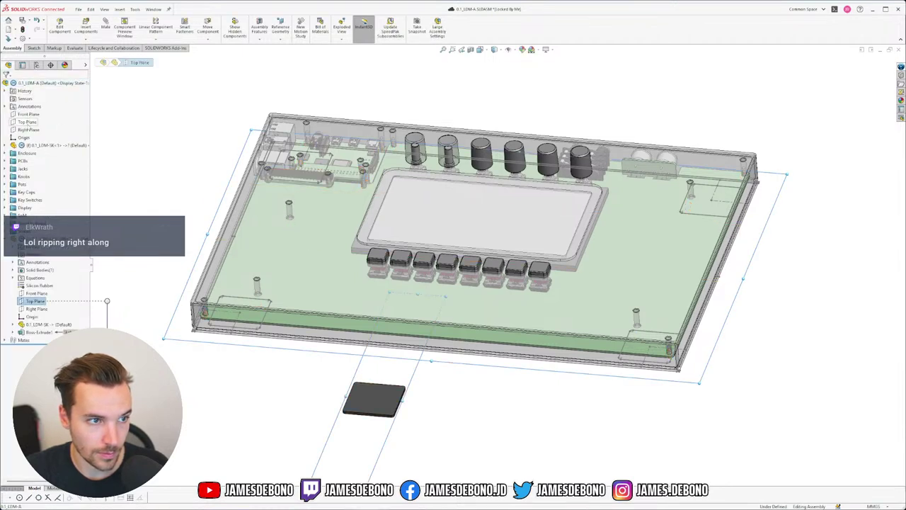
left_click_drag(107, 300, 27, 122)
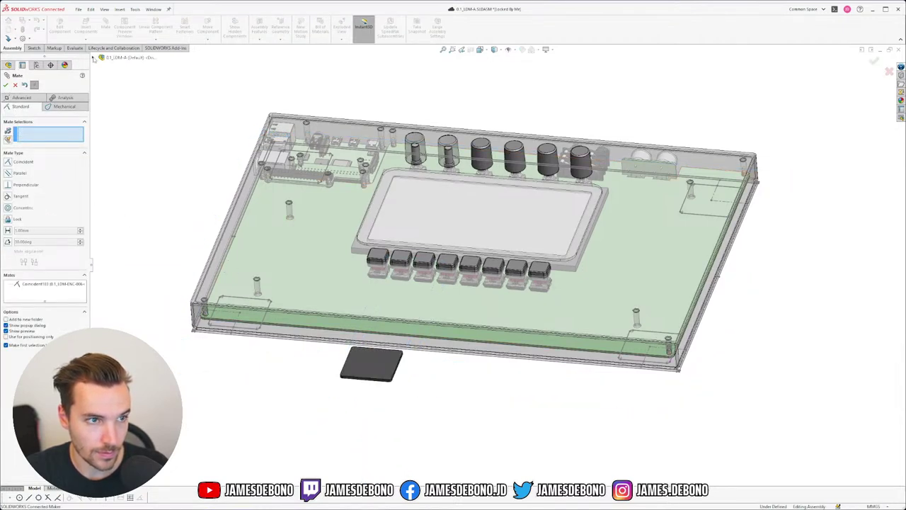
- Add a parallel mate between the foot's Front Plane and the assembly's Front Plane
left_click(92, 58)
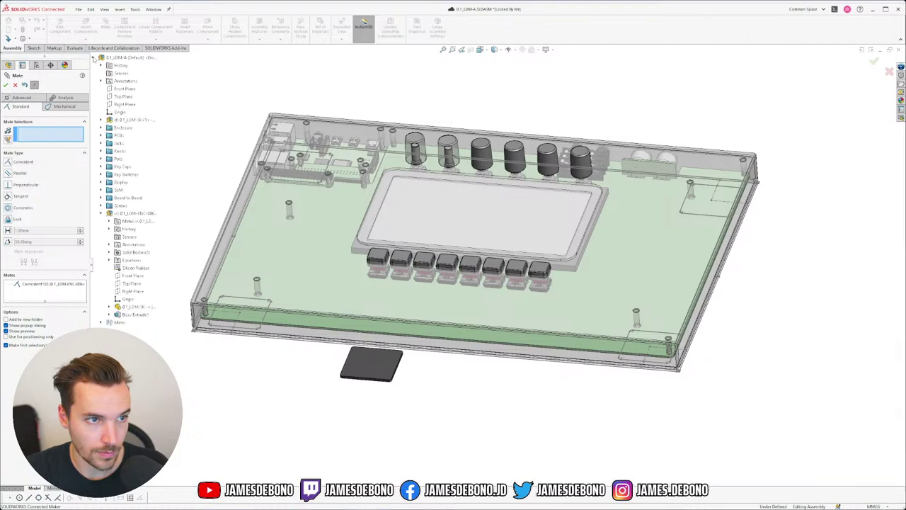
left_click(132, 276)
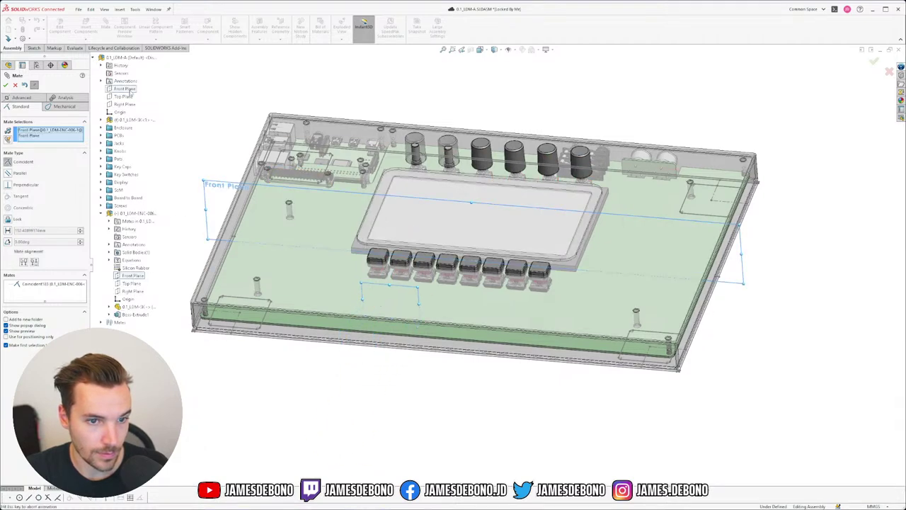
left_click(125, 89)
left_click(8, 173)
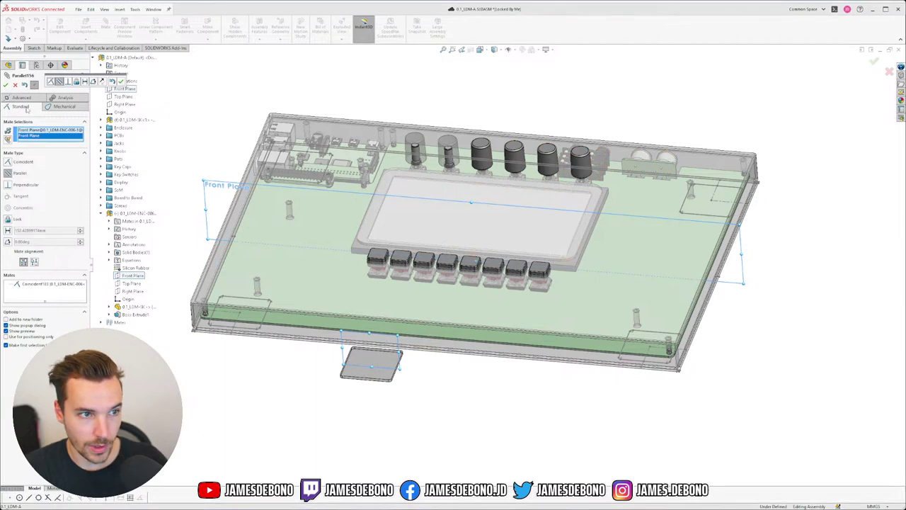
left_click(7, 84)
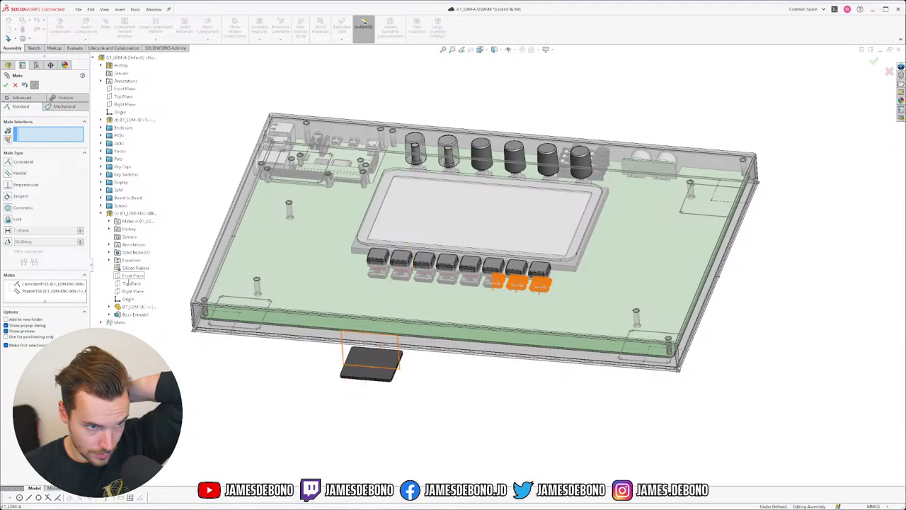
- Mate the foot's Right Plane coincident with the center point of the Enclosure Top sketch's foot outline beneath the small connector board
left_click(133, 291)
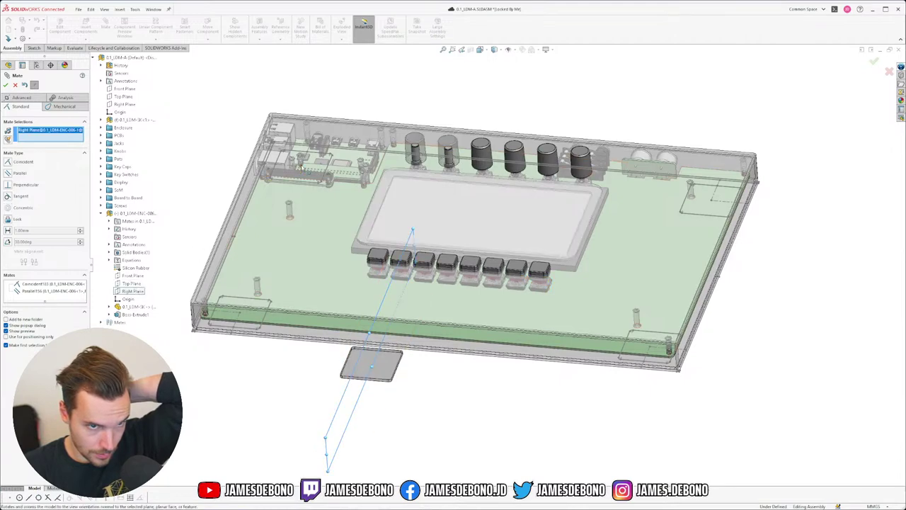
scroll(303, 172, "down", 2)
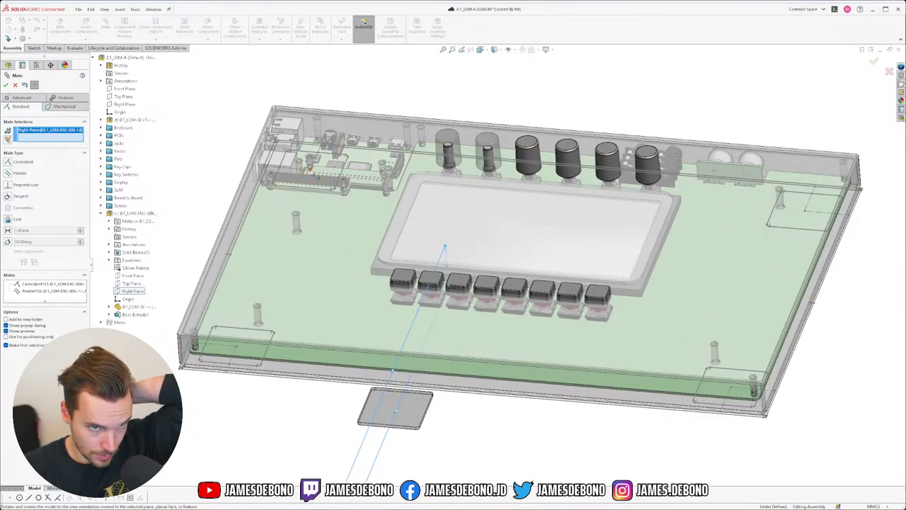
left_click(310, 171)
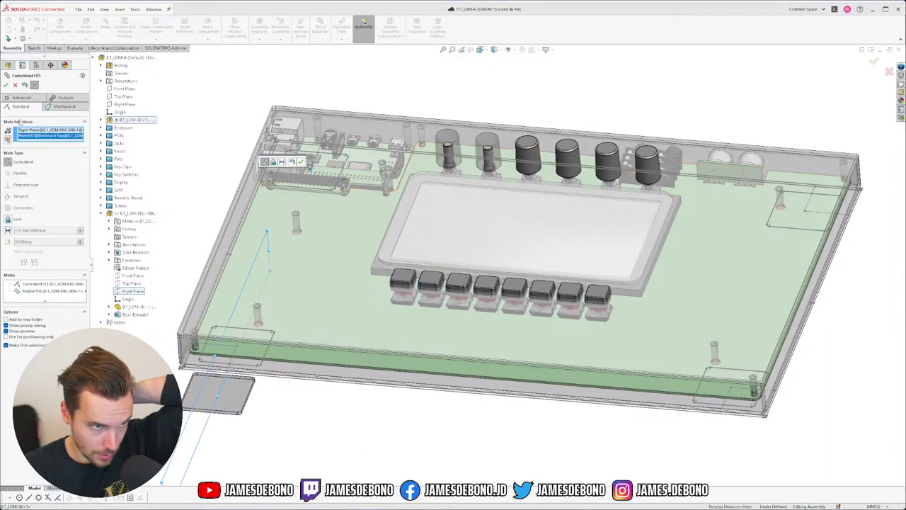
left_click(6, 85)
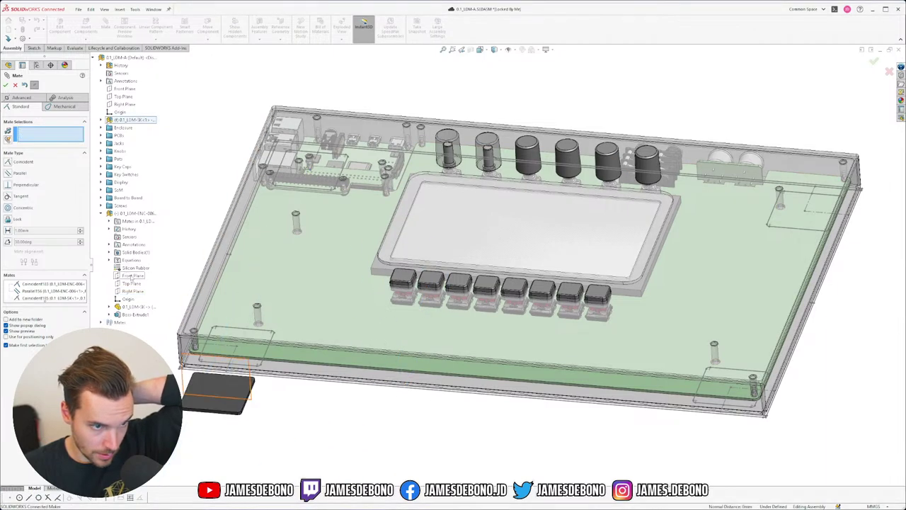
- Mate the foot's Front Plane coincident with the same foot-outline center point in the Enclosure Top sketch and finish mating
left_click(132, 275)
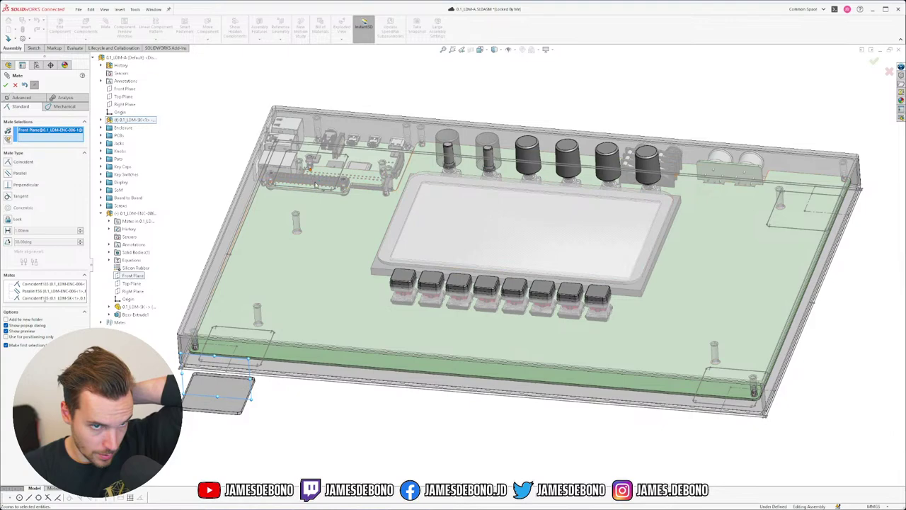
scroll(322, 180, "down", 8)
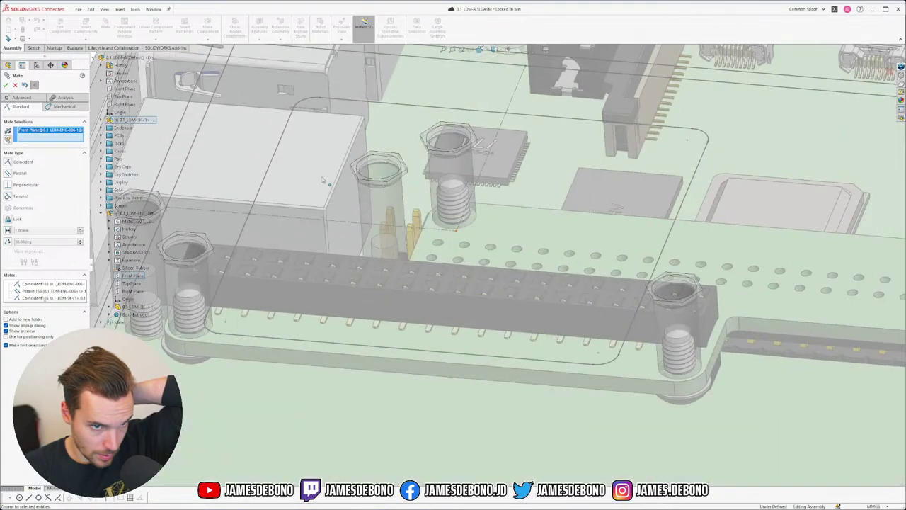
left_click(456, 233)
scroll(536, 238, "down", 5)
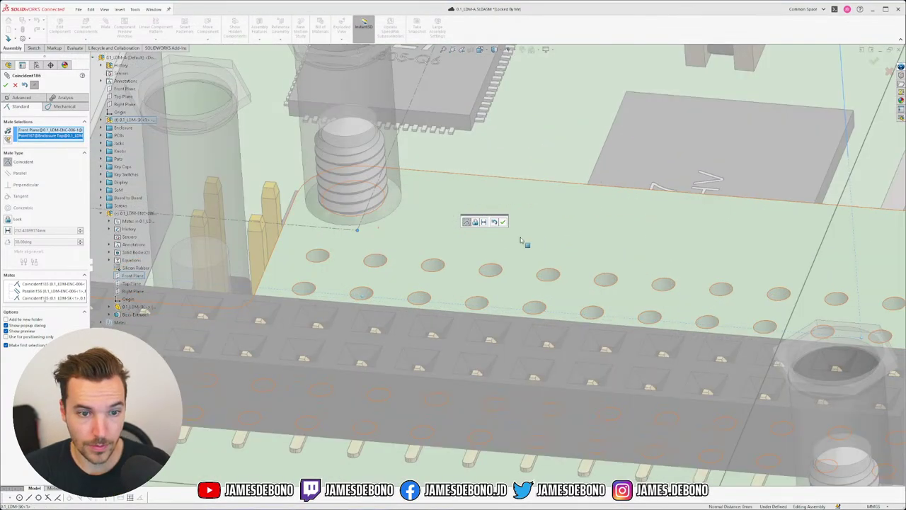
scroll(520, 241, "up", 10)
left_click(6, 85)
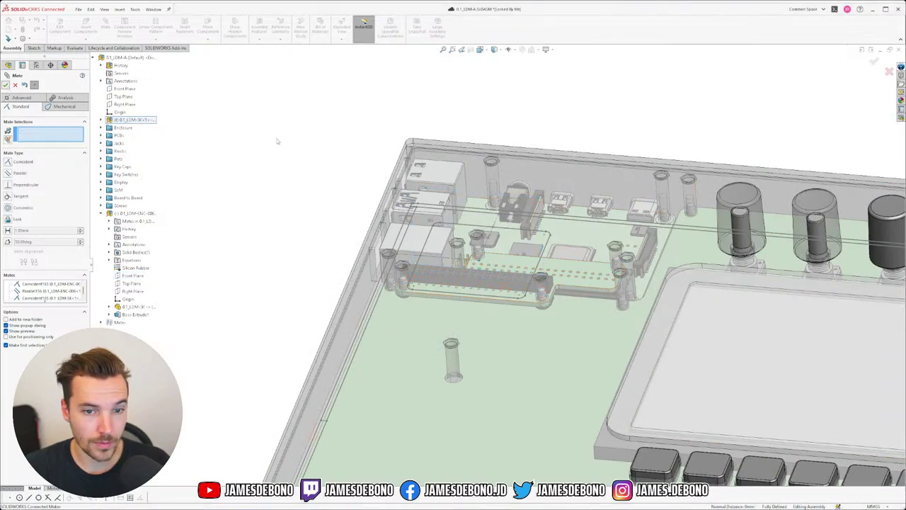
left_click(16, 85)
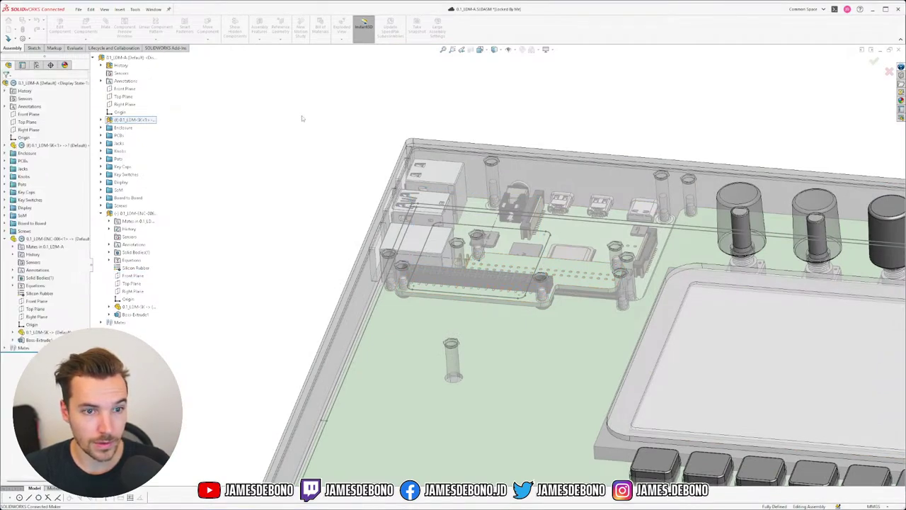
- Start a Copy with Mates of the mounted 0.1_LDM-ENC-006 foot, repeating its Top Plane coincident and Front Plane parallel mates
key("ctrl+6")
scroll(287, 420, "down", 3)
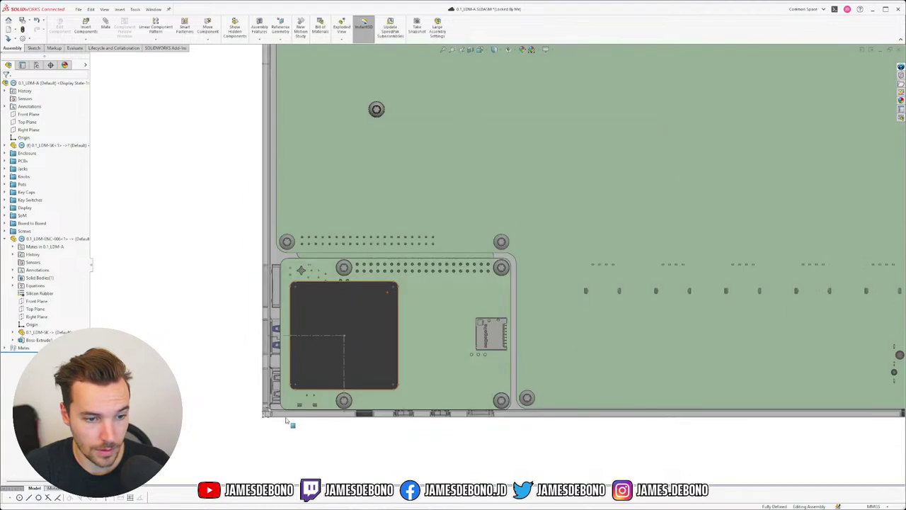
scroll(338, 371, "down", 5)
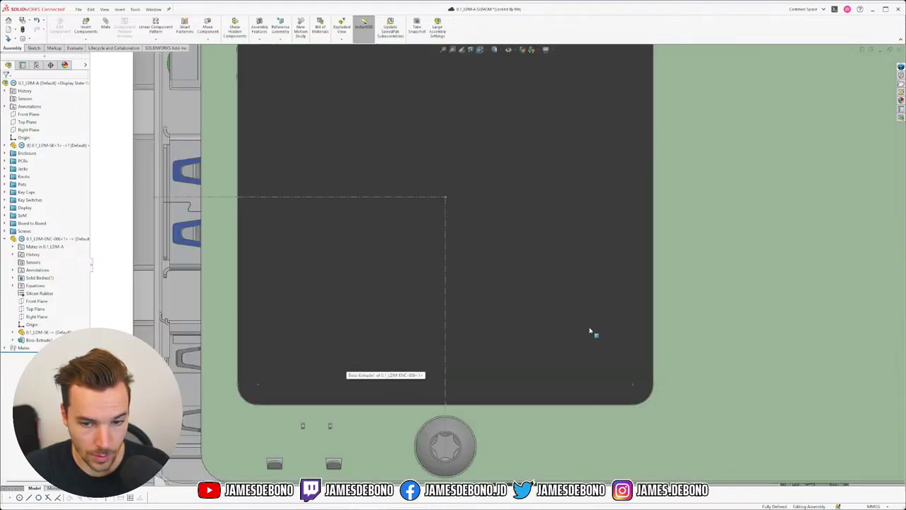
scroll(581, 328, "up", 10)
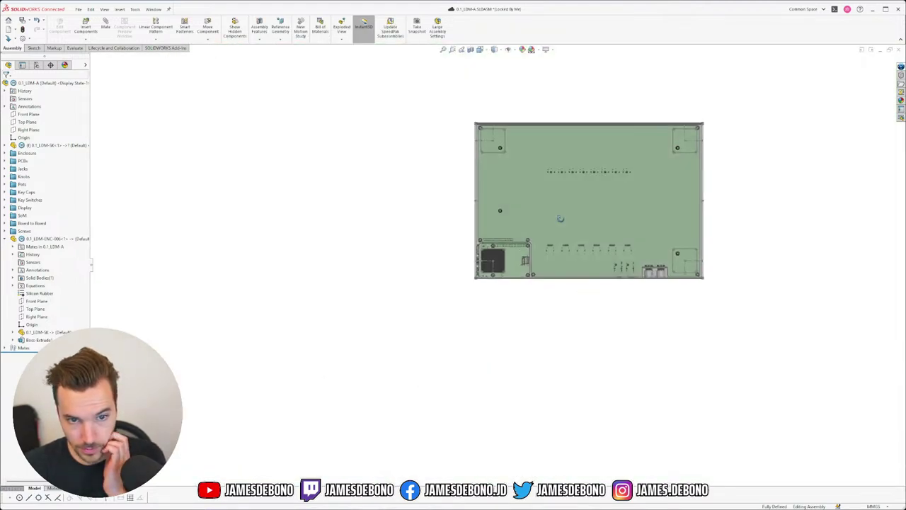
middle_click_drag(559, 342, 385, 176)
scroll(515, 230, "down", 5)
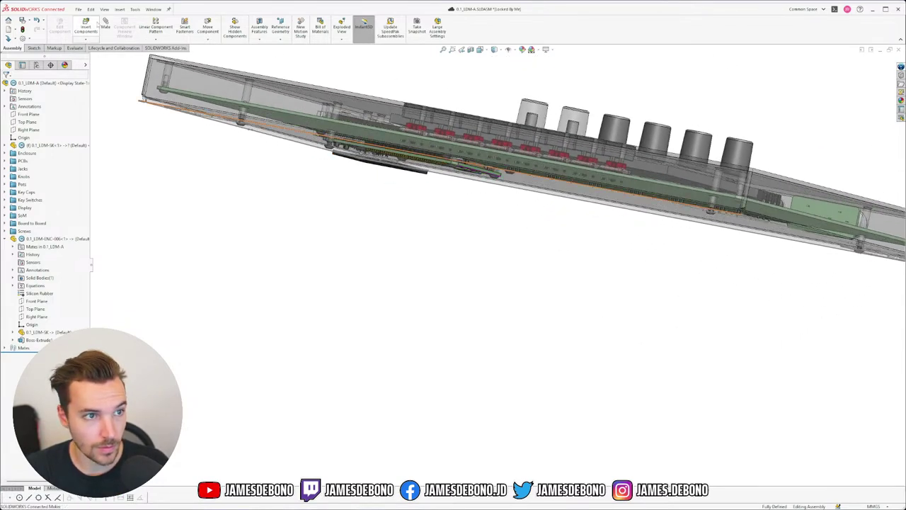
left_click(91, 41)
left_click(99, 69)
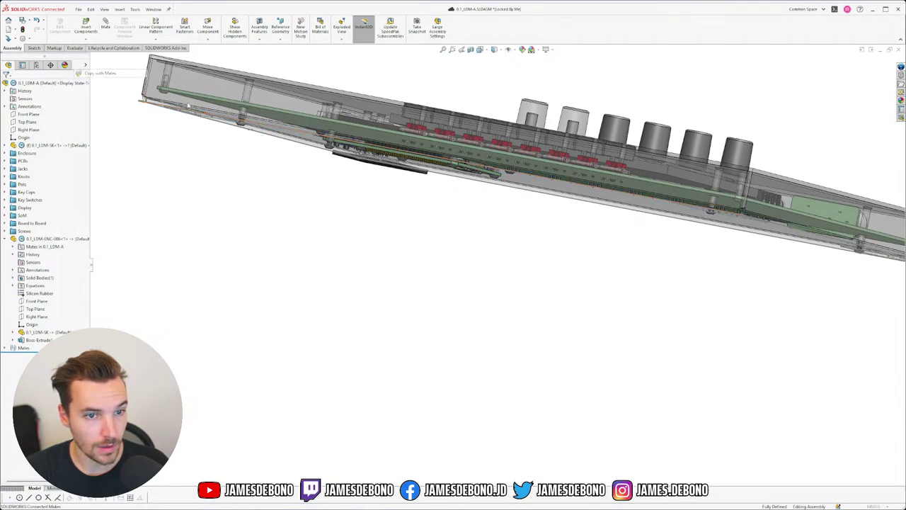
scroll(386, 174, "down", 5)
left_click(385, 160)
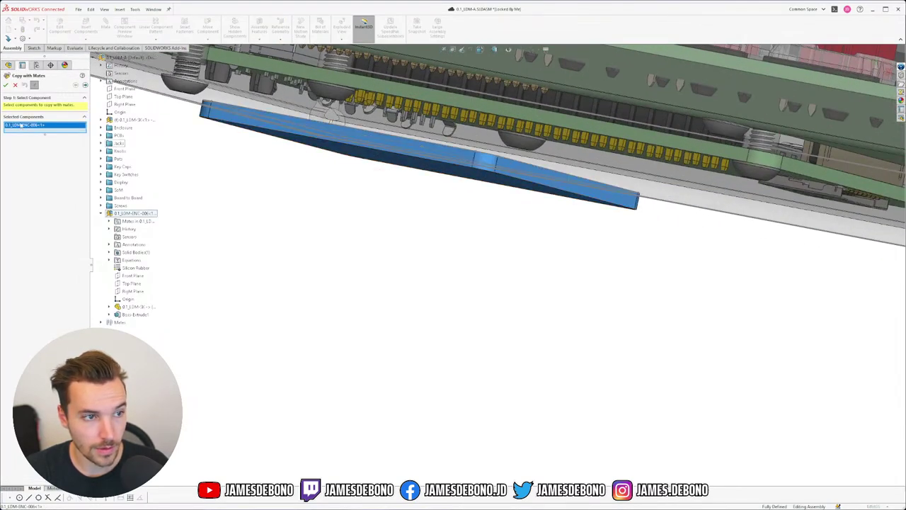
left_click(85, 85)
left_click(17, 148)
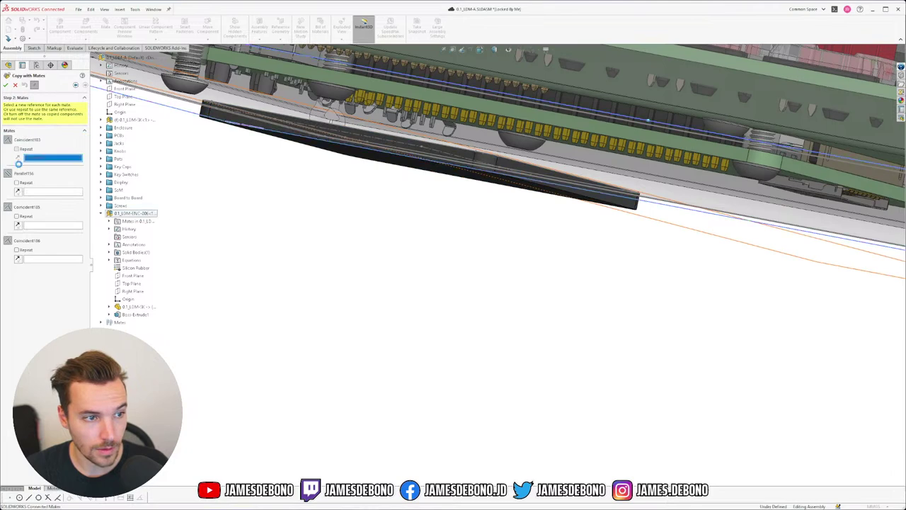
left_click(17, 148)
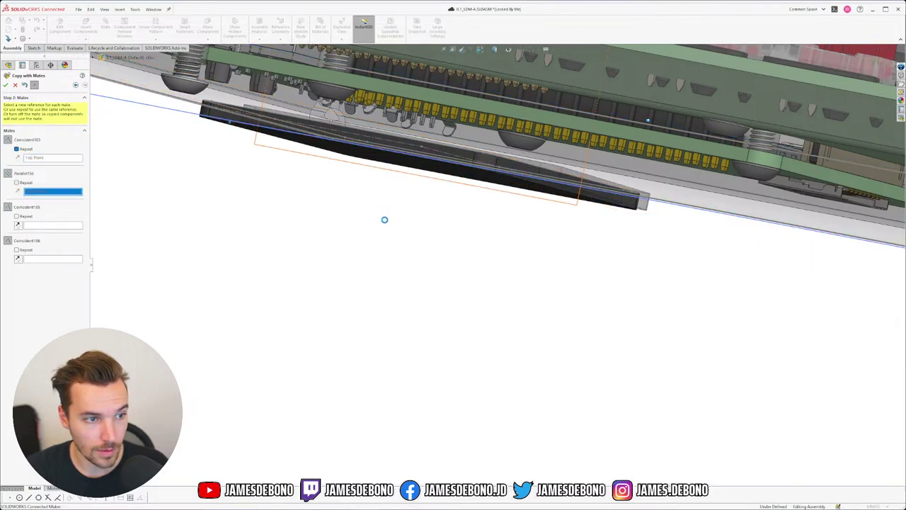
- Place the first foot copy by referencing both remaining coincident mates to the center point of the foot outline beside the jacks
scroll(488, 265, "up", 8)
scroll(641, 294, "down", 6)
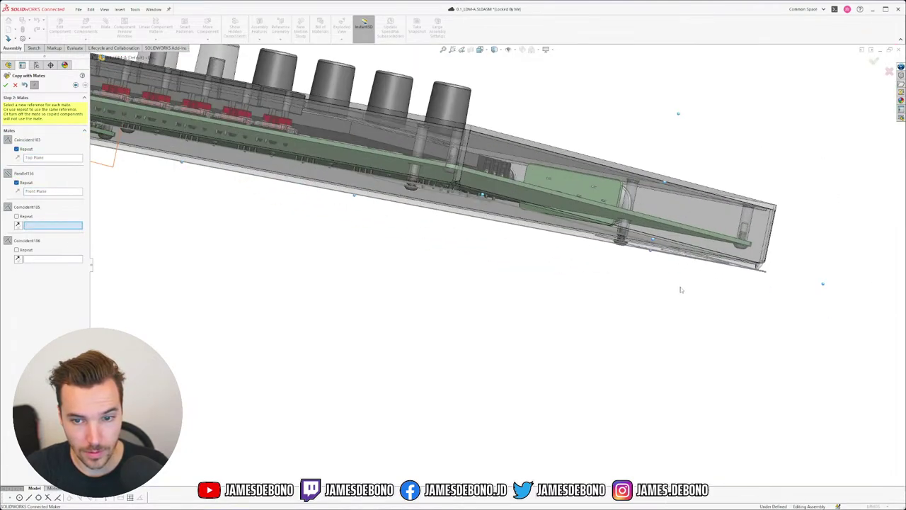
middle_click_drag(681, 290, 687, 241)
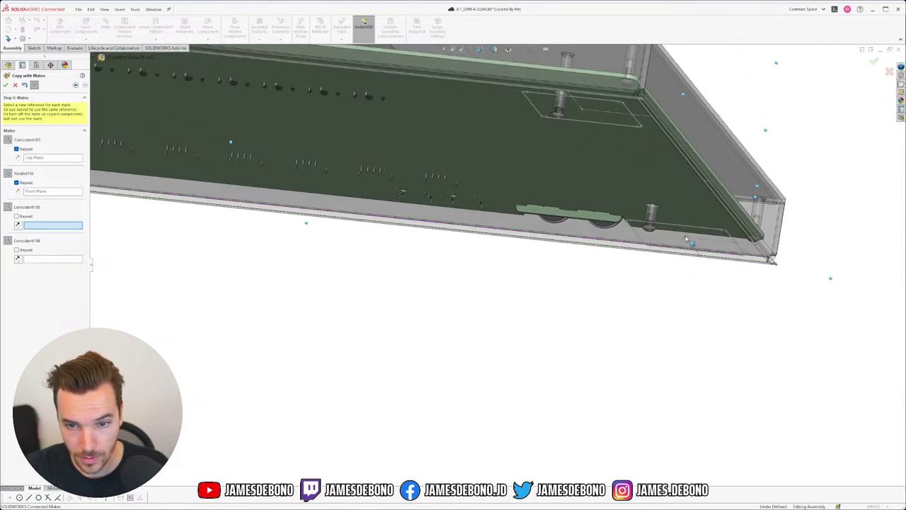
left_click(685, 237)
left_click(685, 237)
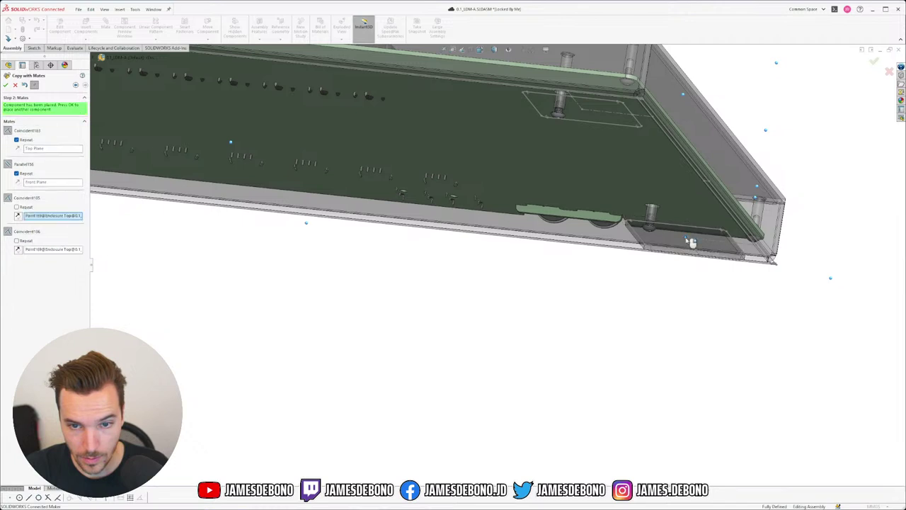
left_click(6, 85)
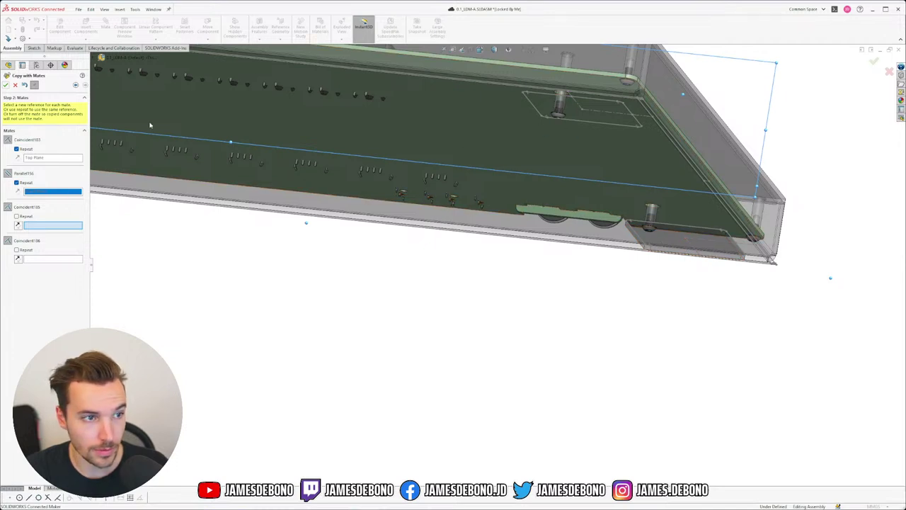
- Place a second foot copy at the center point of the foot outline at the other corner of the same short side
left_click(582, 109)
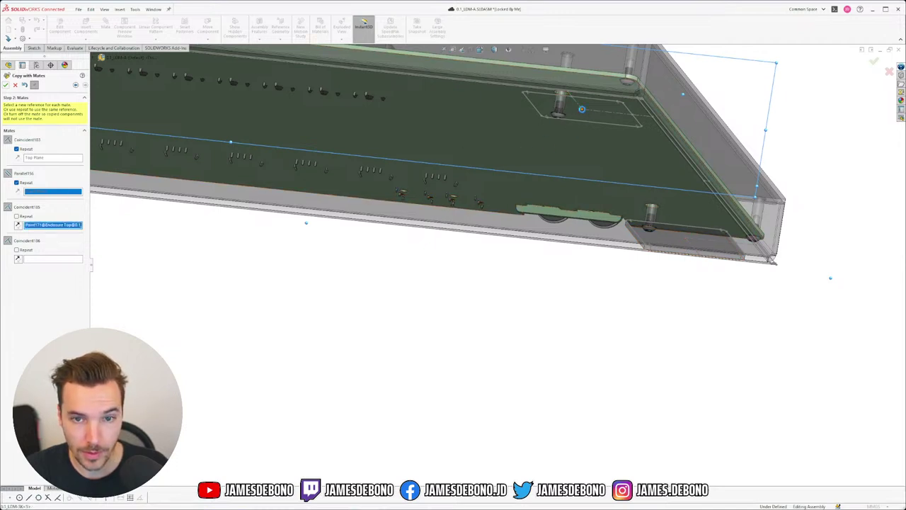
left_click(582, 109)
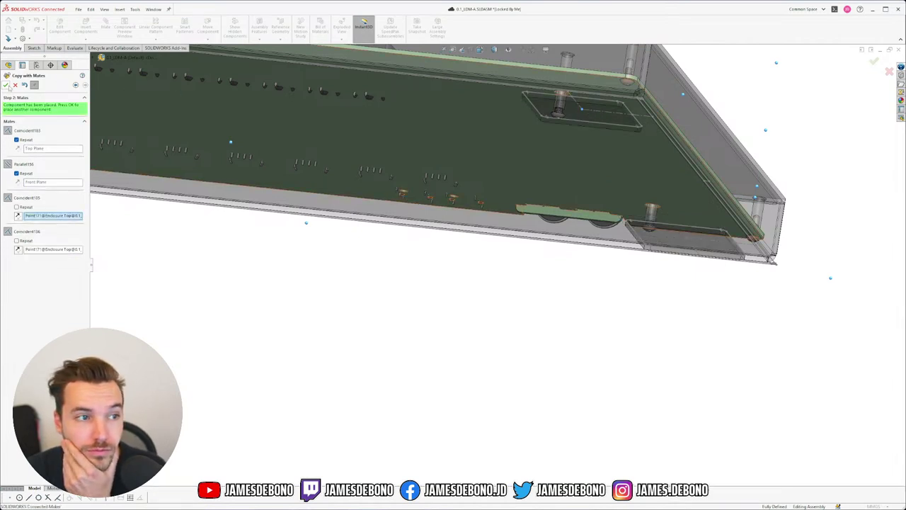
left_click(6, 85)
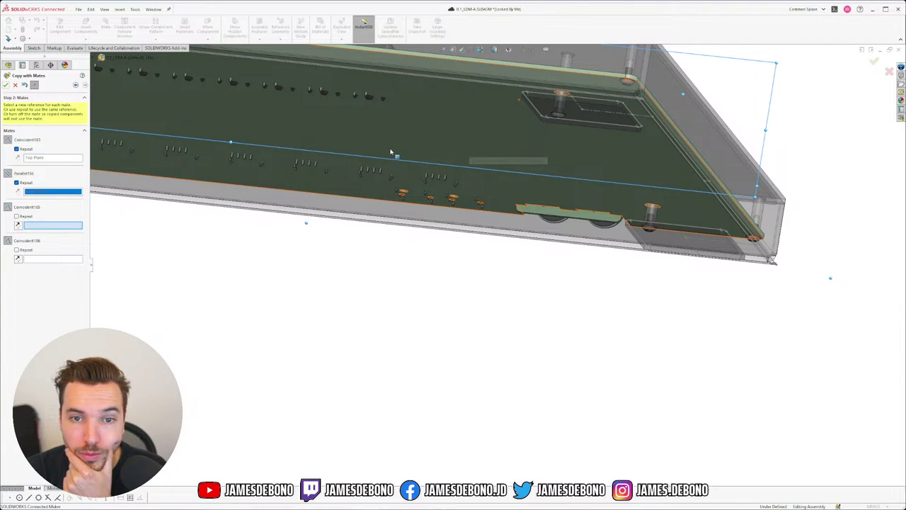
- Place a third foot copy at the center point of the last empty foot outline and finish copying with mates
scroll(308, 145, "up", 4)
scroll(263, 190, "down", 4)
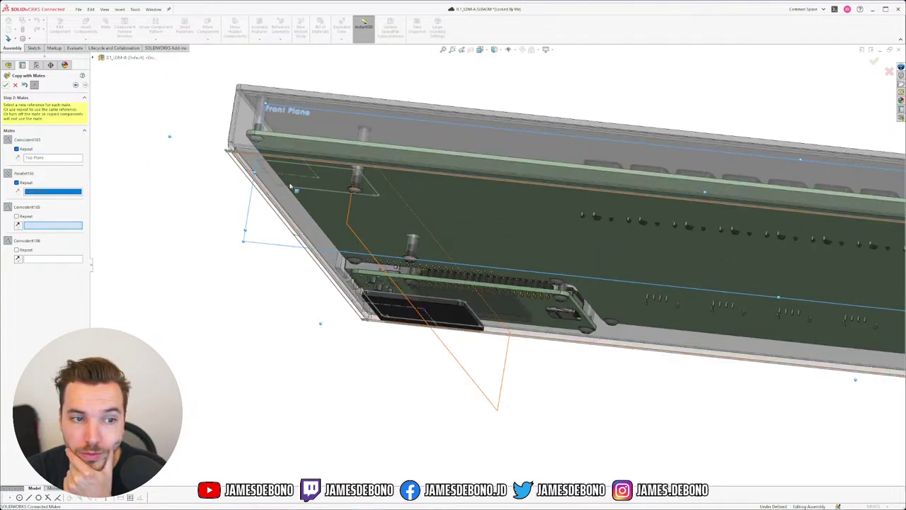
left_click(316, 177)
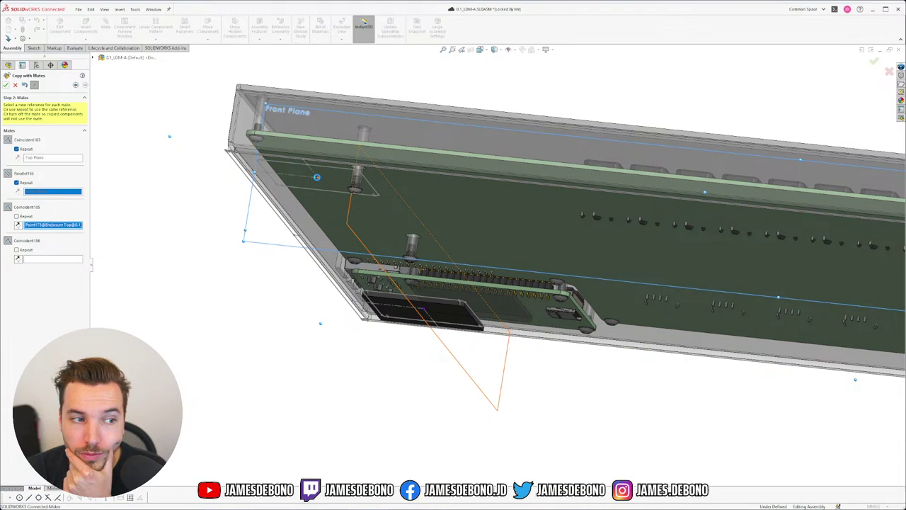
left_click(316, 178)
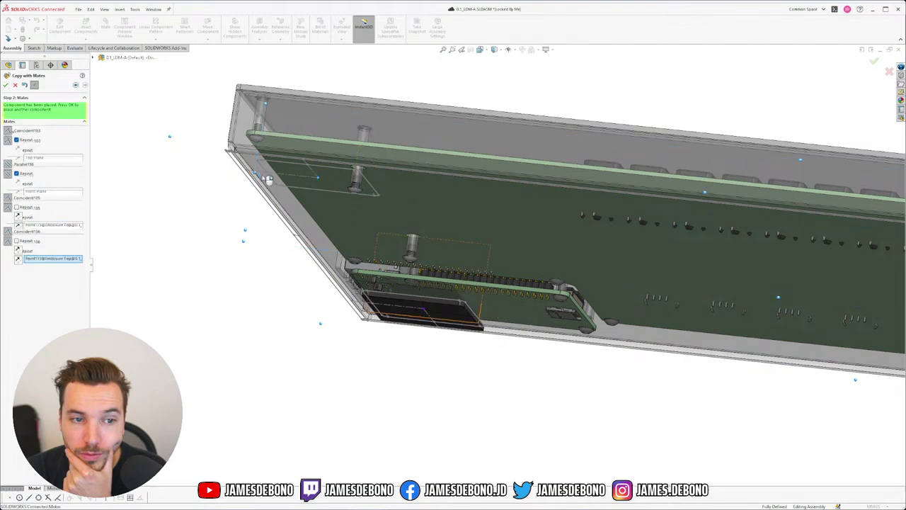
left_click(5, 84)
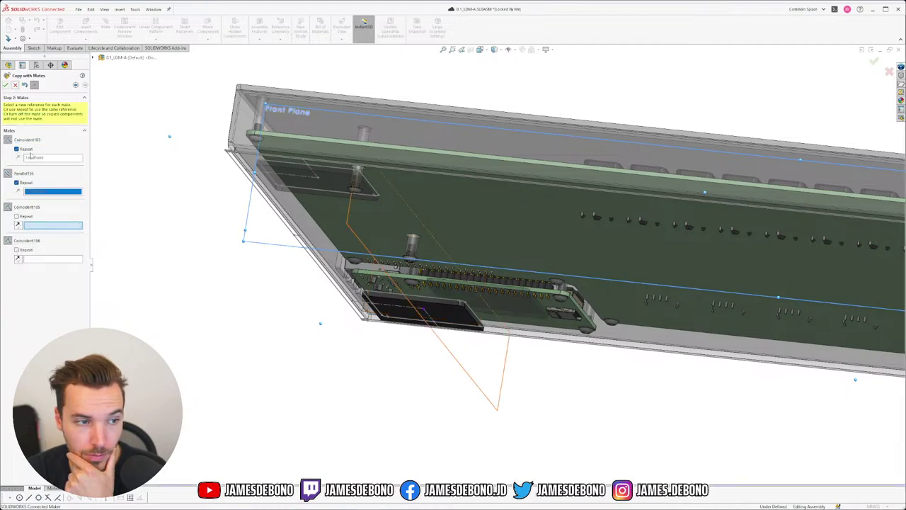
key("Escape")
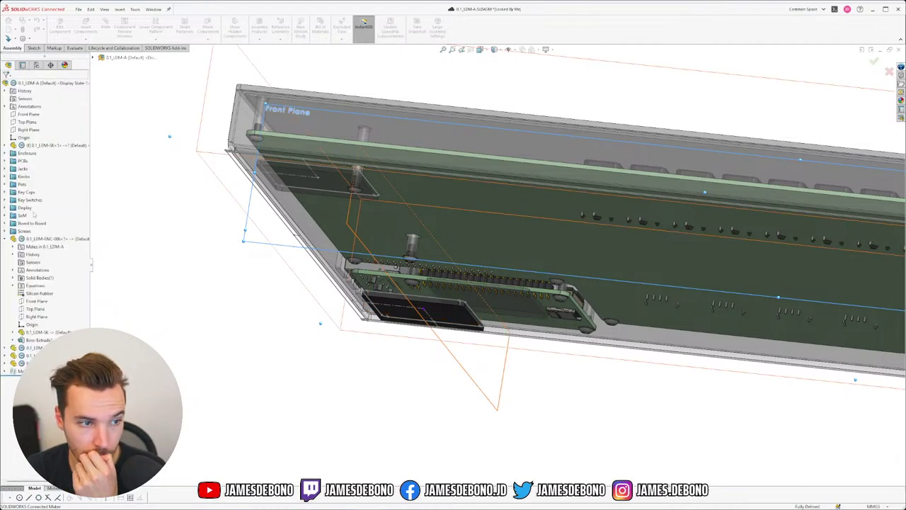
- Turn off the transparency of the enclosure base 0.1_LDM-ENC-002 and hide the visible foot-outline sketch
left_click(280, 103)
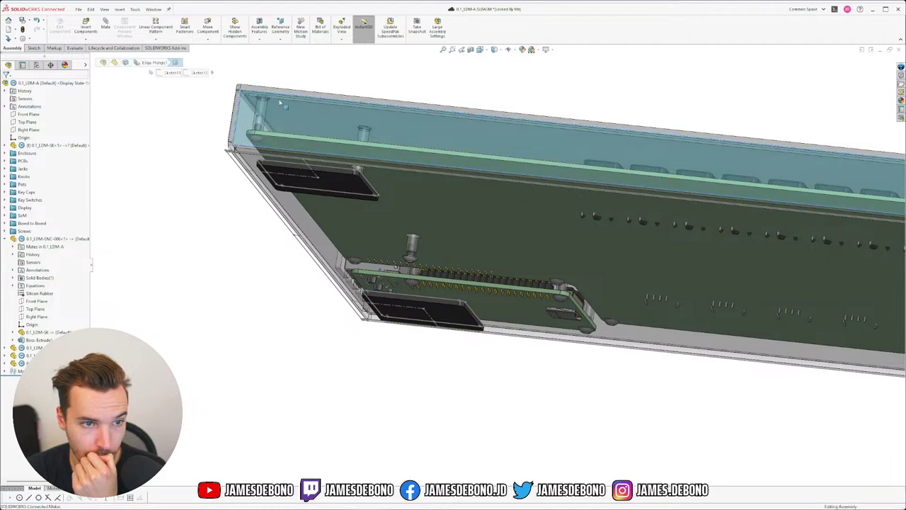
left_click(310, 87)
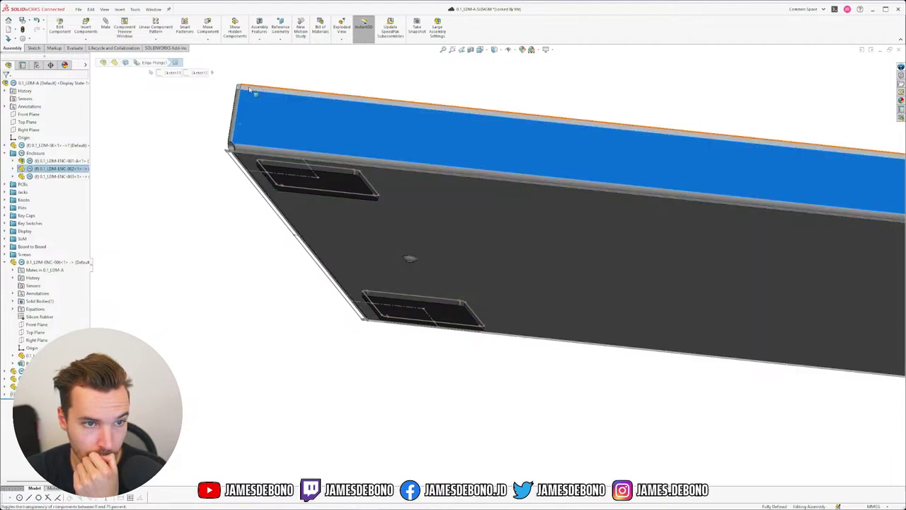
left_click(250, 89)
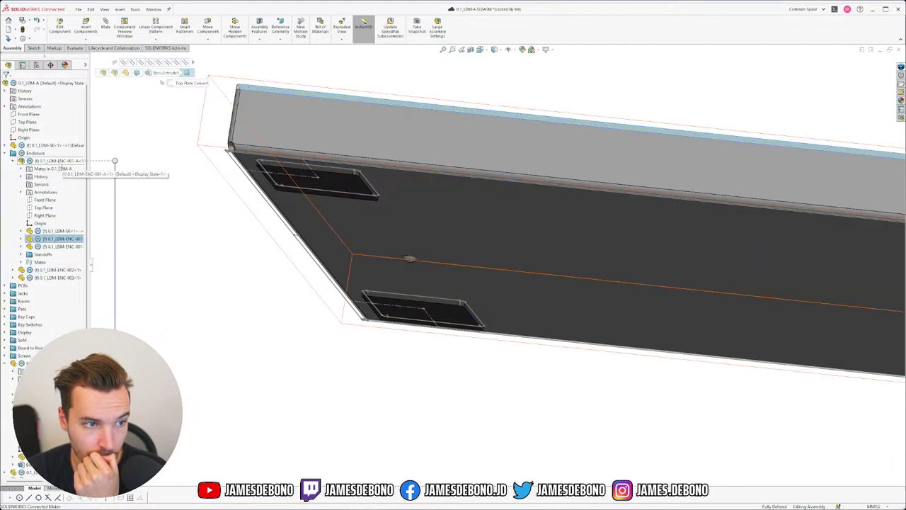
right_click(61, 162)
key("Escape")
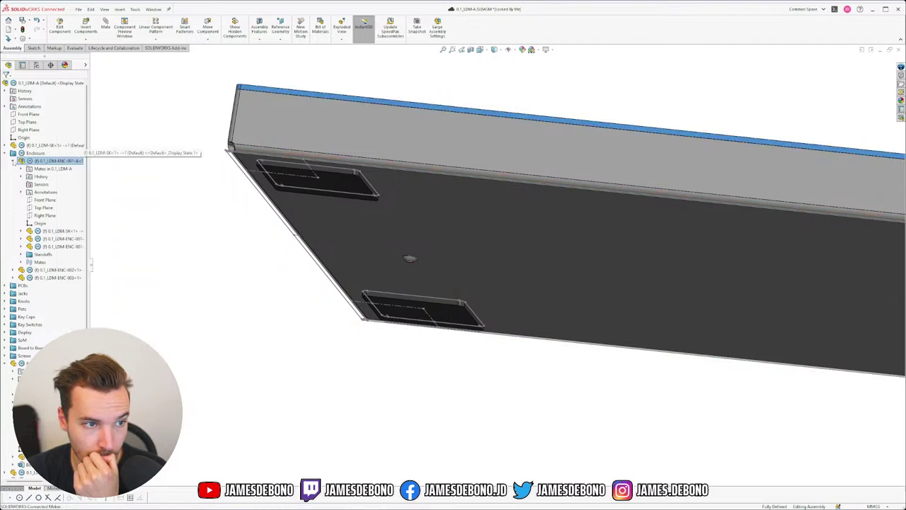
left_click(12, 162)
left_click(241, 182)
left_click(248, 176)
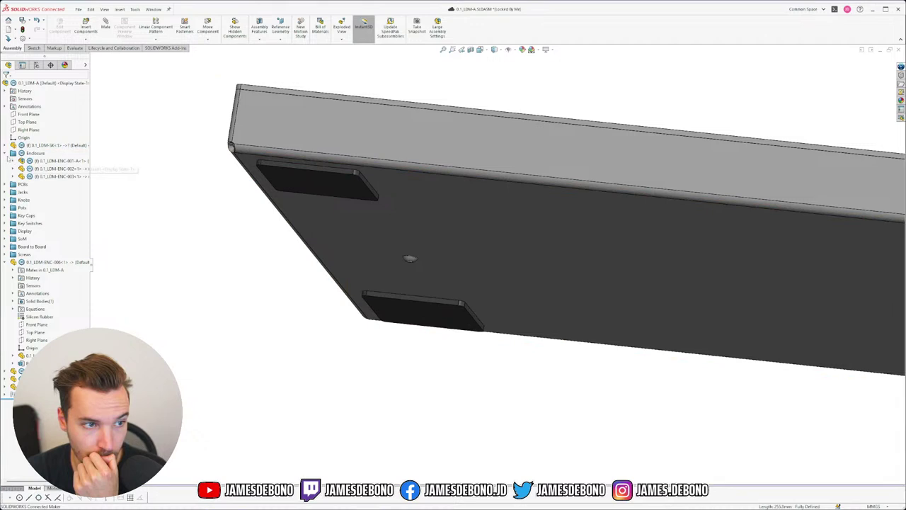
- Group the four 0.1_LDM-ENC-006 foot components into a new feature tree folder named Rubber Feet
left_click(5, 153)
left_click(5, 239)
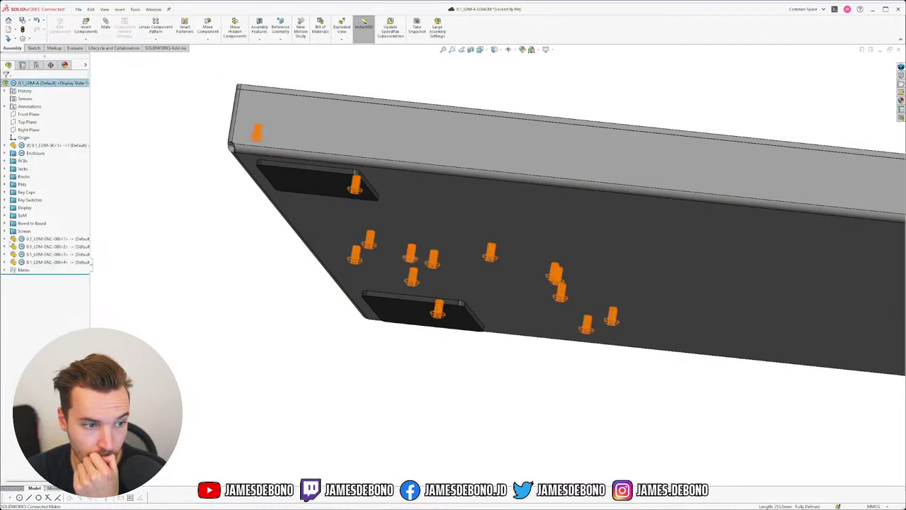
left_click(39, 240)
left_click(43, 263, "shift")
right_click(46, 263)
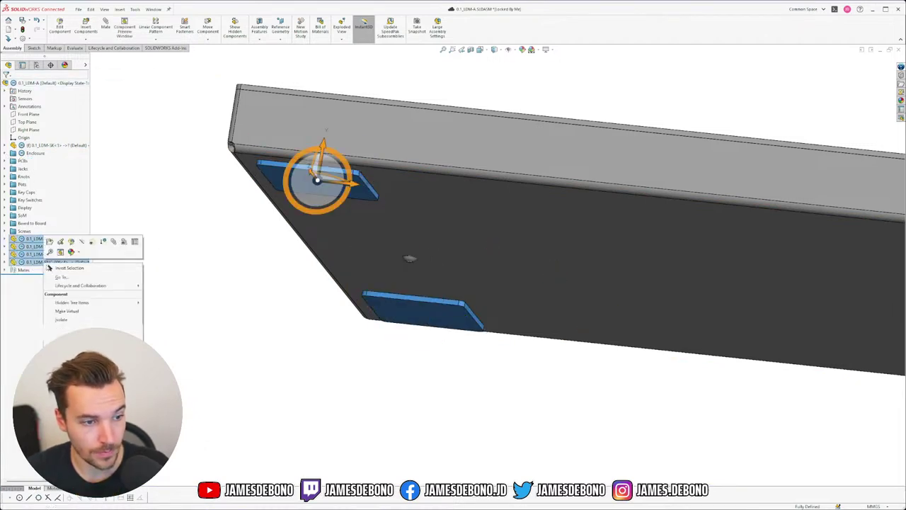
left_click(74, 396)
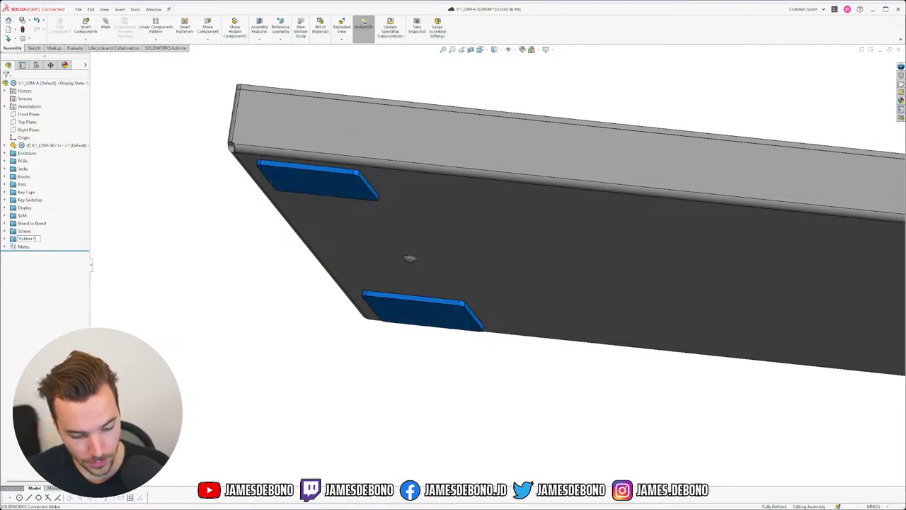
key("Return")
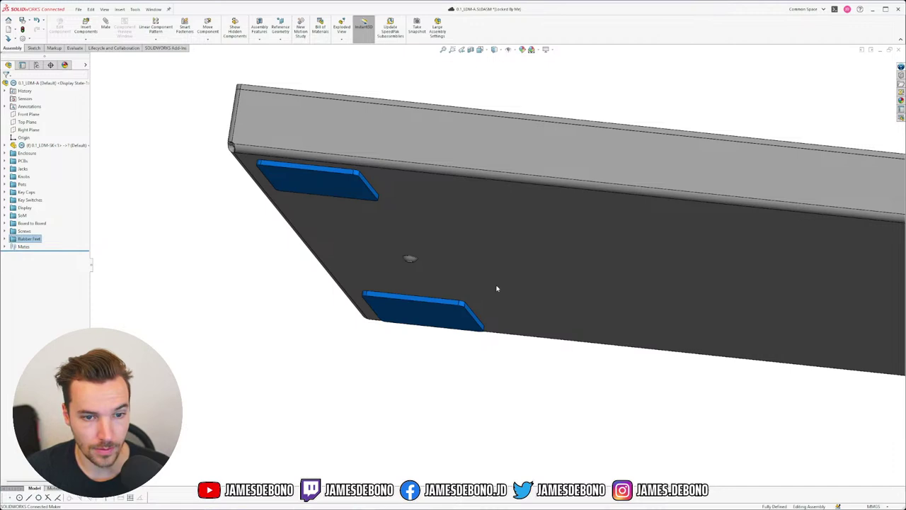
- Inspect the placement of the four rubber feet on the underside of the enclosure
scroll(498, 288, "up", 6)
left_click(519, 290)
scroll(668, 285, "down", 5)
middle_click_drag(547, 276, 533, 212)
scroll(326, 268, "up", 5)
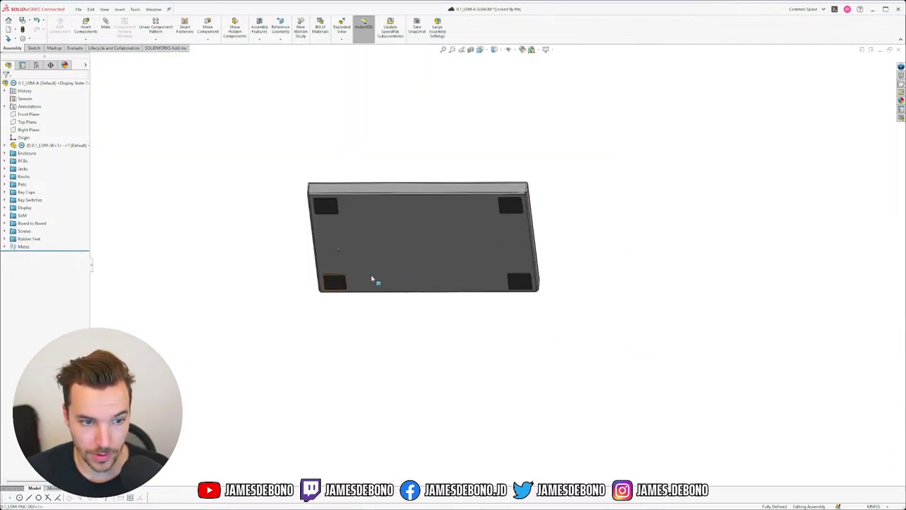
scroll(374, 279, "down", 3)
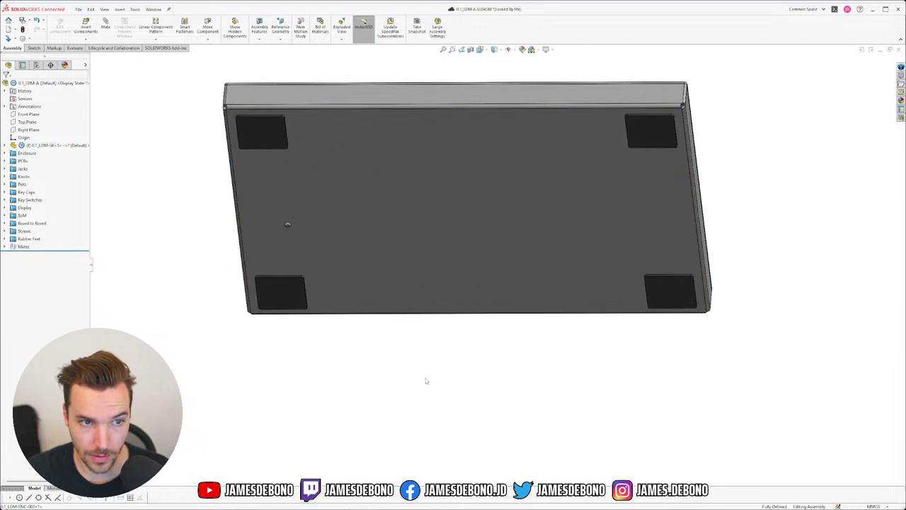
middle_click_drag(448, 324, 496, 226)
- Switch to the skeleton part 0.1_LDM-SK, open its PCB Top sketch for editing and show the Enclosure Top sketch
left_click(153, 9)
left_click(177, 83)
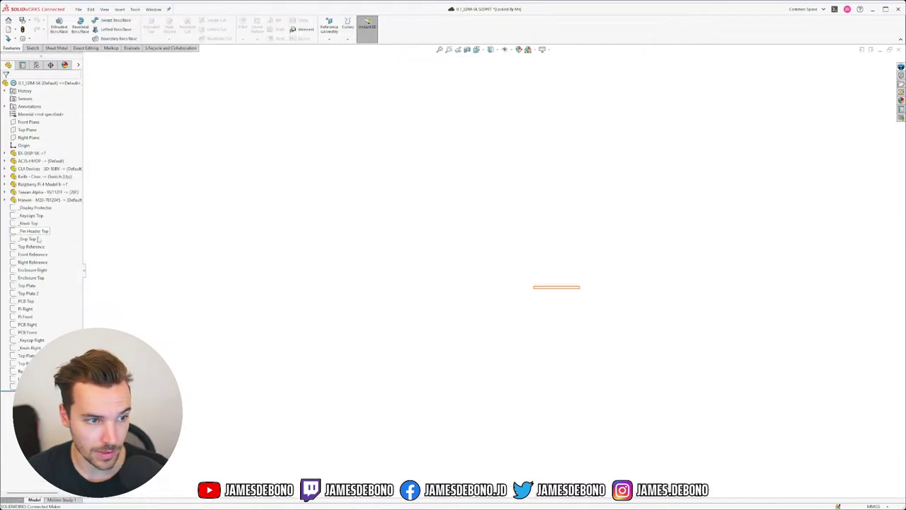
left_click(26, 301)
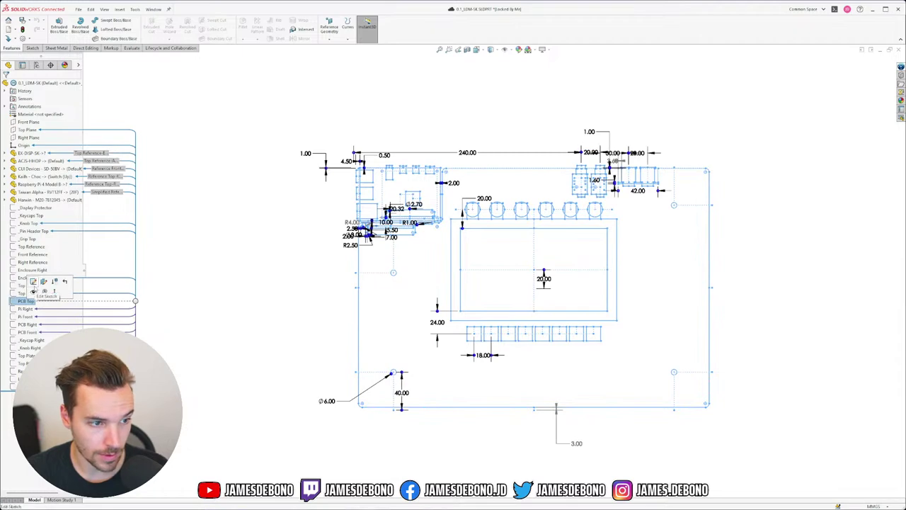
left_click(34, 281)
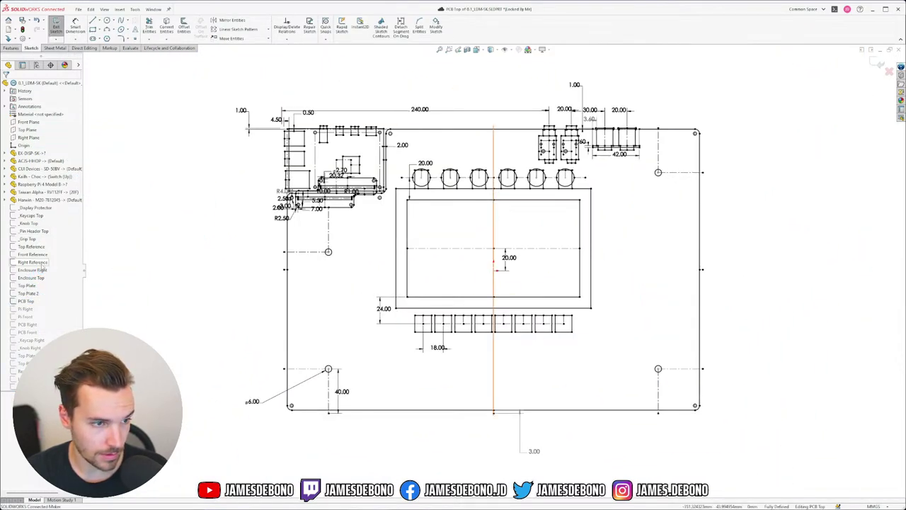
right_click(31, 278)
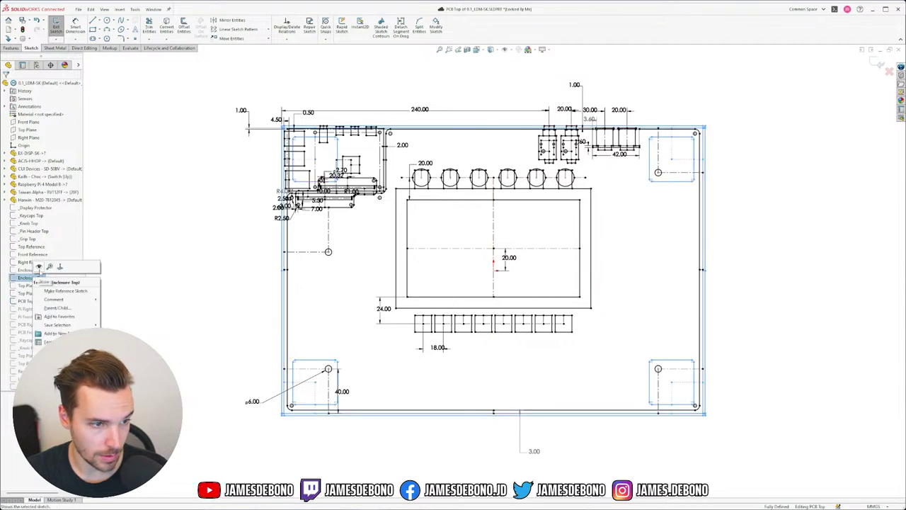
left_click(39, 267)
- Set the vertical distance of the mounting hole near the lower-left rubber foot from the board edge to 60 mm
scroll(368, 393, "down", 4)
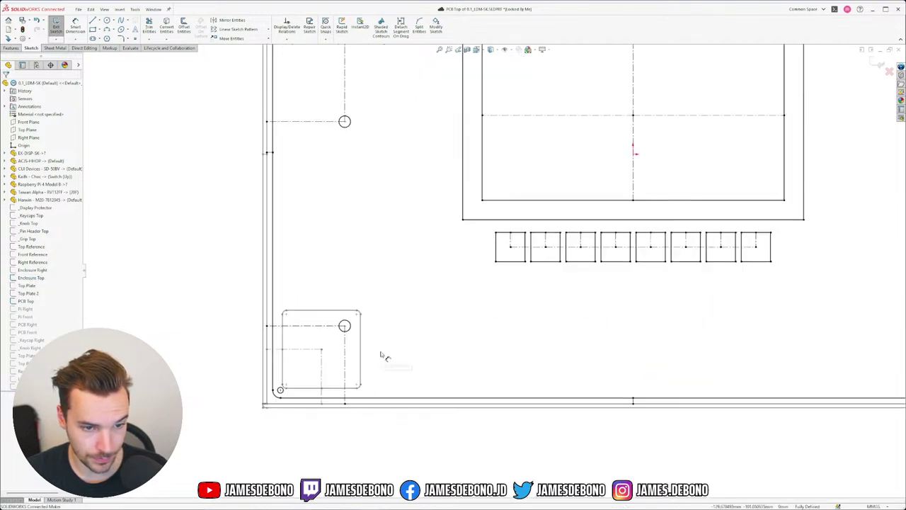
left_click_drag(364, 370, 391, 370)
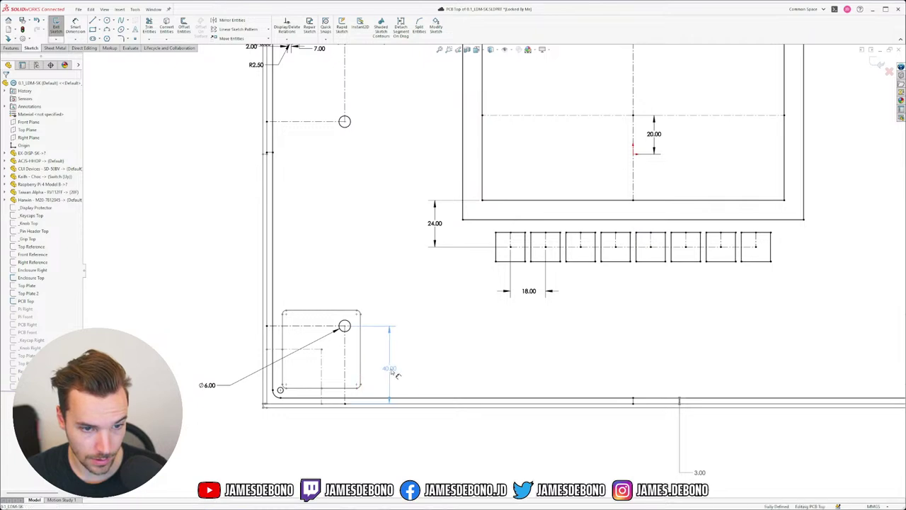
left_click(403, 371)
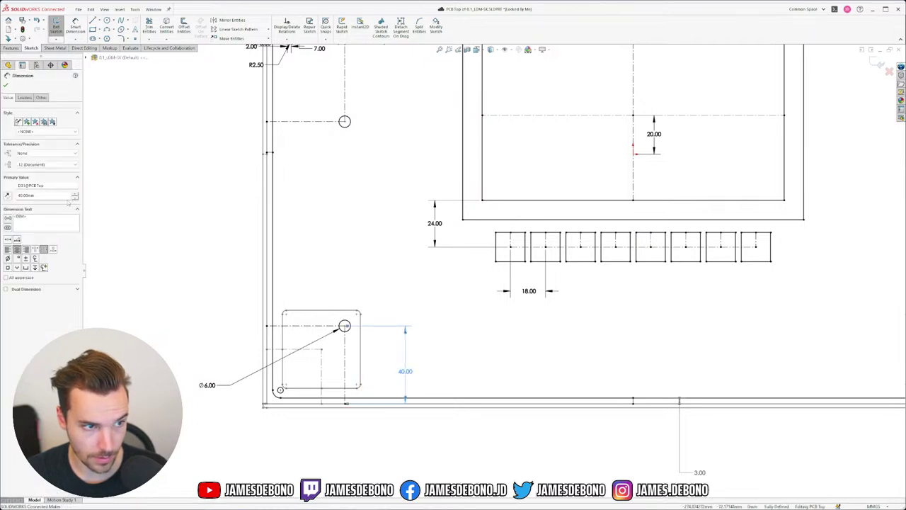
left_click(75, 193)
left_click(75, 193)
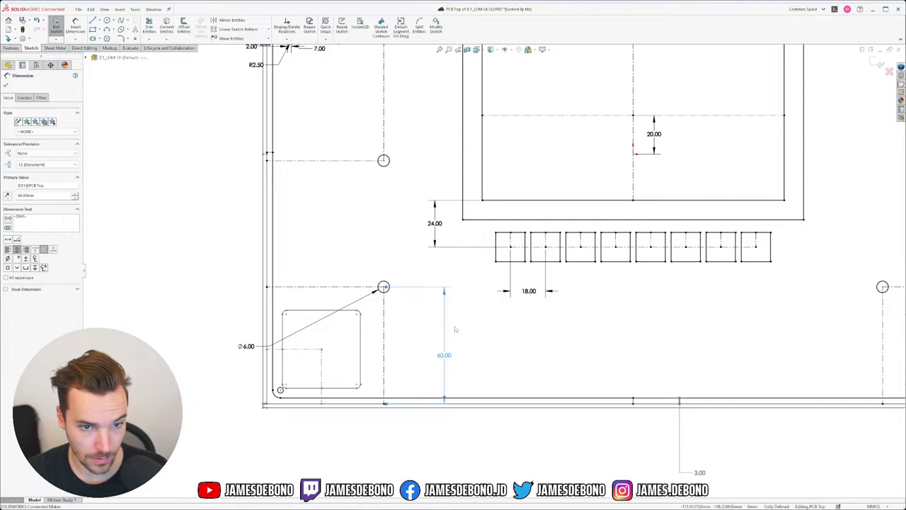
scroll(492, 271, "up", 5)
scroll(623, 265, "down", 2)
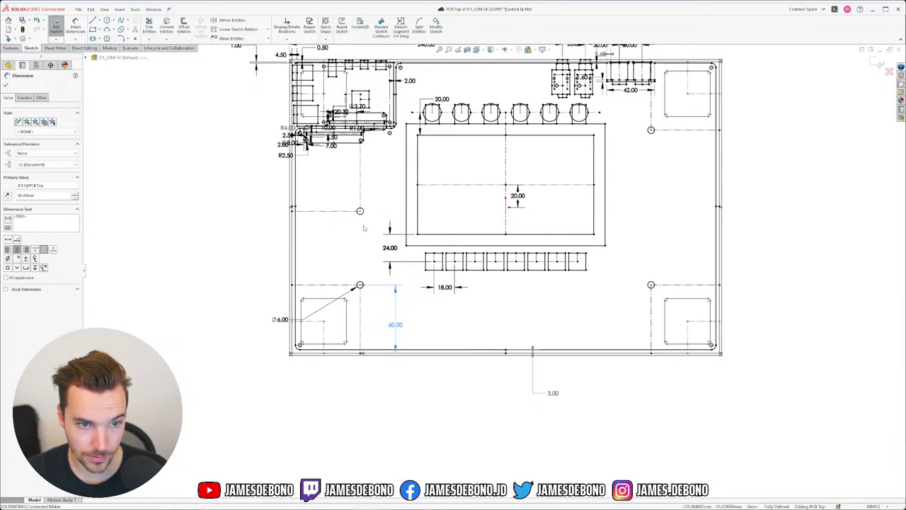
- Try to move the lower-left mounting hole sideways toward the enclosure's edge independently of its height, and undo the changes
left_click(342, 285)
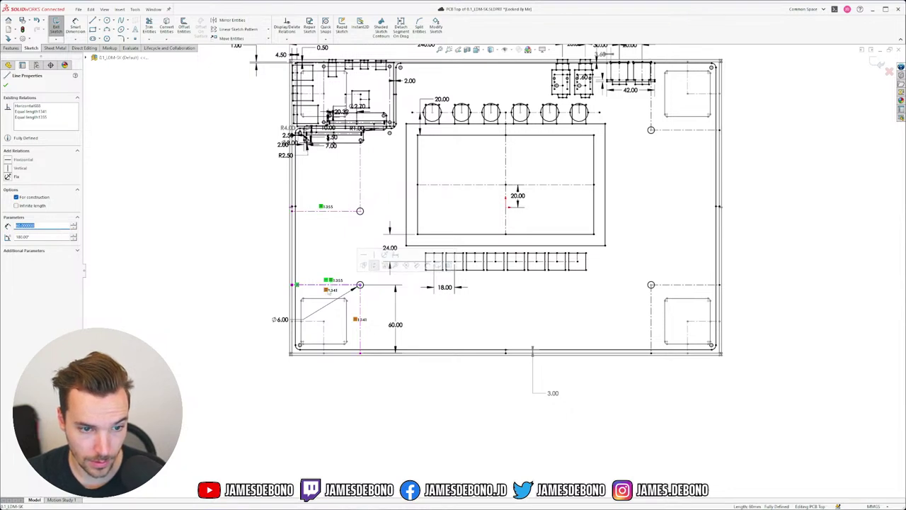
key("Escape")
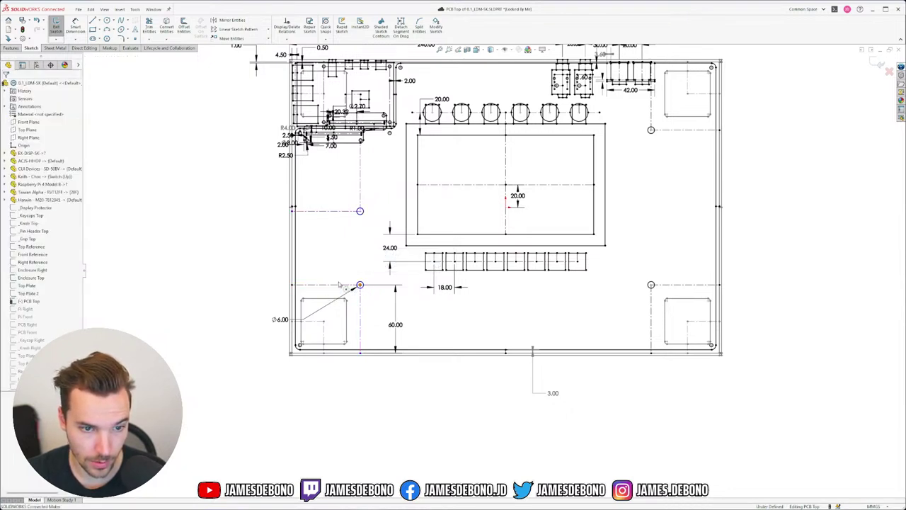
left_click_drag(360, 285, 327, 280)
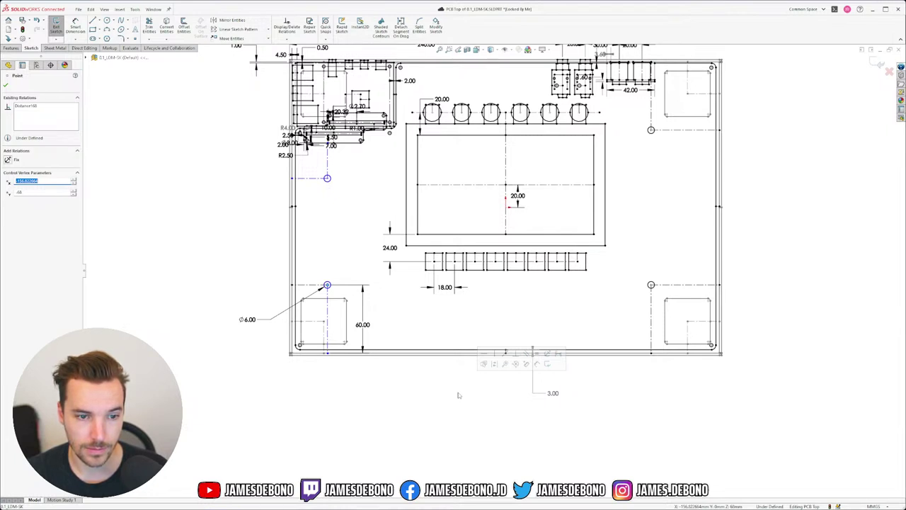
left_click(480, 405)
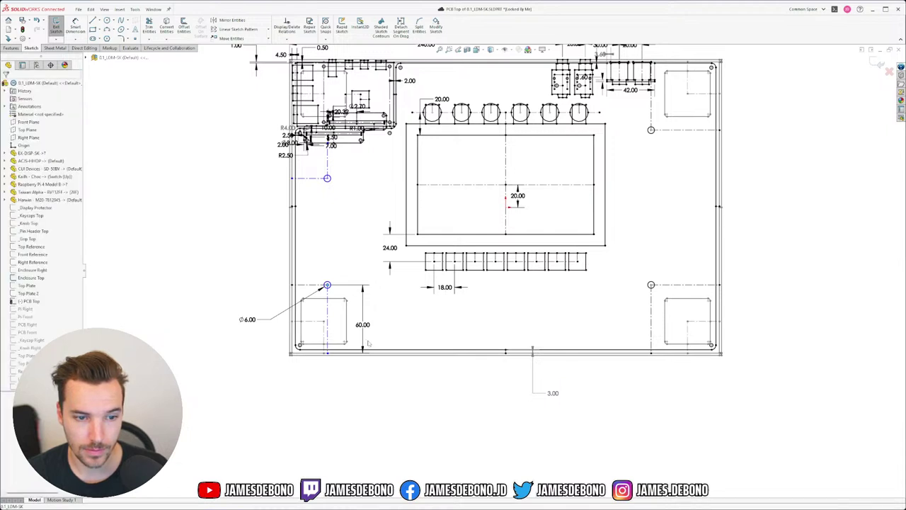
key("ctrl+z")
key("ctrl+z")
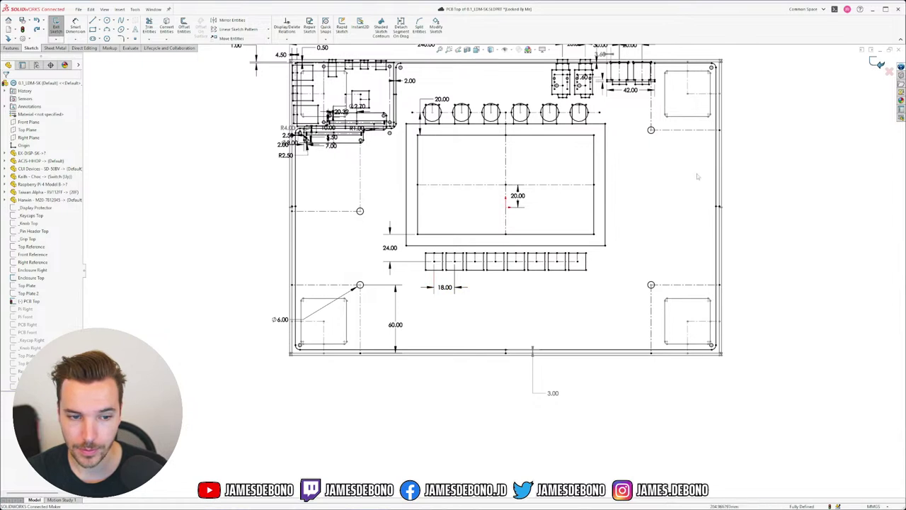
- Exit the PCB Top sketch, hide the Enclosure Top sketch and return to the 0.1_LDM-A assembly
left_click(879, 63)
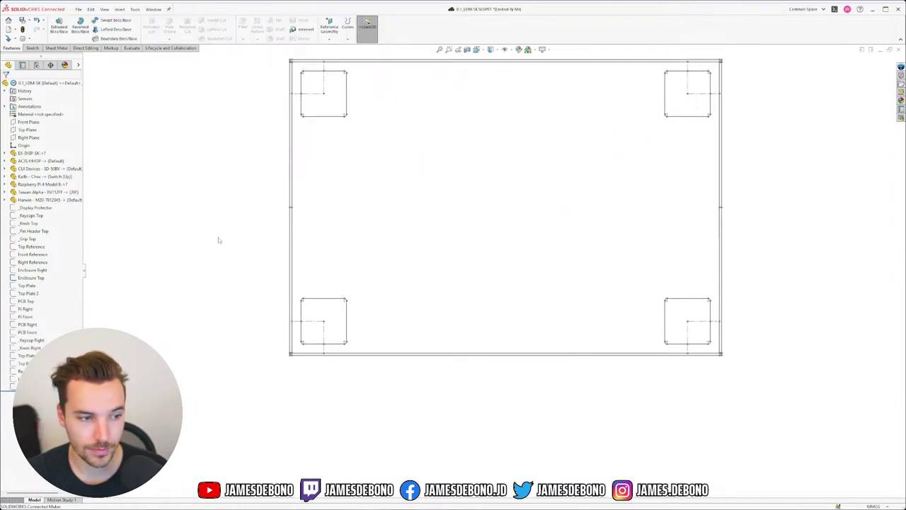
left_click(31, 277)
left_click(47, 269)
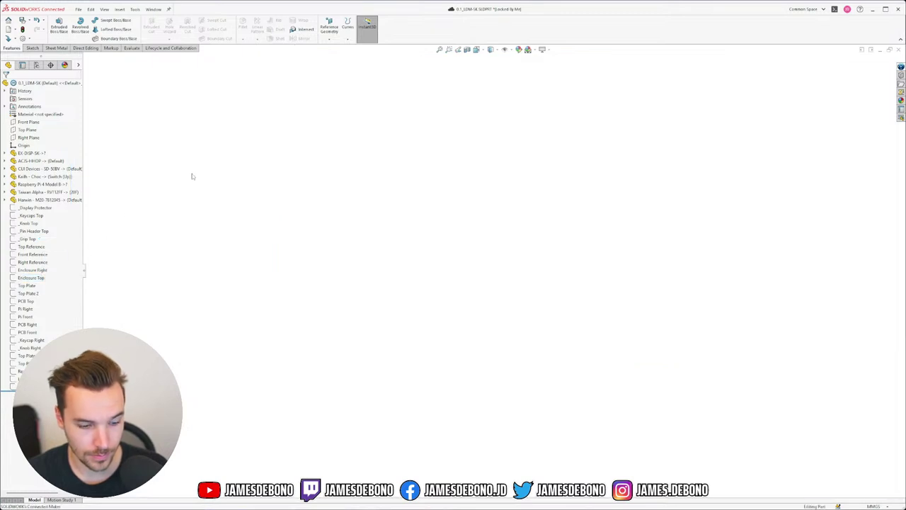
left_click(153, 9)
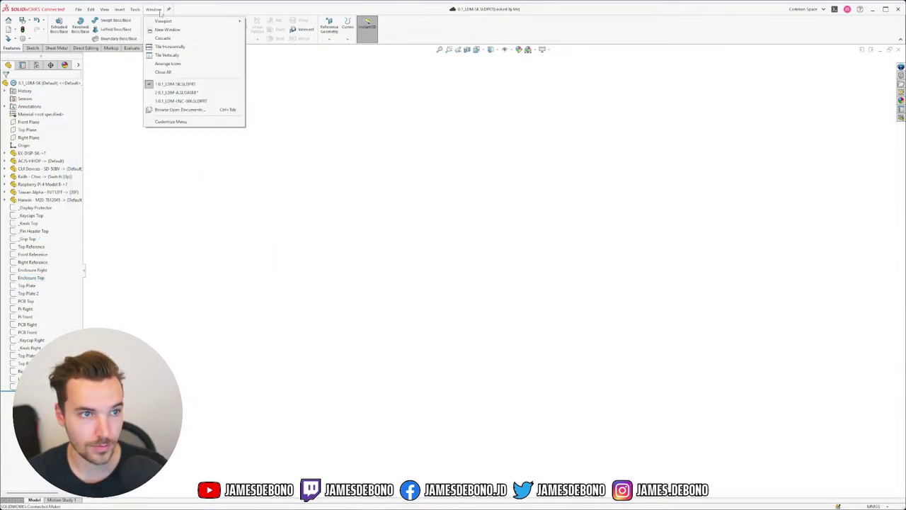
left_click(188, 90)
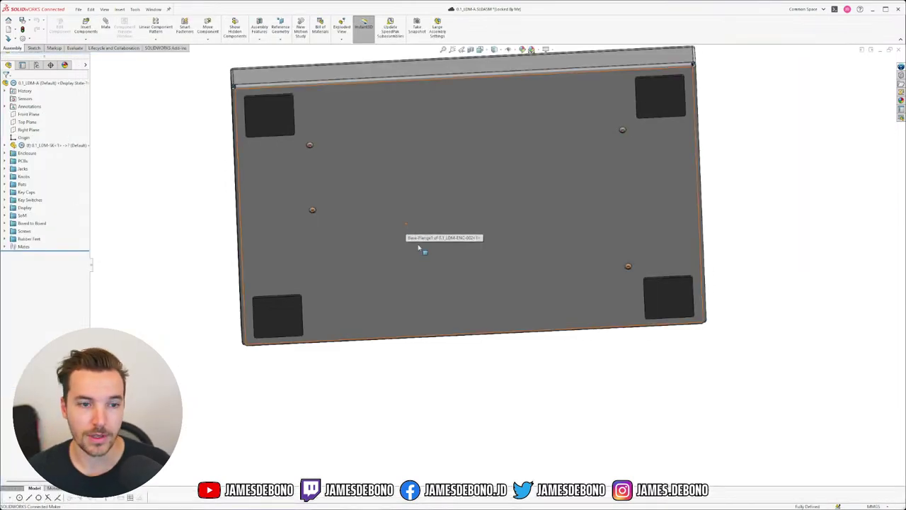
- Examine the underside screws' positions and how far their heads protrude compared with the rubber feet
middle_click_drag(400, 146, 405, 201)
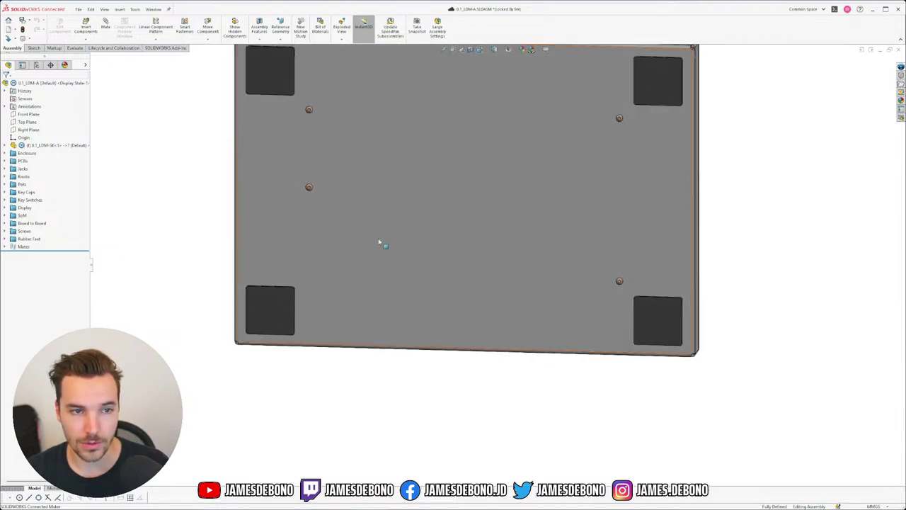
mouse_move(384, 243)
middle_mouse_down()
mouse_move(461, 267)
mouse_move(489, 290)
middle_mouse_up()
key("ctrl+2")
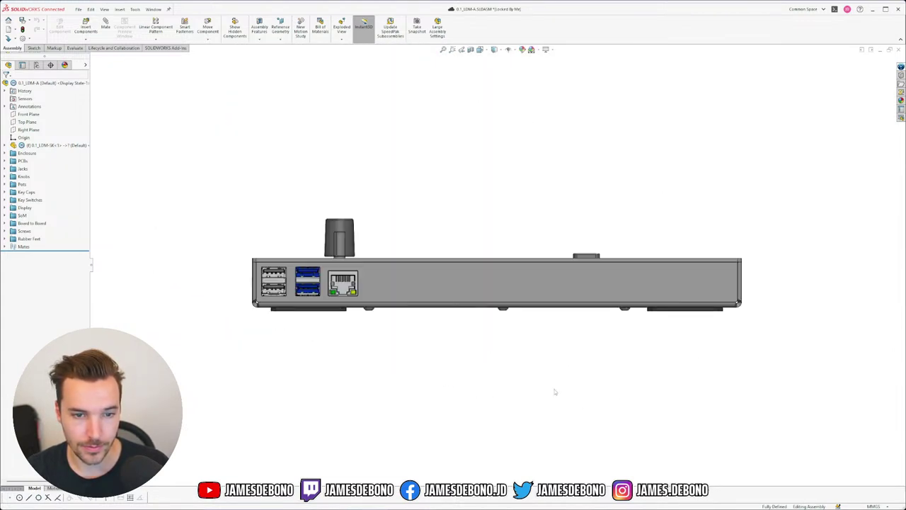
scroll(611, 323, "down", 4)
scroll(612, 323, "down", 6)
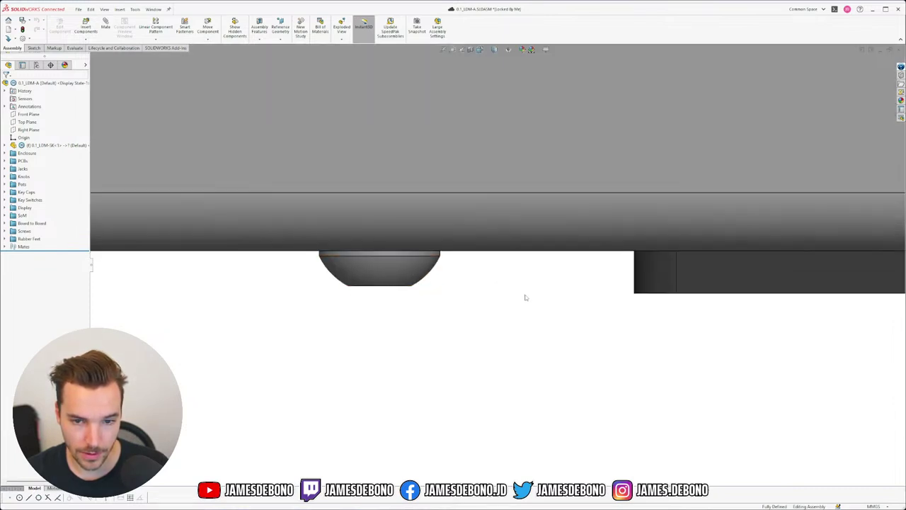
scroll(477, 297, "up", 5)
middle_click_drag(477, 298, 422, 216)
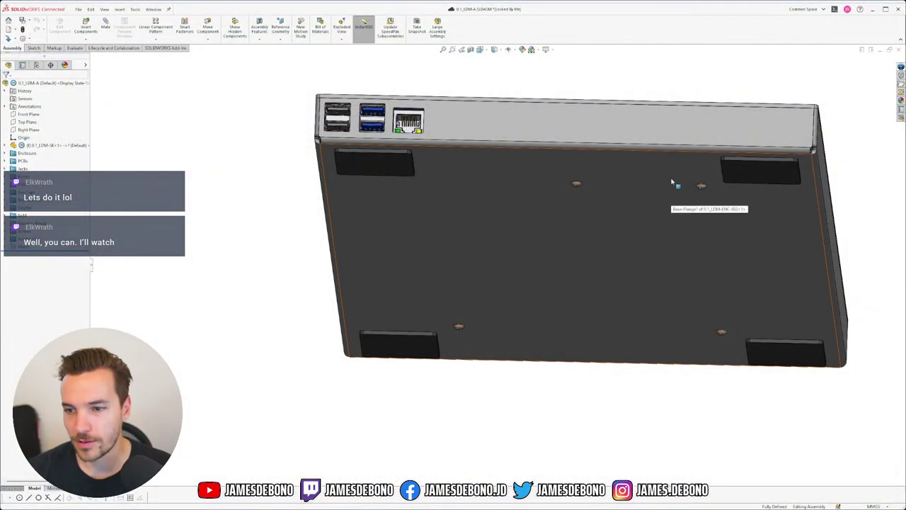
- Turn off the transparency of the two see-through knobs on top of the enclosure
middle_click_drag(668, 181, 378, 133)
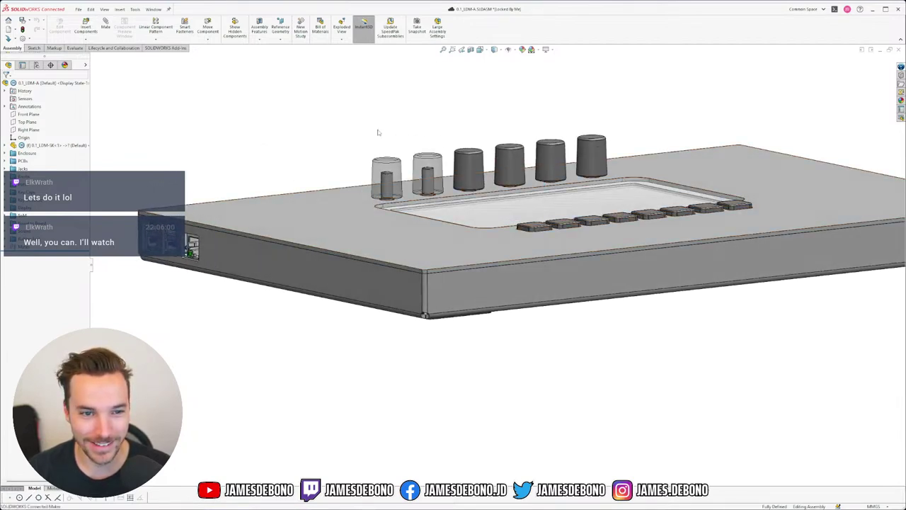
left_click(379, 171)
left_click(423, 169)
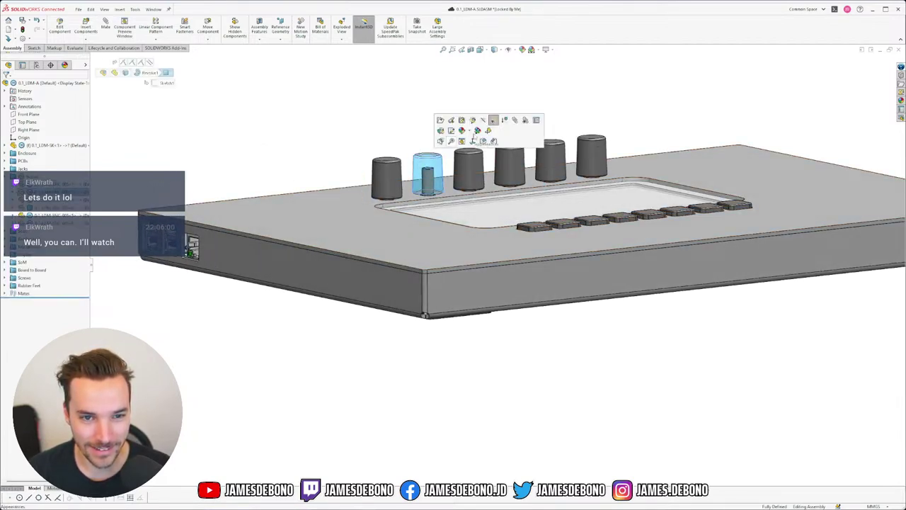
left_click(494, 122)
- Make the enclosure's top assembly 0.1_LDM-ENC-001-A transparent and collapse it in the feature tree
left_click(187, 212)
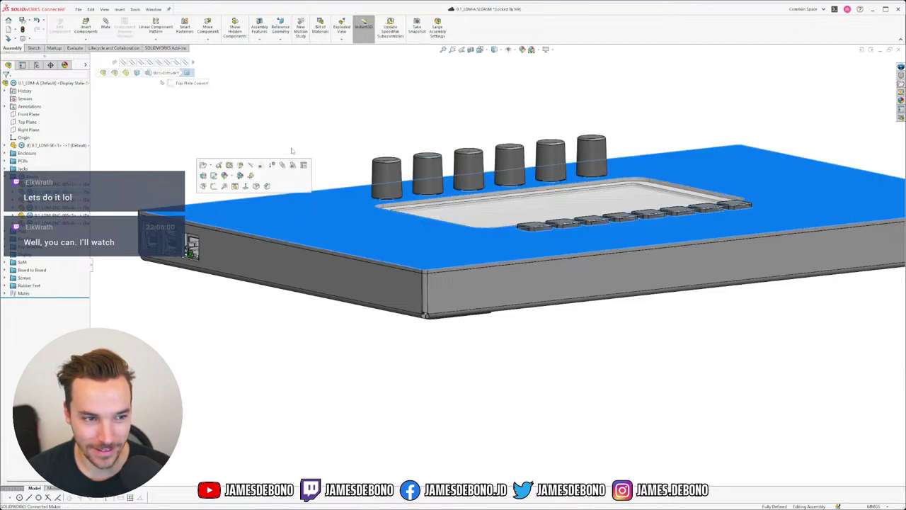
left_click(261, 165)
scroll(416, 245, "up", 4)
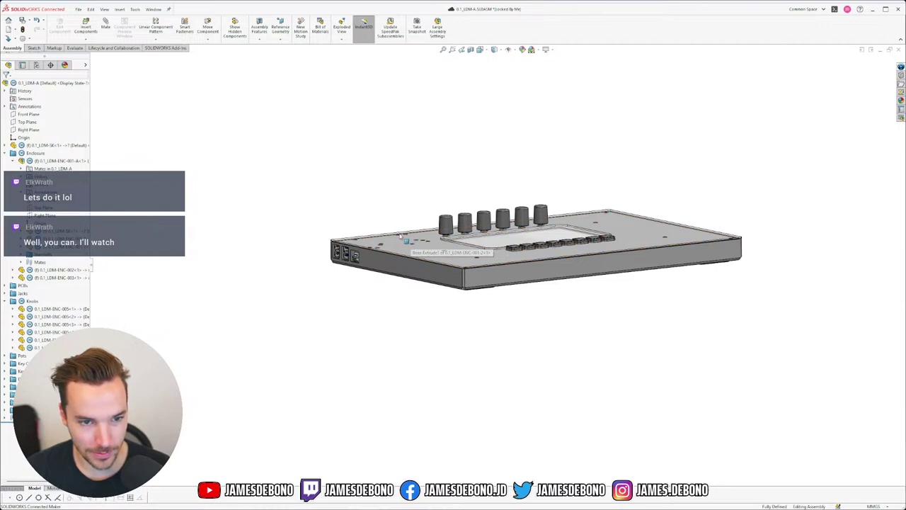
left_click(63, 161)
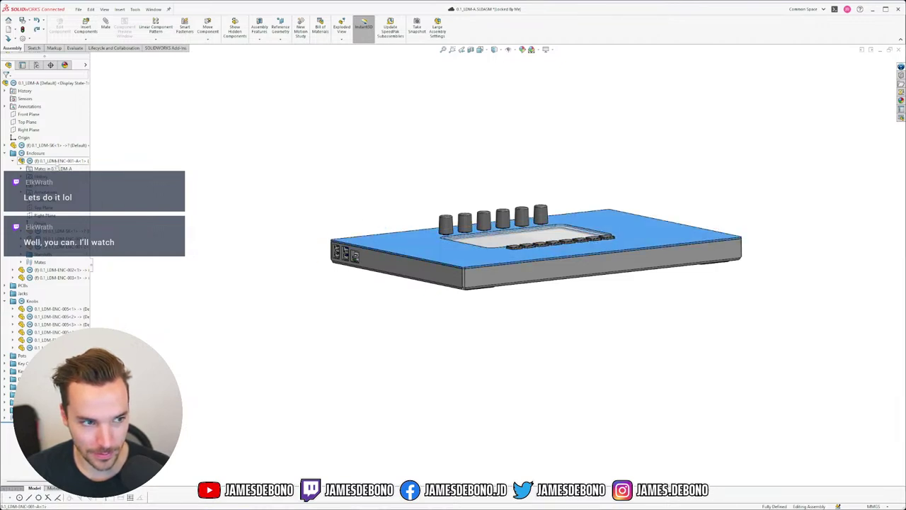
left_click(117, 145)
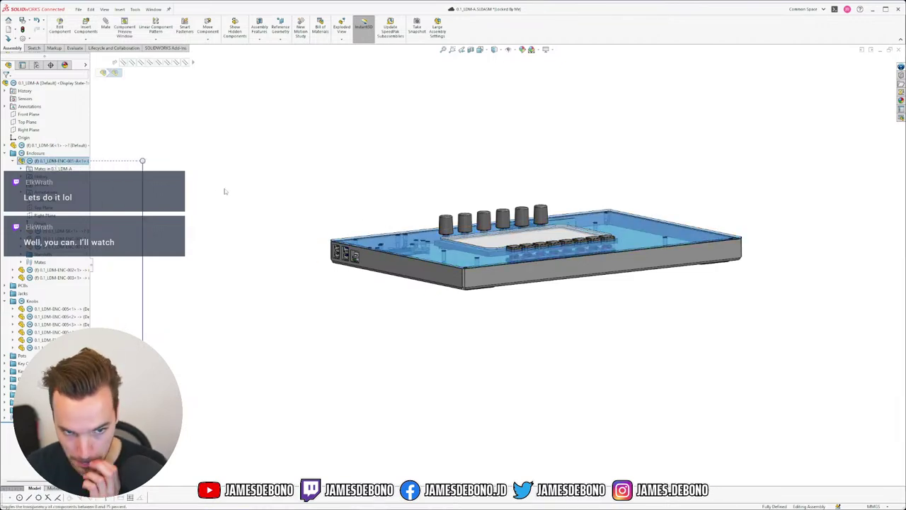
left_click(212, 216)
left_click(15, 161)
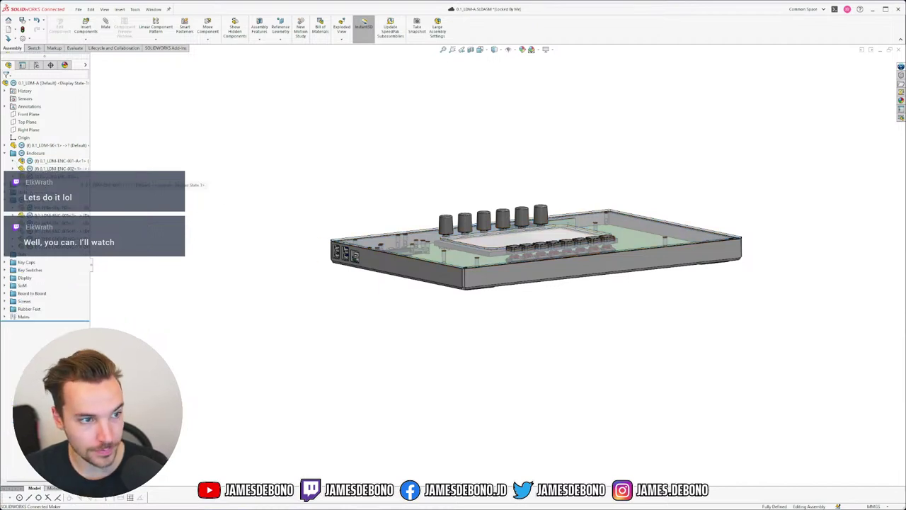
- Make the enclosure base 0.1_LDM-ENC-002 transparent to expose the components inside
left_click(430, 287)
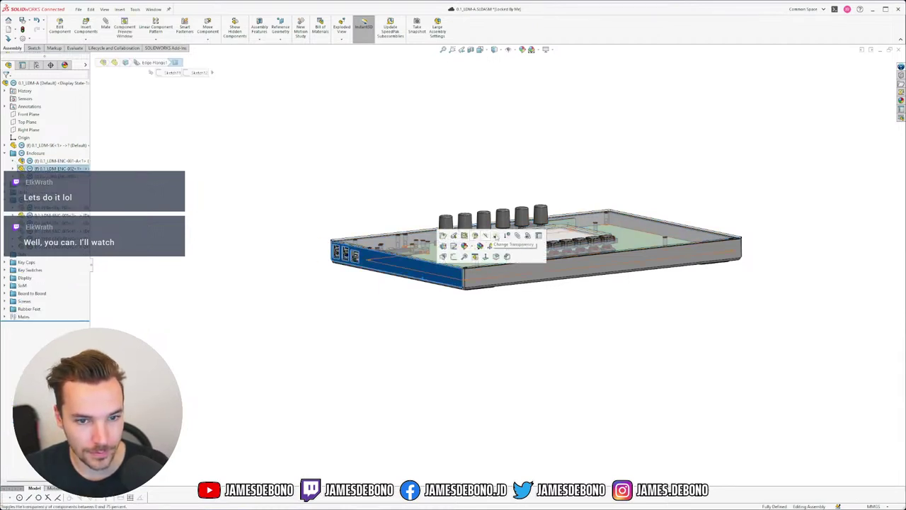
left_click(464, 234)
middle_click_drag(490, 319, 529, 251)
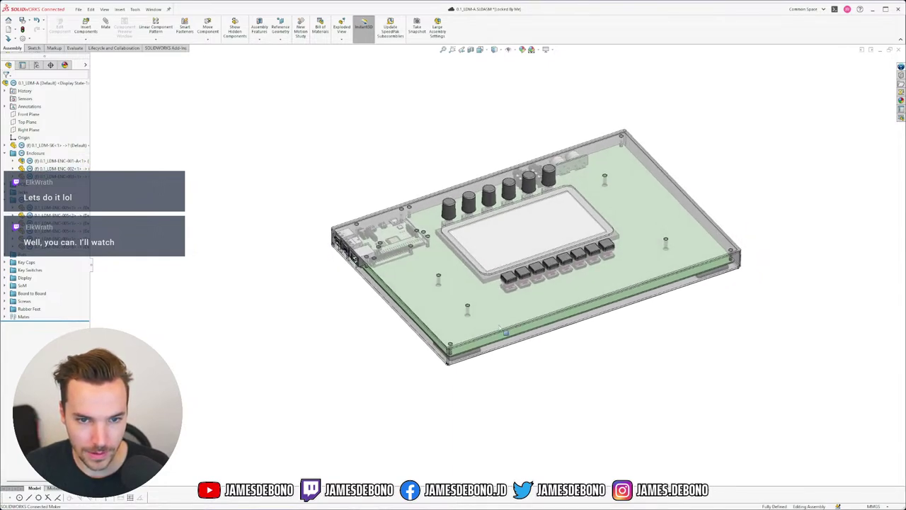
scroll(605, 265, "down", 3)
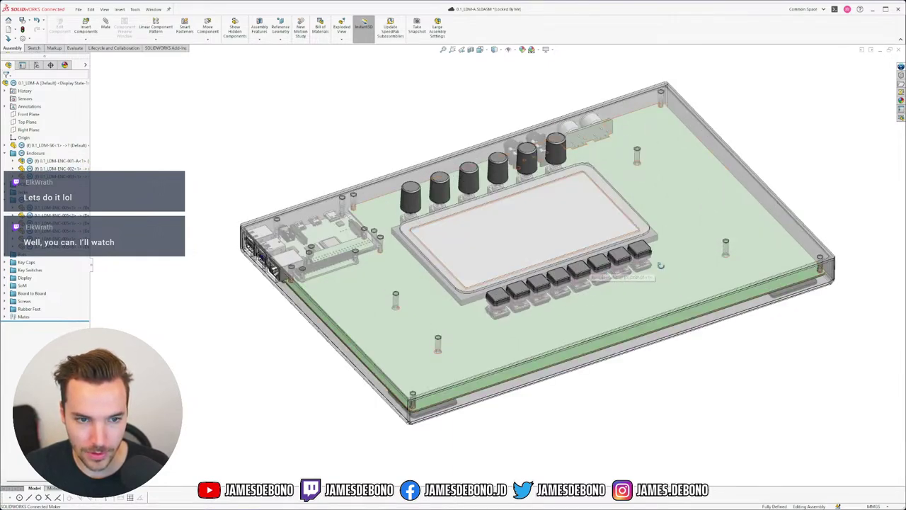
middle_click_drag(660, 265, 651, 255)
- Collapse the Knobs and Enclosure folders in the feature tree and save the assembly with all modified documents
left_click(4, 199)
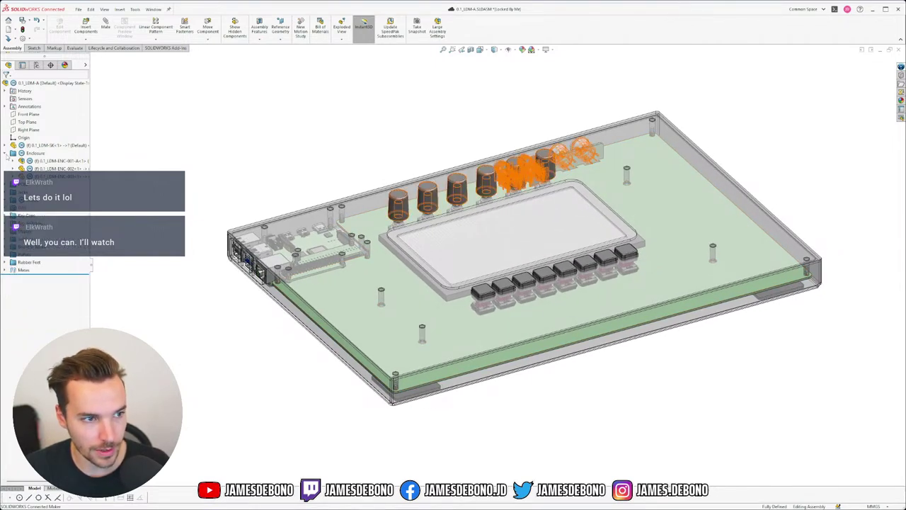
left_click(6, 153)
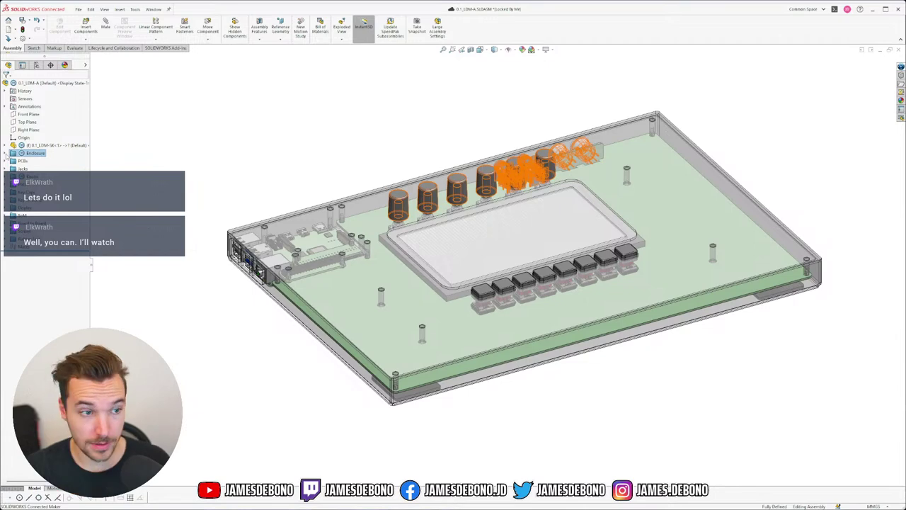
key("ctrl+s")
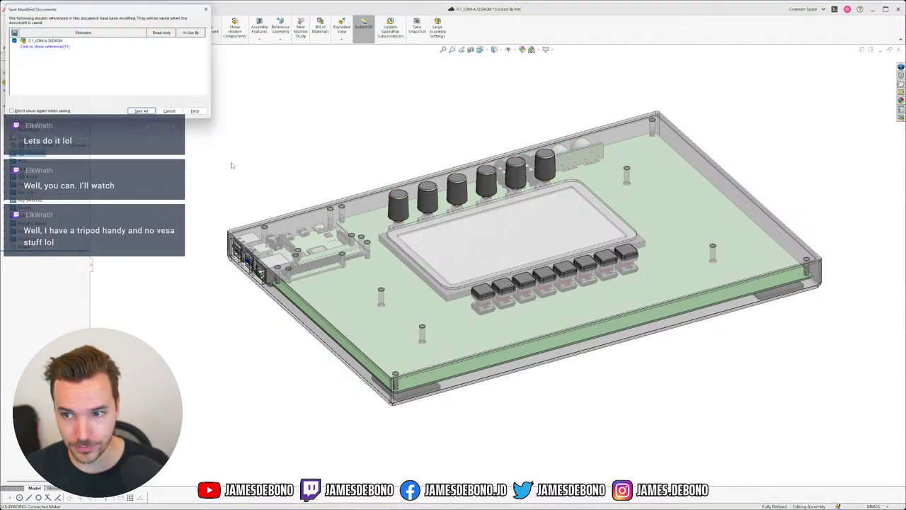
key("Return")
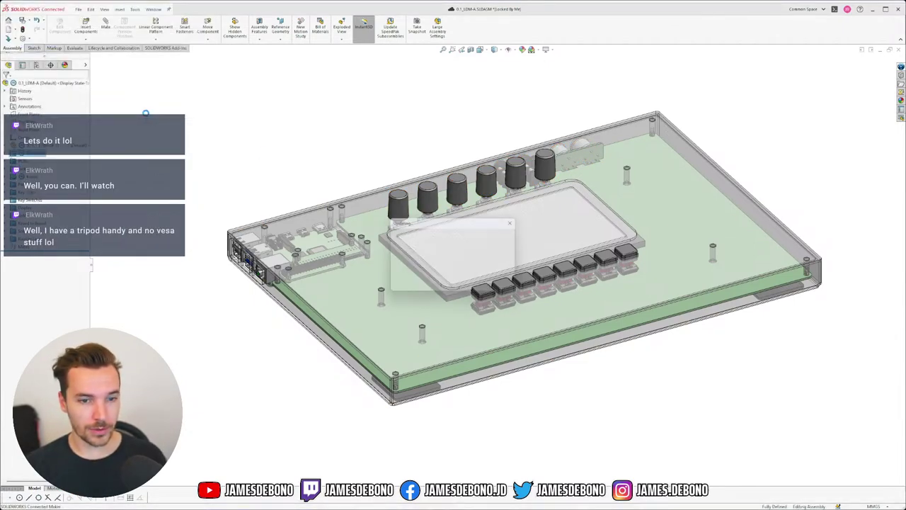